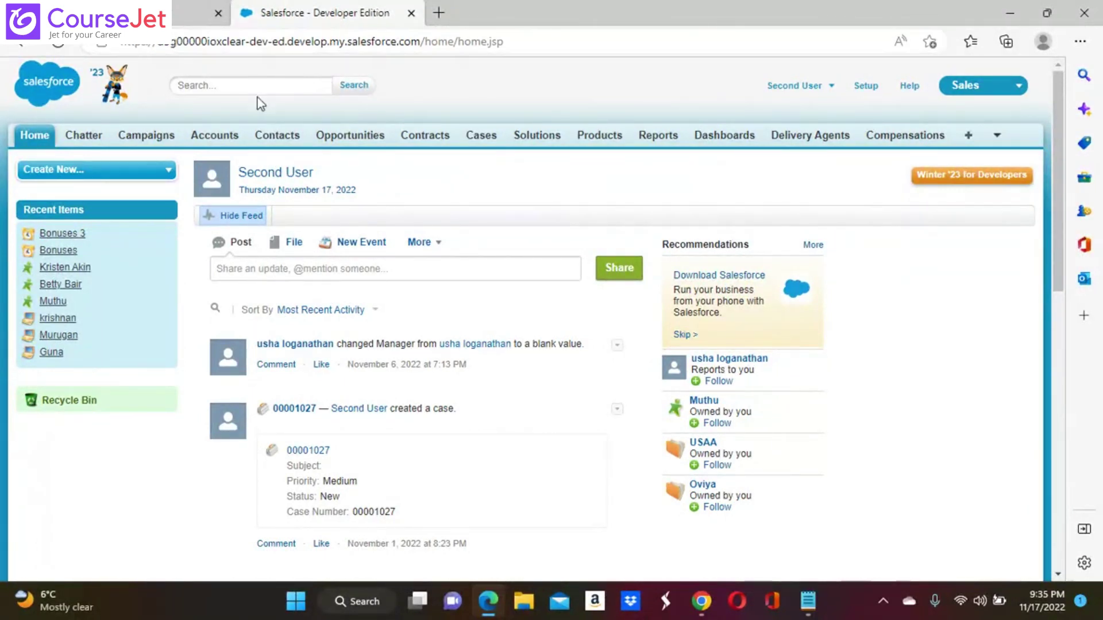
List all compensation records and open the one named Bonuses.
left_click(914, 139)
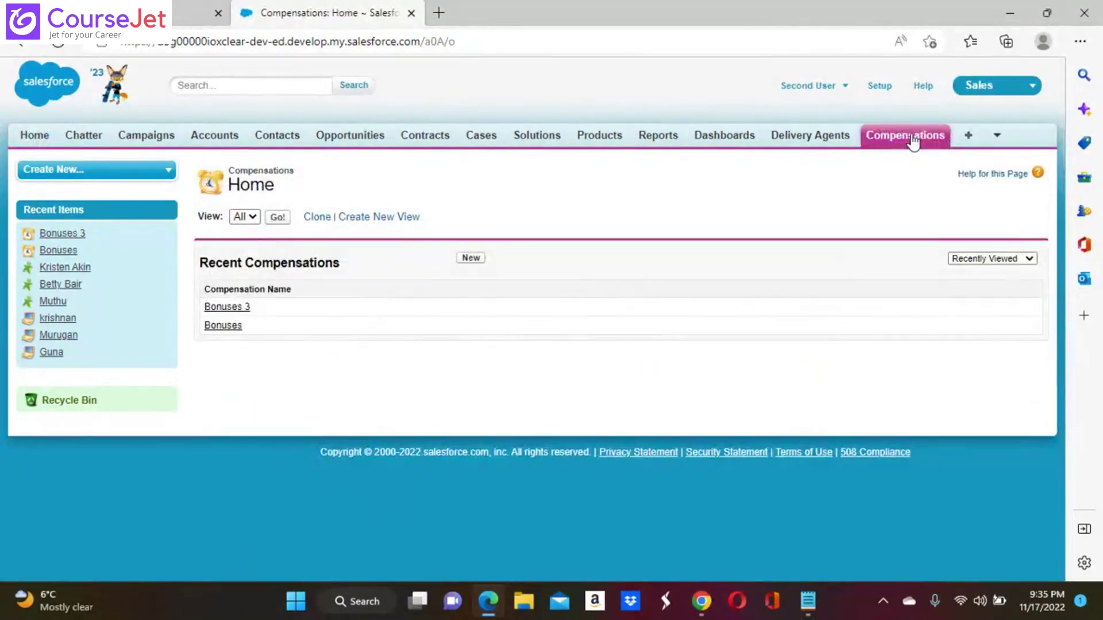
left_click(282, 219)
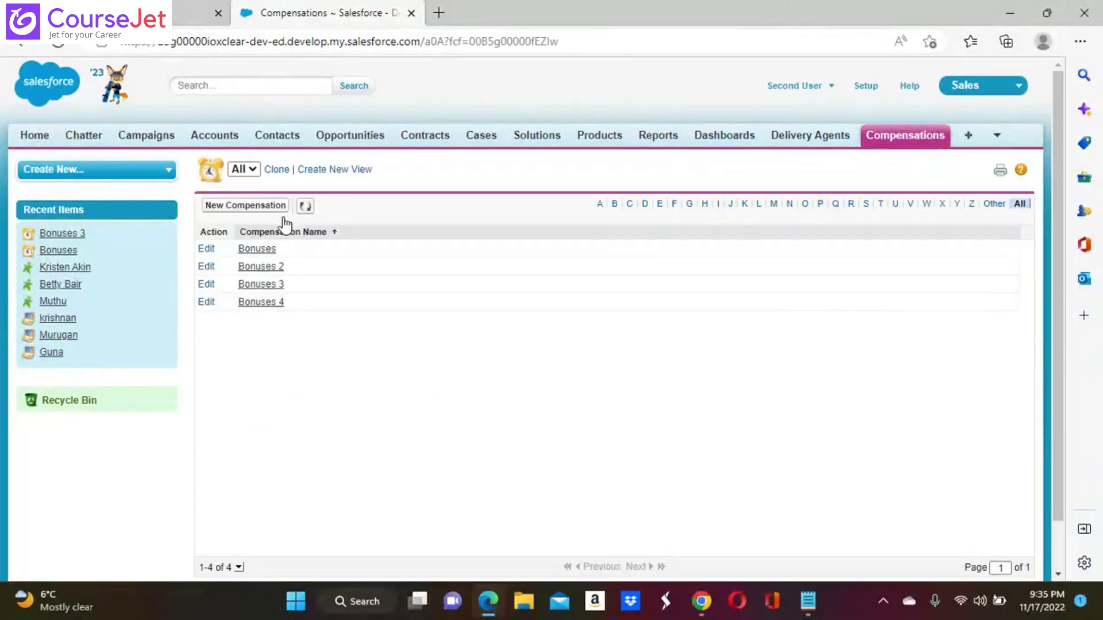
left_click(248, 252)
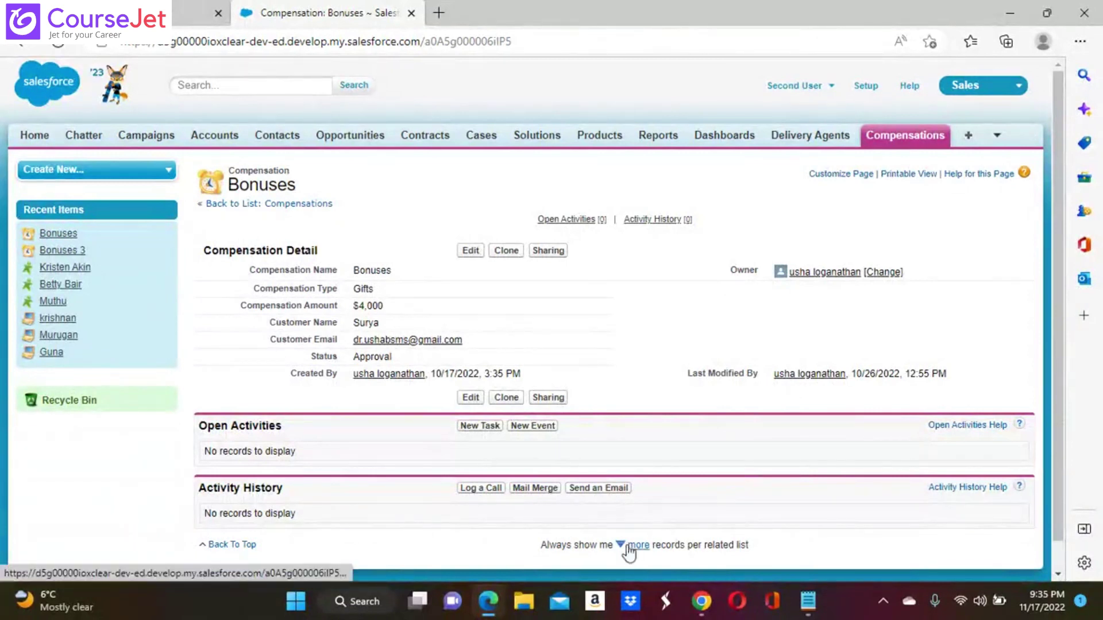
mouse_move(708, 606)
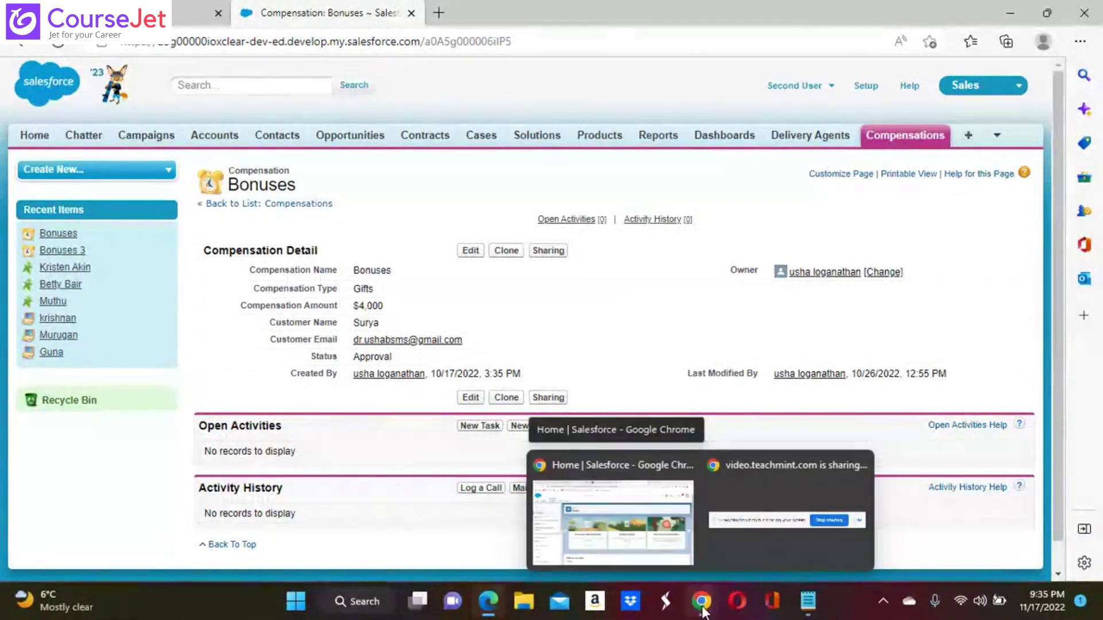
Edit the Bonuses record, set its Compensation Amount to 5000, and save it.
left_click(470, 251)
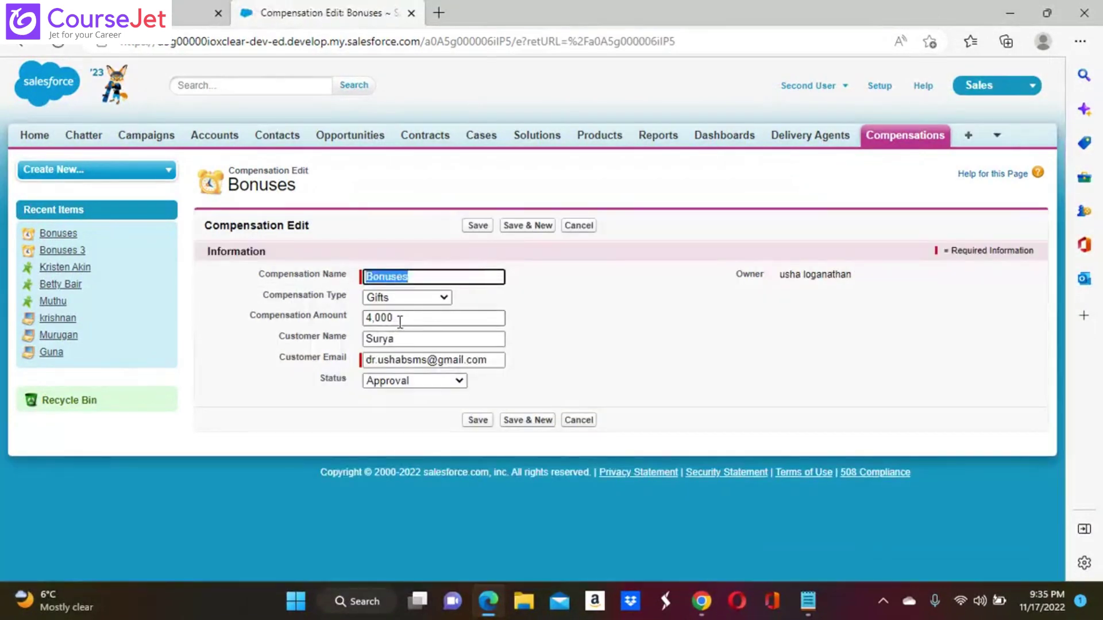
left_click(400, 321)
key("BackSpace")
key("BackSpace")
key("BackSpace")
key("BackSpace")
key("BackSpace")
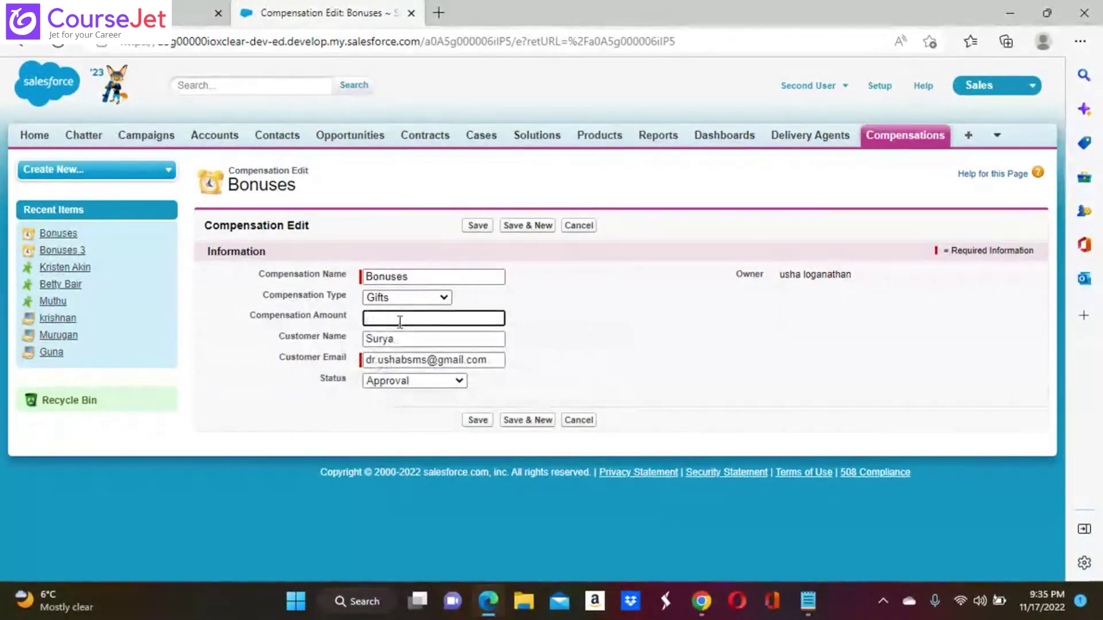
type("5000")
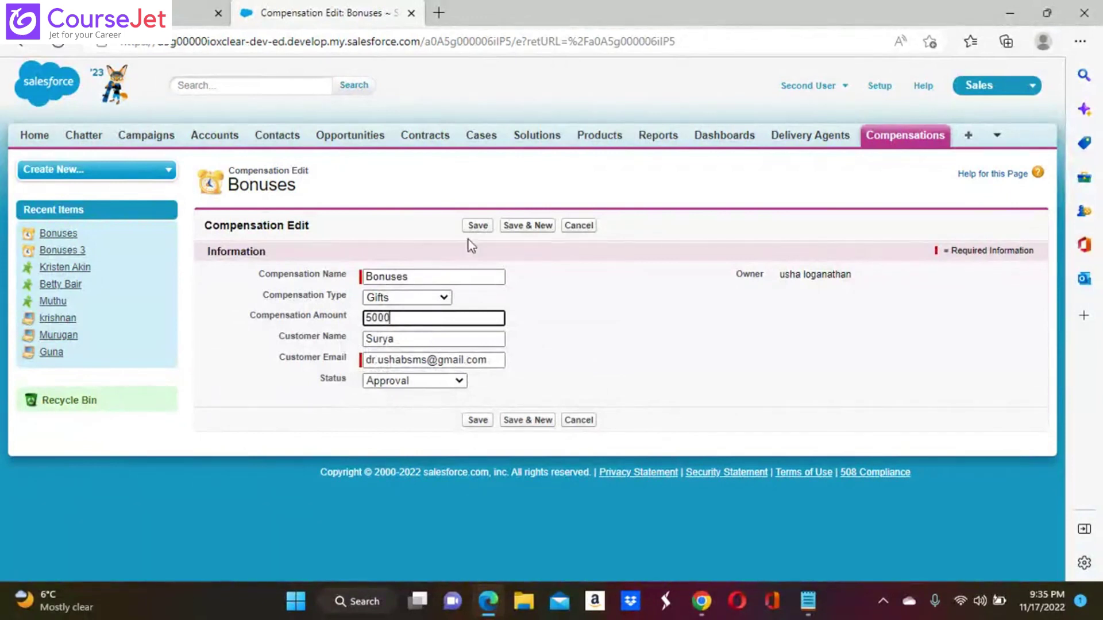
left_click(475, 227)
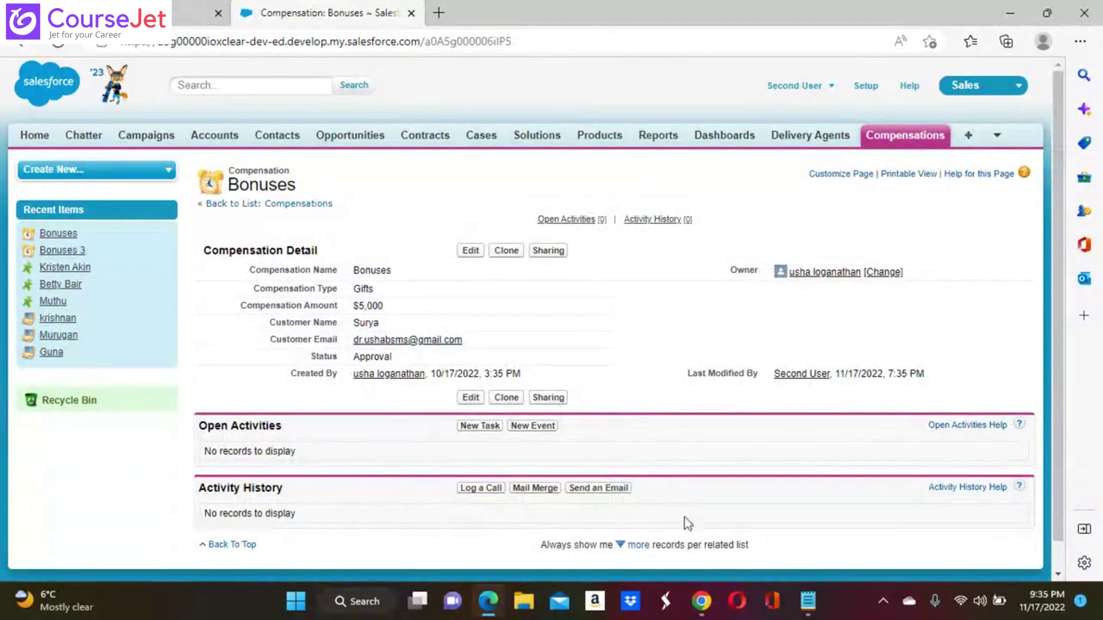
Switch to Salesforce Setup in Chrome, search the setup pages for "rol", and open Roles.
mouse_move(702, 607)
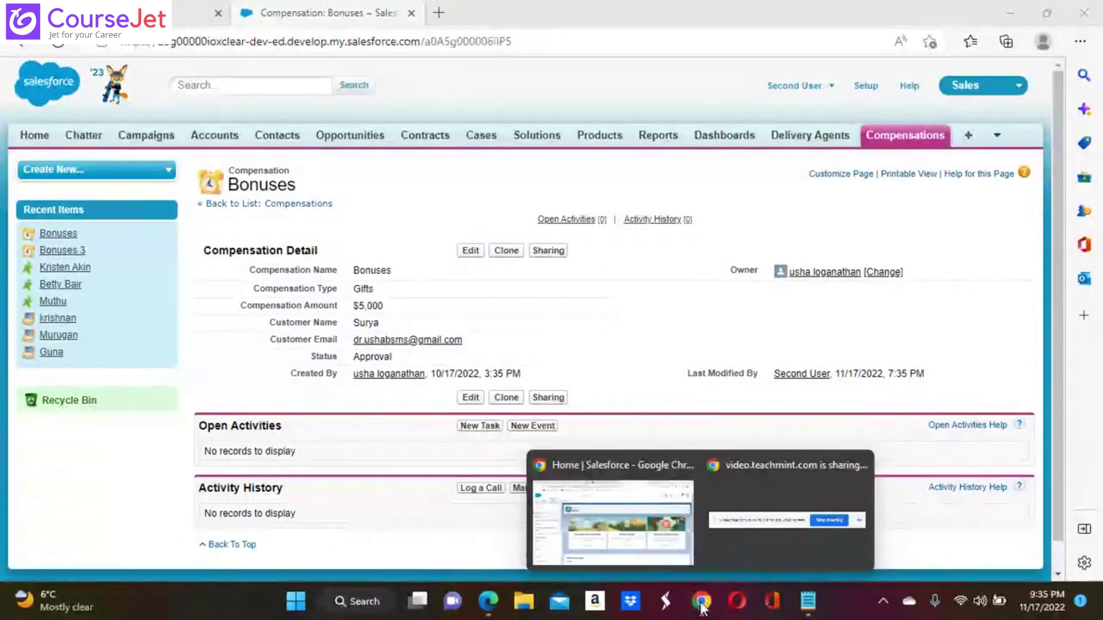
left_click(653, 543)
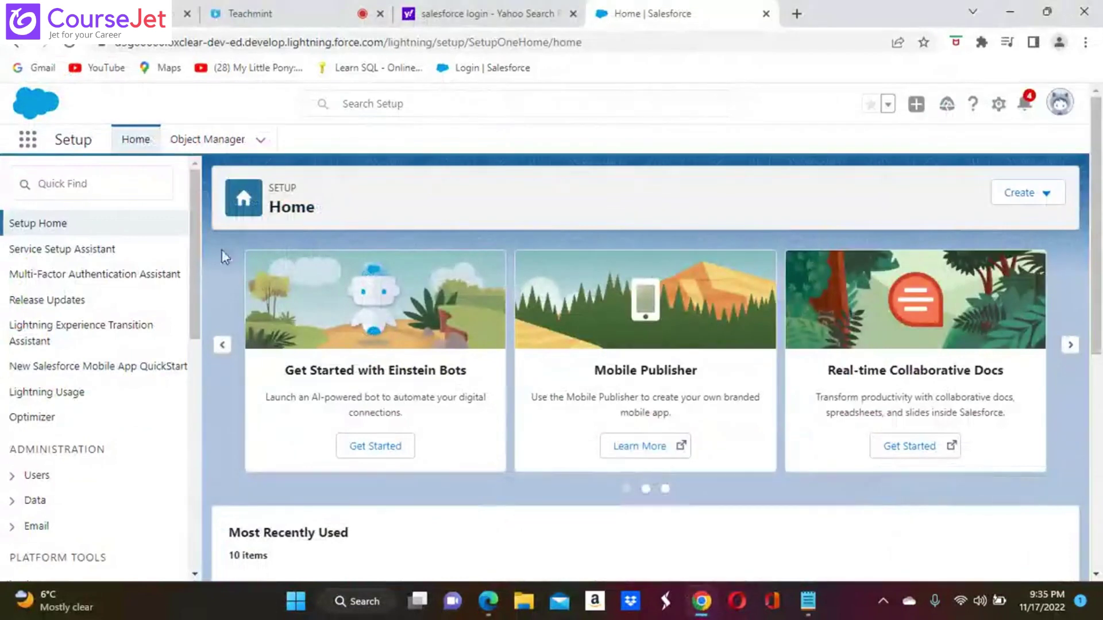
left_click(89, 185)
type("rol")
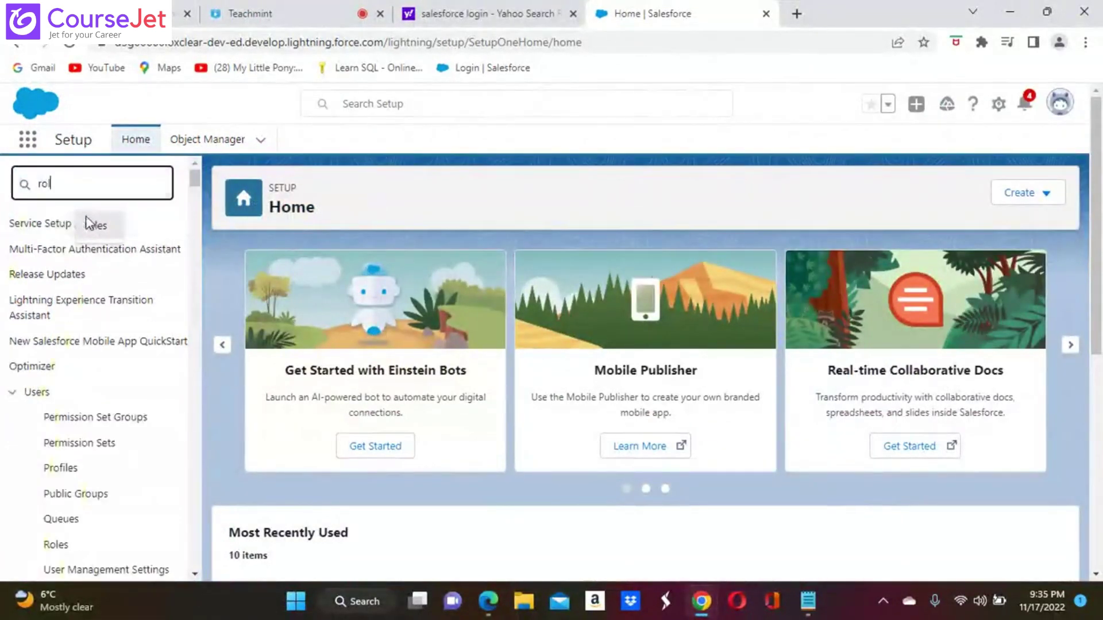
left_click(62, 250)
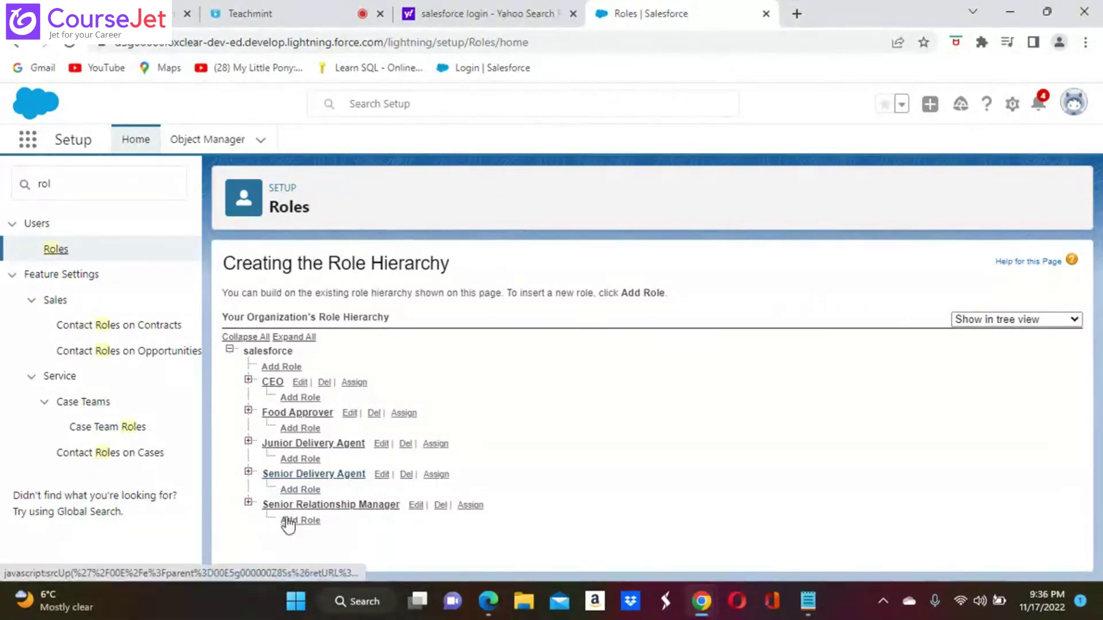
Remove the assigned user from the Junior Relationship Manager role under Senior Relationship Manager and save the assignment.
left_click(248, 502)
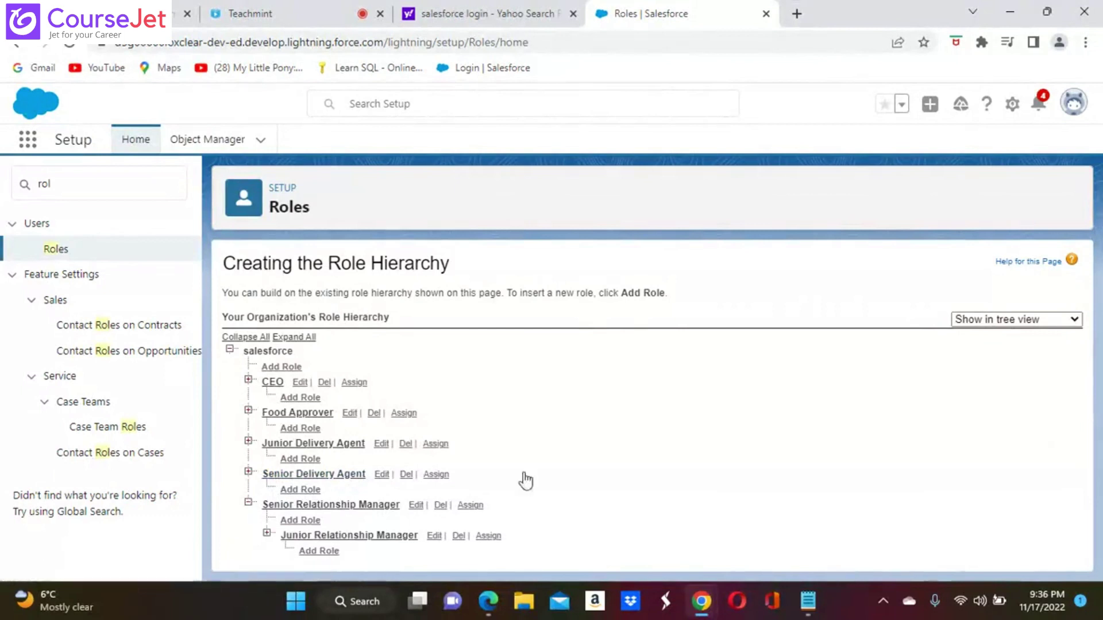
left_click(488, 536)
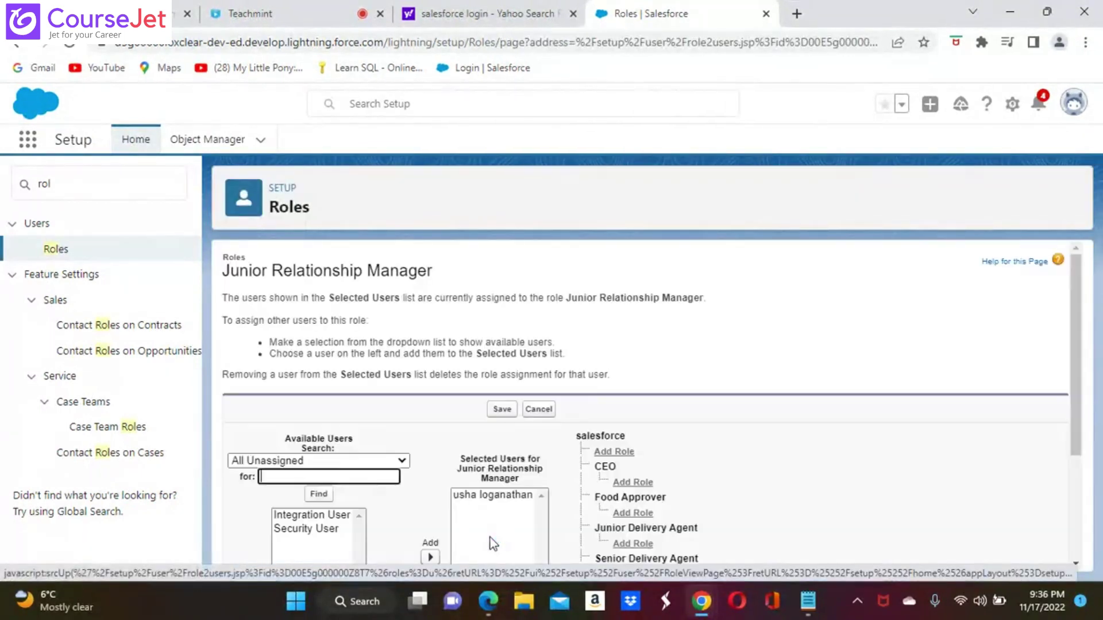
scroll(362, 525, "down", 2)
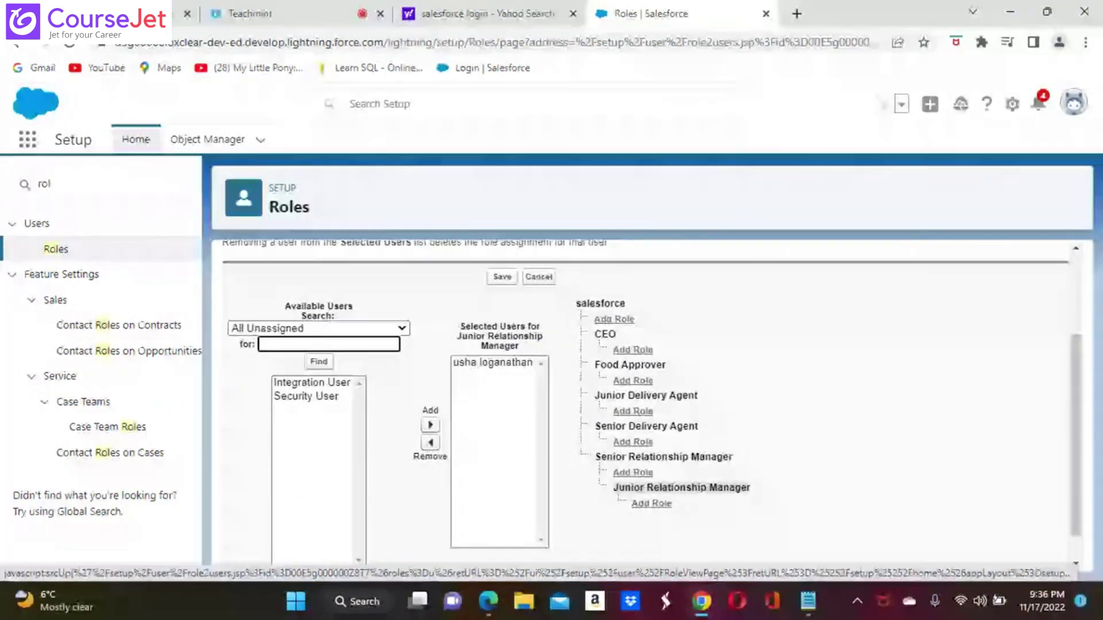
left_click(497, 364)
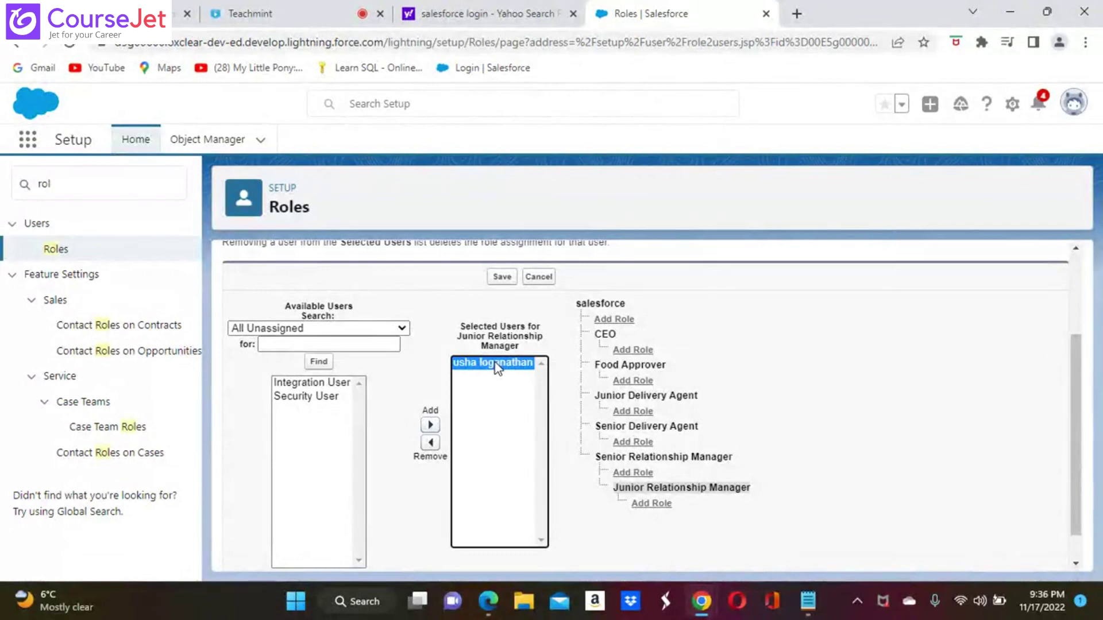
left_click(431, 445)
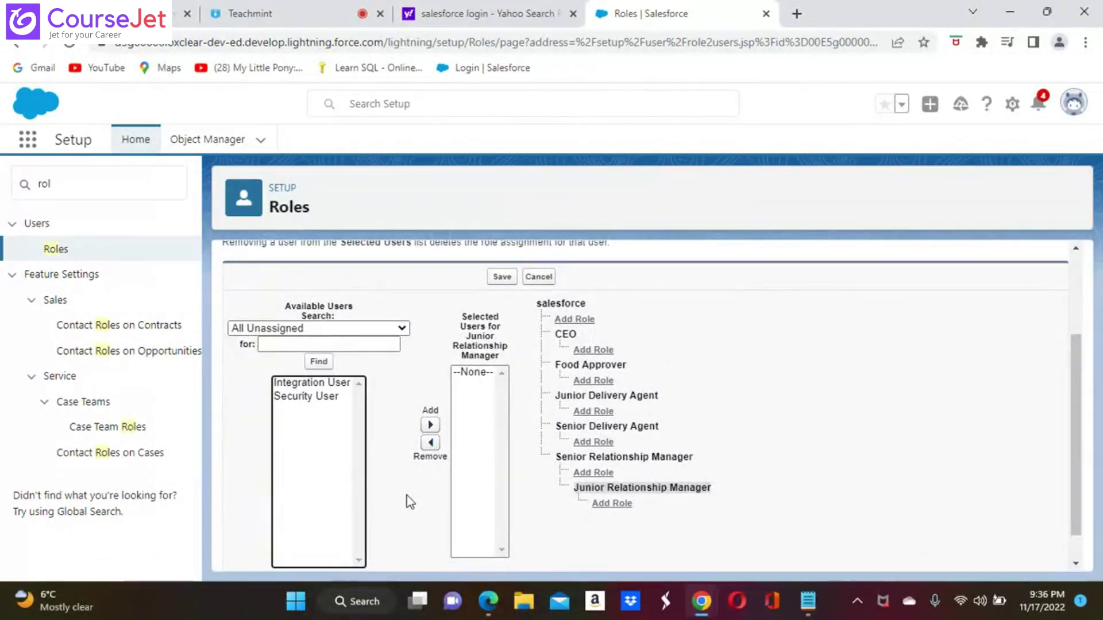
scroll(409, 502, "down", 1)
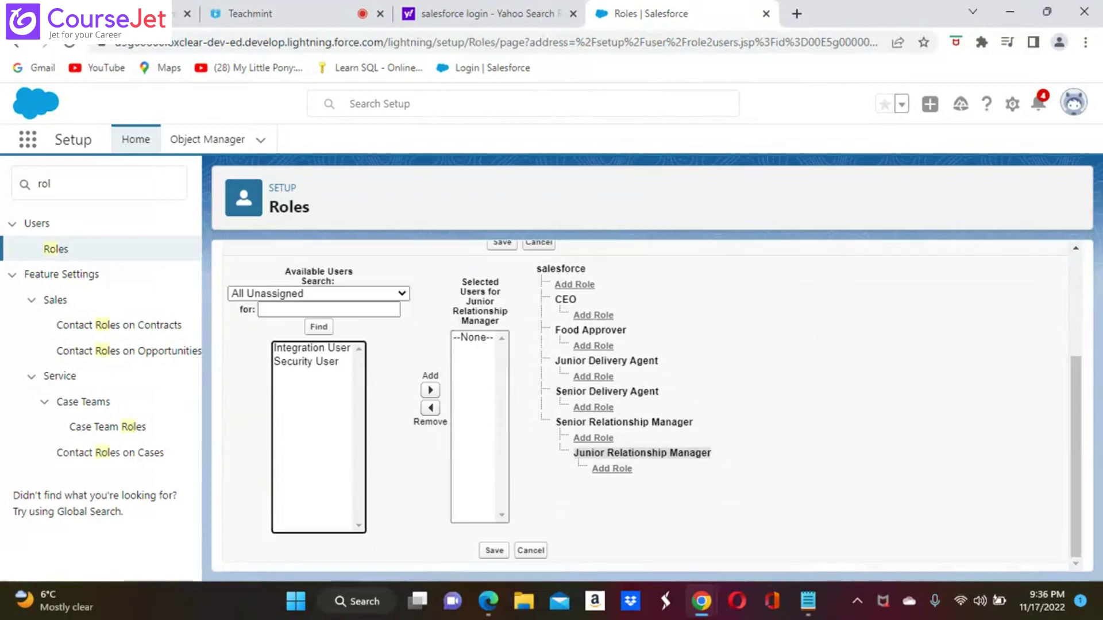
left_click(494, 552)
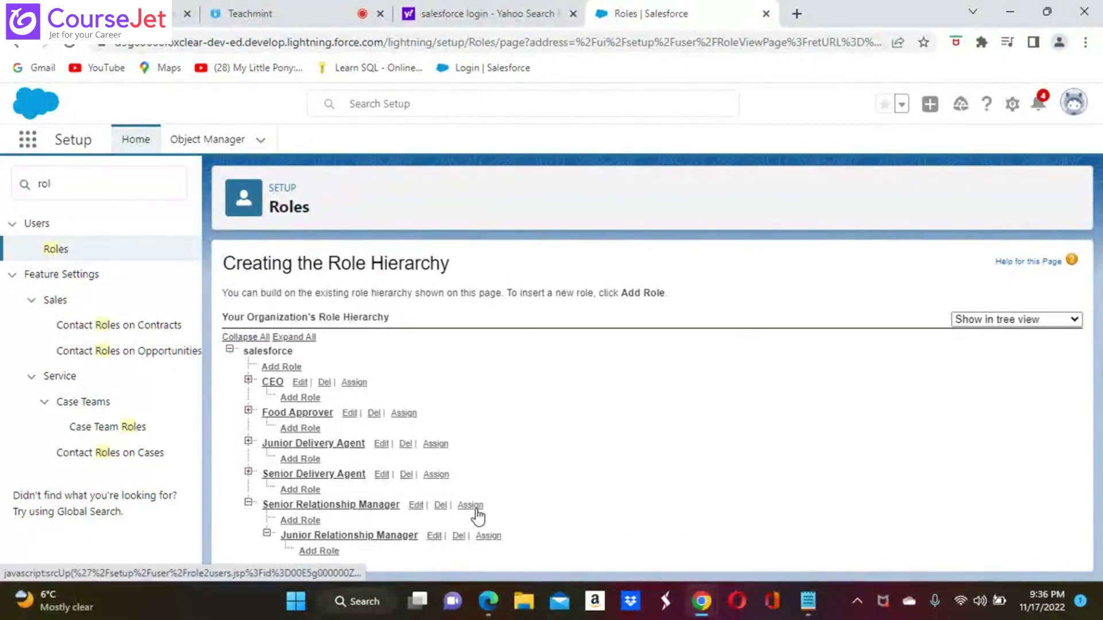
Switch to Edge to check Second User's access to the Bonuses record, and return to Roles in Chrome.
left_click(492, 609)
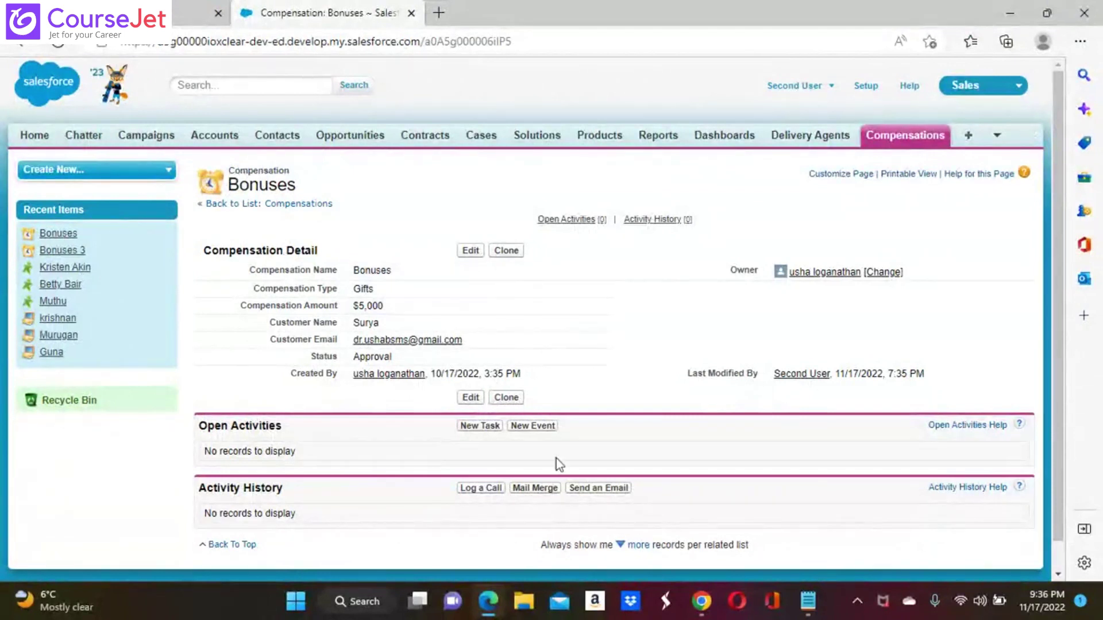
mouse_move(706, 605)
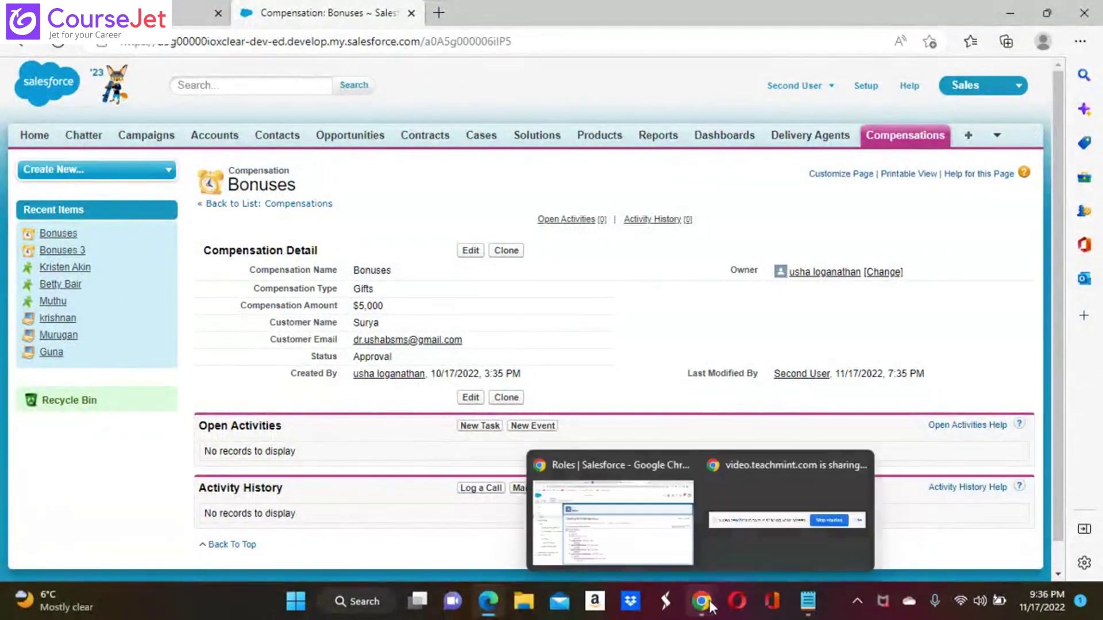
left_click(637, 518)
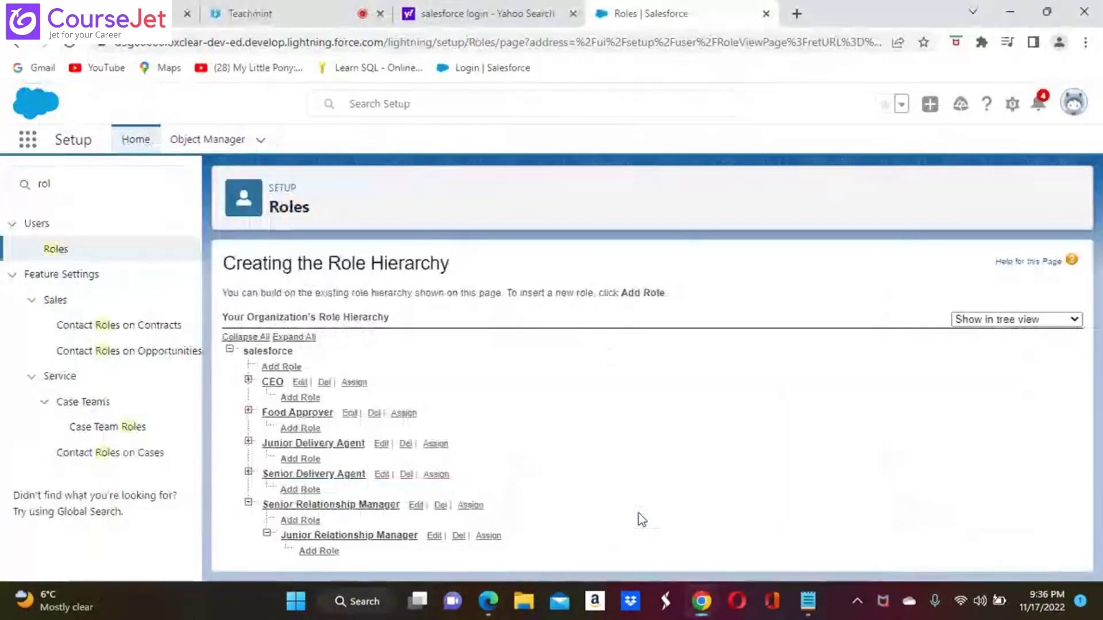
Review the Junior Relationship Manager assignment with All Users as the available users filter, and save it without adding anyone.
left_click(488, 536)
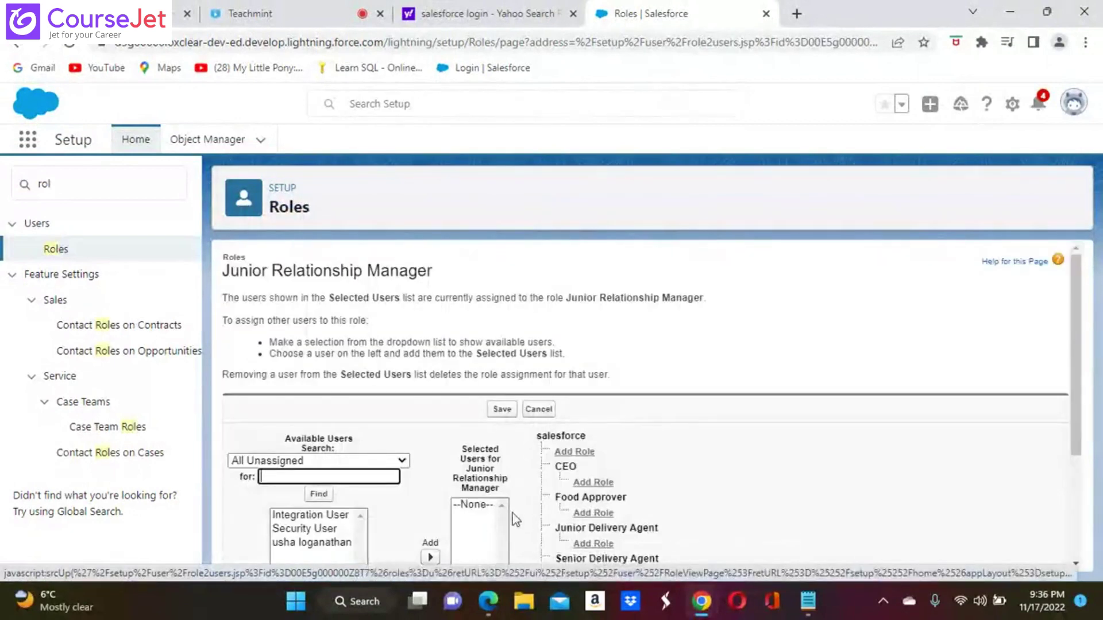
scroll(492, 537, "down", 2)
scroll(353, 409, "down", 1)
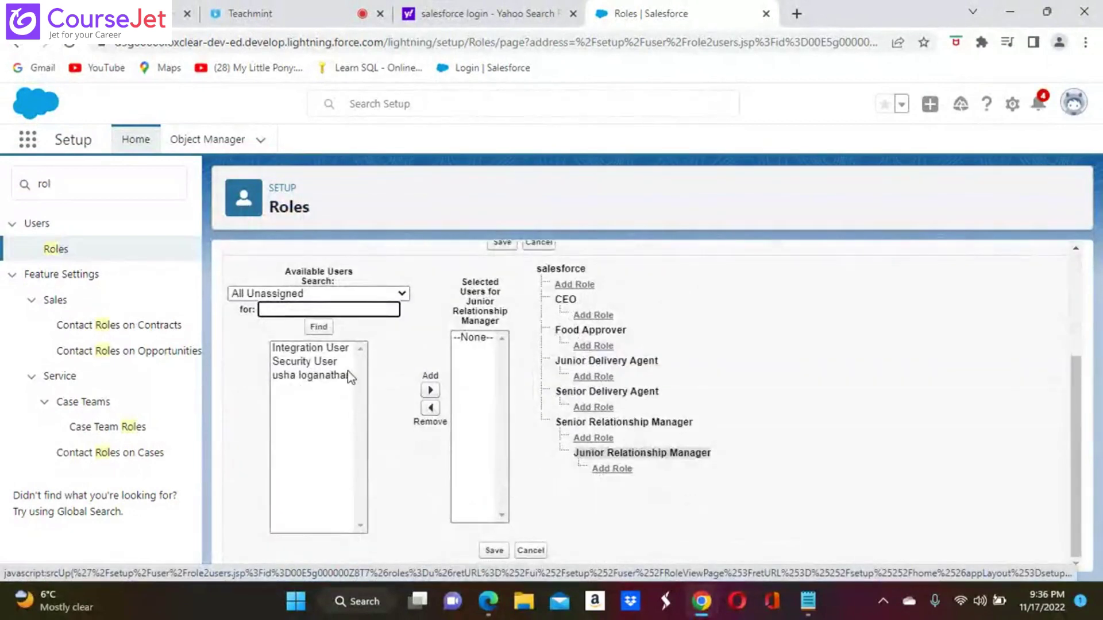
left_click(402, 294)
left_click(290, 334)
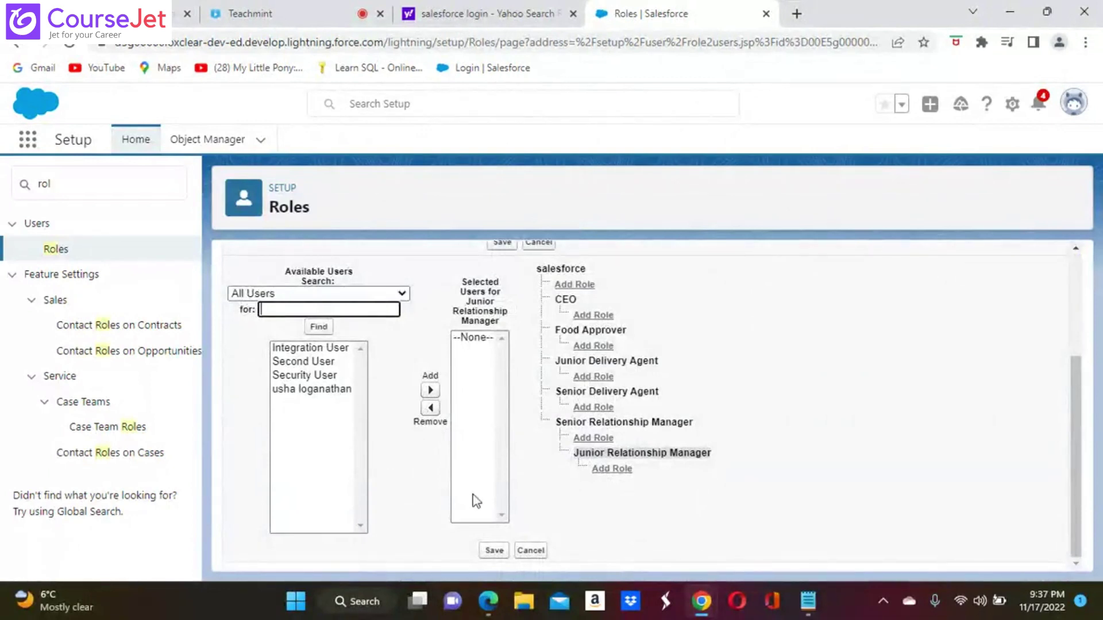
left_click(494, 550)
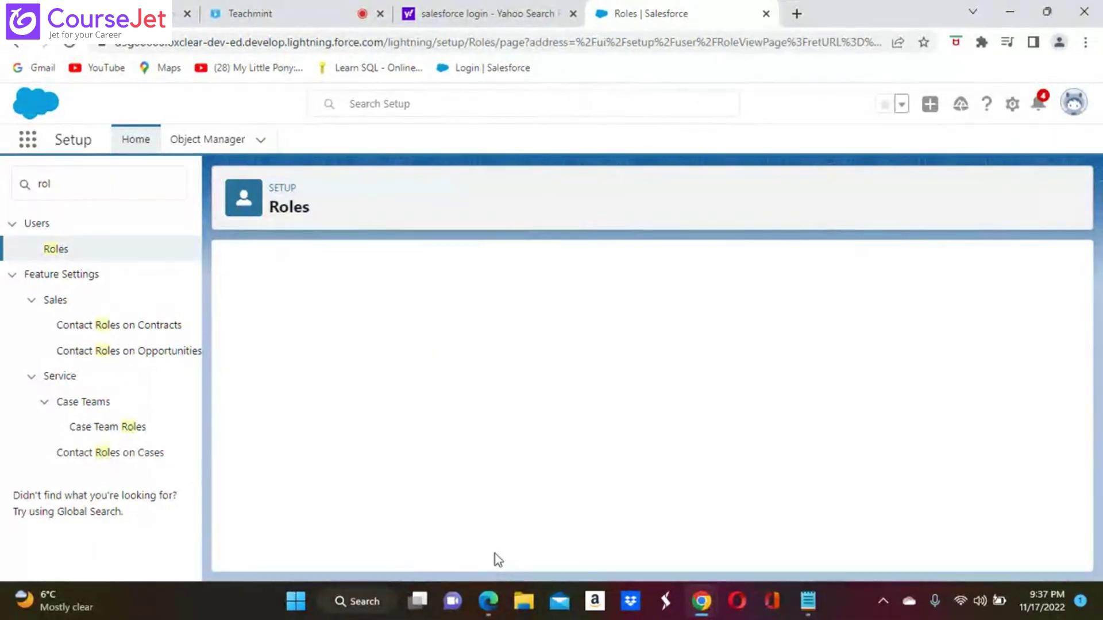
Recheck the Bonuses record as Second User in Edge and go back to the role hierarchy in Chrome.
left_click(487, 603)
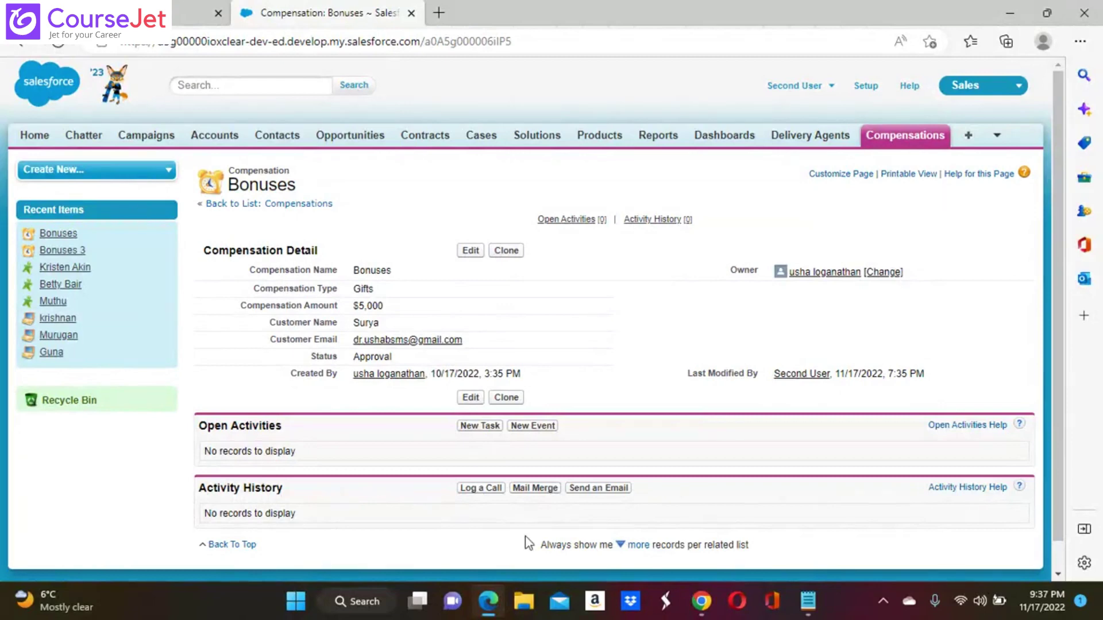
left_click(701, 603)
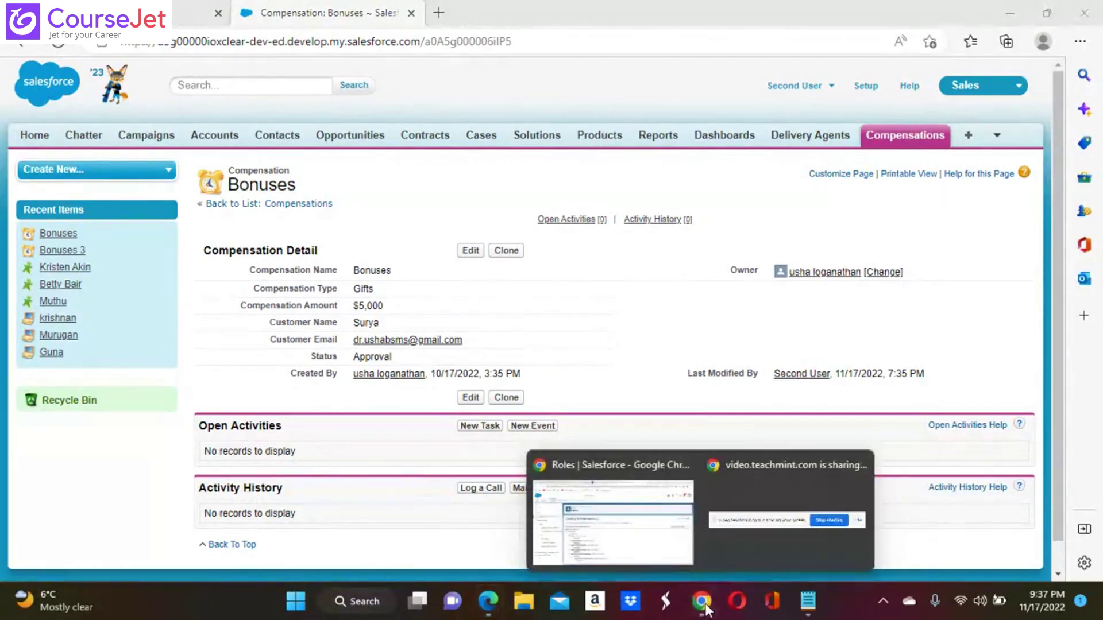
left_click(641, 534)
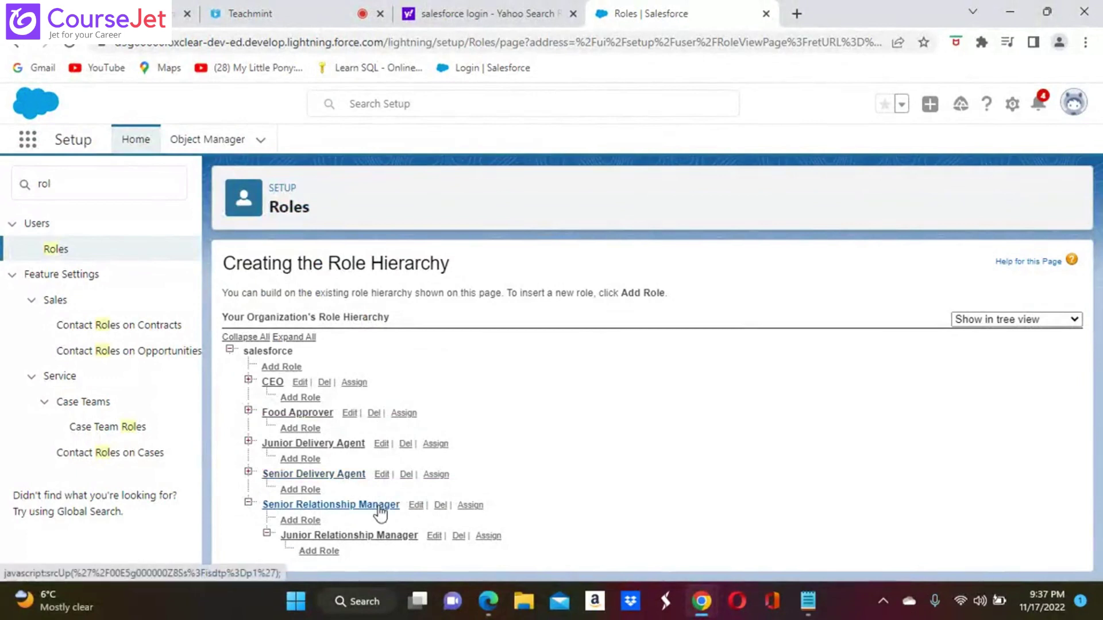
Remove Second User from the Senior Relationship Manager role and save the assignment.
left_click(471, 508)
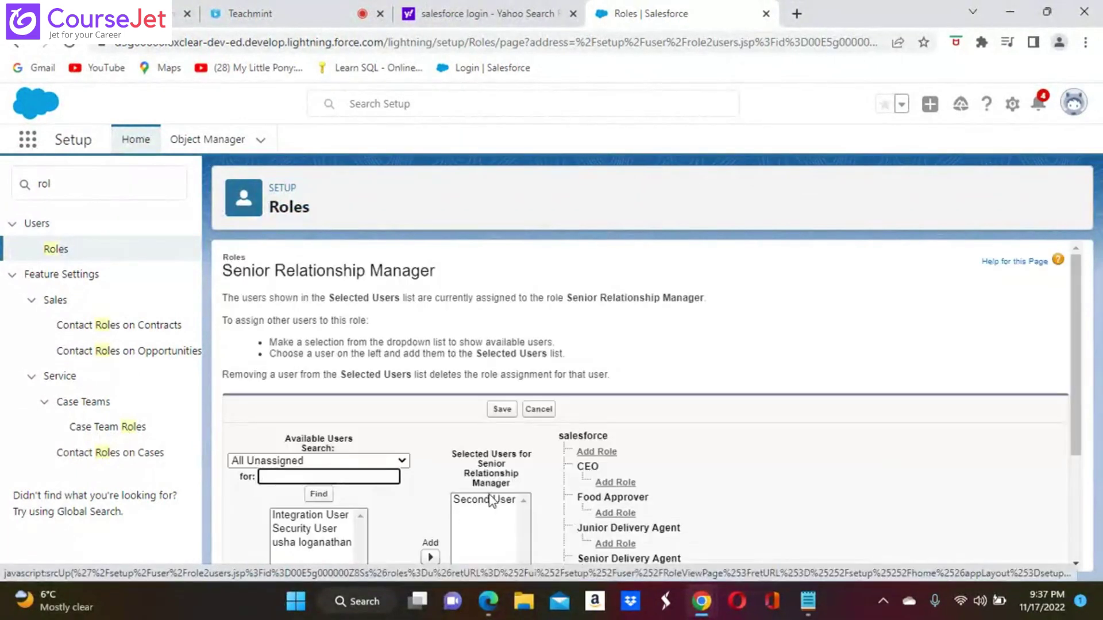
left_click(489, 499)
scroll(488, 500, "down", 2)
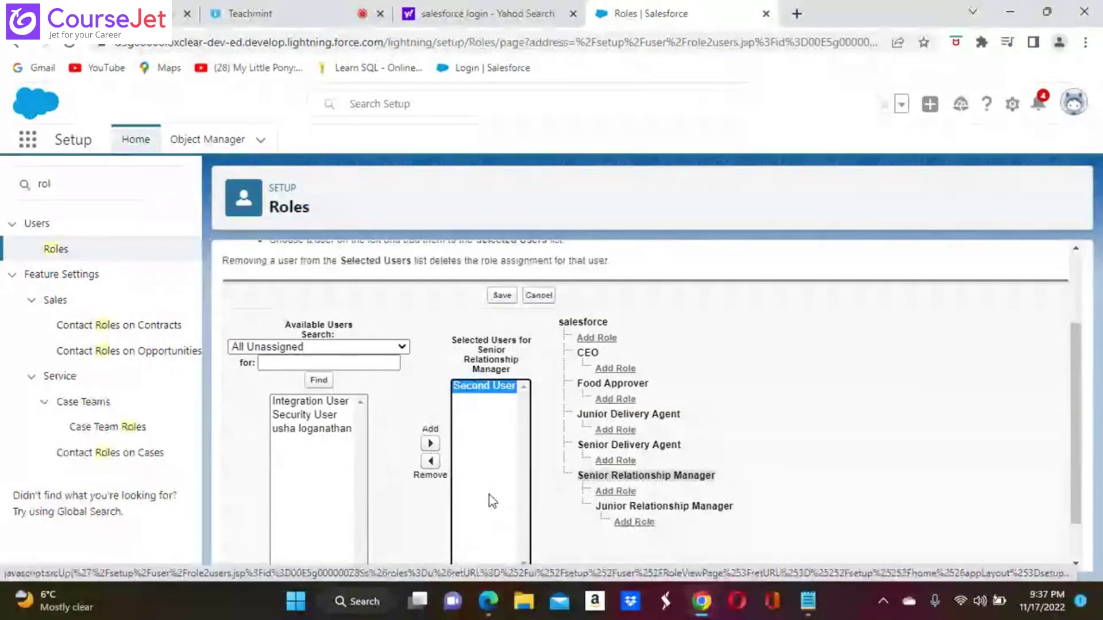
left_click(430, 461)
scroll(431, 459, "down", 1)
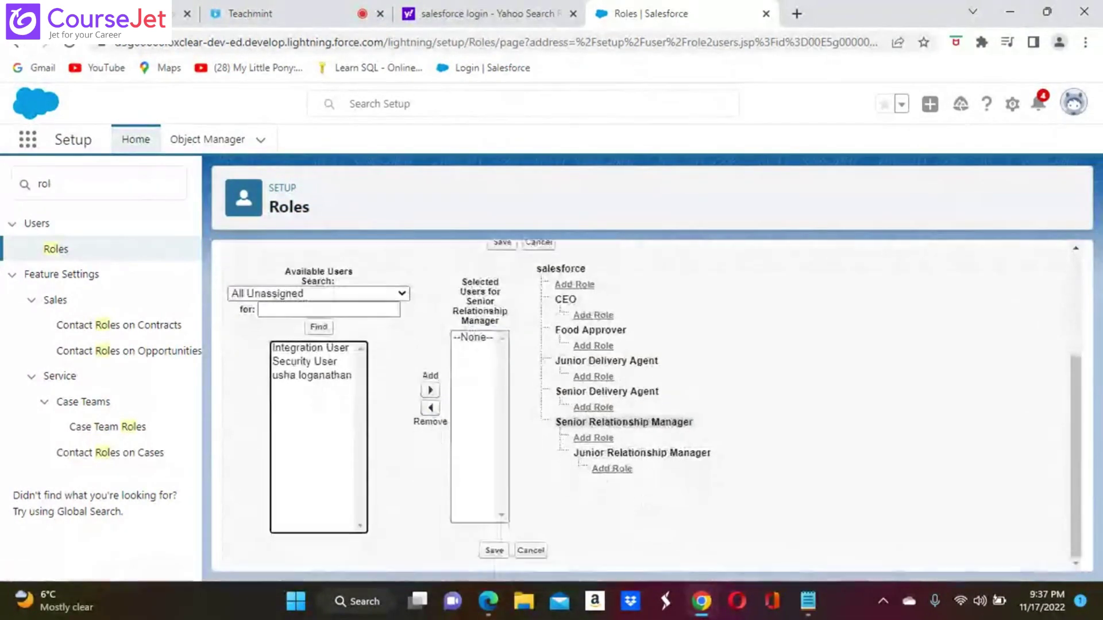
left_click(493, 551)
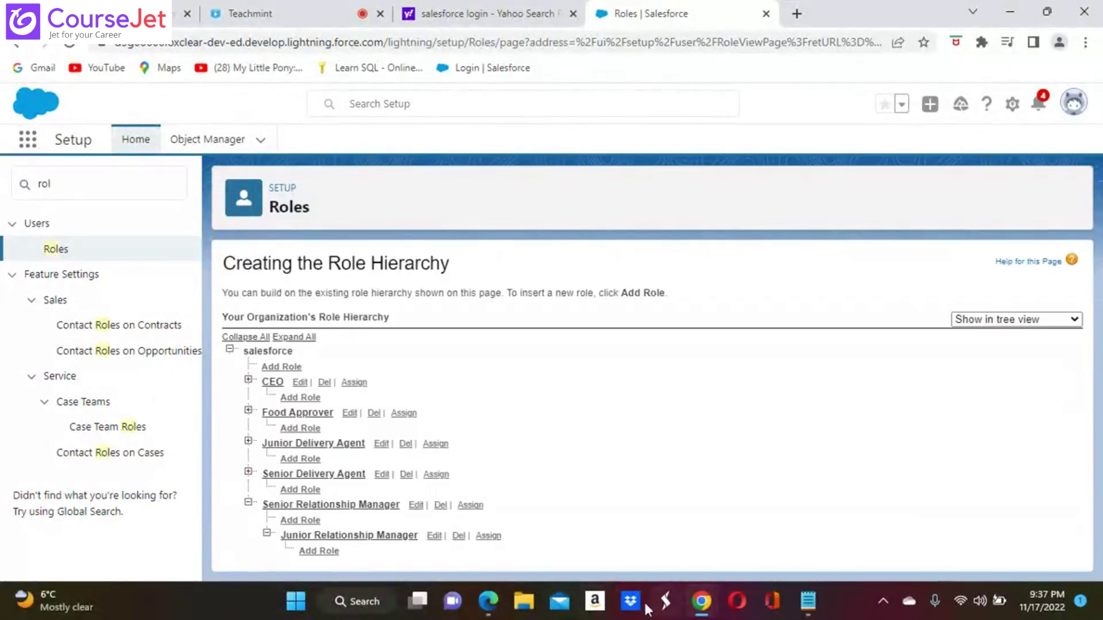
Switch to Edge and reload the Bonuses record to check Second User's access without a role.
left_click(490, 599)
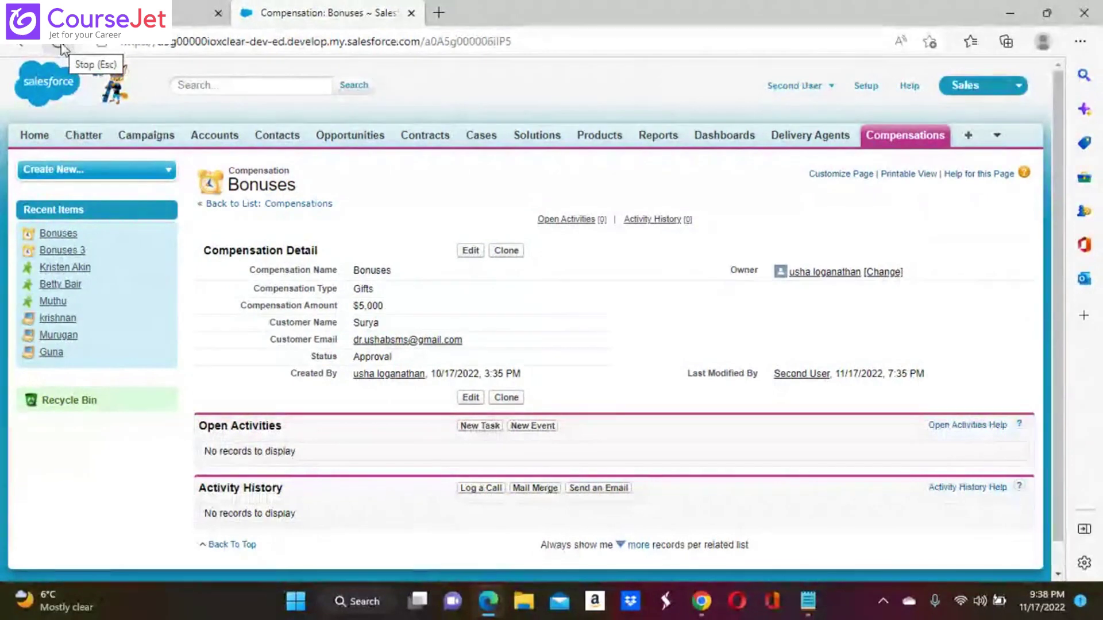
mouse_move(715, 591)
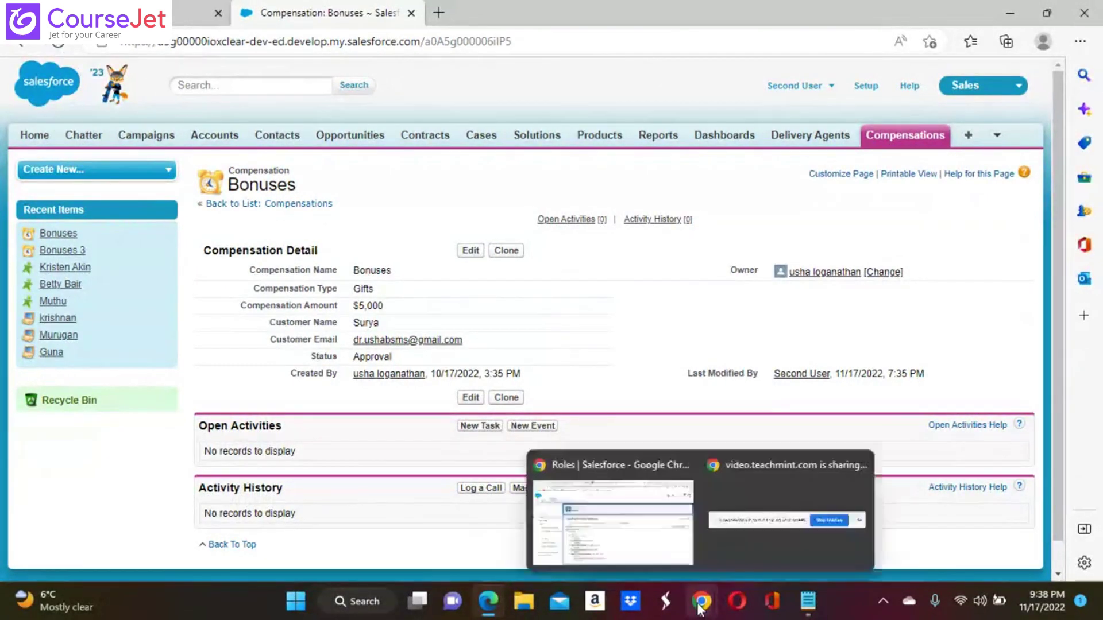
Switch to the role hierarchy in Chrome, assign Second User to the Senior Relationship Manager role, and save the assignment.
left_click(635, 543)
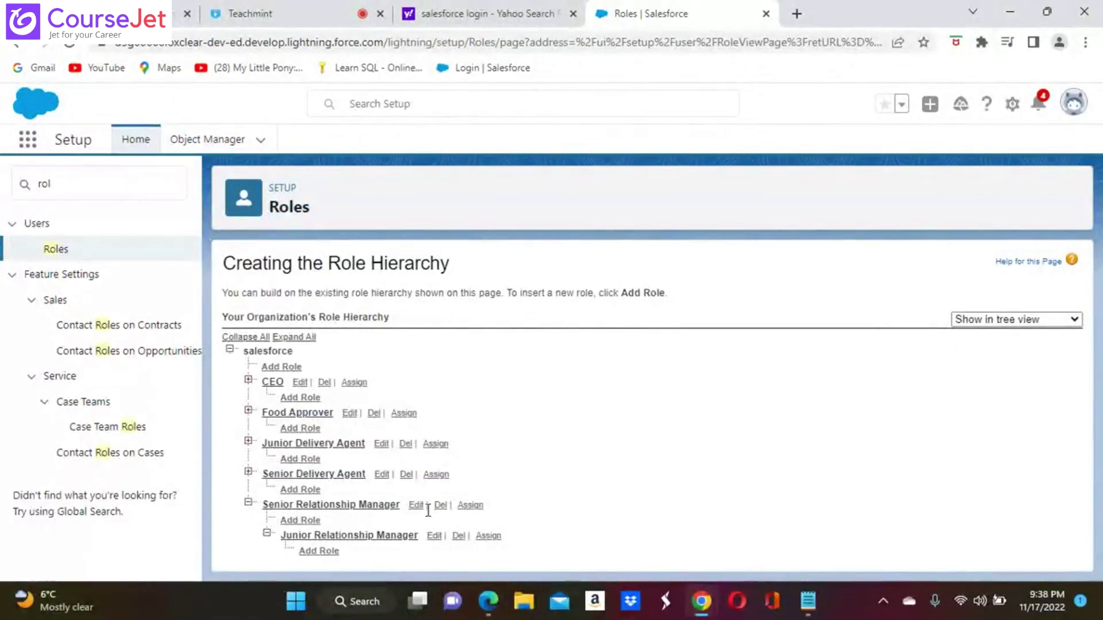
left_click(470, 506)
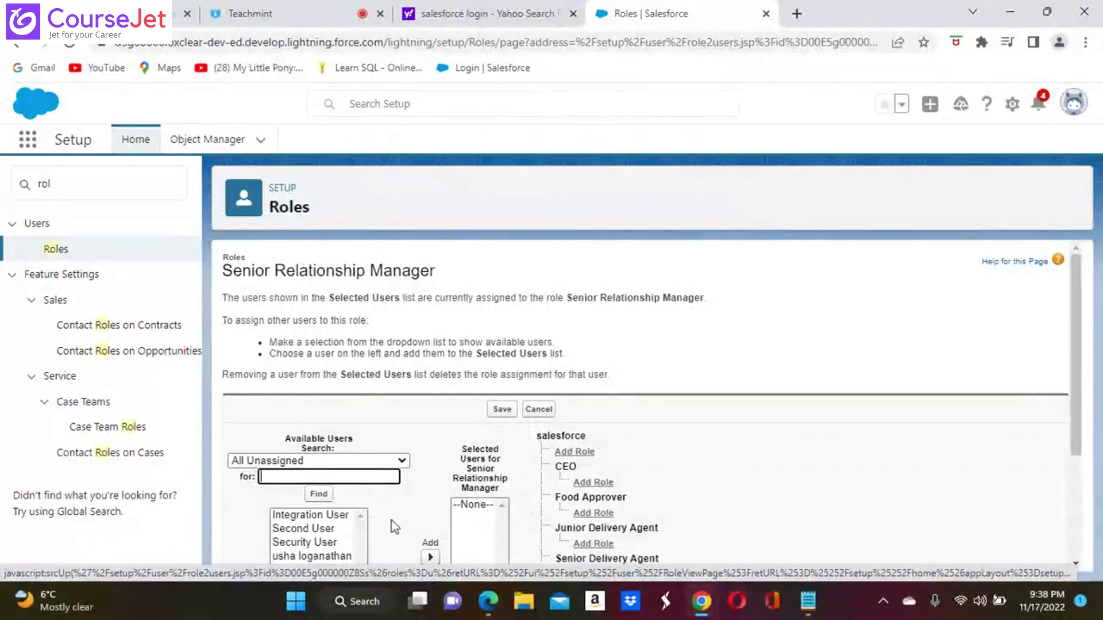
left_click(326, 530)
scroll(326, 530, "down", 2)
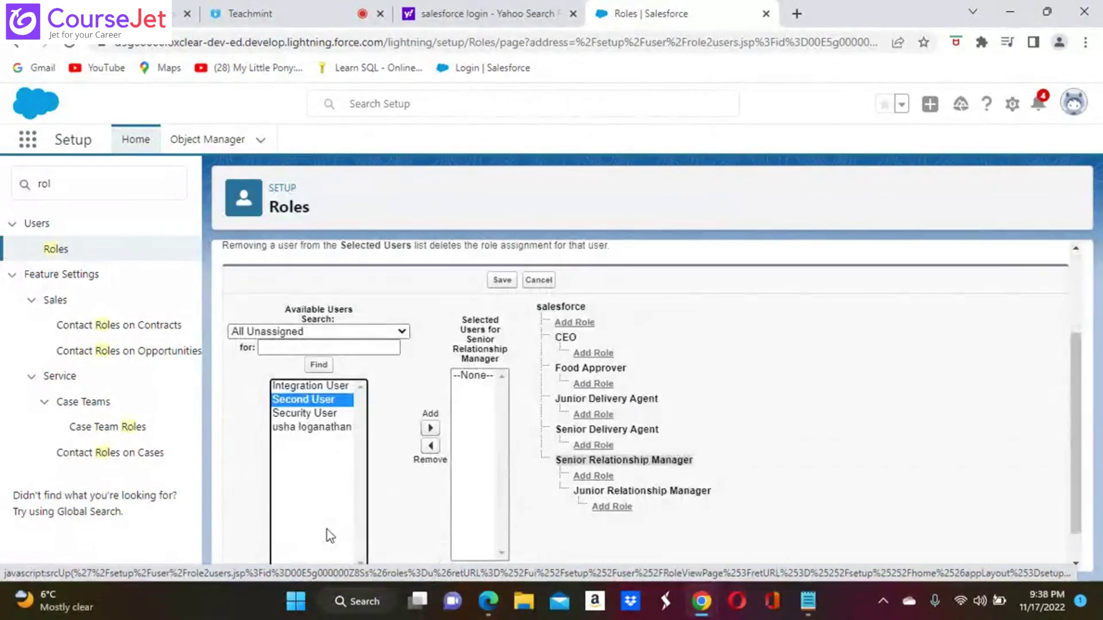
left_click(431, 428)
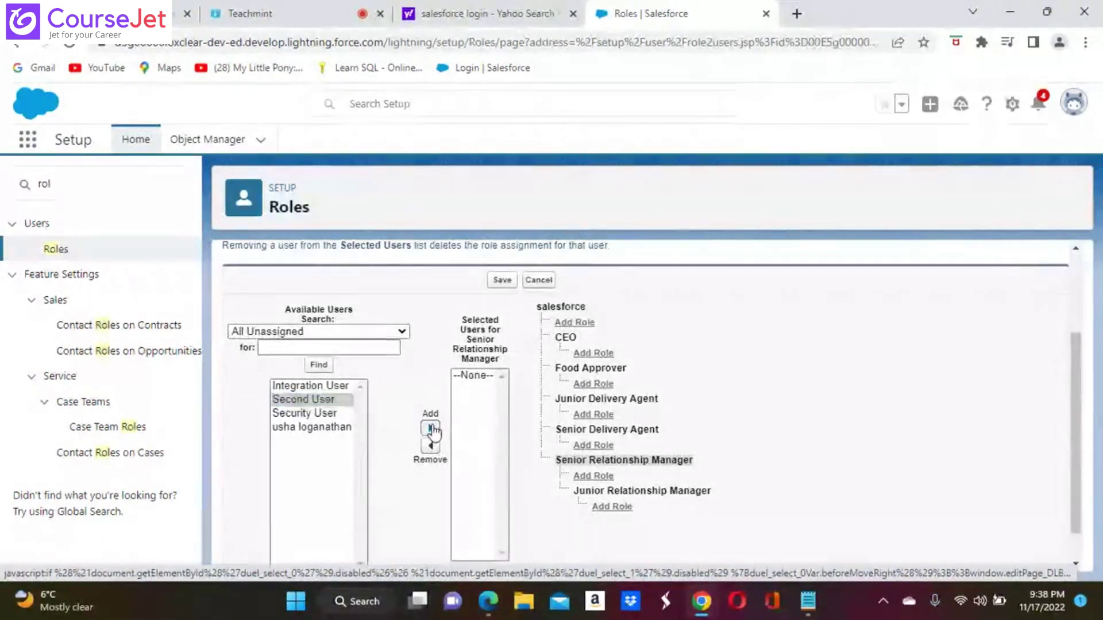
scroll(434, 434, "down", 1)
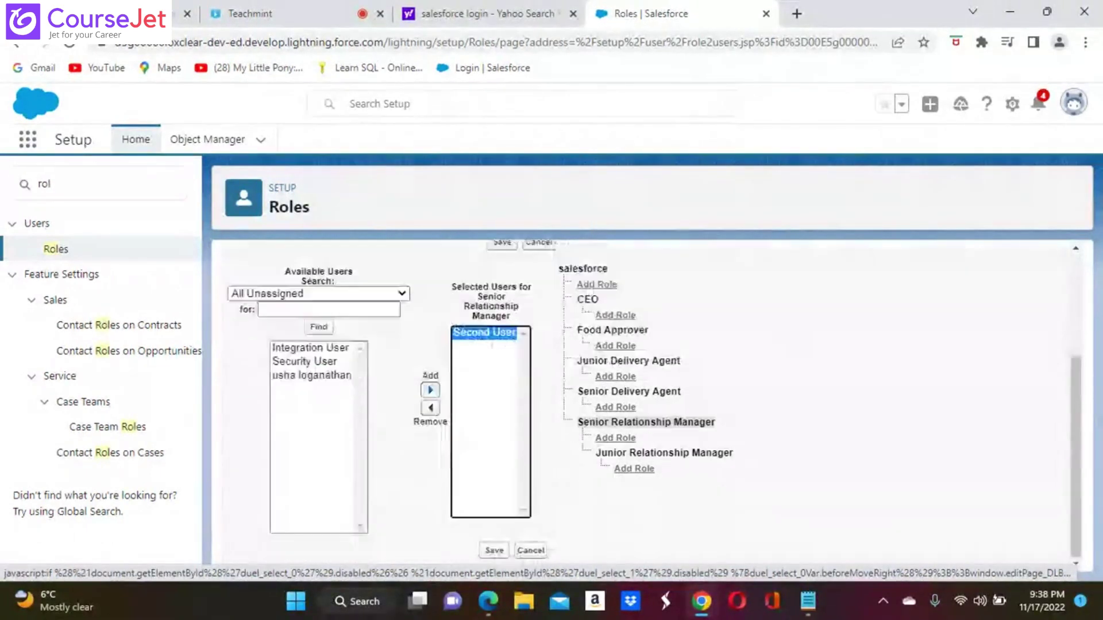
left_click(489, 552)
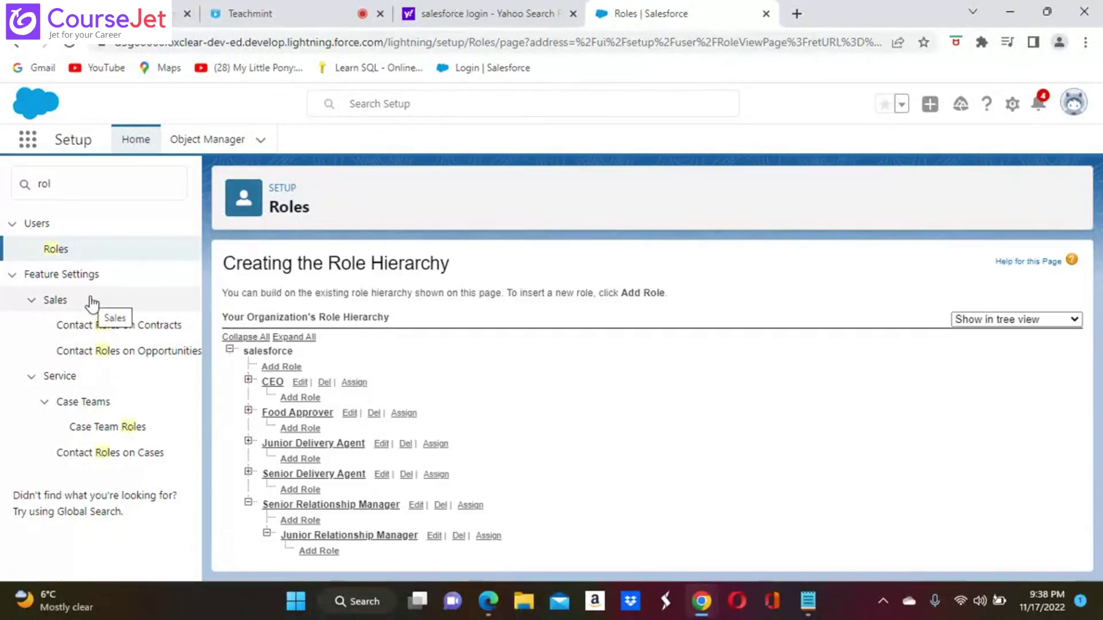
Assign the Bonuses record's owner to the Junior Relationship Manager role, save it, and review and save that role's details.
left_click(492, 536)
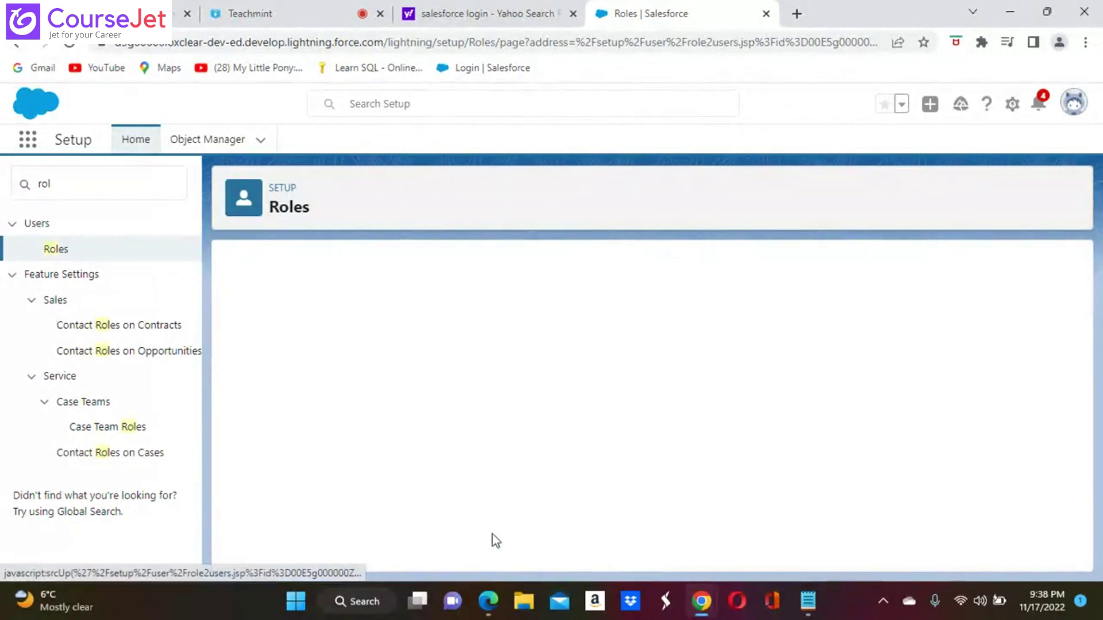
scroll(392, 502, "down", 3)
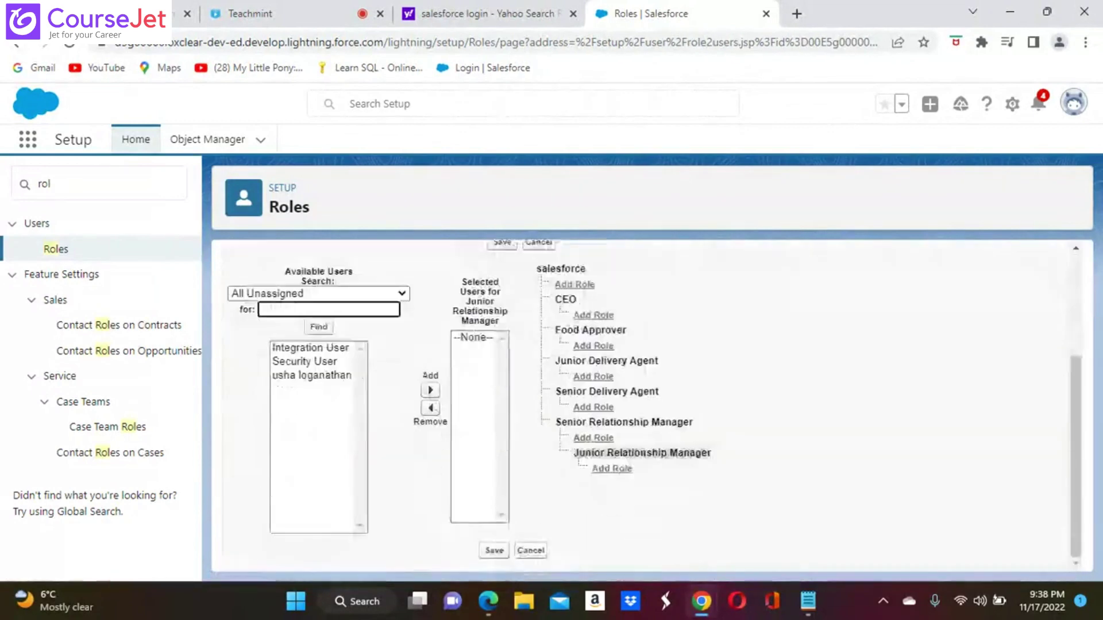
left_click(330, 379)
left_click(430, 389)
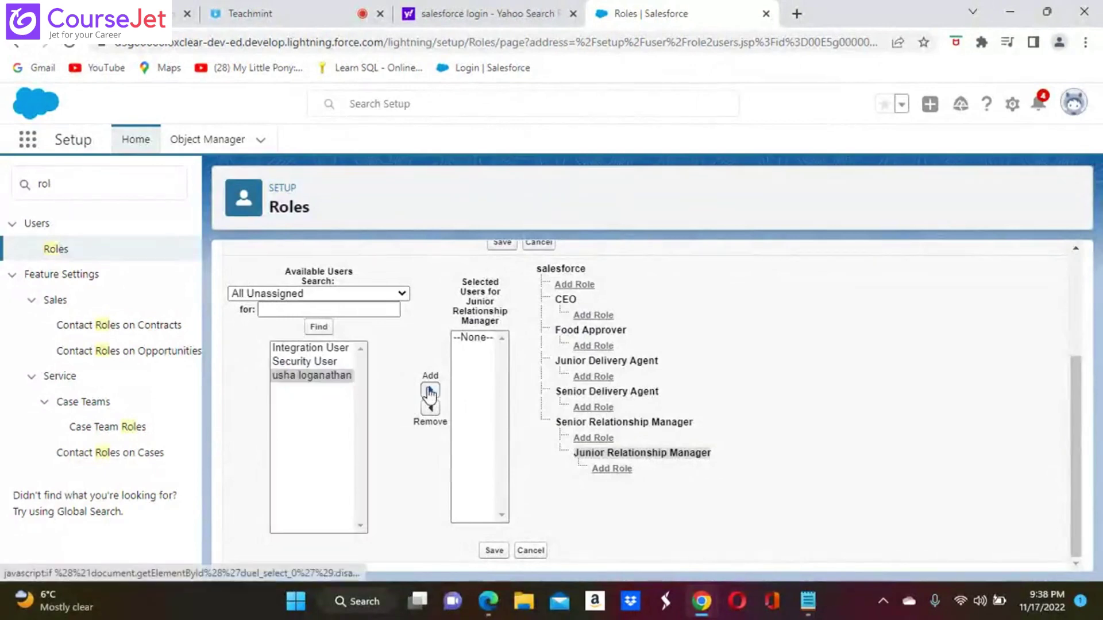
left_click(496, 553)
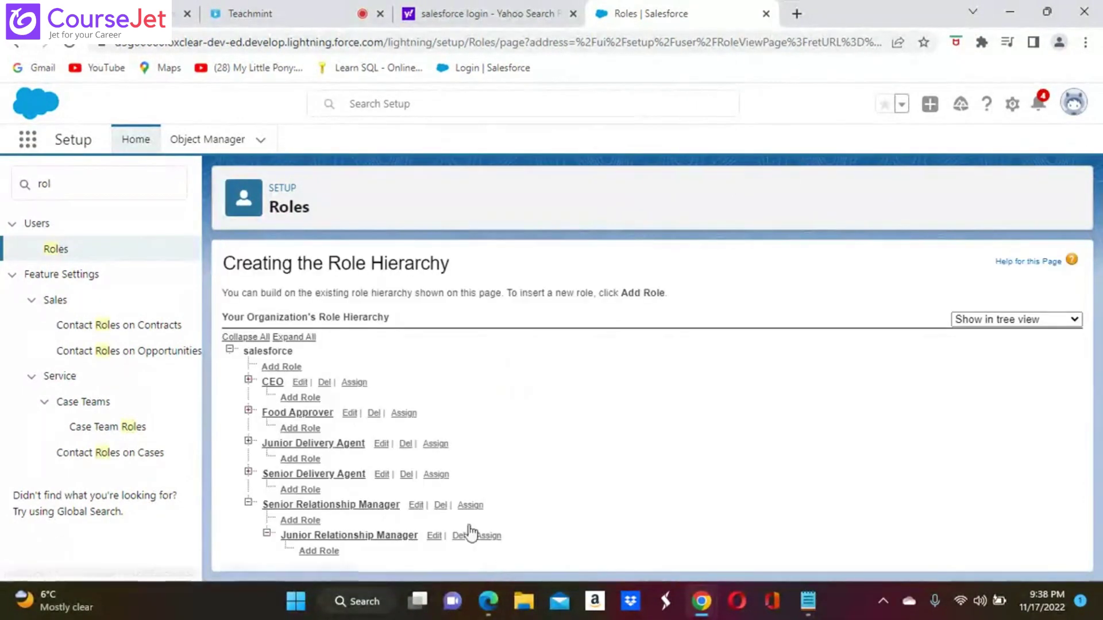
left_click(434, 536)
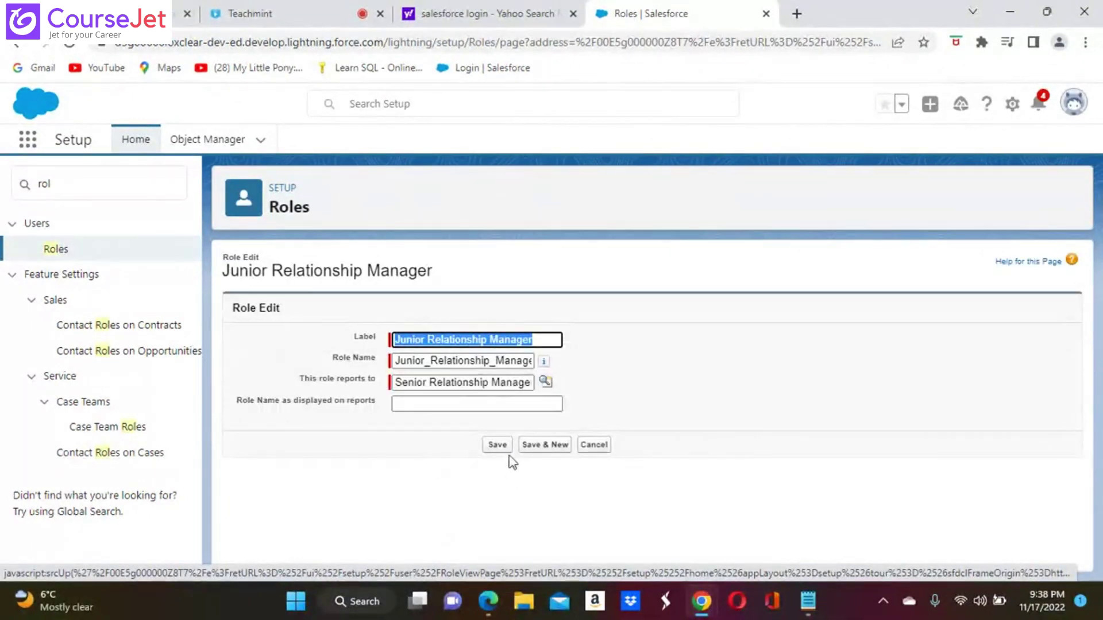
left_click(496, 445)
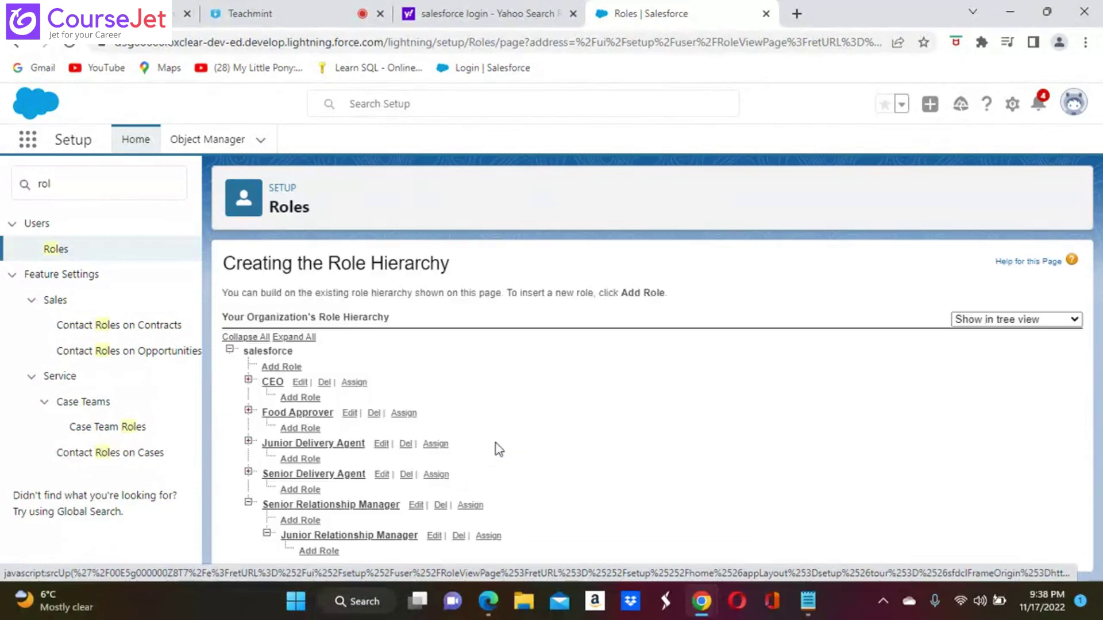
Search the setup pages for "prof" and open the Profiles page.
left_click(79, 186)
key("BackSpace")
key("BackSpace")
key("BackSpace")
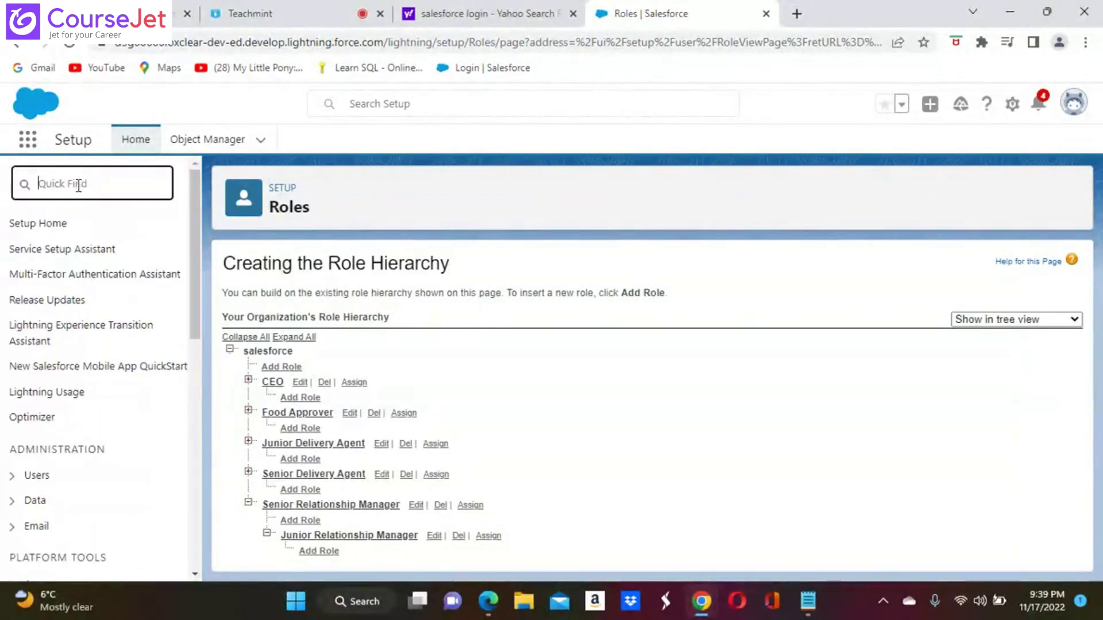
type("d")
type("rof")
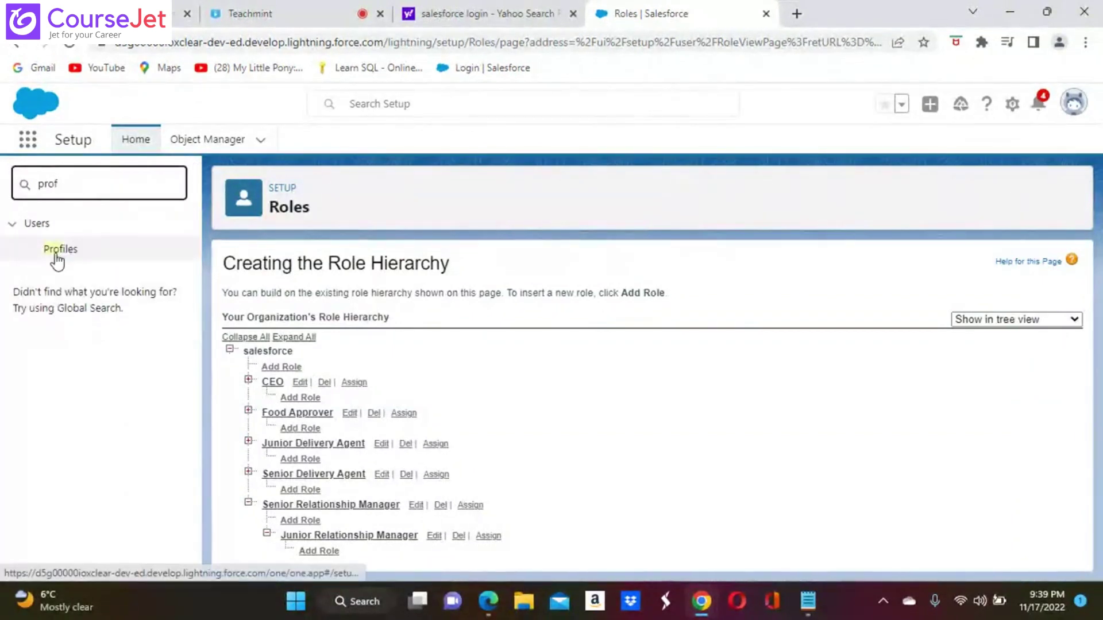
left_click(59, 254)
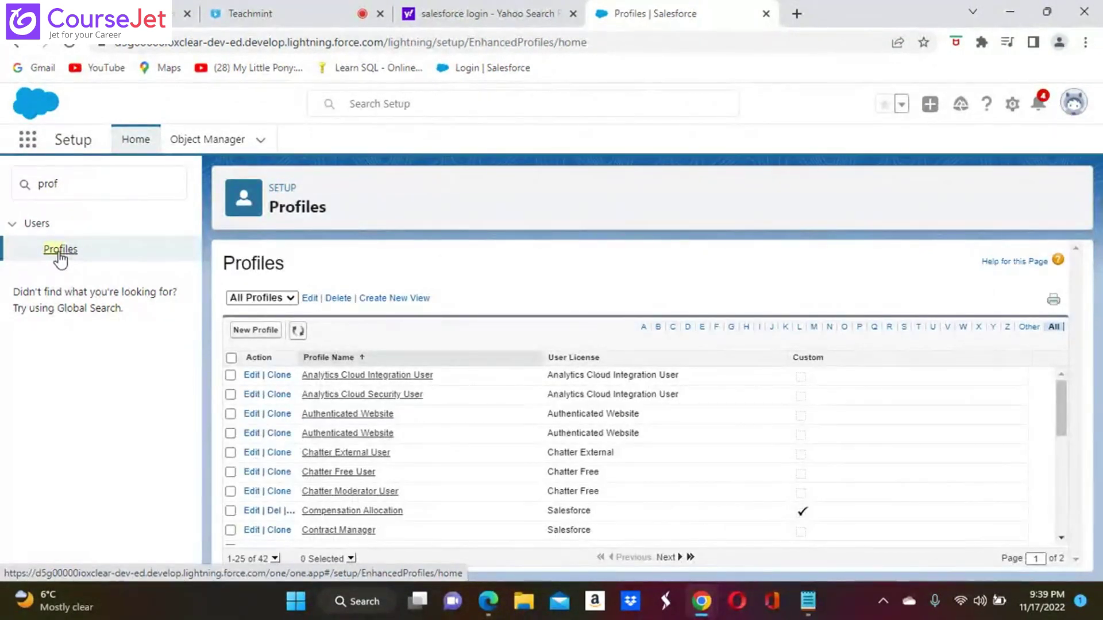
Search the setup pages for "per" and open the Permission Sets page.
left_click(75, 181)
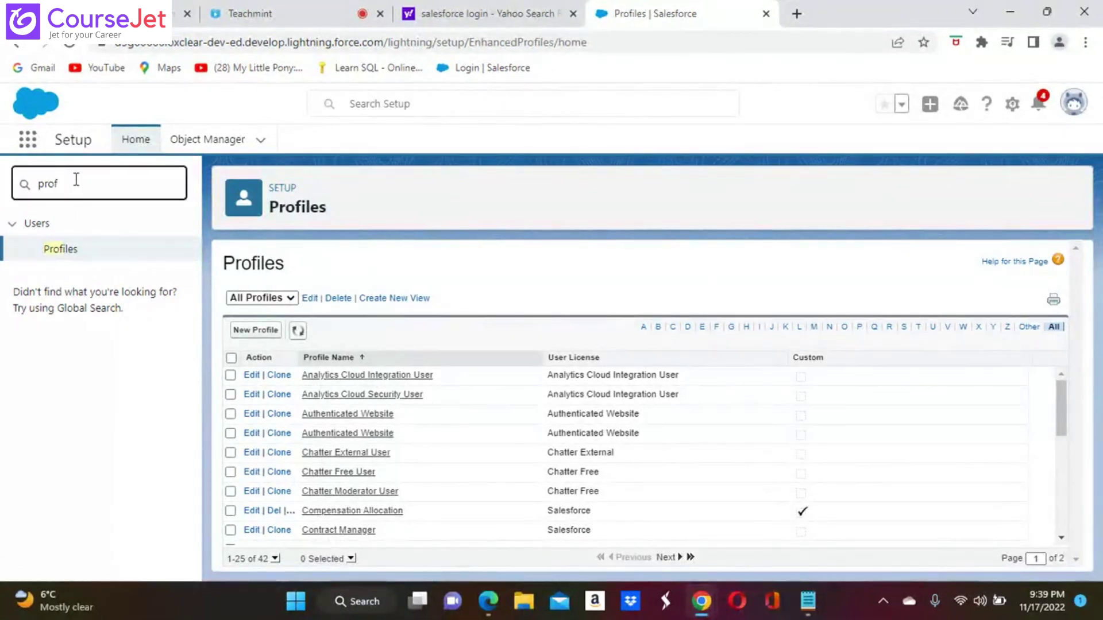
key("BackSpace")
key("BackSpace")
key("BackSpace")
key("BackSpace")
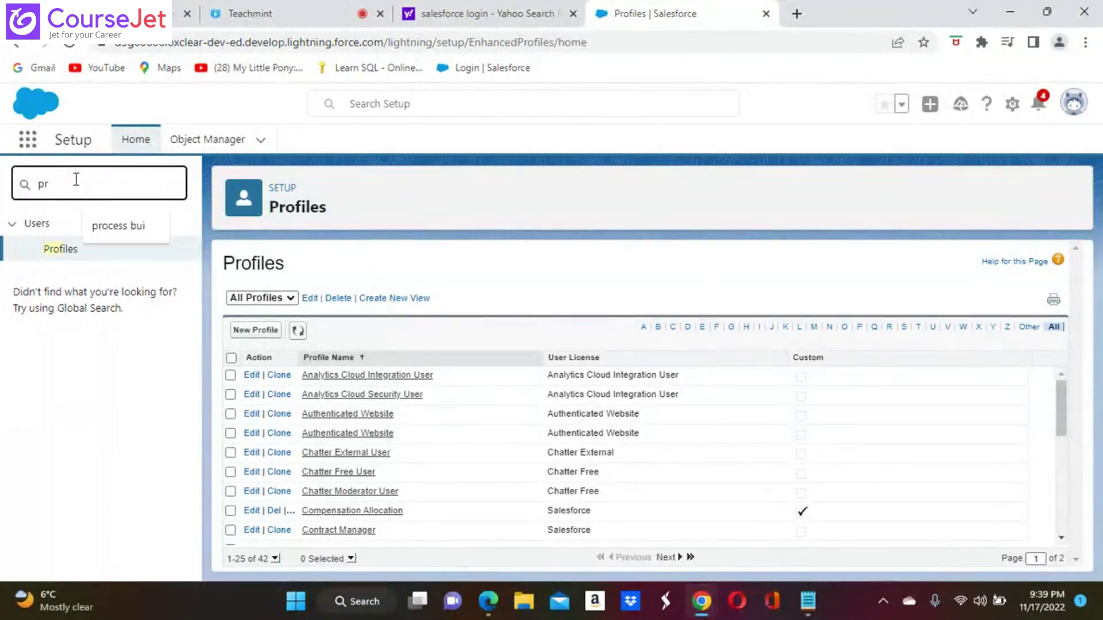
type("per")
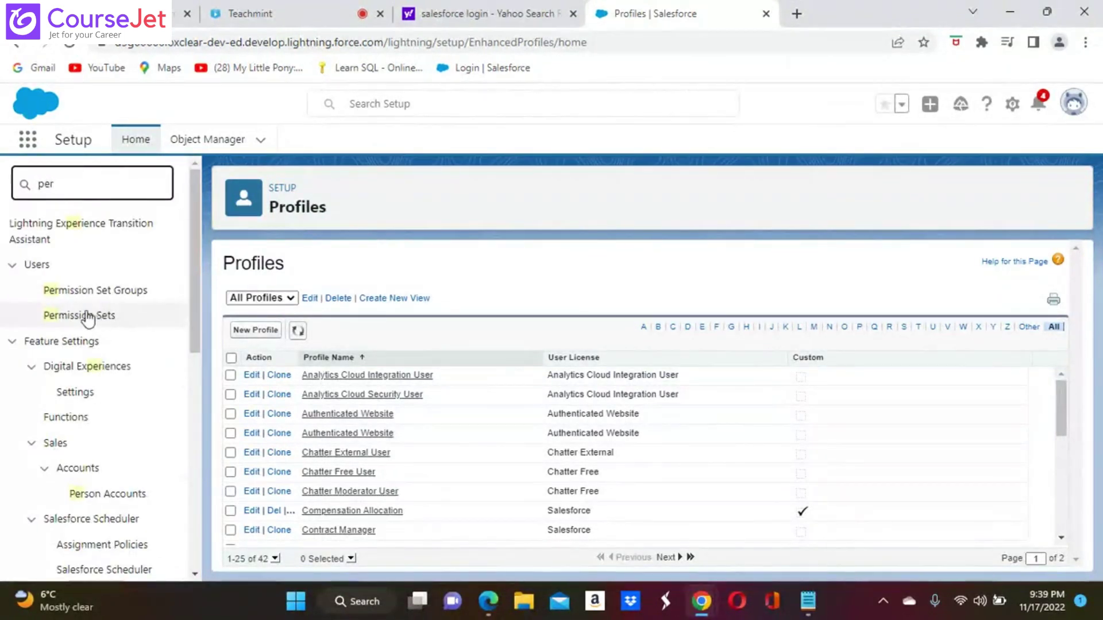
left_click(84, 319)
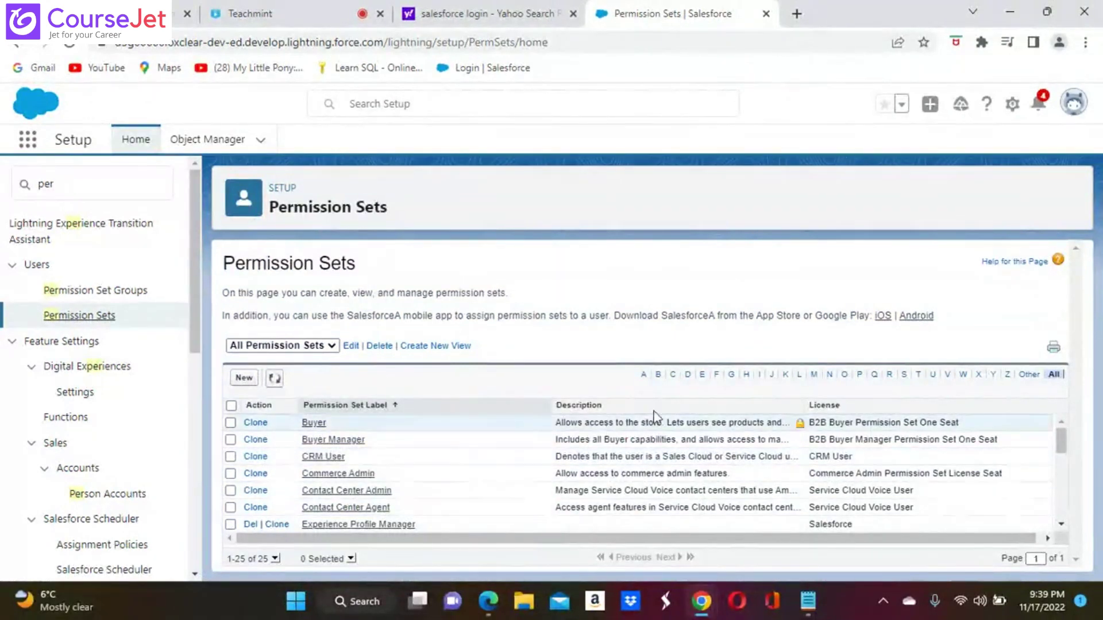
Filter the permission sets by the letter P and open the object settings of Provide Extra Access For Support Manager.
left_click(676, 377)
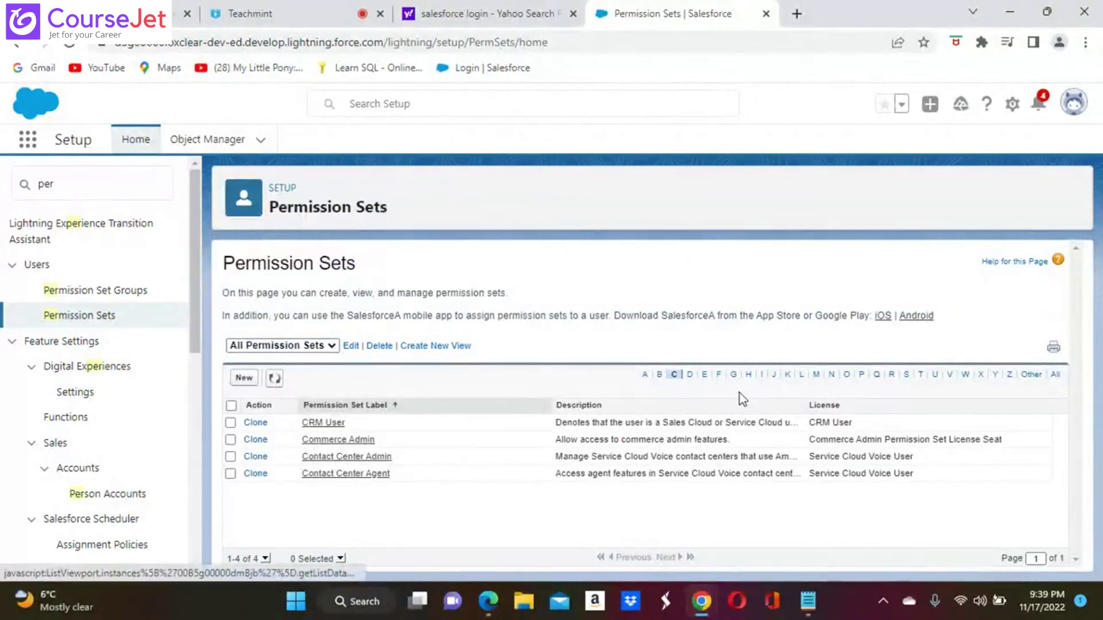
left_click(862, 376)
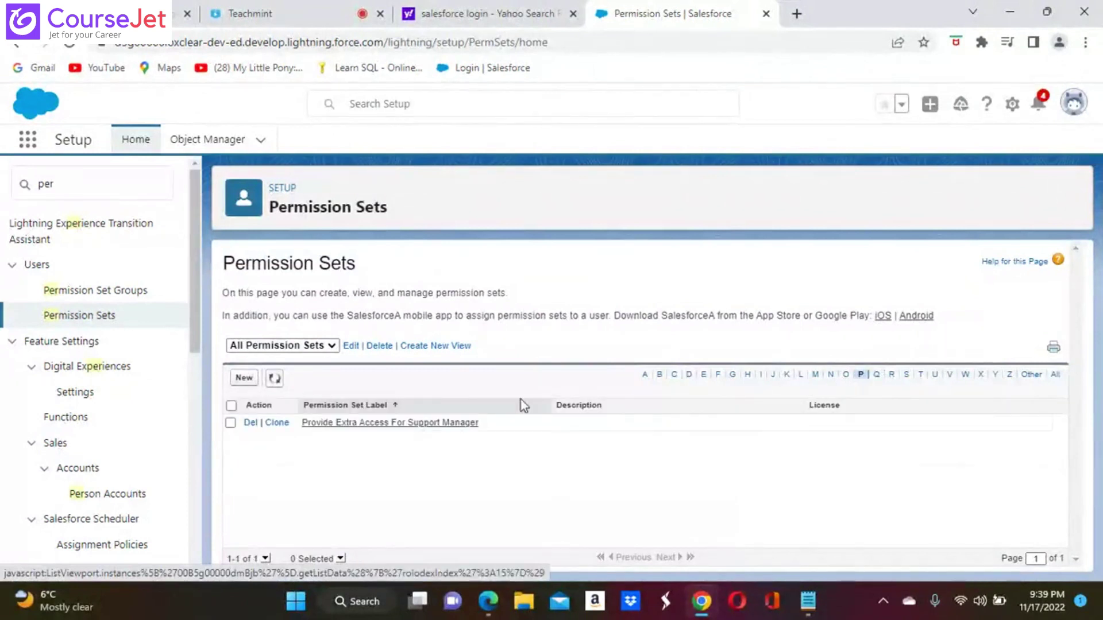
left_click(414, 423)
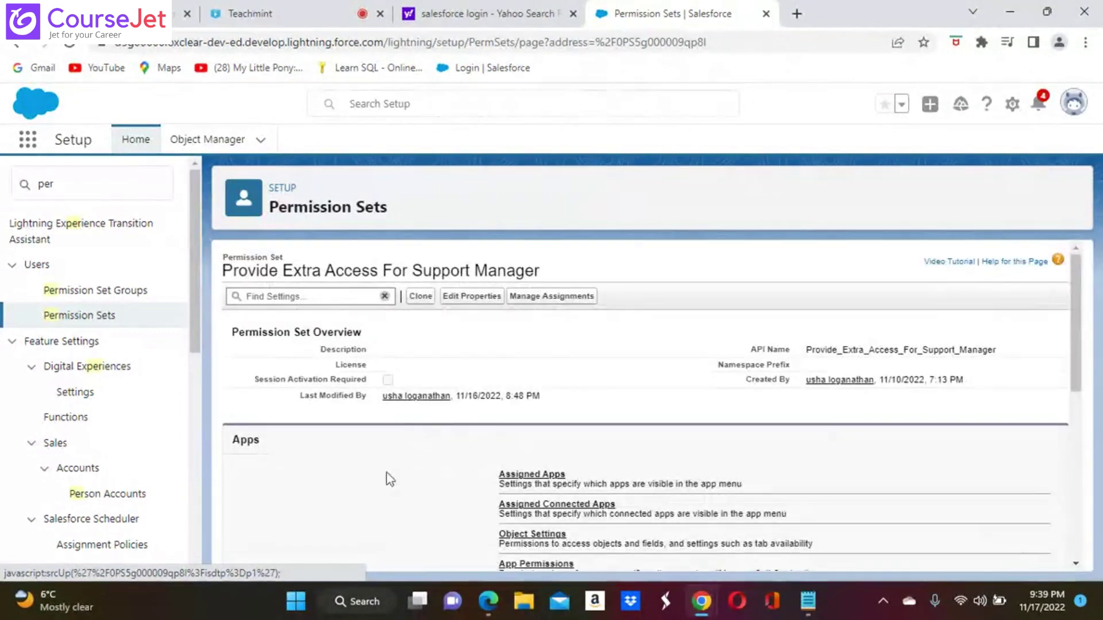
scroll(415, 491, "down", 3)
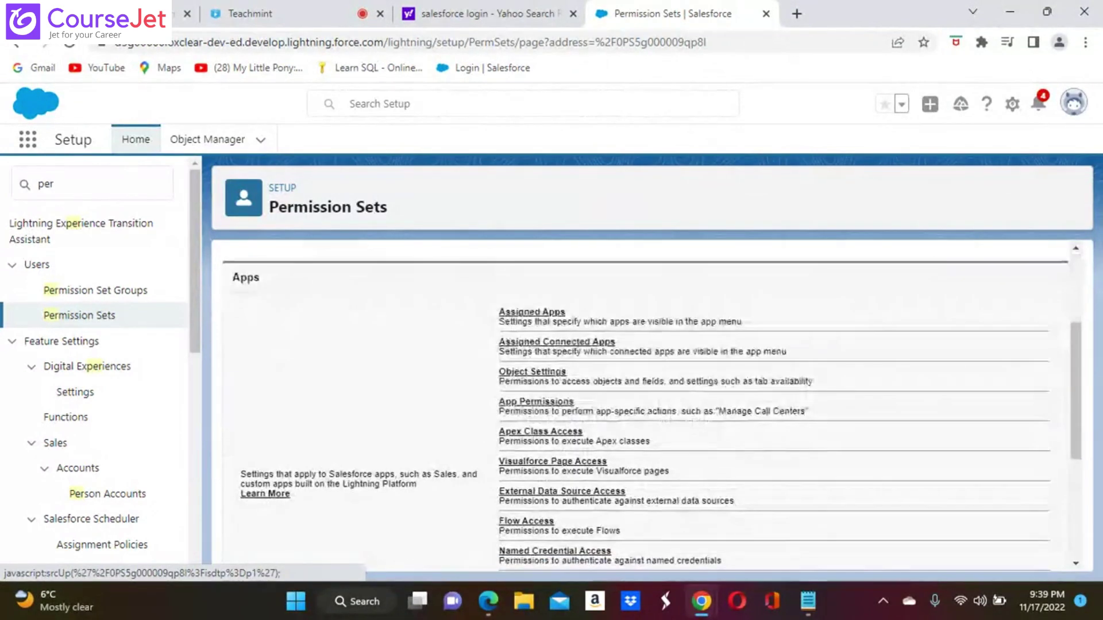
left_click(543, 373)
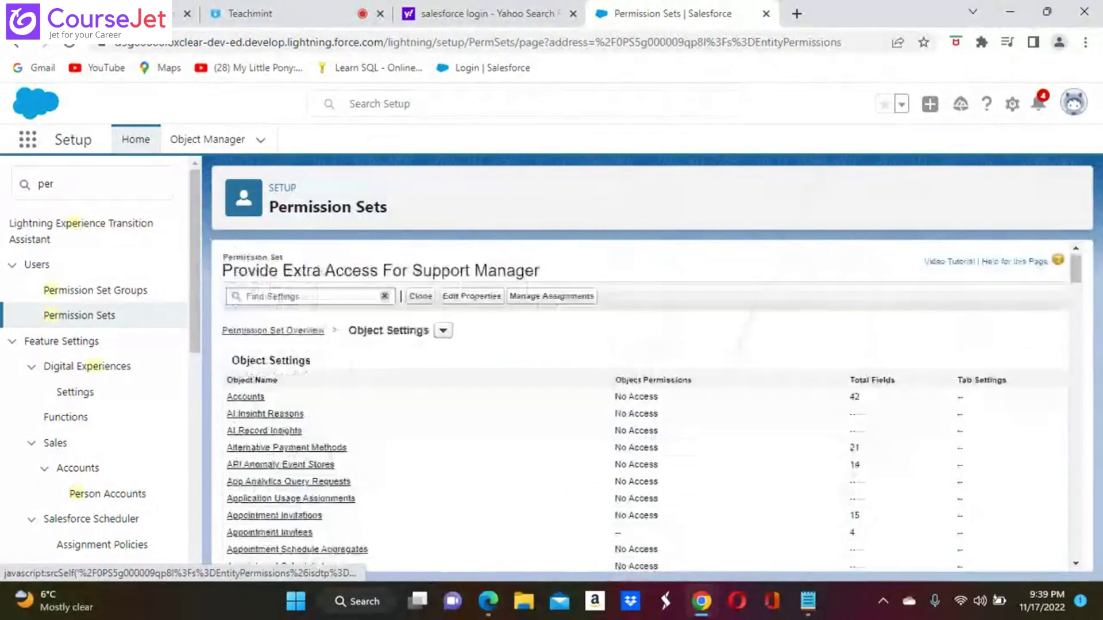
Open the Compensations object settings in the permission set and review the tab, object and field permissions.
scroll(476, 432, "down", 4)
scroll(651, 409, "down", 6)
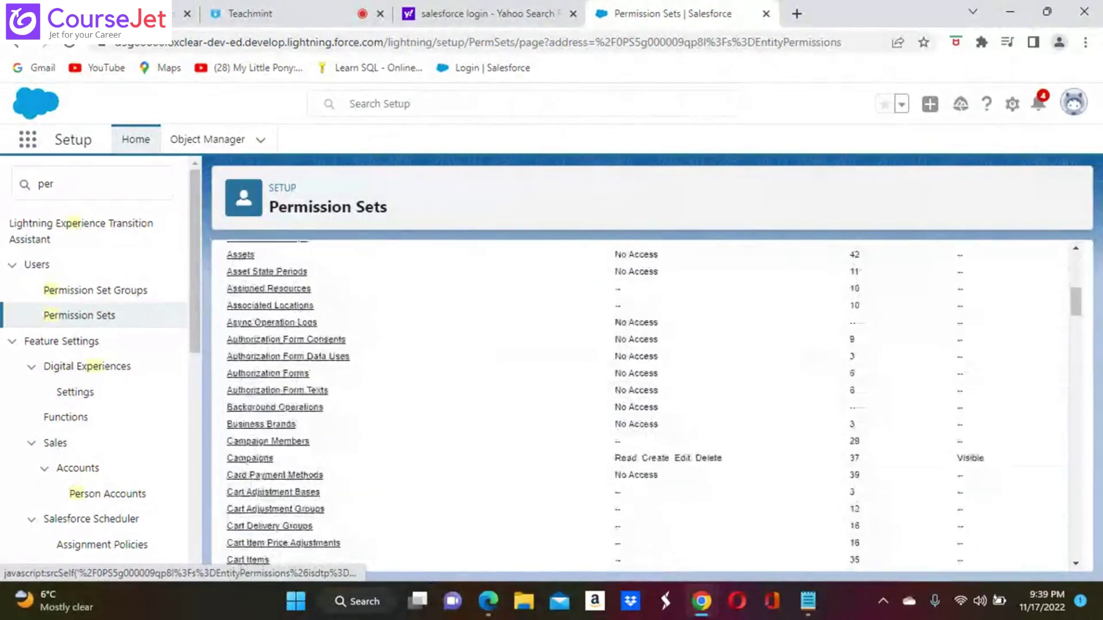
scroll(312, 306, "down", 5)
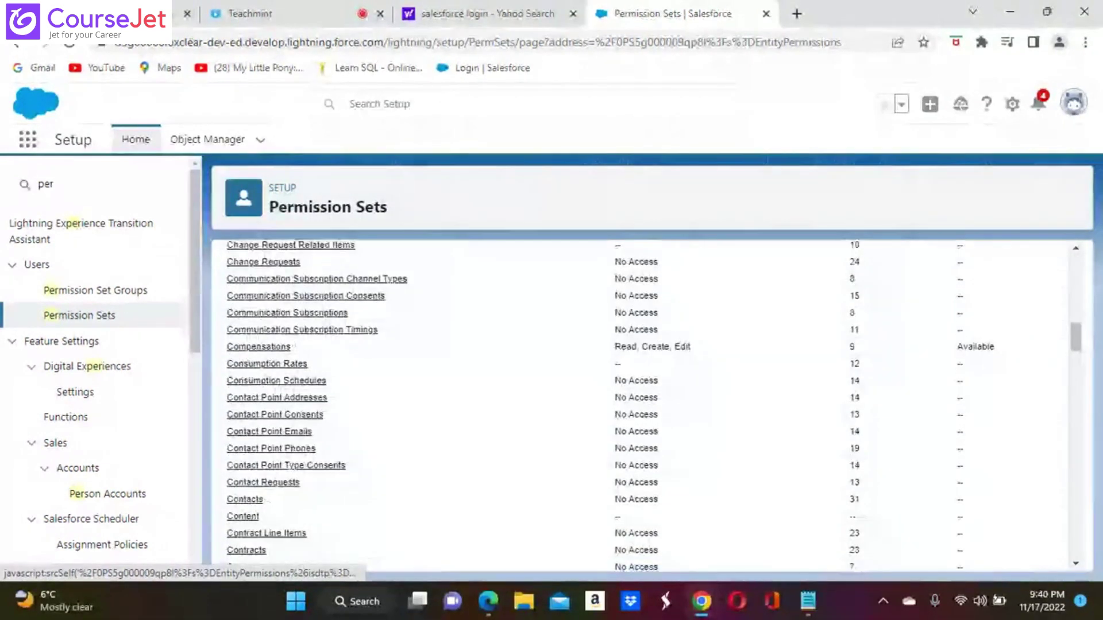
left_click(261, 347)
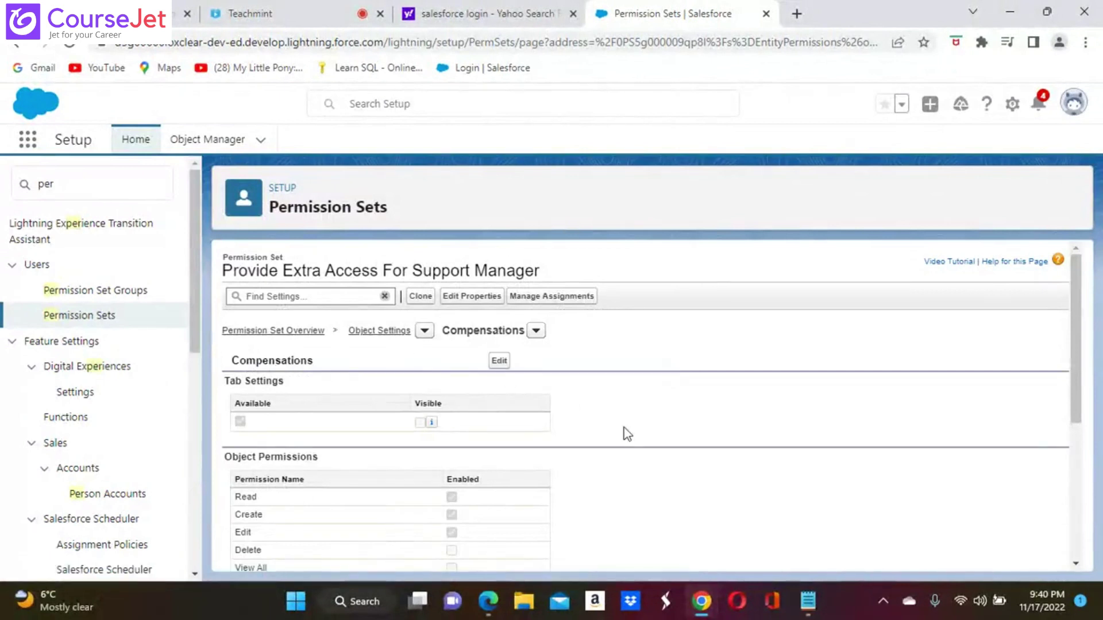
scroll(624, 428, "down", 3)
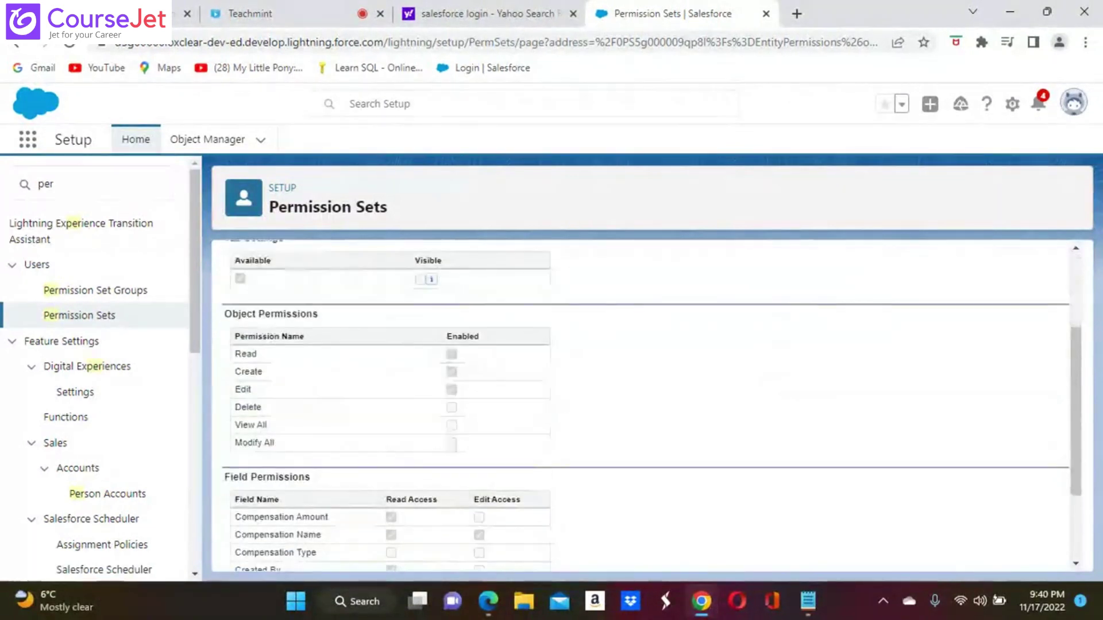
scroll(649, 402, "down", 2)
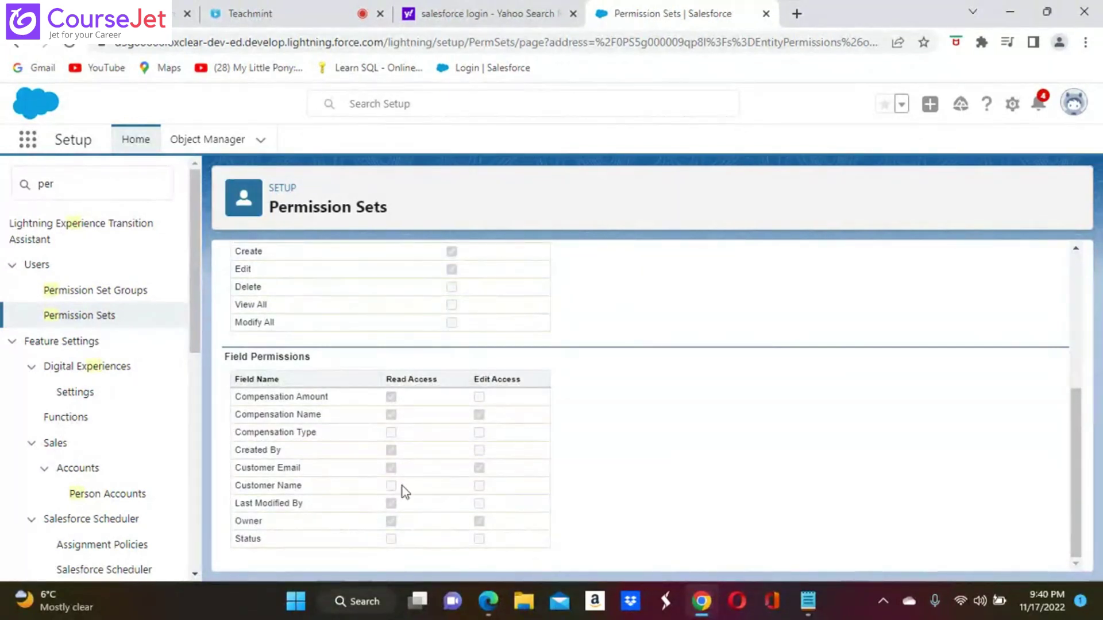
scroll(737, 433, "up", 5)
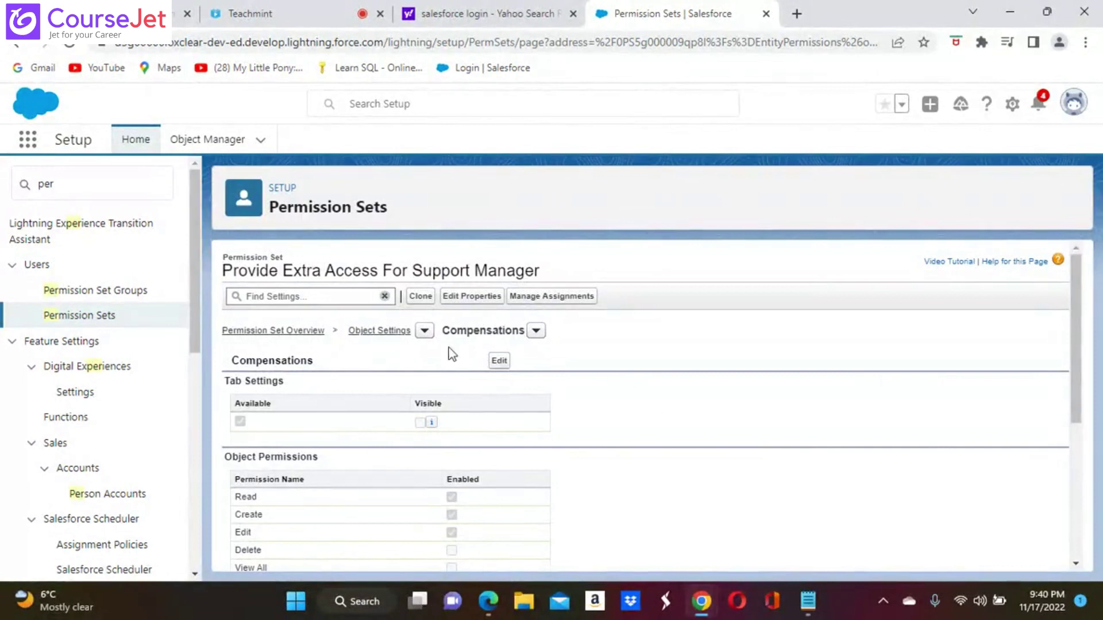
Return to the Profiles page by searching setup for "prof" and filter the profiles by the letter P.
left_click(74, 183)
key("BackSpace")
key("BackSpace")
key("BackSpace")
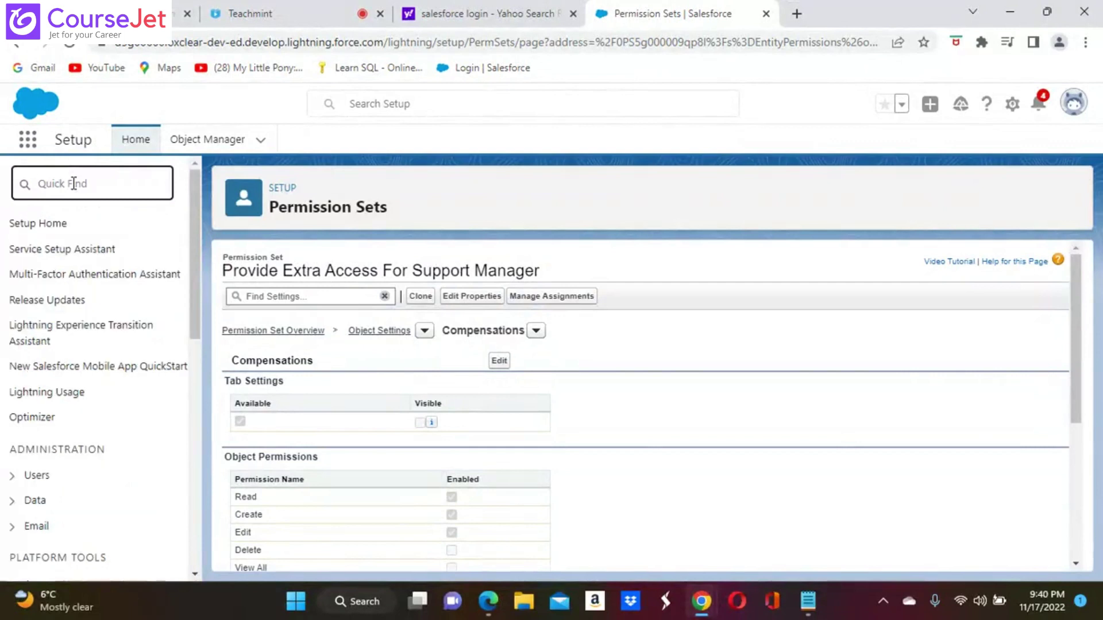
type("p")
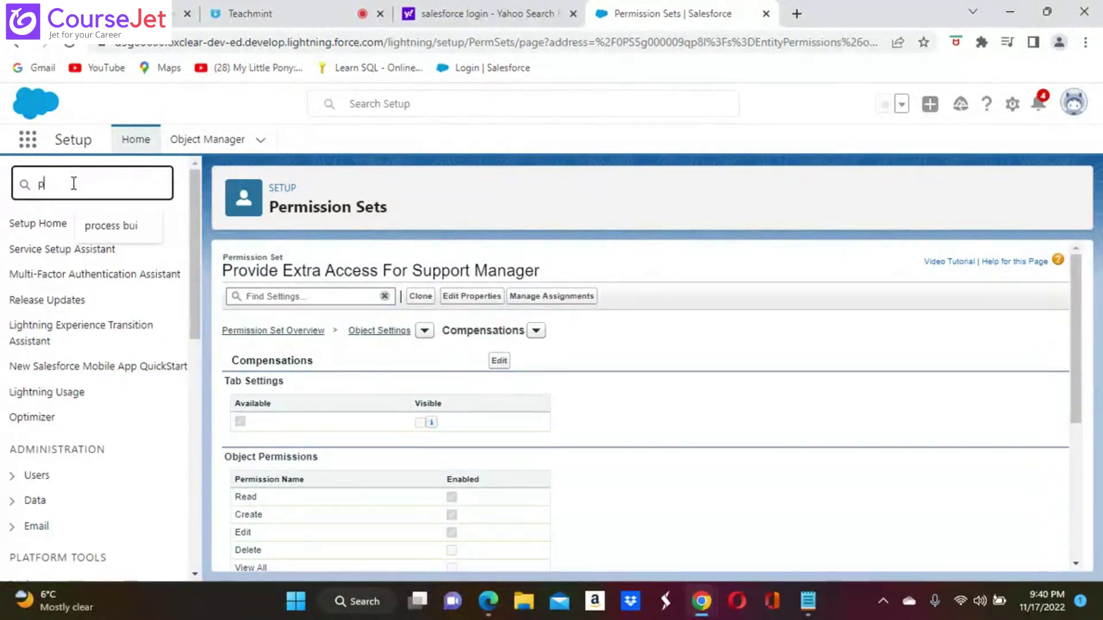
type("rof")
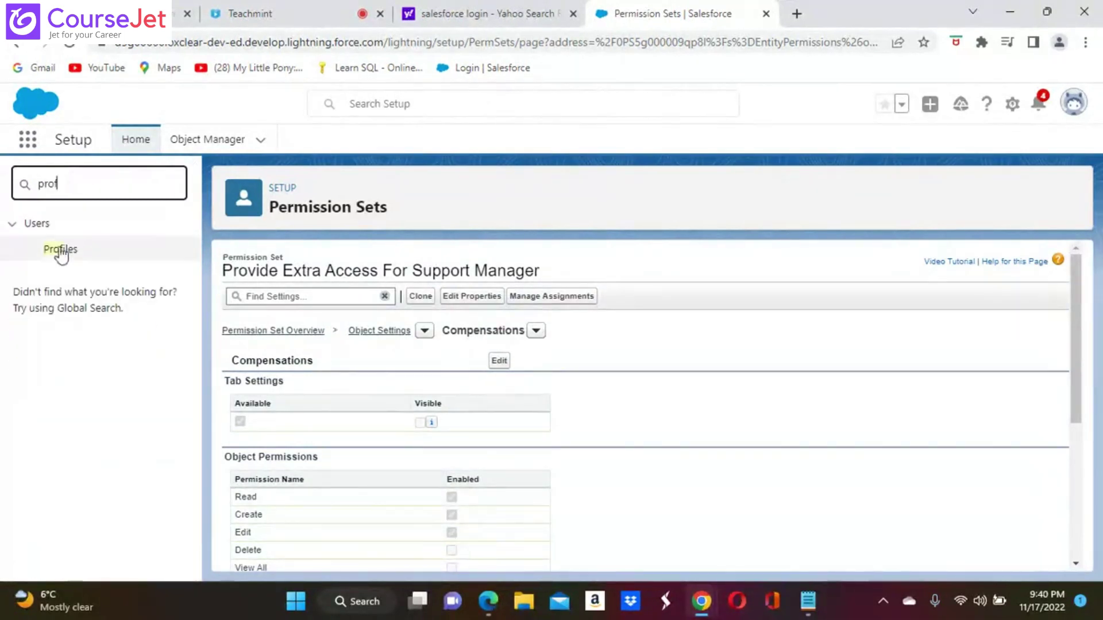
left_click(59, 254)
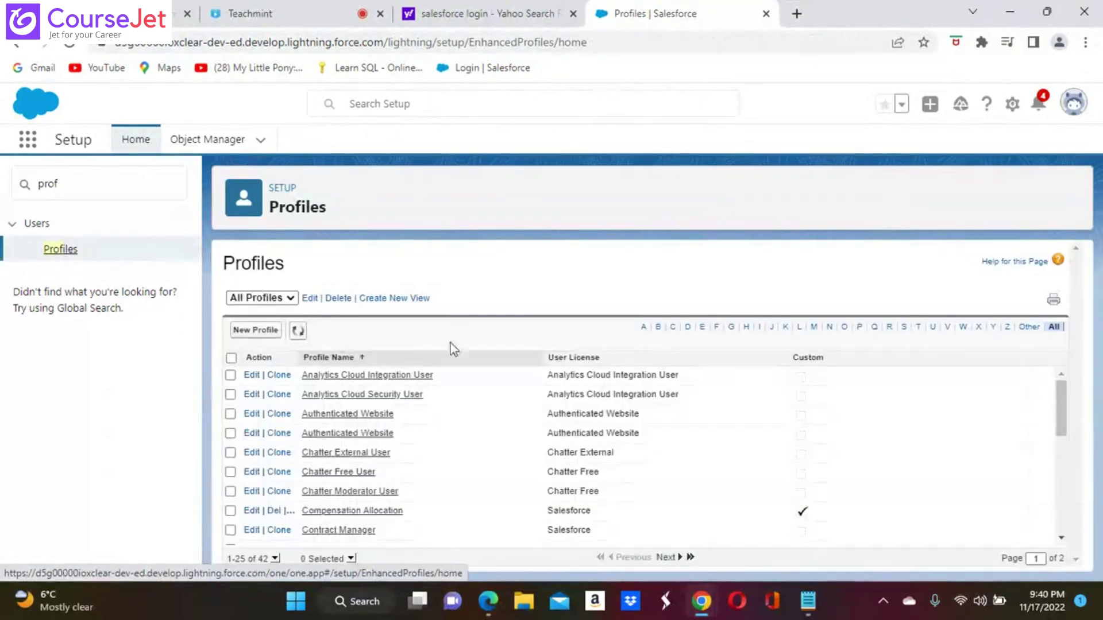
left_click(860, 327)
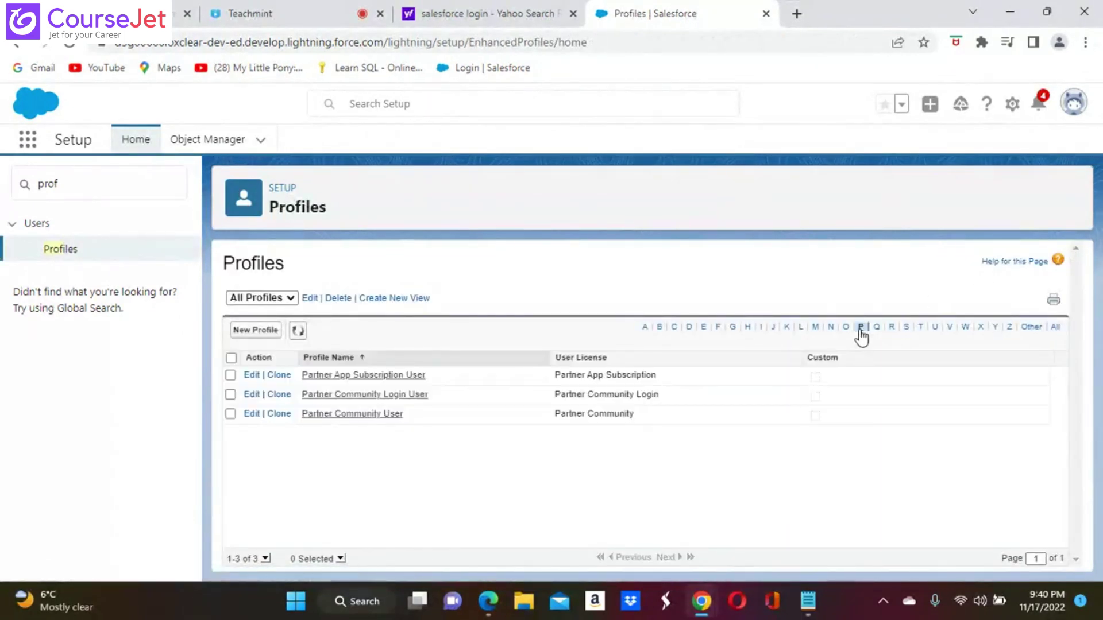
Filter the profiles by the letter C and look through the list for the second user's profile.
left_click(675, 329)
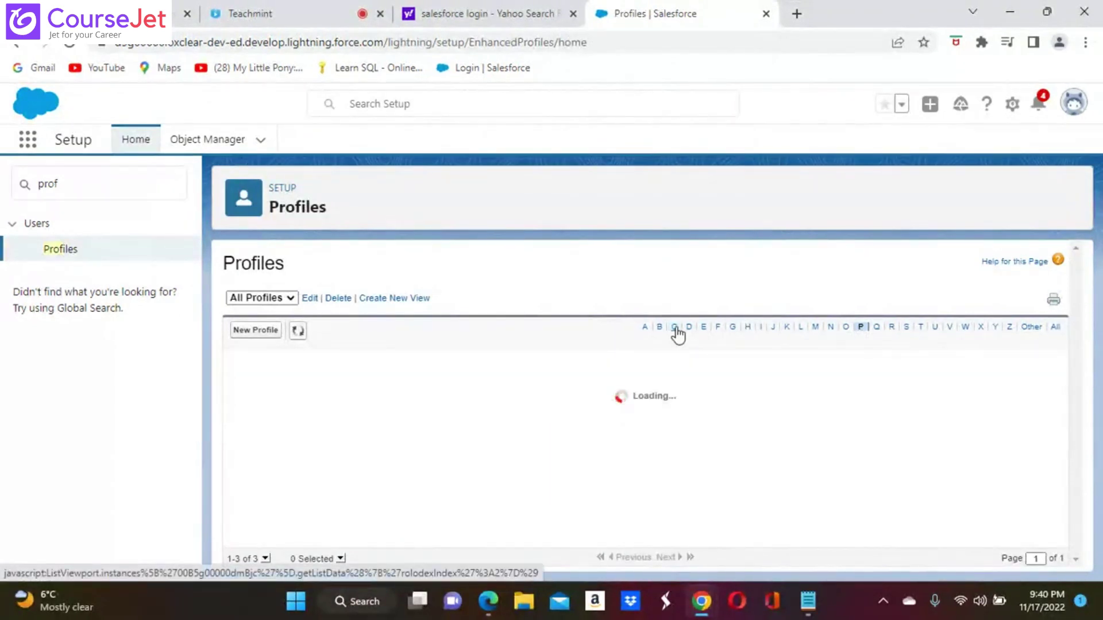
scroll(637, 448, "down", 3)
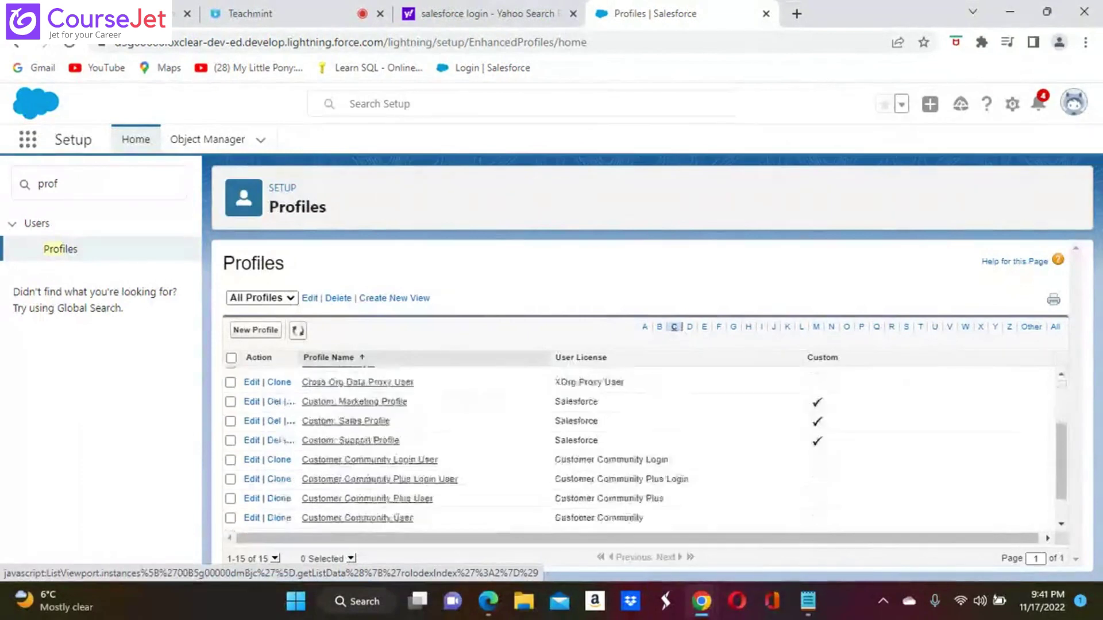
scroll(644, 448, "down", 1)
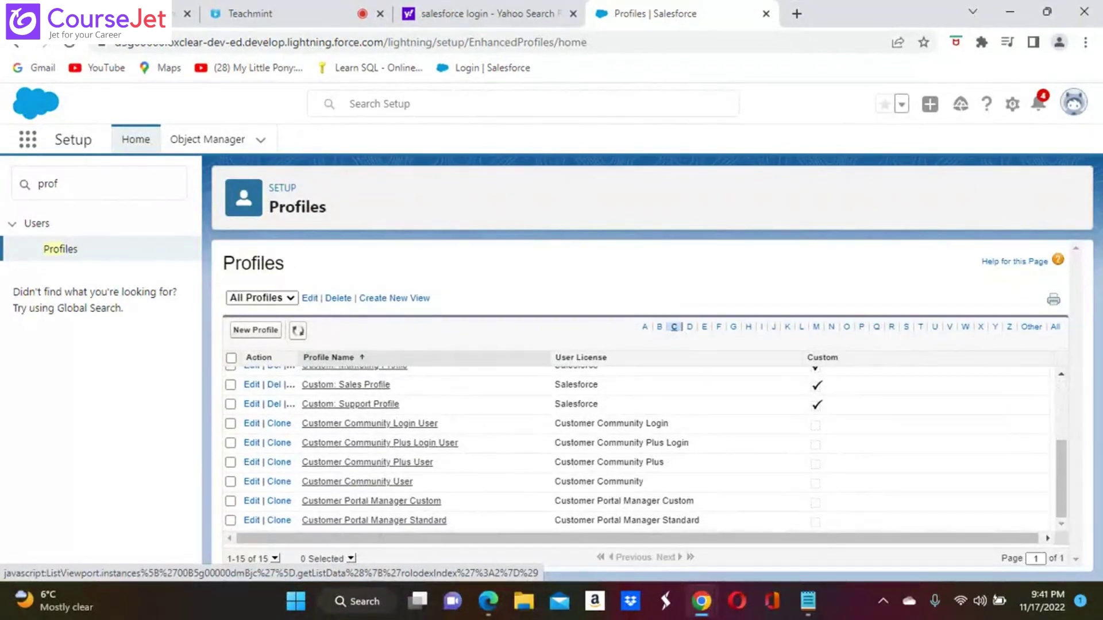
scroll(638, 448, "up", 2)
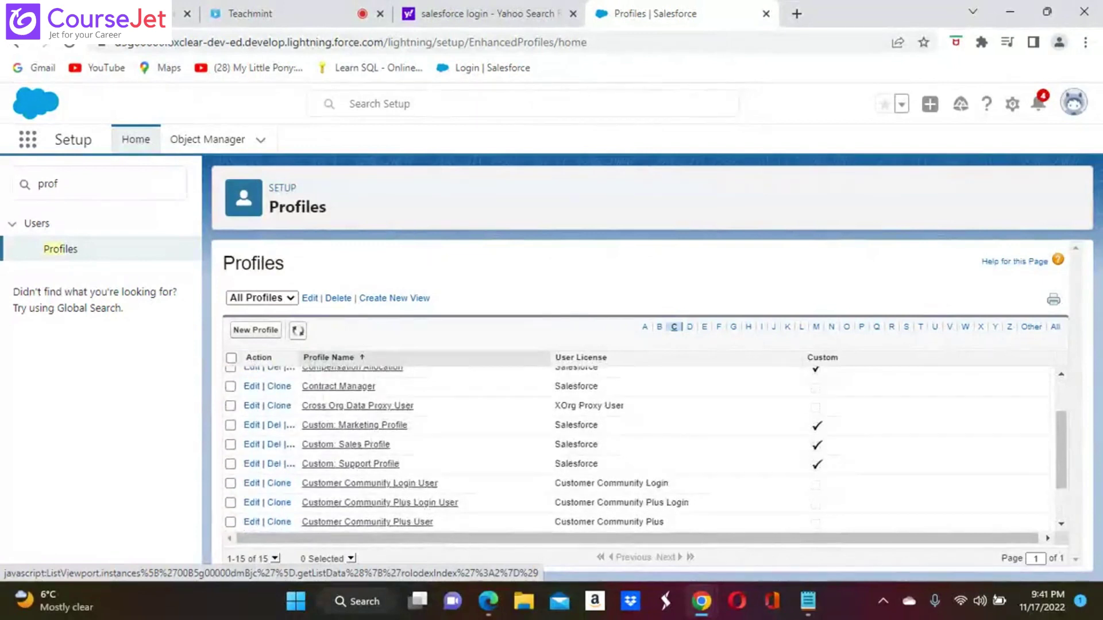
scroll(637, 448, "up", 3)
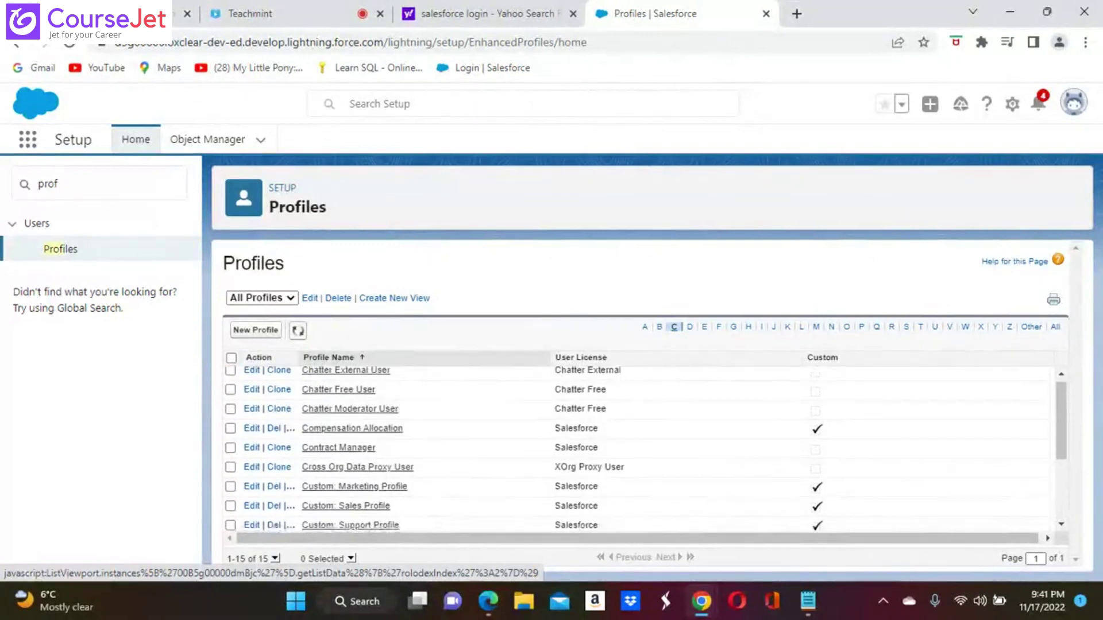
scroll(637, 448, "down", 6)
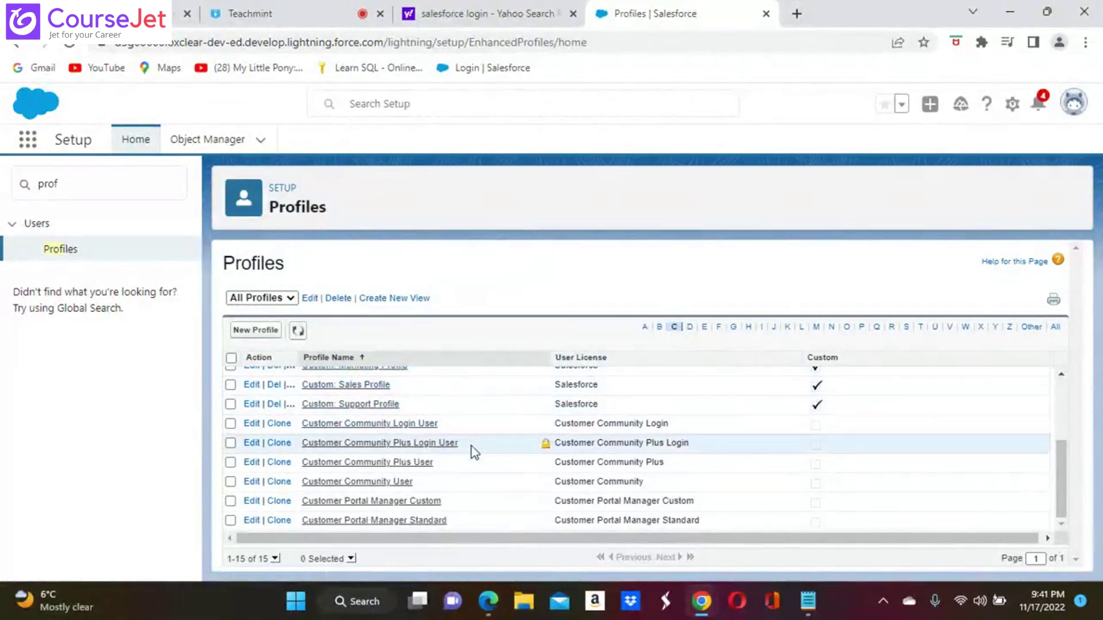
scroll(632, 448, "up", 3)
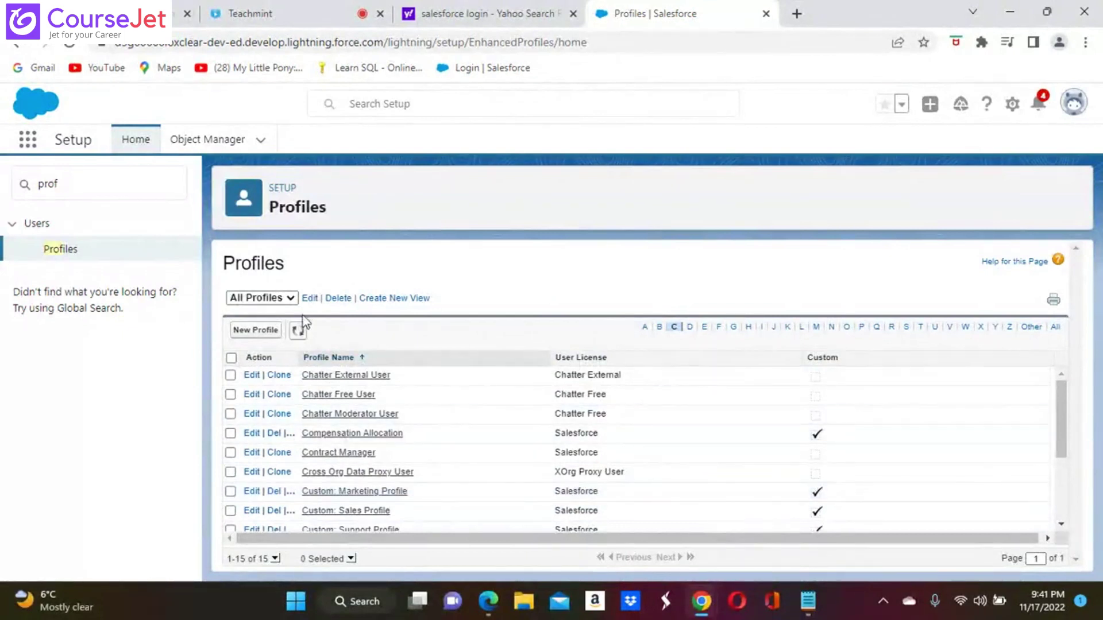
scroll(631, 448, "down", 3)
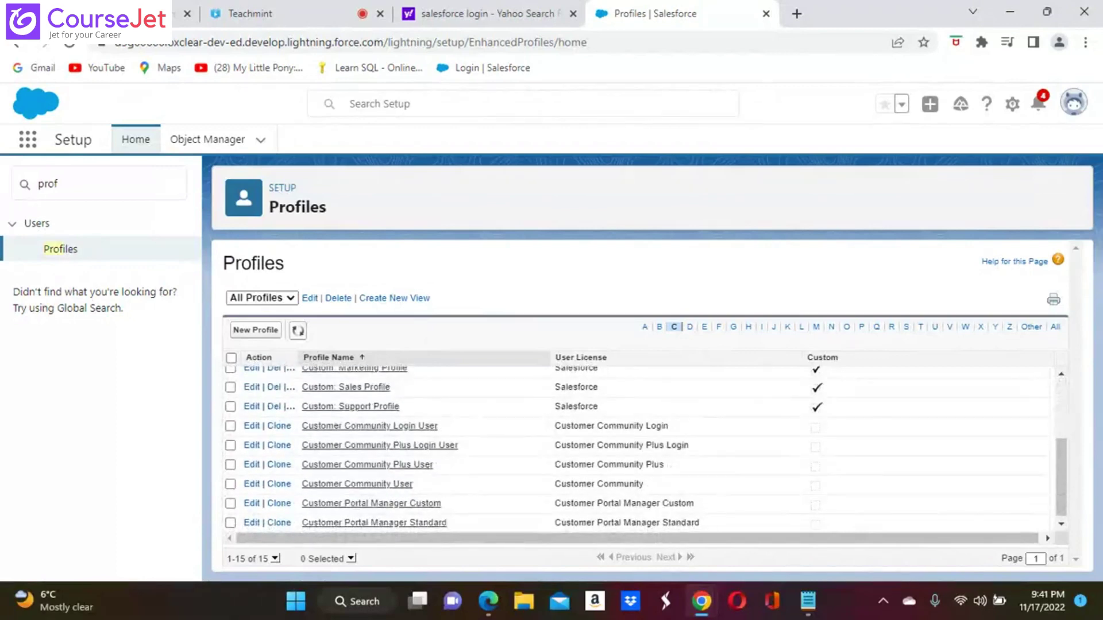
Open the Custom: Sales Profile and review its page layout assignments.
left_click(374, 392)
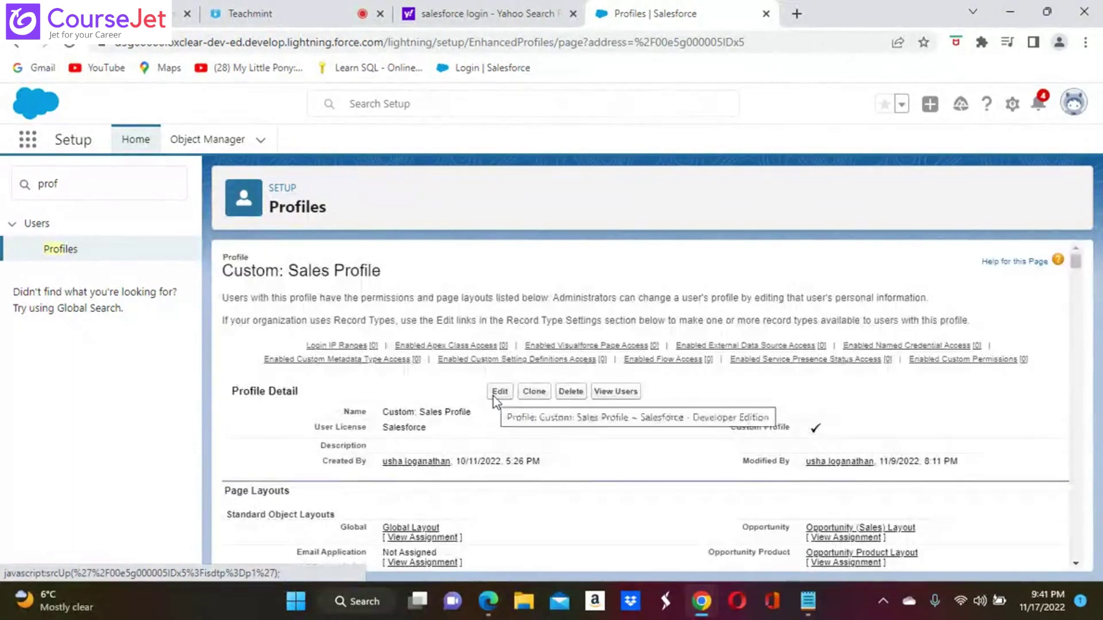
scroll(600, 491, "down", 5)
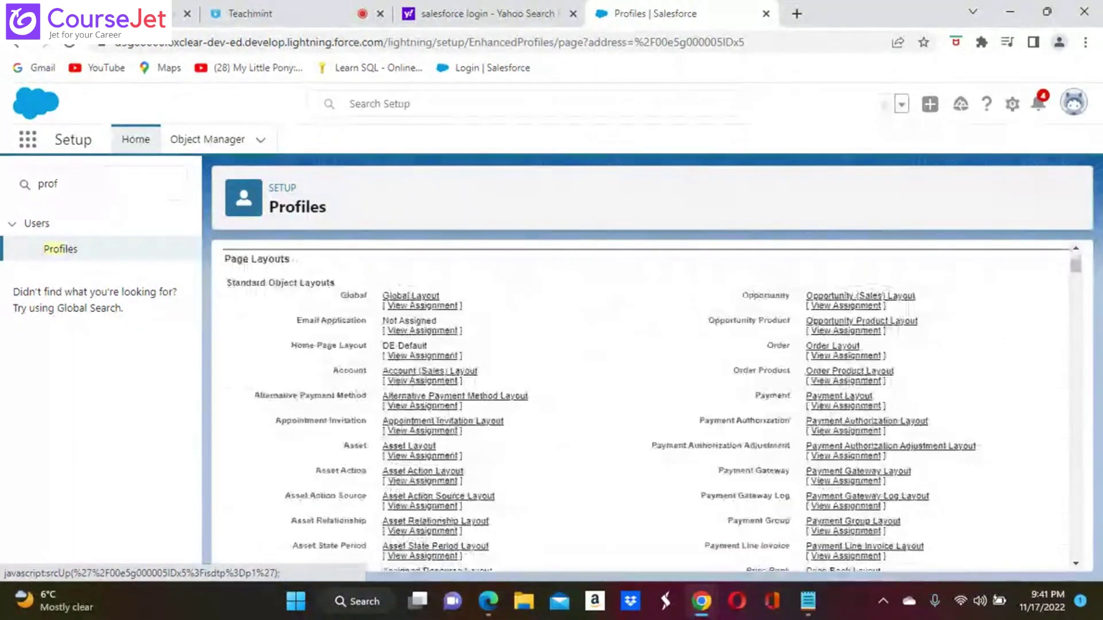
scroll(652, 402, "down", 15)
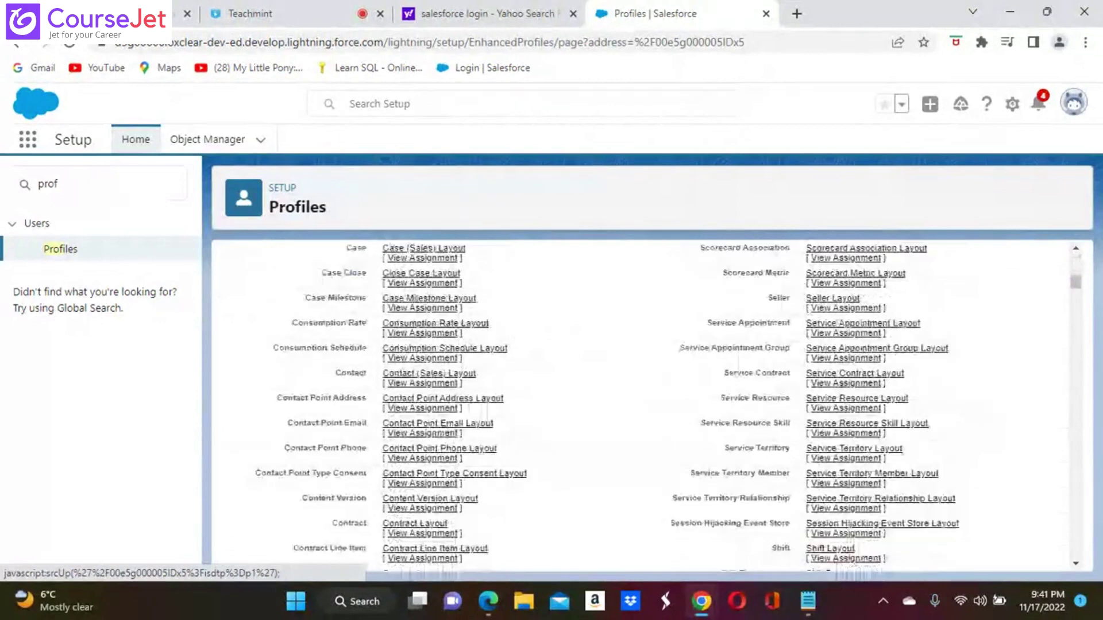
scroll(652, 402, "down", 5)
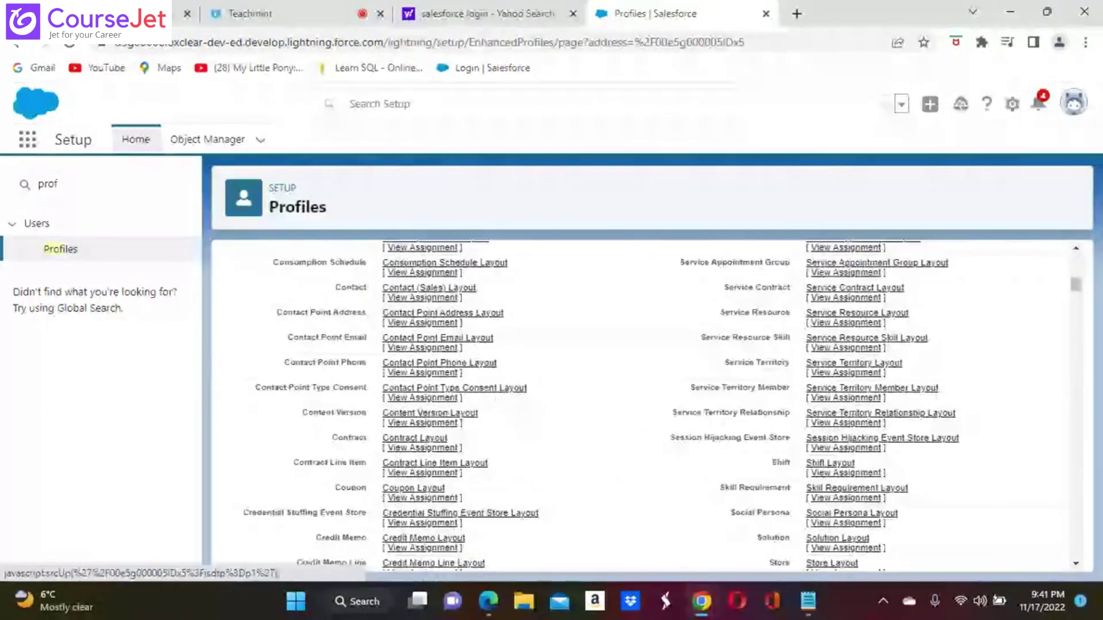
scroll(648, 391, "up", 15)
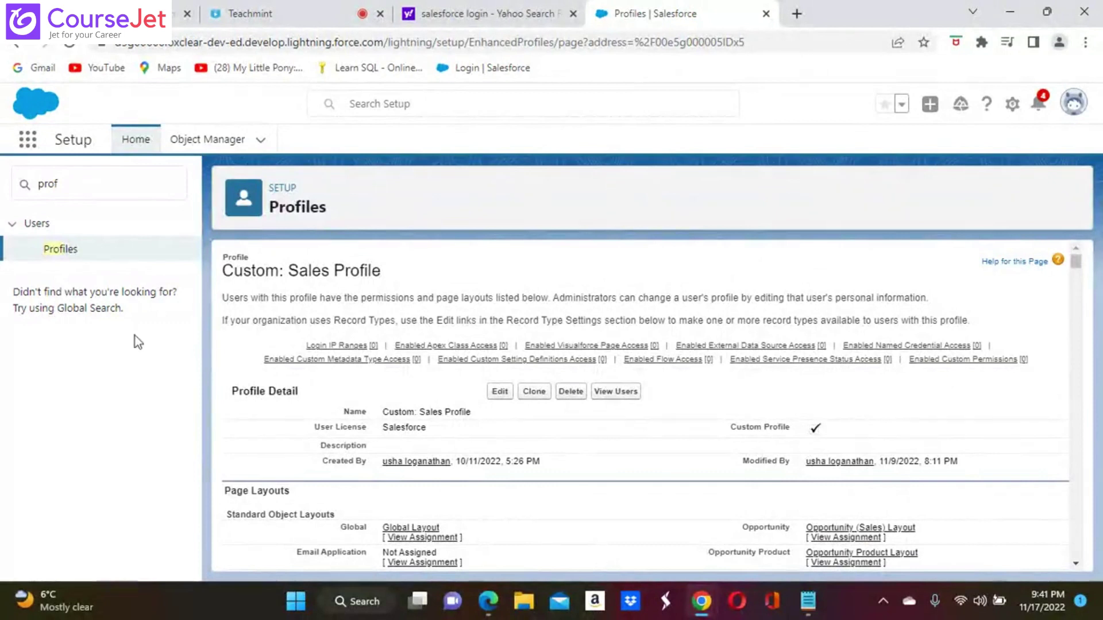
Search the setup pages for "user" and open the Users page to check which profile the second user has.
left_click(75, 176)
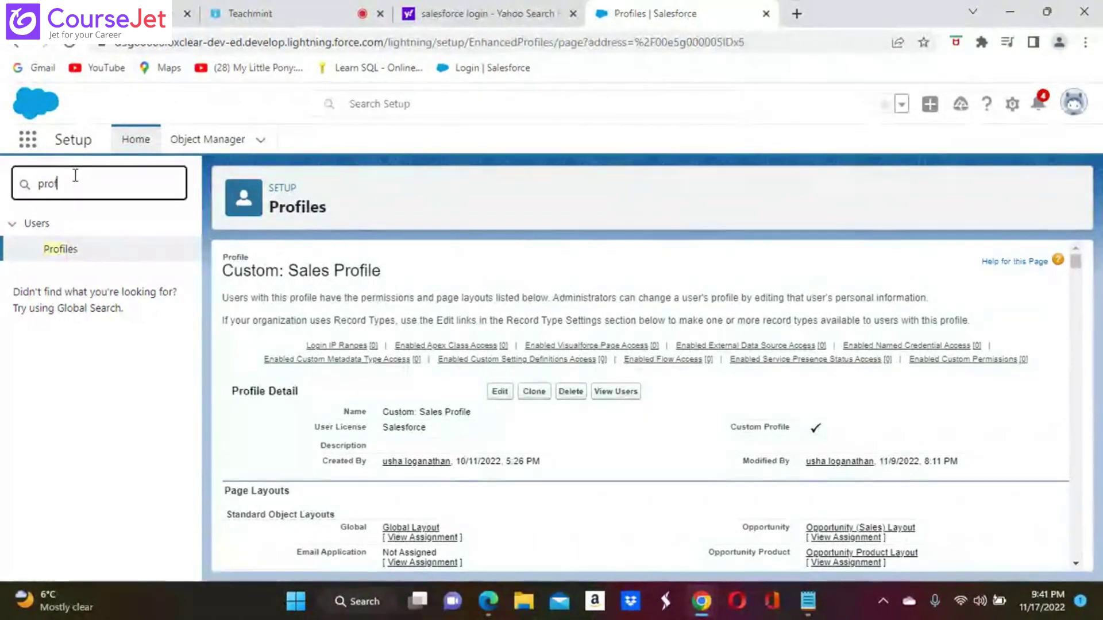
key("BackSpace")
key("BackSpace")
key("BackSpace")
key("BackSpace")
type("u")
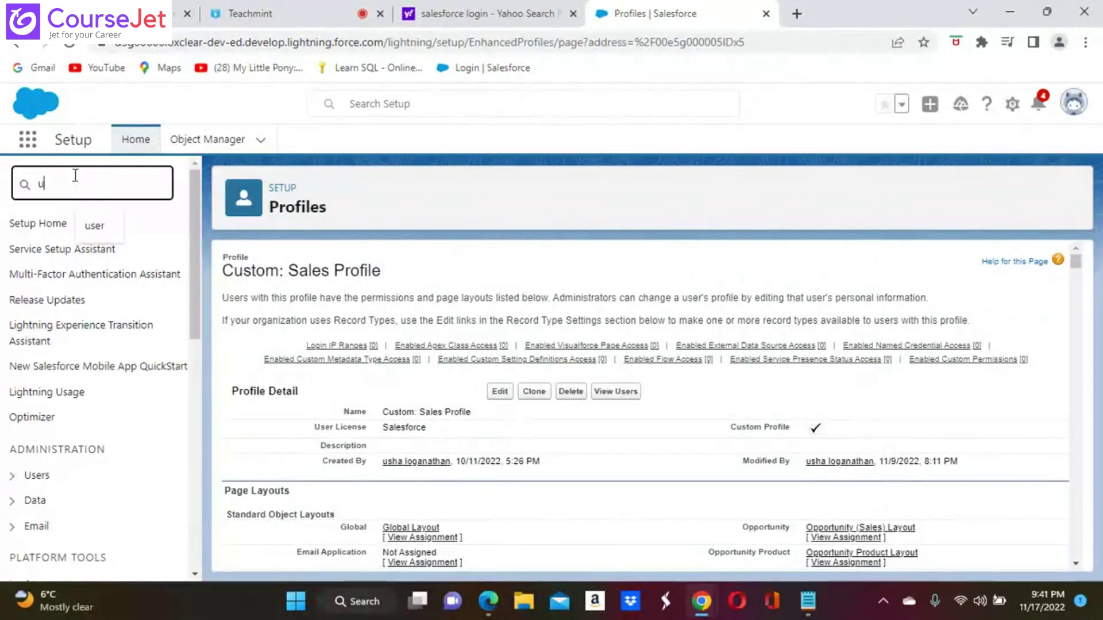
type("ser")
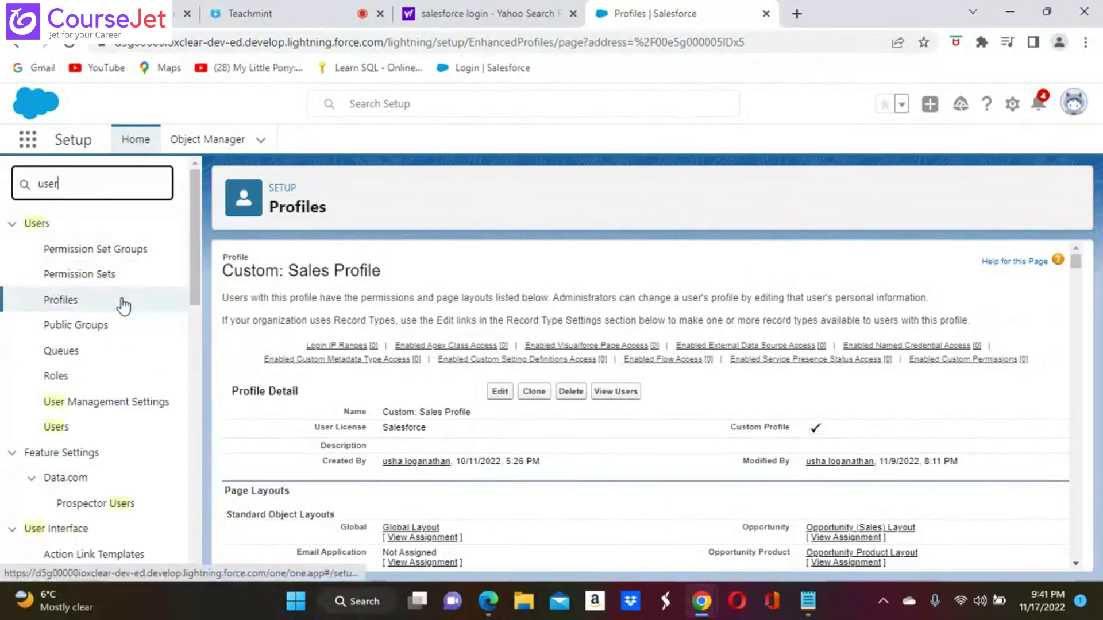
left_click(54, 428)
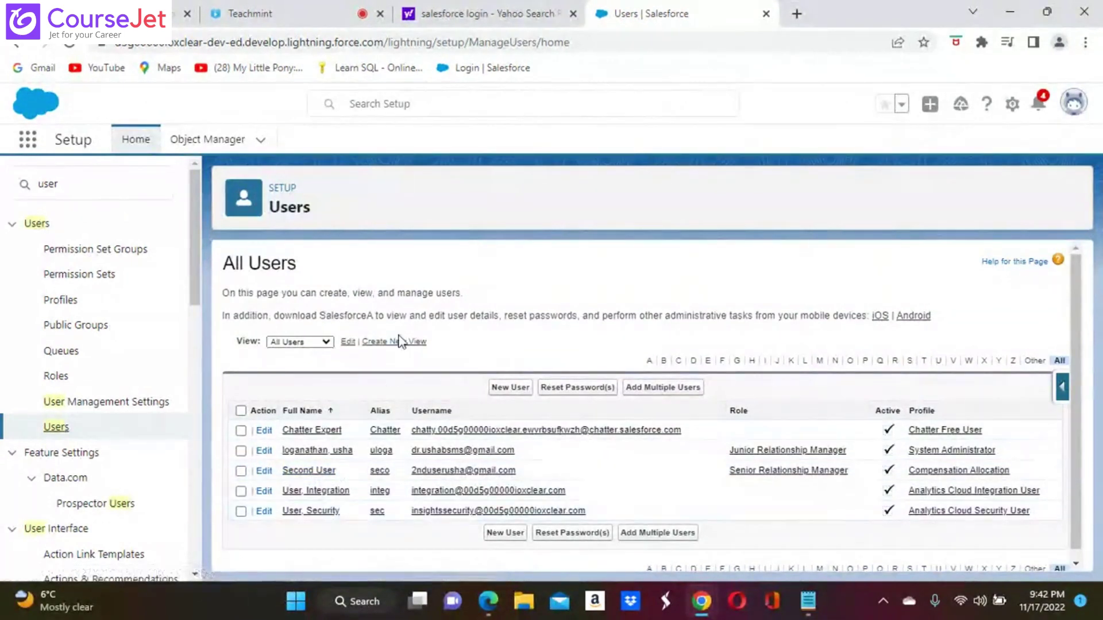
Search the setup pages for "pro" and open the Profiles page.
left_click(74, 194)
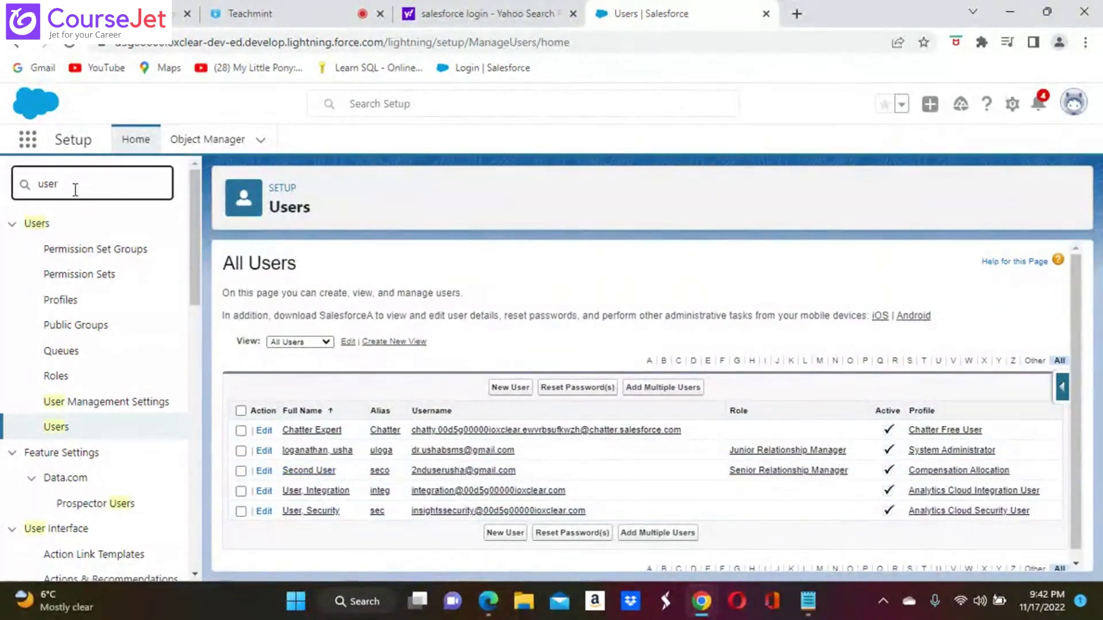
key("BackSpace")
key("BackSpace")
key("BackSpace")
key("BackSpace")
type("pro")
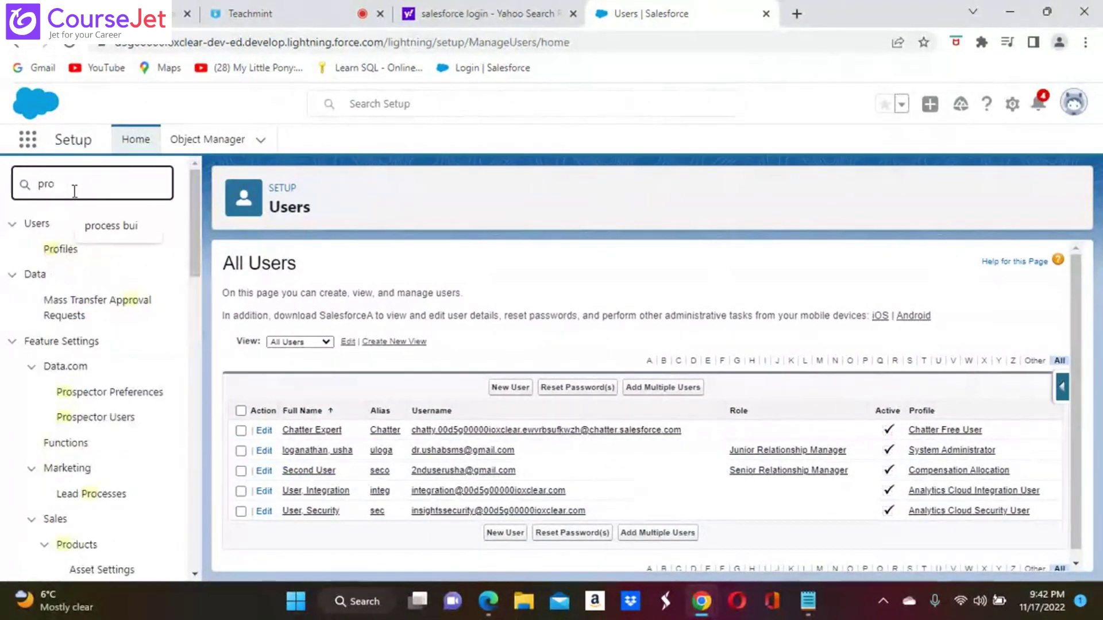
left_click(62, 248)
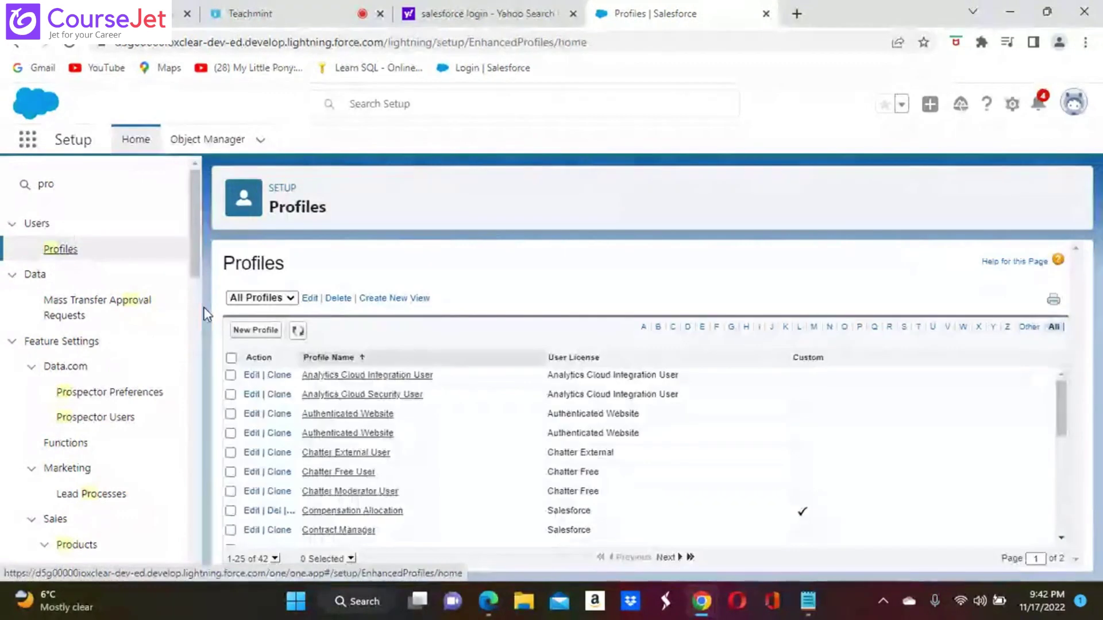
Open the Compensation Allocation profile for editing.
scroll(697, 379, "down", 3)
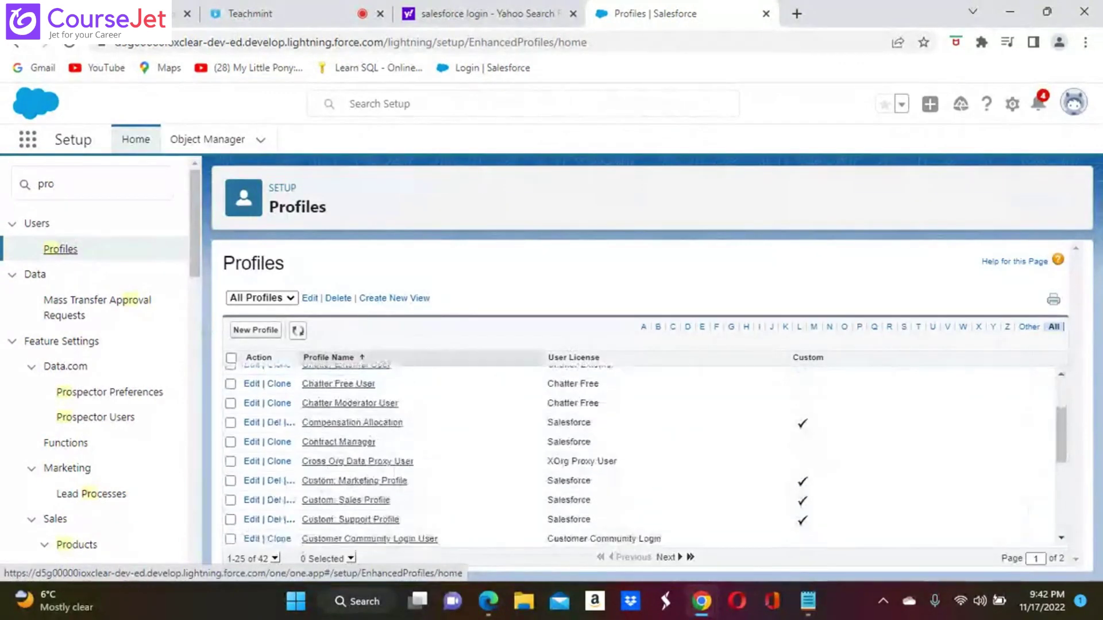
left_click(377, 423)
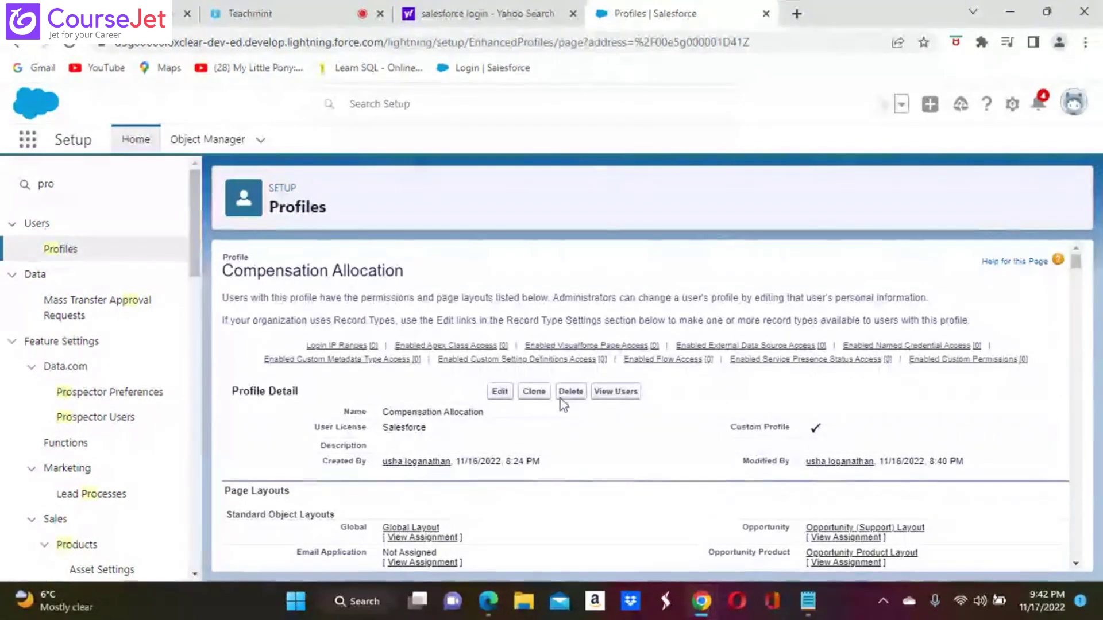
left_click(501, 393)
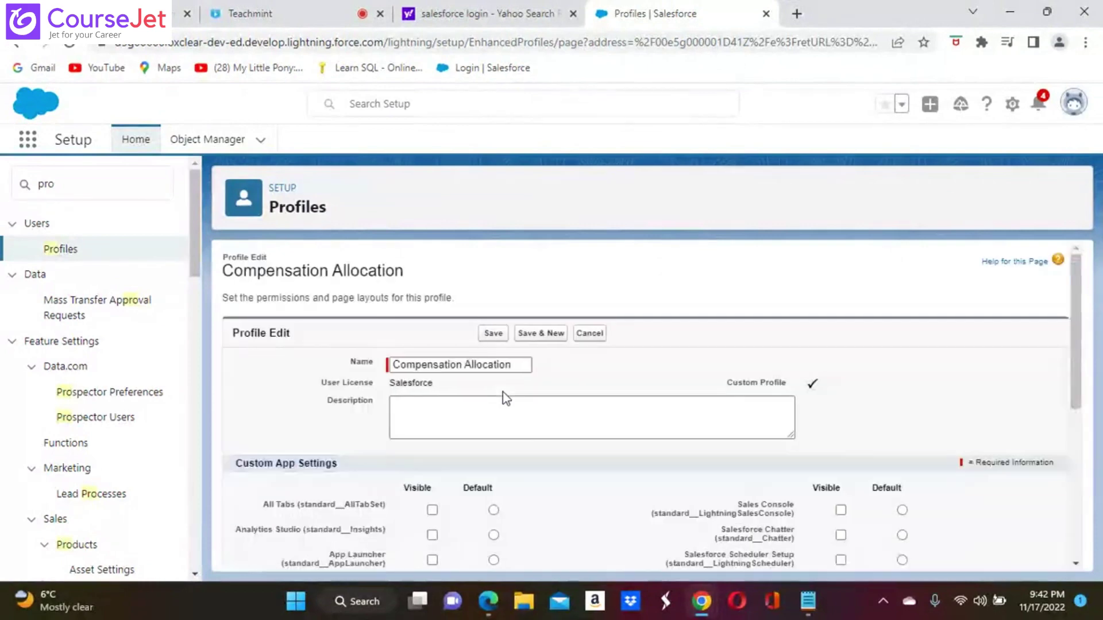
Review the profile's app and tab settings down to the custom tabs, and view the visibility options for the Compensations tab.
scroll(540, 499, "down", 5)
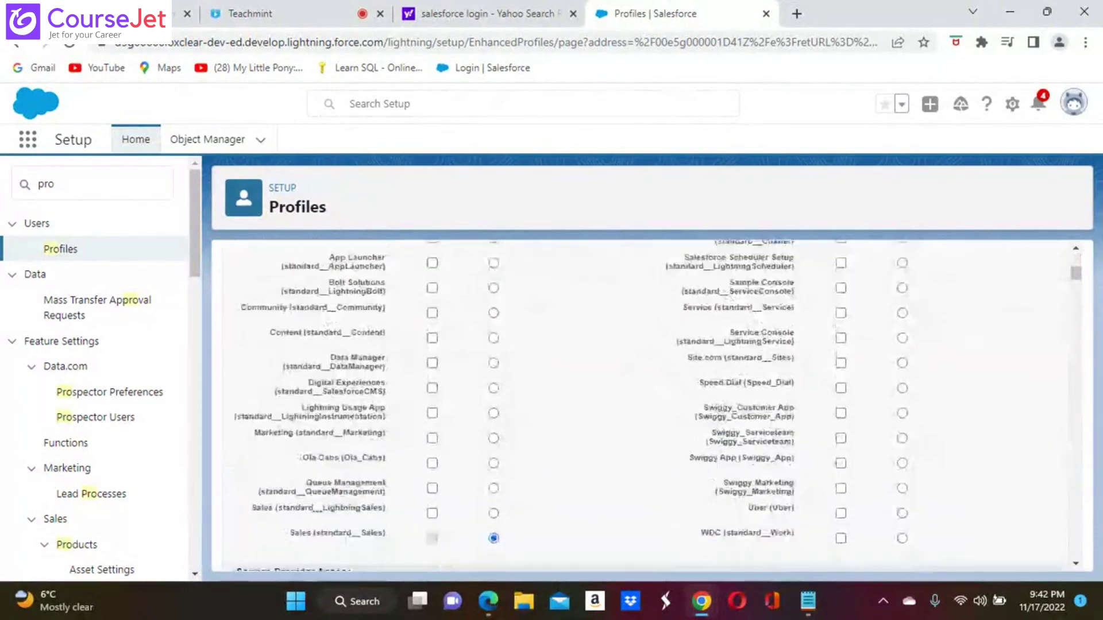
scroll(646, 410, "down", 5)
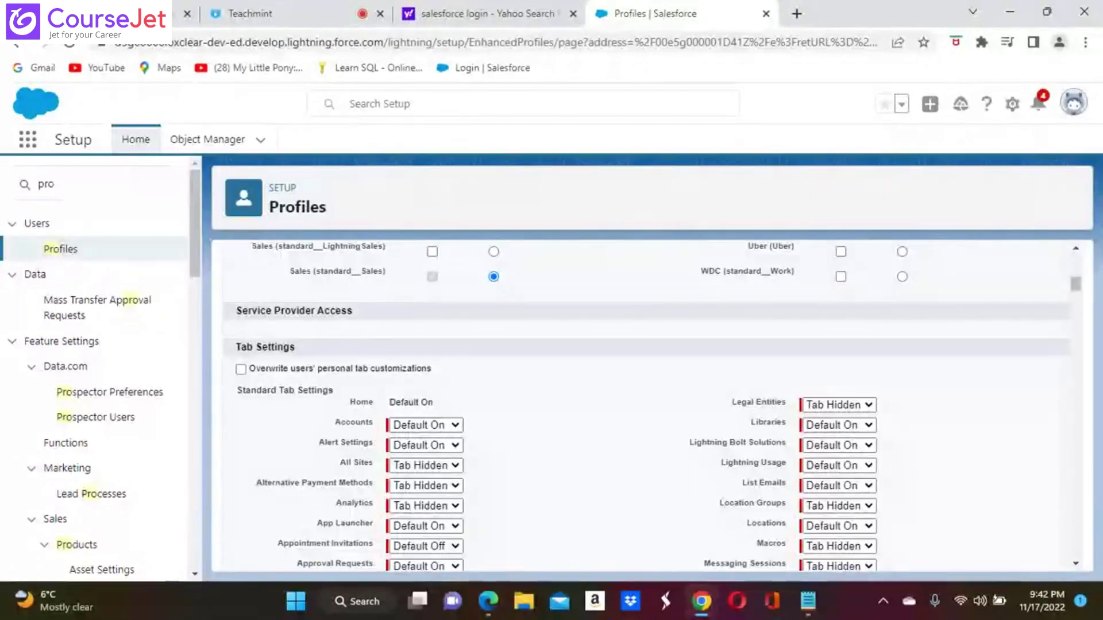
scroll(649, 405, "down", 5)
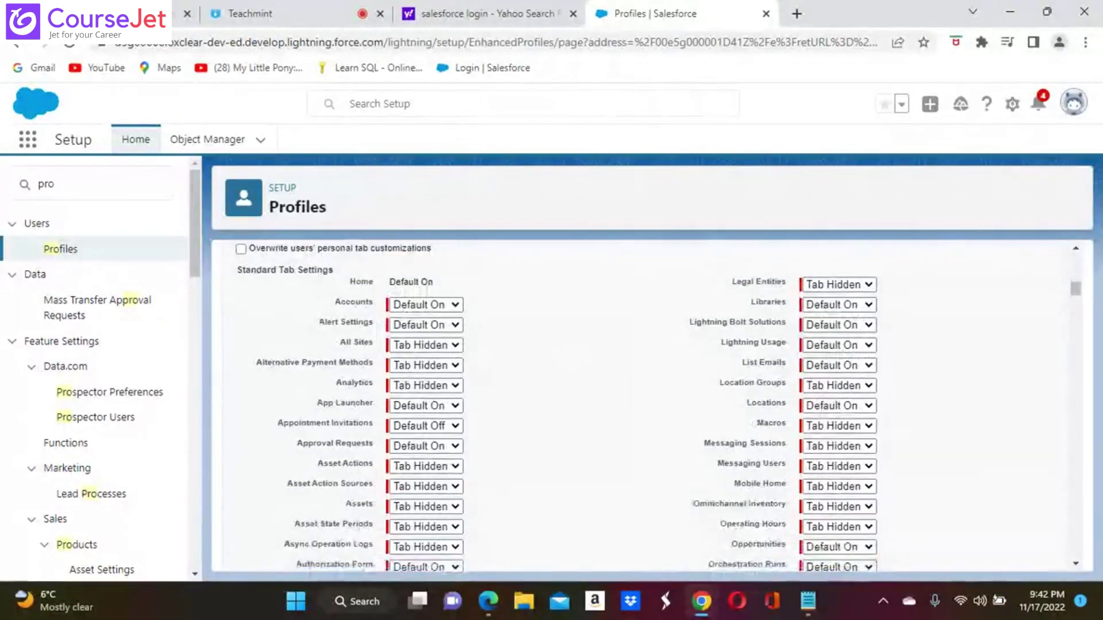
scroll(652, 405, "down", 2)
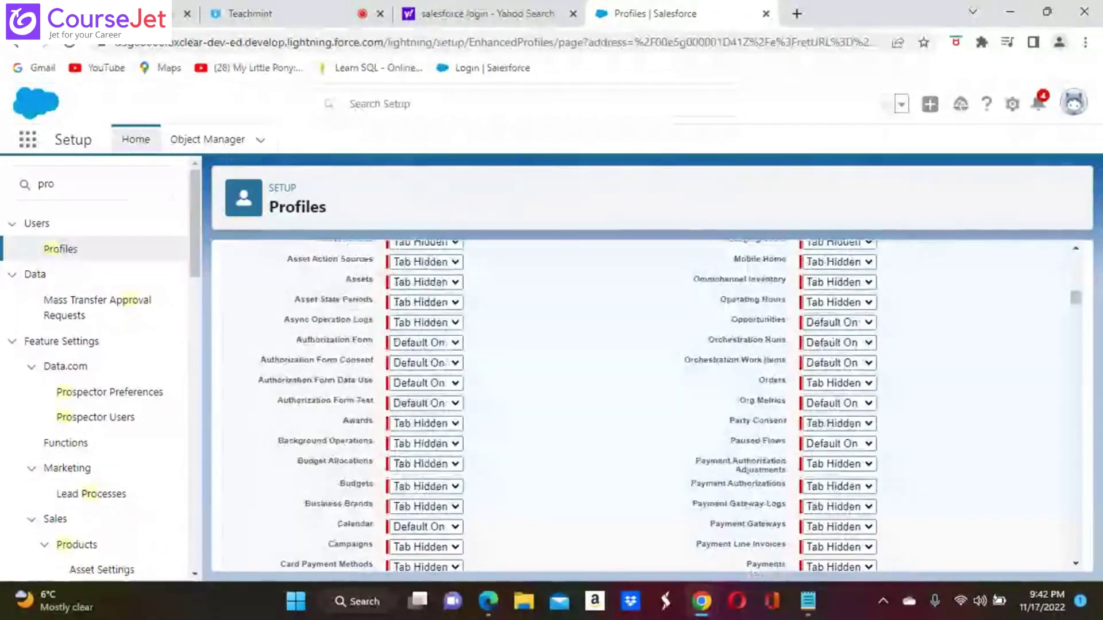
scroll(652, 405, "up", 3)
scroll(651, 405, "up", 2)
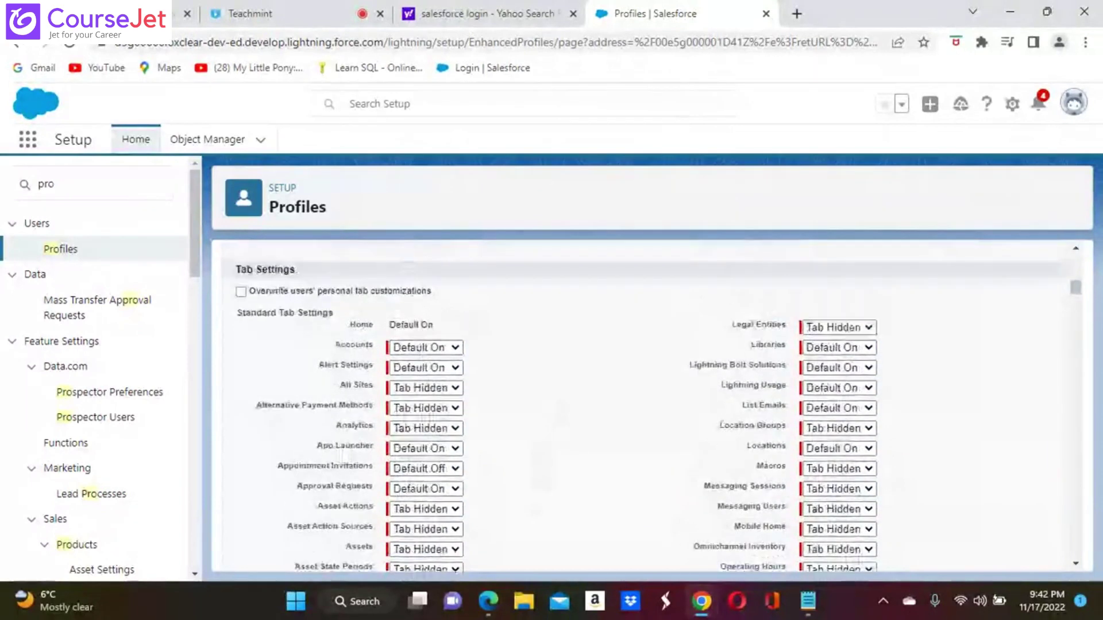
scroll(652, 405, "down", 3)
scroll(652, 404, "down", 5)
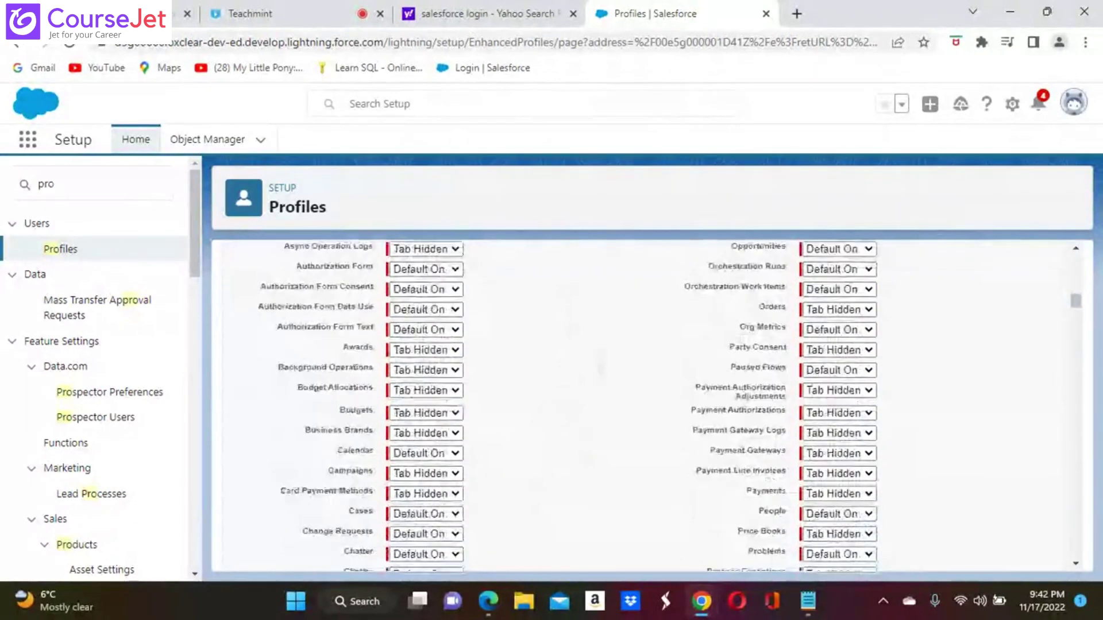
scroll(652, 405, "down", 2)
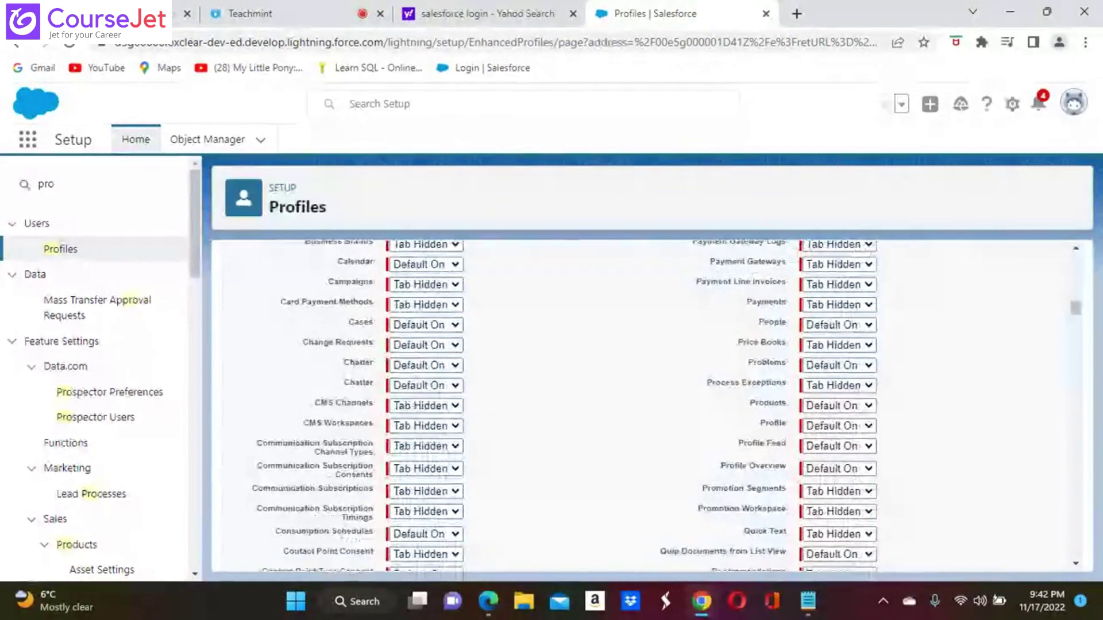
scroll(652, 405, "down", 2)
scroll(652, 405, "down", 12)
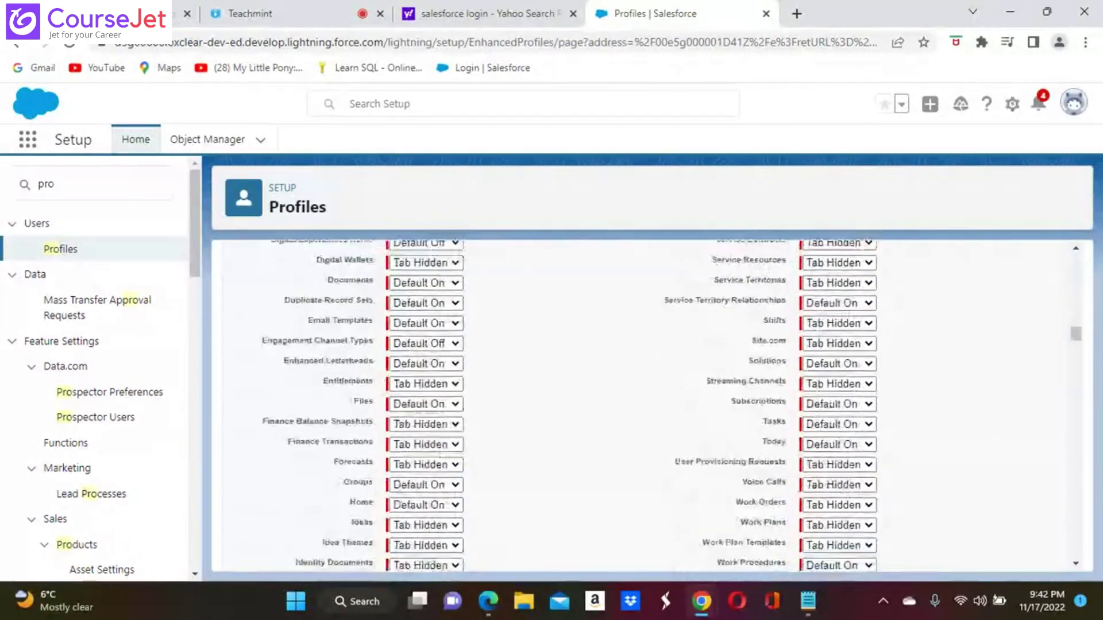
scroll(651, 405, "down", 2)
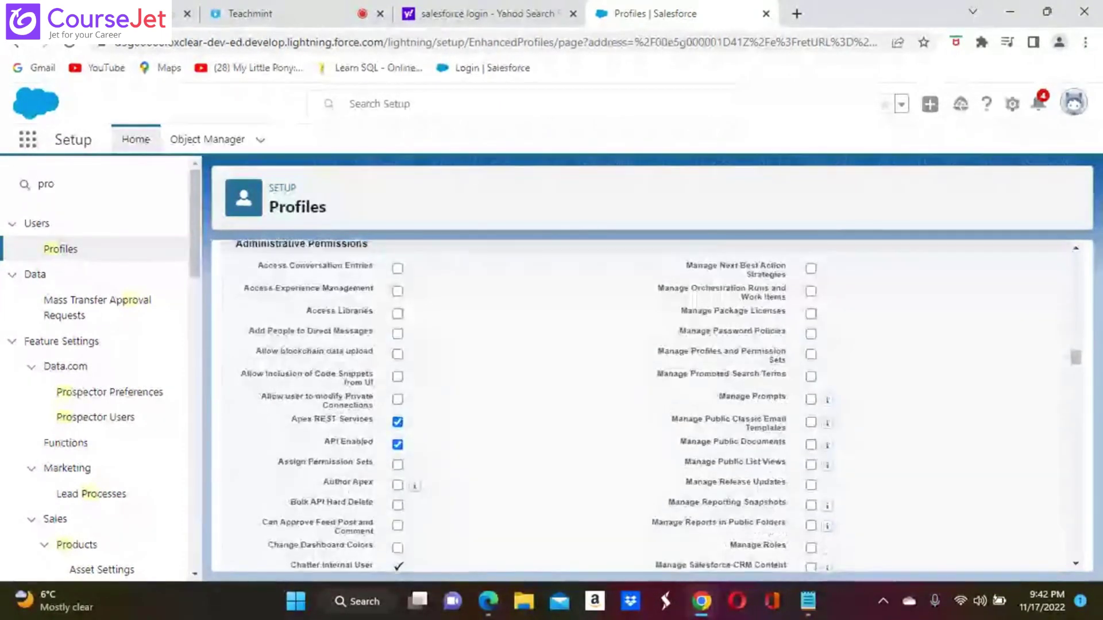
scroll(652, 404, "up", 3)
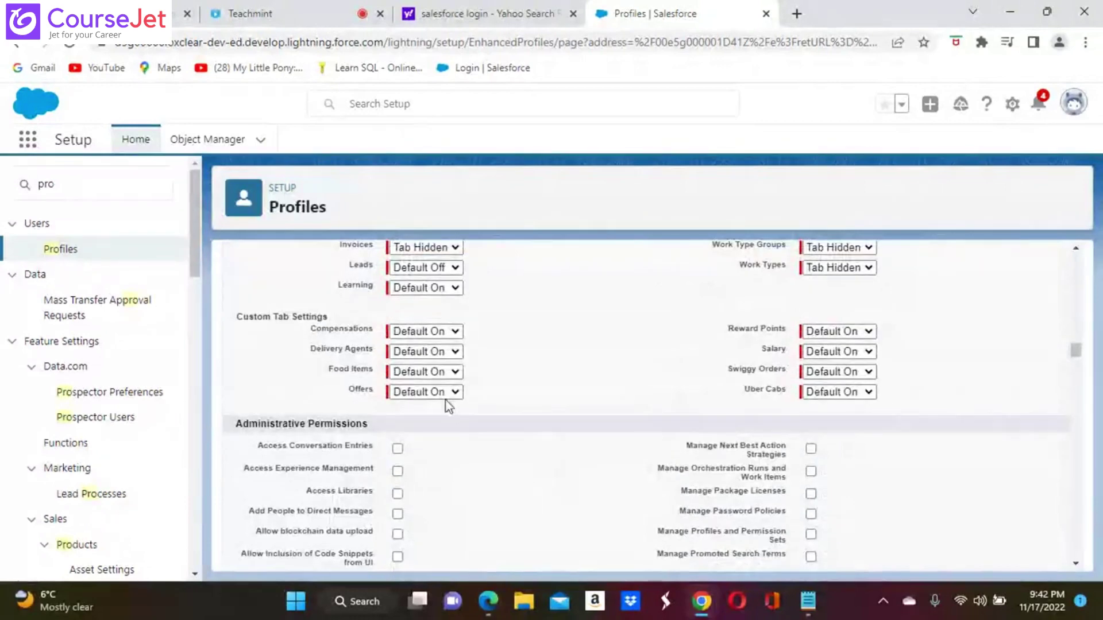
left_click(455, 332)
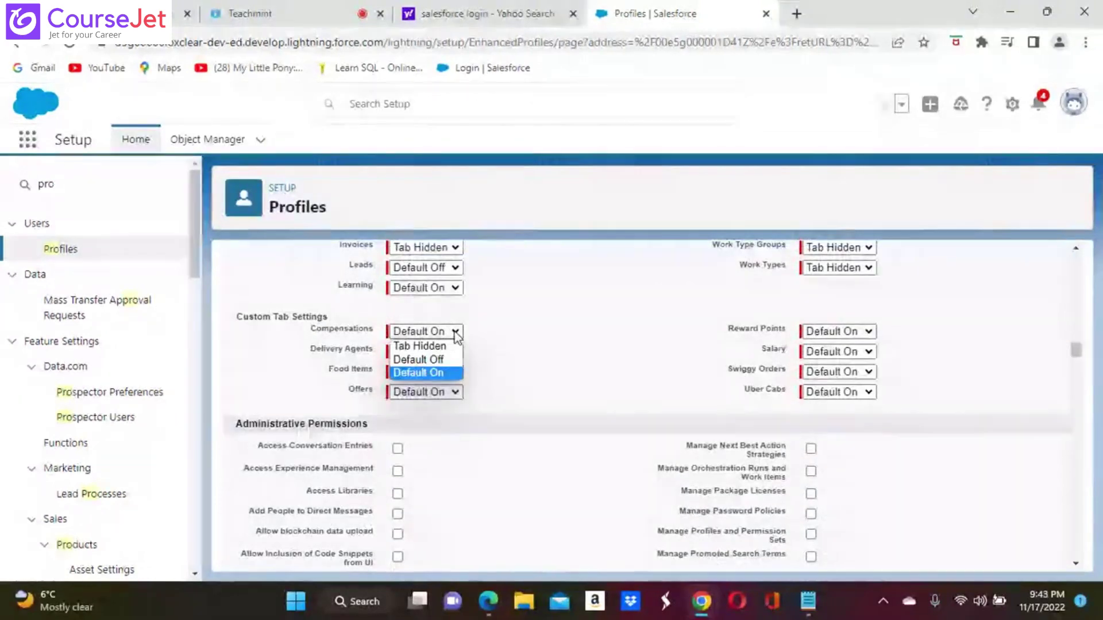
left_click(573, 317)
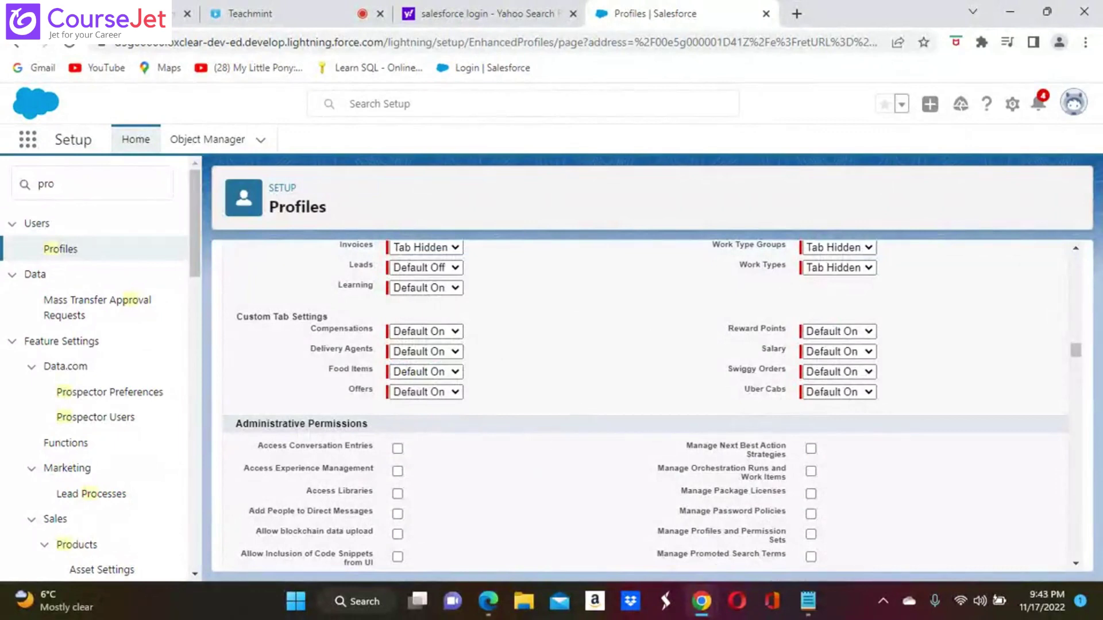
Examine the profile's administrative, general user and standard object permissions down to the Custom Object Permissions for Compensations.
scroll(532, 466, "down", 15)
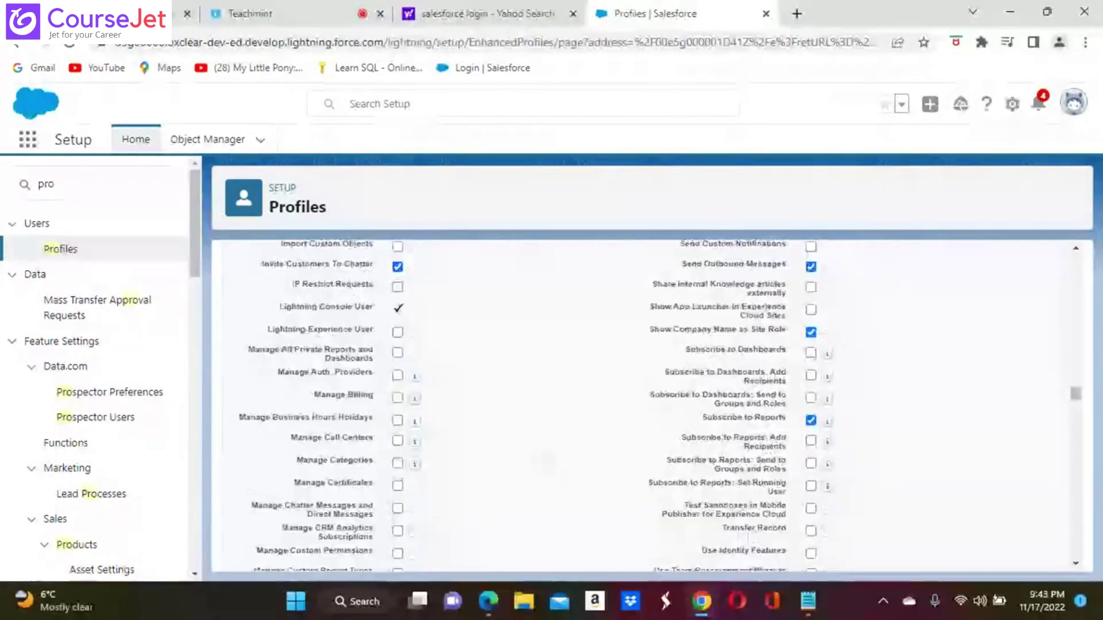
scroll(532, 467, "down", 15)
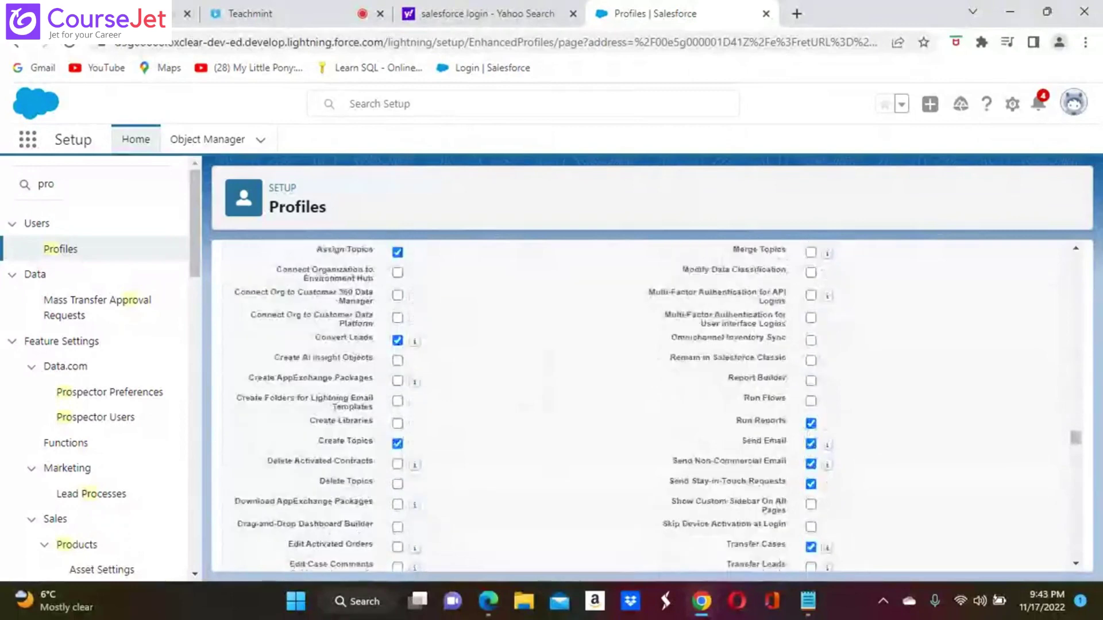
scroll(531, 466, "down", 15)
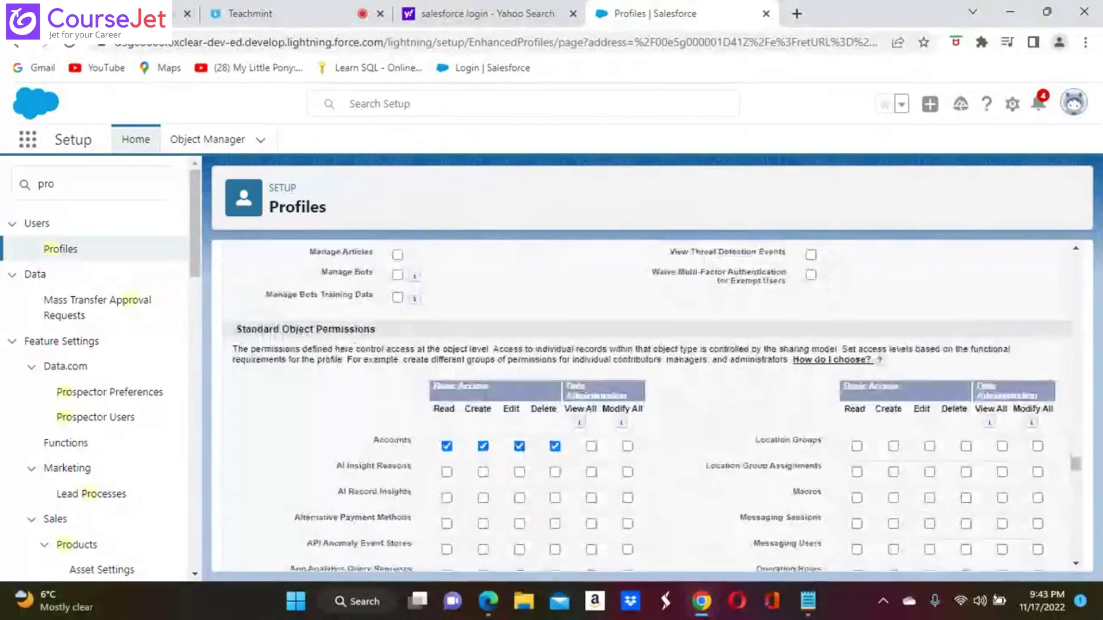
scroll(532, 467, "down", 2)
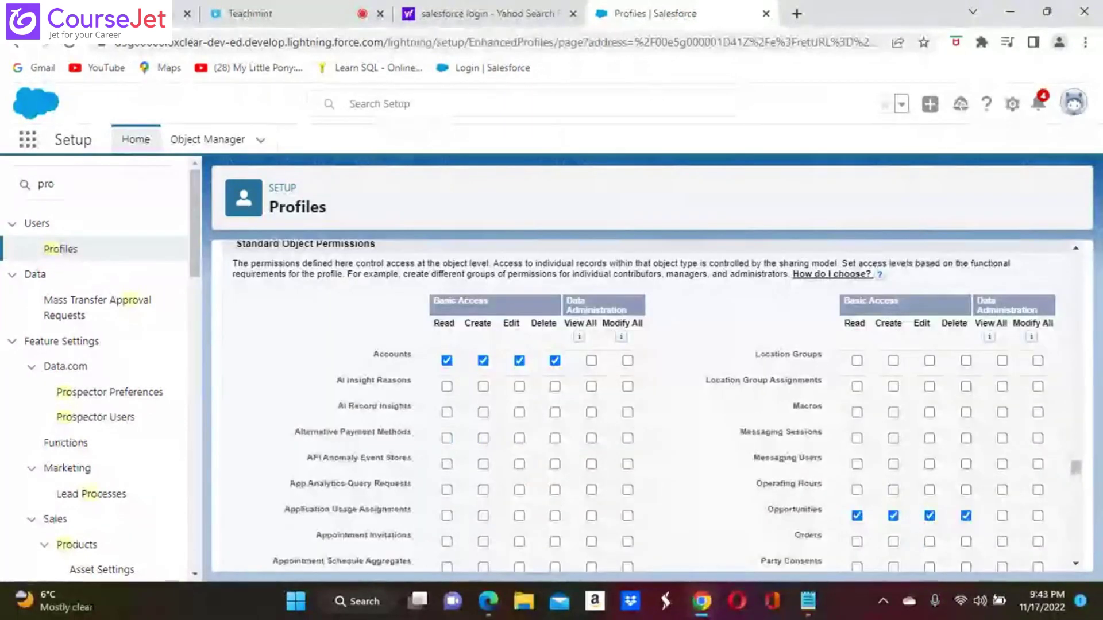
scroll(532, 466, "down", 6)
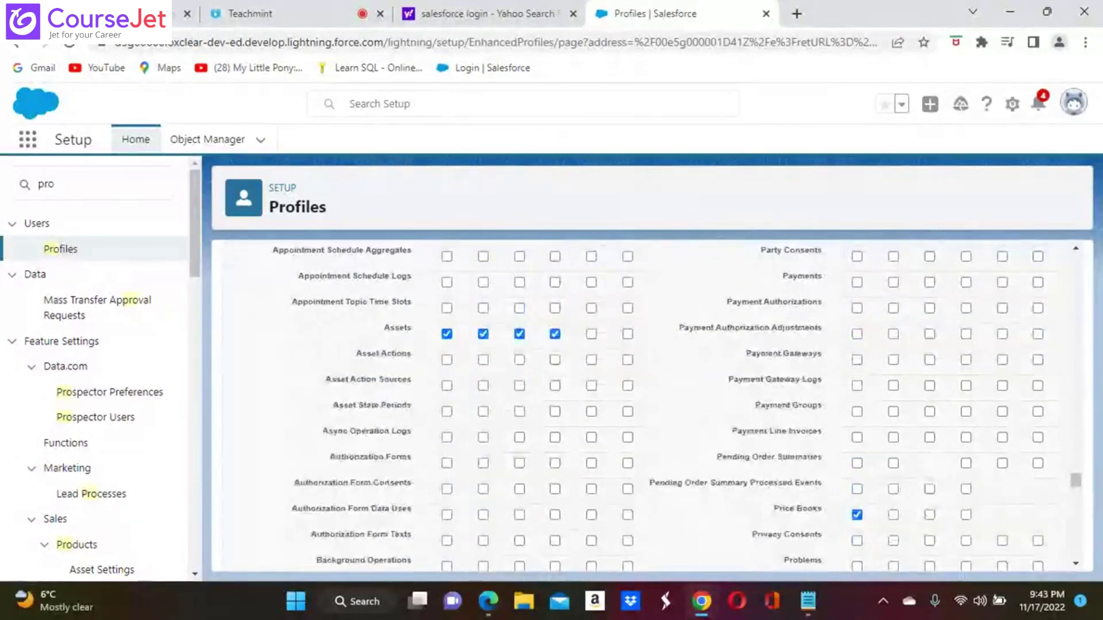
scroll(652, 410, "down", 6)
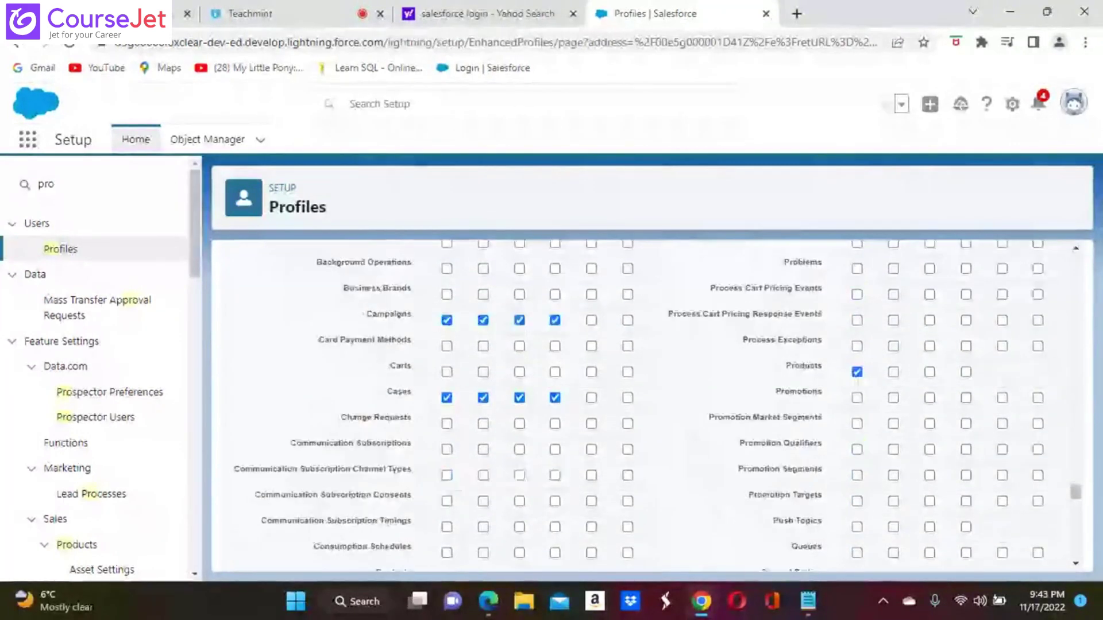
scroll(657, 405, "down", 6)
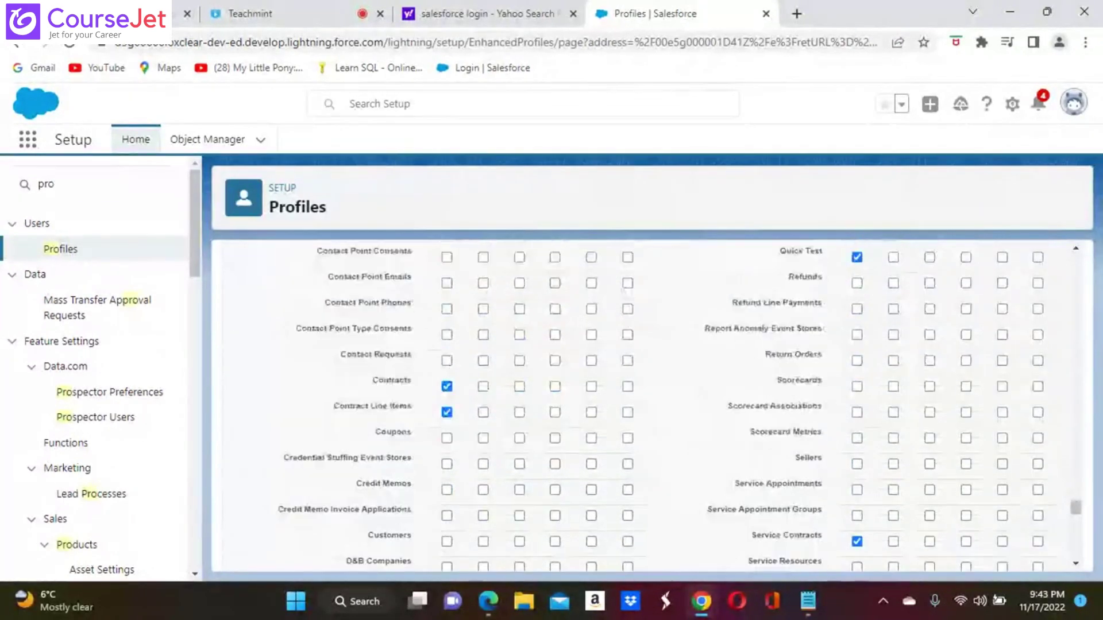
scroll(652, 408, "down", 5)
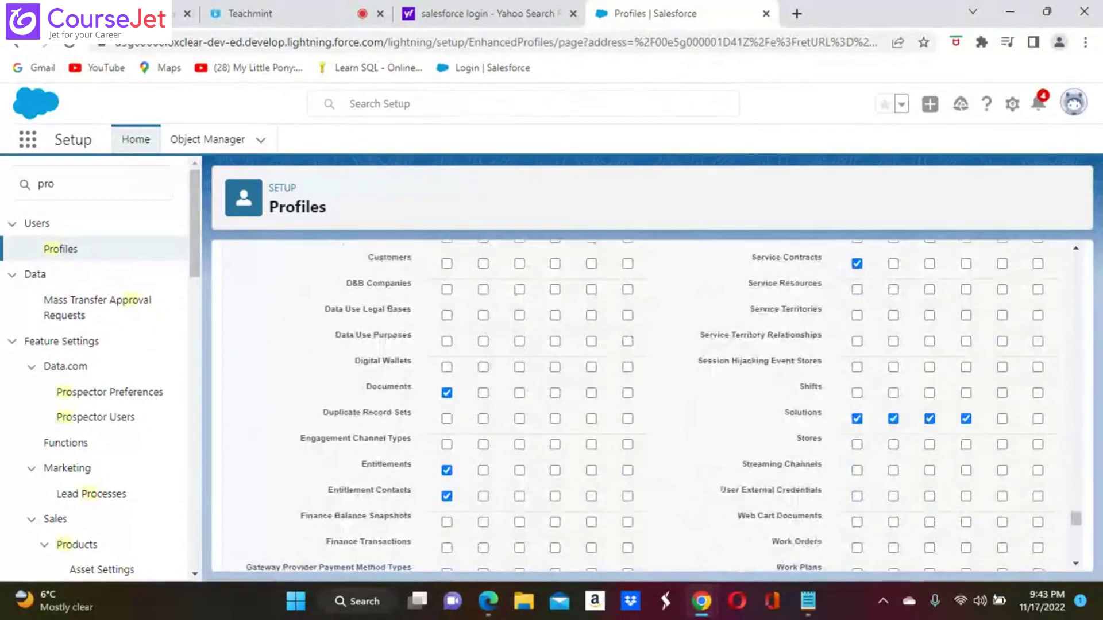
scroll(652, 408, "down", 10)
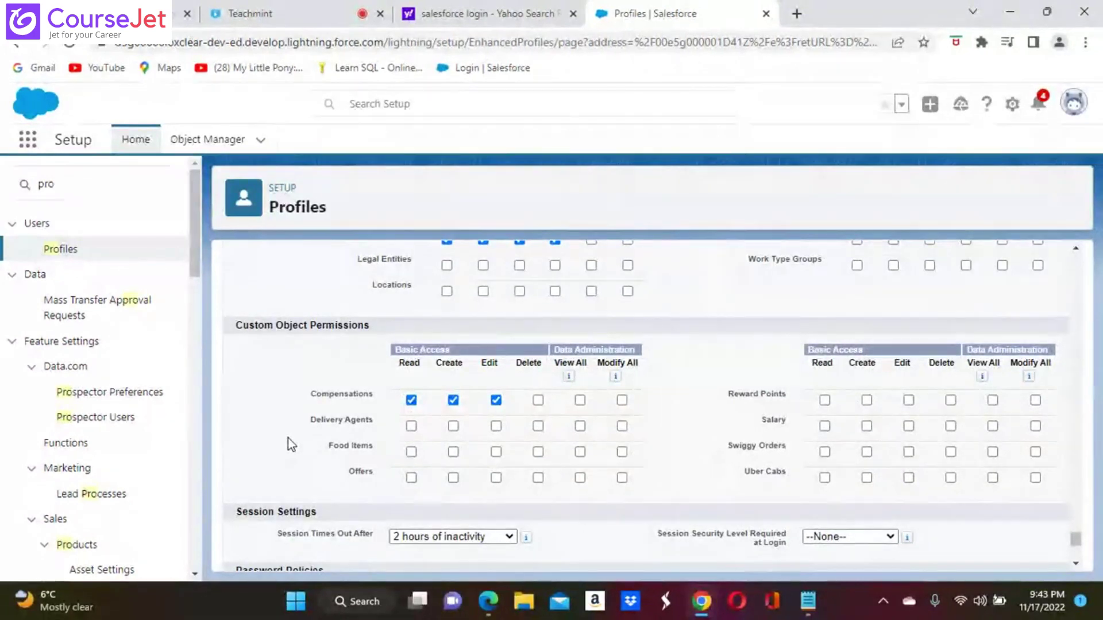
Save the Compensation Allocation profile from the end of its edit page and return to its detail page.
scroll(288, 439, "down", 5)
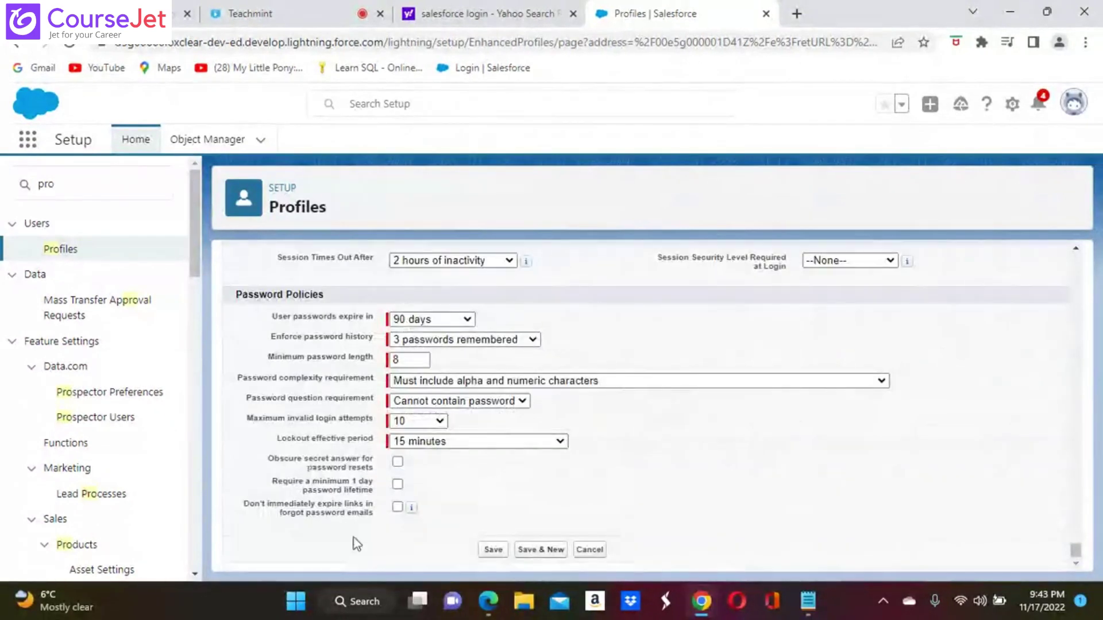
left_click(494, 552)
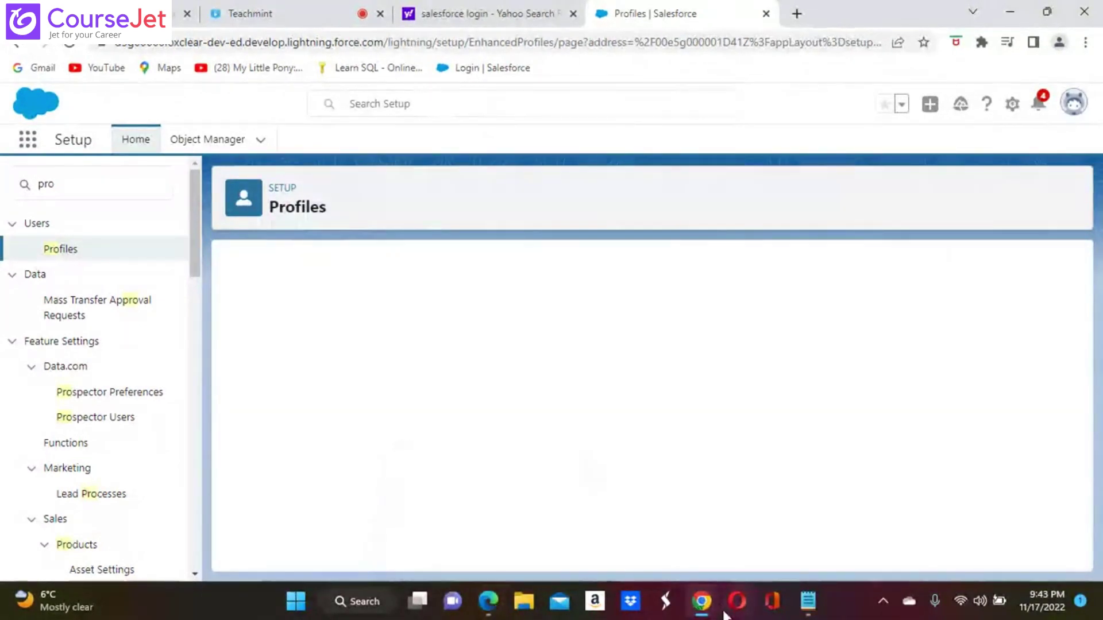
mouse_move(705, 608)
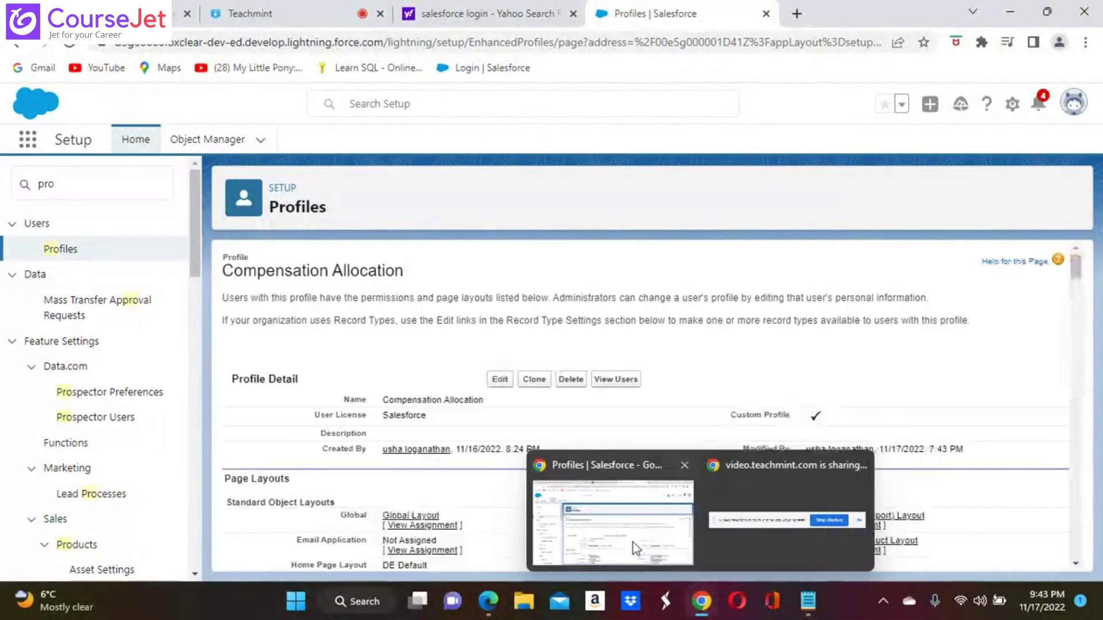
left_click(633, 542)
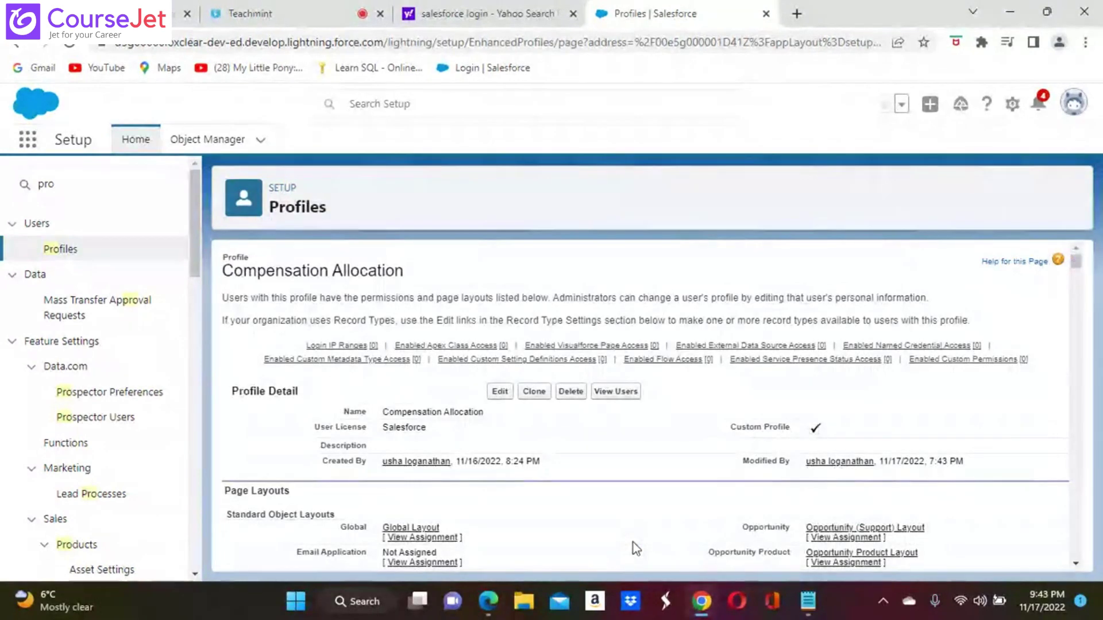
Search the setup pages for "roles" and open the Roles page showing the role hierarchy.
left_click(88, 175)
key("BackSpace")
key("BackSpace")
key("BackSpace")
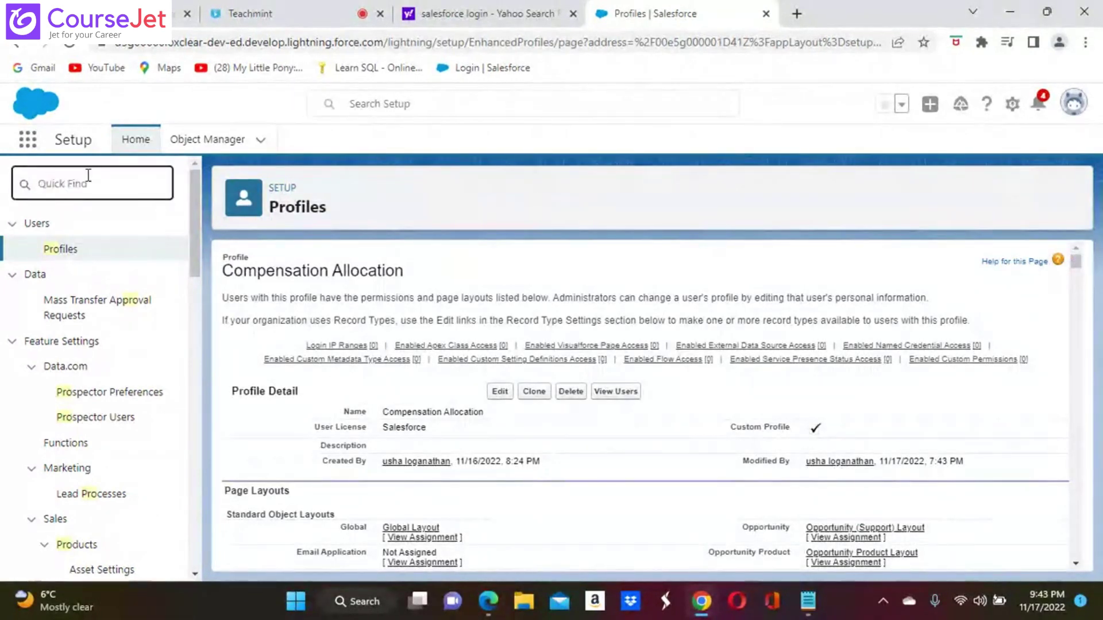
type("roles")
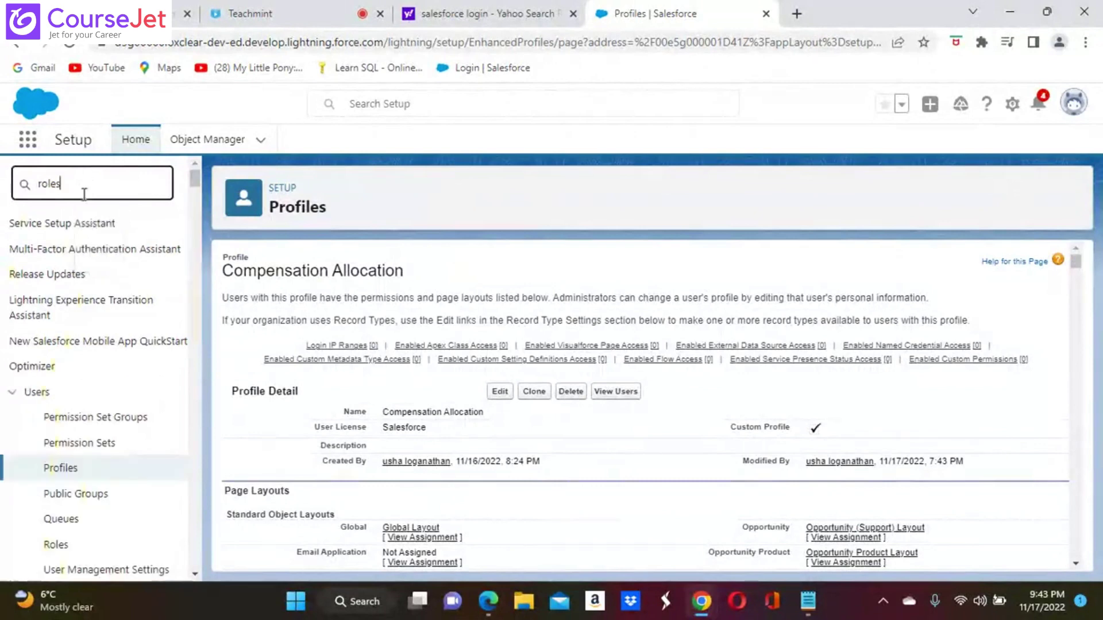
left_click(56, 250)
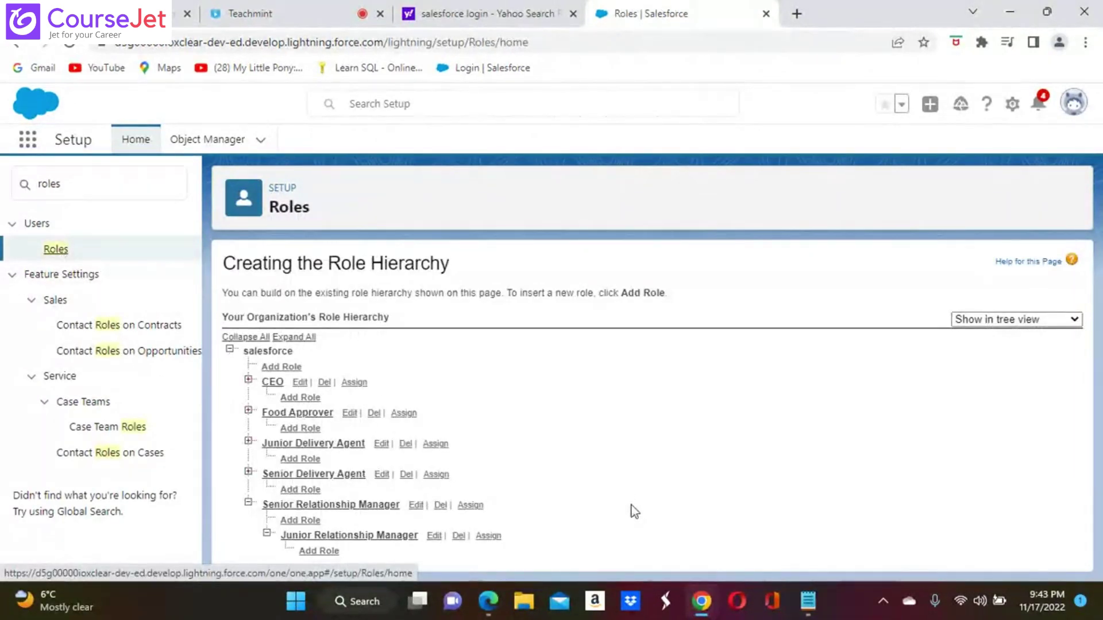
Remove the assigned user from the Junior Relationship Manager role and save the role assignment.
left_click(492, 539)
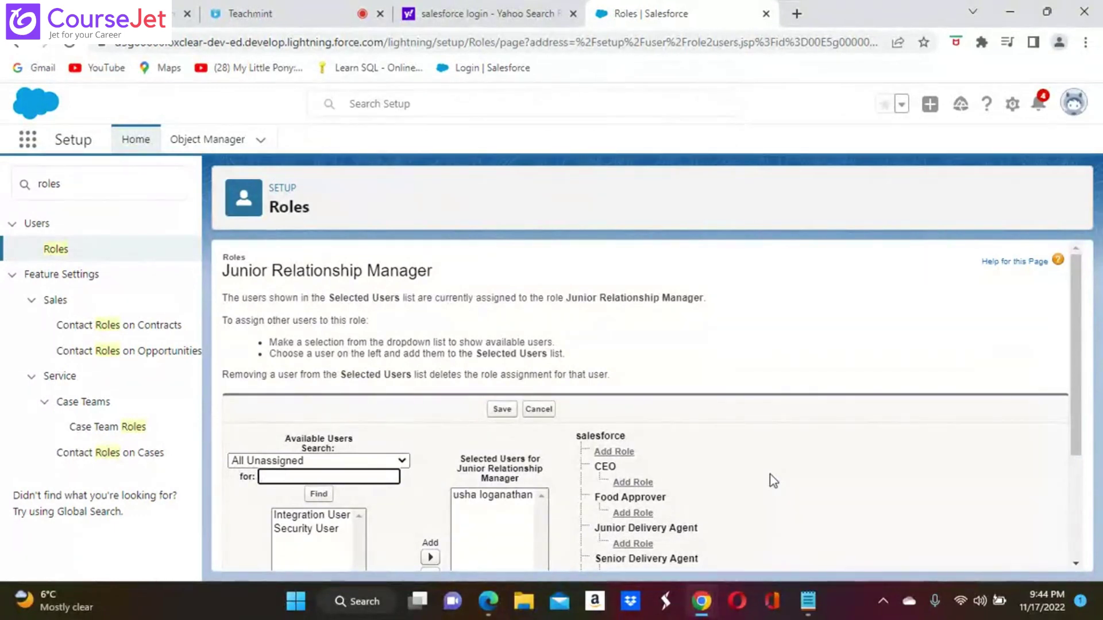
scroll(770, 474, "down", 3)
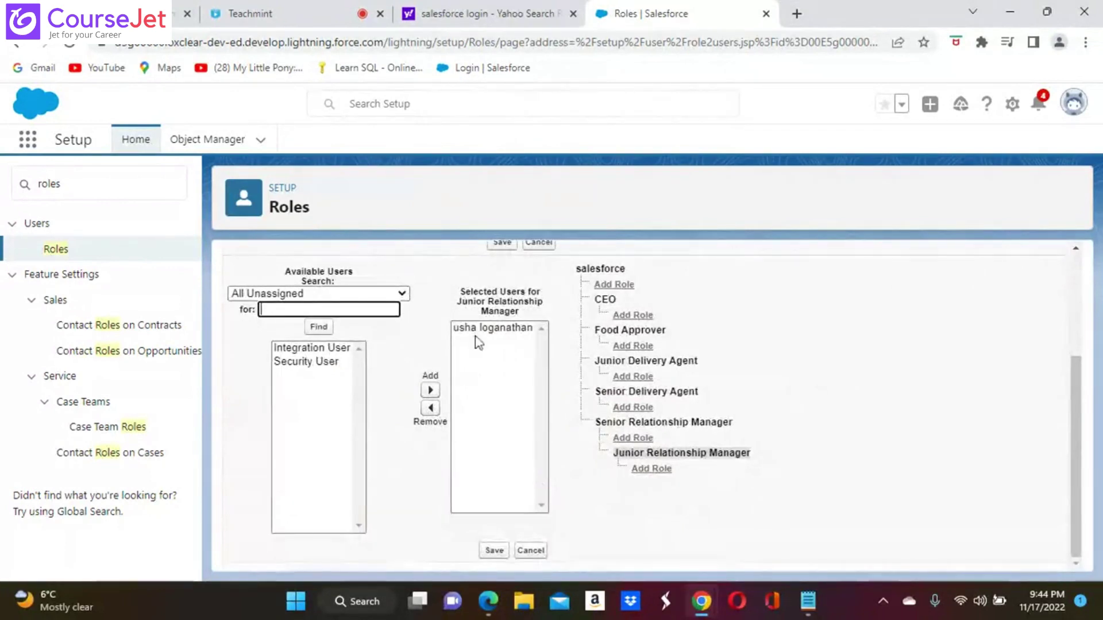
left_click(498, 329)
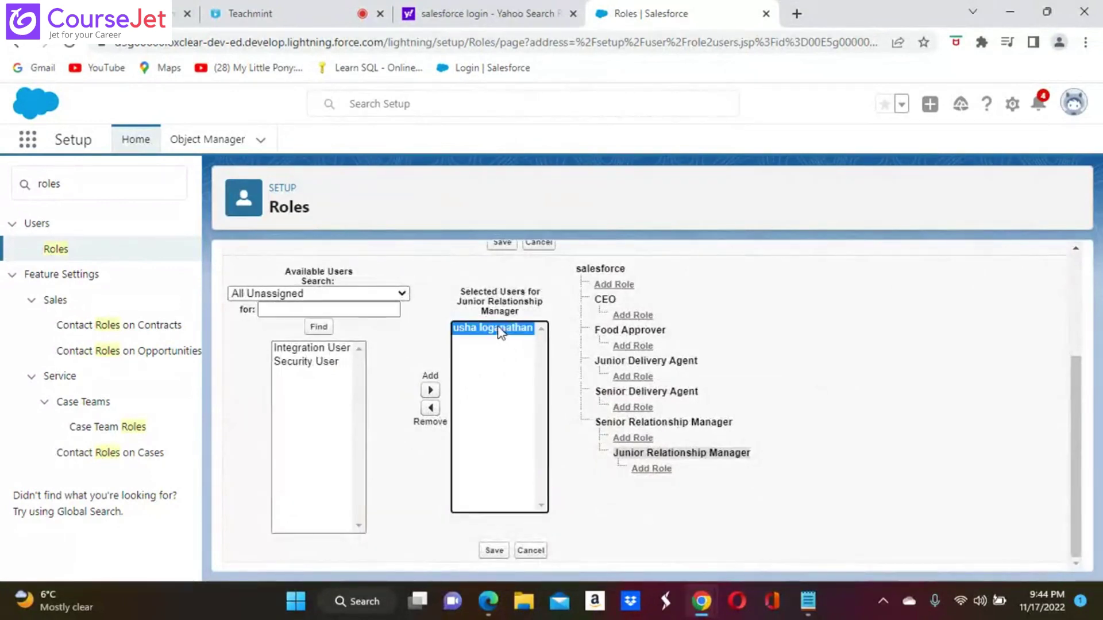
left_click(430, 408)
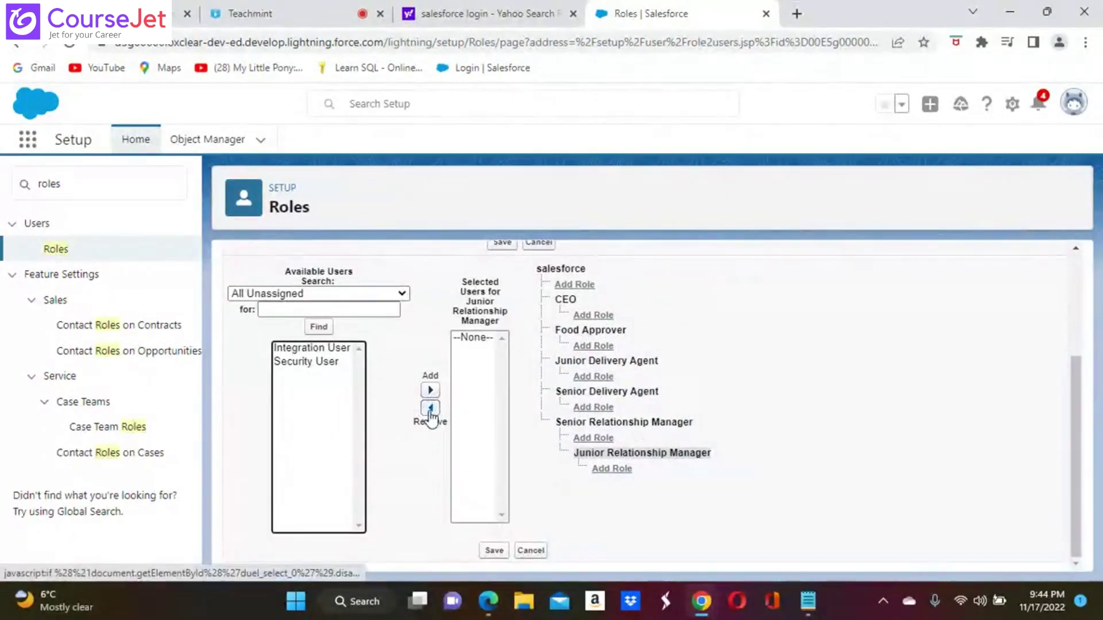
left_click(495, 551)
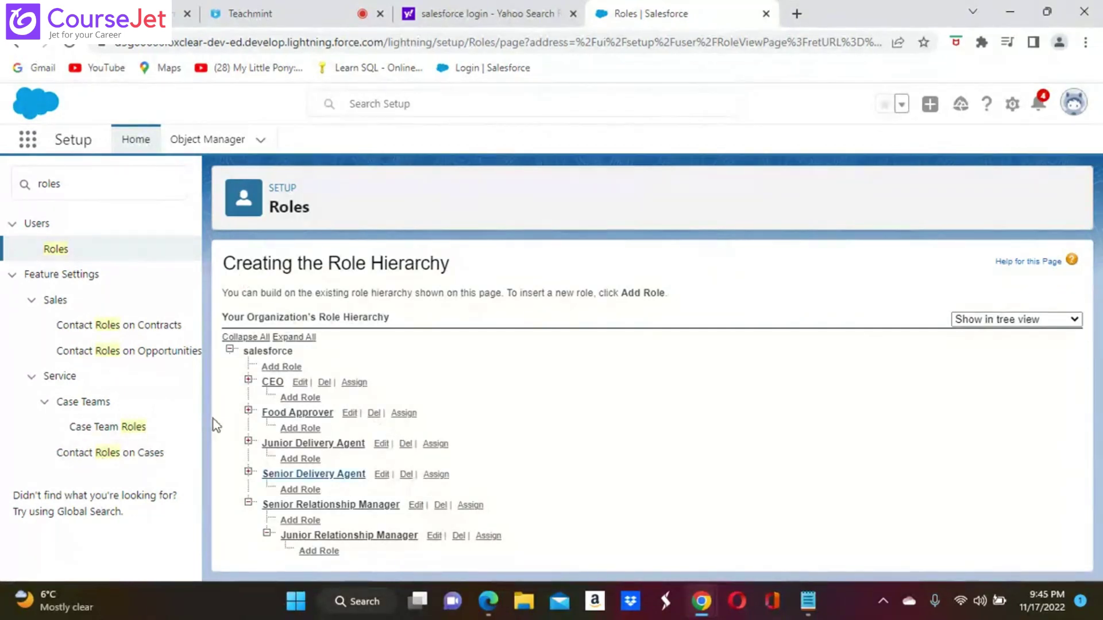
Search the setup pages for "pro", and check the available and selected users of the Junior Relationship Manager role.
left_click(73, 183)
key("BackSpace")
key("BackSpace")
key("BackSpace")
key("BackSpace")
key("BackSpace")
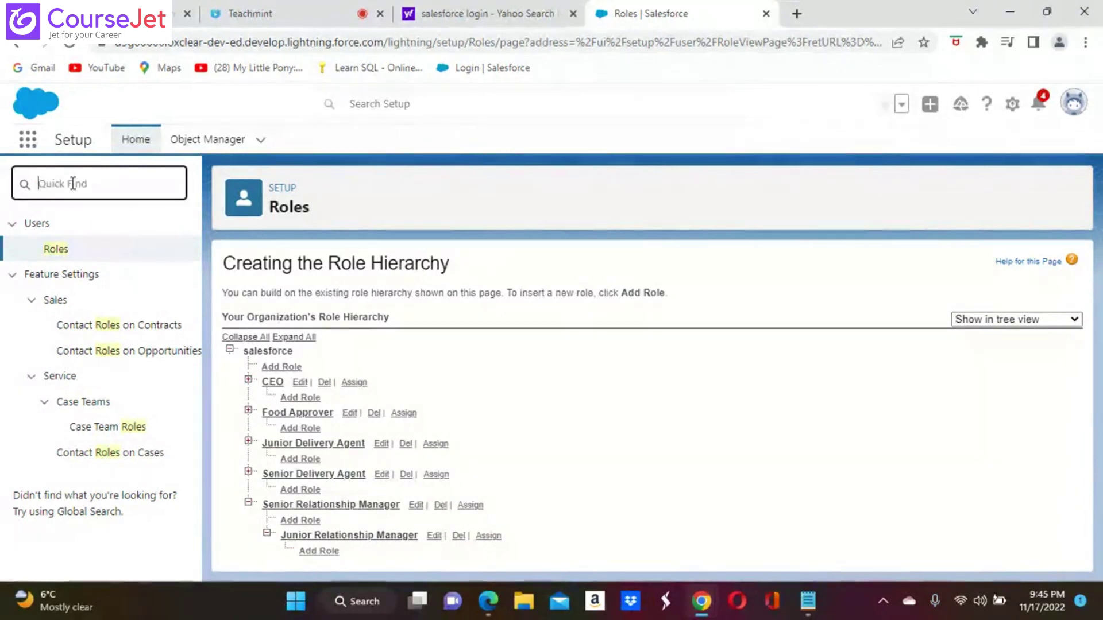
type("p")
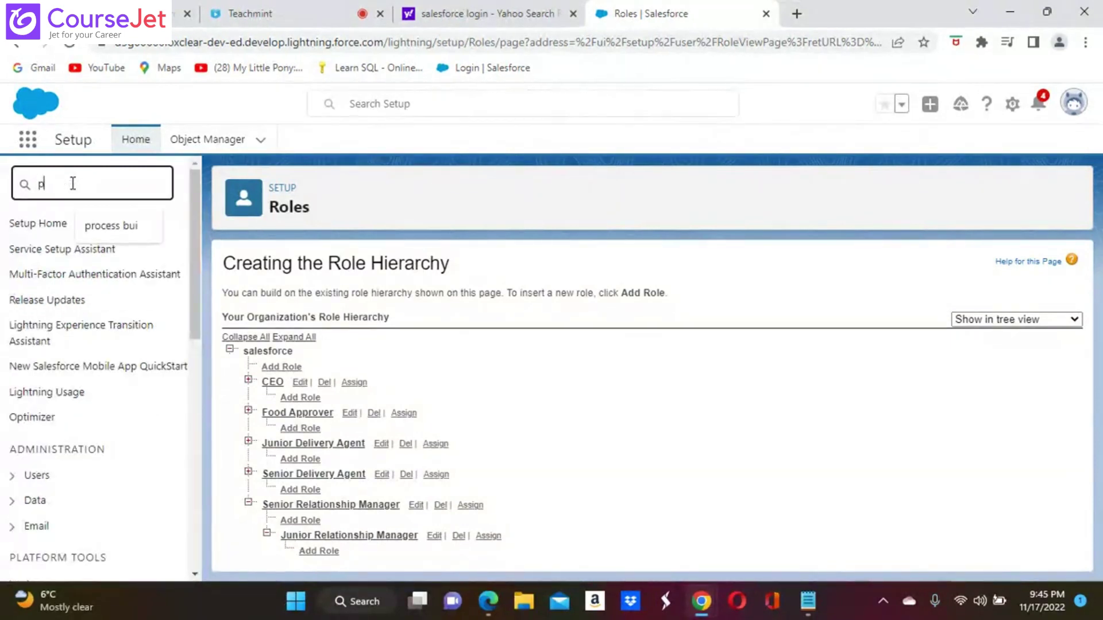
type("ro")
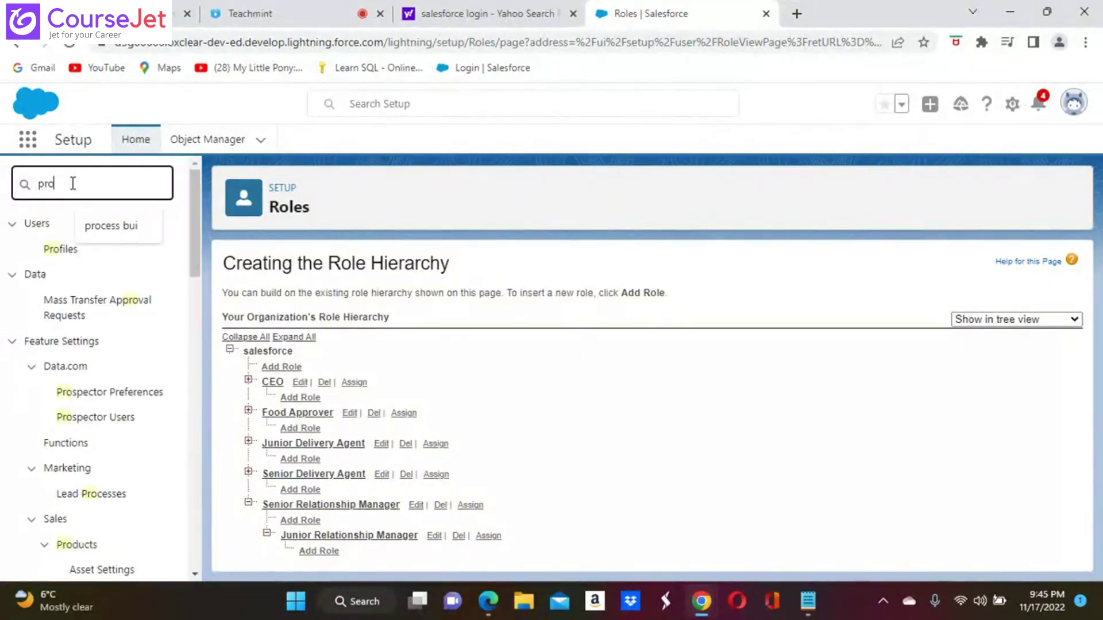
left_click(487, 536)
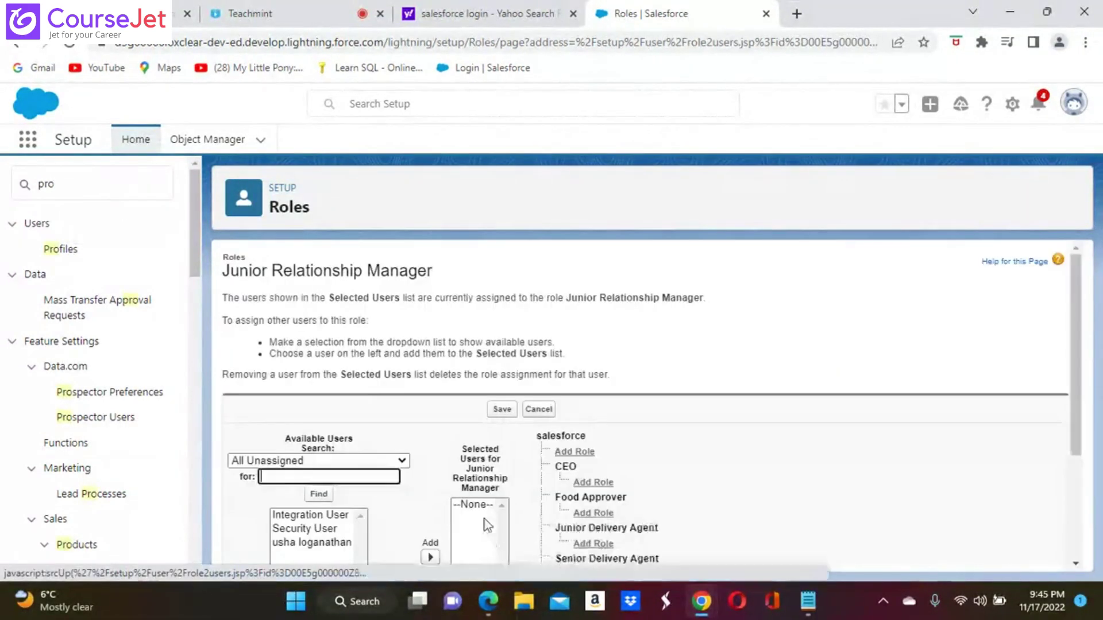
scroll(492, 504, "down", 2)
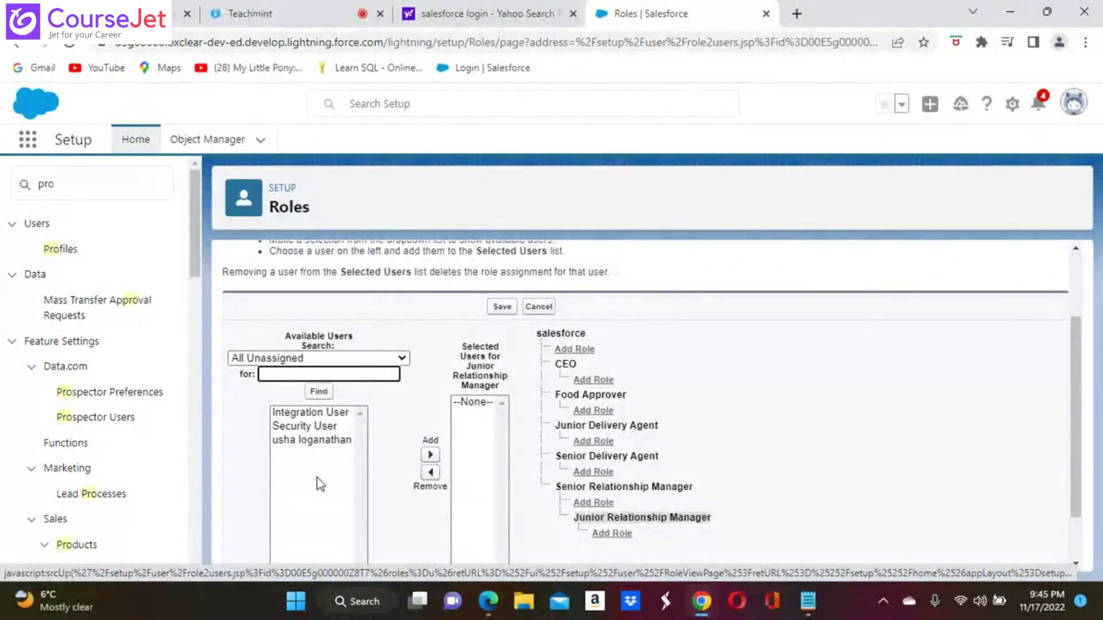
Open the Compensation Allocation profile for editing from the Profiles page and examine its custom object permissions for Compensations.
left_click(60, 256)
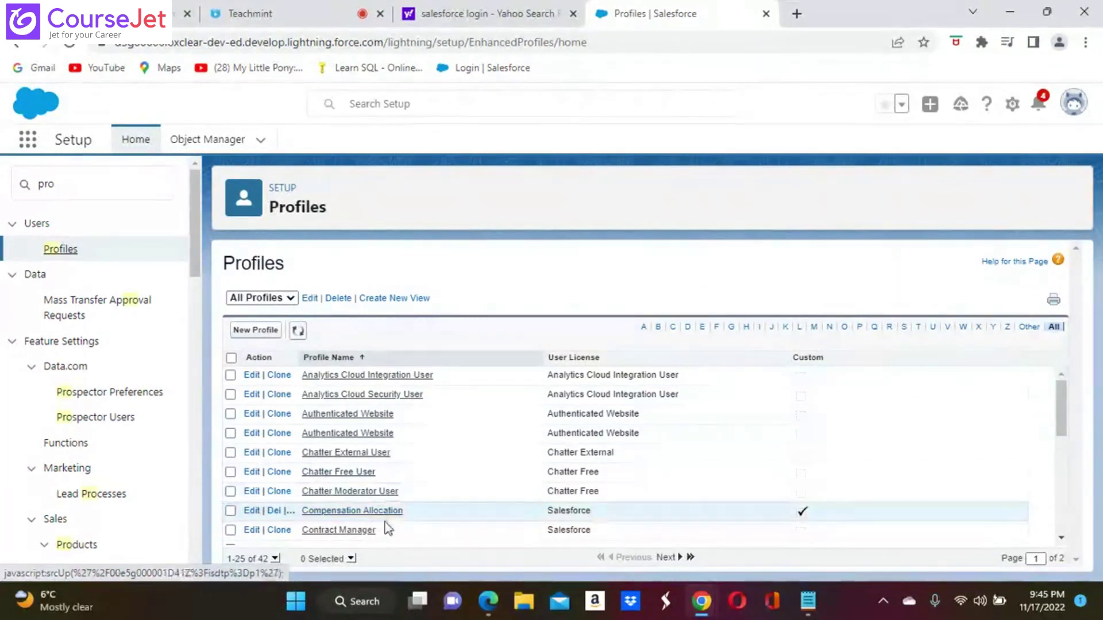
left_click(386, 511)
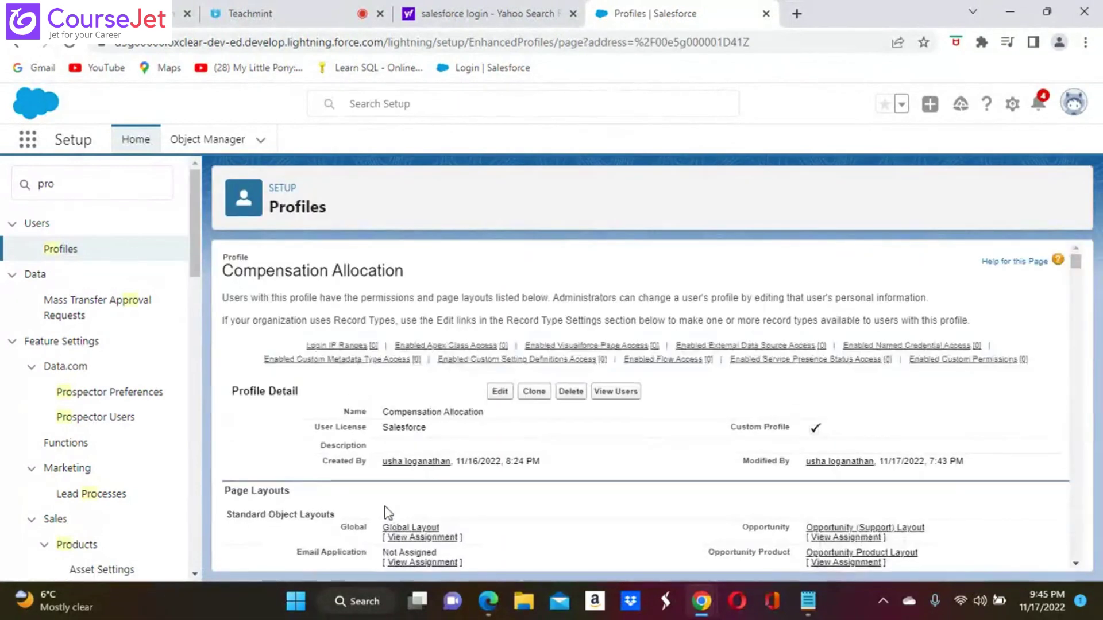
left_click(499, 392)
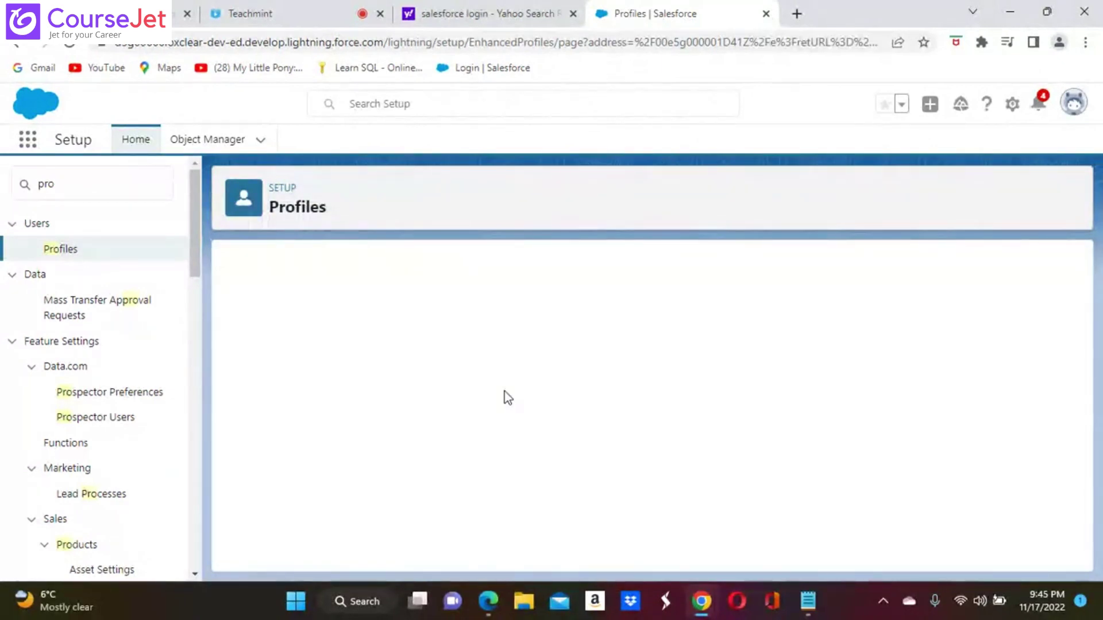
scroll(504, 391, "down", 10)
scroll(652, 402, "down", 15)
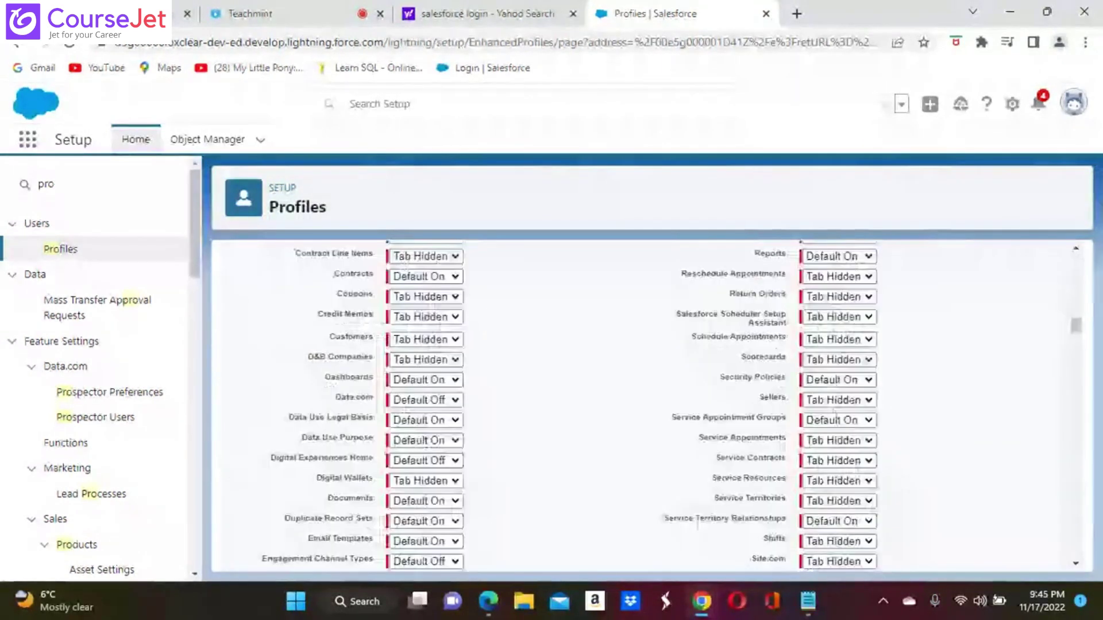
scroll(646, 402, "down", 10)
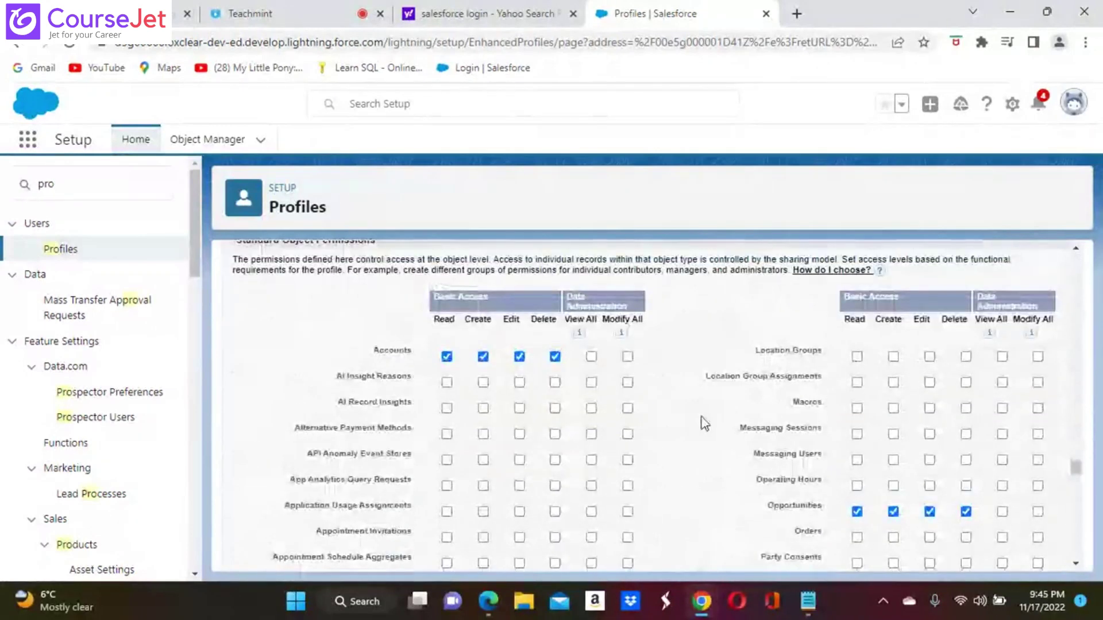
scroll(702, 415, "down", 10)
scroll(652, 402, "down", 15)
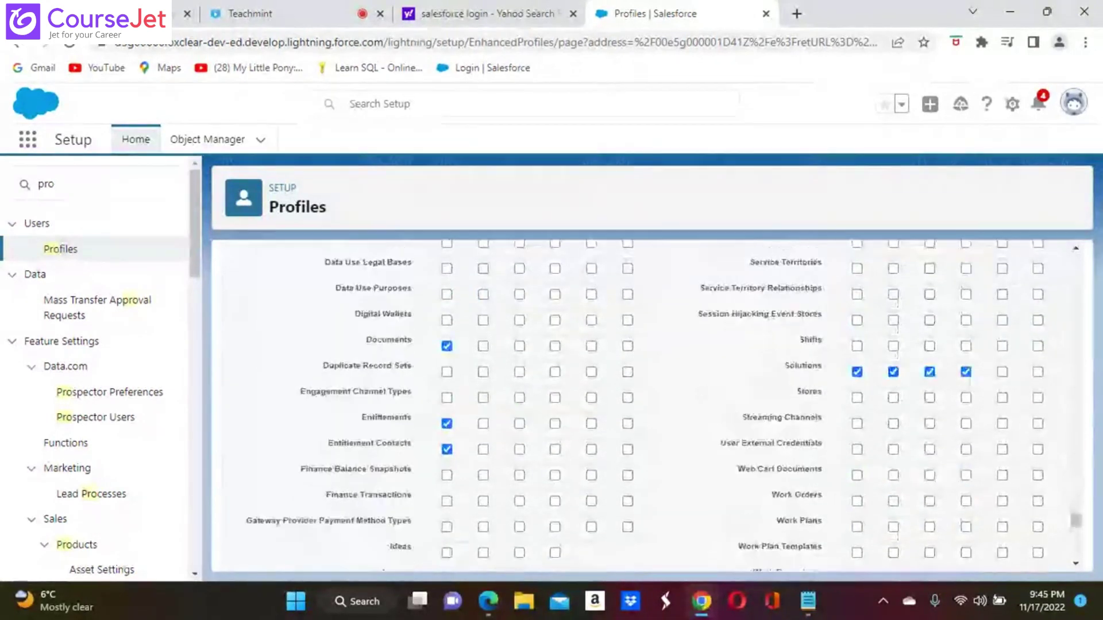
scroll(652, 402, "up", 1)
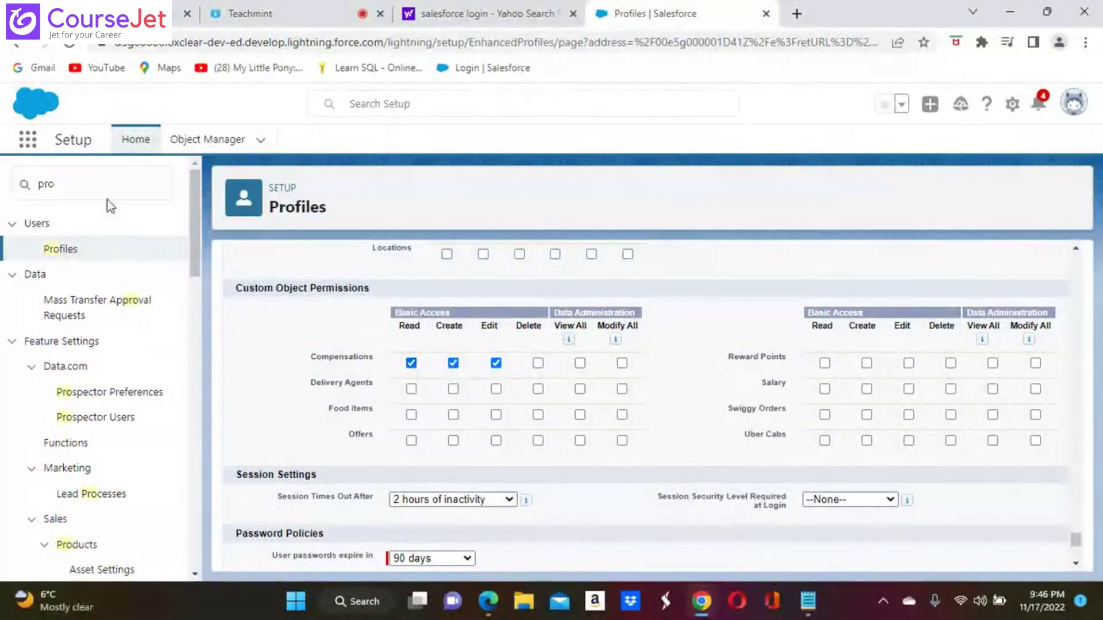
Search the setup pages for "shar", open Sharing Settings and look through the organization-wide defaults.
double_click(91, 185)
key("BackSpace")
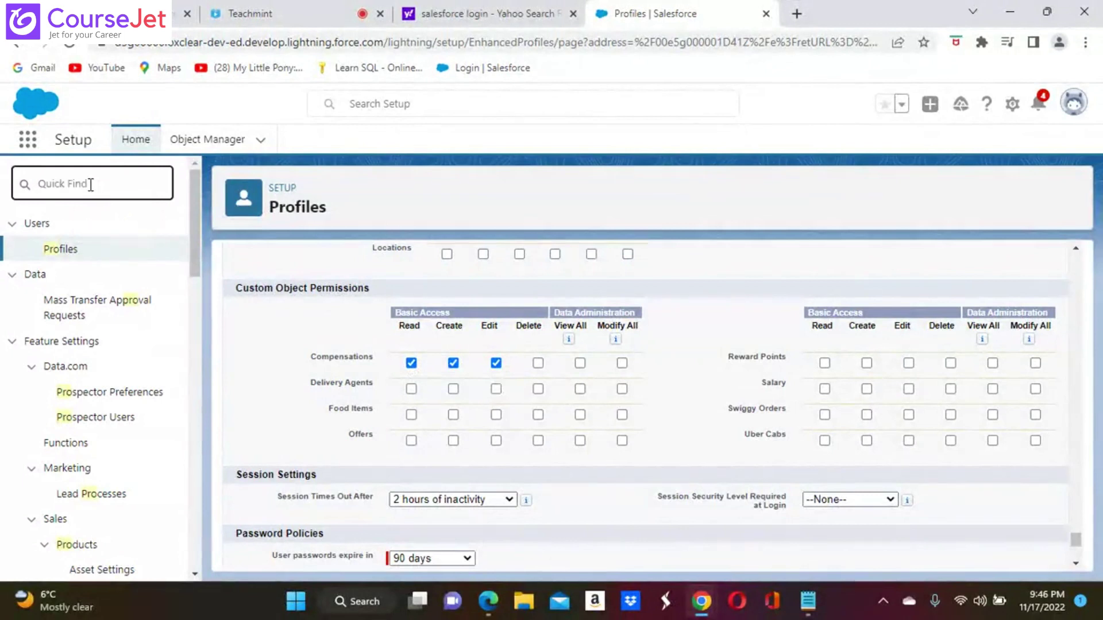
type("shar")
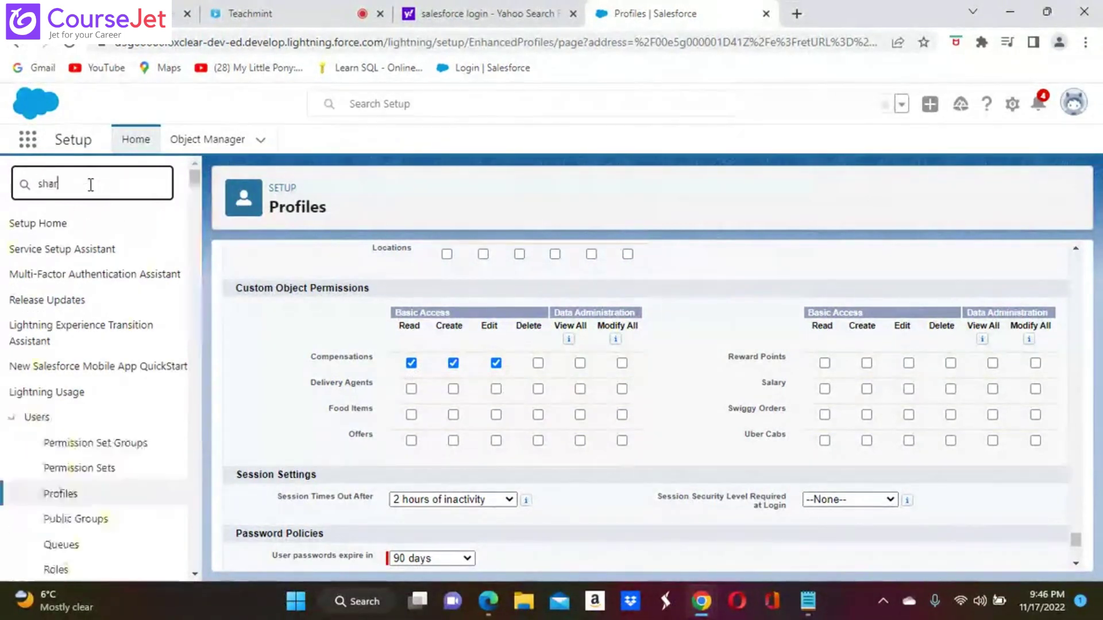
left_click(97, 253)
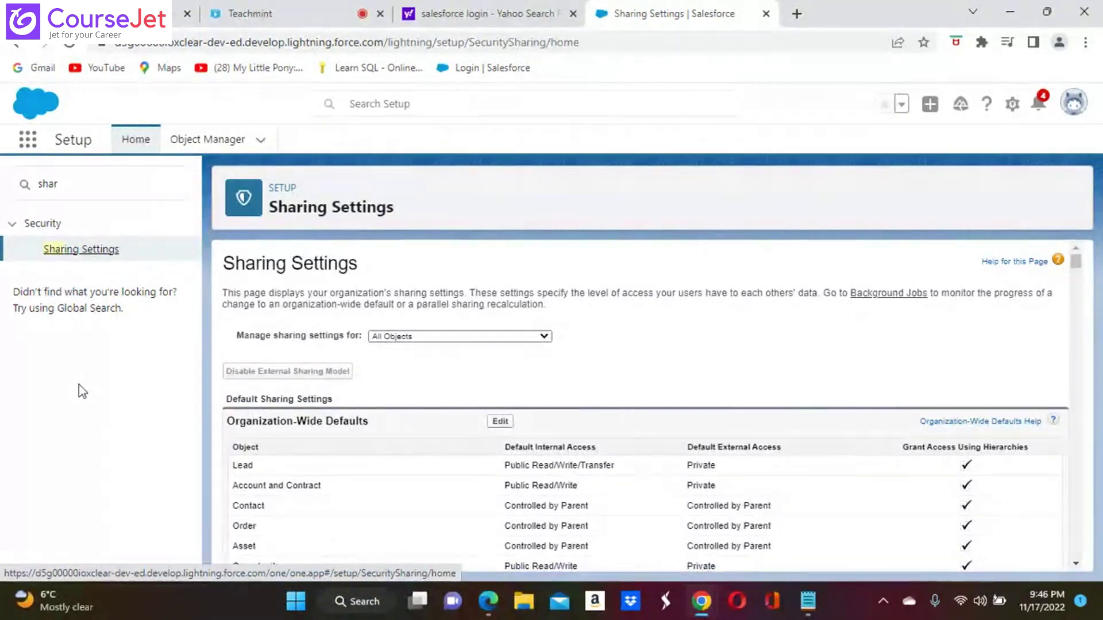
scroll(646, 410, "down", 2)
scroll(646, 410, "down", 3)
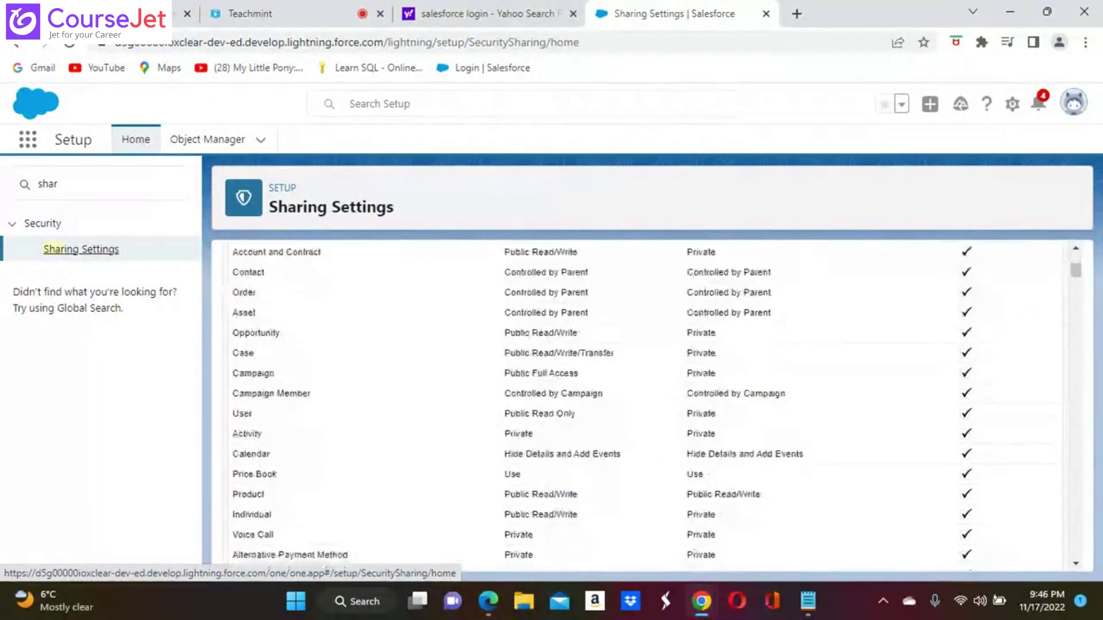
scroll(646, 410, "down", 4)
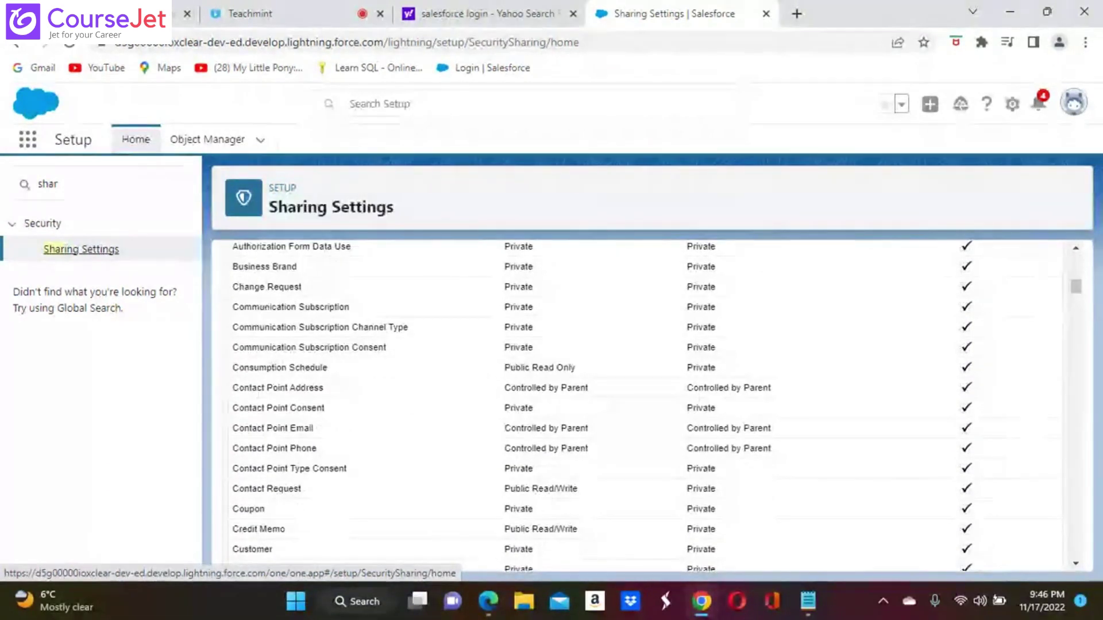
Search the setup pages for "pro" and open the Compensation Allocation profile from the Profiles page.
left_click(81, 181)
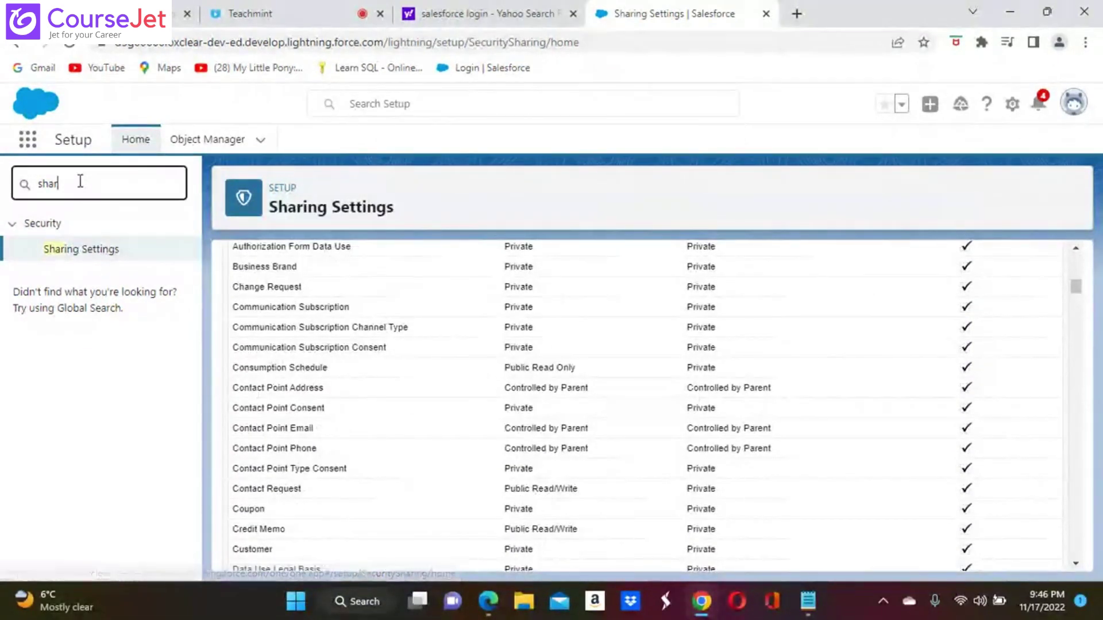
key("BackSpace")
key("BackSpace")
key("BackSpace")
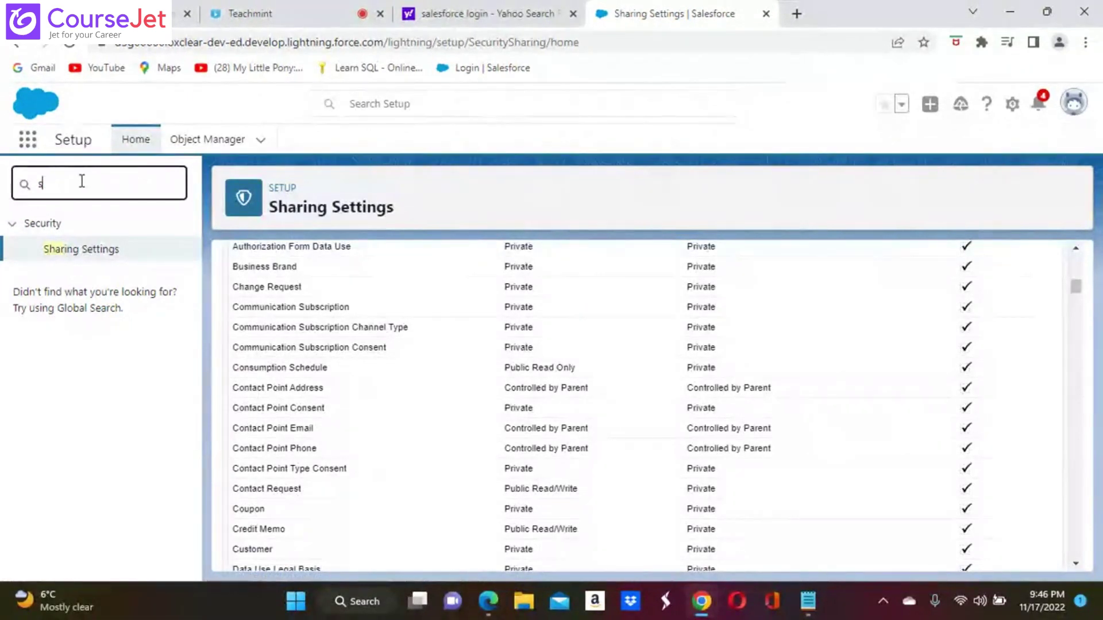
key("BackSpace")
type("pro")
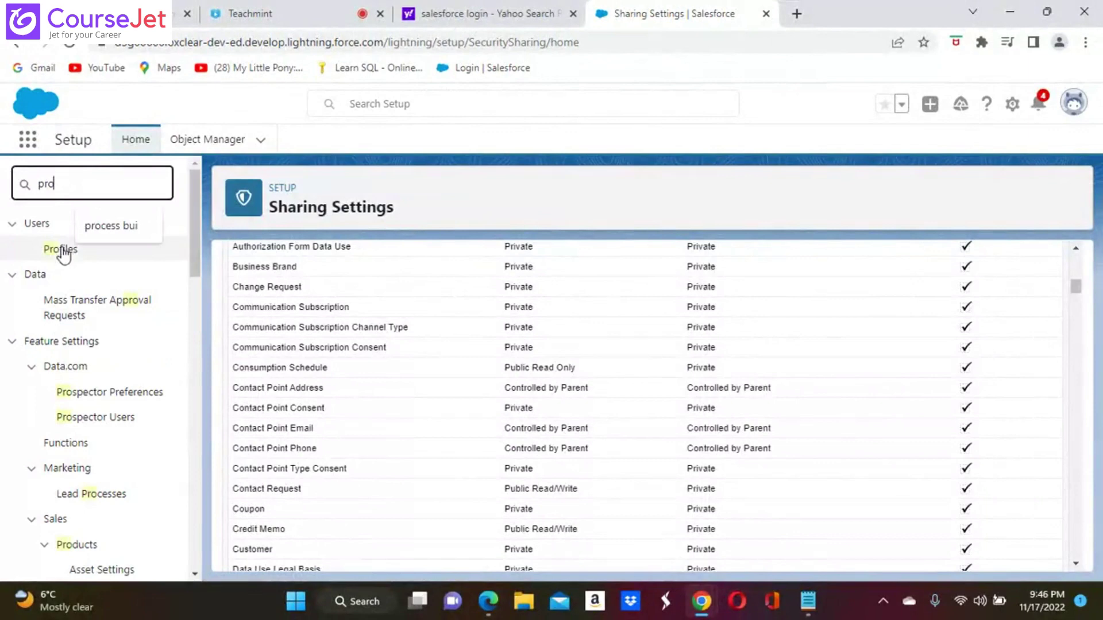
left_click(61, 249)
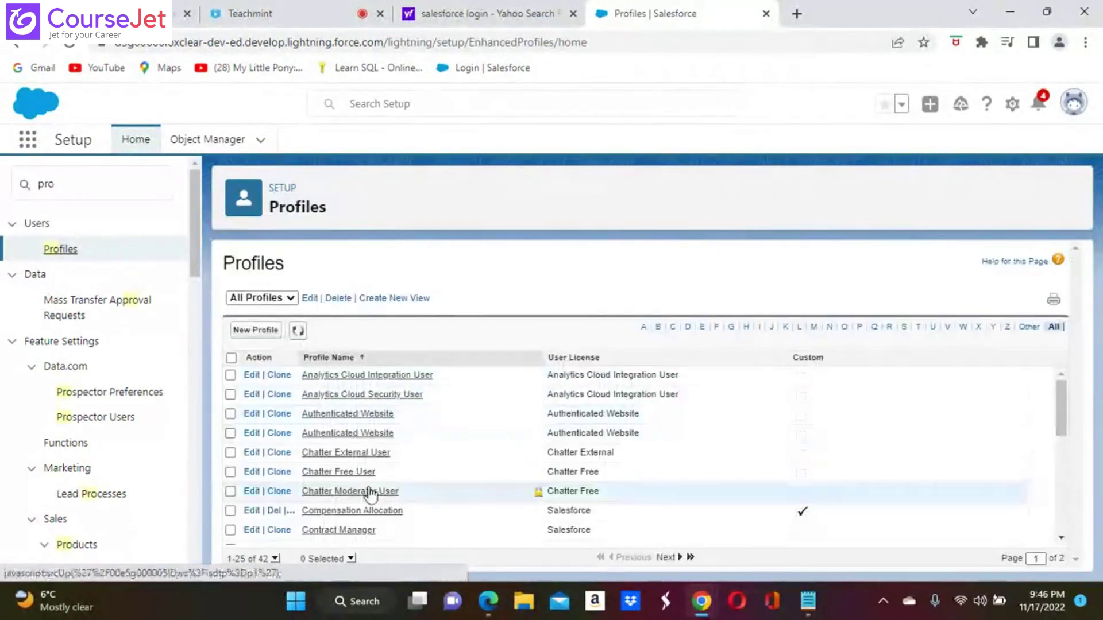
left_click(362, 511)
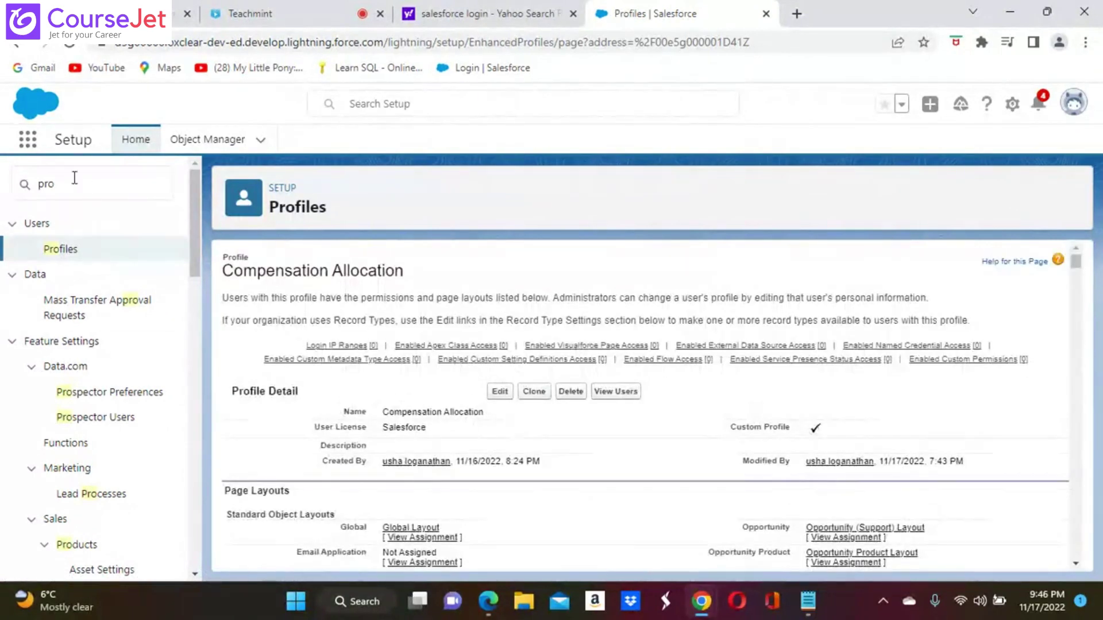
Return to Sharing Settings by searching for "shar" and review the objects' default internal and external access.
left_click(71, 181)
key("BackSpace")
key("BackSpace")
key("BackSpace")
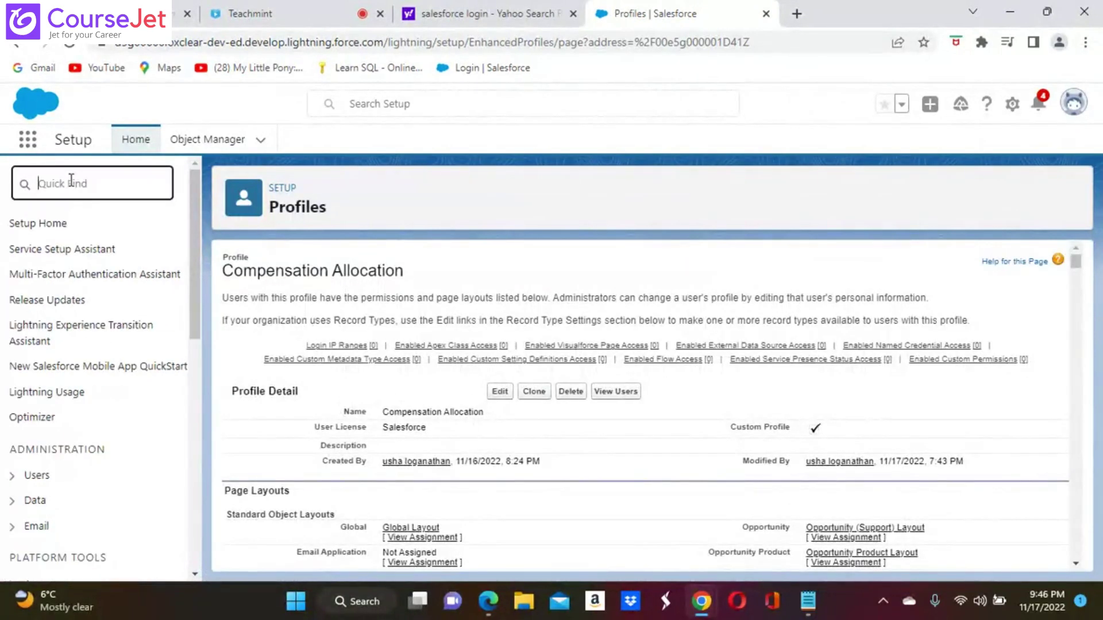
type("shar")
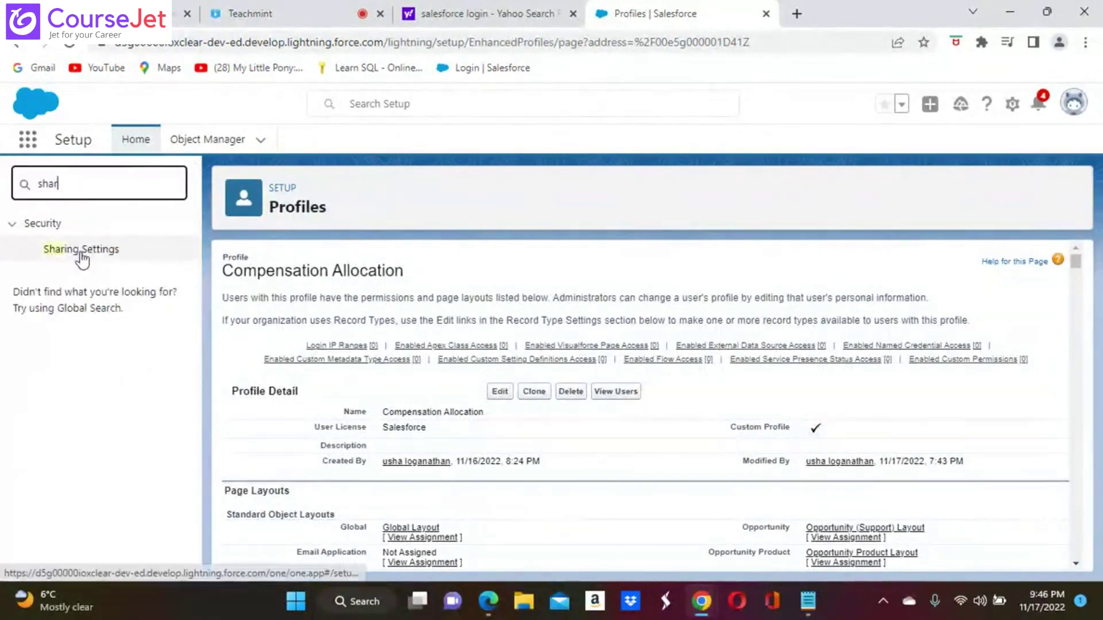
left_click(103, 253)
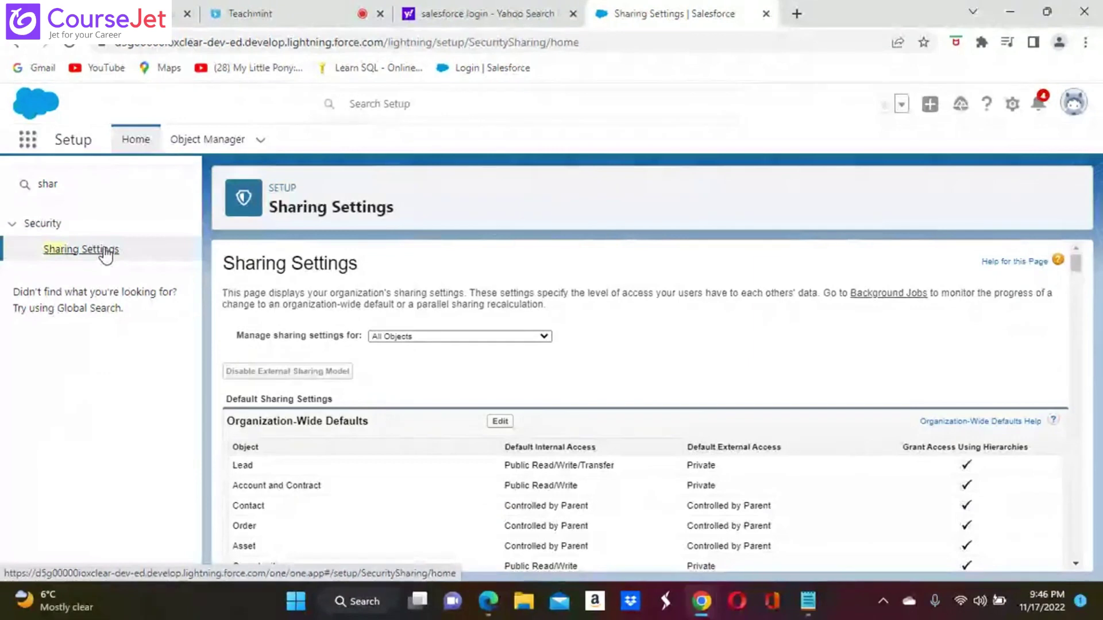
scroll(631, 402, "down", 3)
scroll(632, 402, "down", 3)
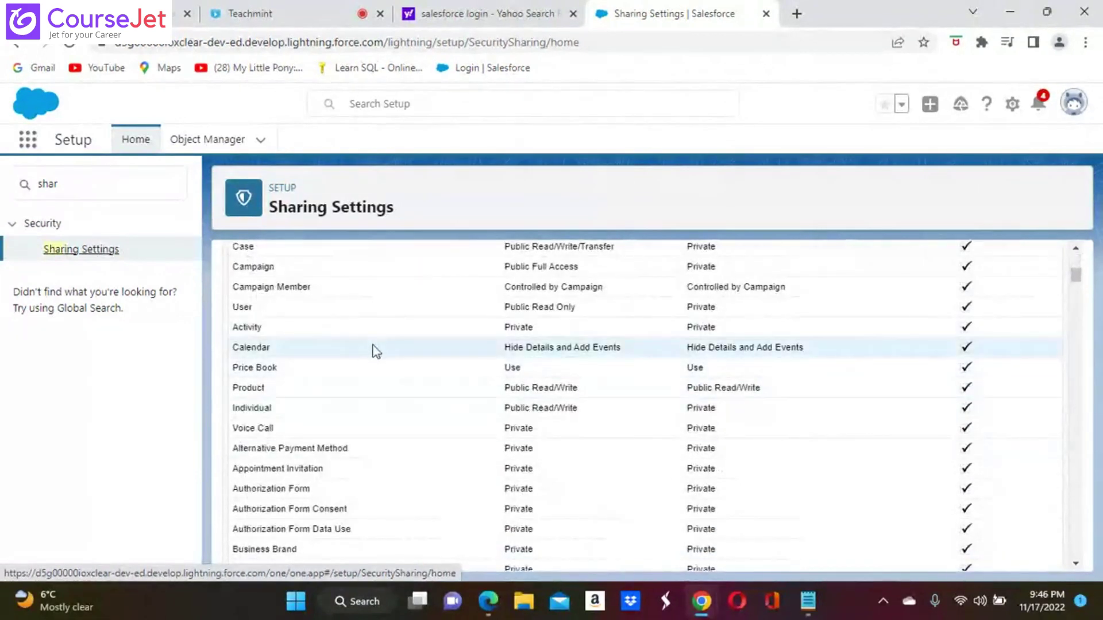
scroll(376, 350, "up", 4)
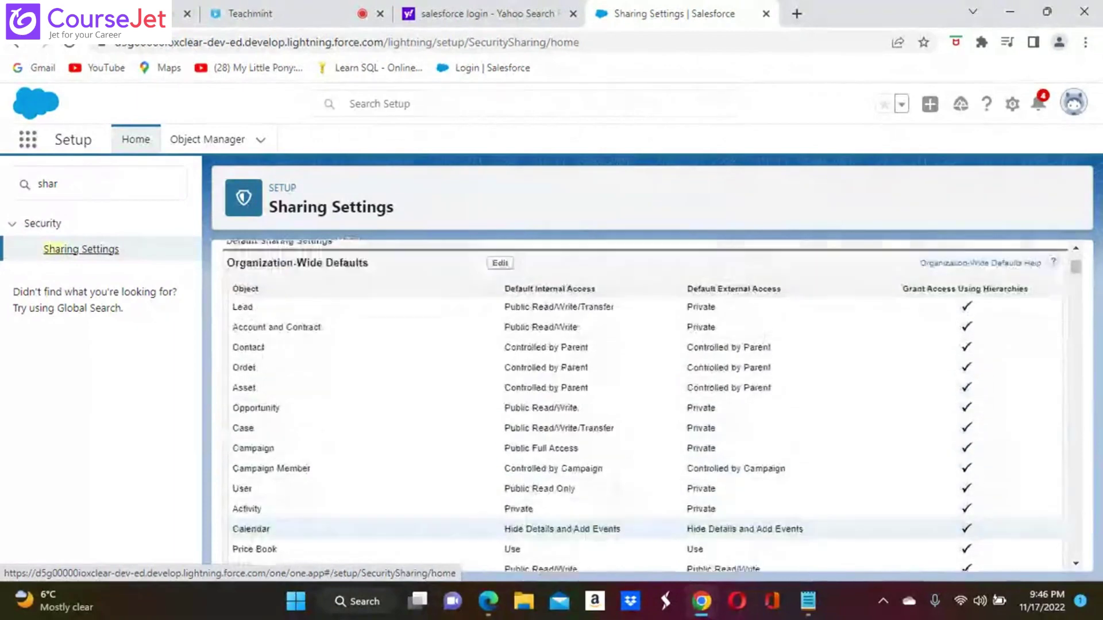
scroll(632, 402, "up", 4)
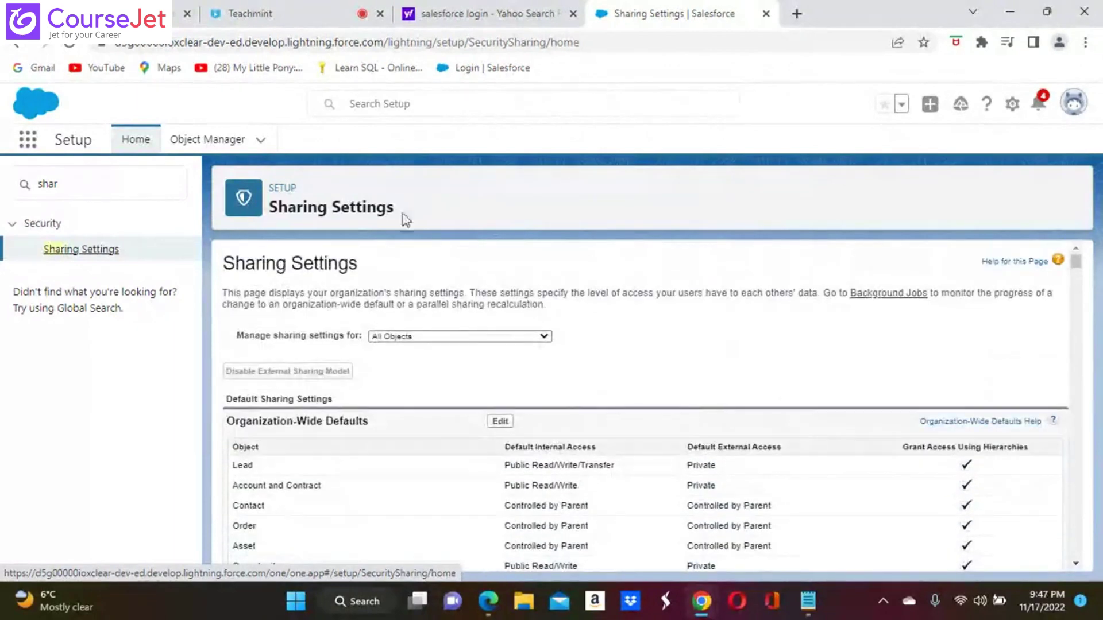
Check the object choices for managing sharing settings, and find "comp" on the page to locate the Compensation object.
left_click(542, 338)
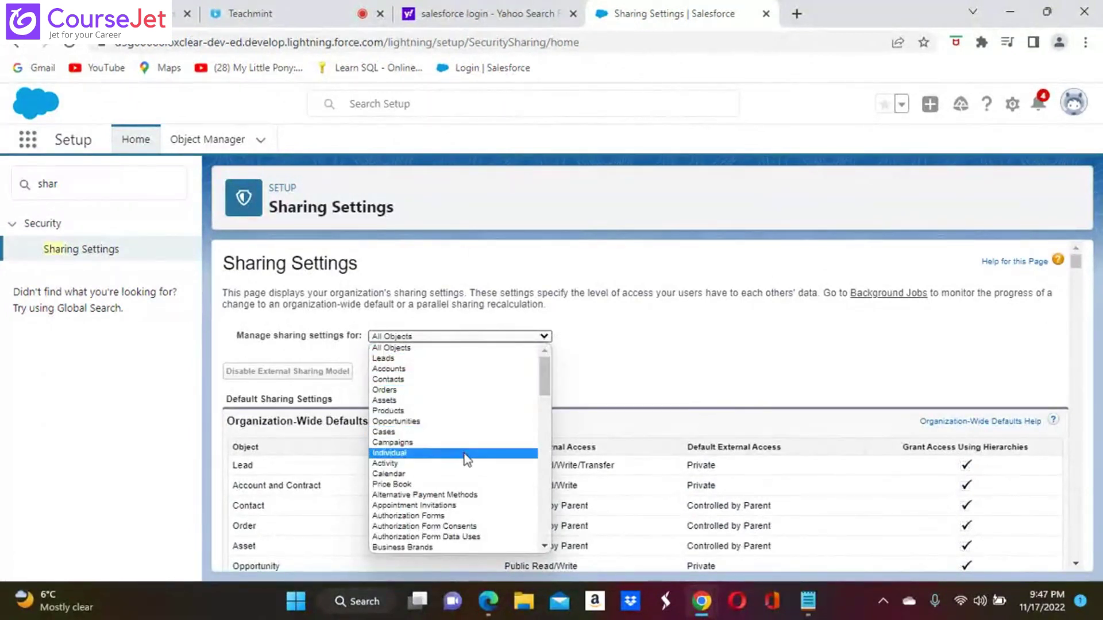
left_click(633, 336)
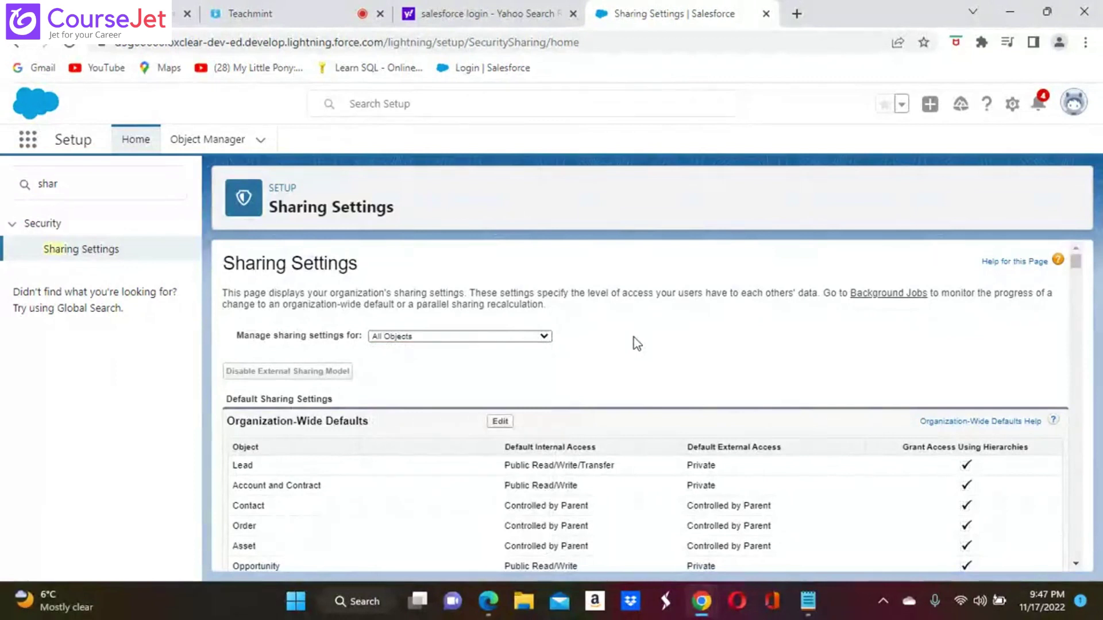
key("ctrl+f")
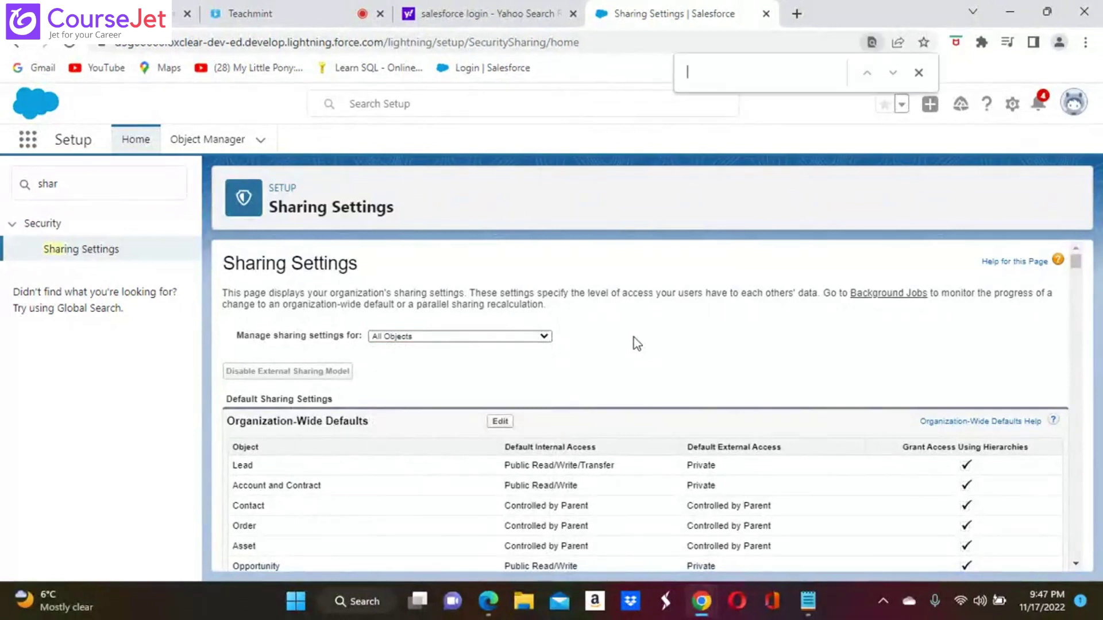
type("comp")
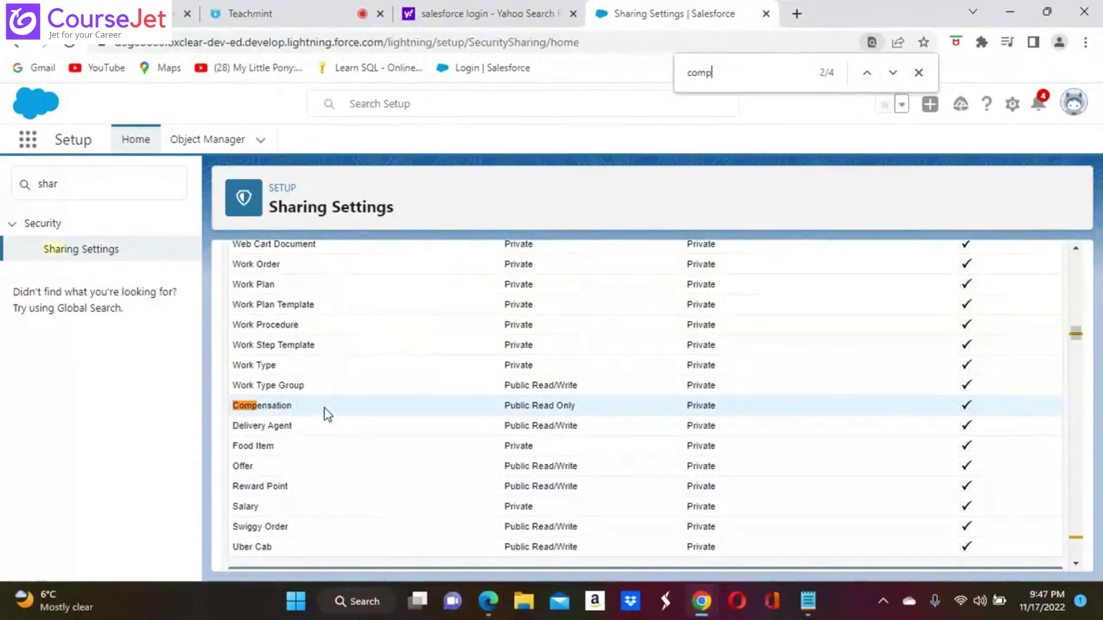
Open the organization-wide defaults for editing and locate the Compensation row by finding "compen" on the page.
scroll(325, 408, "up", 20)
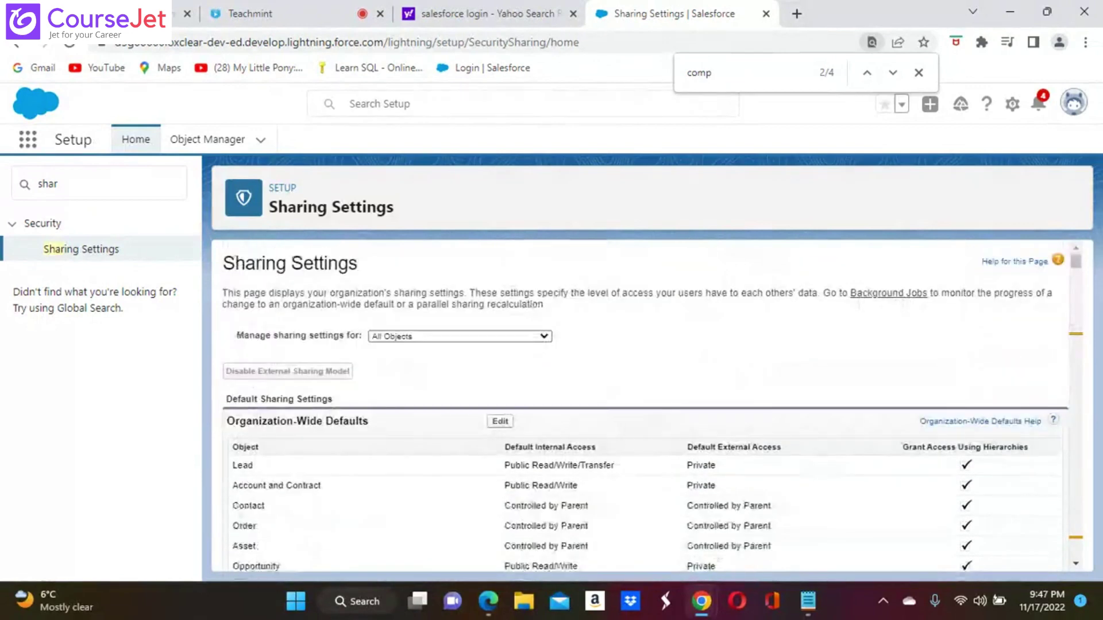
left_click(500, 422)
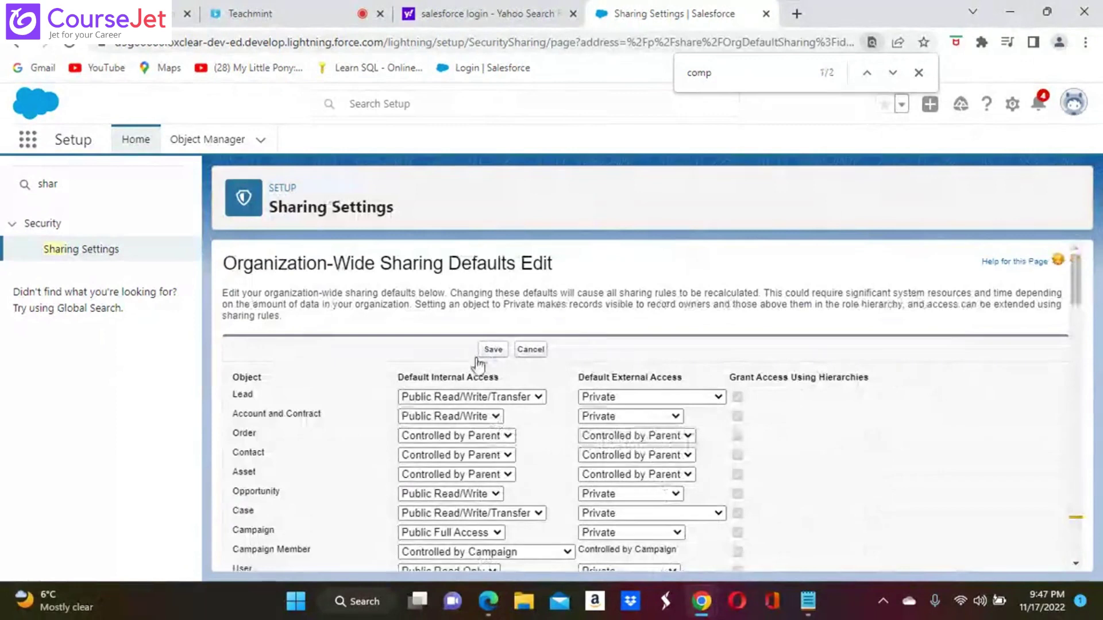
scroll(646, 402, "down", 10)
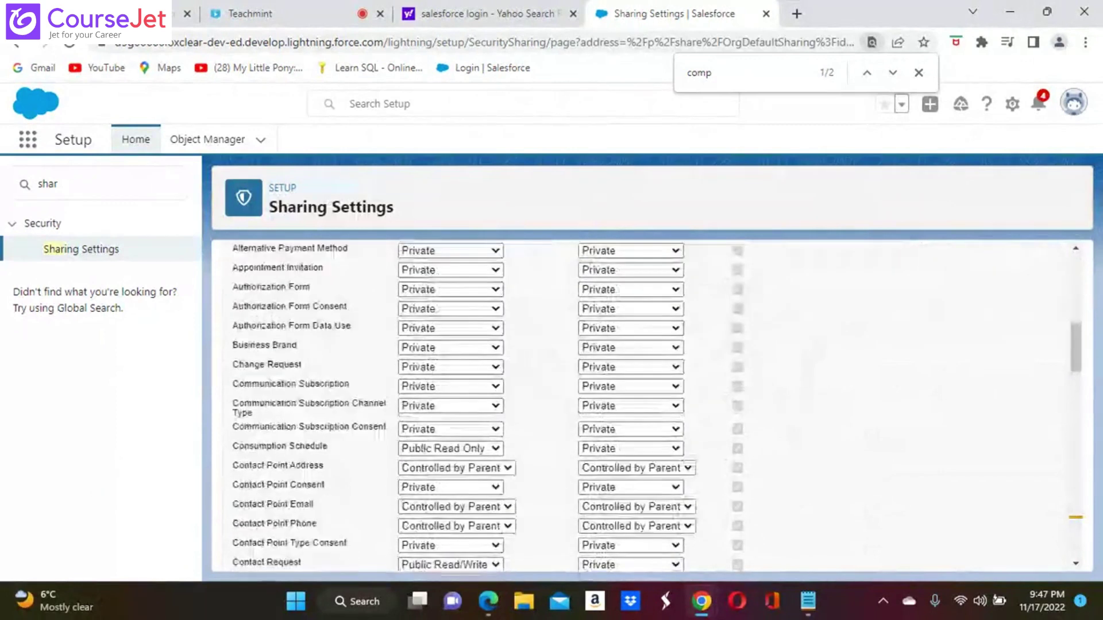
scroll(646, 402, "down", 10)
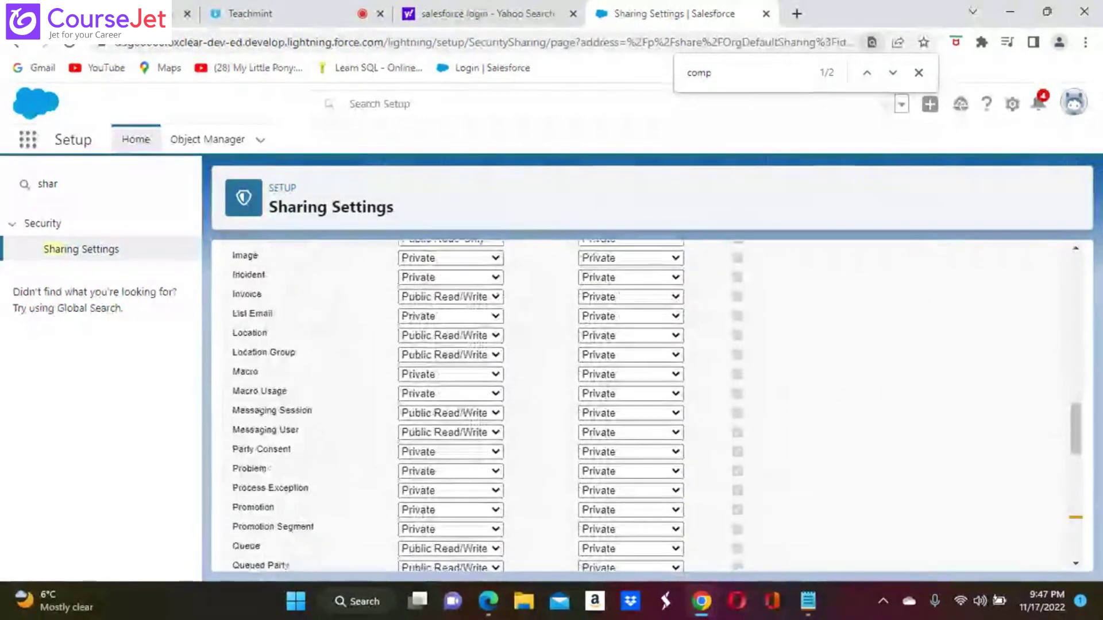
scroll(646, 402, "down", 4)
scroll(646, 402, "up", 10)
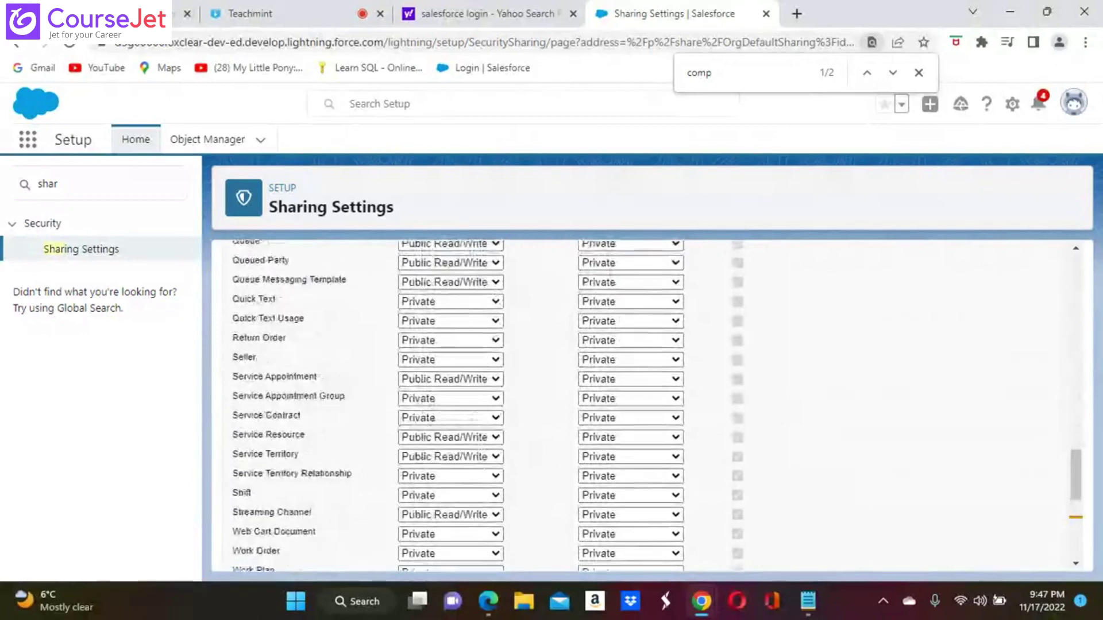
scroll(646, 402, "up", 5)
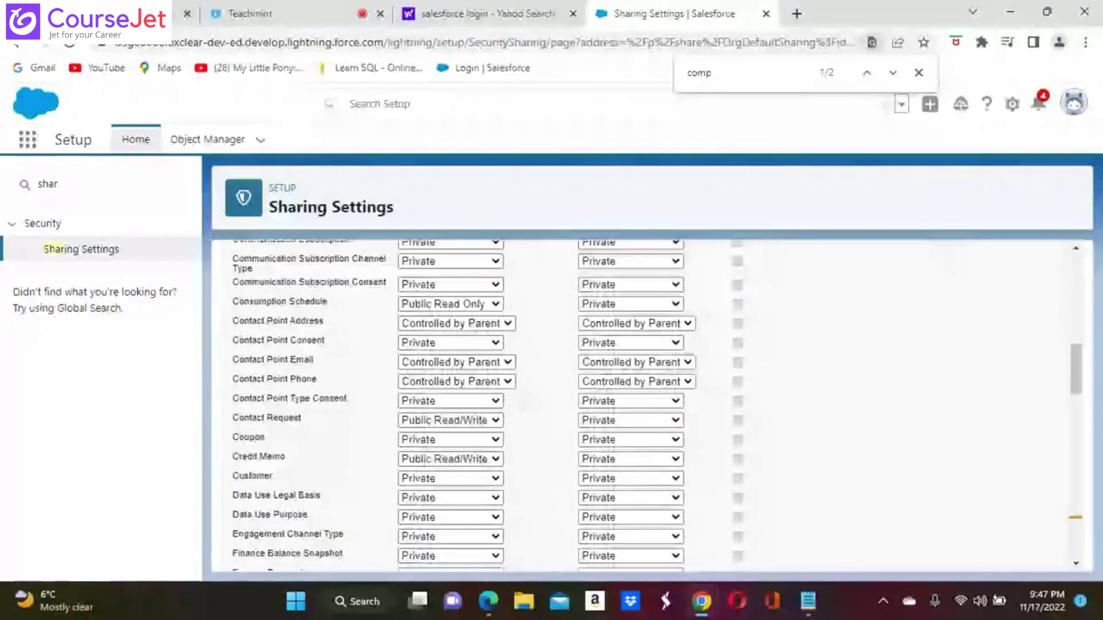
scroll(647, 402, "up", 5)
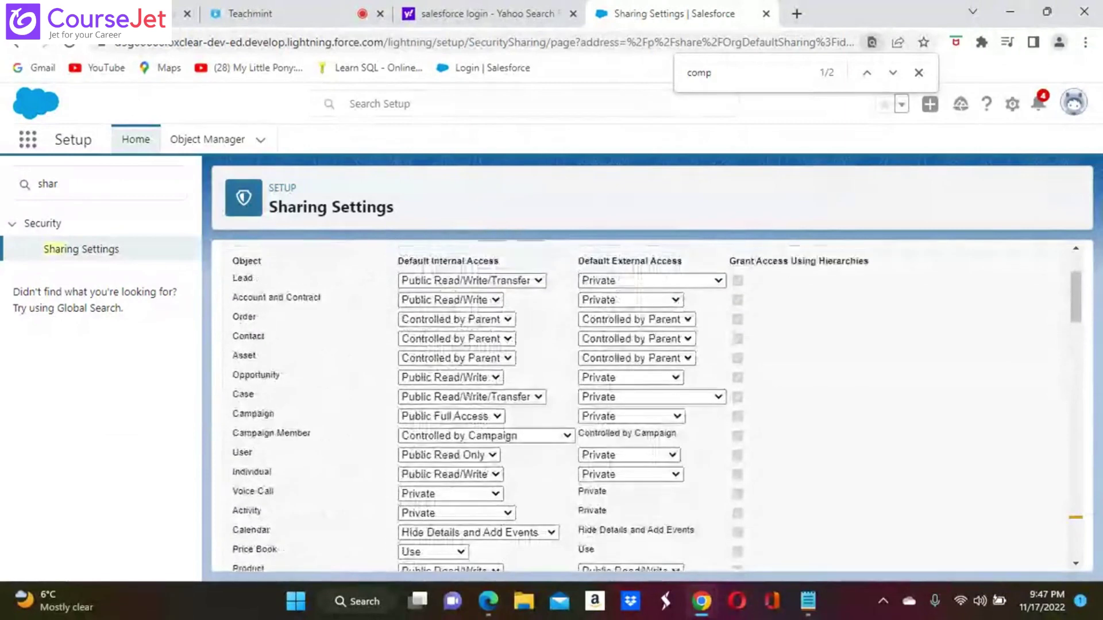
scroll(646, 402, "up", 1)
scroll(646, 402, "down", 2)
scroll(646, 402, "down", 1)
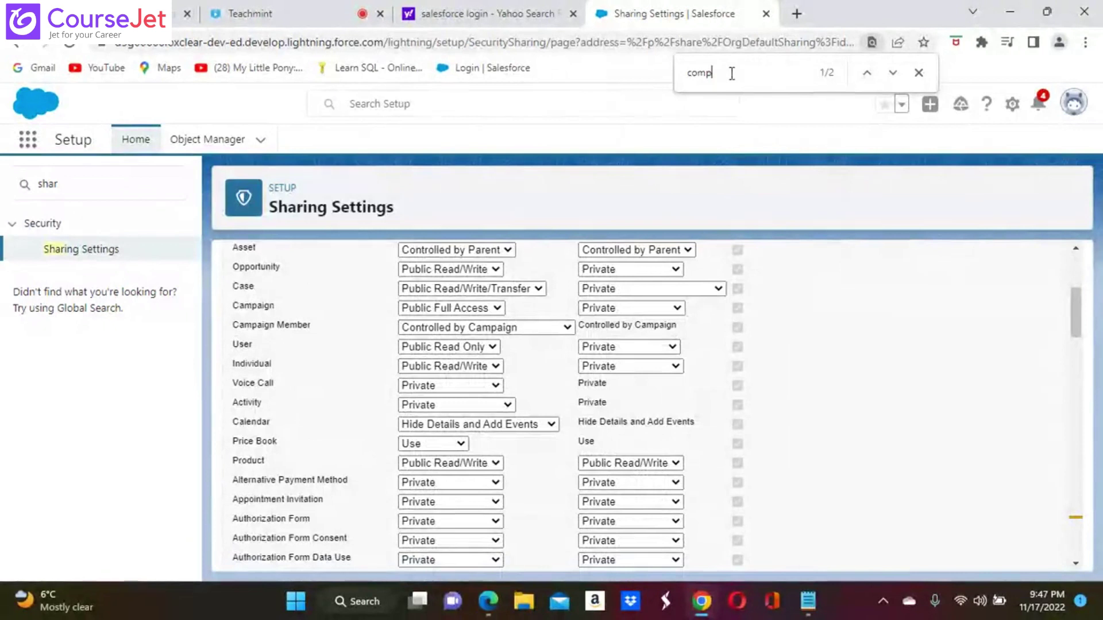
type("en")
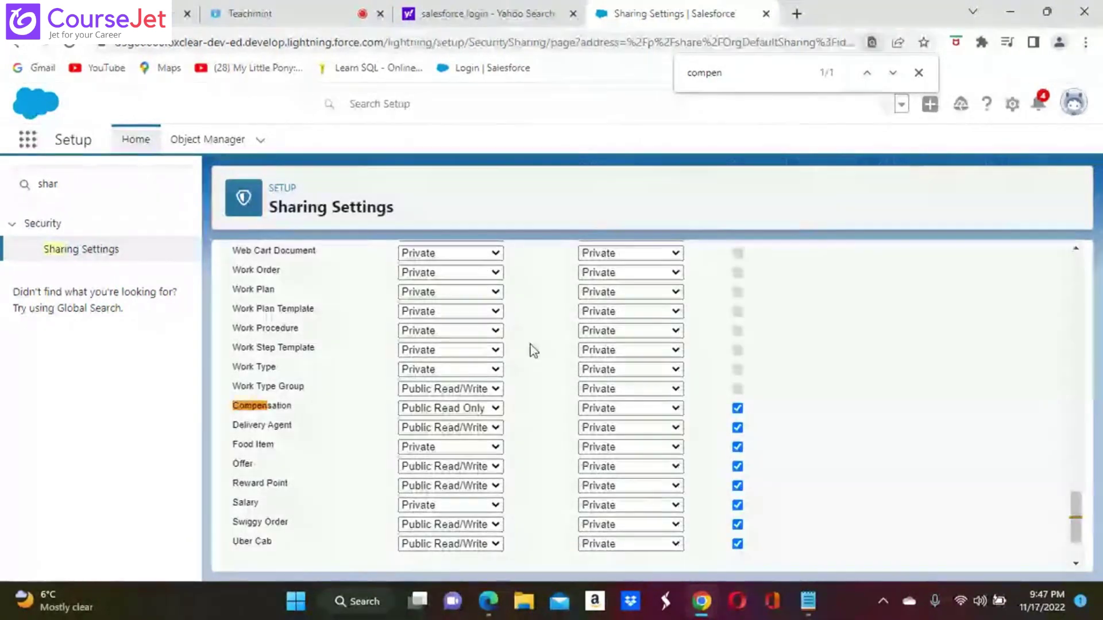
Set the Compensation object's default internal access to Private and save the organization-wide defaults.
left_click(495, 408)
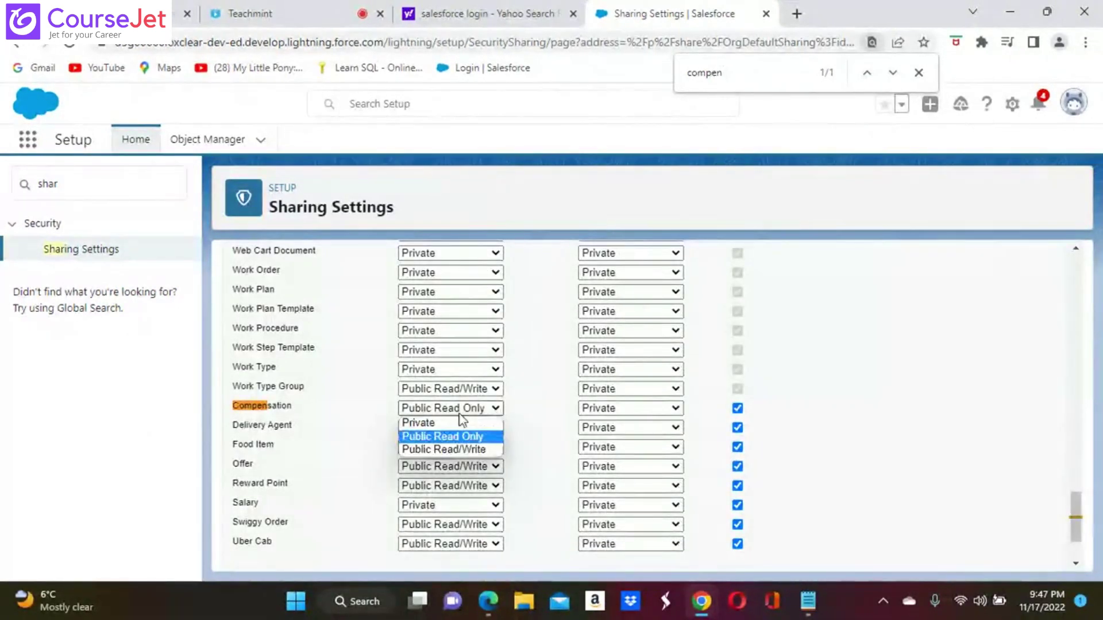
left_click(428, 425)
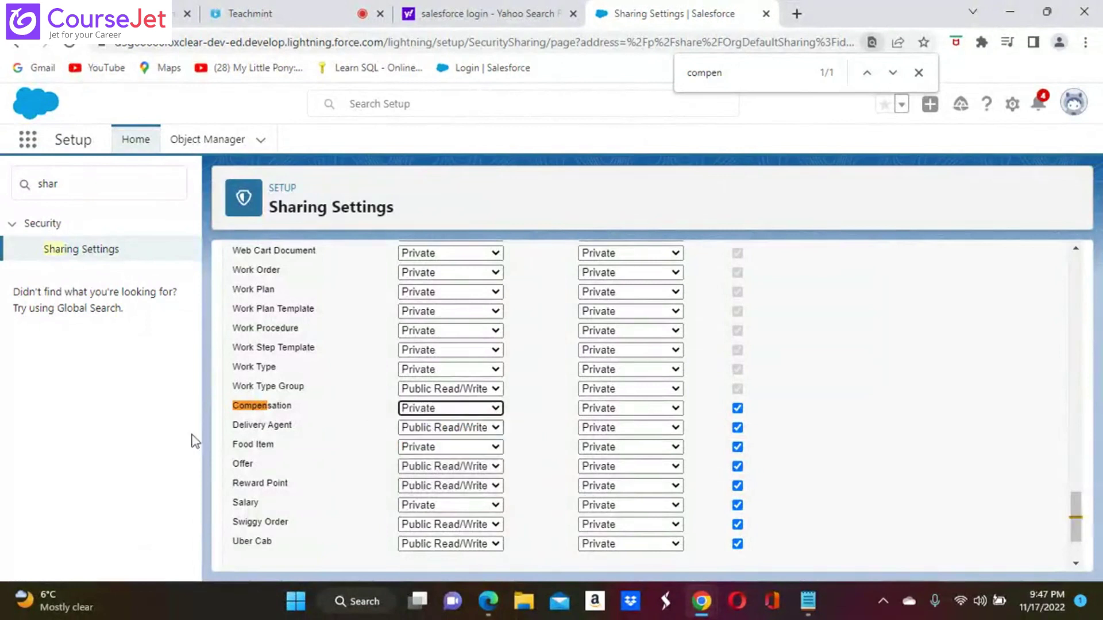
scroll(649, 402, "down", 2)
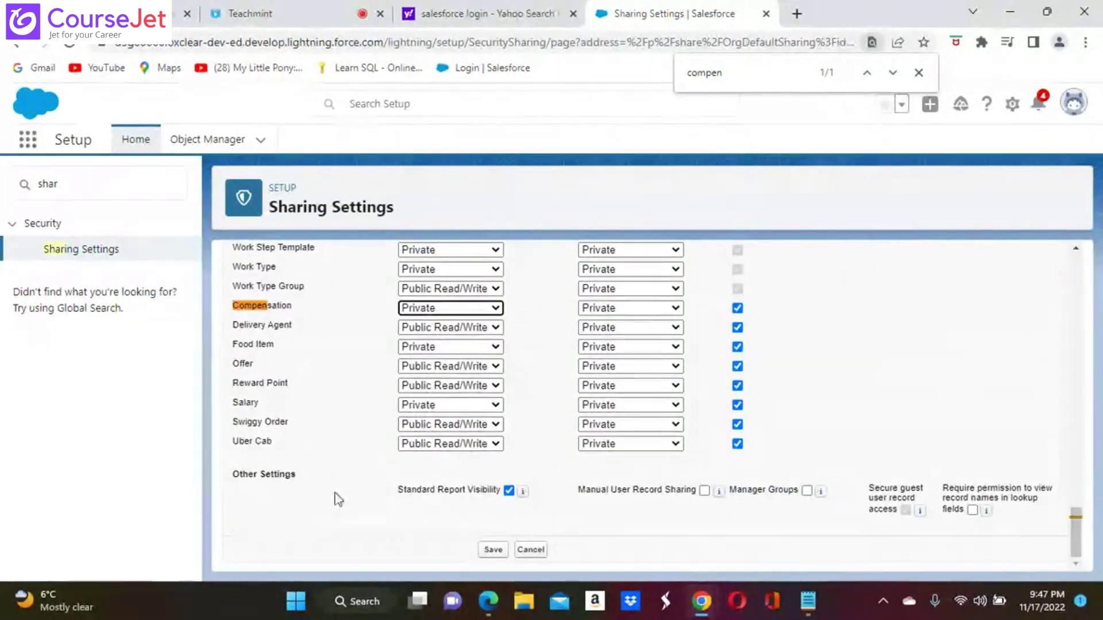
left_click(491, 551)
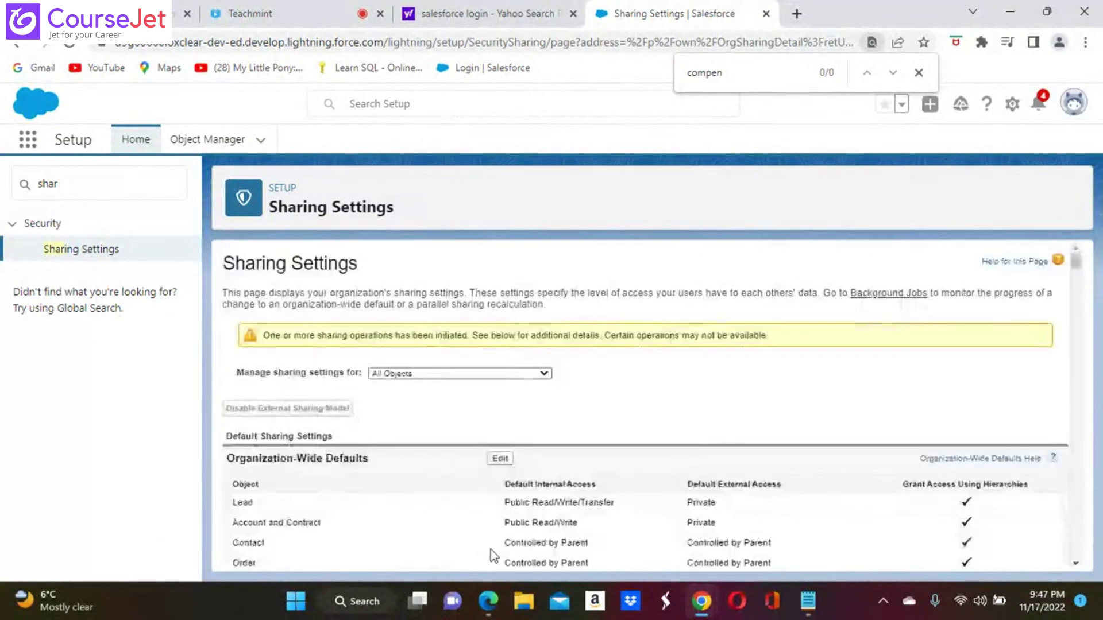
Find Roles by searching Setup for "role", then open the Junior Relationship Manager user assignments and save them without any selected users.
left_click(73, 192)
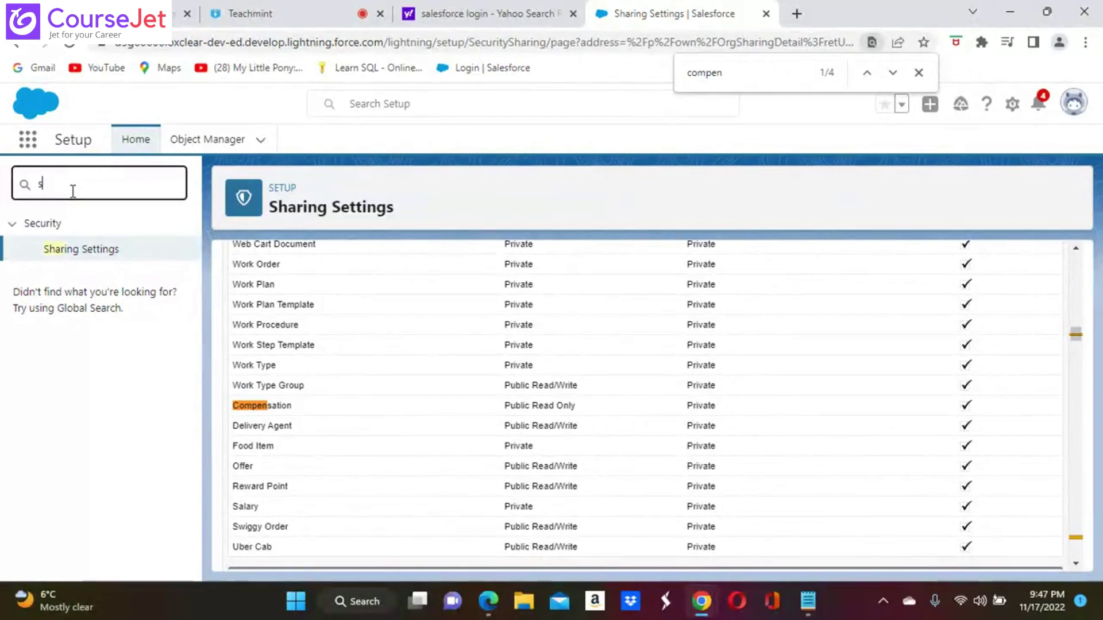
key("BackSpace")
type("role")
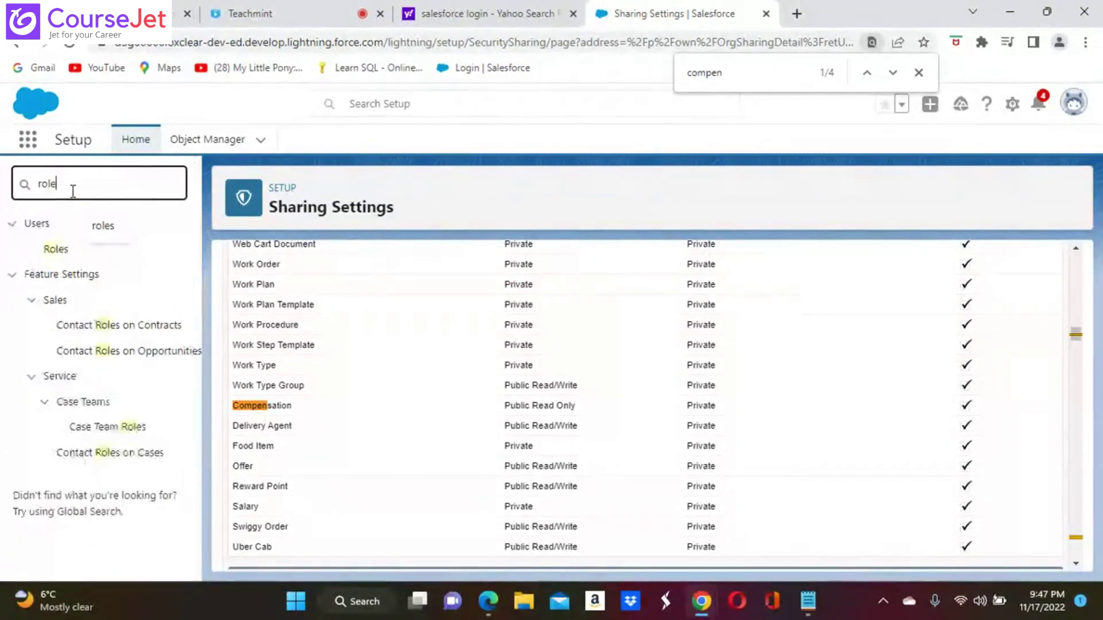
left_click(61, 252)
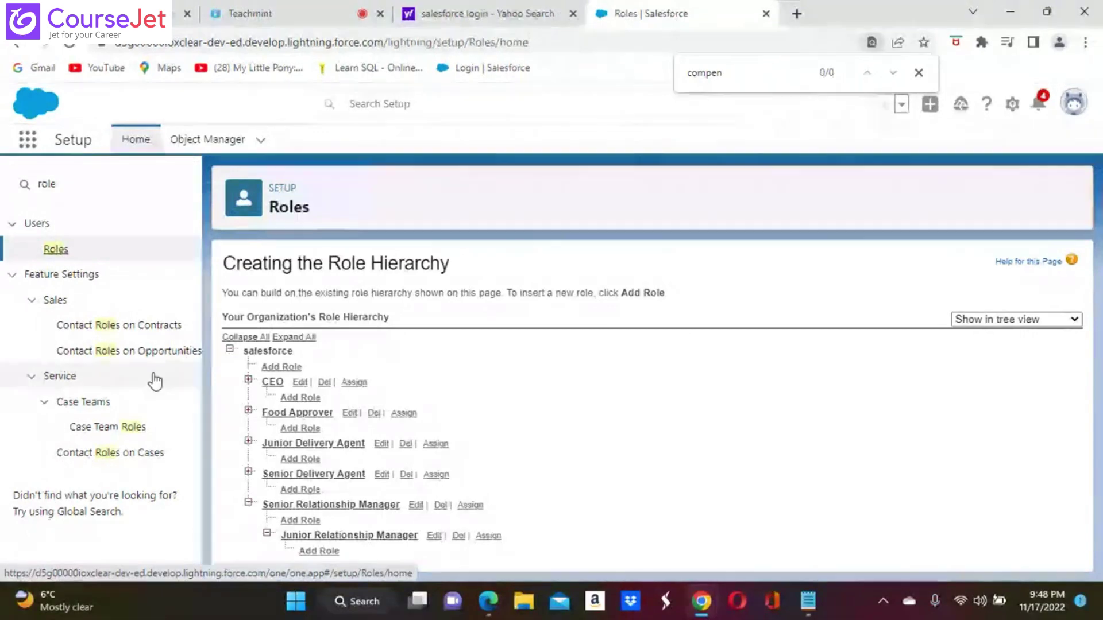
left_click(488, 537)
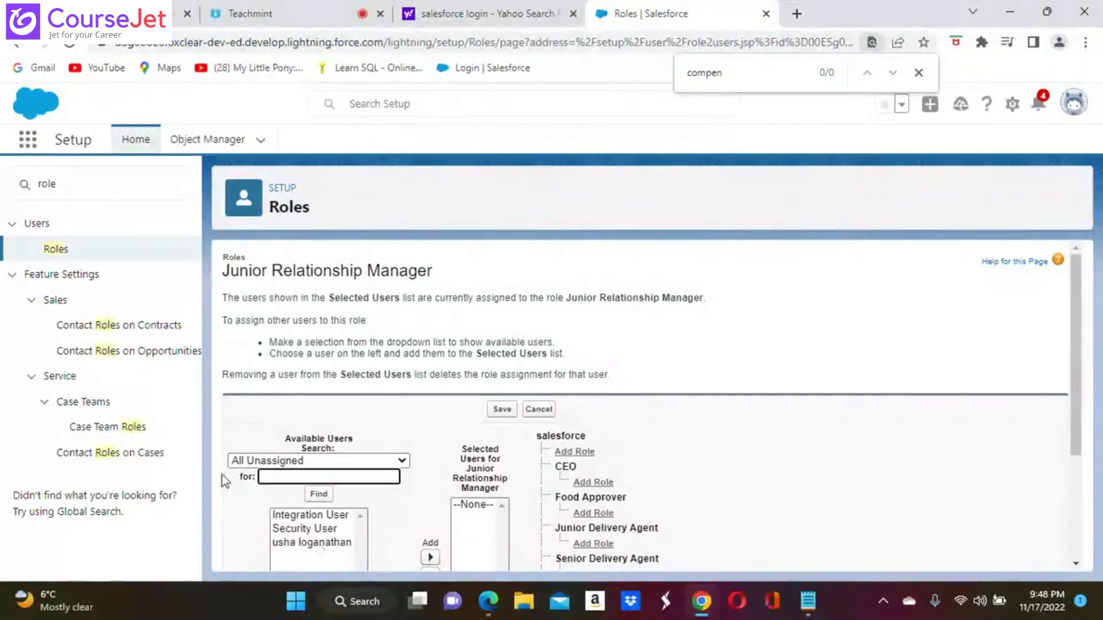
left_click(511, 410)
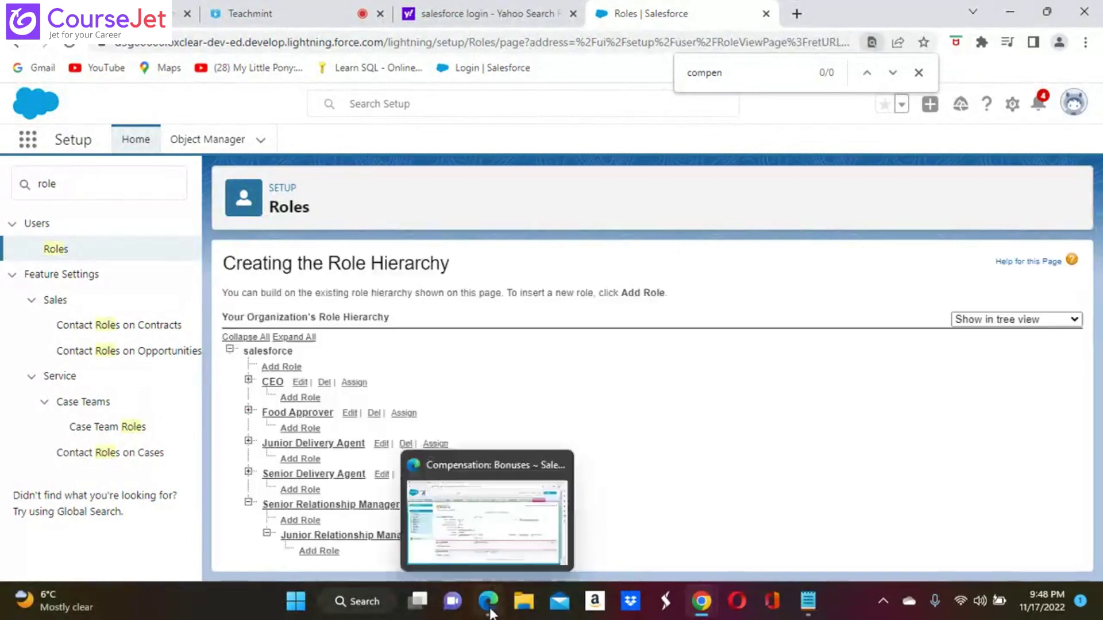
Check record access by reloading the Bonuses compensation in the second user's Edge session, and return to the Roles page in Chrome.
left_click(489, 609)
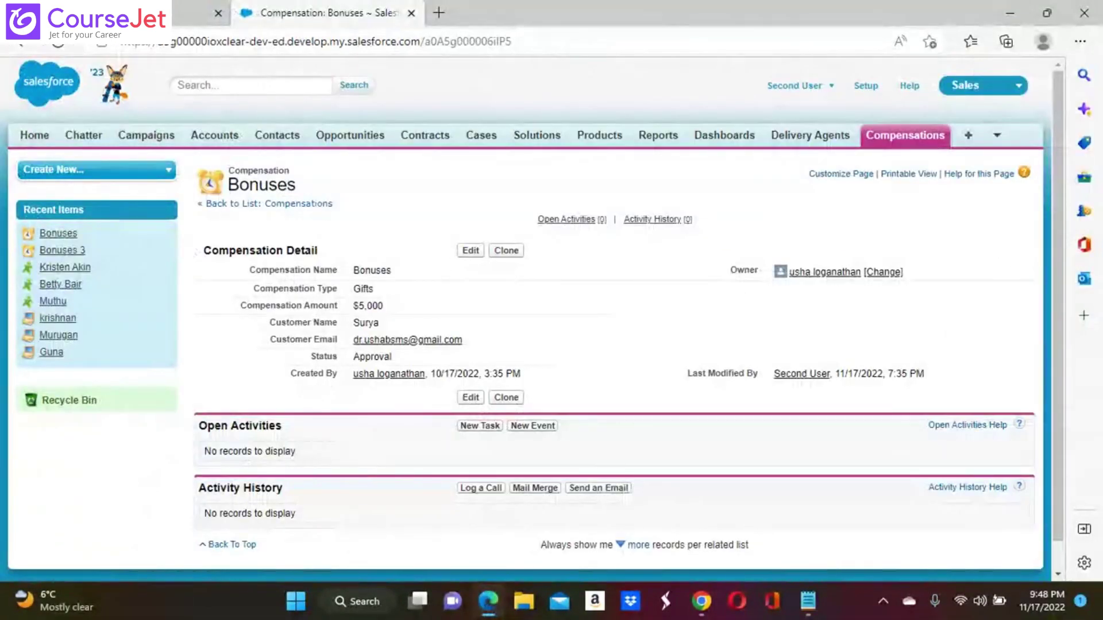
left_click(59, 47)
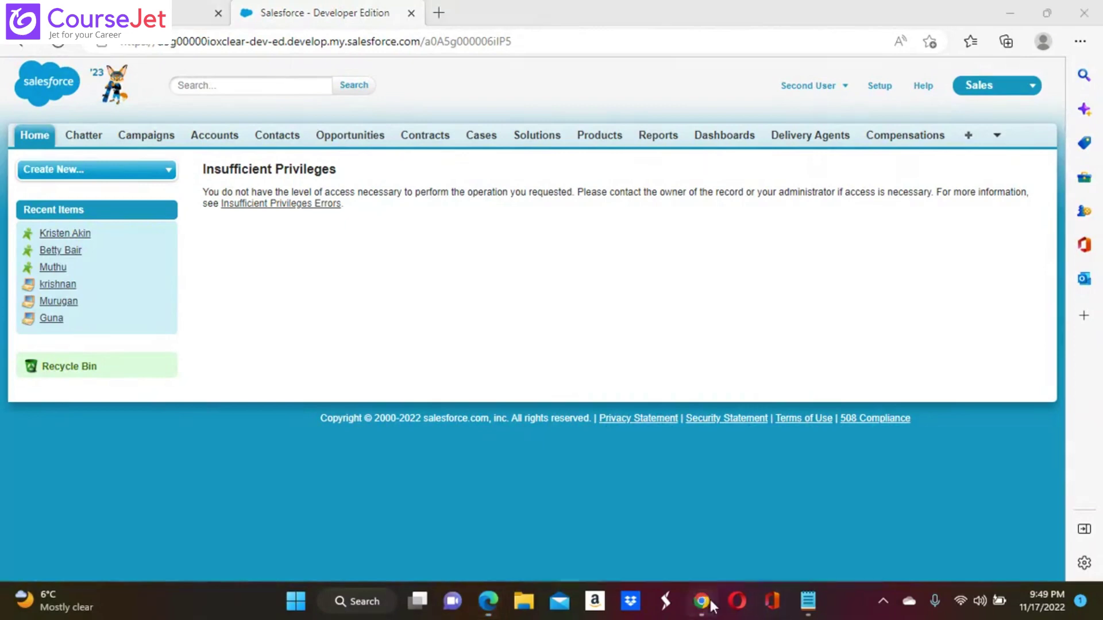
mouse_move(712, 604)
left_click(649, 515)
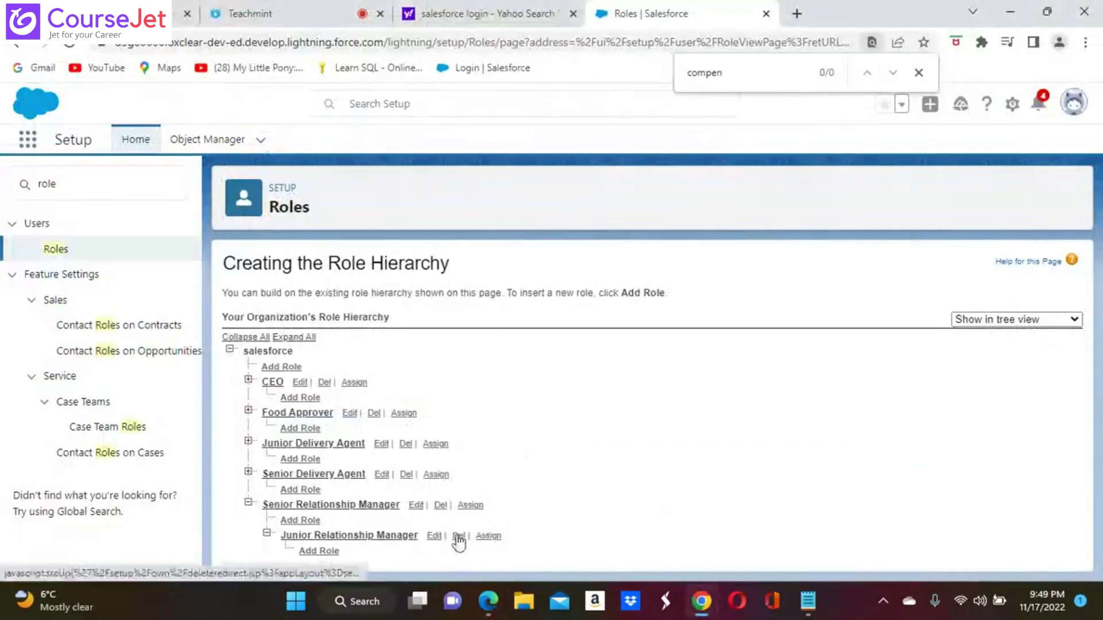
Assign the Bonuses record owner from the unassigned users to the Junior Relationship Manager role and save the assignment.
left_click(488, 536)
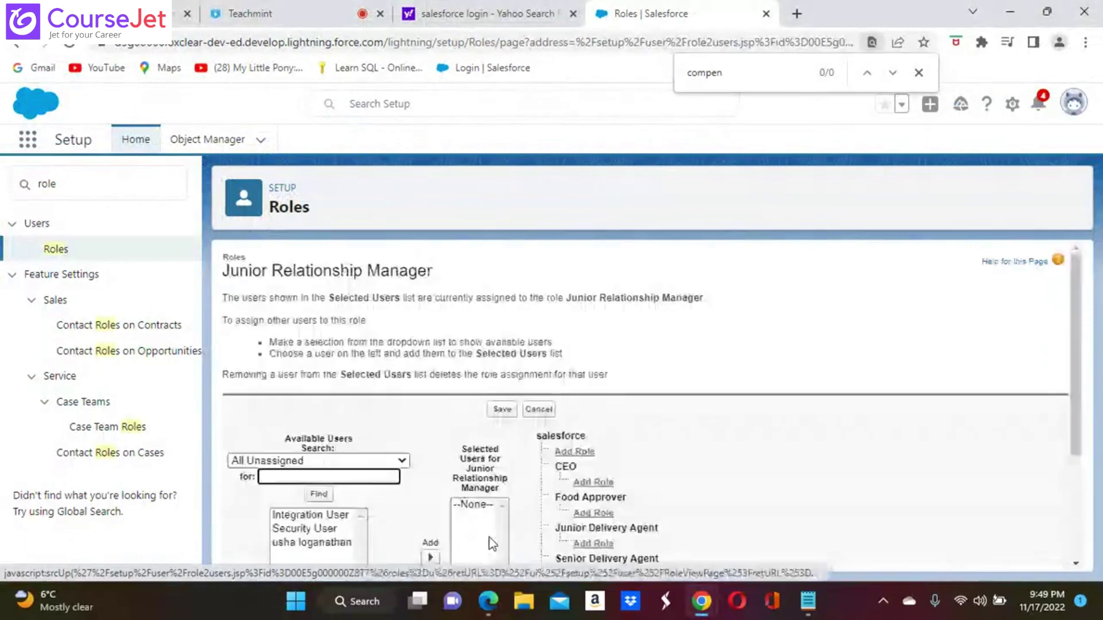
left_click(306, 543)
scroll(310, 554, "down", 2)
left_click(430, 428)
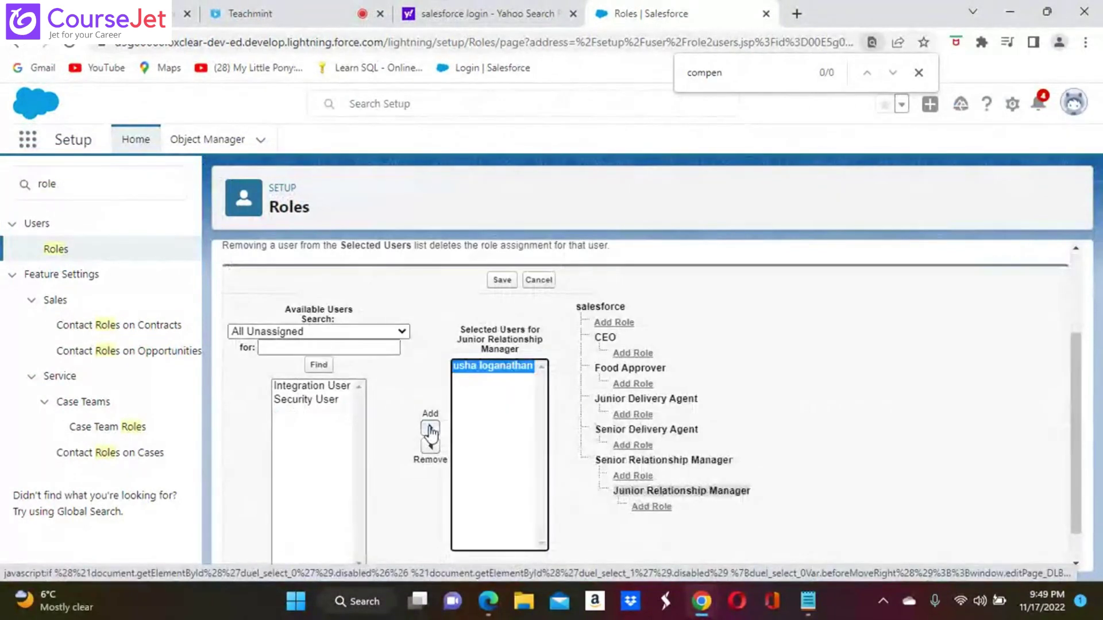
scroll(620, 485, "down", 1)
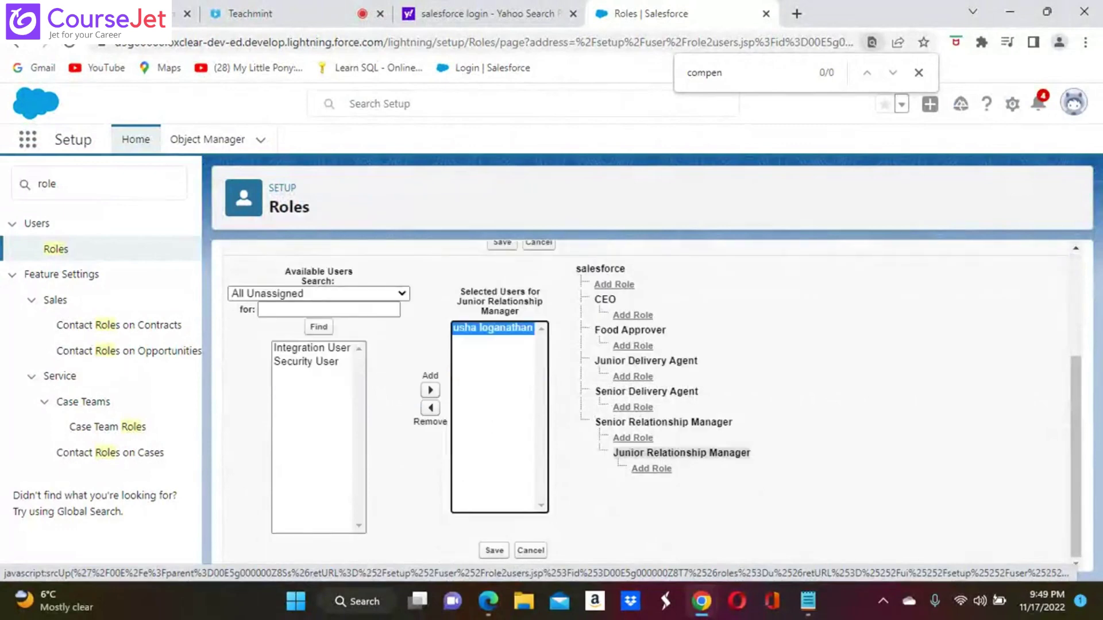
left_click(491, 550)
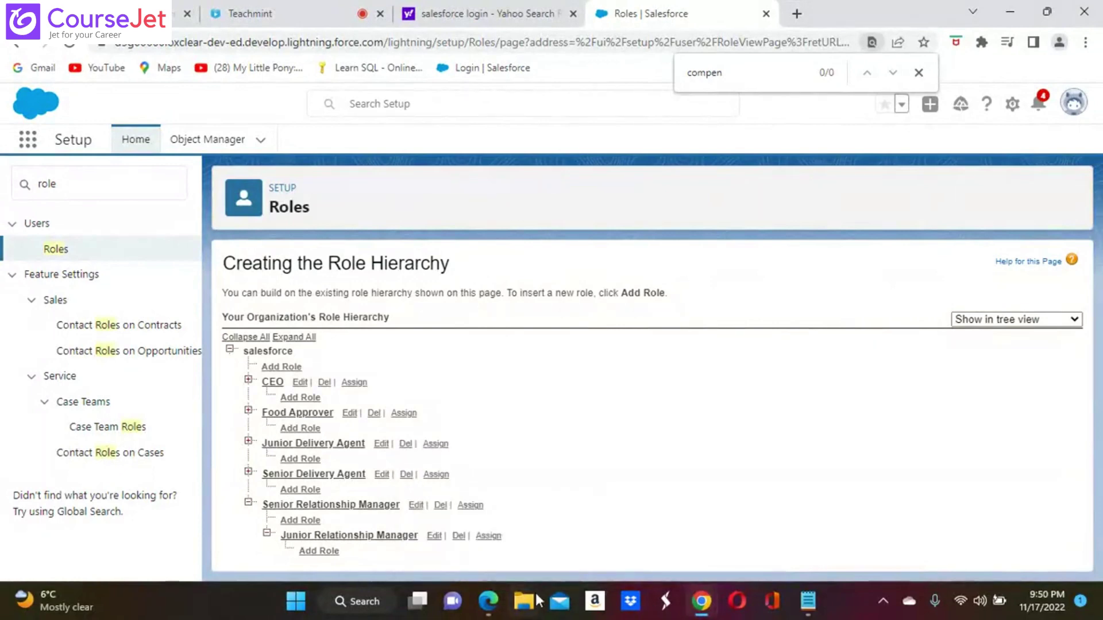
Reload the Bonuses record in the second user's Edge session to recheck its access, and switch back to Salesforce Setup in Chrome.
left_click(487, 602)
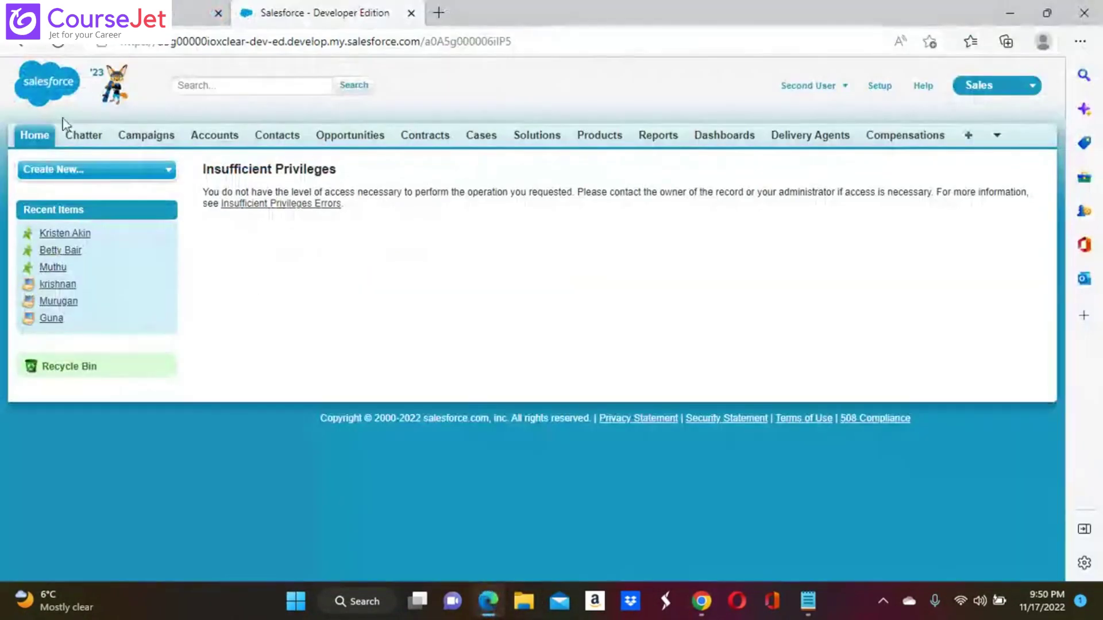
left_click(58, 42)
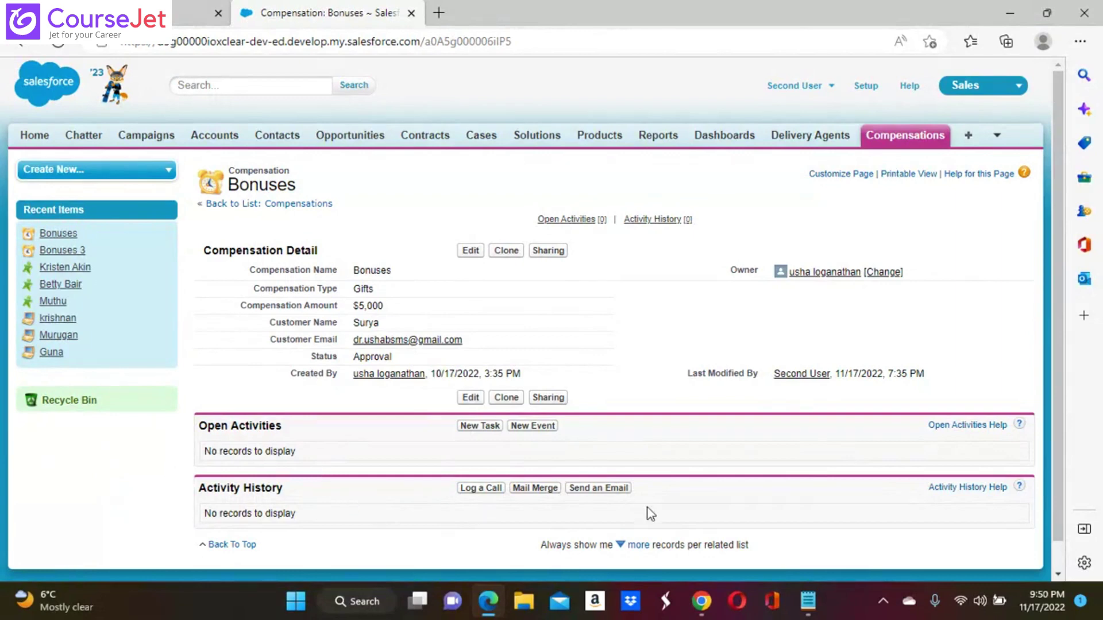
mouse_move(700, 611)
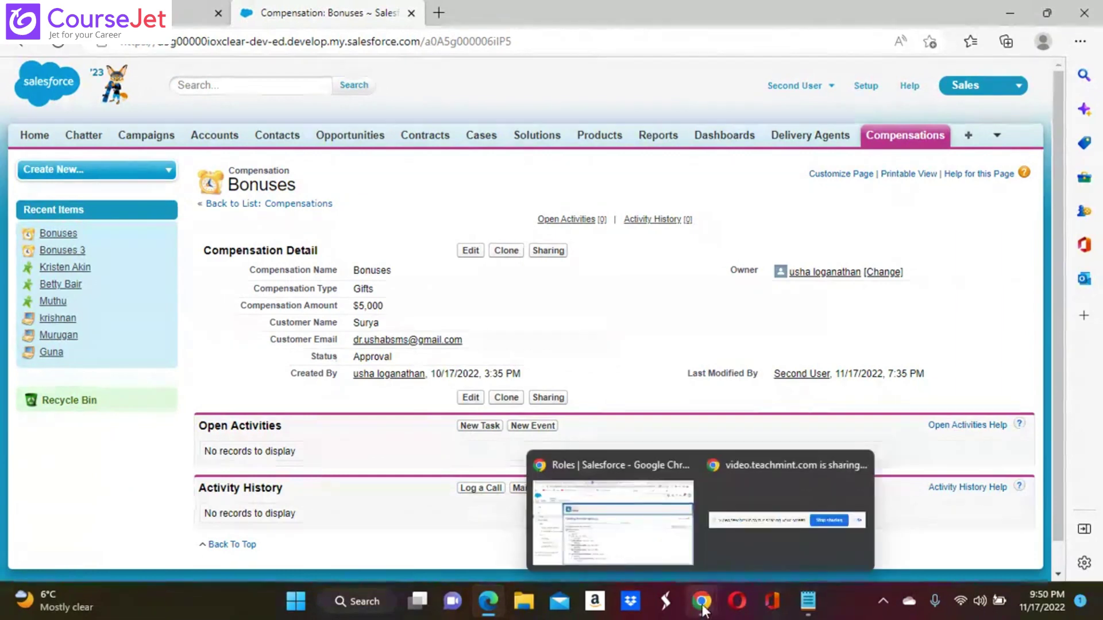
left_click(631, 525)
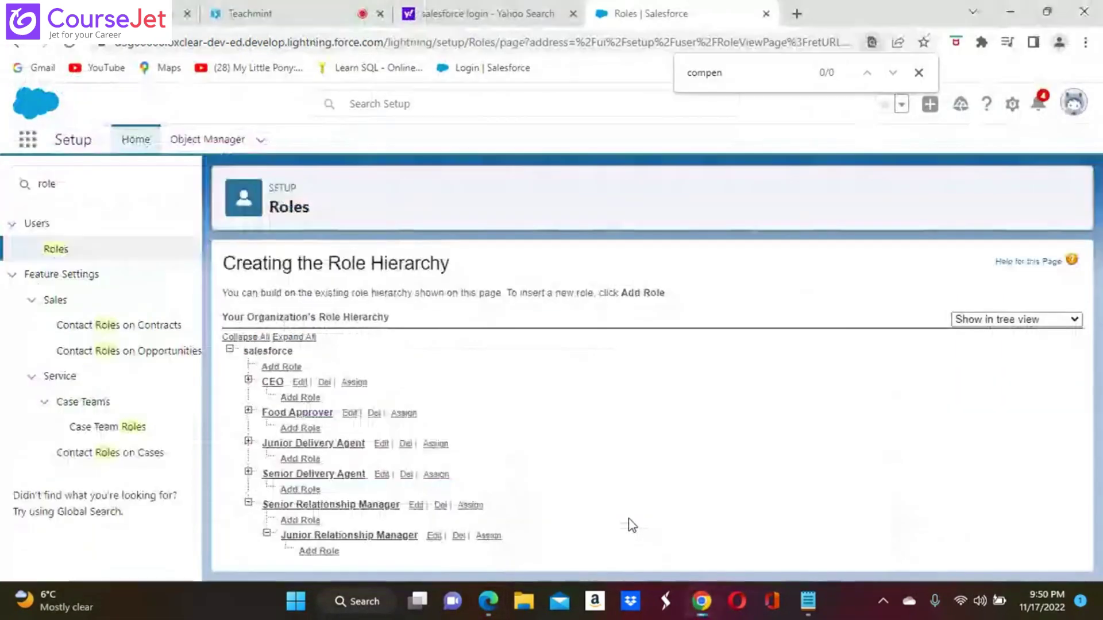
Search Setup for "shar", open Sharing Settings and go to the organization-wide defaults.
left_click(97, 191)
key("BackSpace")
key("BackSpace")
key("BackSpace")
key("BackSpace")
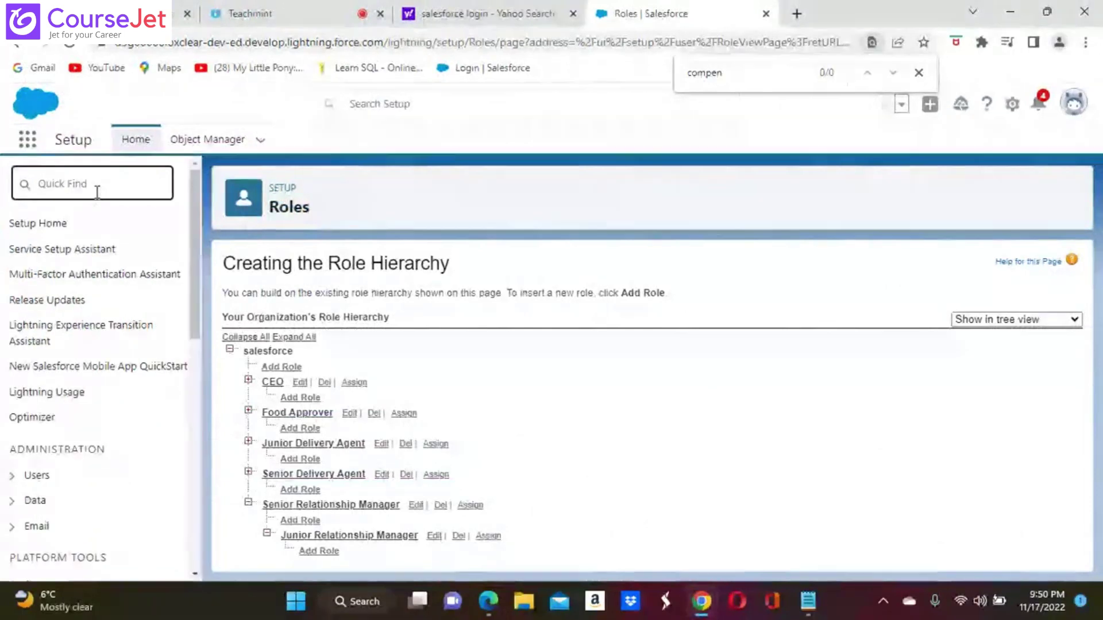
type("shar")
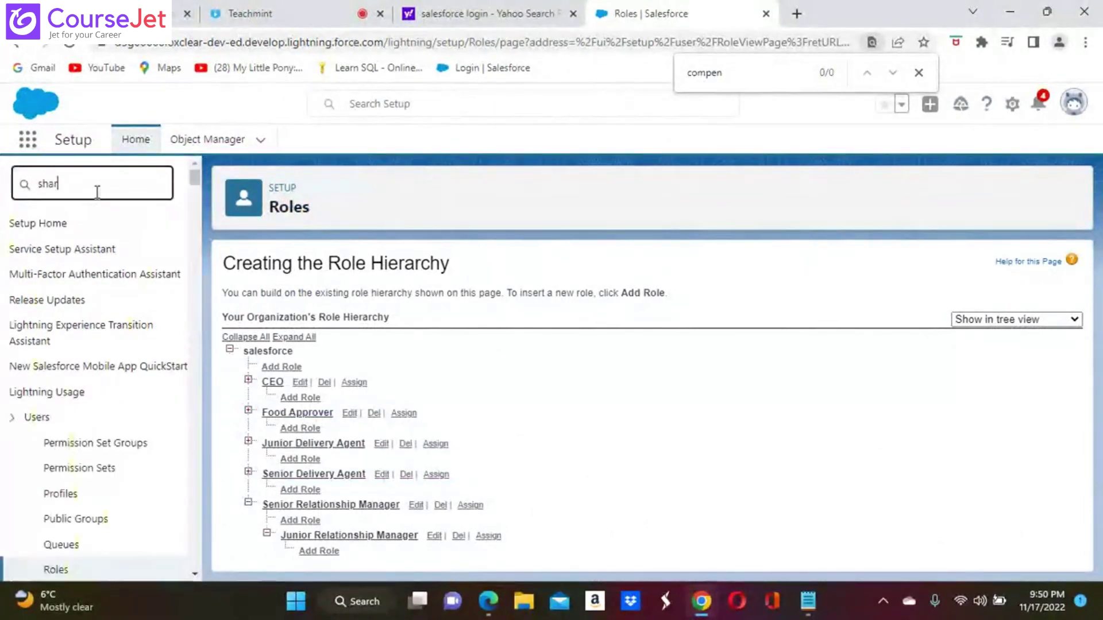
left_click(102, 253)
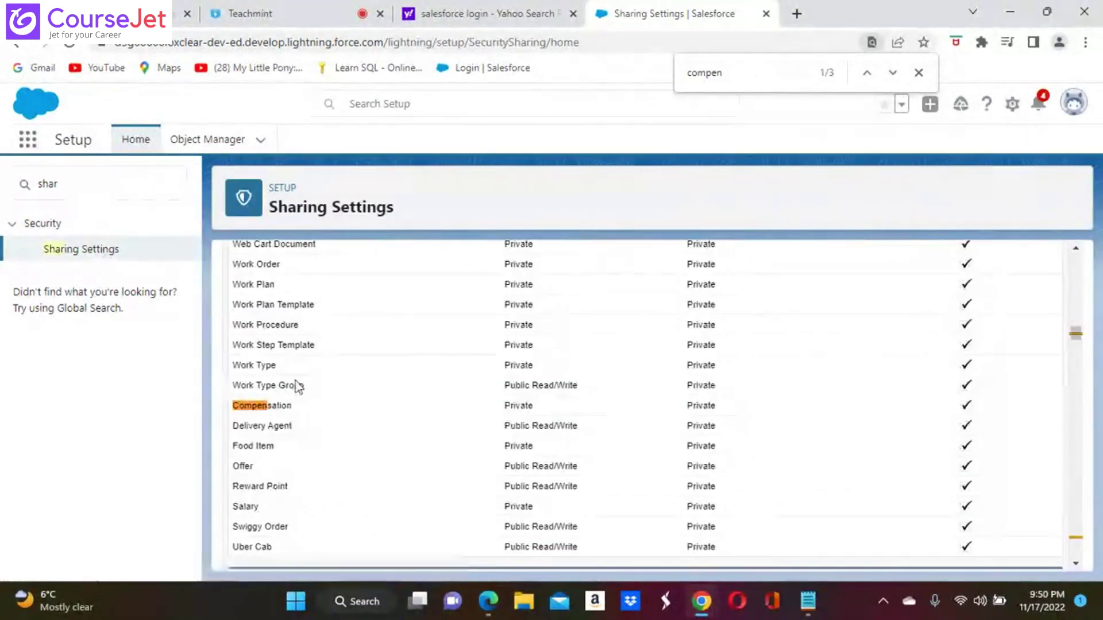
scroll(490, 376, "up", 3)
scroll(482, 400, "up", 15)
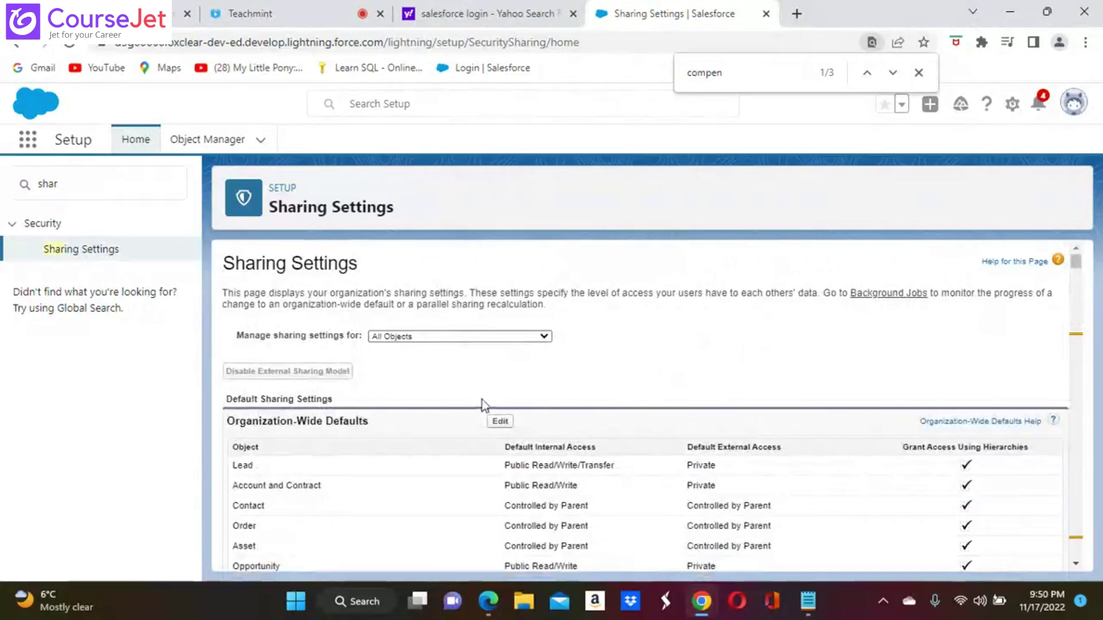
Edit the organization-wide defaults to disable Grant Access Using Hierarchies for the Compensation object, and save.
left_click(502, 422)
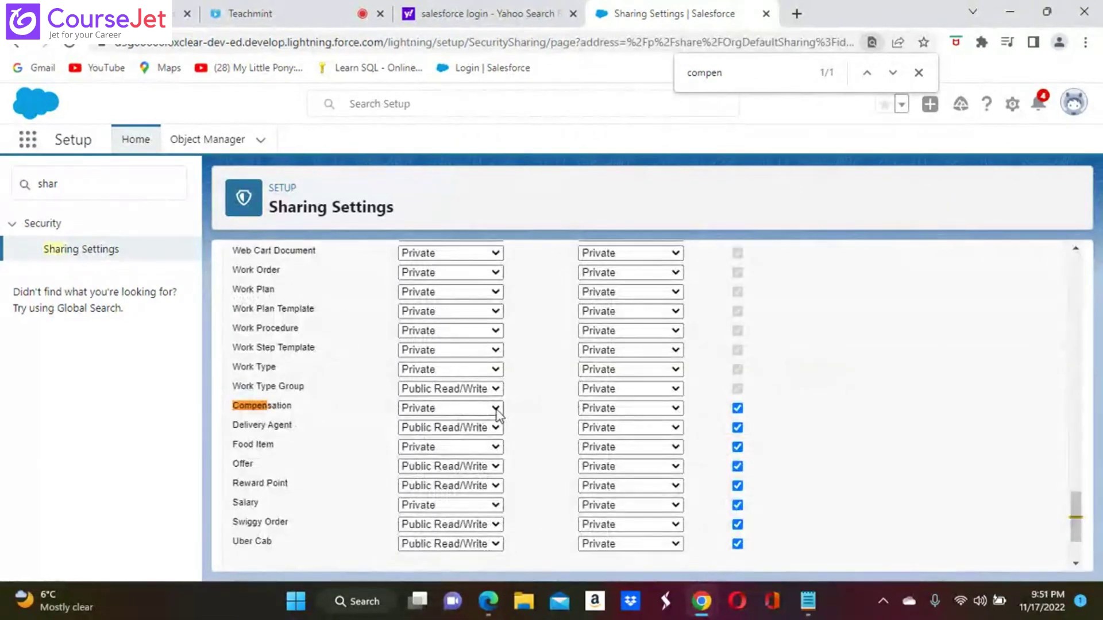
left_click(737, 409)
scroll(808, 450, "up", 20)
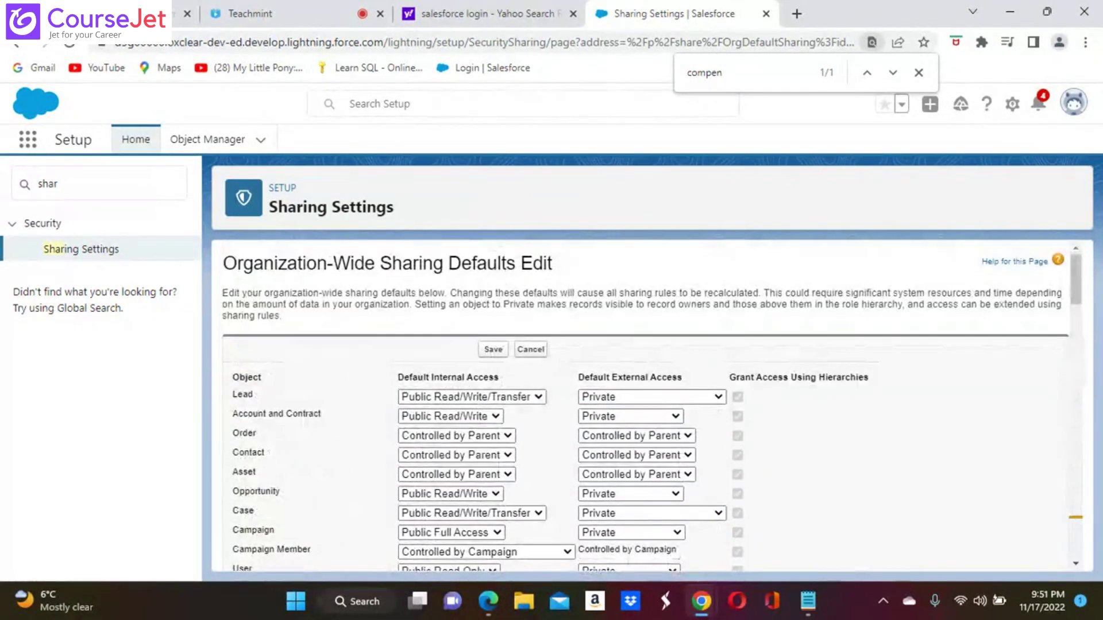
scroll(649, 402, "down", 15)
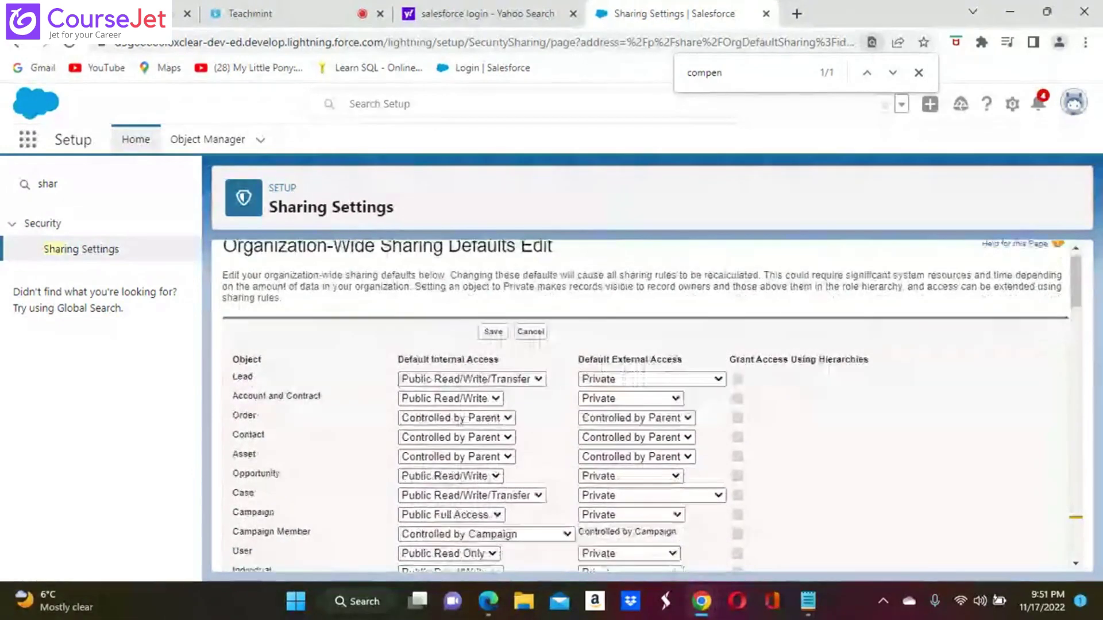
scroll(652, 402, "down", 17)
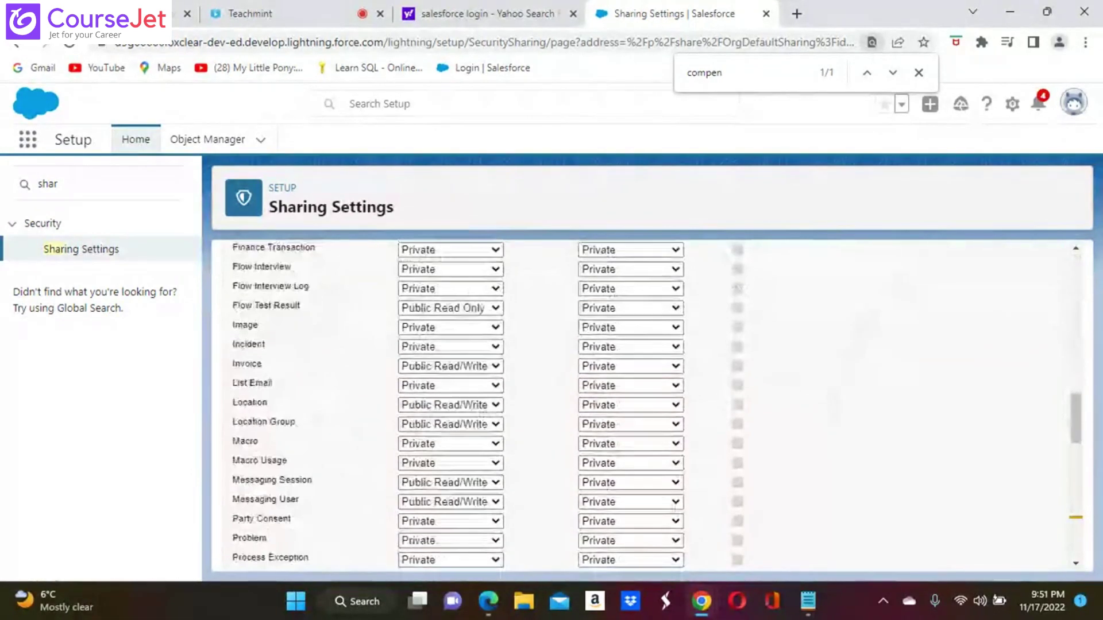
scroll(652, 402, "down", 3)
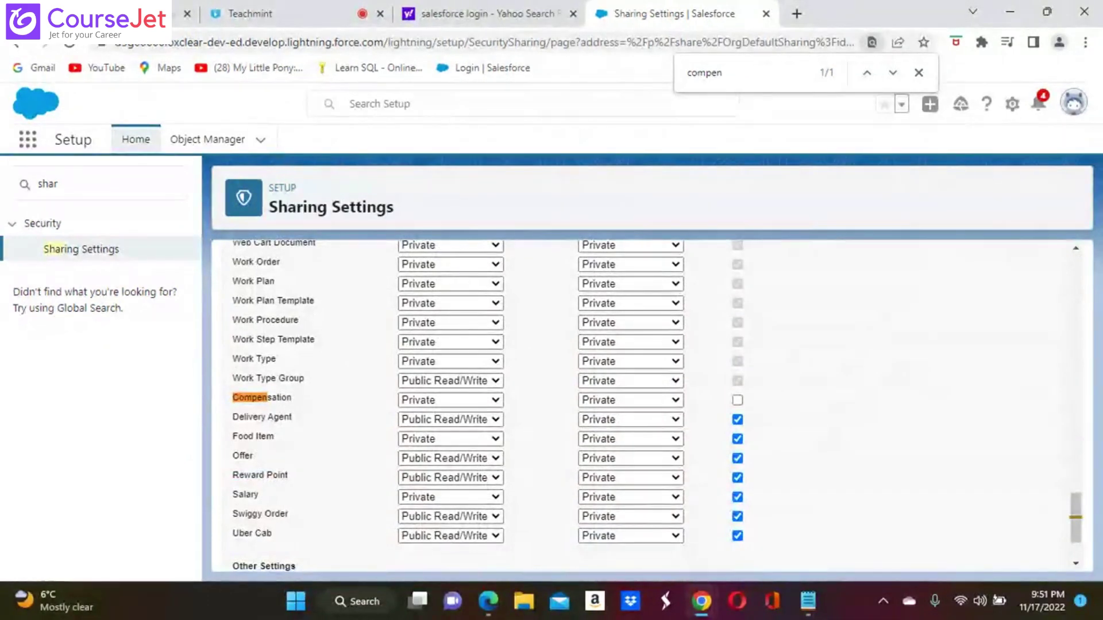
scroll(648, 410, "up", 20)
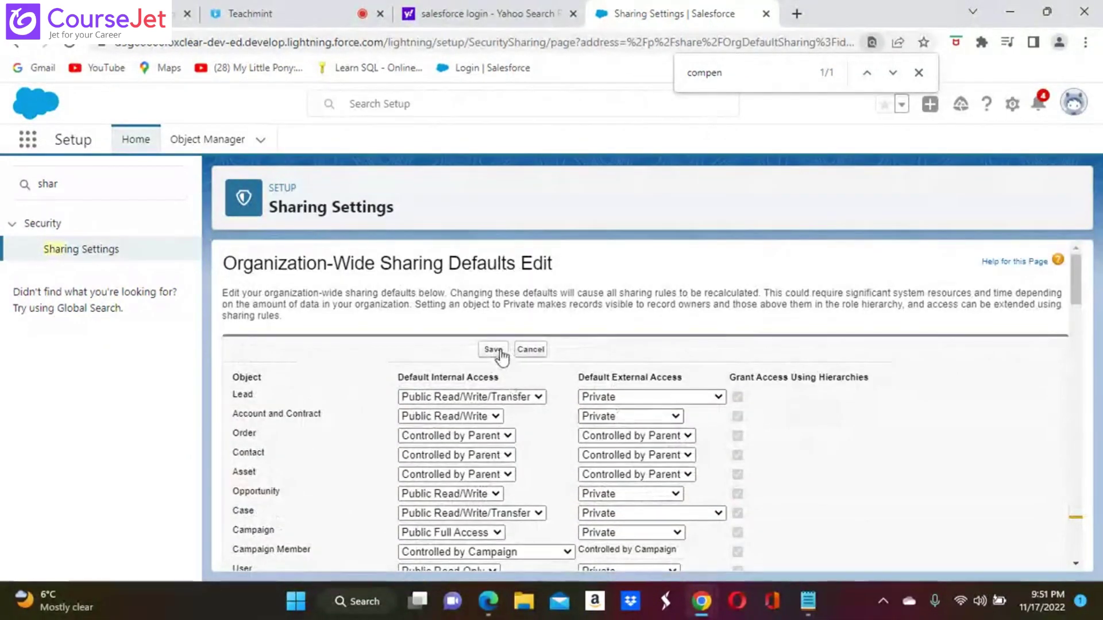
left_click(493, 349)
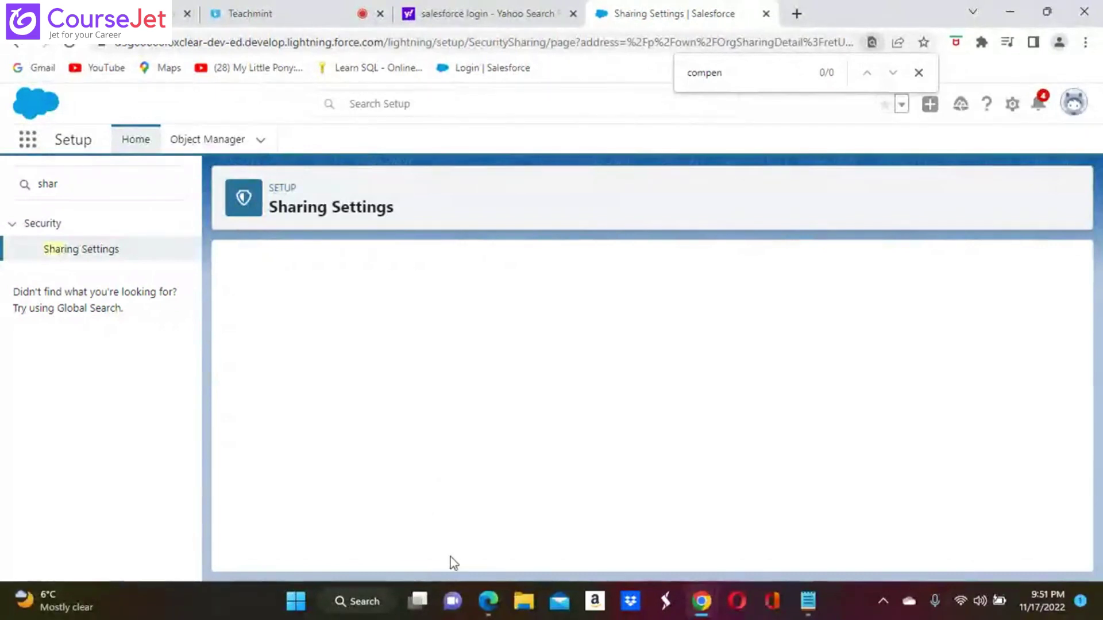
Switch to the second user's Edge session, reload the Bonuses record, and list the records in the All view of Compensations.
mouse_move(490, 610)
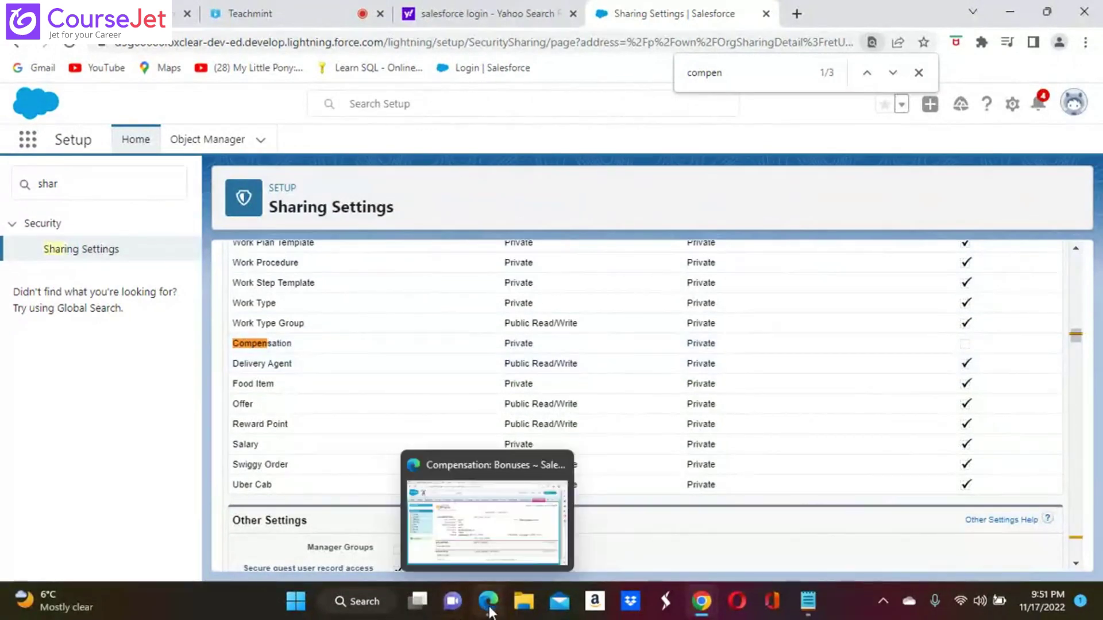
scroll(636, 417, "up", 20)
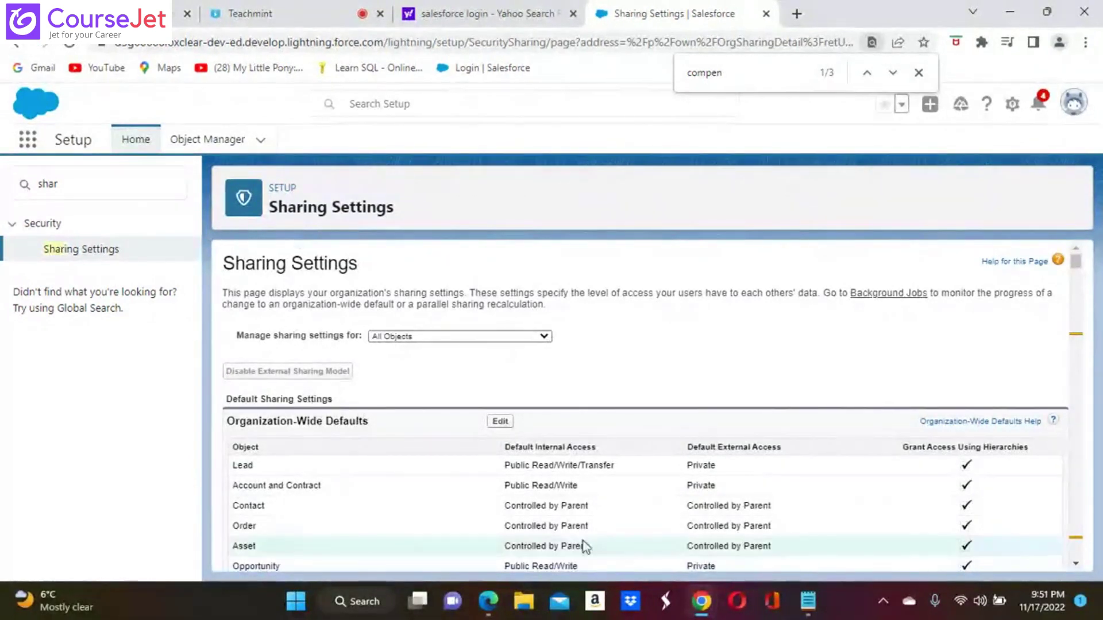
left_click(488, 602)
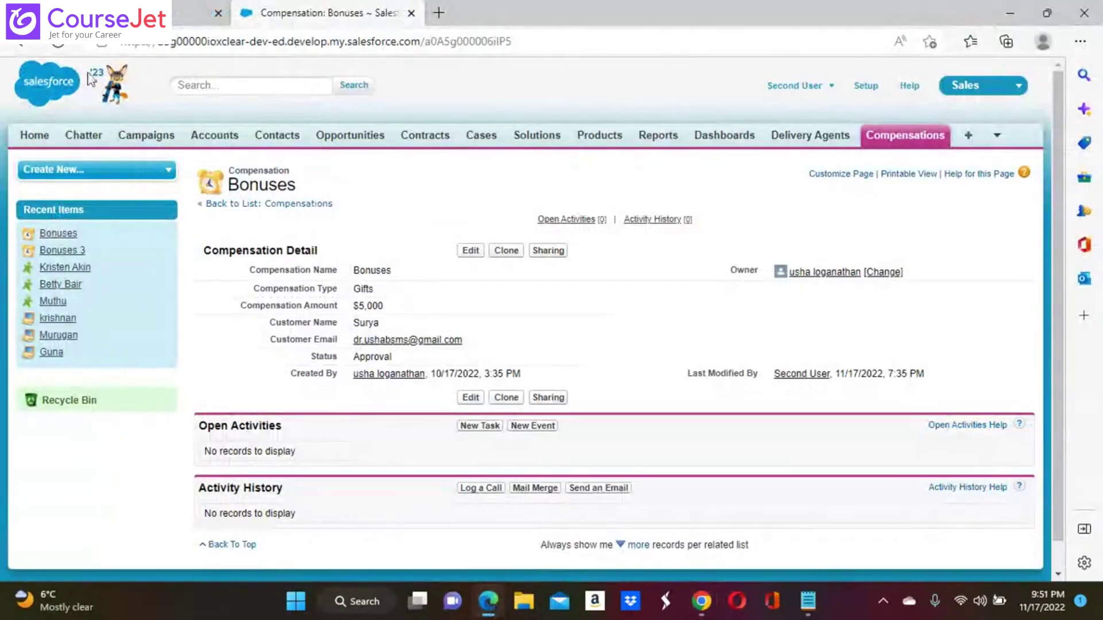
left_click(62, 41)
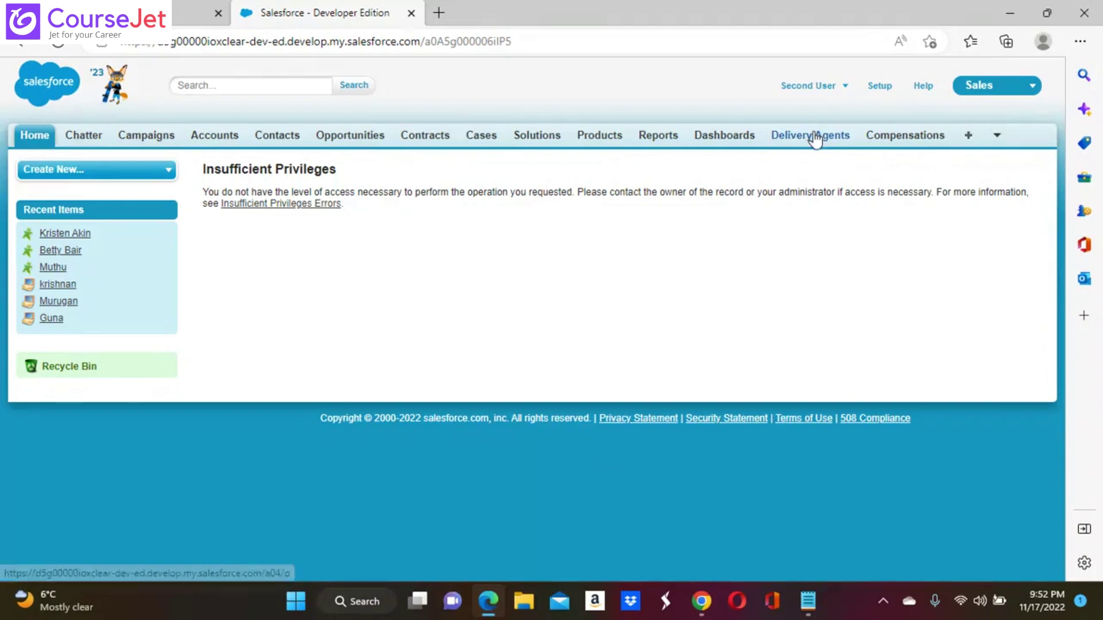
left_click(913, 146)
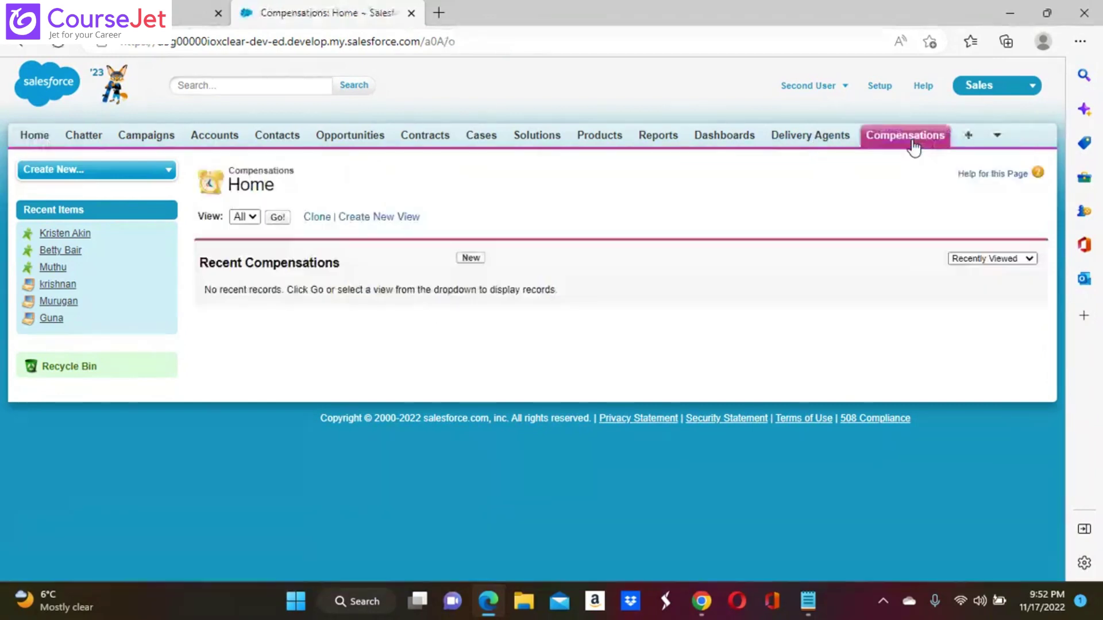
left_click(279, 217)
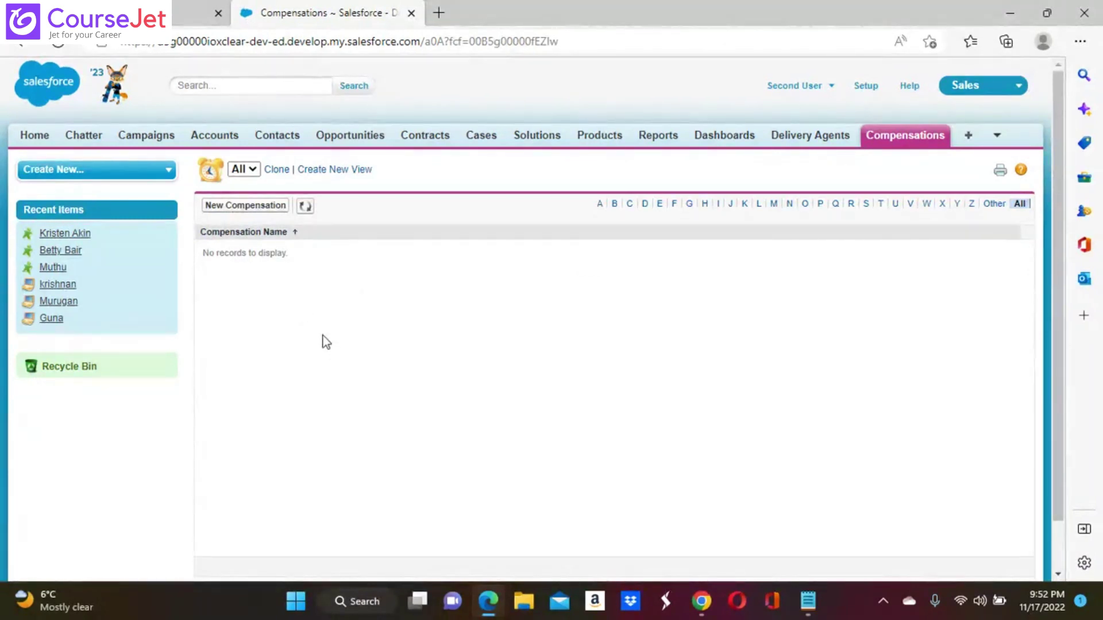
Start a new compensation record as the second user and name it "Bonuses 7".
left_click(239, 208)
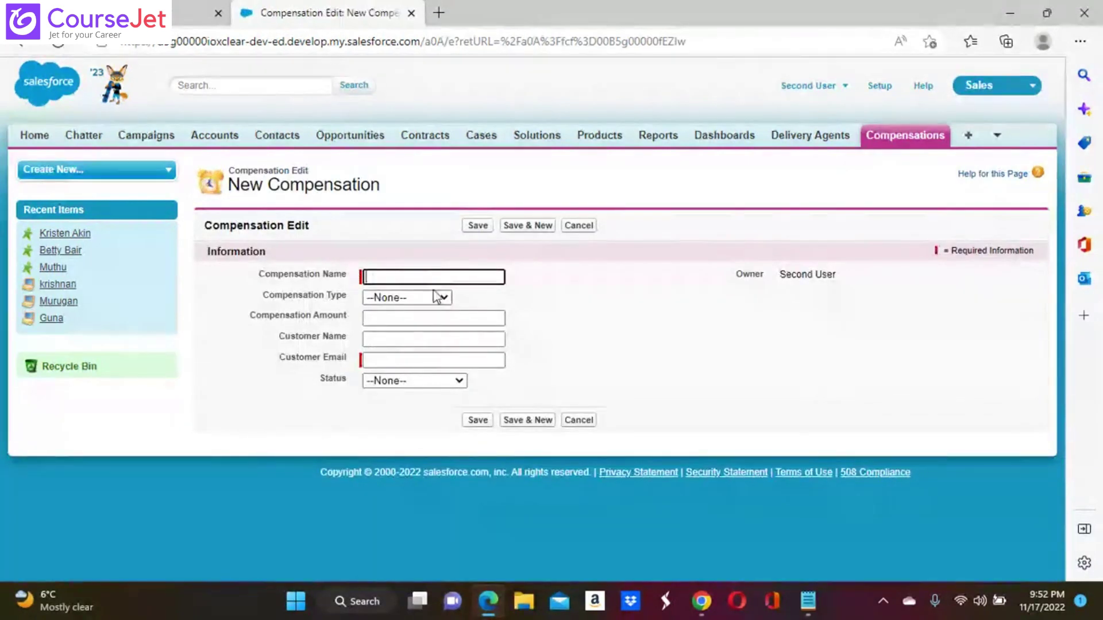
left_click(412, 282)
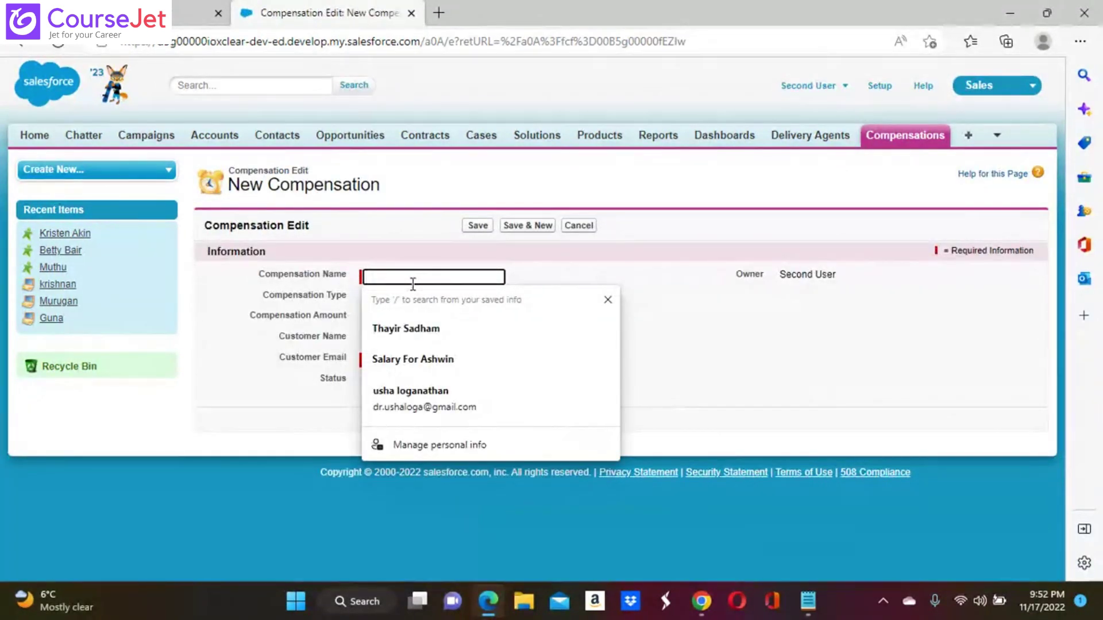
type("BON")
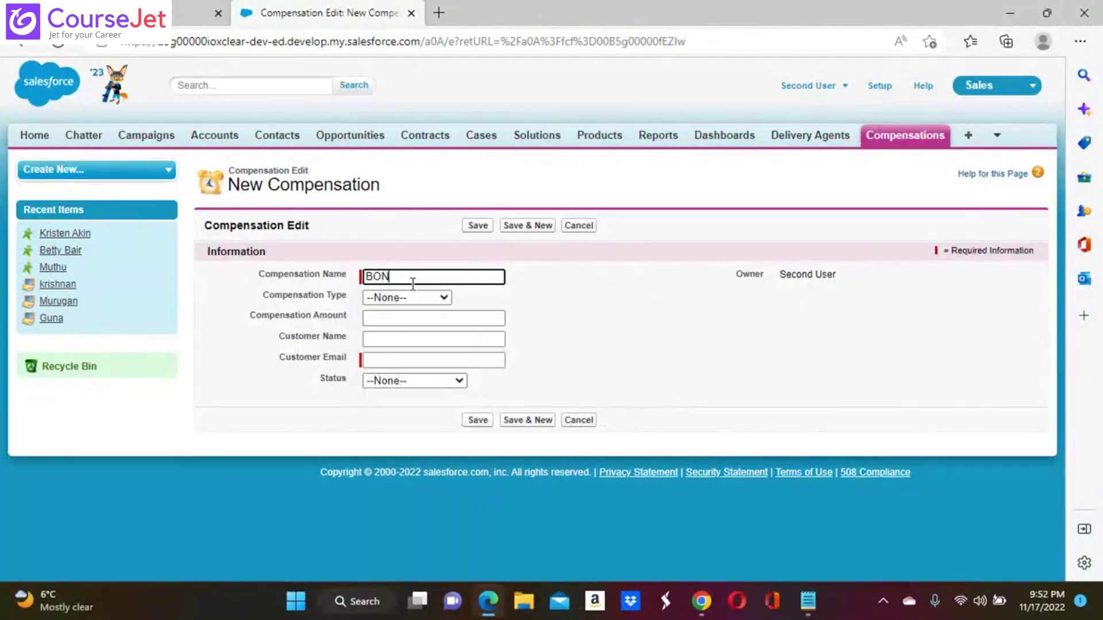
key("BackSpace")
key("BackSpace")
key("BackSpace")
type("Bponu")
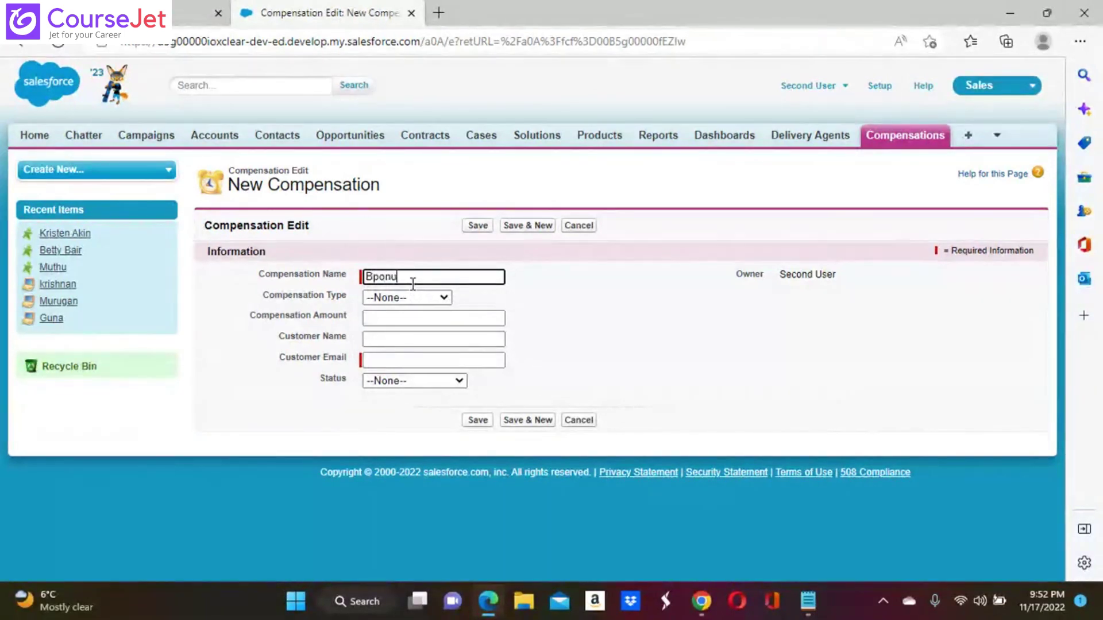
type("ses")
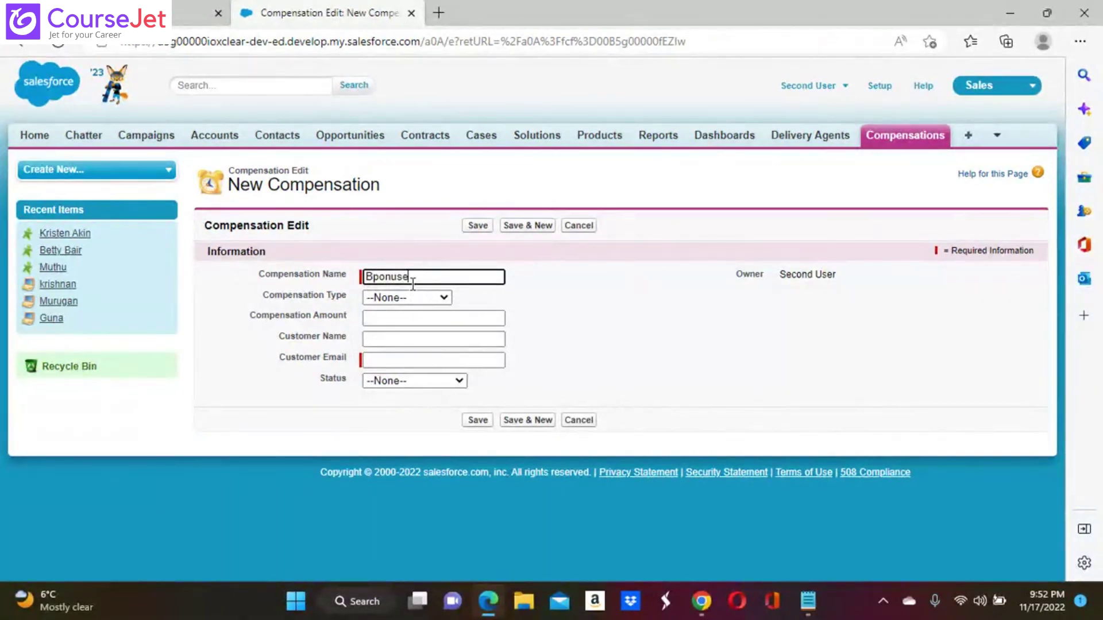
key("BackSpace")
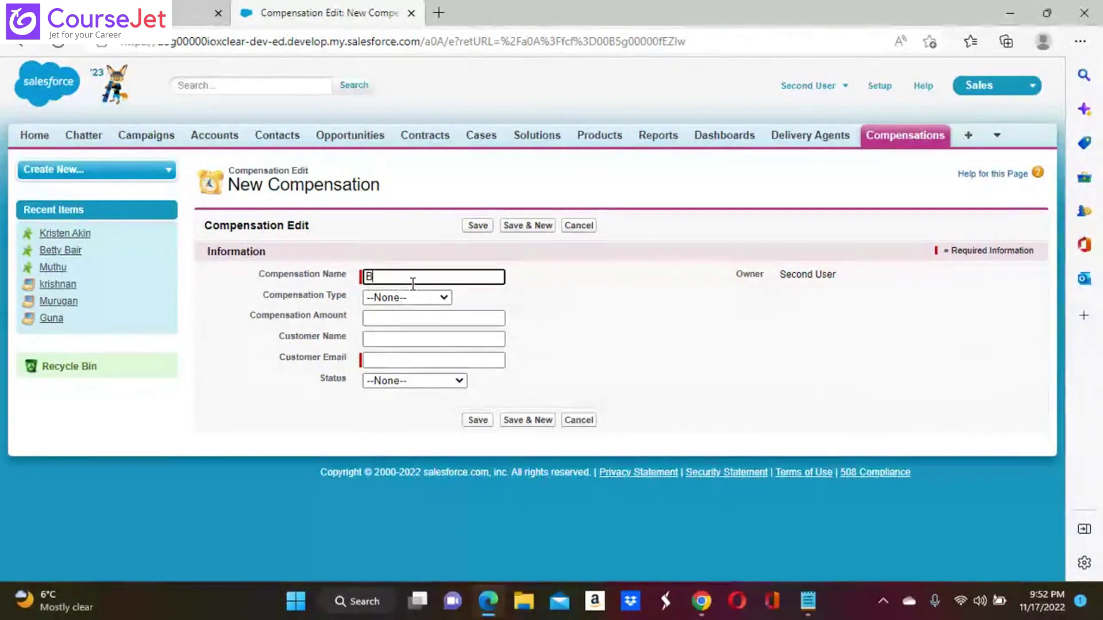
type("onuses 7")
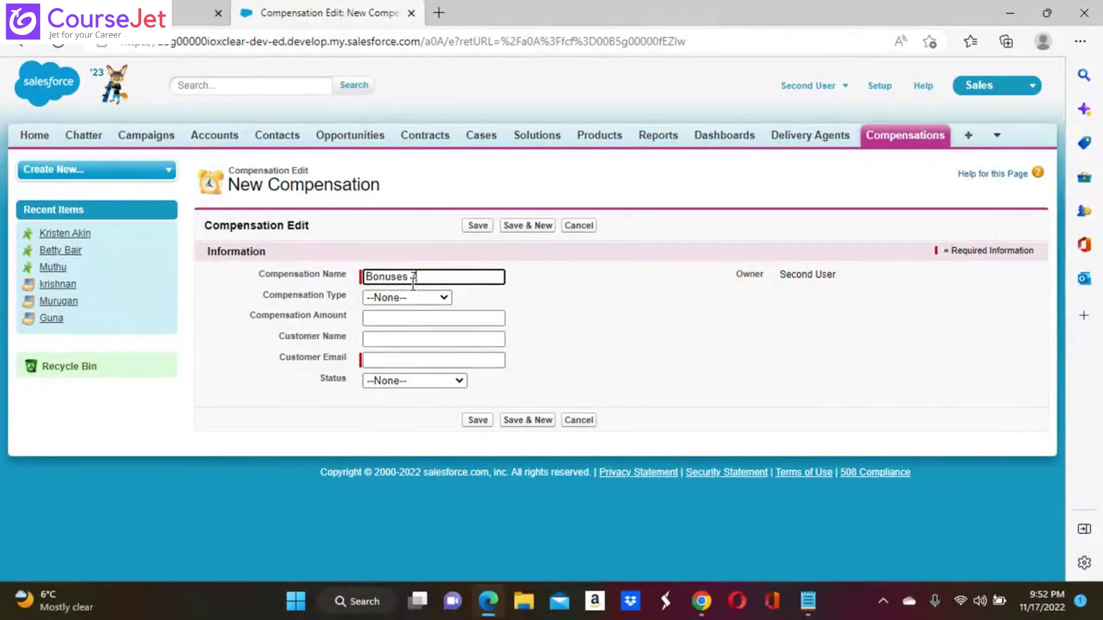
Fill in the customer's name and email from the saved info, save the Bonuses 7 record, and reload its page.
left_click(406, 357)
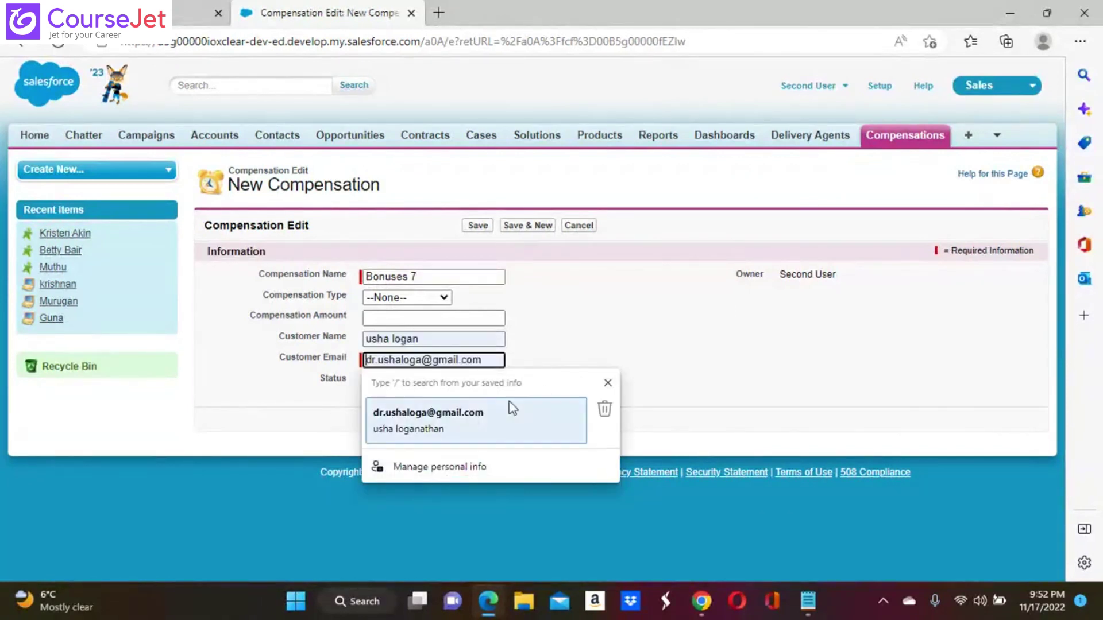
left_click(469, 418)
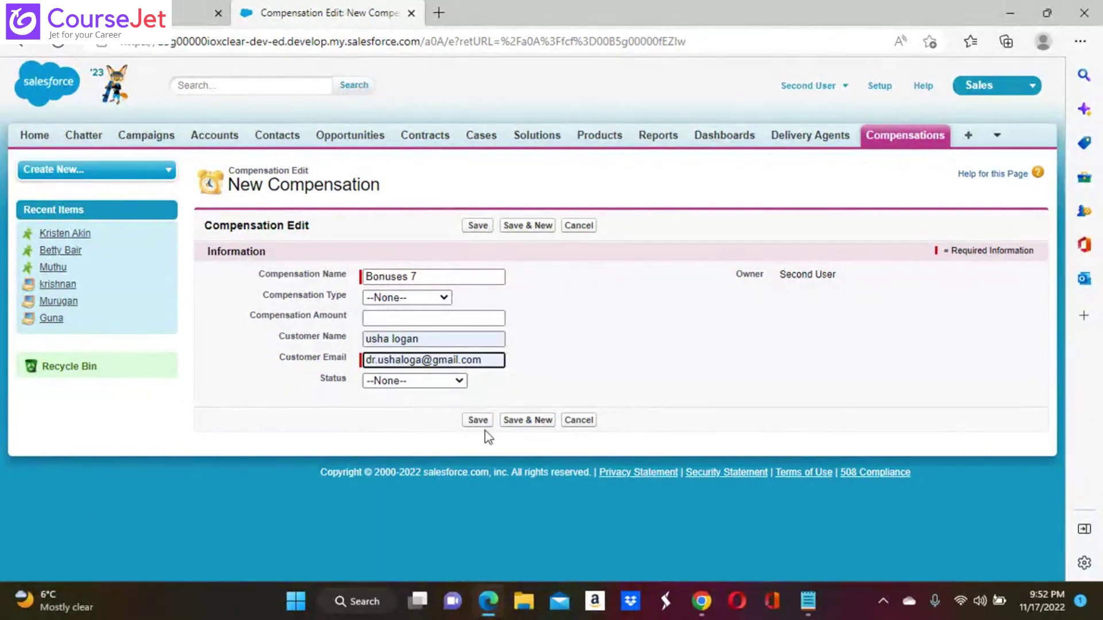
left_click(478, 420)
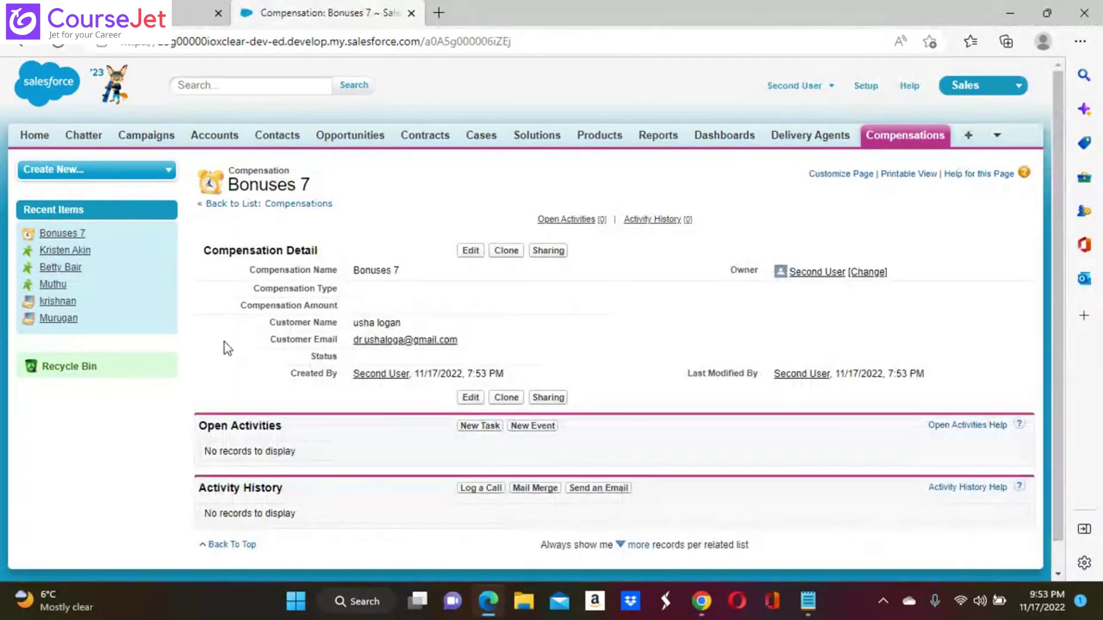
left_click(62, 45)
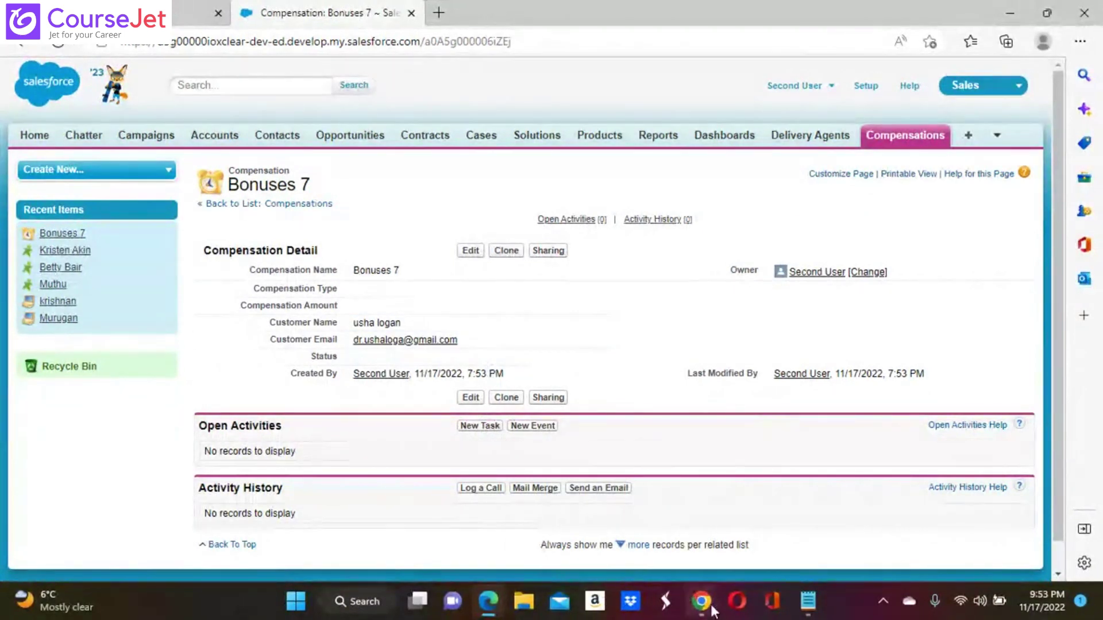
Switch to Salesforce Setup in Chrome, search for "prof", and open the Compensation Allocation profile from Profiles.
mouse_move(701, 602)
left_click(632, 536)
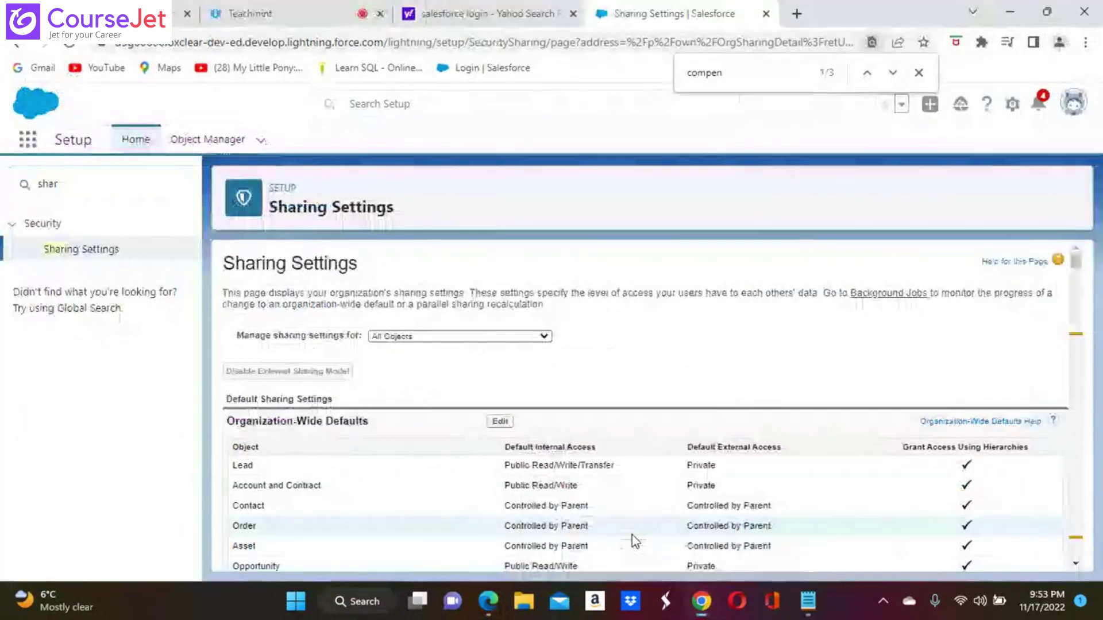
left_click(93, 183)
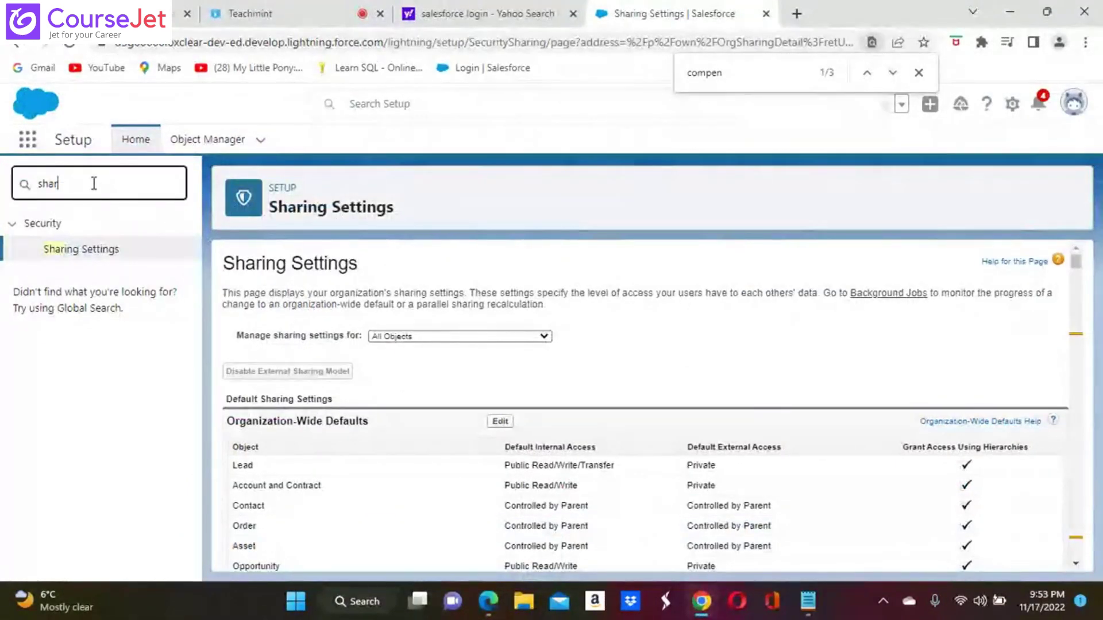
key("BackSpace")
key("BackSpace")
key("BackSpace")
key("BackSpace")
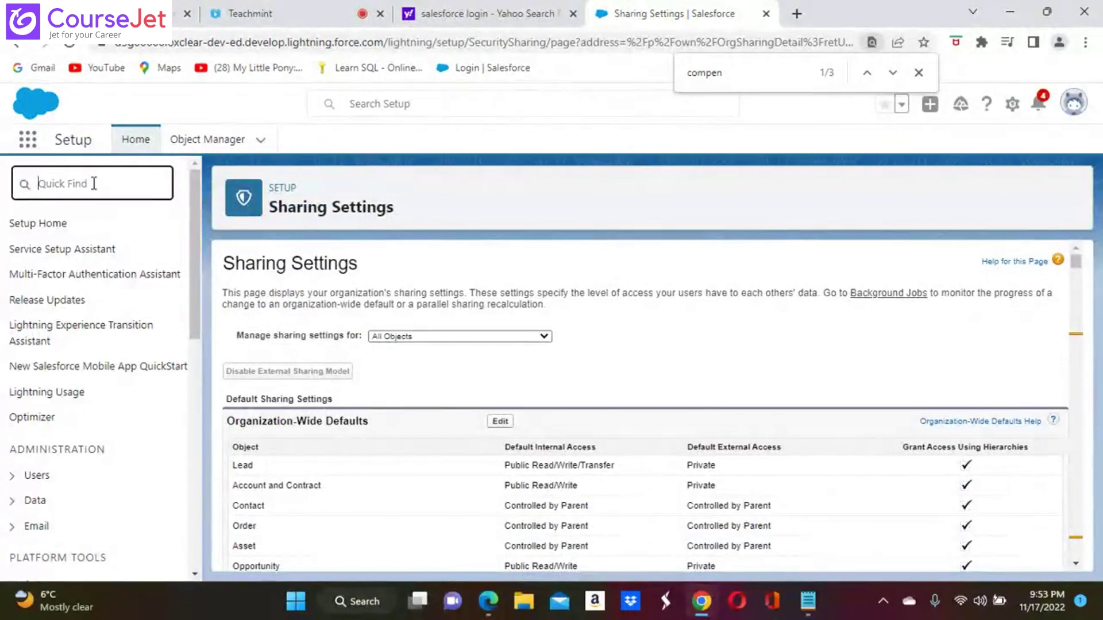
type("prof")
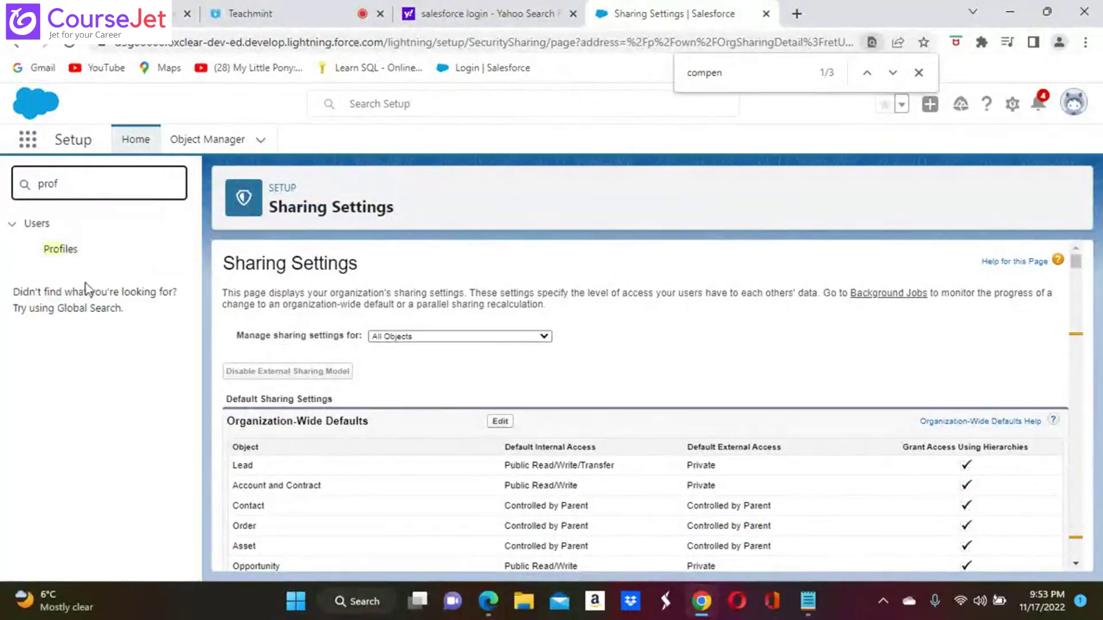
left_click(61, 249)
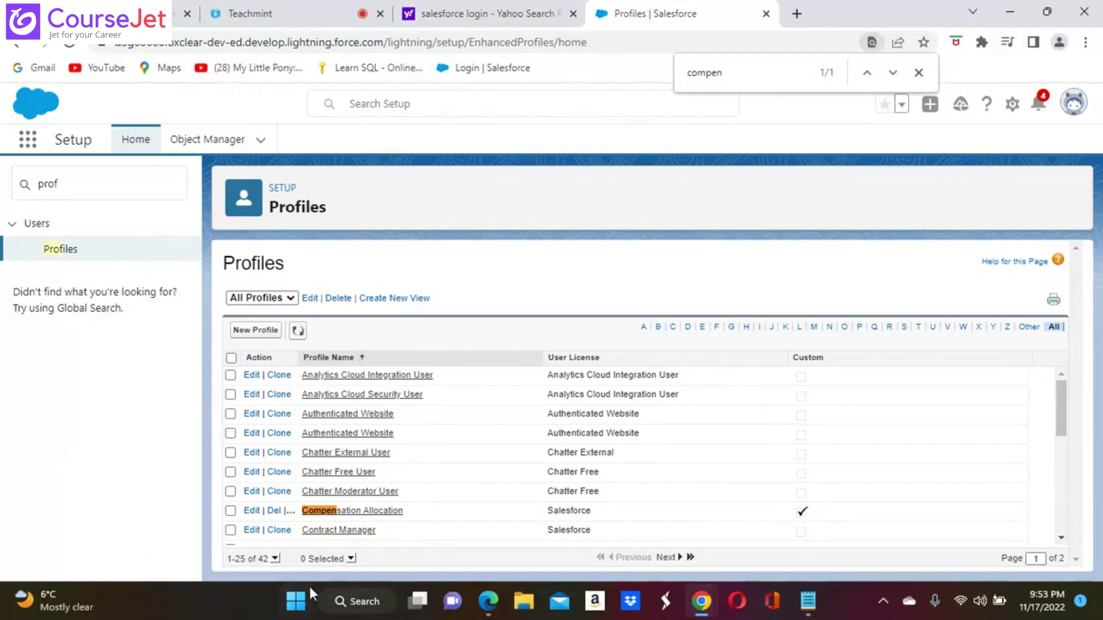
left_click(384, 511)
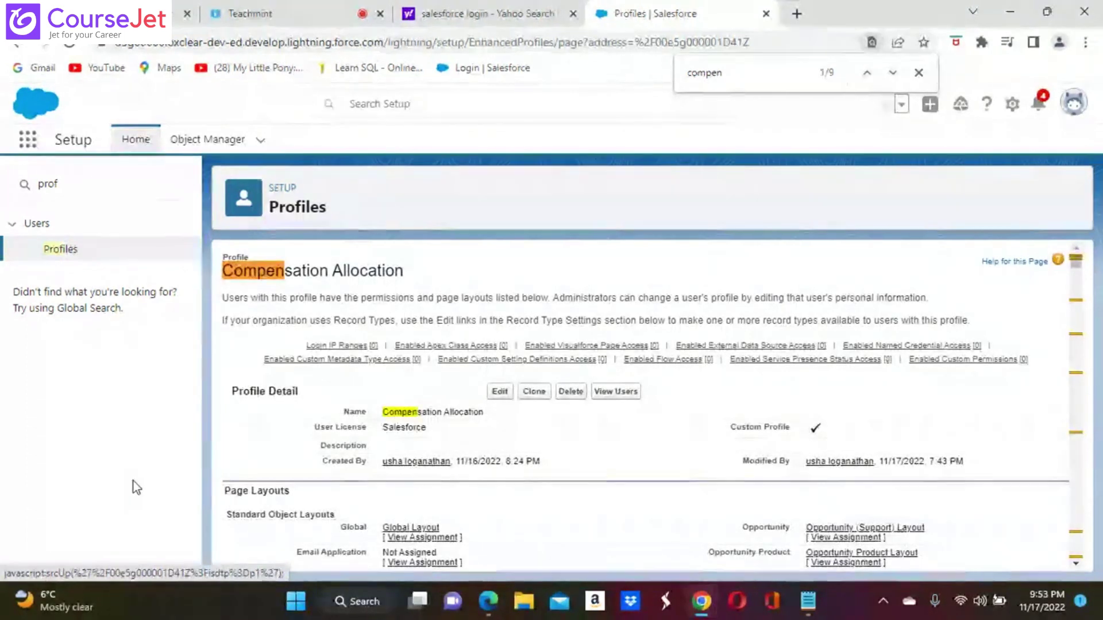
Edit the Compensation Allocation profile to remove Create and Edit access on the Compensations custom object, leaving only Read, and save.
left_click(498, 393)
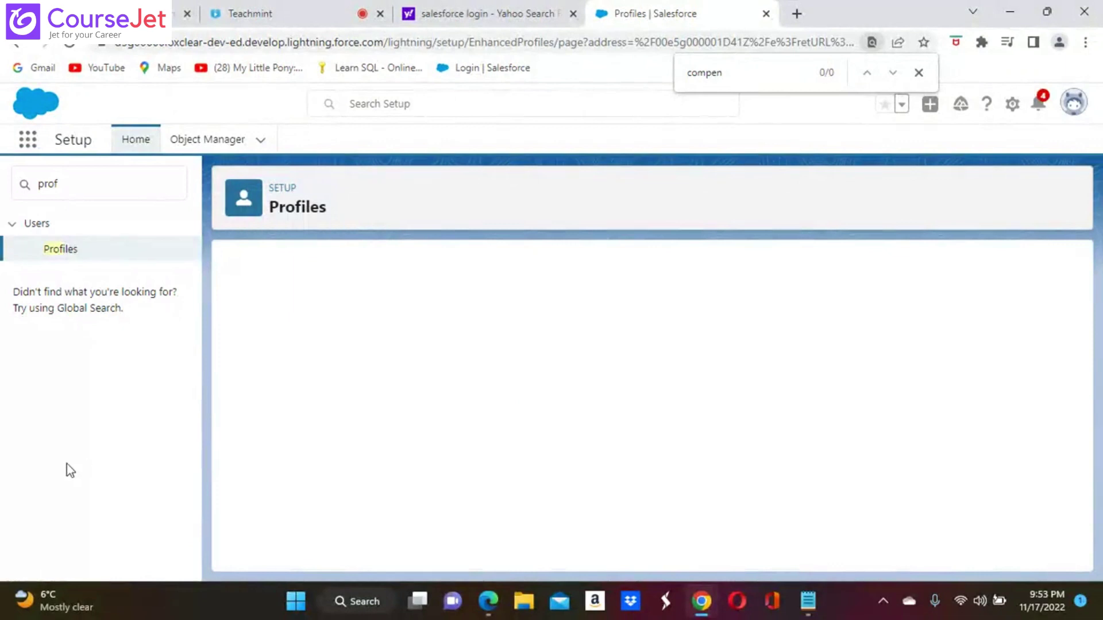
scroll(646, 406, "down", 8)
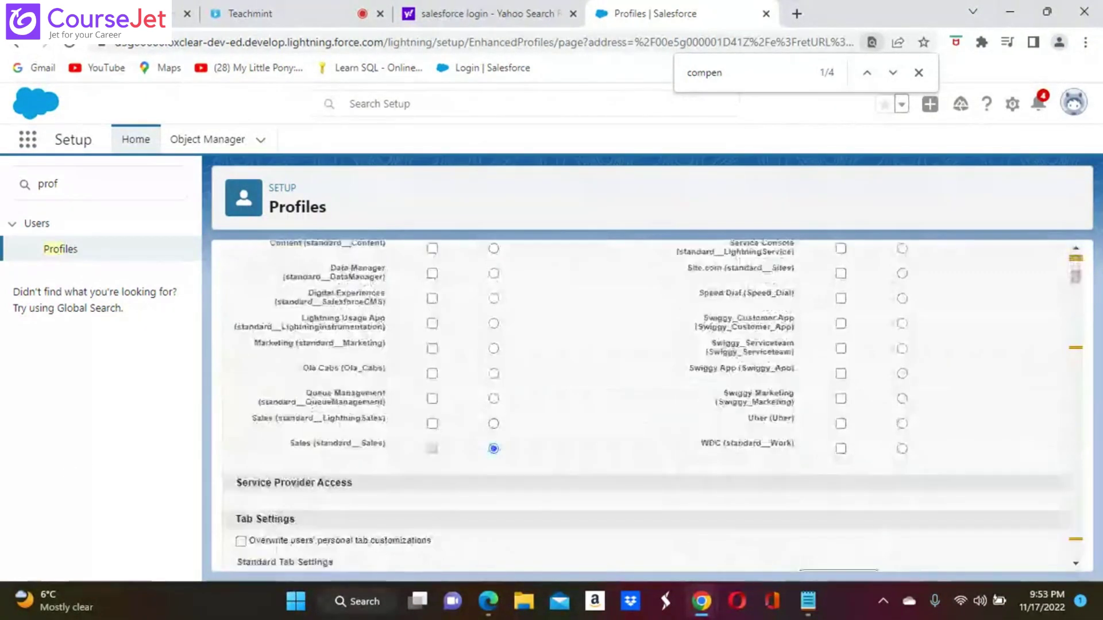
scroll(646, 405, "up", 2)
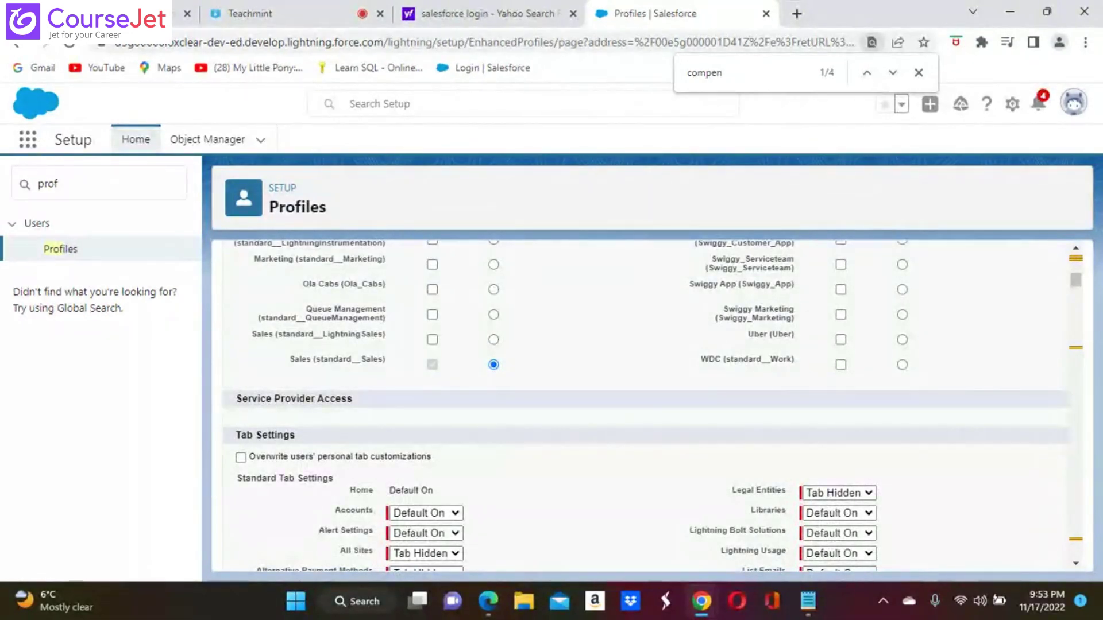
scroll(646, 406, "down", 10)
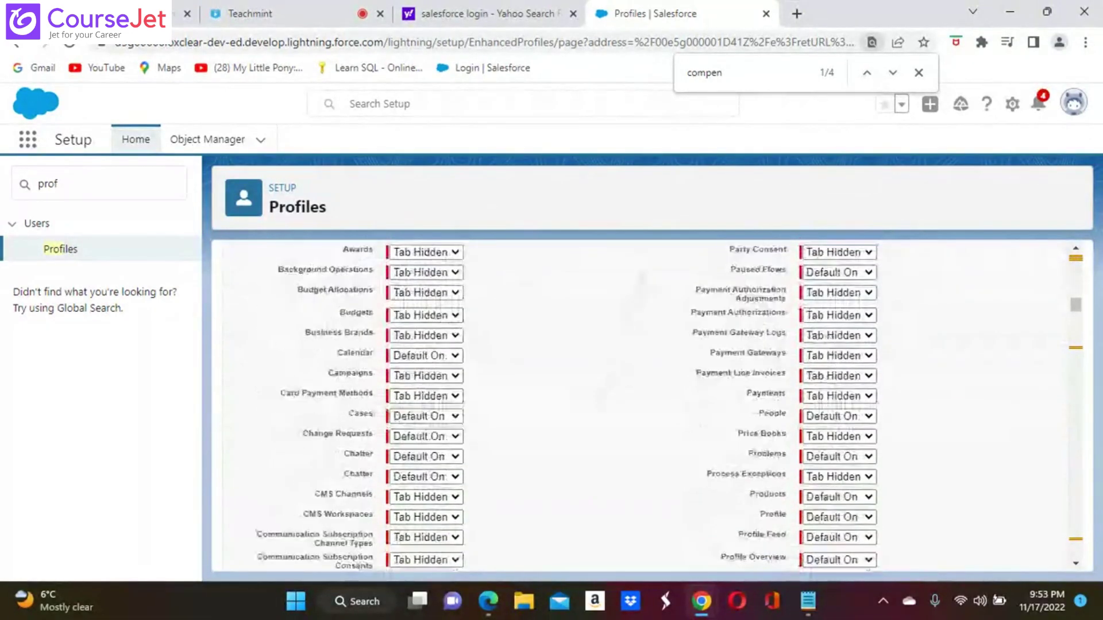
scroll(646, 406, "down", 15)
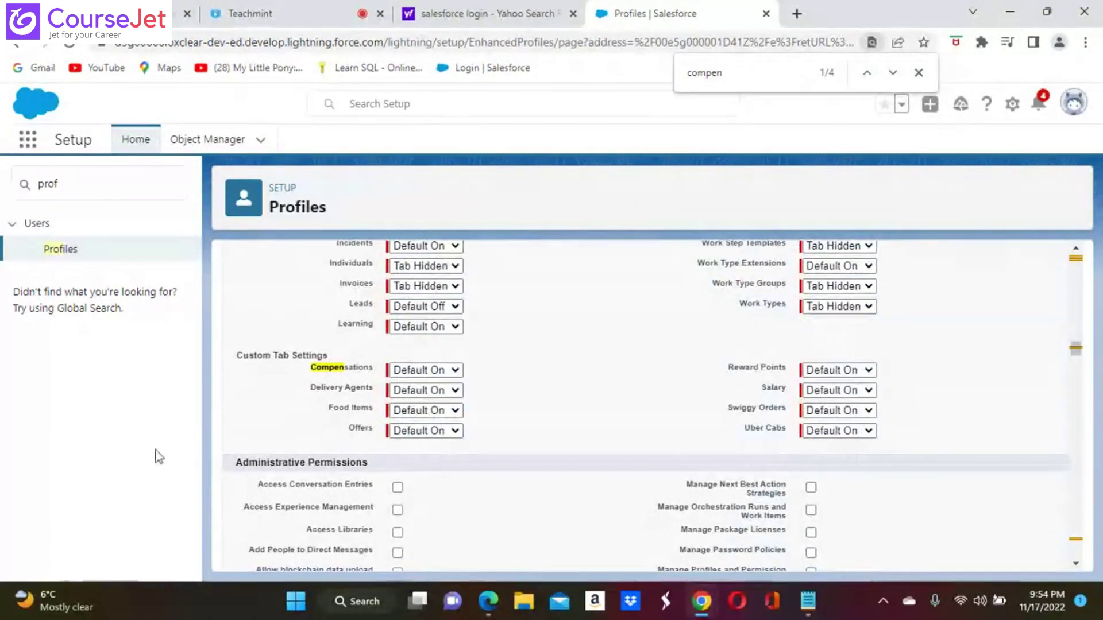
scroll(646, 406, "down", 5)
scroll(646, 405, "down", 15)
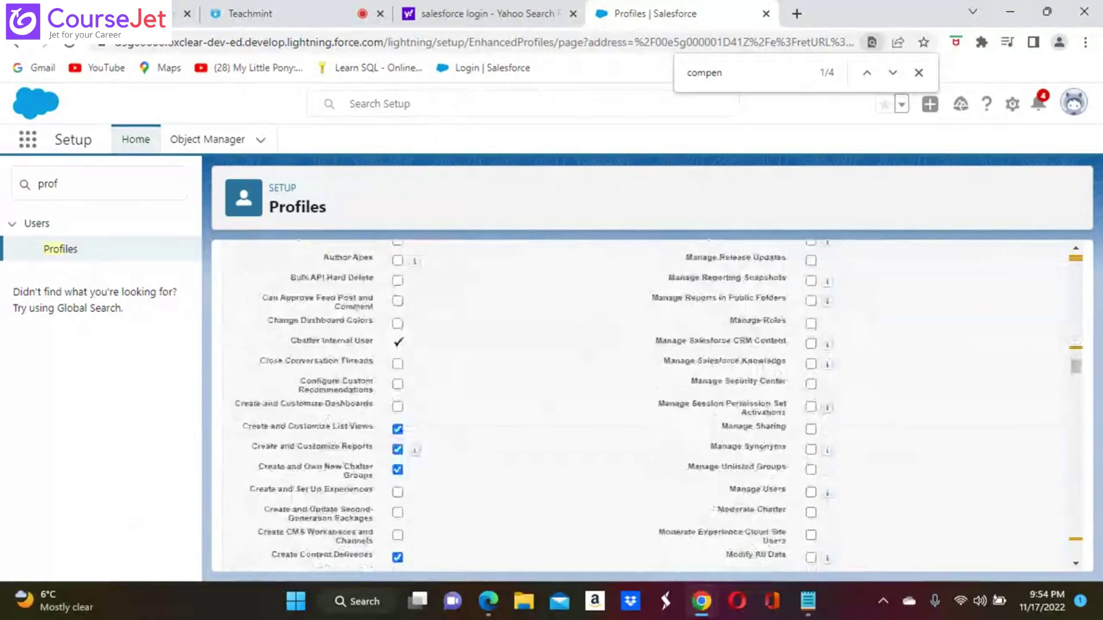
scroll(646, 405, "down", 15)
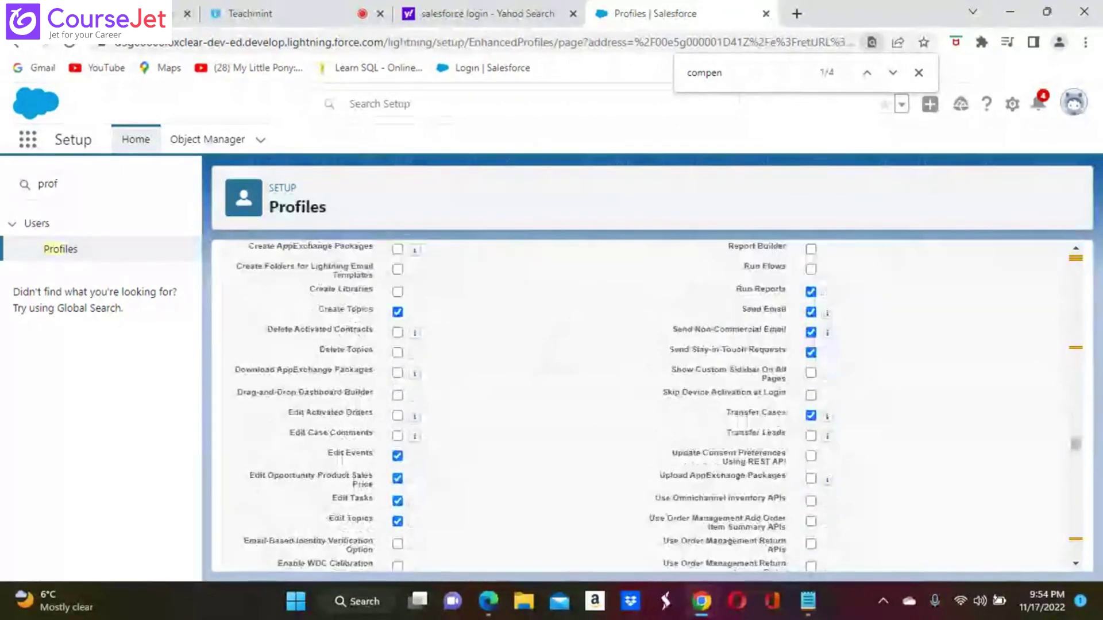
scroll(646, 405, "down", 15)
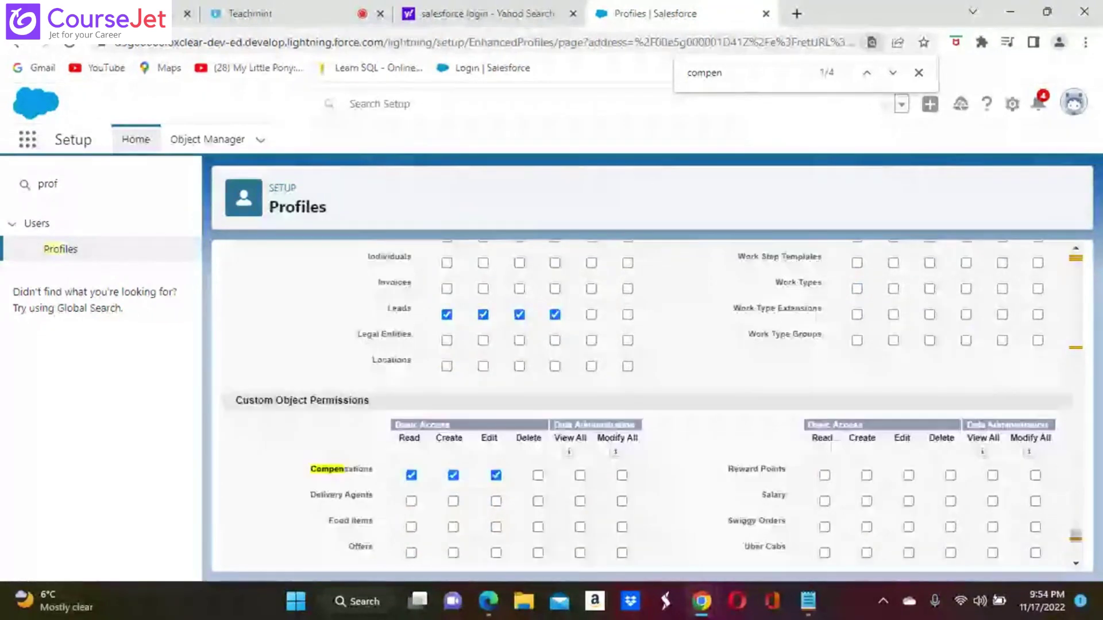
scroll(646, 405, "down", 1)
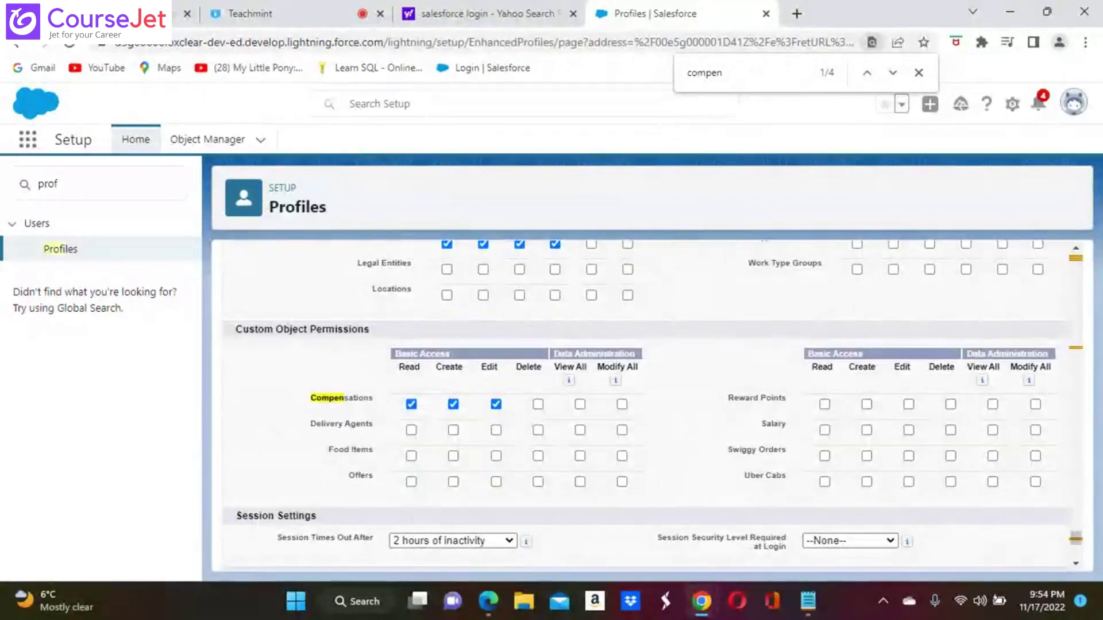
left_click(453, 405)
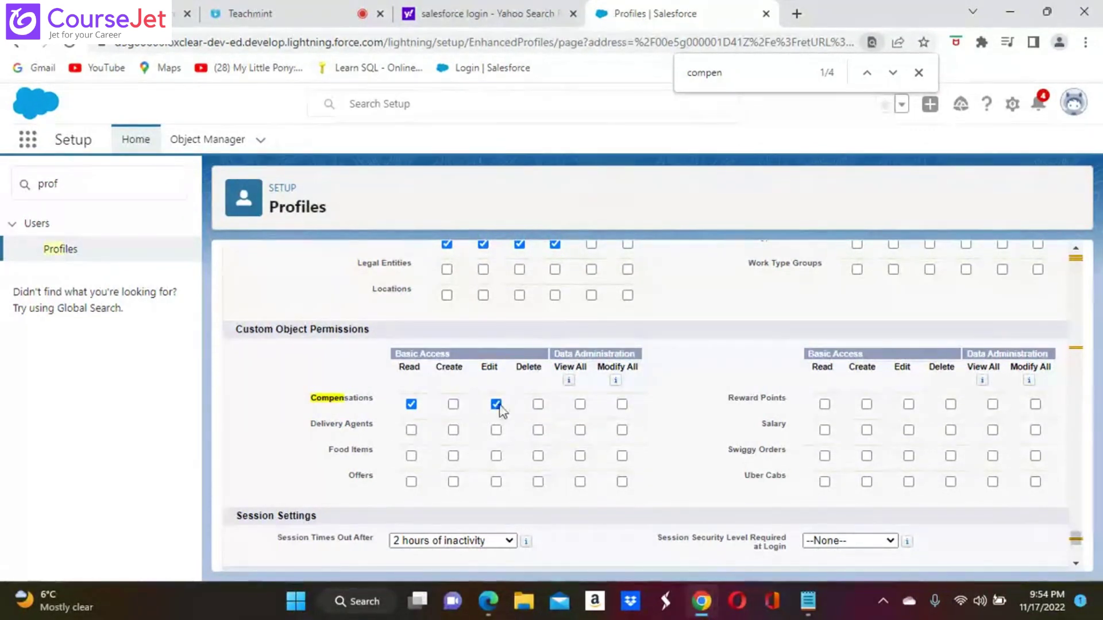
left_click(496, 406)
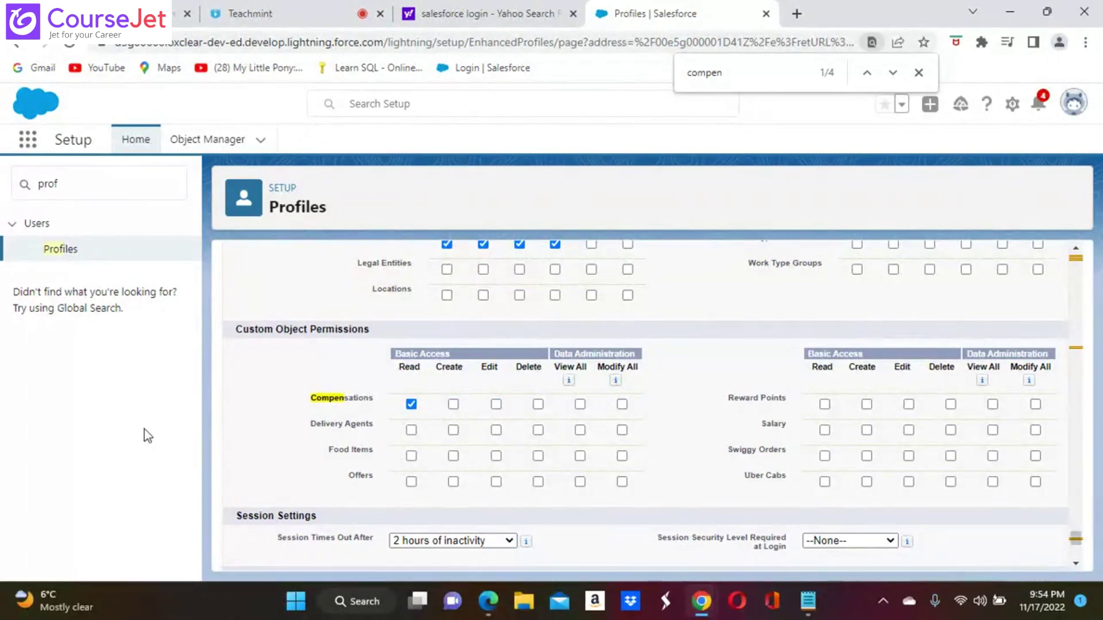
scroll(646, 402, "down", 5)
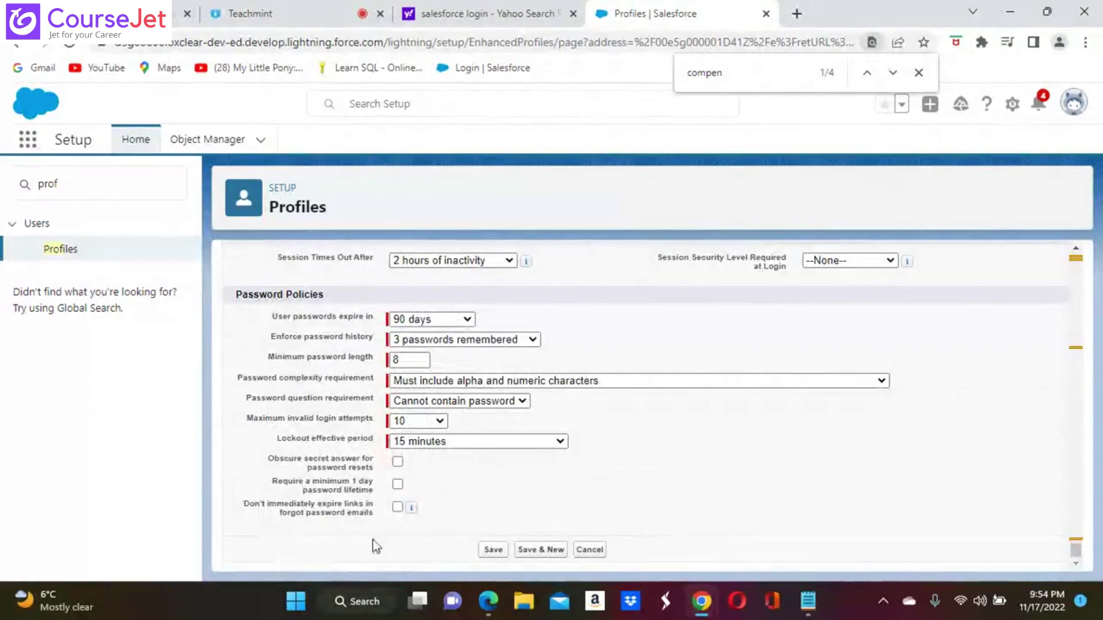
left_click(493, 550)
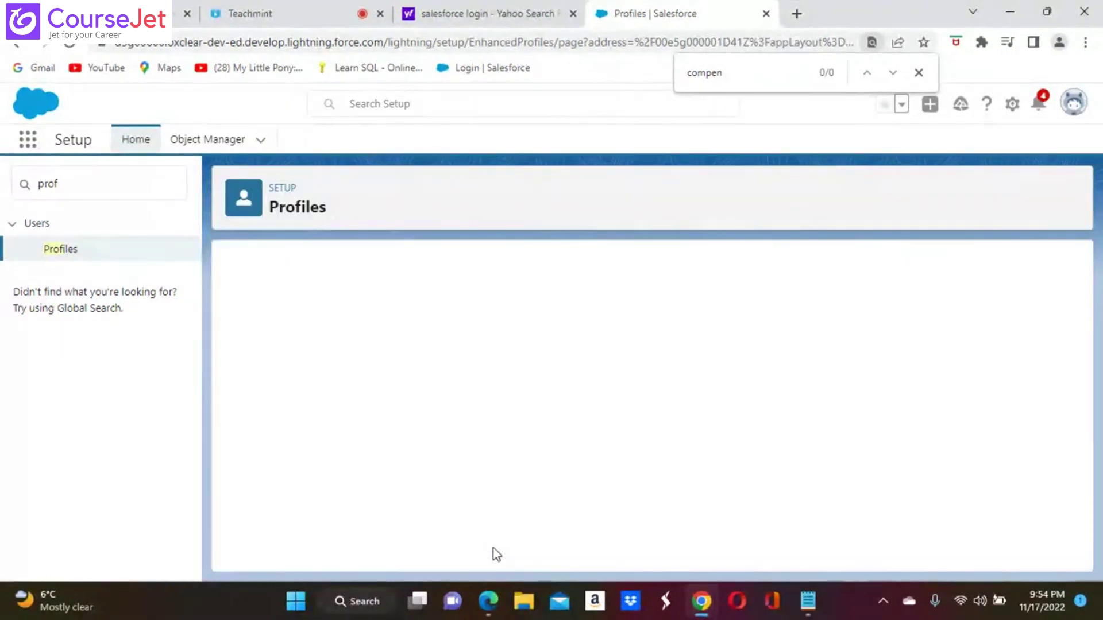
Search Setup for "per", open Permission Sets, and look through the list of permission sets.
left_click(76, 192)
key("BackSpace")
key("BackSpace")
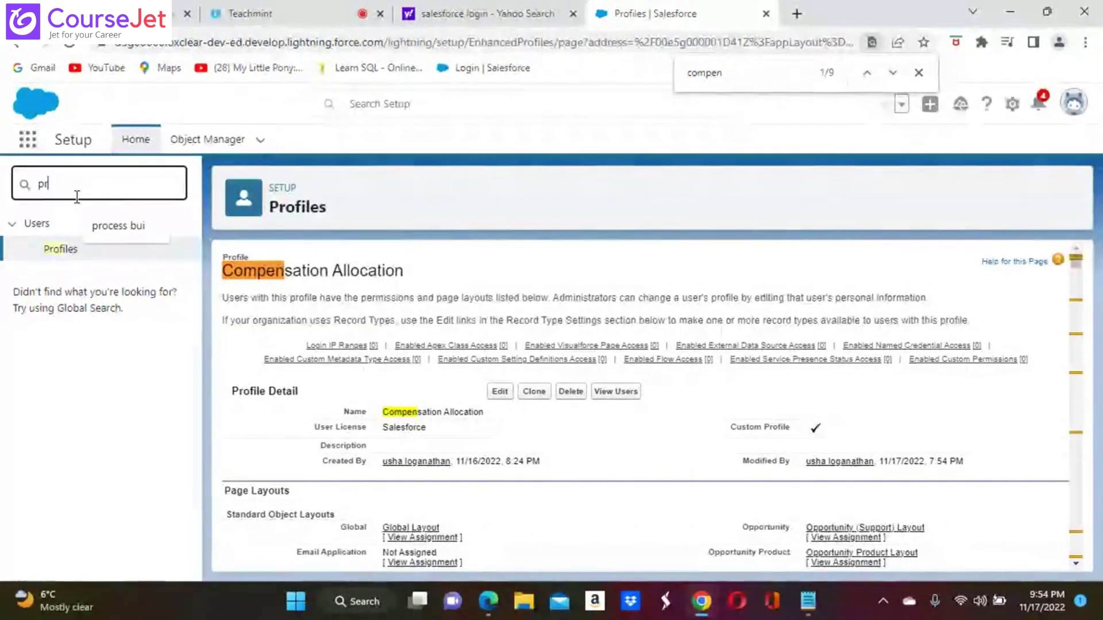
key("BackSpace")
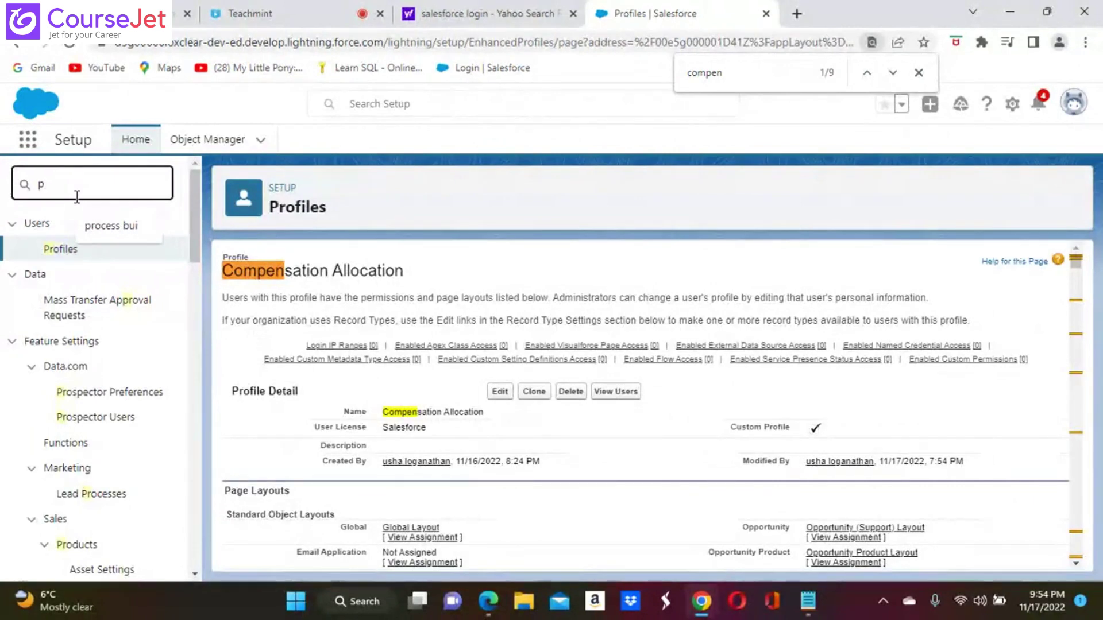
type("er")
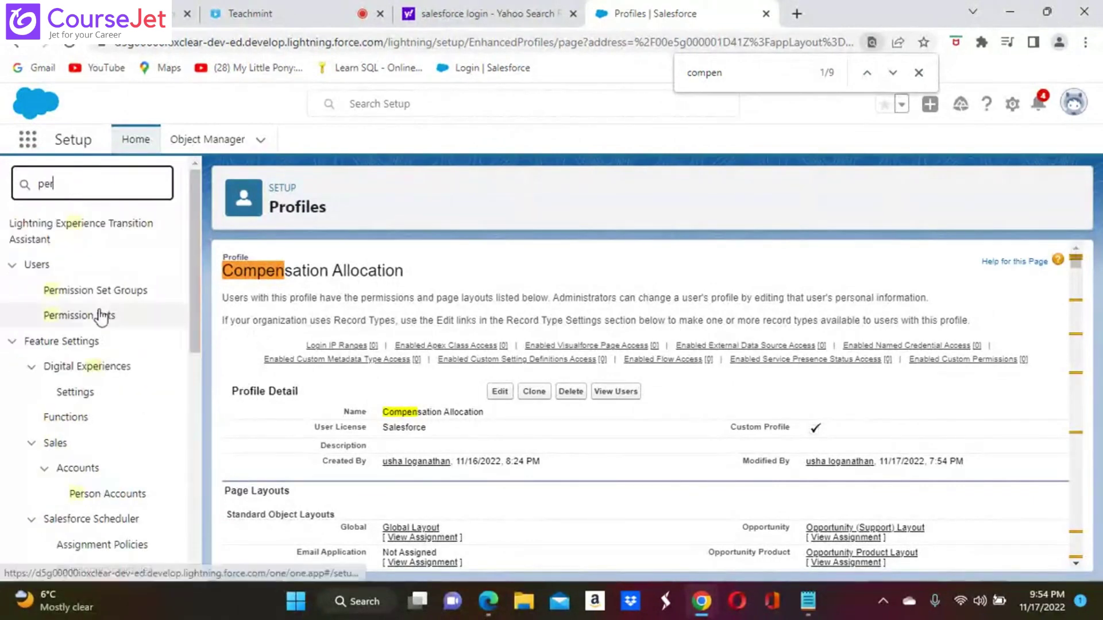
left_click(82, 316)
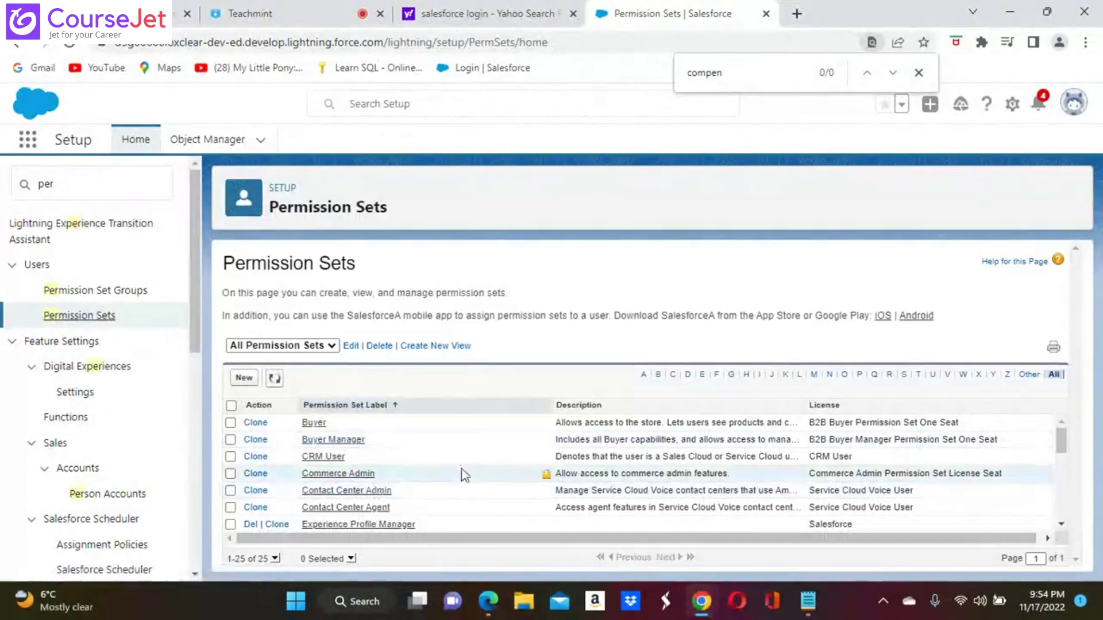
scroll(486, 479, "down", 3)
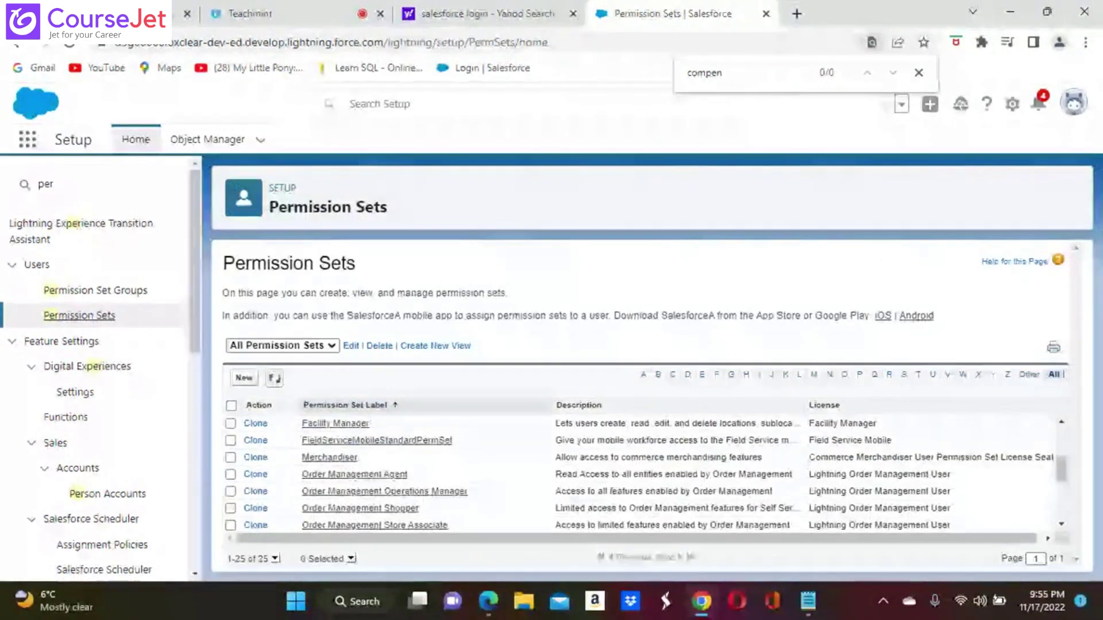
Filter the permission sets by the letter P and open Provide Extra Access For Support Manager.
scroll(746, 459, "up", 3)
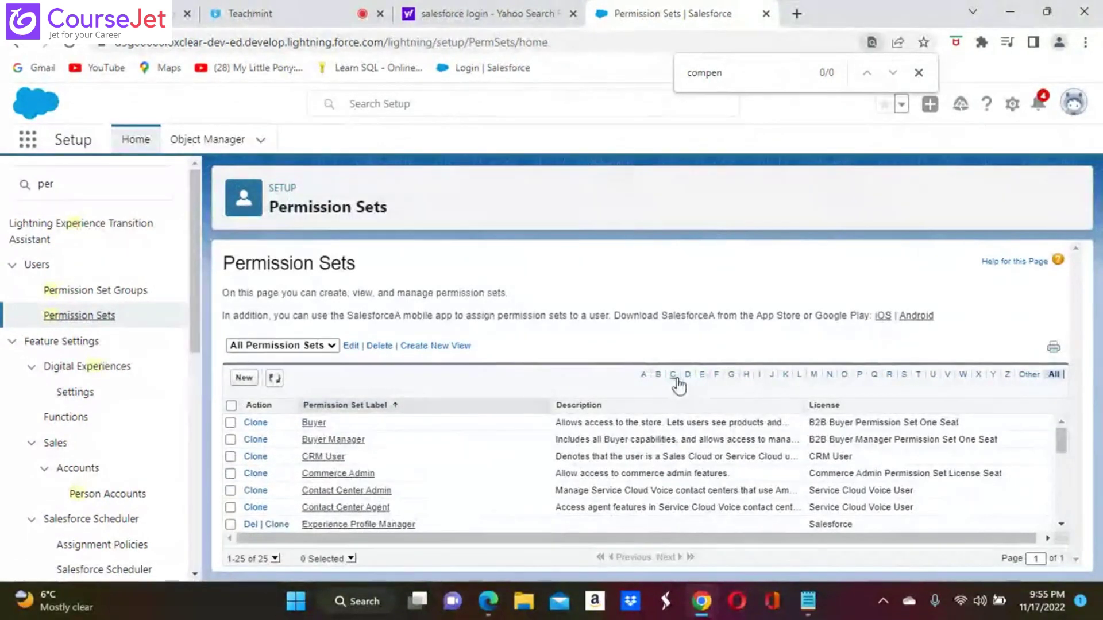
left_click(675, 377)
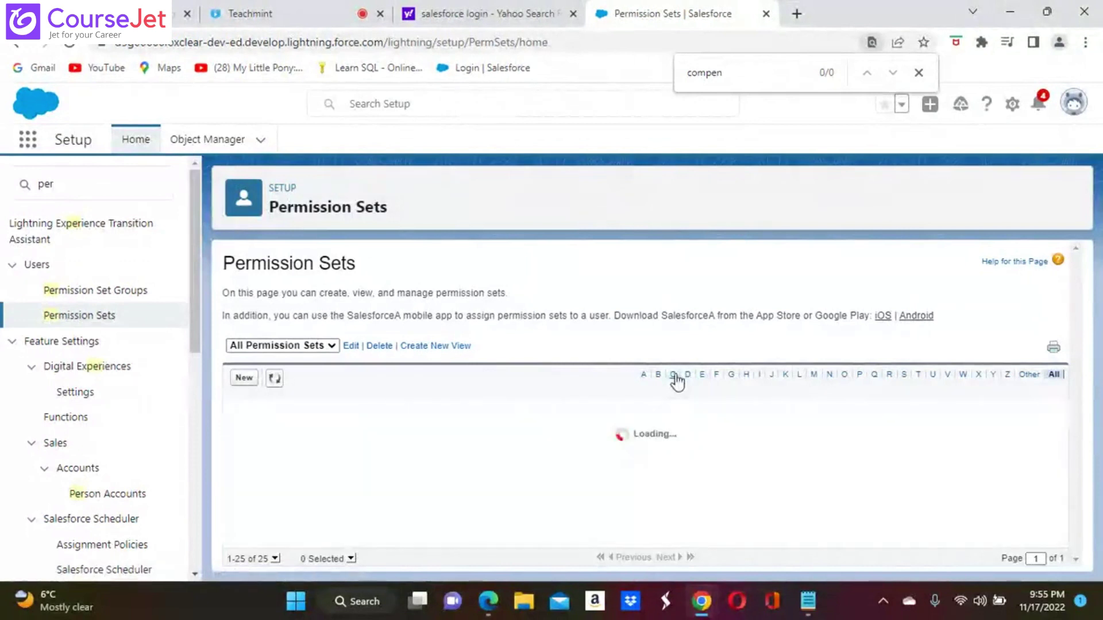
left_click(862, 376)
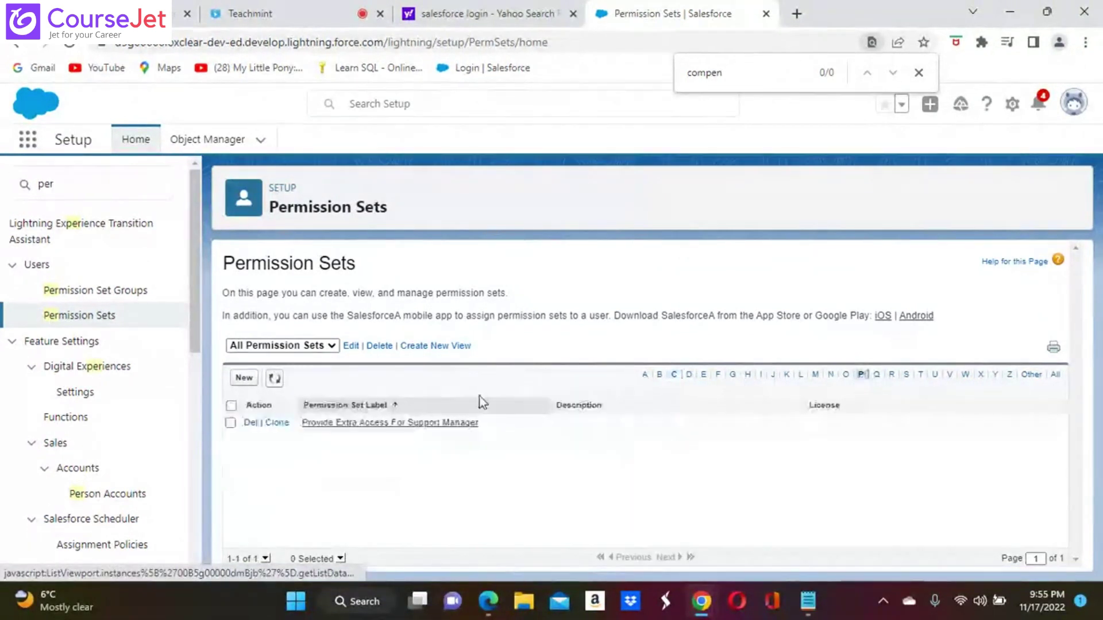
left_click(423, 423)
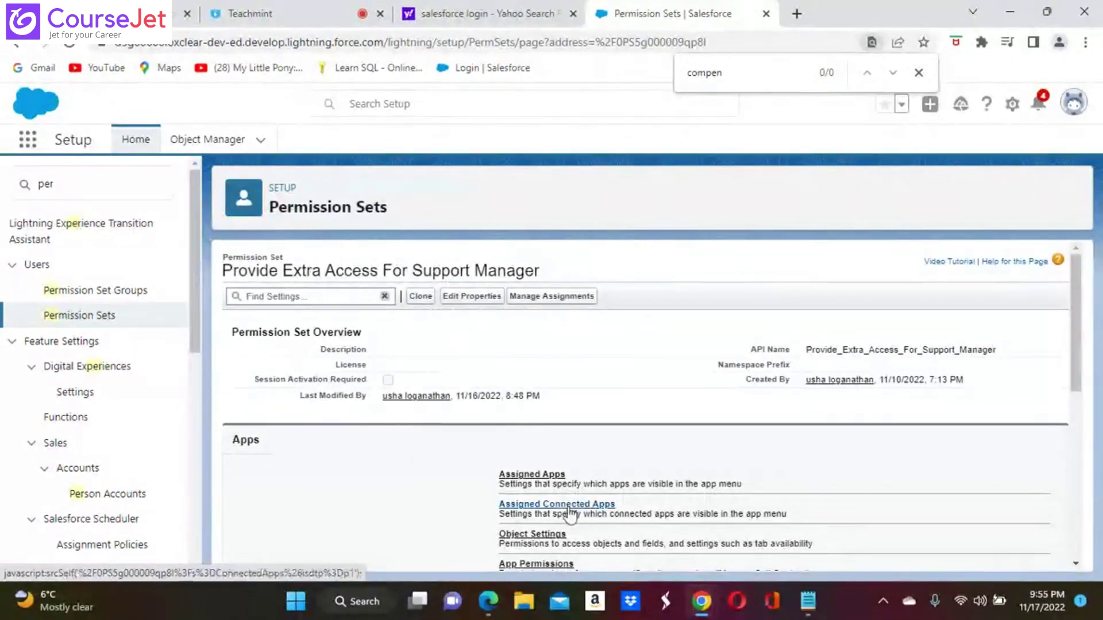
Open the permission set's Object Settings and go to the Compensations object.
left_click(546, 539)
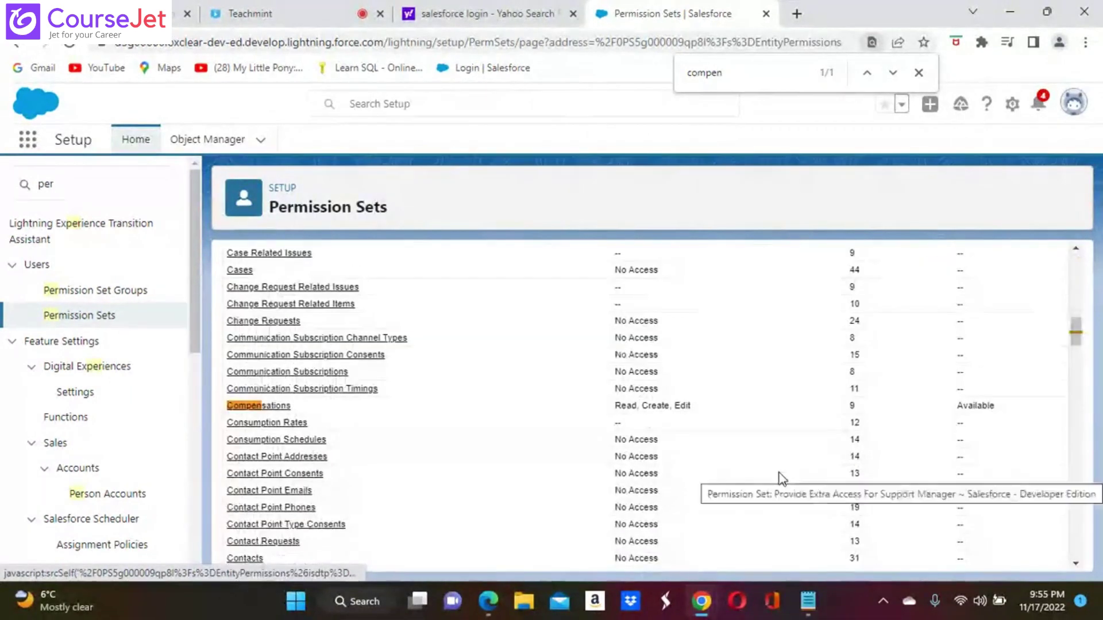
left_click(275, 407)
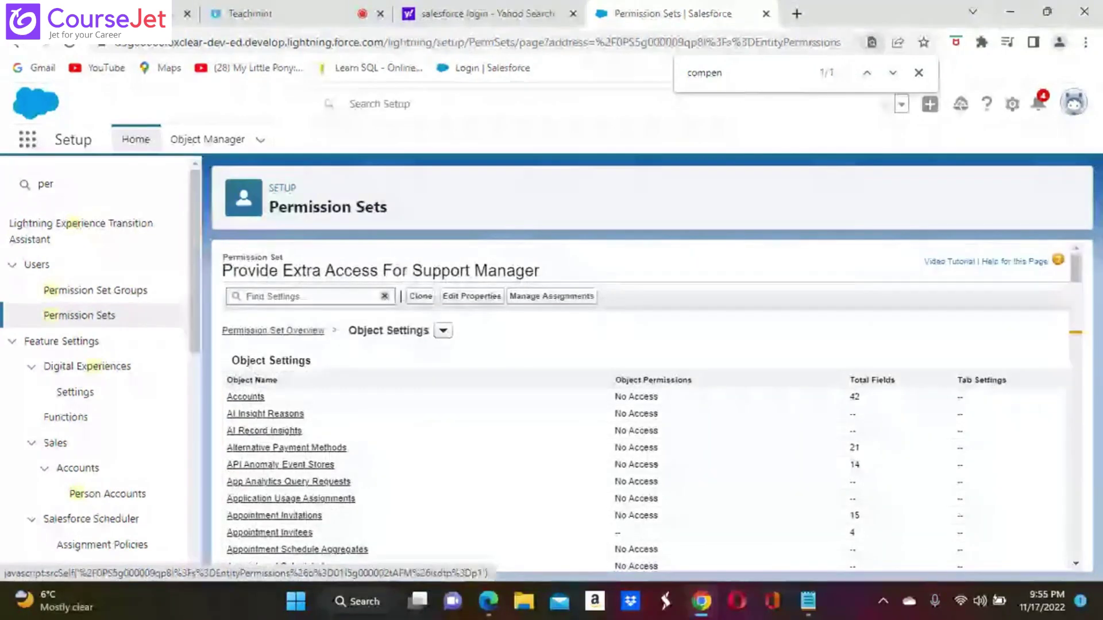
scroll(372, 383, "down", 8)
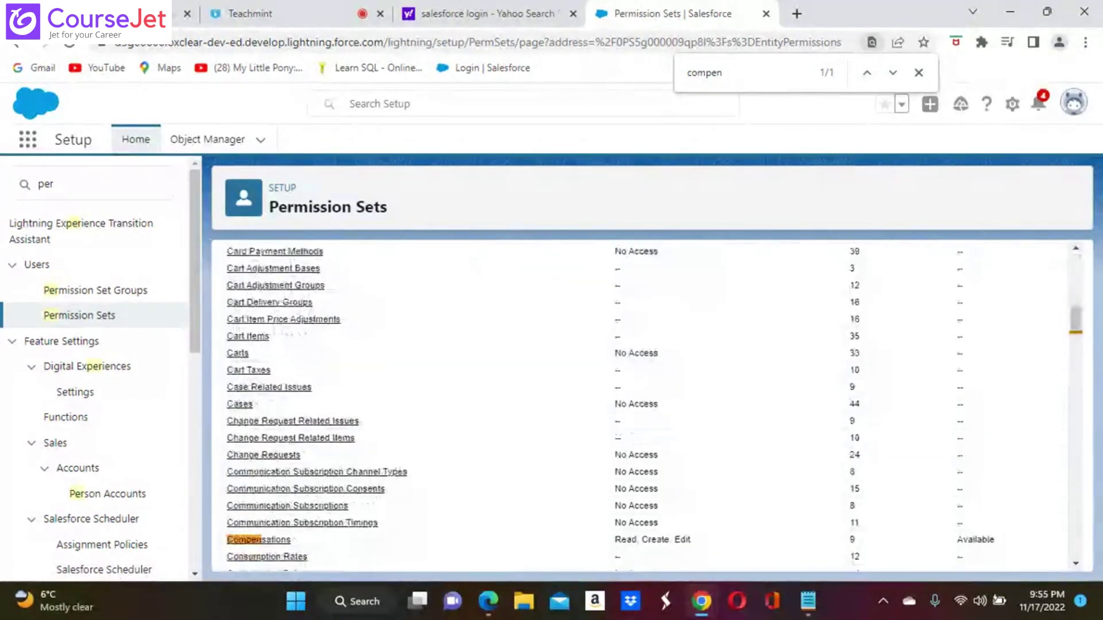
scroll(276, 333, "down", 2)
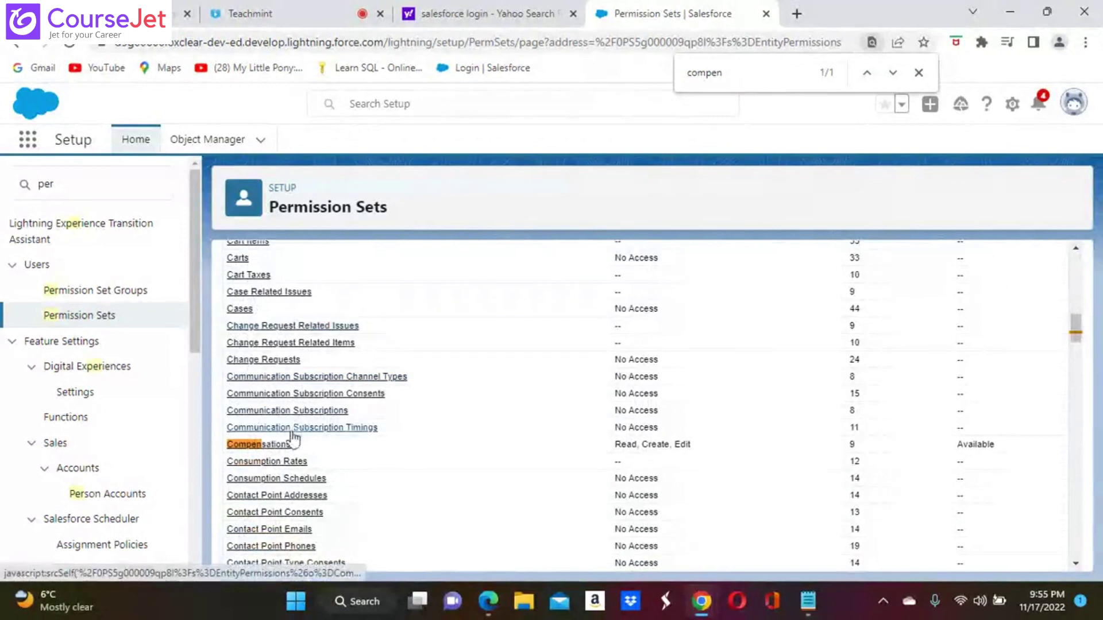
left_click(272, 449)
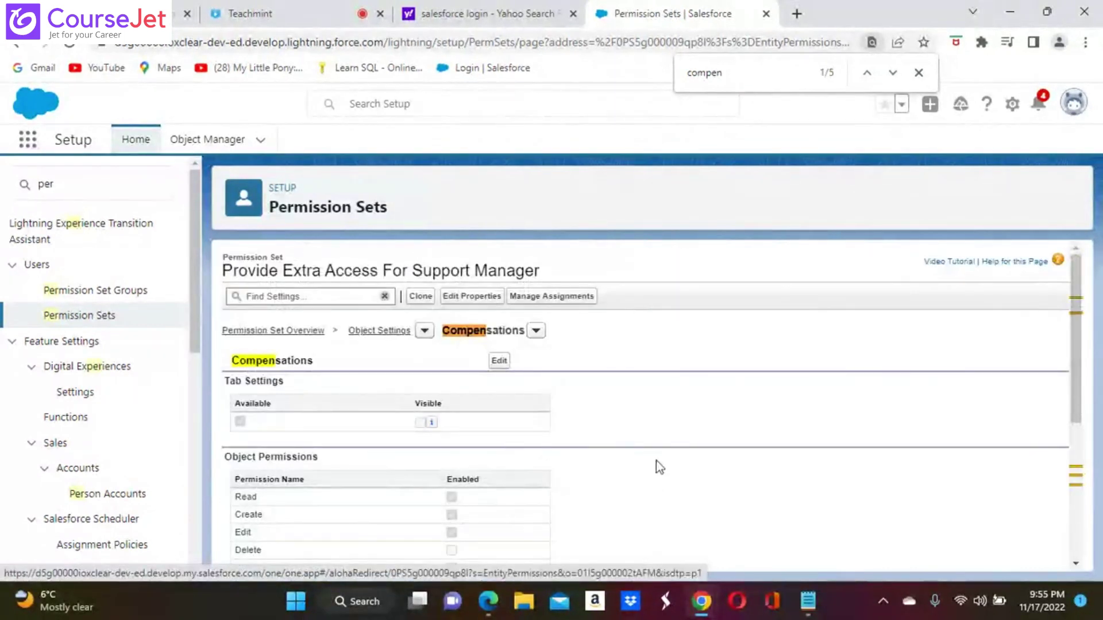
Examine the tab settings, object permissions and field permissions for Compensations in the permission set, both in view and edit mode.
scroll(707, 490, "down", 3)
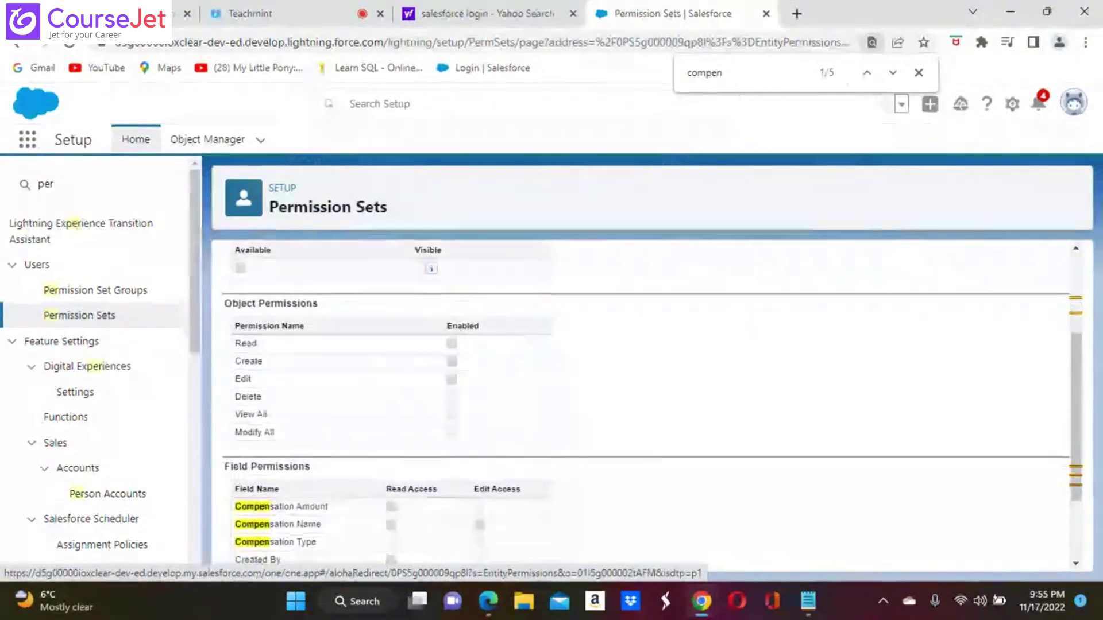
scroll(646, 405, "down", 1)
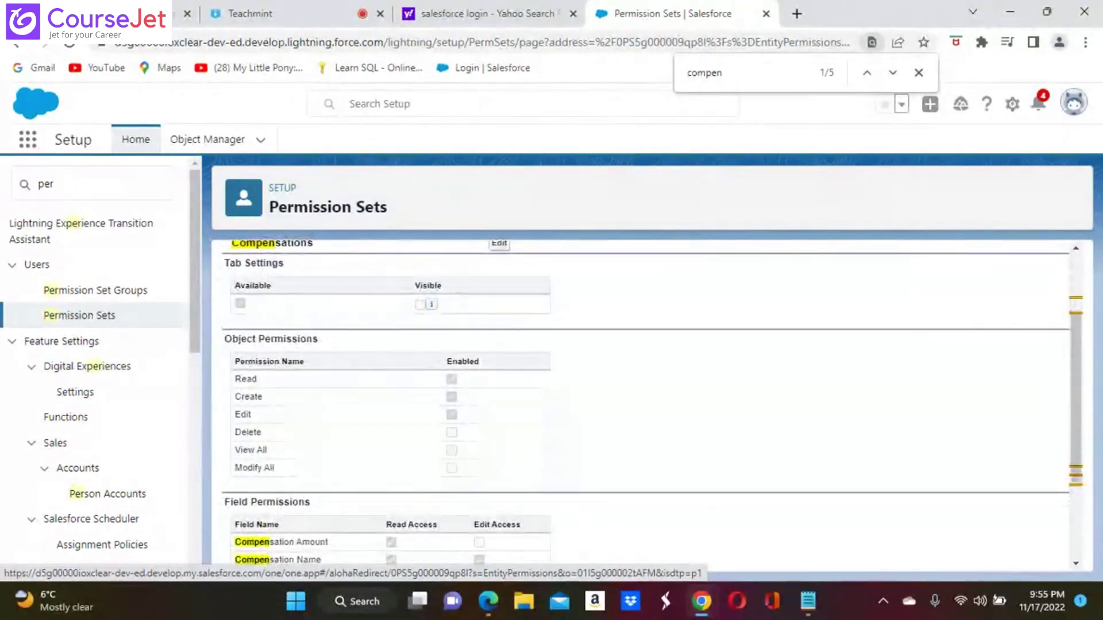
scroll(646, 405, "up", 2)
scroll(646, 405, "down", 2)
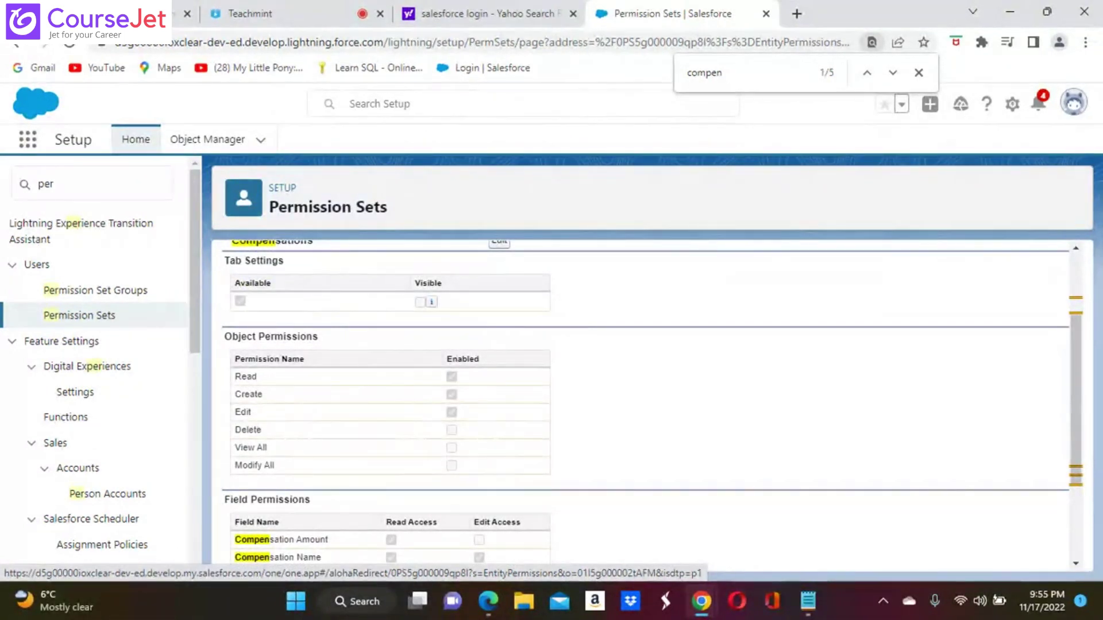
scroll(643, 402, "down", 3)
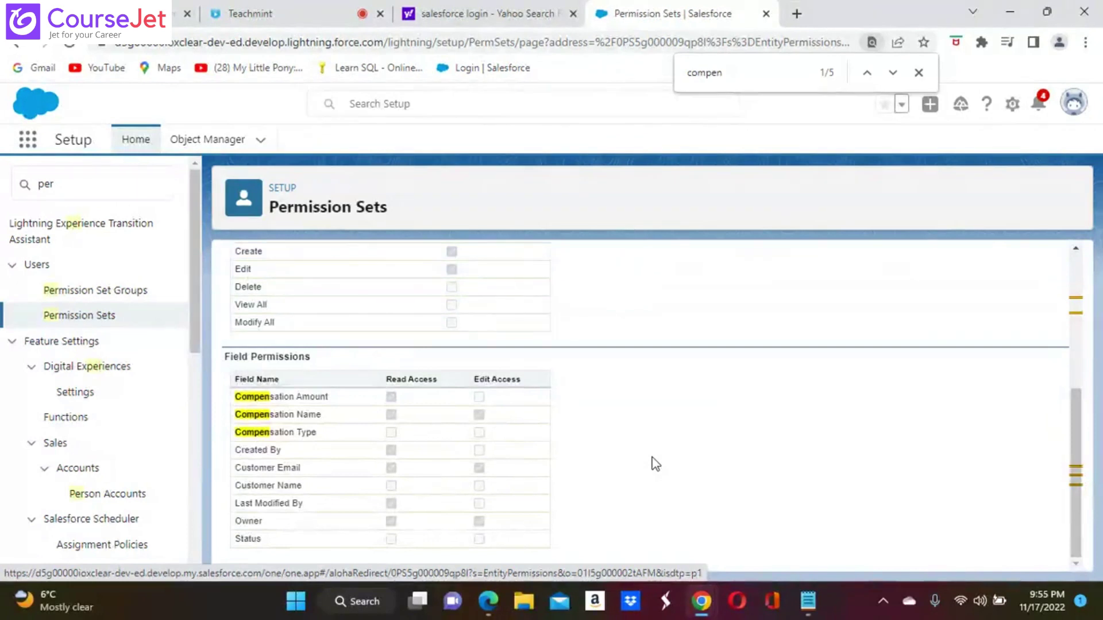
scroll(691, 478, "up", 3)
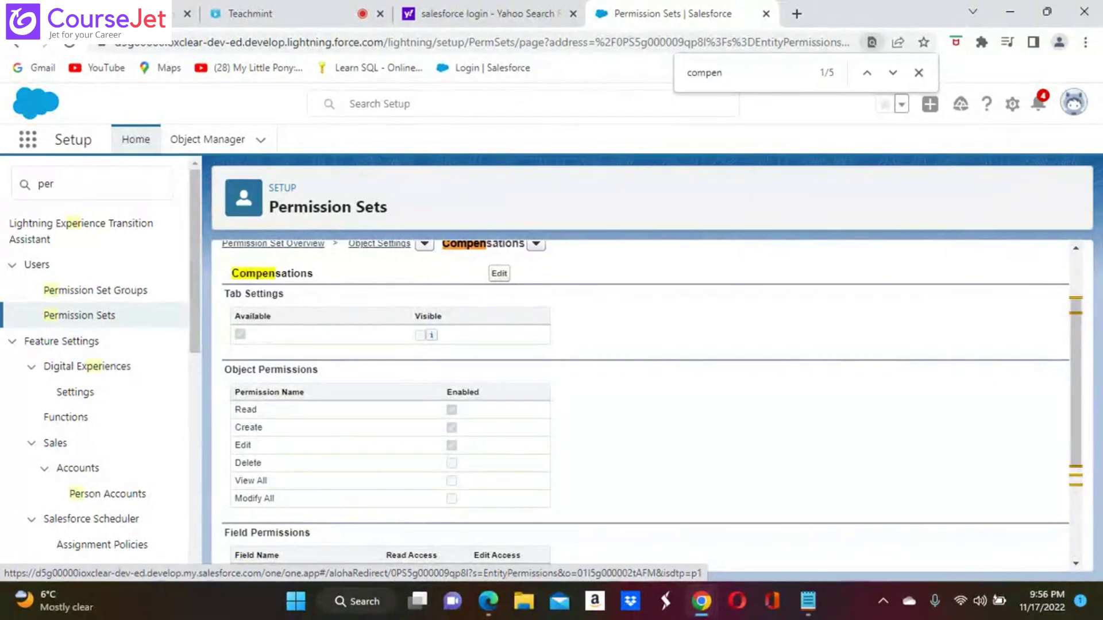
left_click(499, 273)
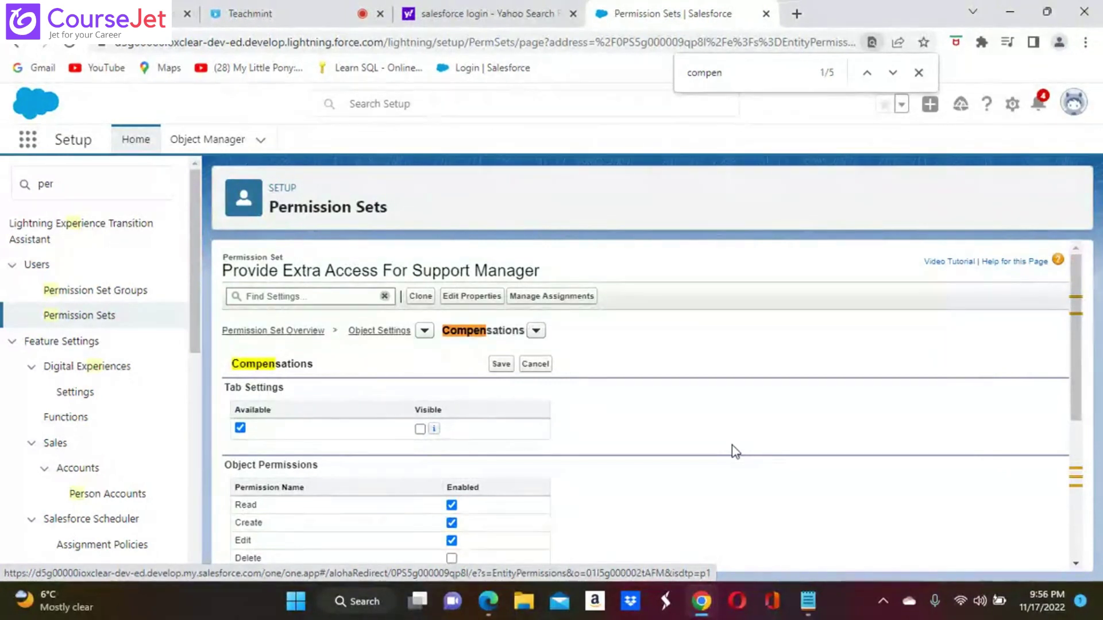
scroll(734, 451, "down", 3)
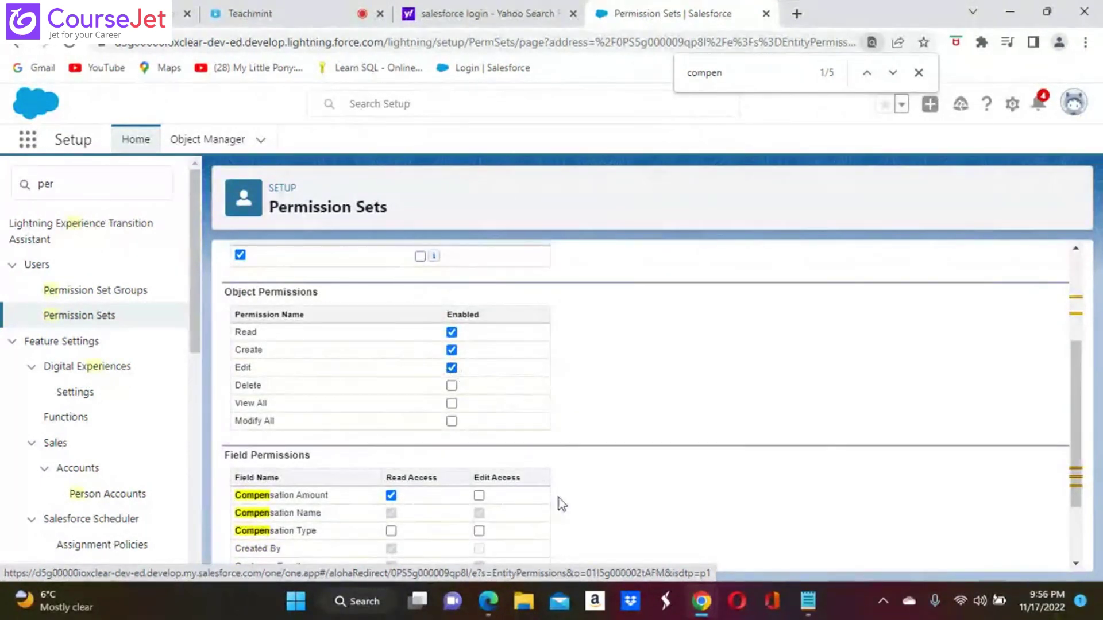
scroll(667, 540, "down", 2)
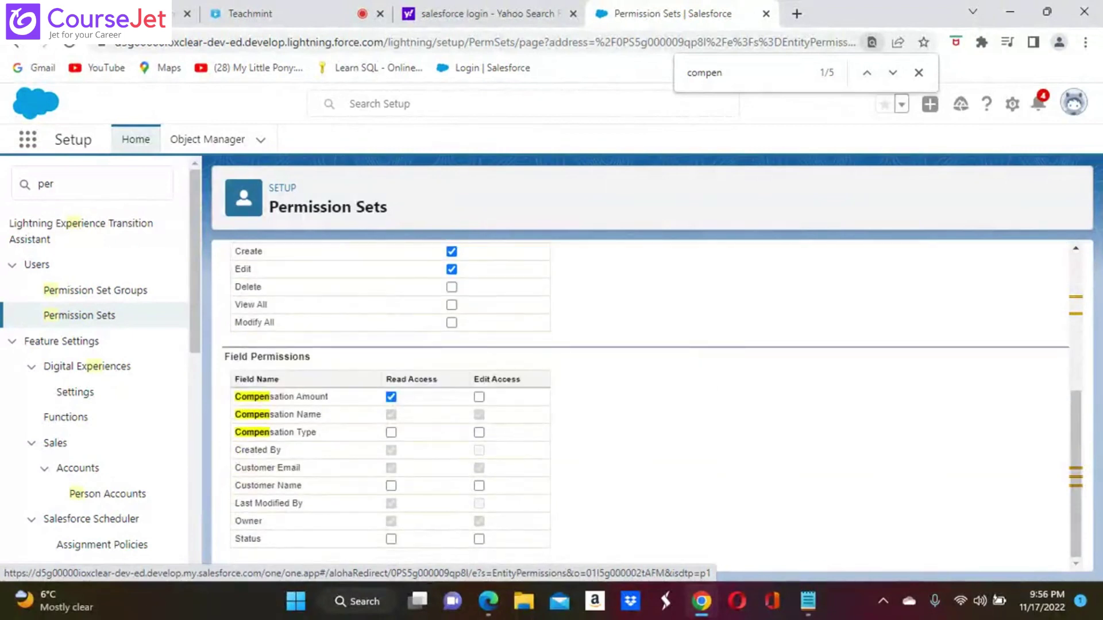
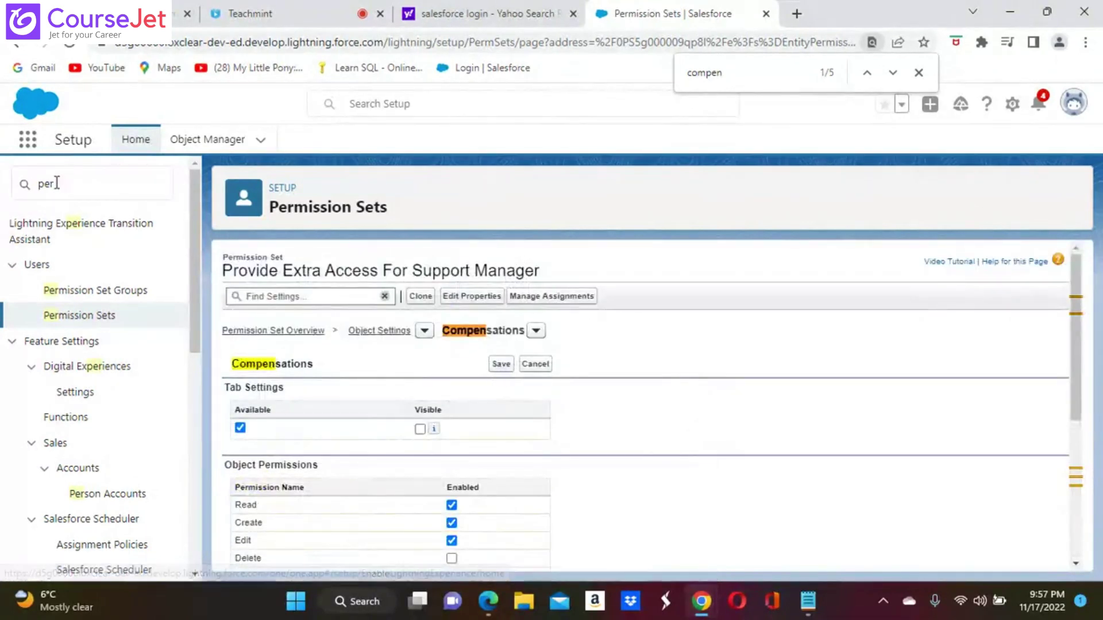
Search Setup for "pro" and open the Compensation Allocation profile from Profiles.
left_click(59, 183)
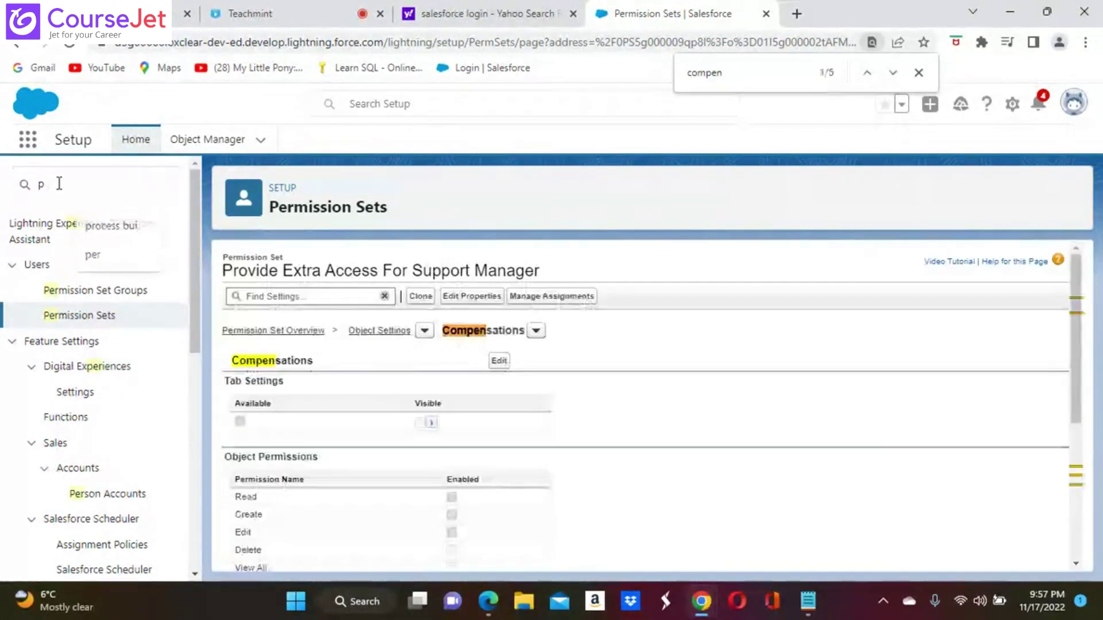
key("BackSpace")
key("BackSpace")
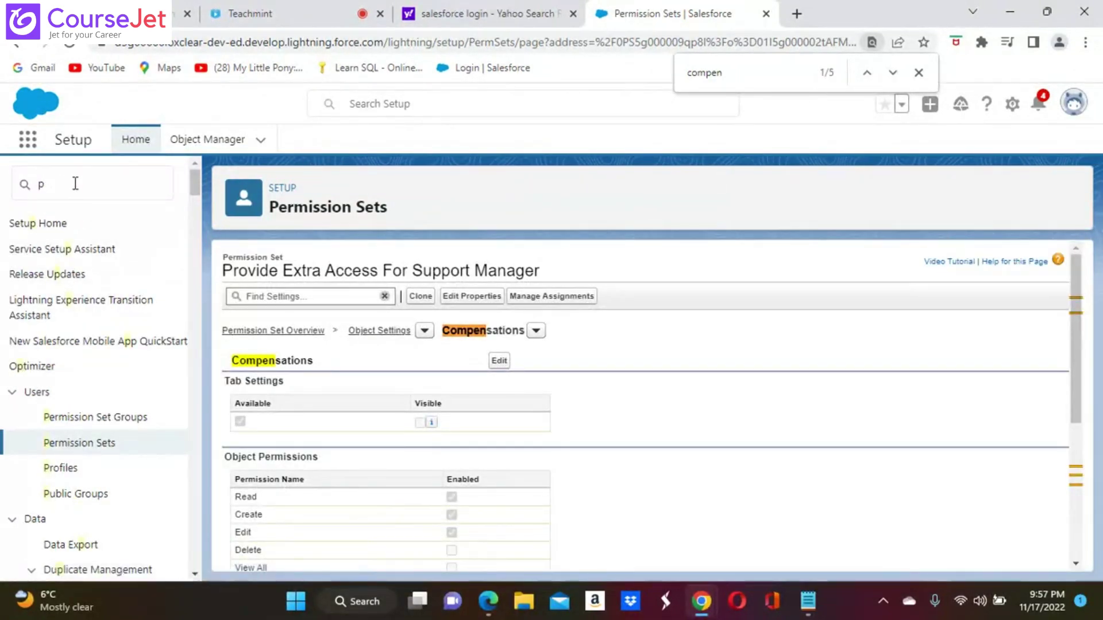
left_click(77, 187)
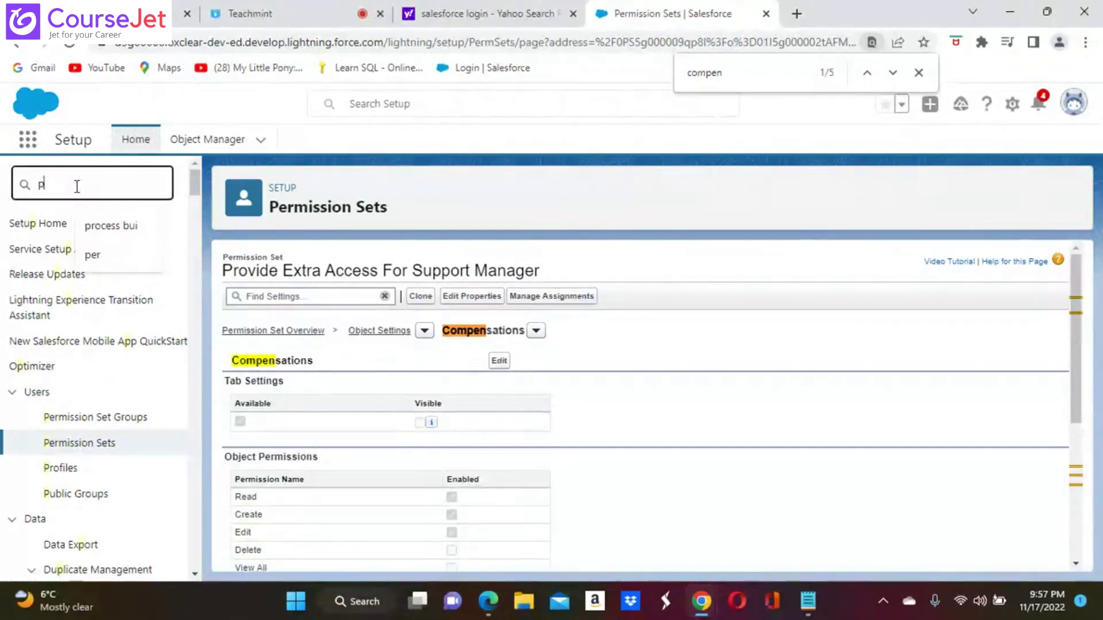
type("pro")
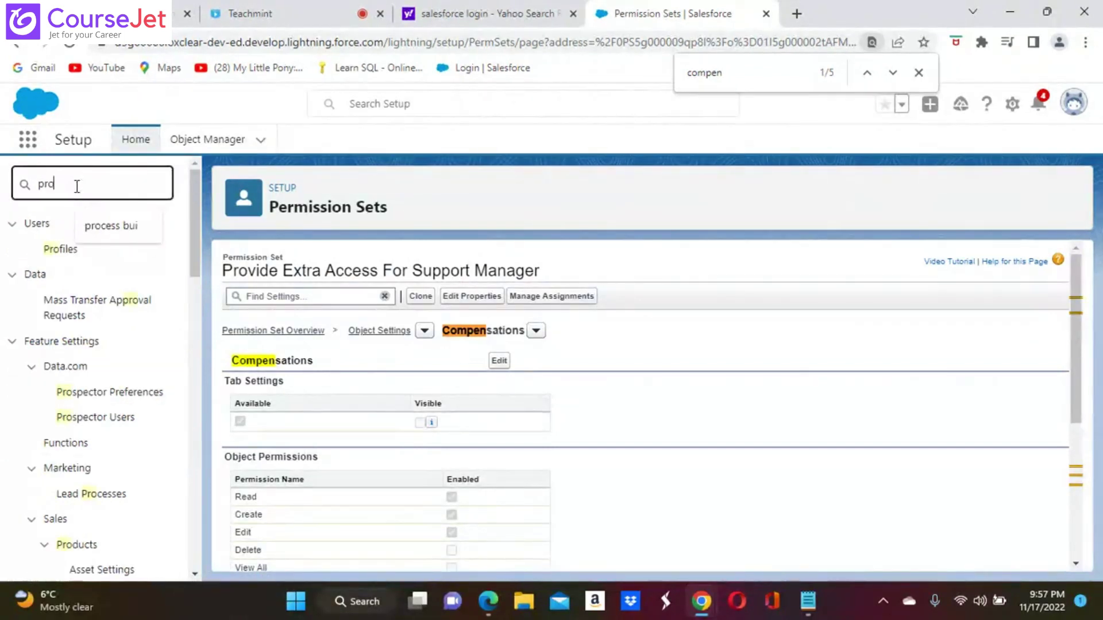
left_click(60, 253)
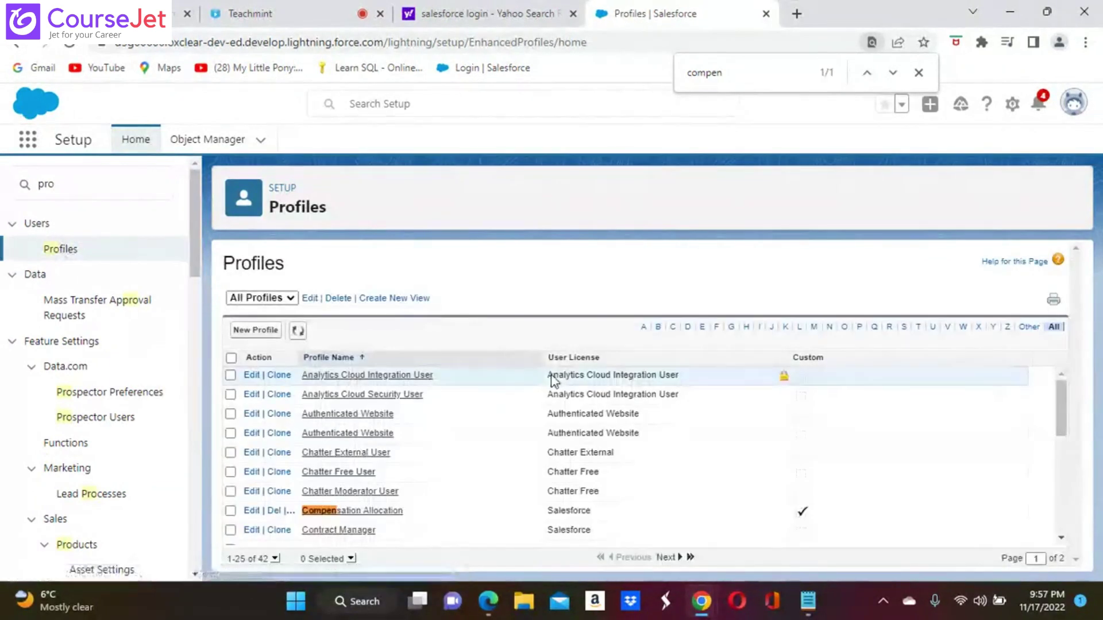
left_click(388, 511)
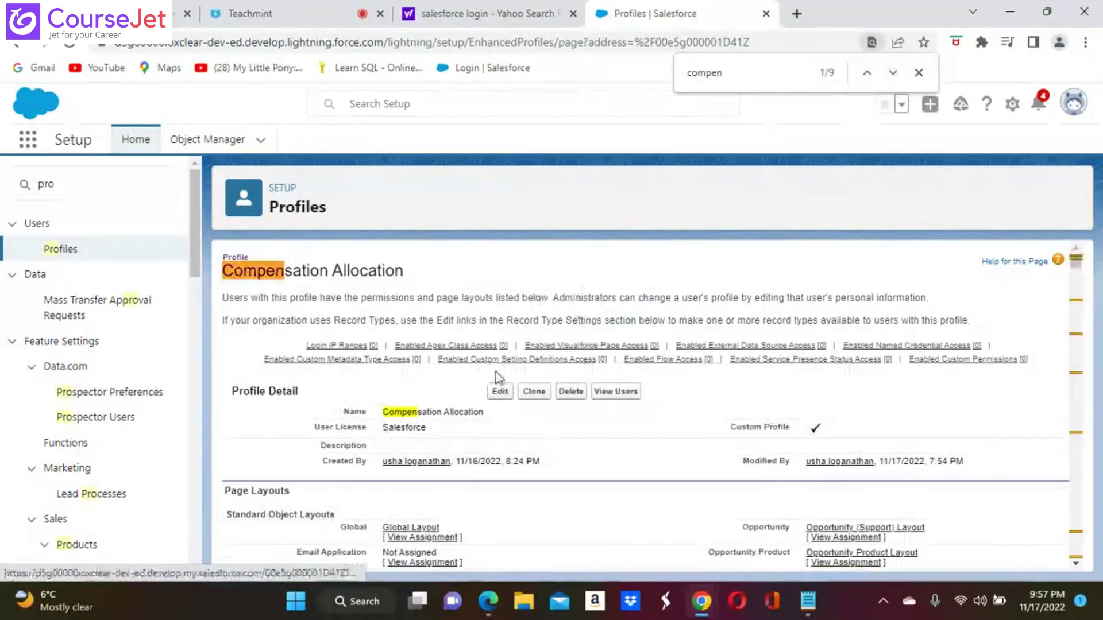
Open the Compensation Allocation profile for editing and check the Compensations access under Custom Object Permissions.
left_click(500, 390)
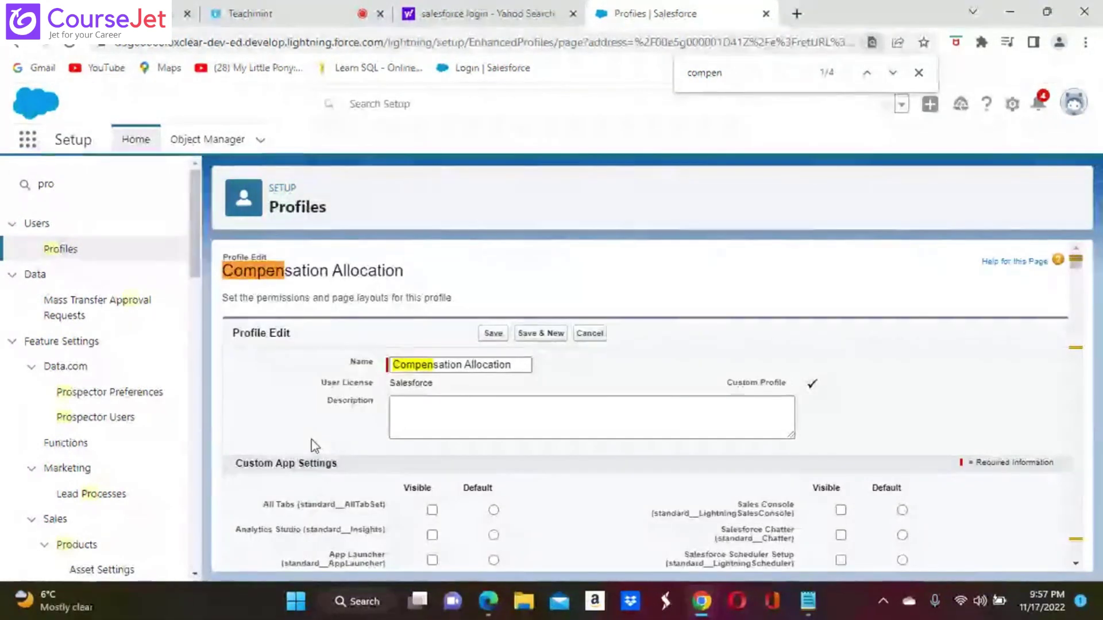
scroll(311, 439, "down", 3)
scroll(311, 439, "down", 5)
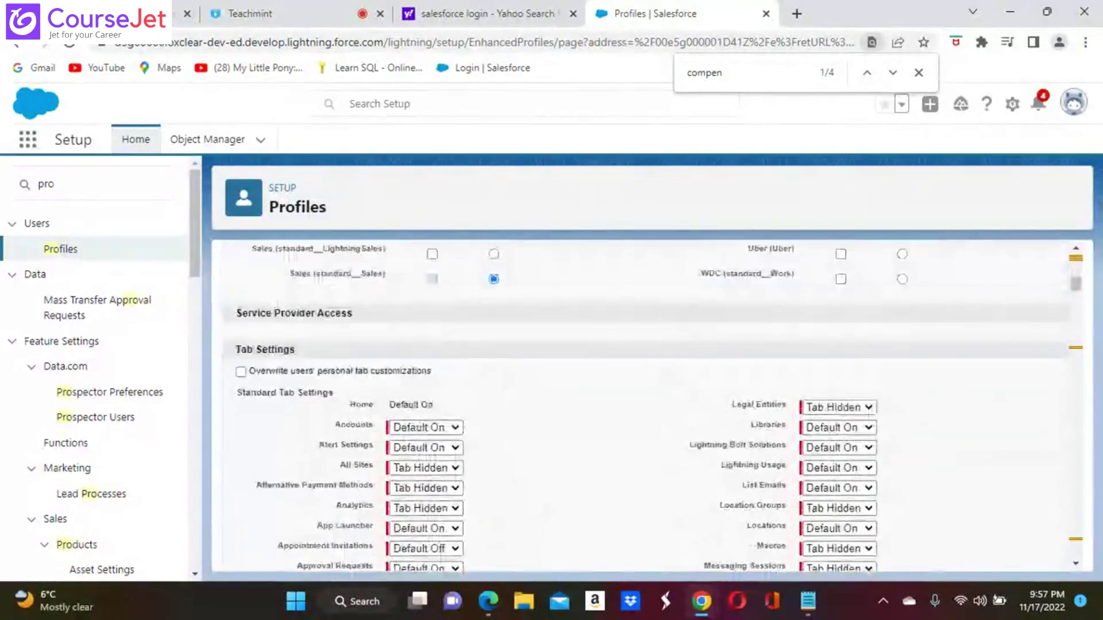
scroll(652, 402, "down", 10)
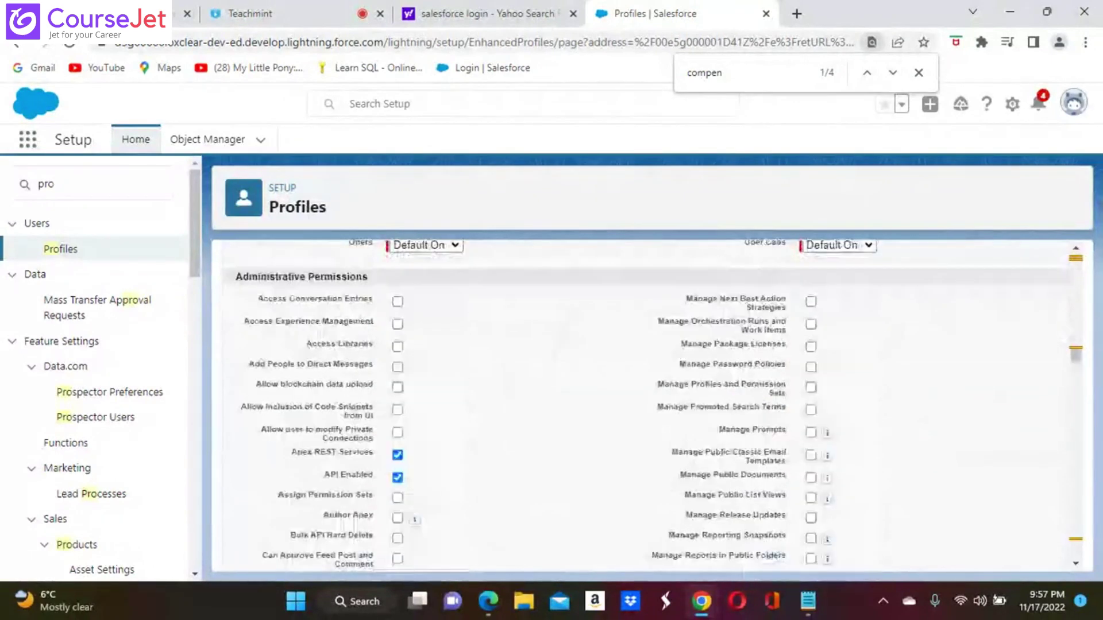
scroll(652, 402, "down", 5)
scroll(652, 402, "down", 10)
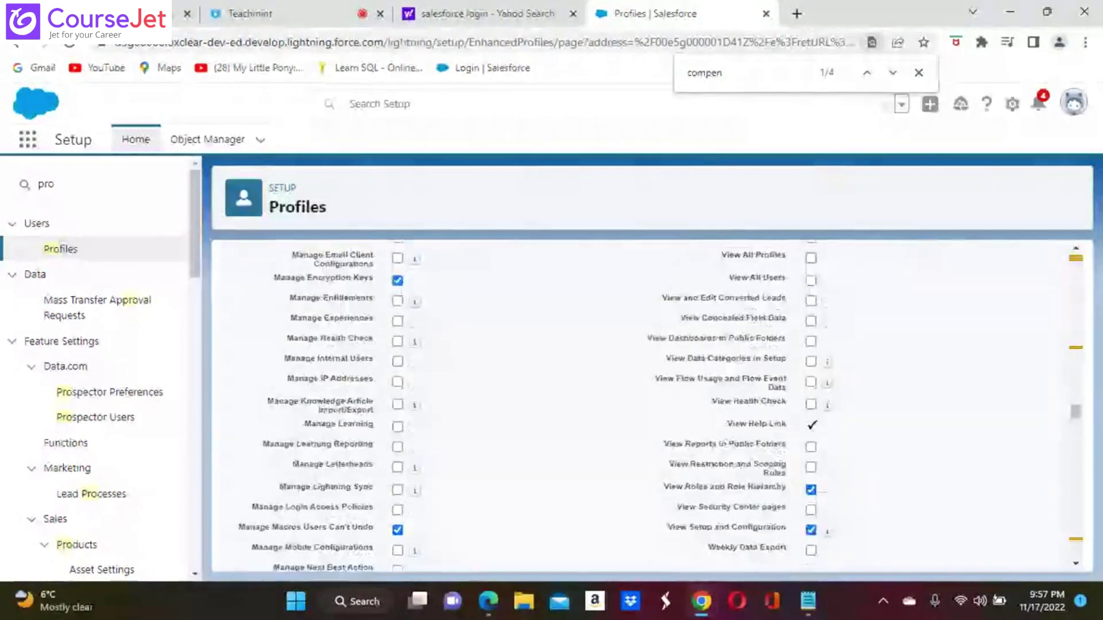
scroll(652, 402, "down", 15)
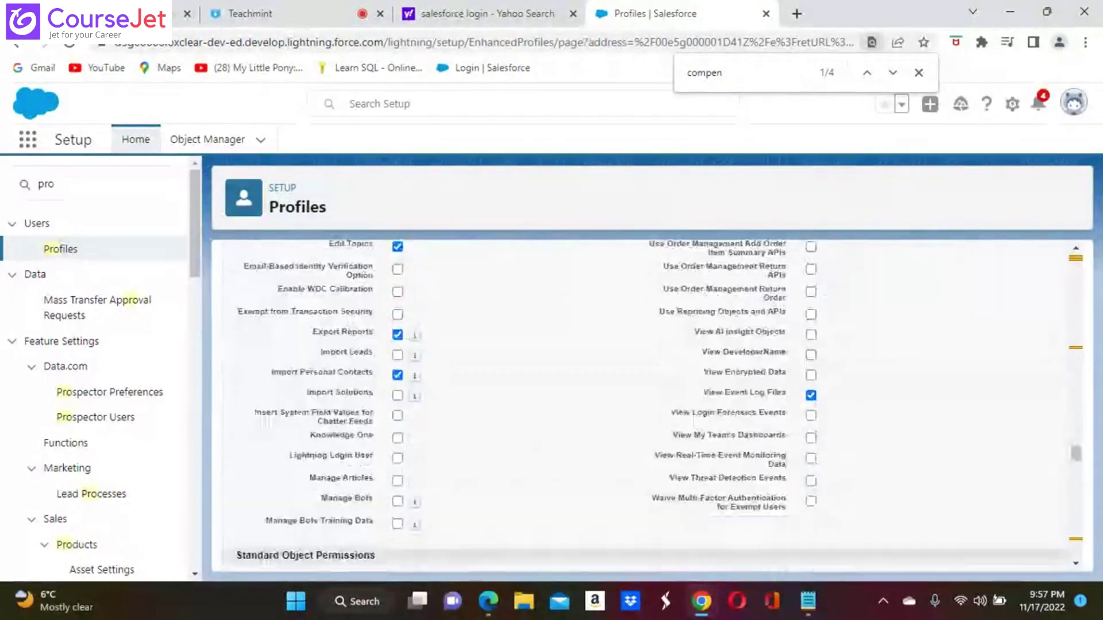
scroll(652, 402, "down", 8)
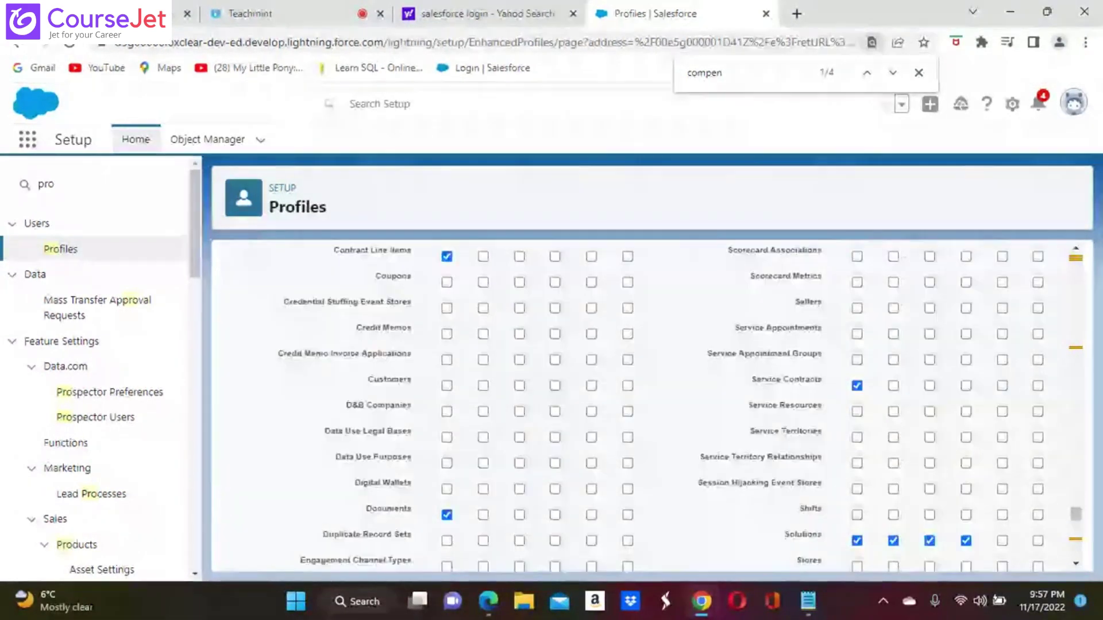
scroll(651, 402, "down", 15)
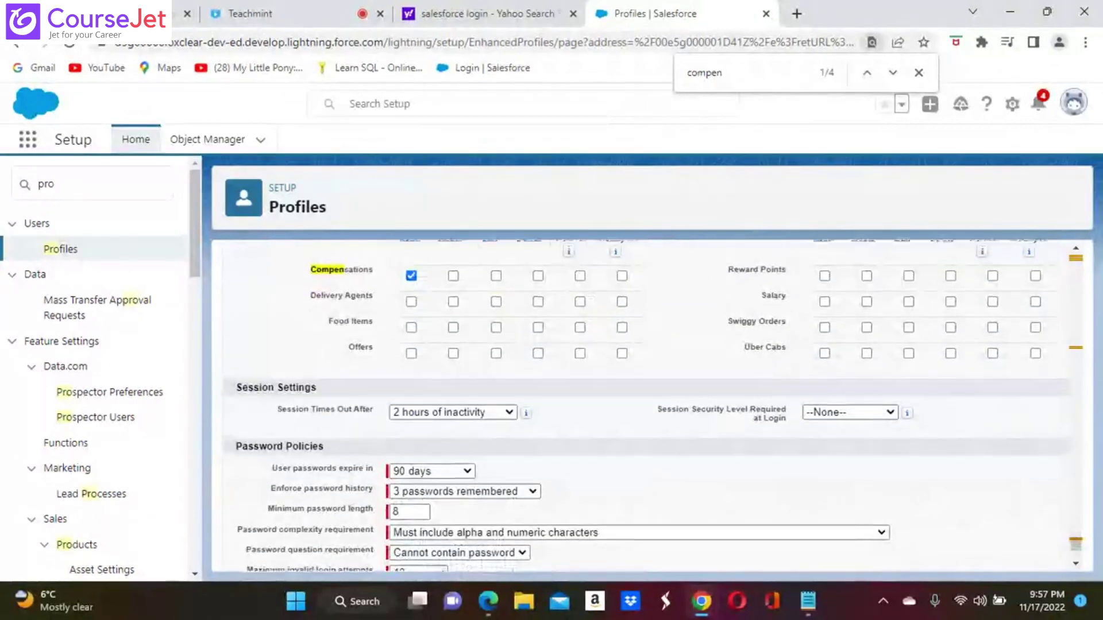
scroll(646, 407, "up", 2)
scroll(652, 402, "up", 7)
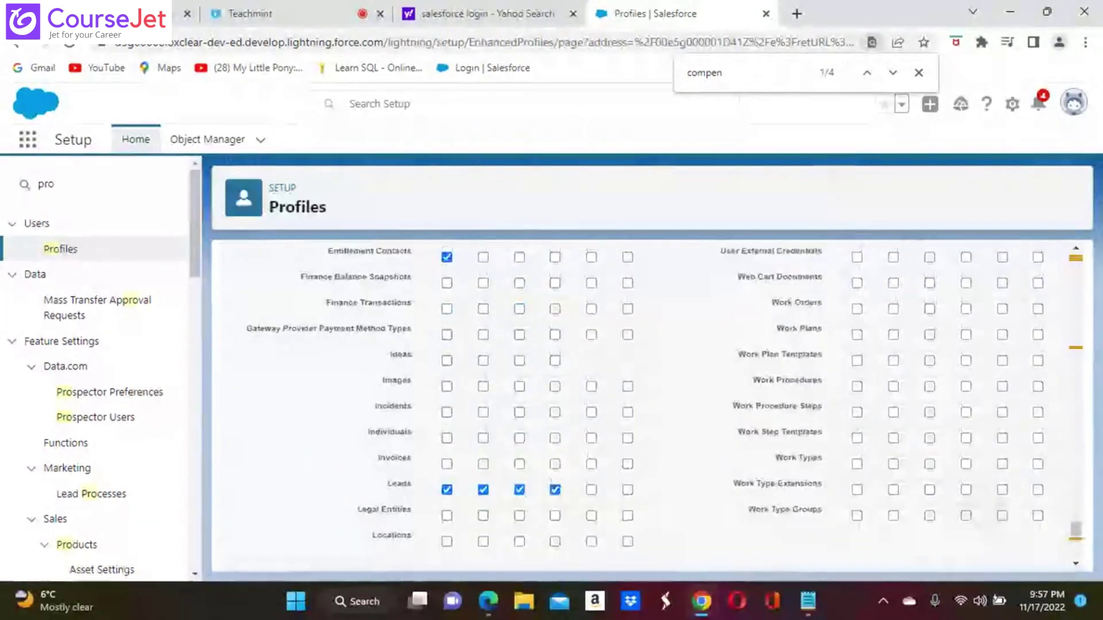
scroll(652, 402, "down", 5)
scroll(652, 402, "down", 10)
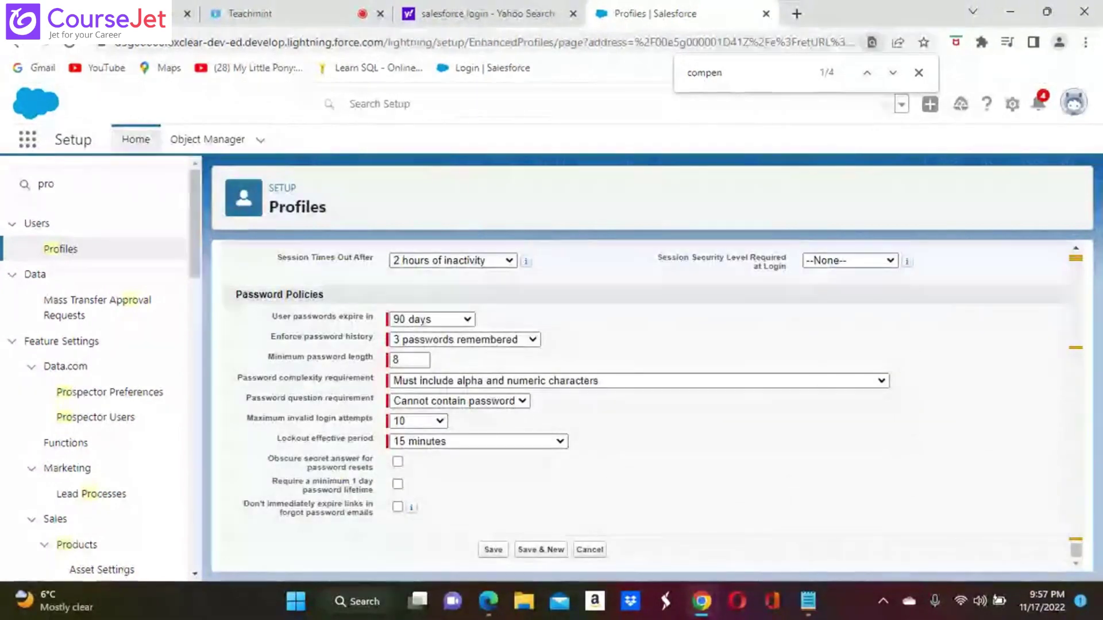
scroll(357, 519, "up", 2)
scroll(357, 519, "up", 1)
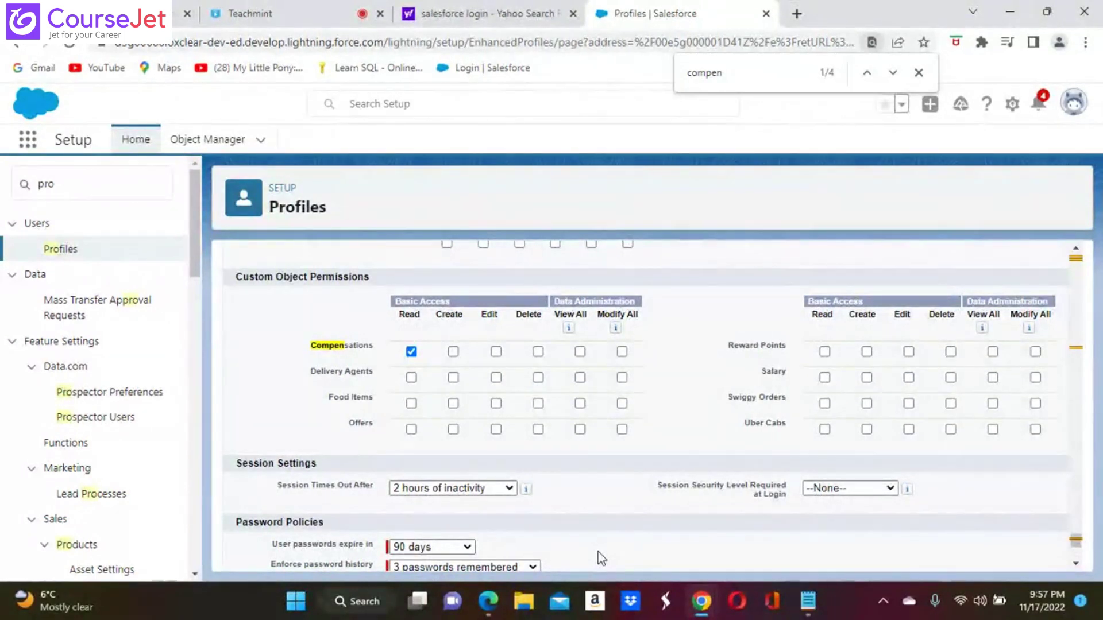
scroll(600, 557, "down", 4)
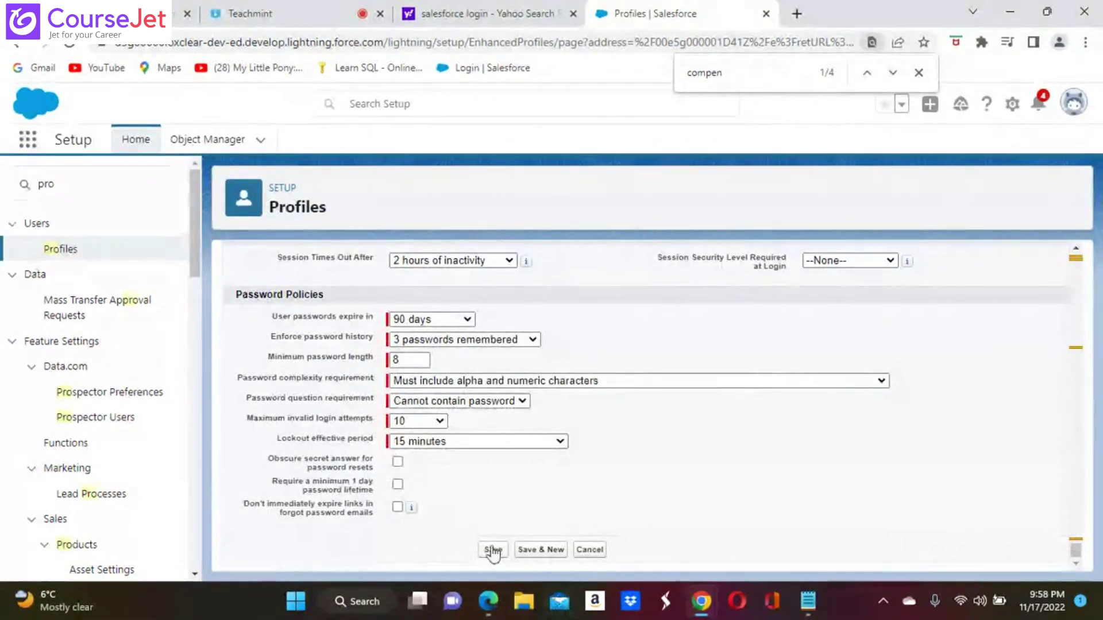
Save the profile changes and open the Compensation custom object's fields and relationships.
left_click(493, 549)
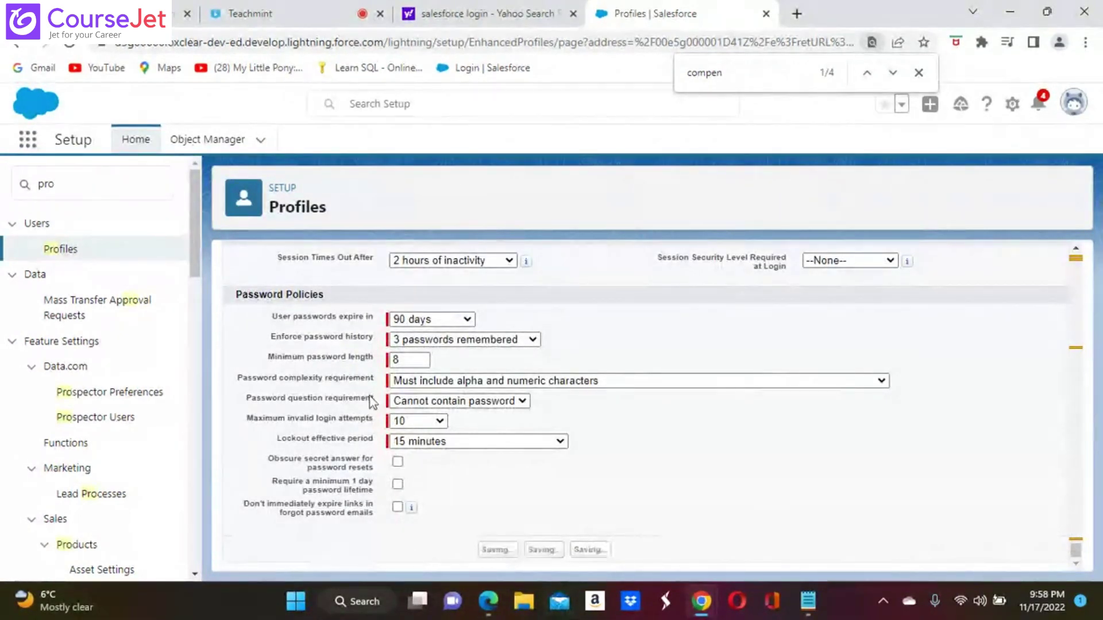
left_click(223, 144)
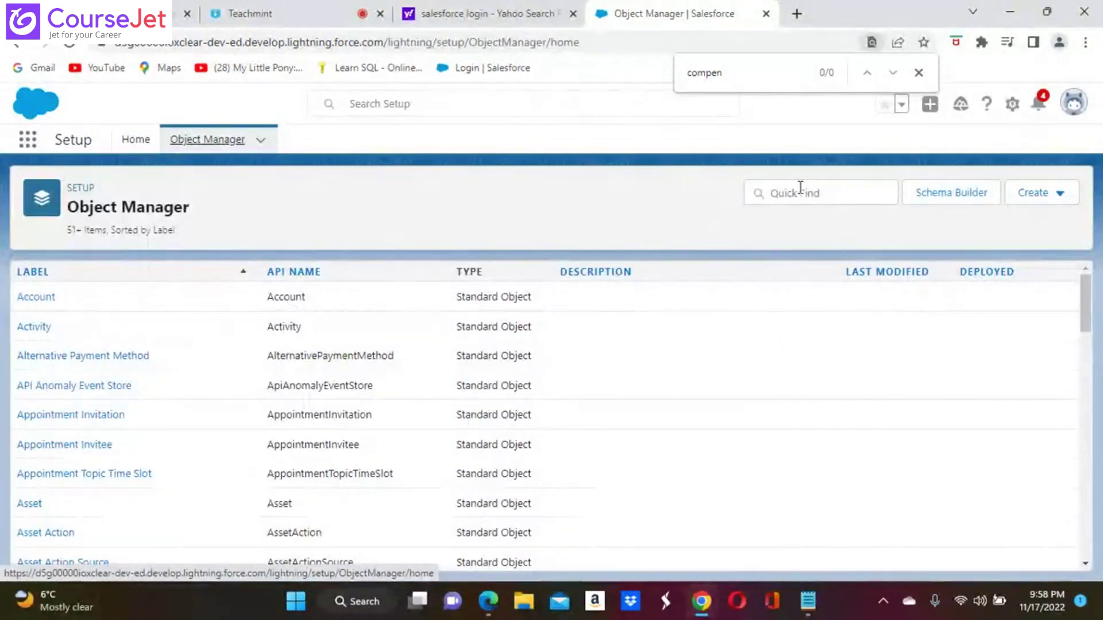
left_click(800, 190)
type("com")
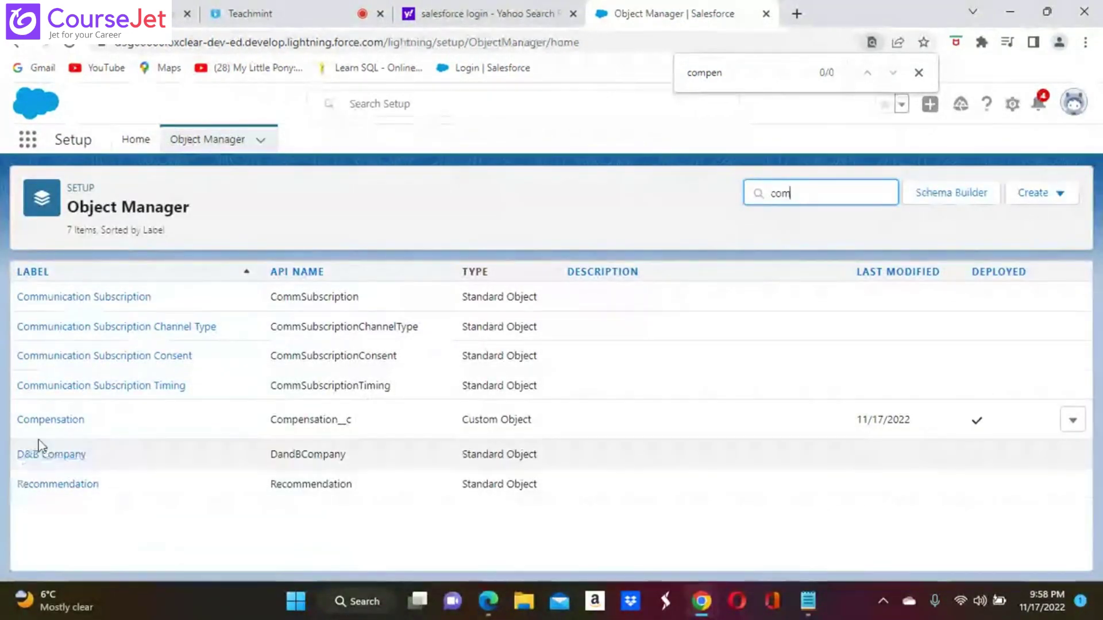
left_click(60, 420)
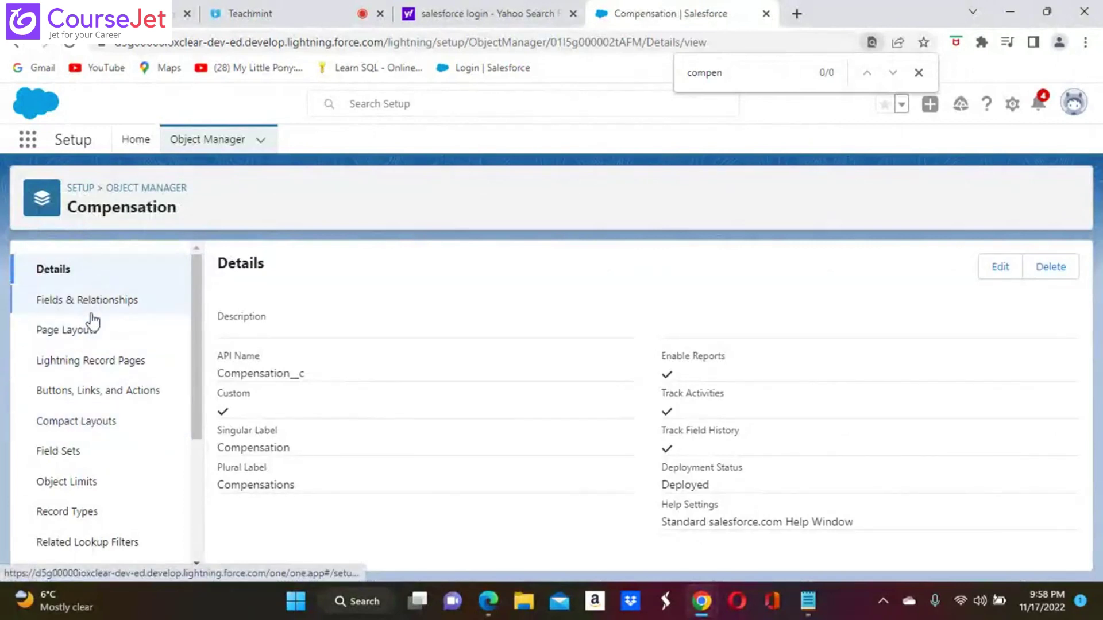
left_click(109, 302)
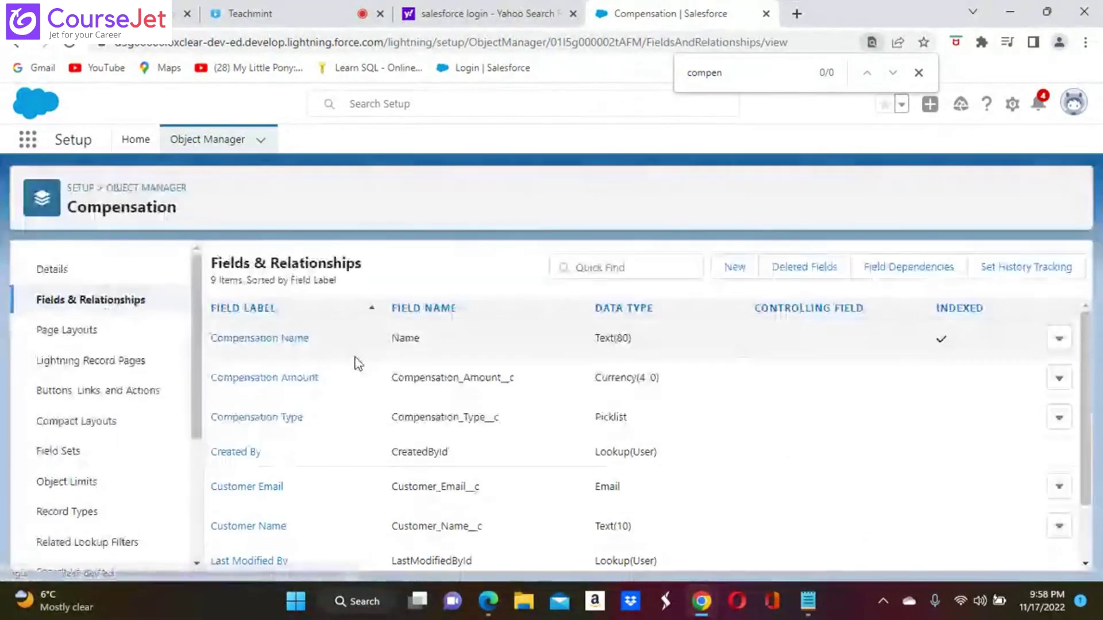
Set the Compensation Amount field's field-level security to visible and read-only for the Compensation Allocation profile and save it.
left_click(301, 378)
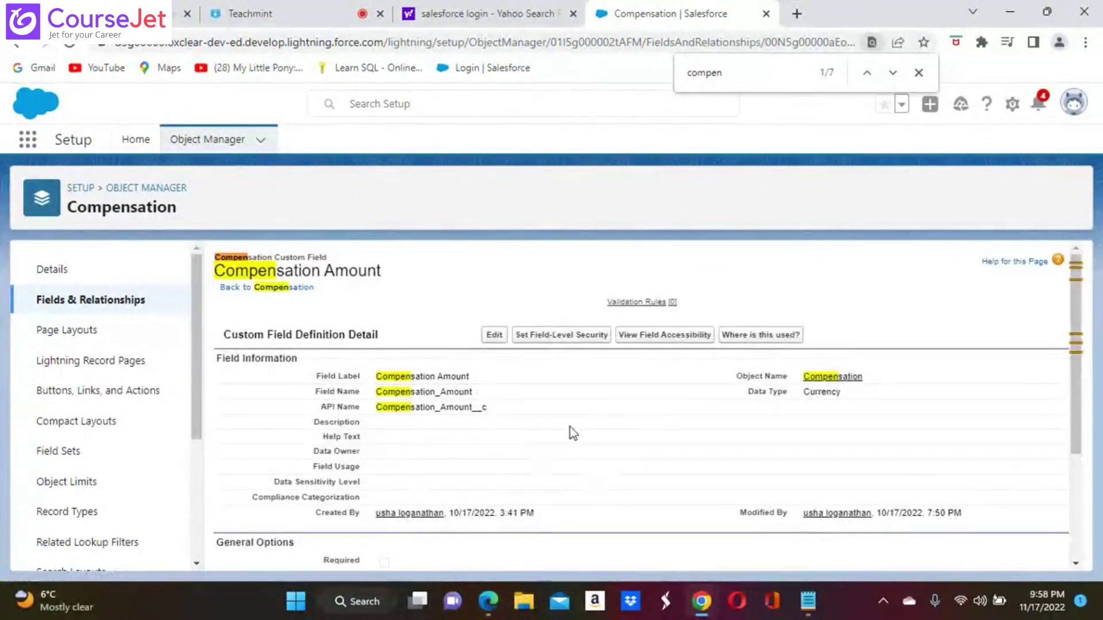
left_click(557, 342)
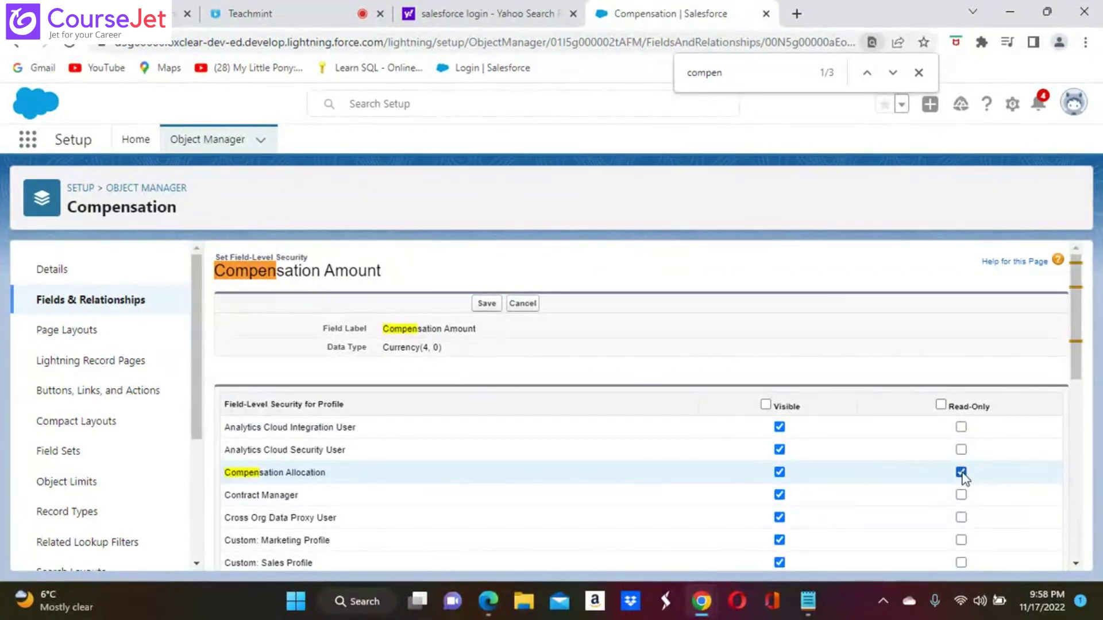
left_click(486, 304)
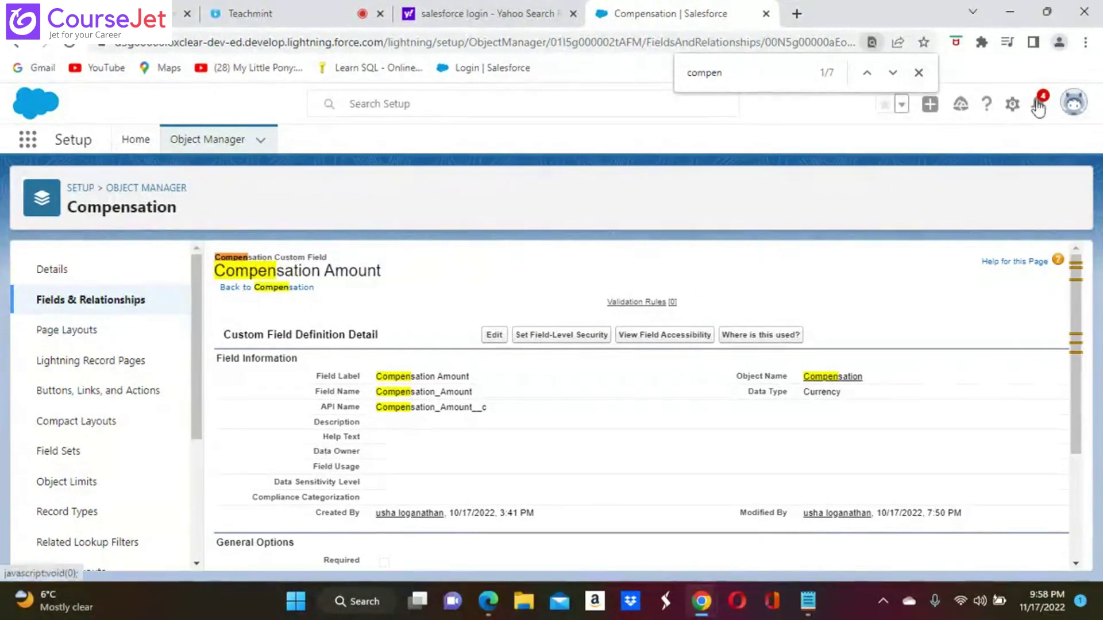
Open Setup in a new tab, find the Users list, and open the Second User's detail page.
left_click(1012, 105)
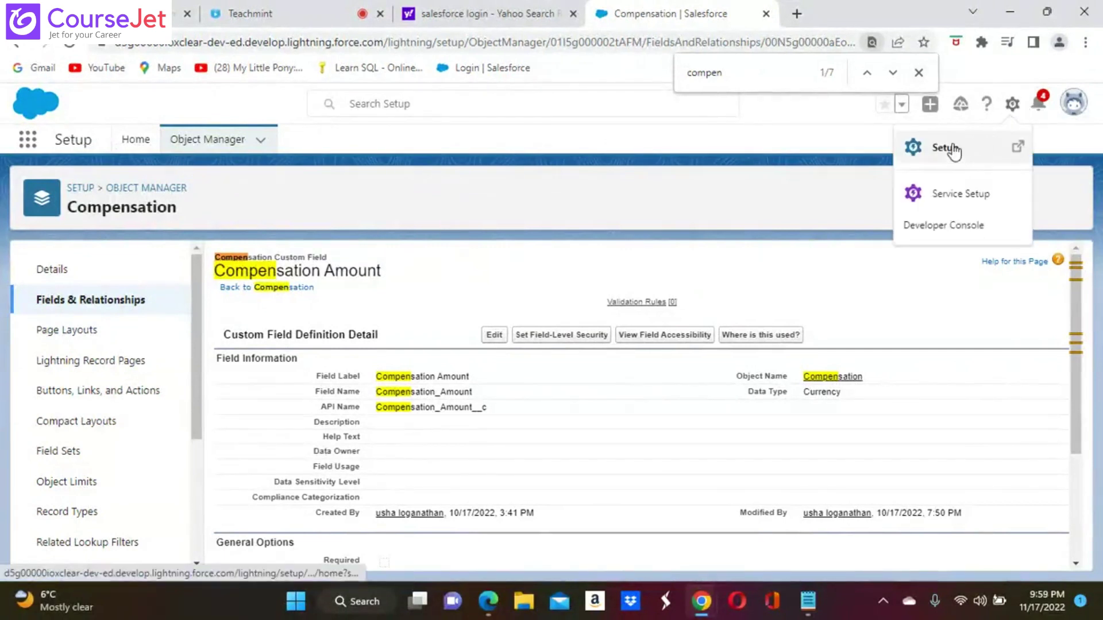
left_click(951, 148)
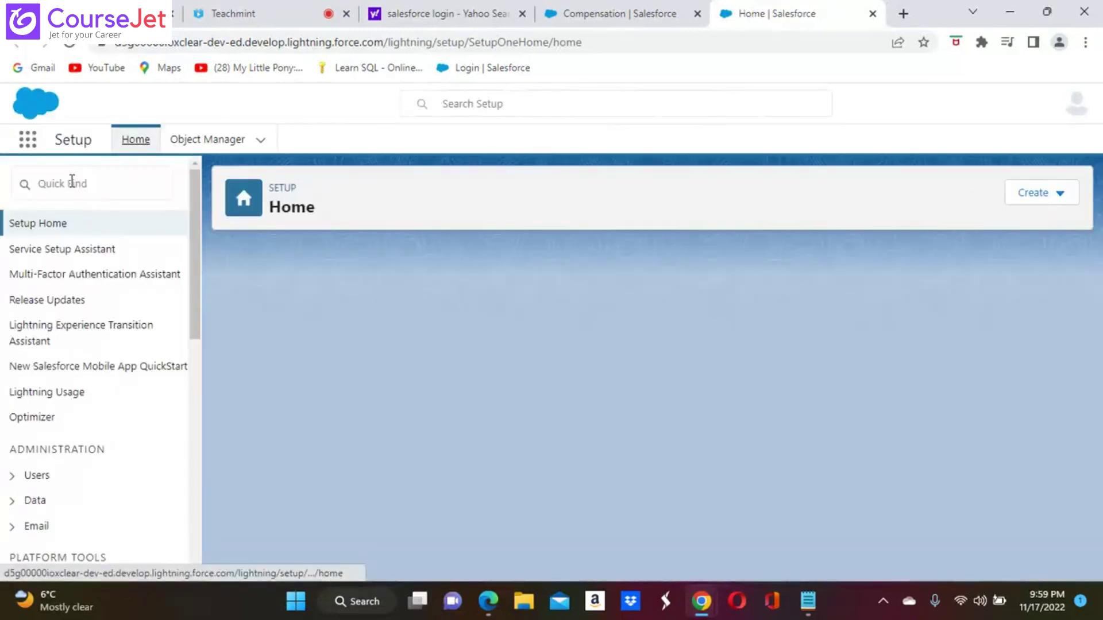
left_click(72, 181)
type("us")
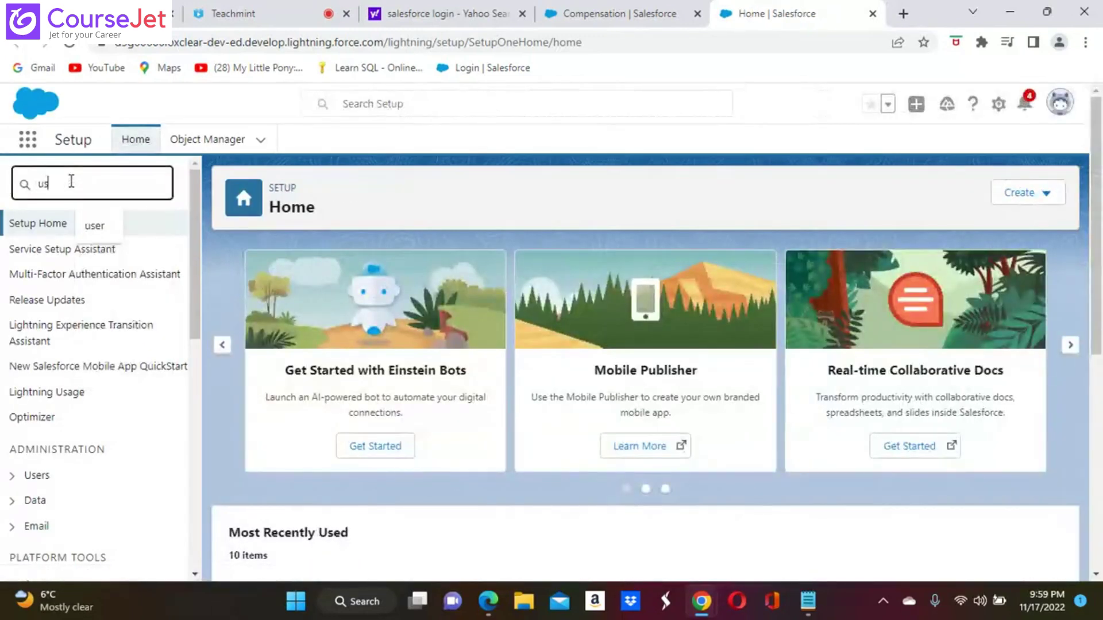
type("er")
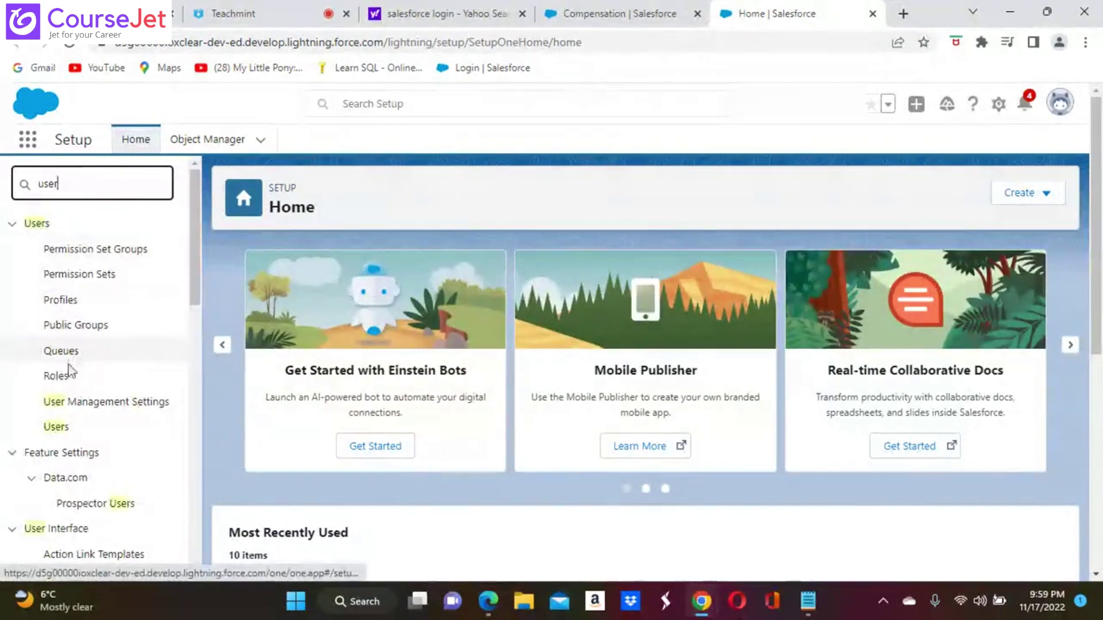
left_click(55, 426)
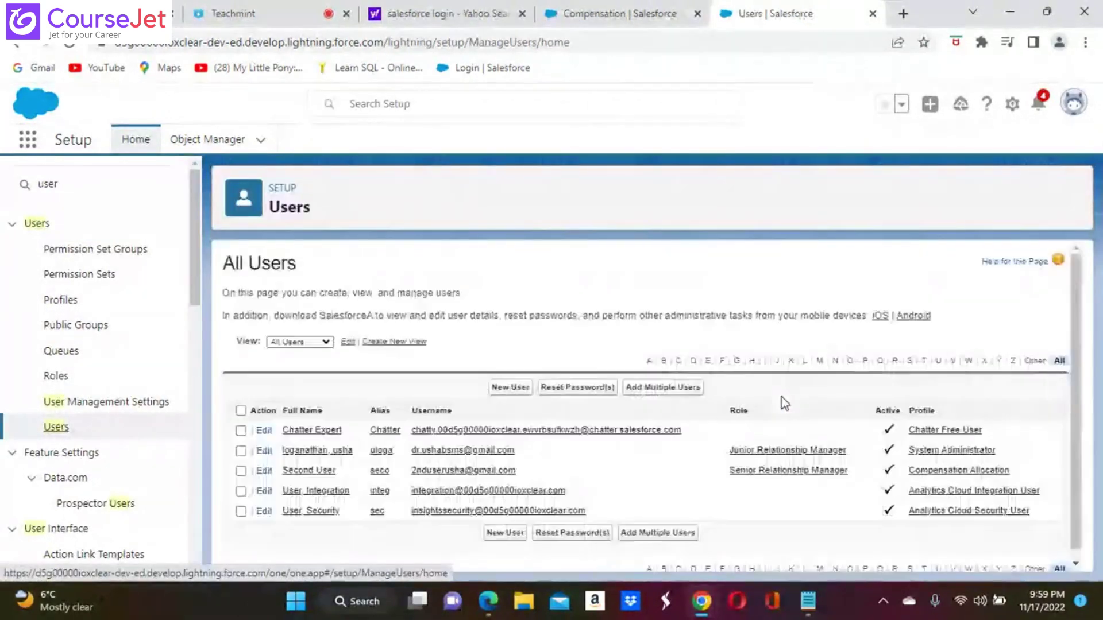
left_click(322, 472)
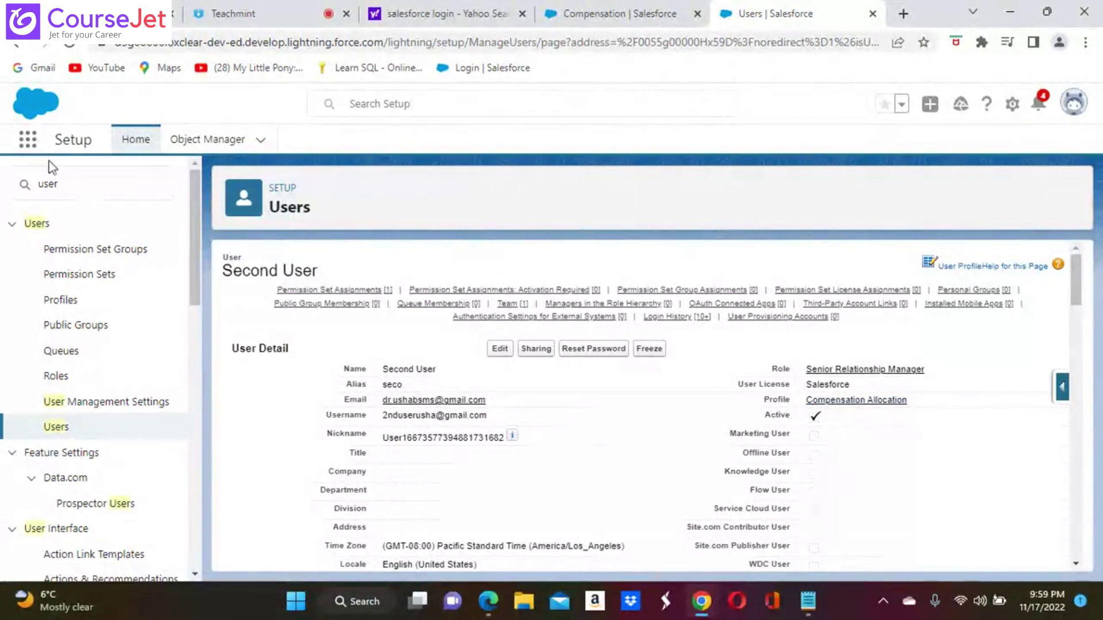
Search Setup for "per" and open the Permission Sets list.
left_click(72, 183)
key("BackSpace")
key("BackSpace")
key("BackSpace")
key("BackSpace")
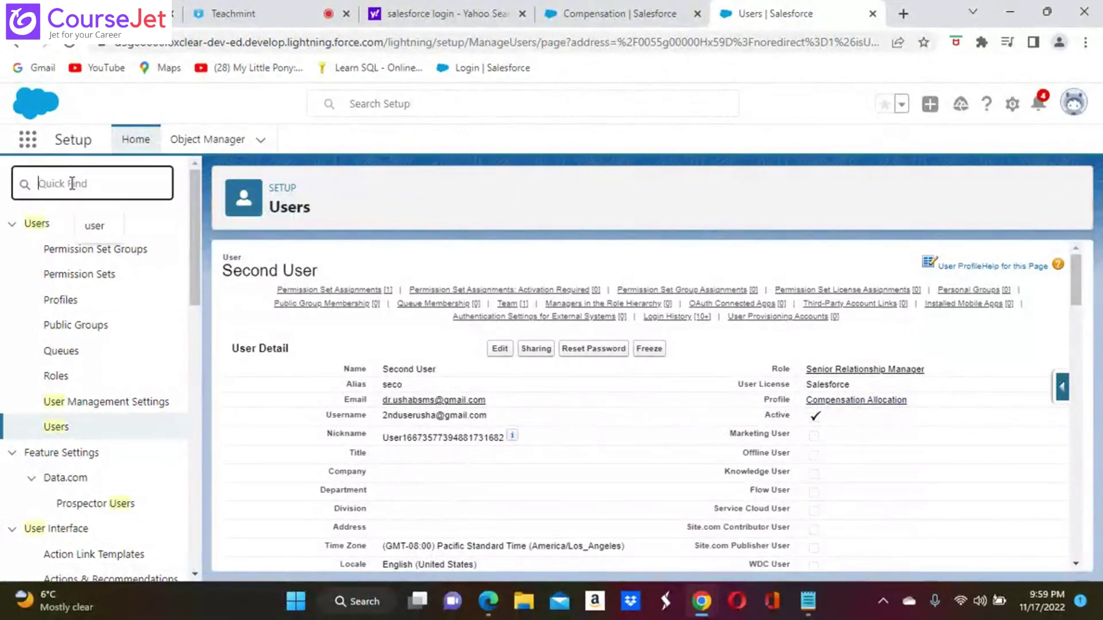
type("per")
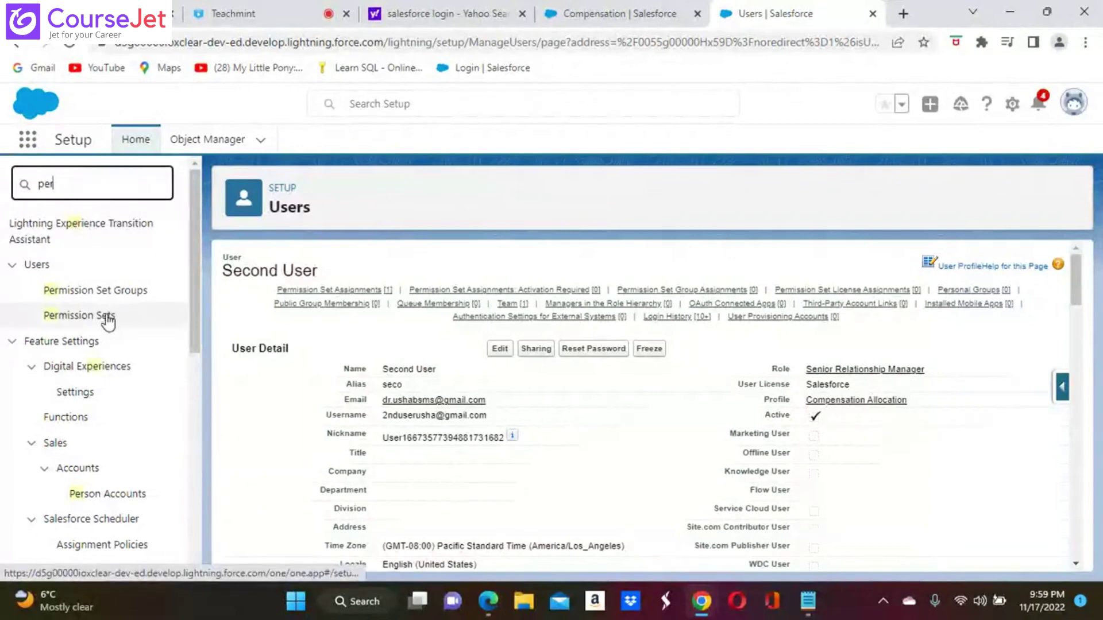
left_click(109, 319)
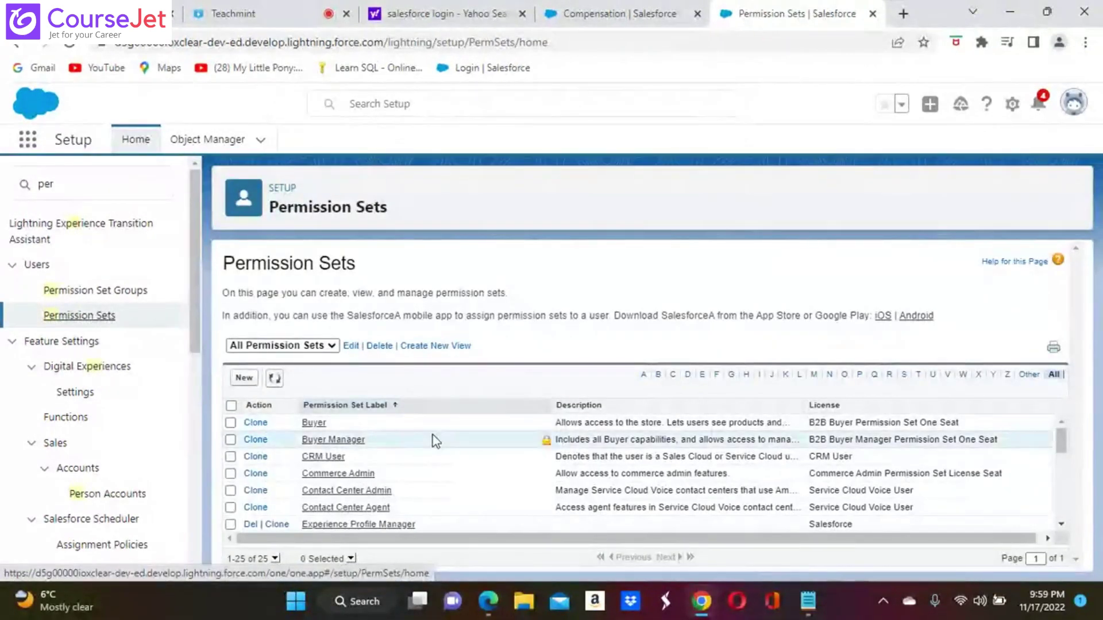
Filter the permission sets by the letter P and open Provide Extra Access For Support Manager to review its settings.
scroll(637, 471, "down", 10)
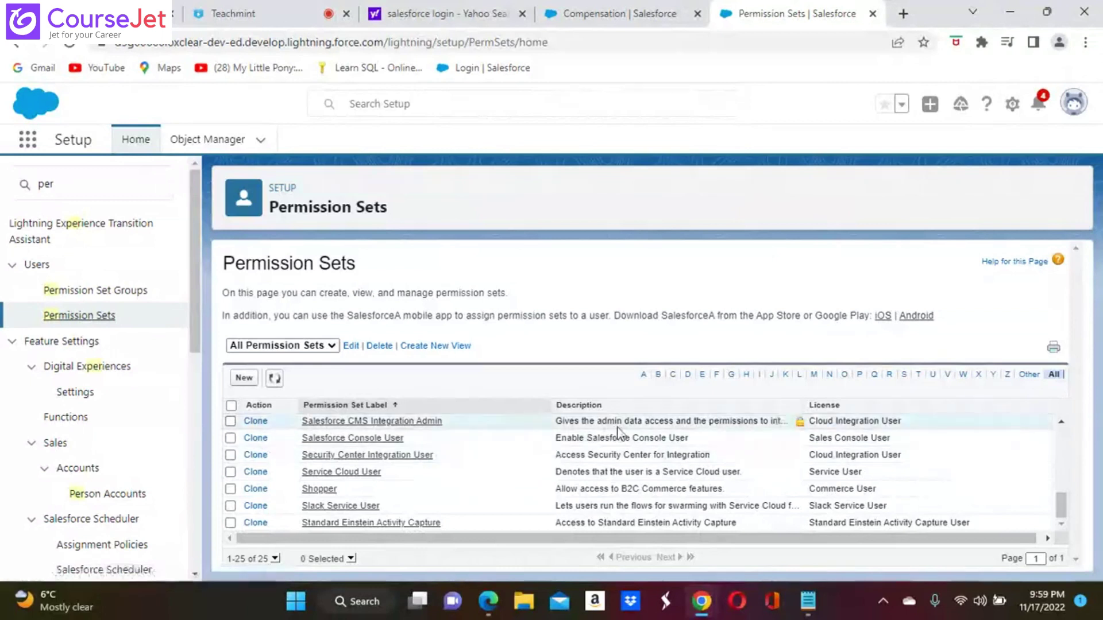
left_click(674, 376)
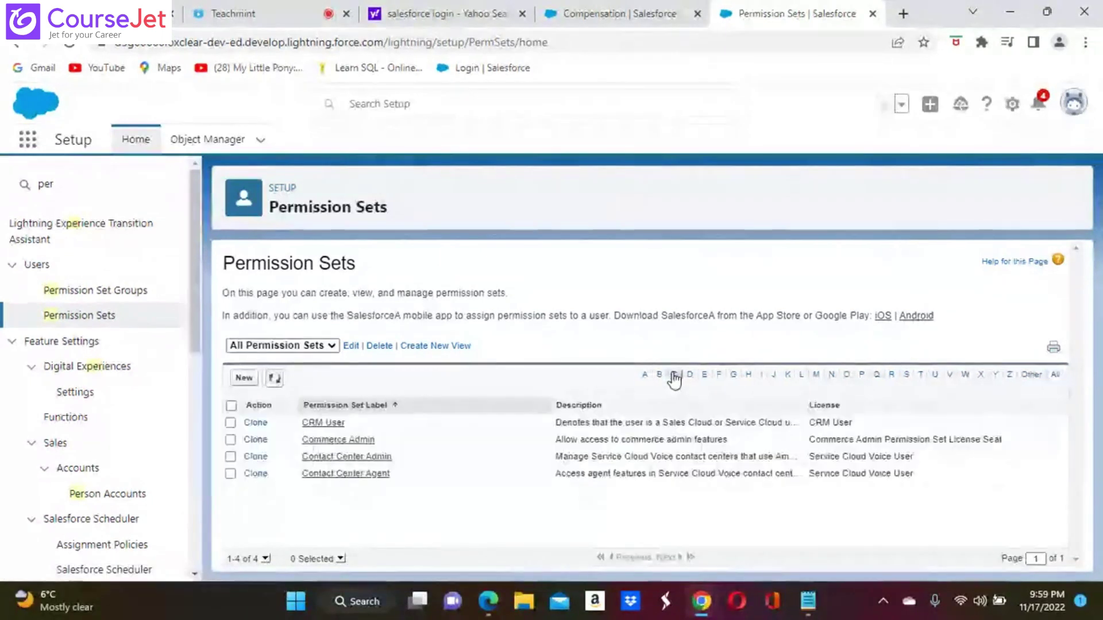
left_click(861, 377)
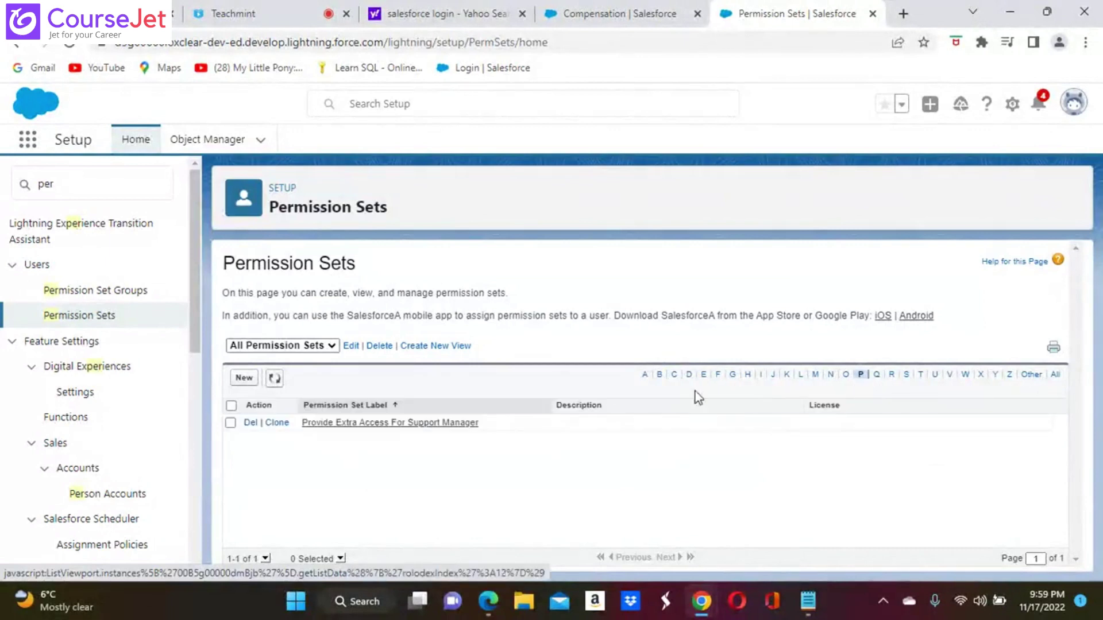
left_click(401, 425)
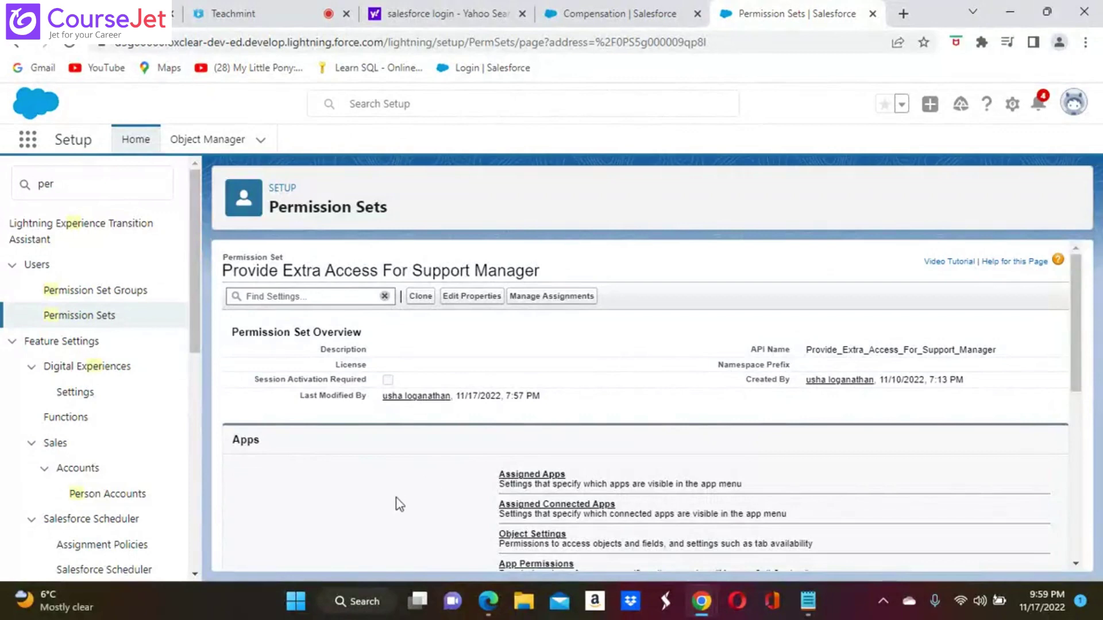
scroll(400, 504, "down", 3)
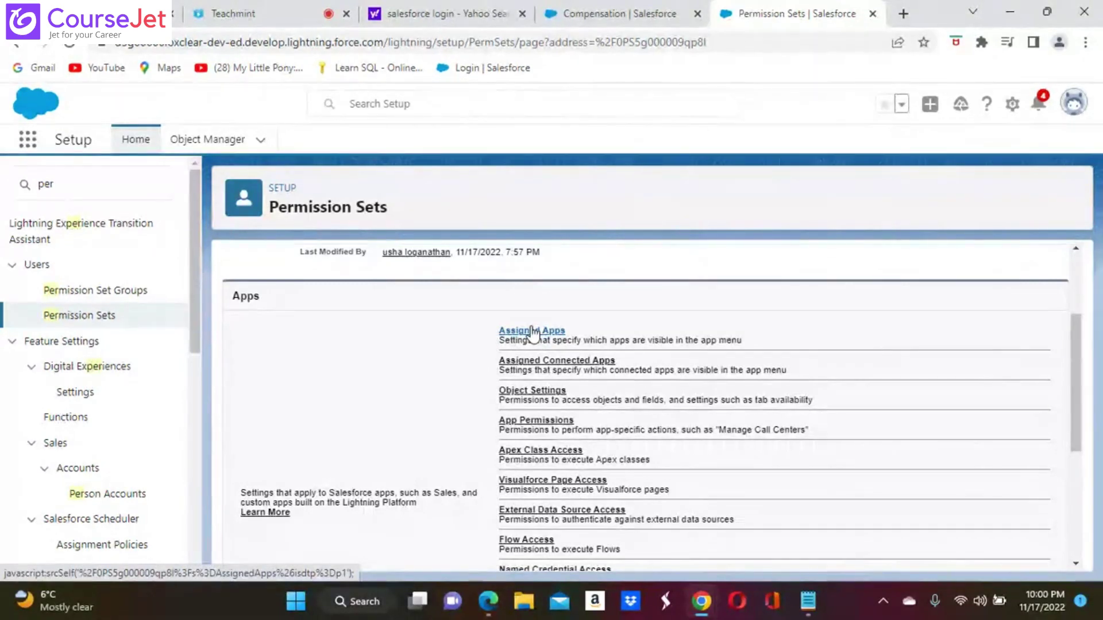
scroll(643, 402, "up", 3)
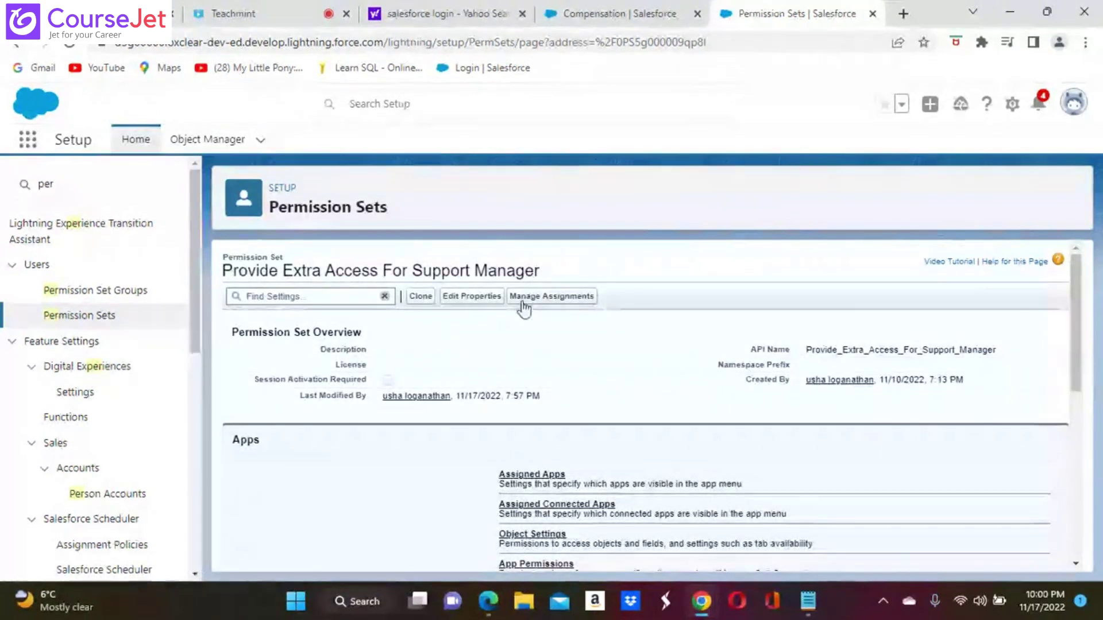
Remove the Second User's assignment from the Provide Extra Access For Support Manager permission set.
left_click(531, 298)
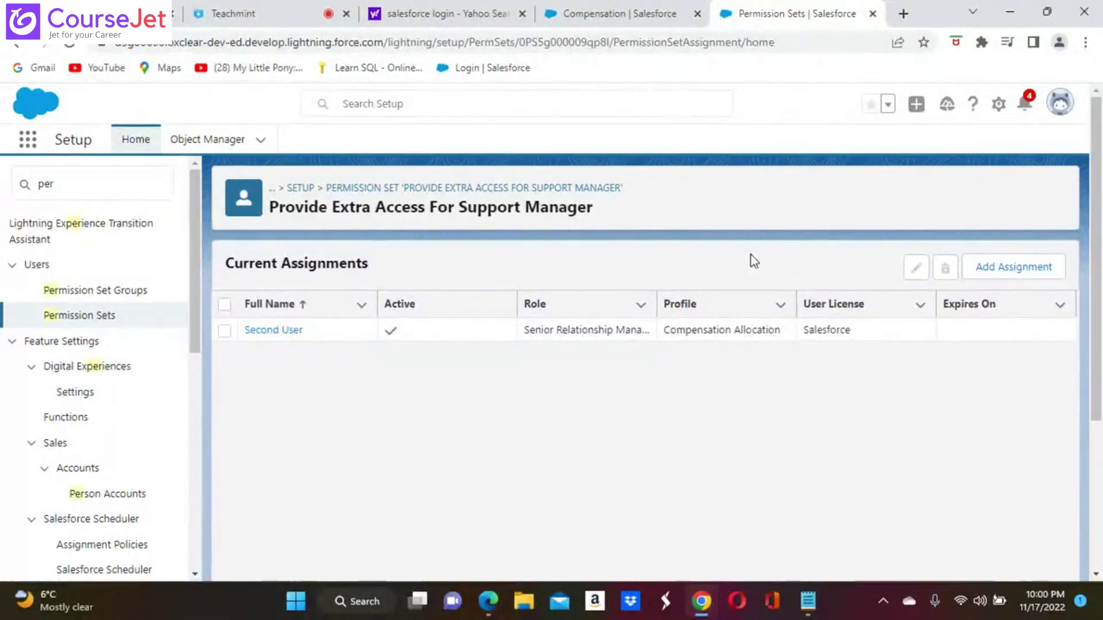
left_click(224, 332)
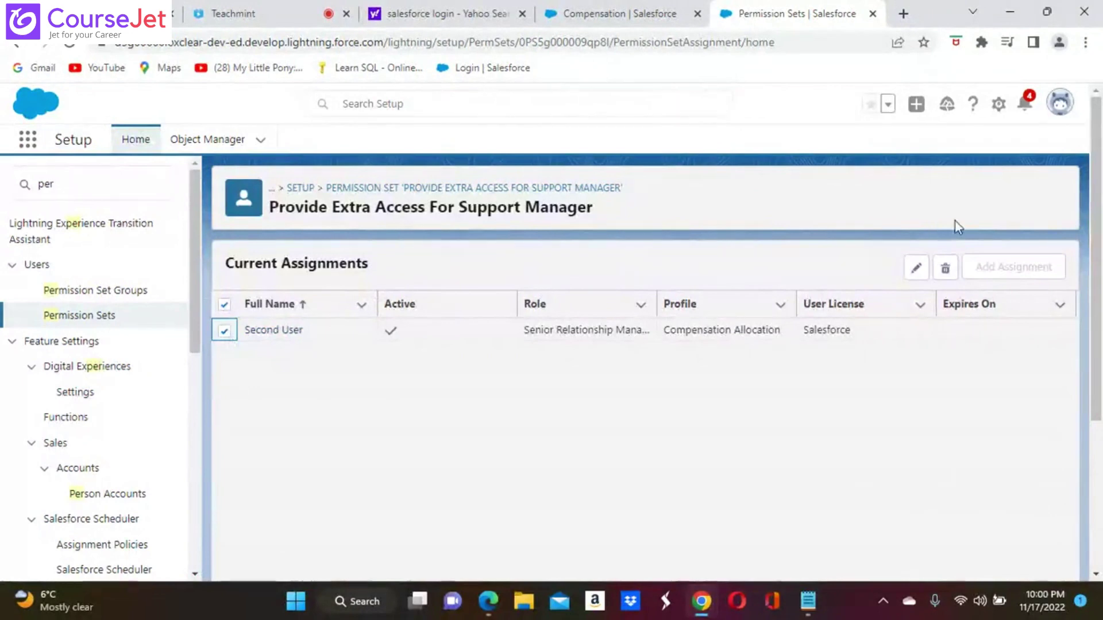
left_click(945, 267)
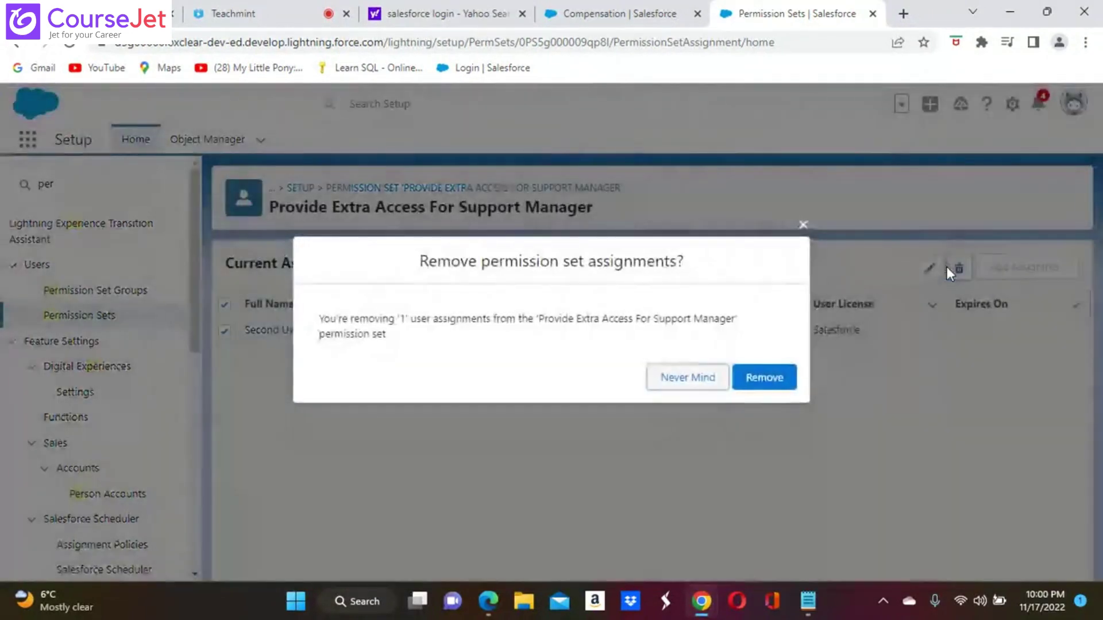
left_click(766, 378)
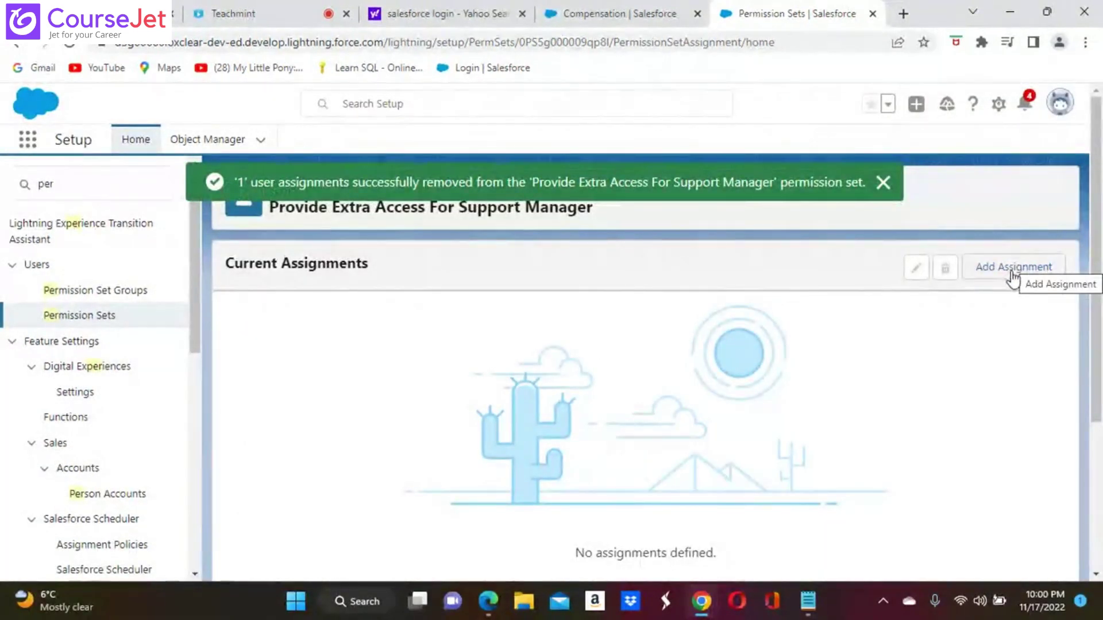
Switch to the Second User's Salesforce session in Edge, list all compensations, and open Bonuses 7 to examine the available access.
left_click(487, 603)
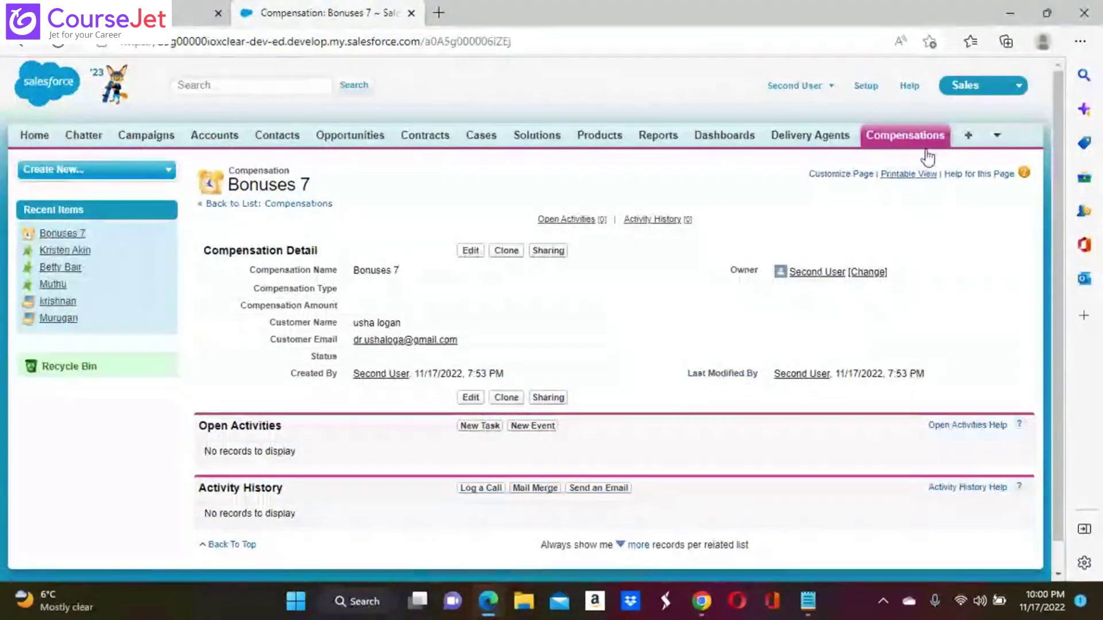
left_click(908, 135)
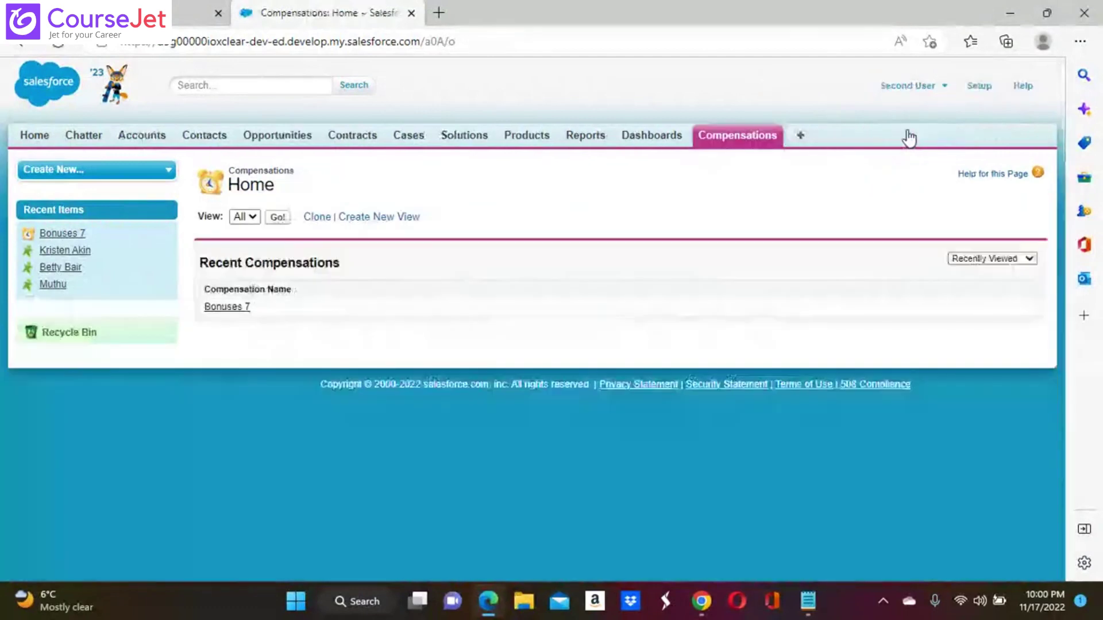
left_click(279, 218)
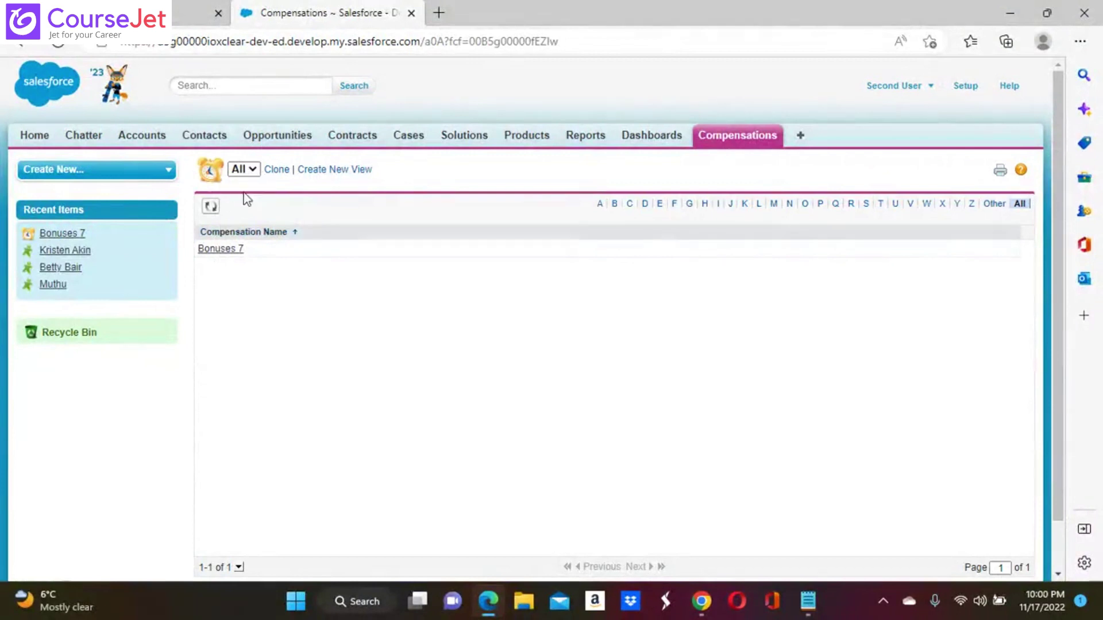
left_click(218, 252)
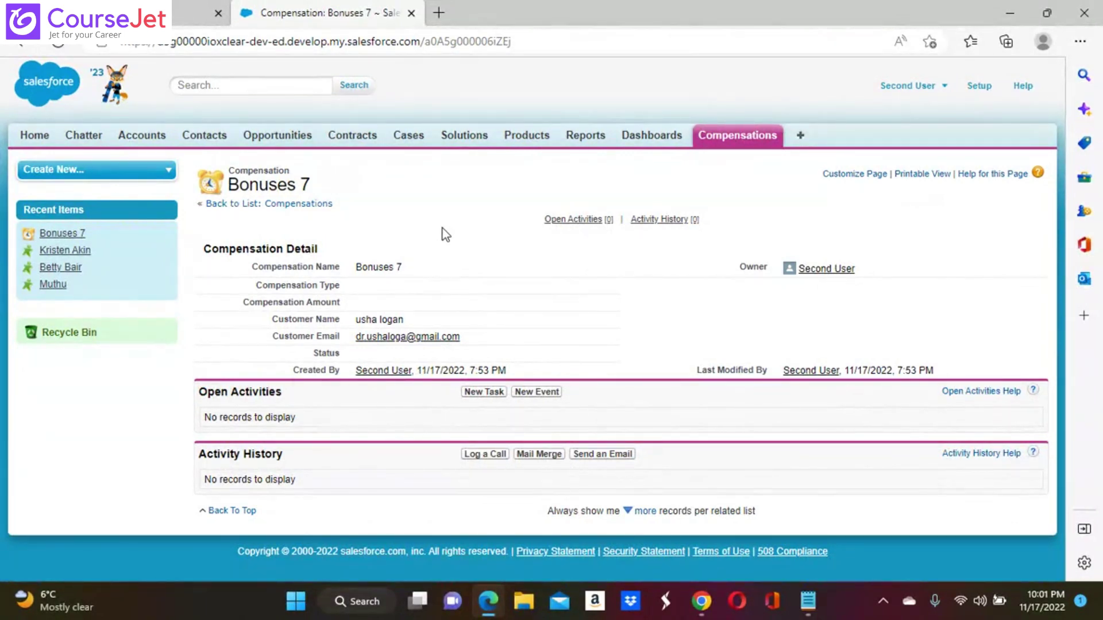
Switch to the admin session in Chrome and assign the Second User to the Provide Extra Access For Support Manager permission set.
mouse_move(695, 609)
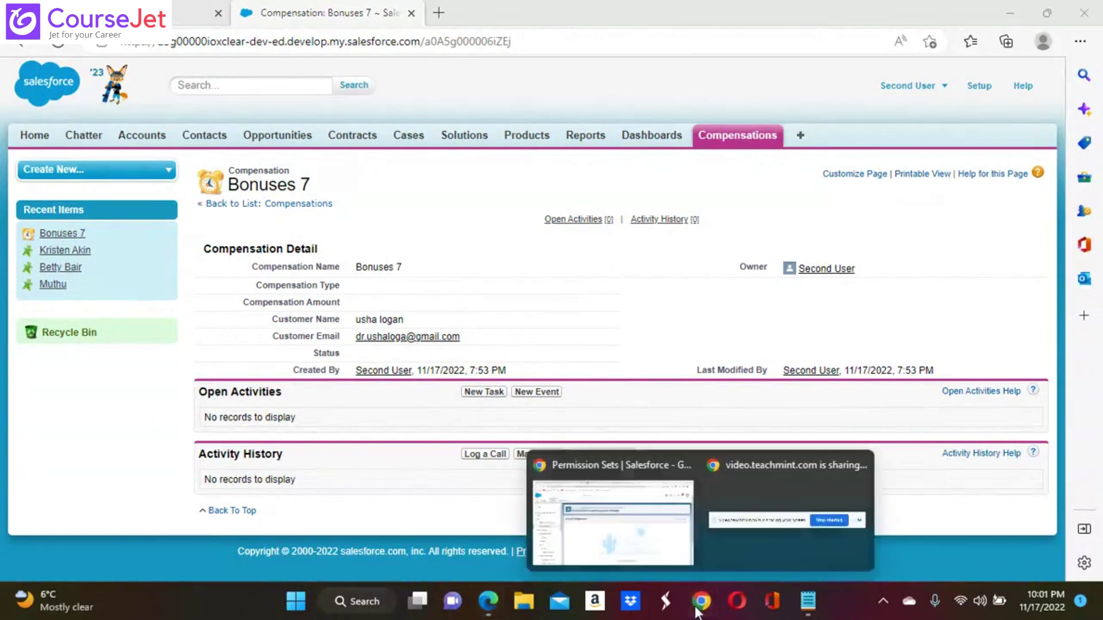
left_click(631, 522)
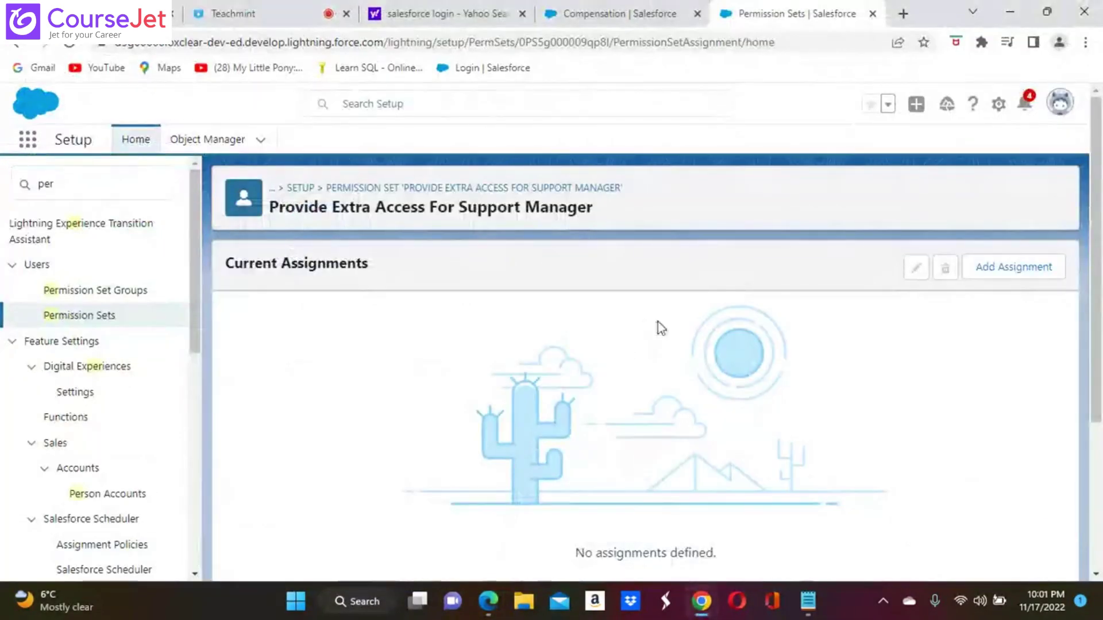
left_click(1028, 268)
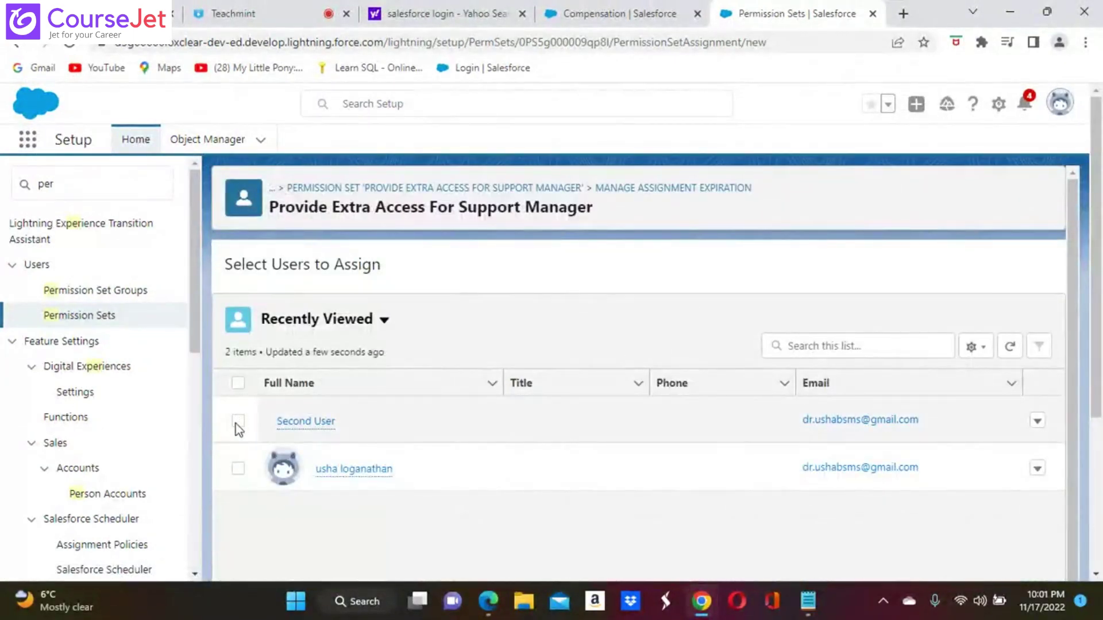
left_click(238, 422)
scroll(650, 493, "down", 5)
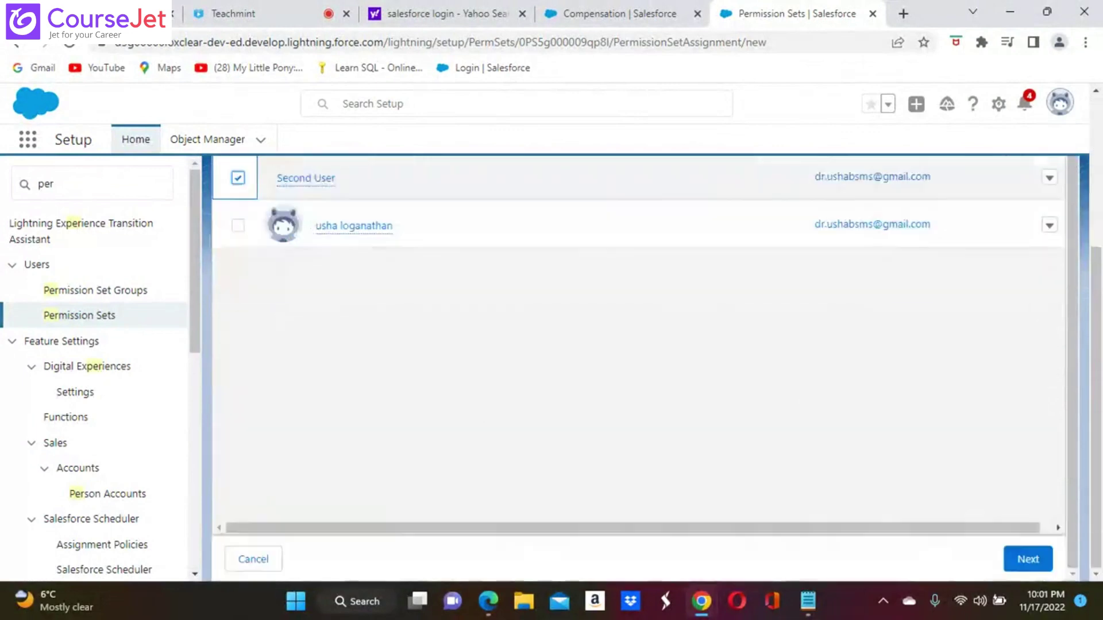
left_click(1027, 557)
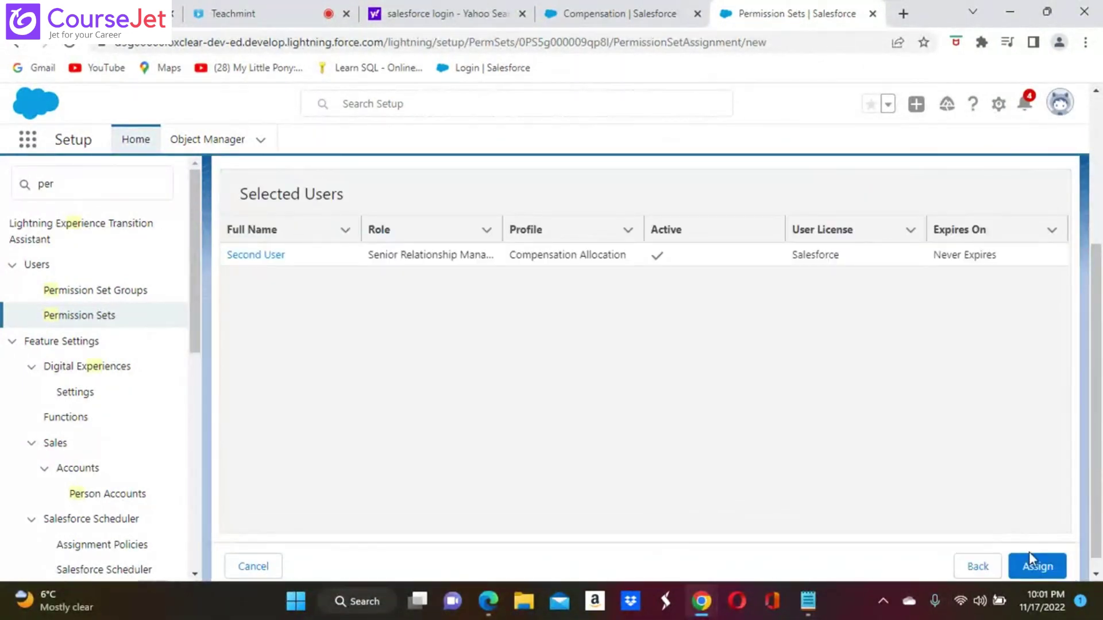
left_click(1038, 567)
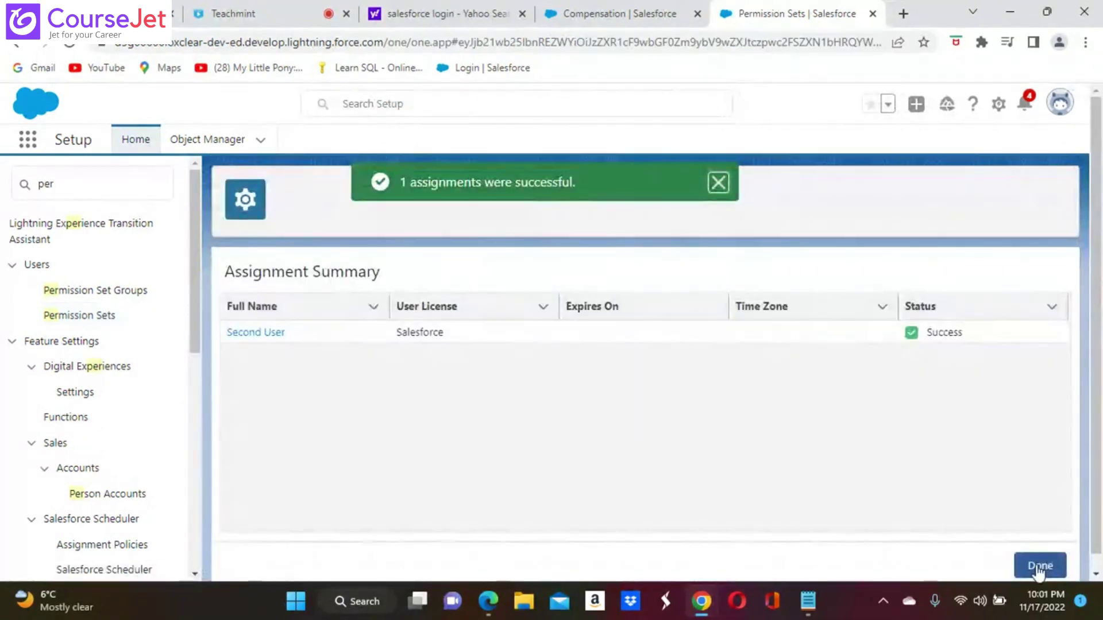
left_click(1039, 567)
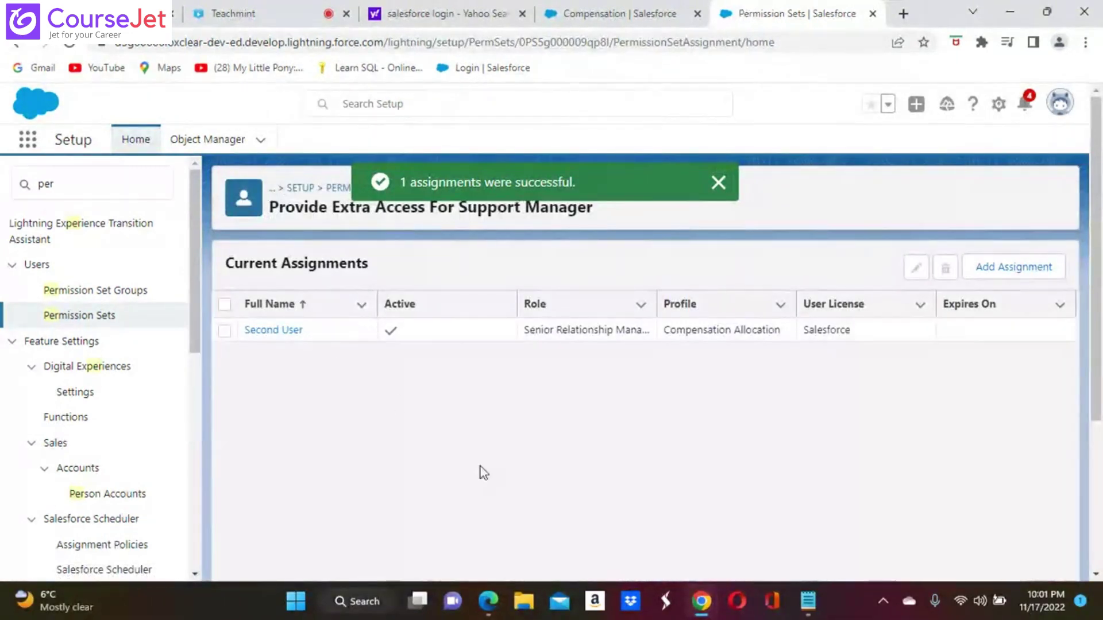
Switch back to the Second User's session in Edge, check which Bonuses 7 fields are editable, and save the record without changes.
left_click(488, 601)
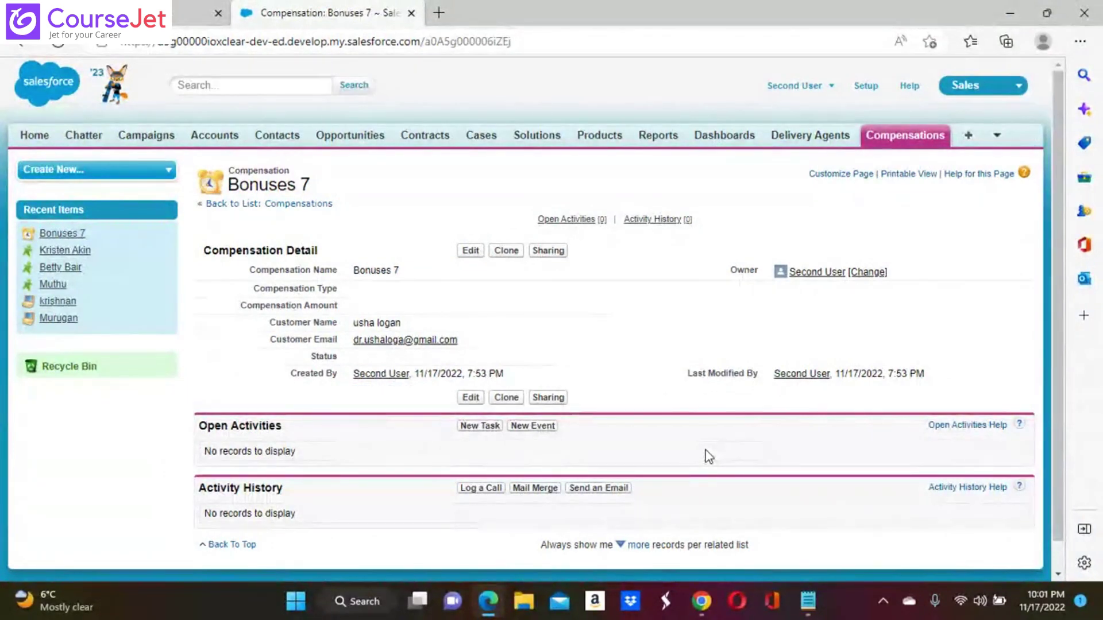
left_click(472, 258)
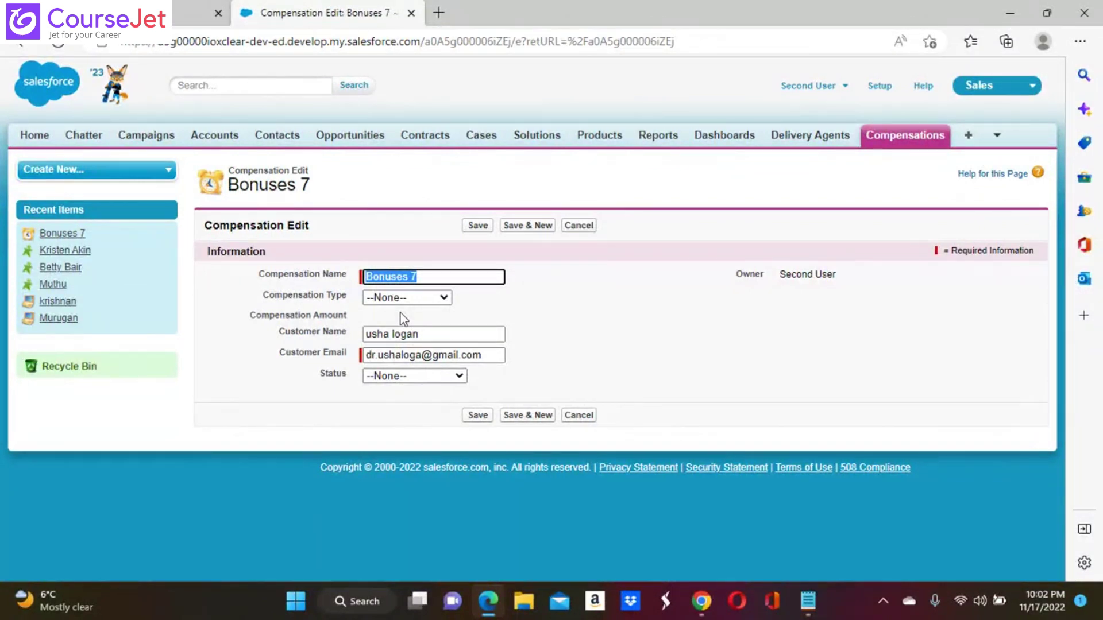
left_click(477, 416)
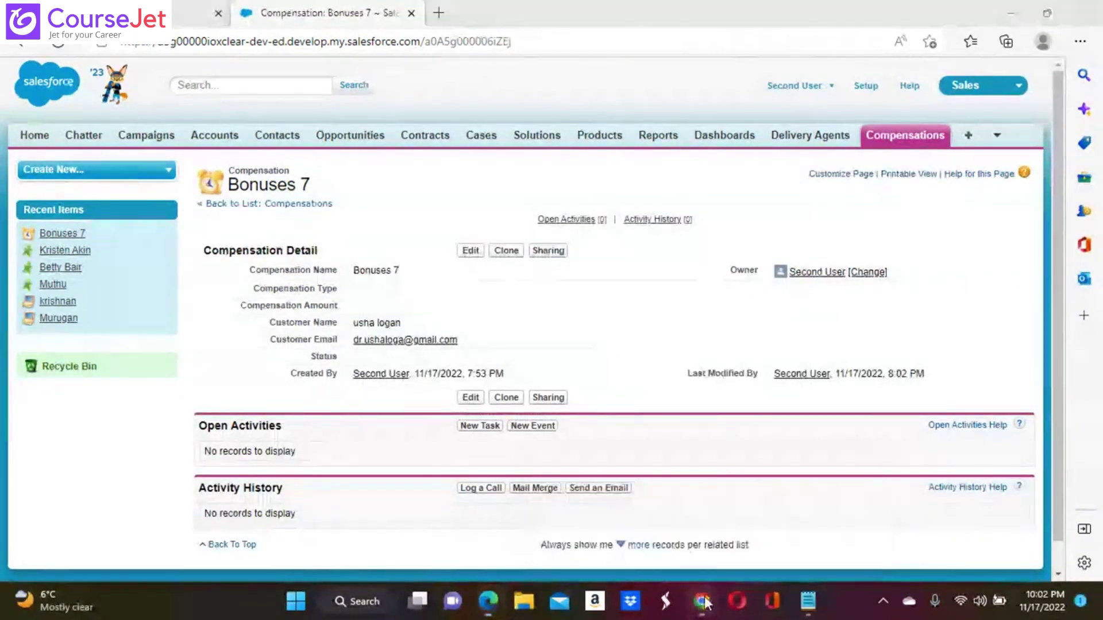
Return to the admin session in Chrome, filter the permission sets by P, and open Provide Extra Access For Support Manager.
mouse_move(701, 601)
left_click(622, 508)
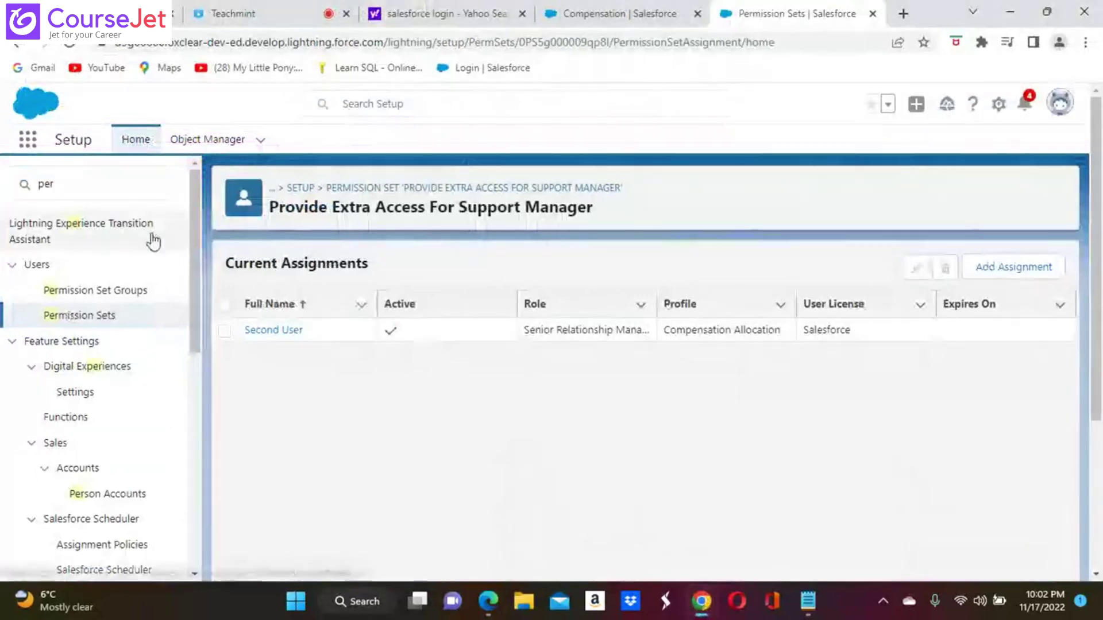
left_click(107, 317)
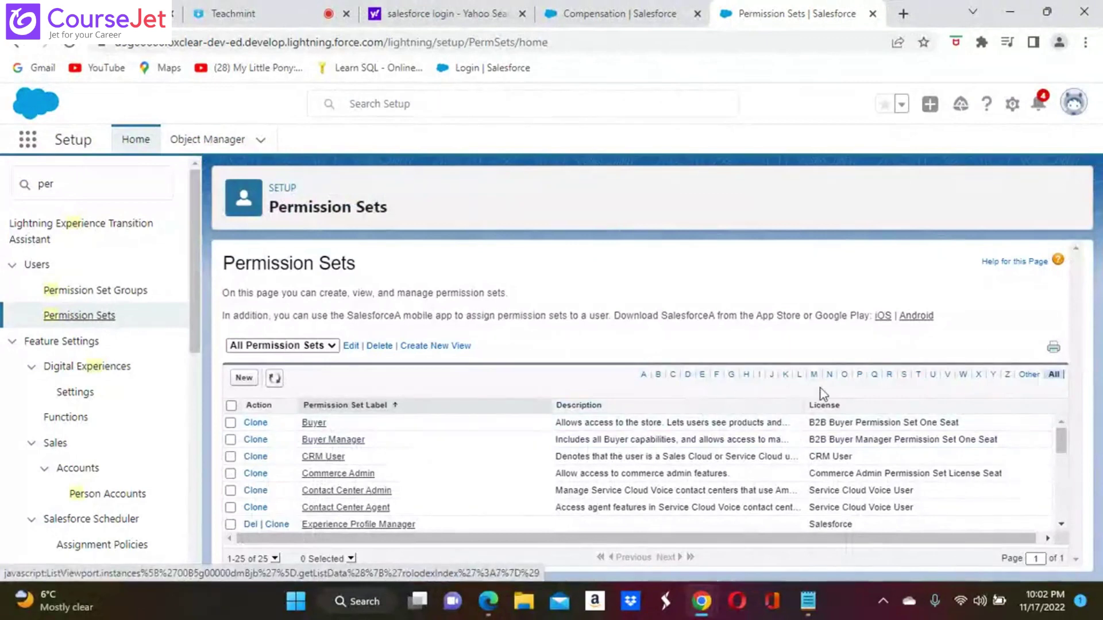
left_click(861, 374)
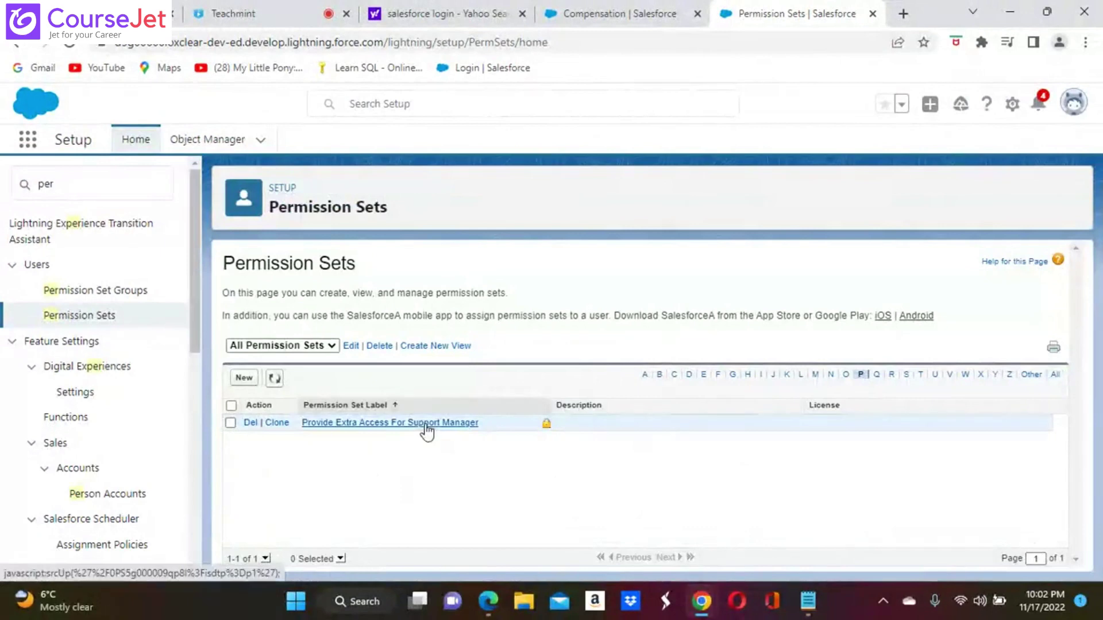
left_click(426, 423)
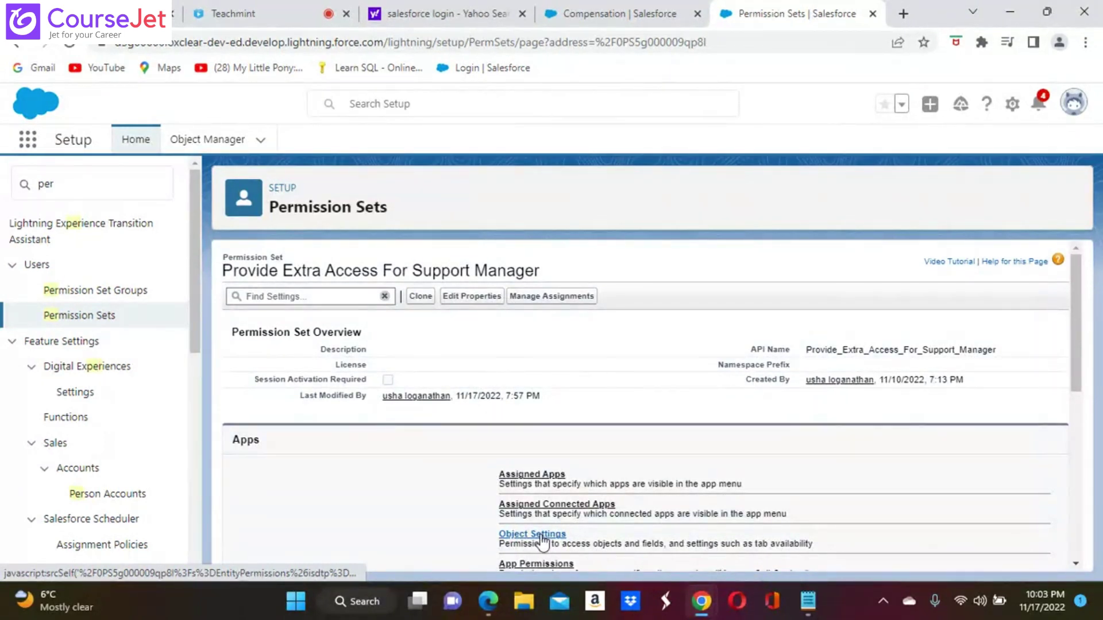
Find "compens" in the permission set's object settings and open the Compensations object.
left_click(542, 537)
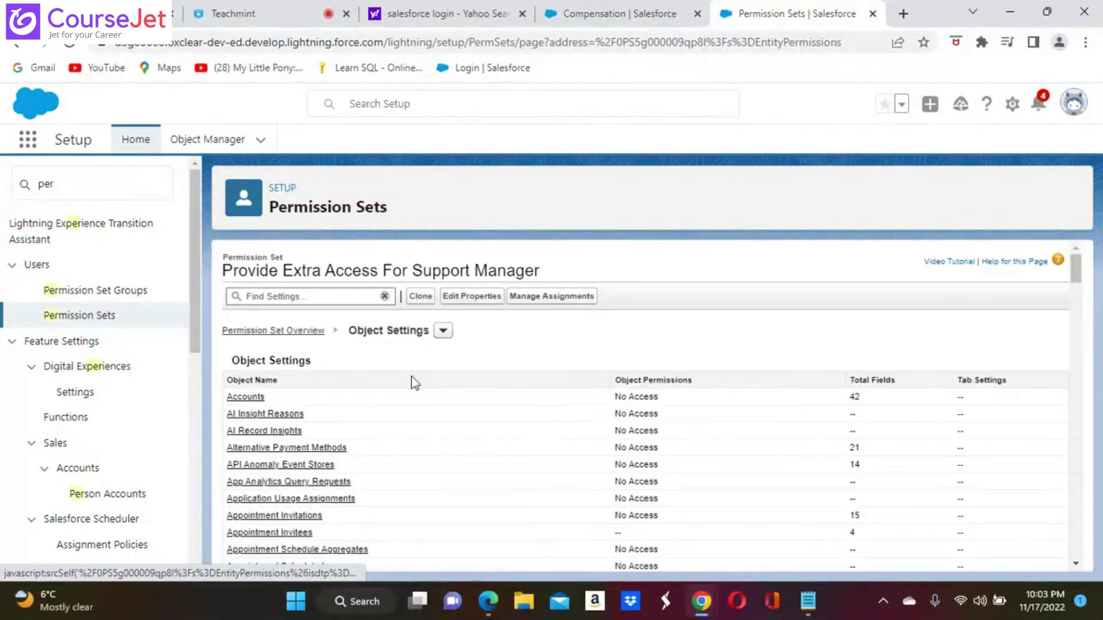
scroll(444, 437, "down", 15)
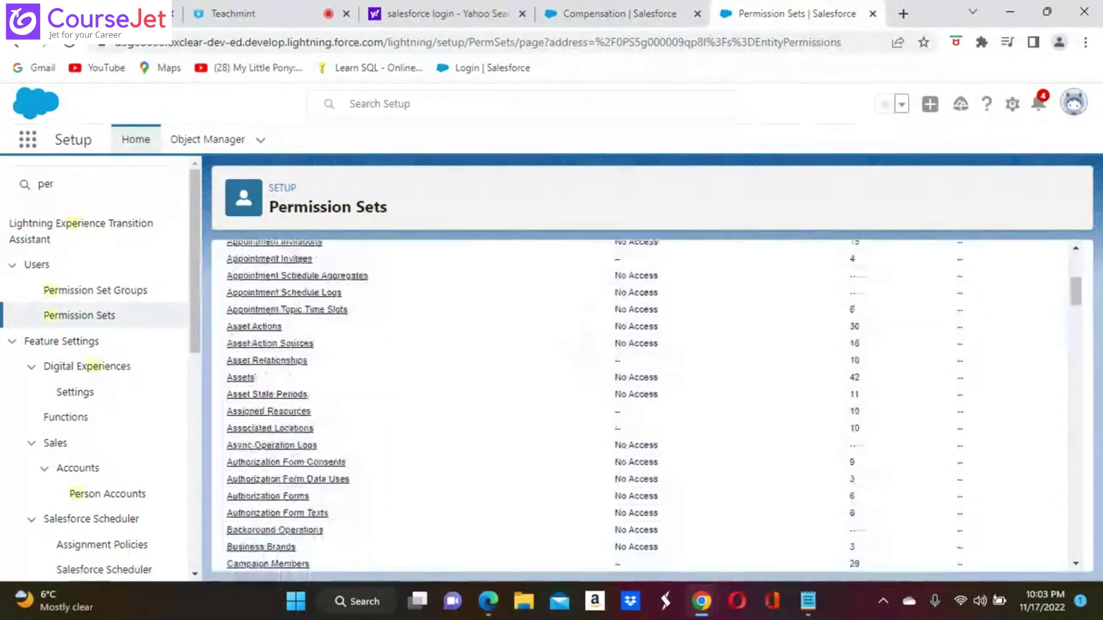
scroll(648, 410, "down", 3)
scroll(648, 410, "up", 15)
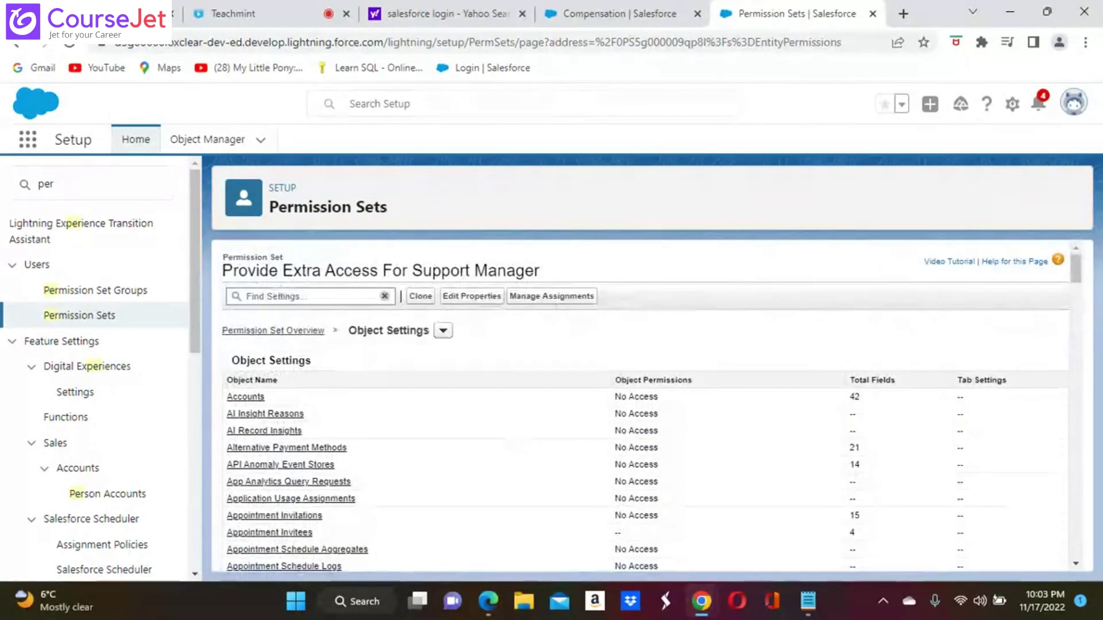
key("ctrl+f")
type("compen")
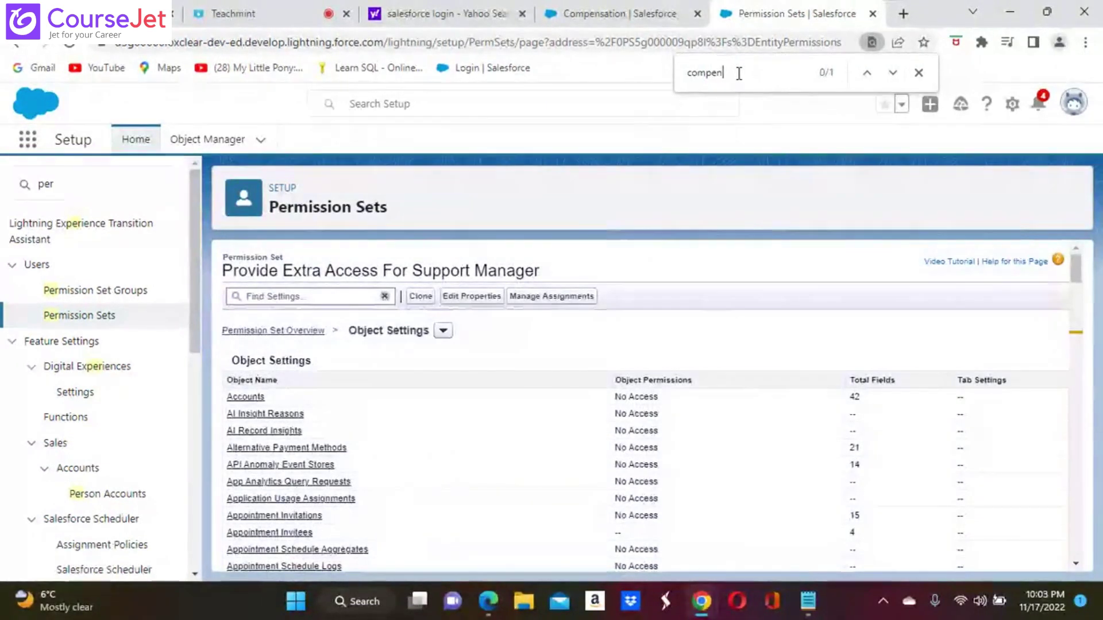
type("s")
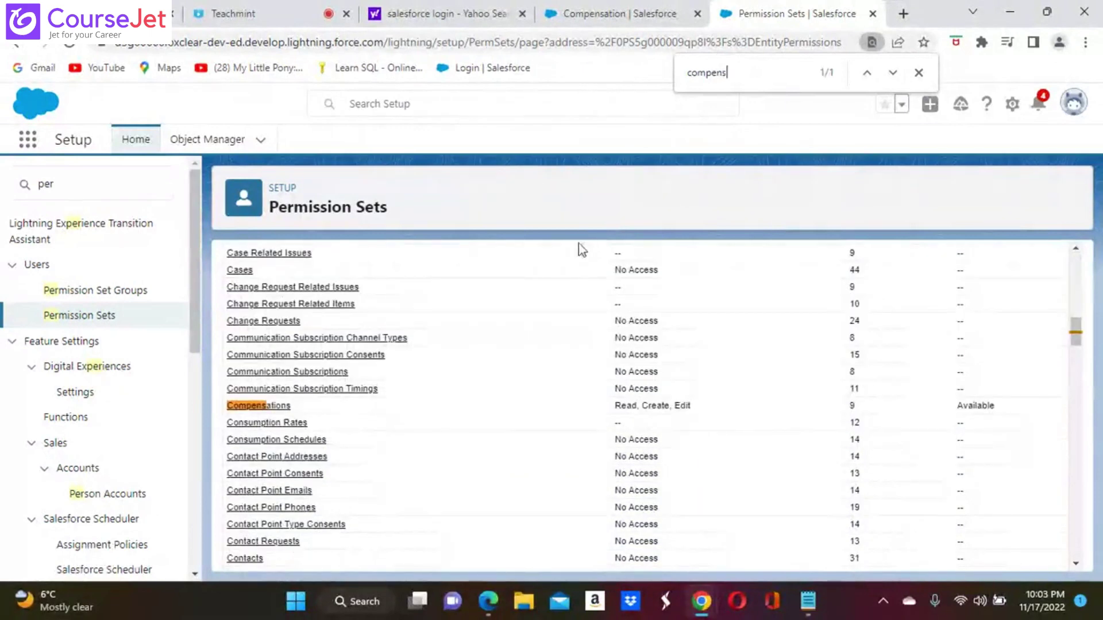
left_click(280, 407)
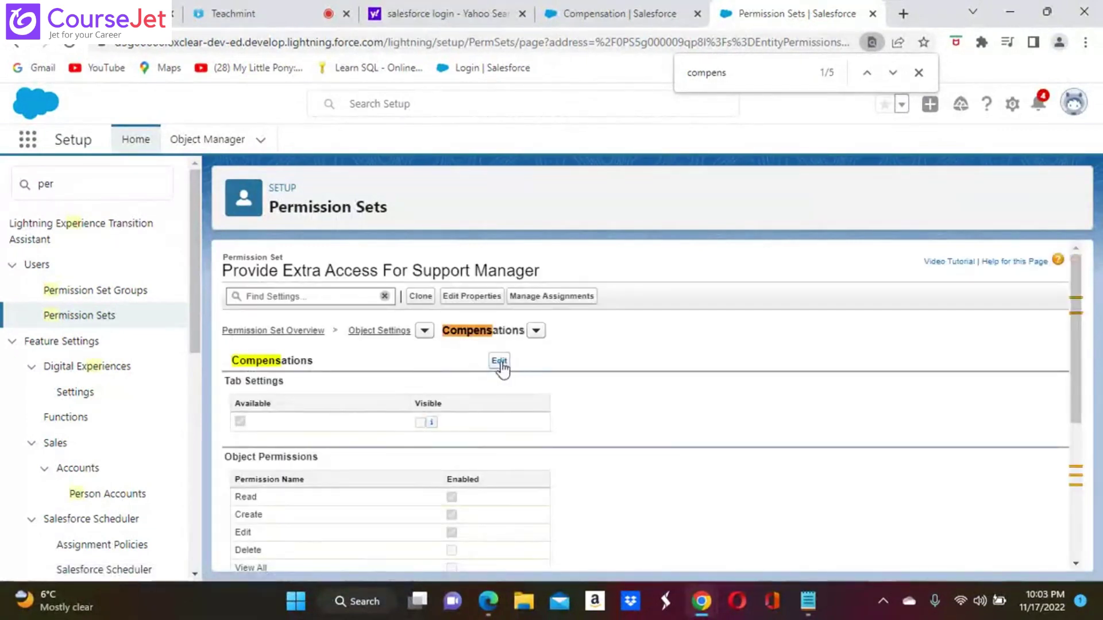
Grant edit access to the Compensation Amount field in the permission set's Compensations settings and save.
left_click(499, 361)
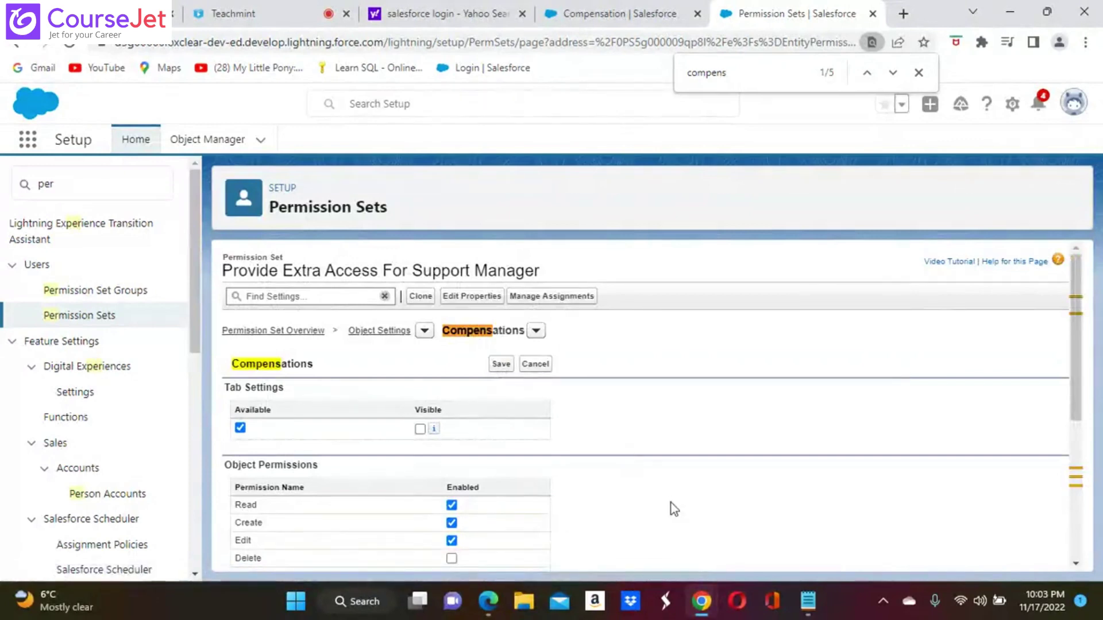
scroll(675, 509, "down", 3)
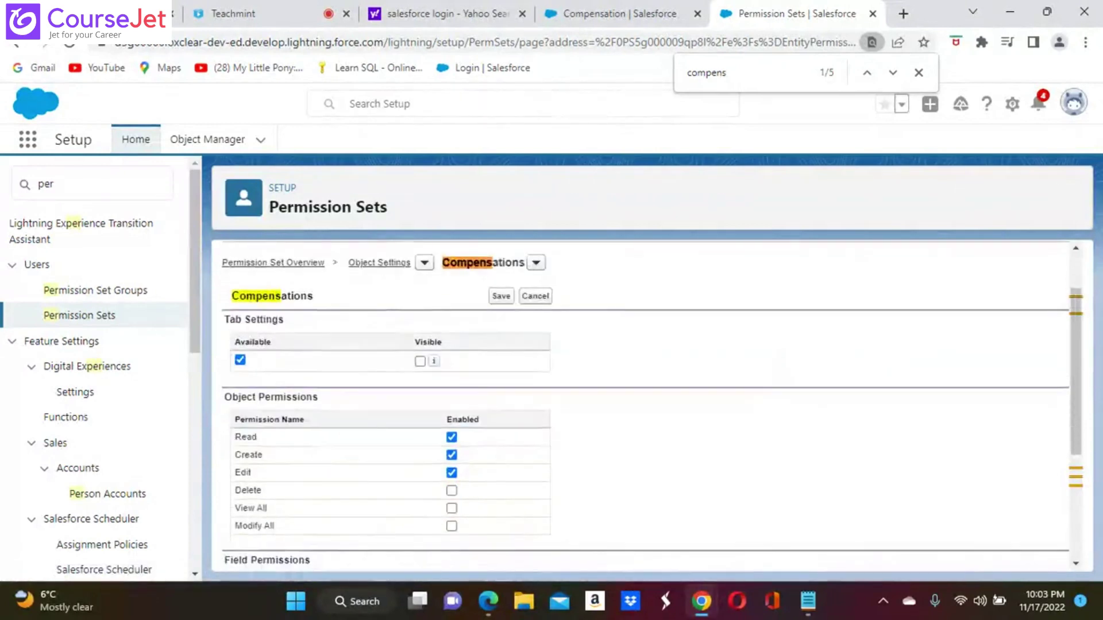
scroll(476, 478, "down", 2)
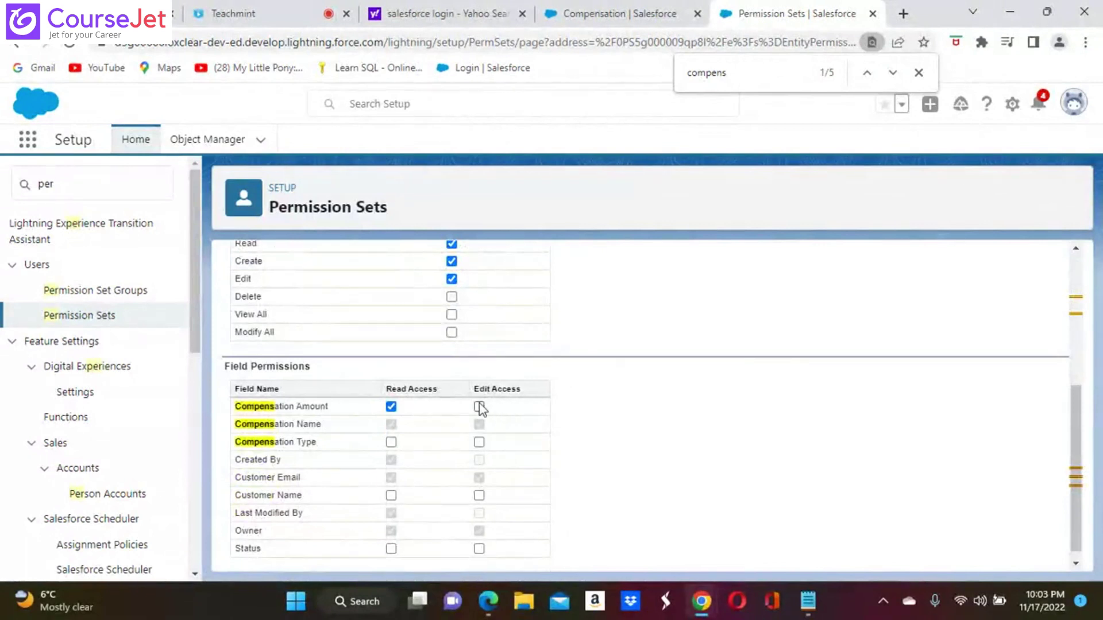
scroll(622, 432, "up", 5)
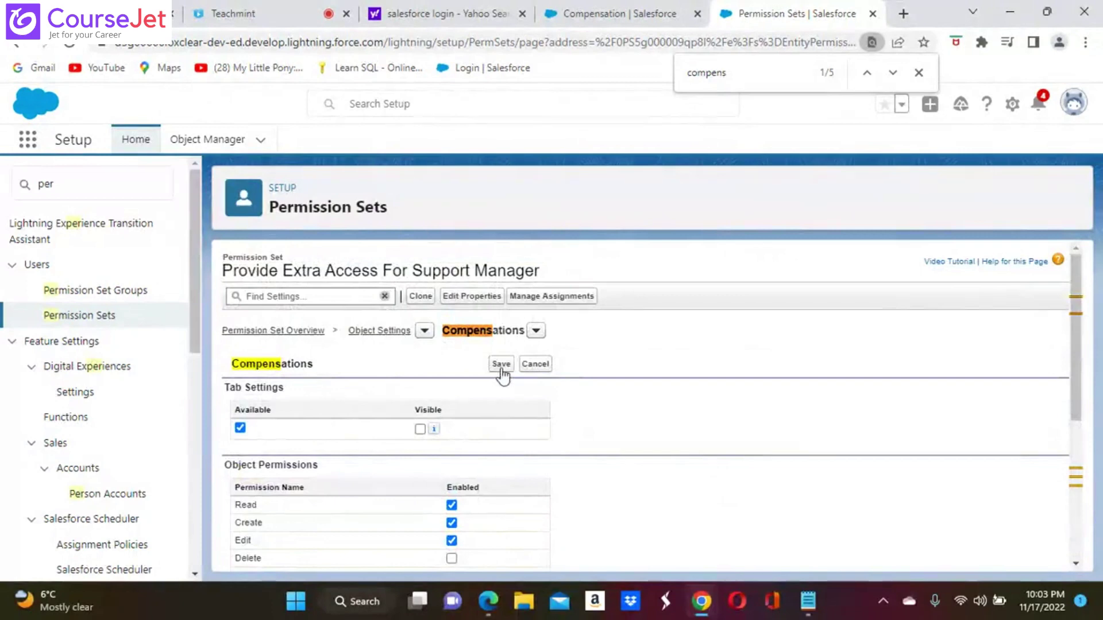
left_click(500, 365)
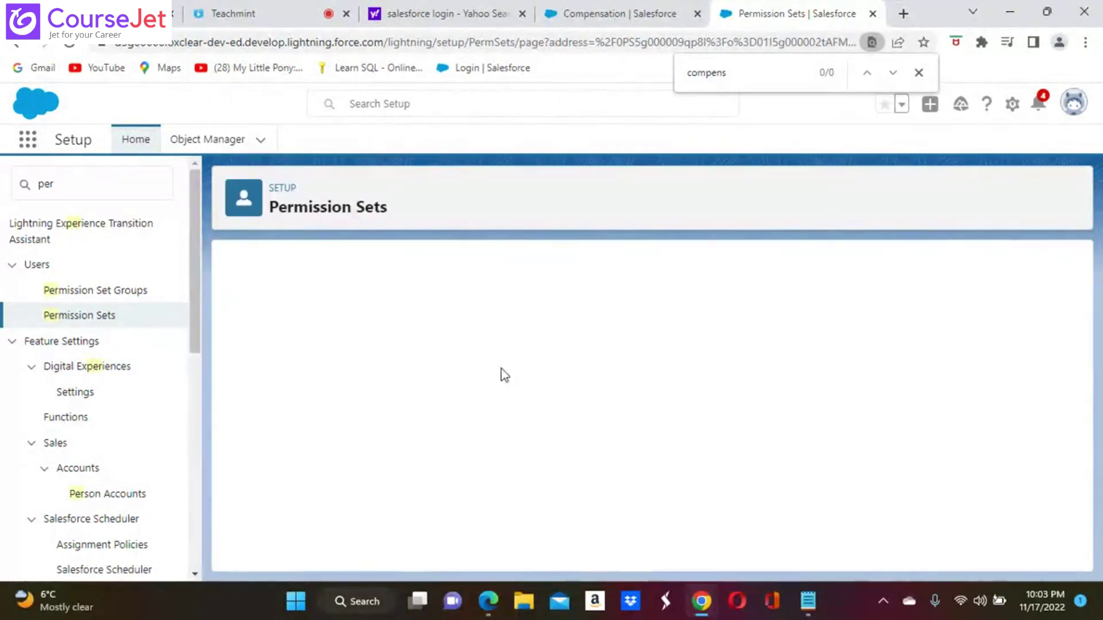
Switch to the Second User's session in Edge, reload Bonuses 7, set its Compensation Amount to 1000, and save the record.
left_click(489, 602)
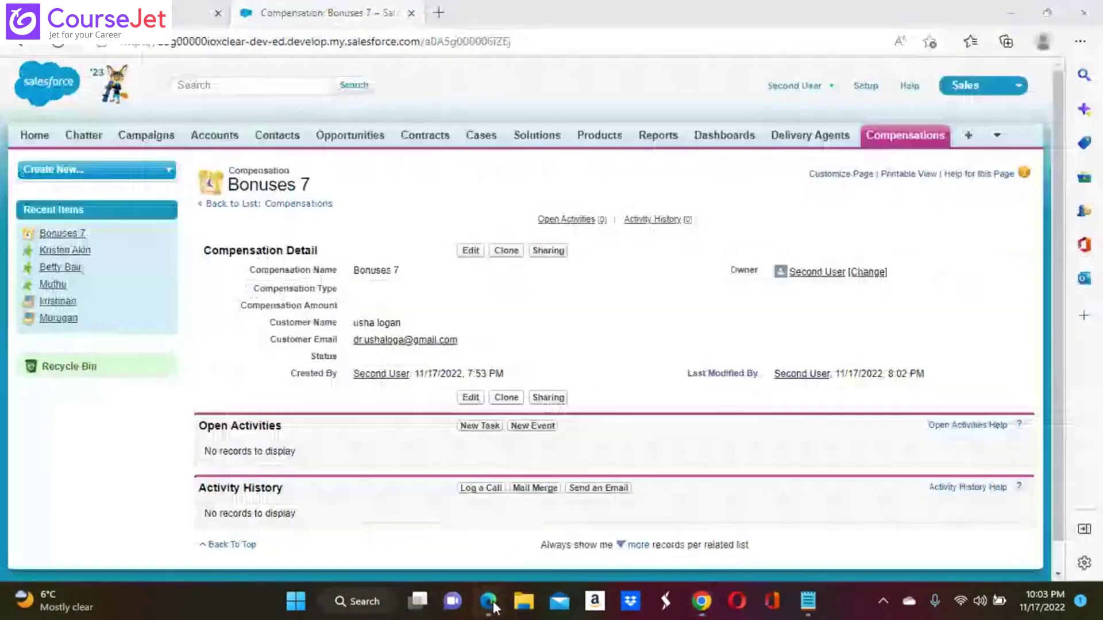
left_click(57, 45)
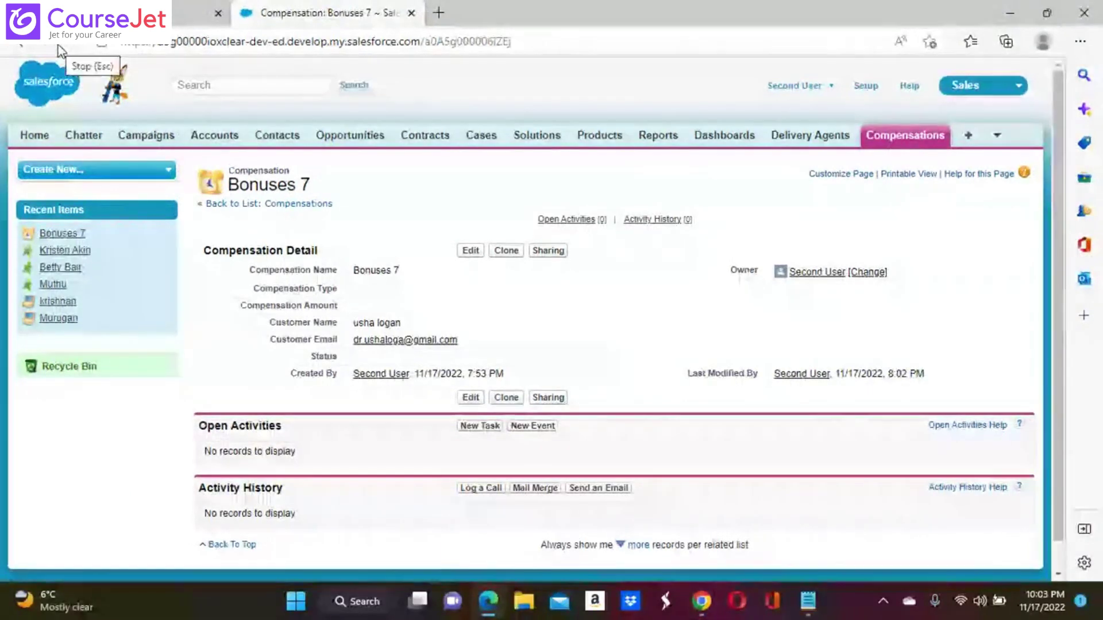
left_click(470, 252)
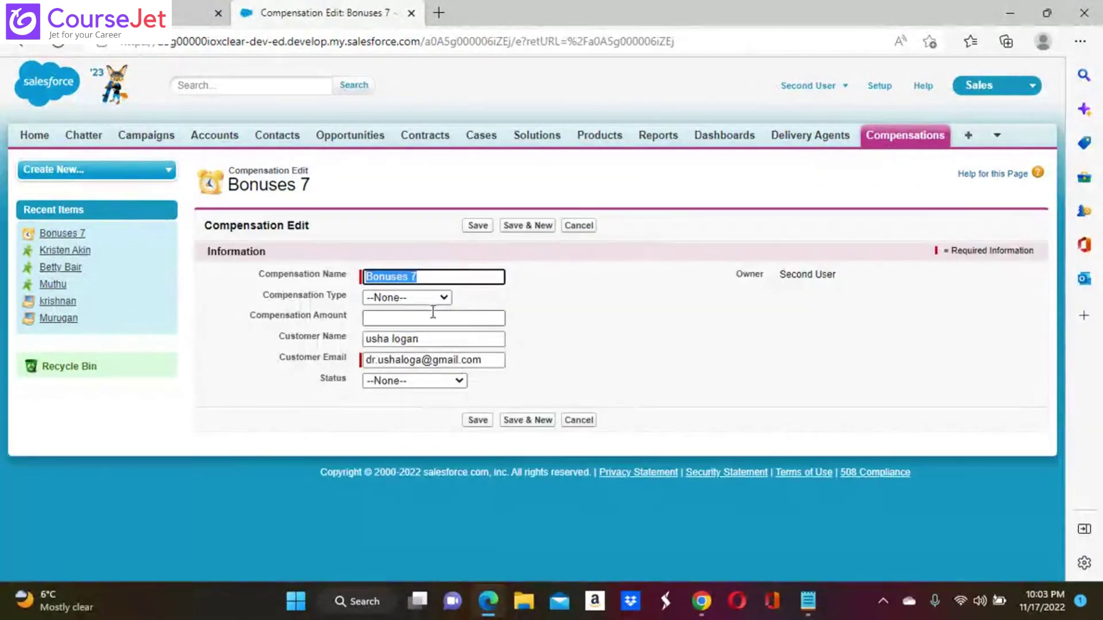
left_click(432, 316)
type("1")
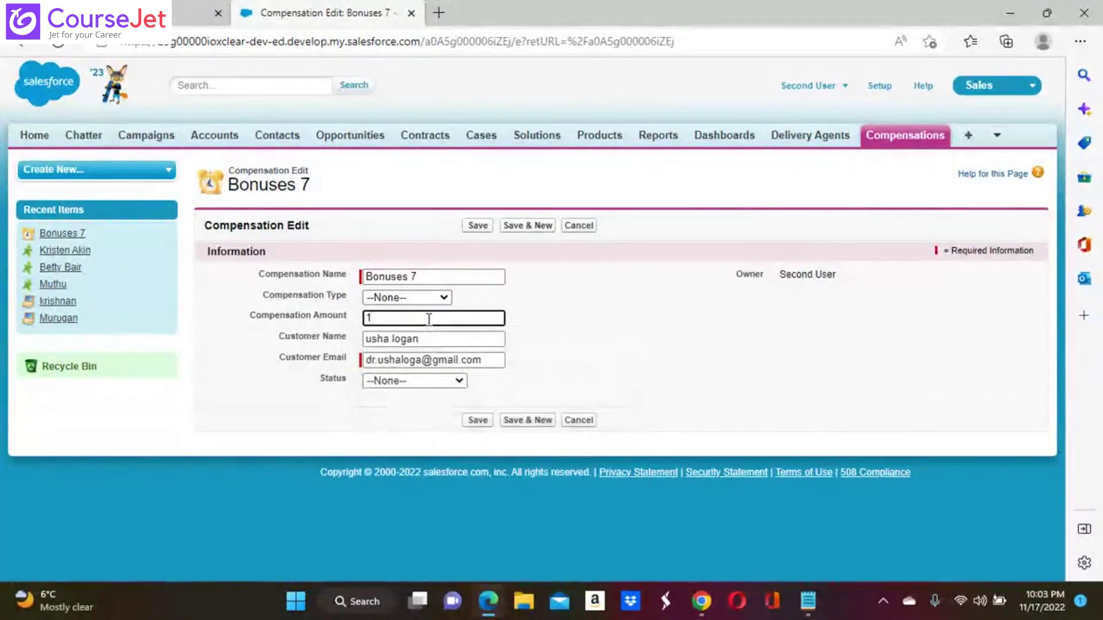
type("000")
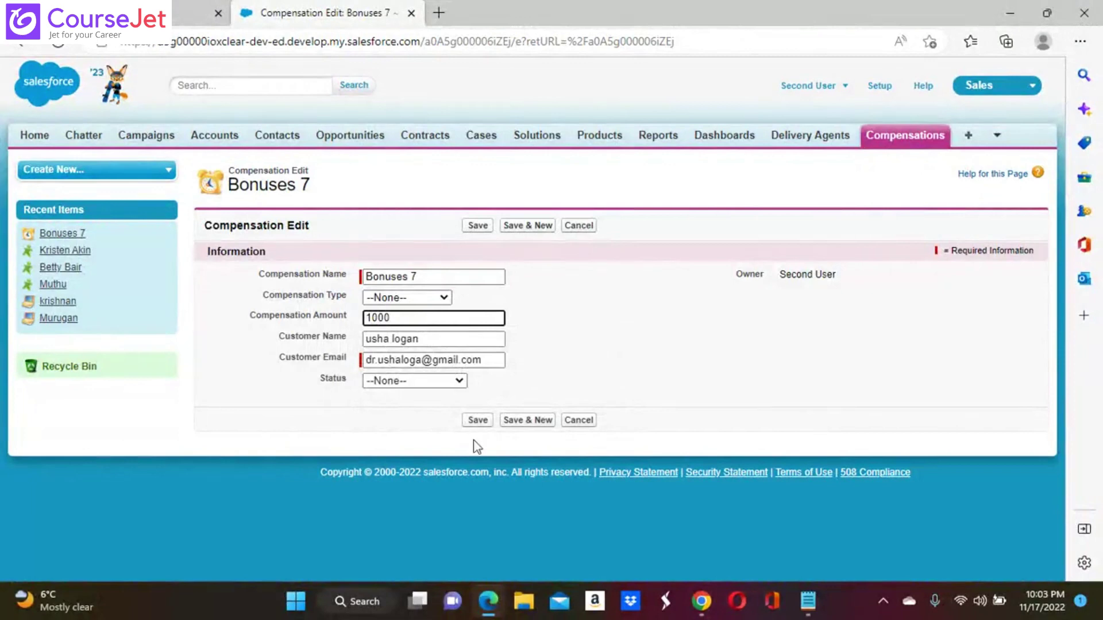
left_click(476, 425)
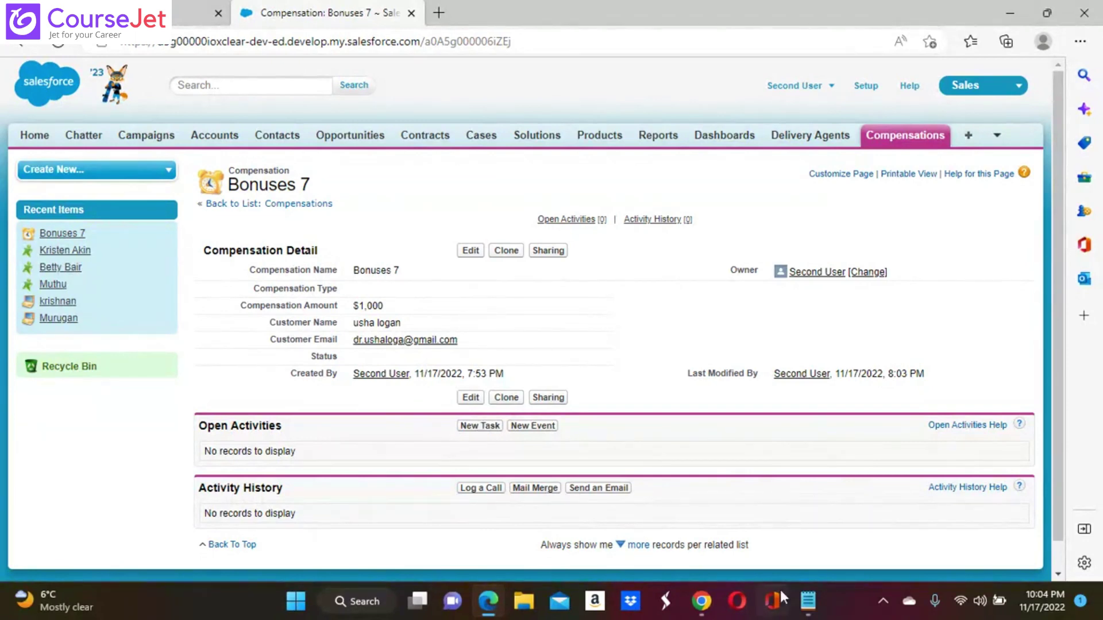
Switch to the admin session in Chrome, filter Setup by "shari", open Sharing Settings, and close the page search.
mouse_move(702, 604)
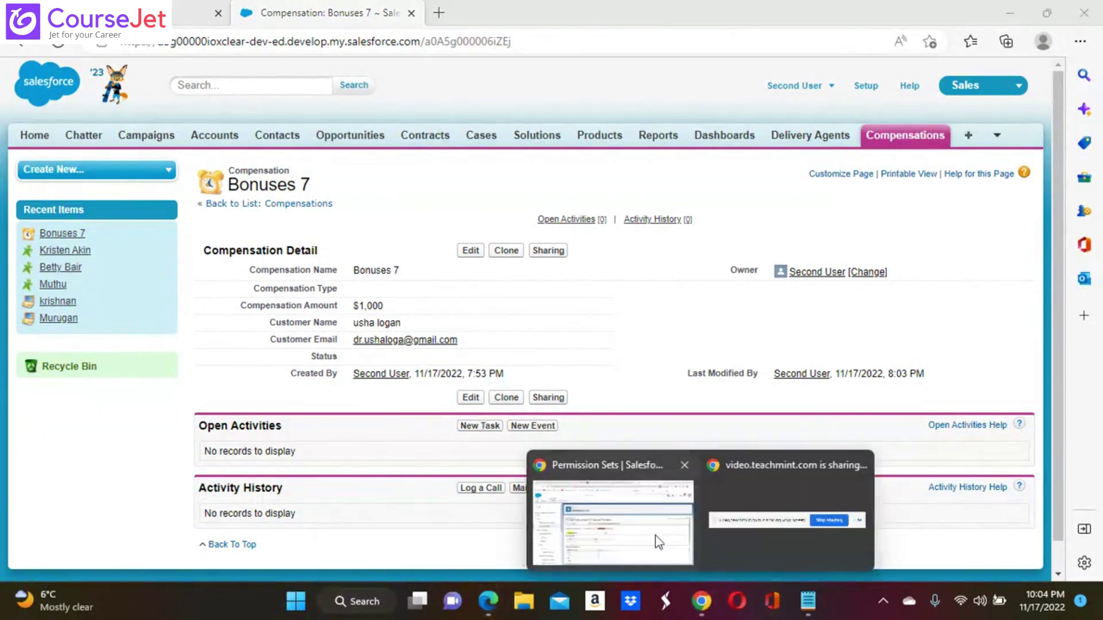
left_click(642, 527)
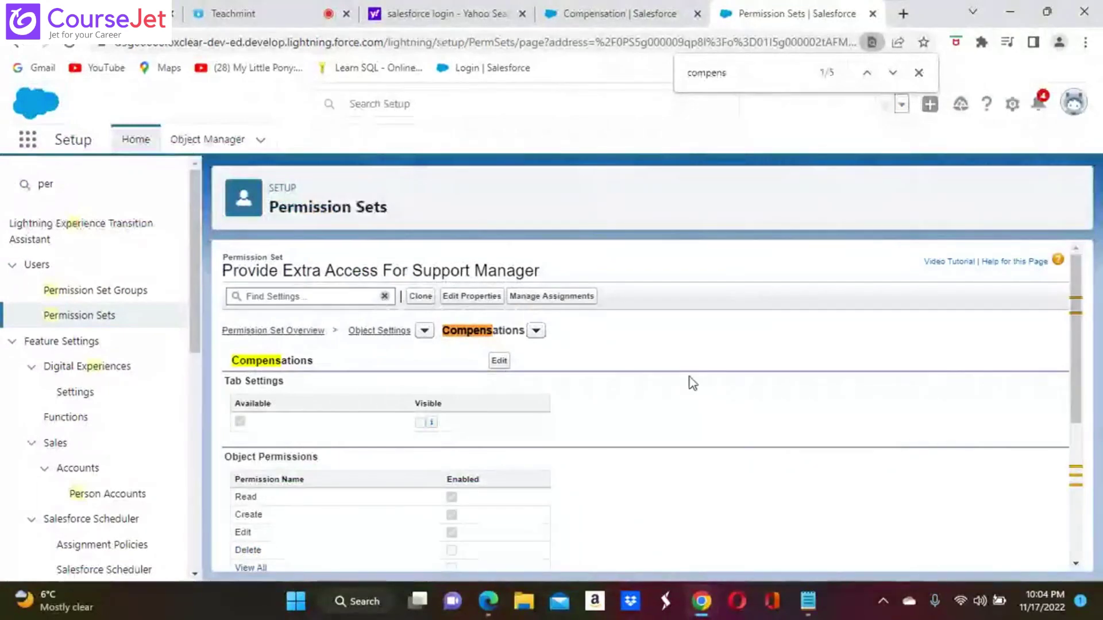
key("BackSpace")
key("BackSpace")
key("BackSpace")
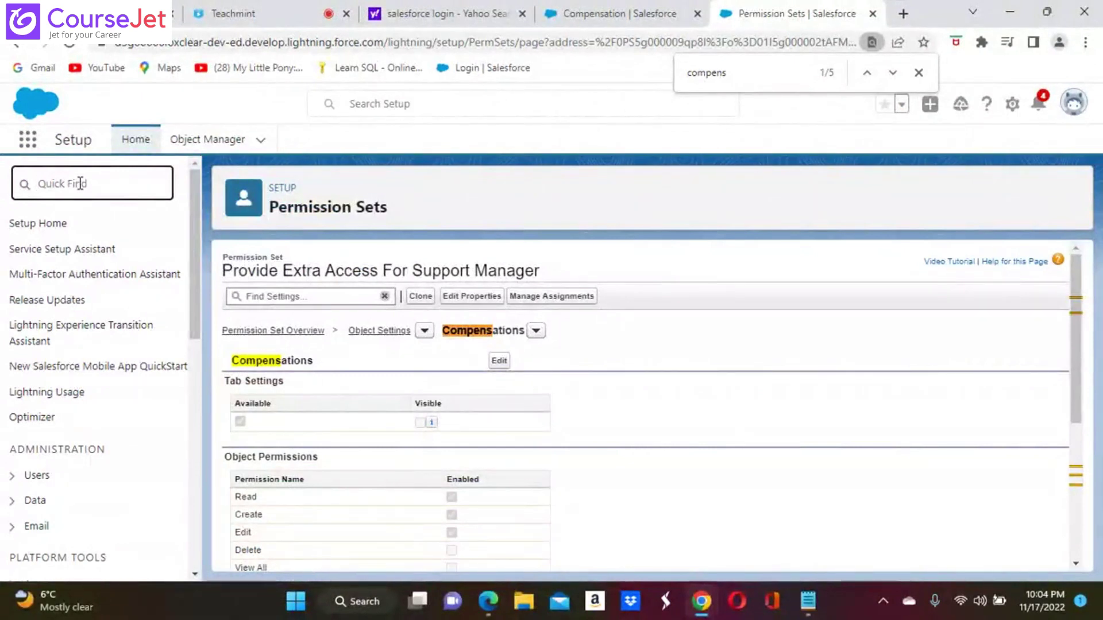
type("shari")
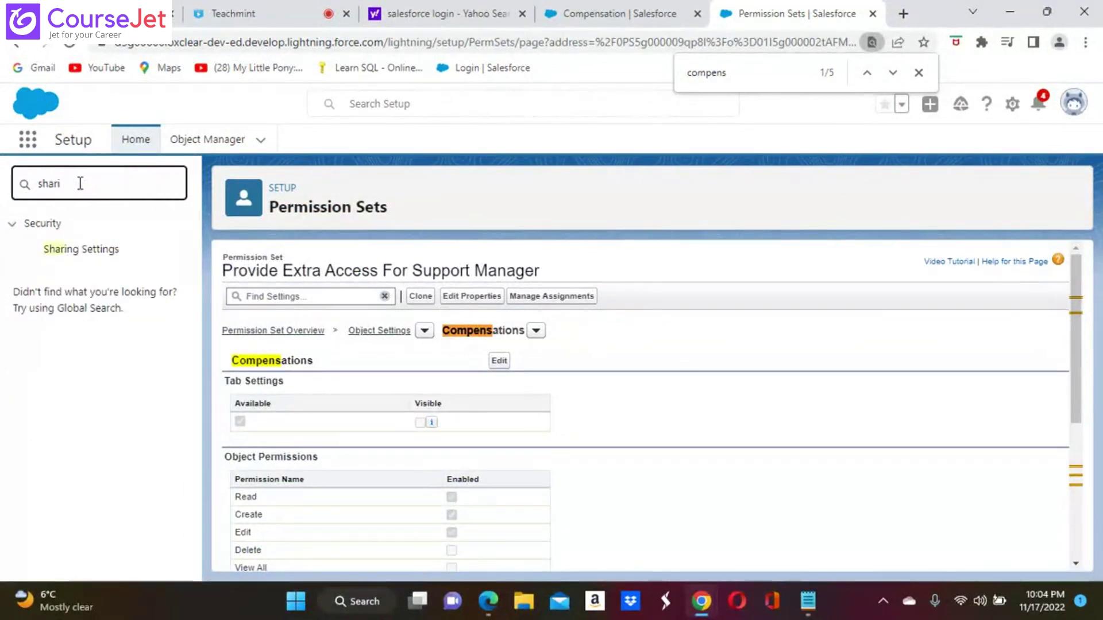
left_click(105, 258)
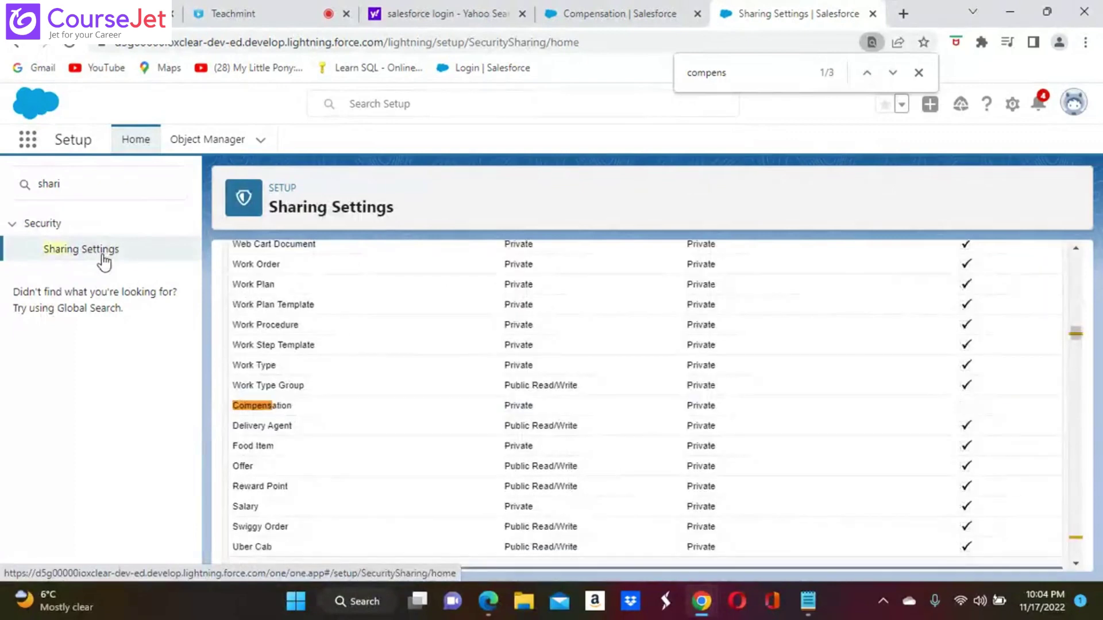
left_click_drag(1075, 333, 1076, 253)
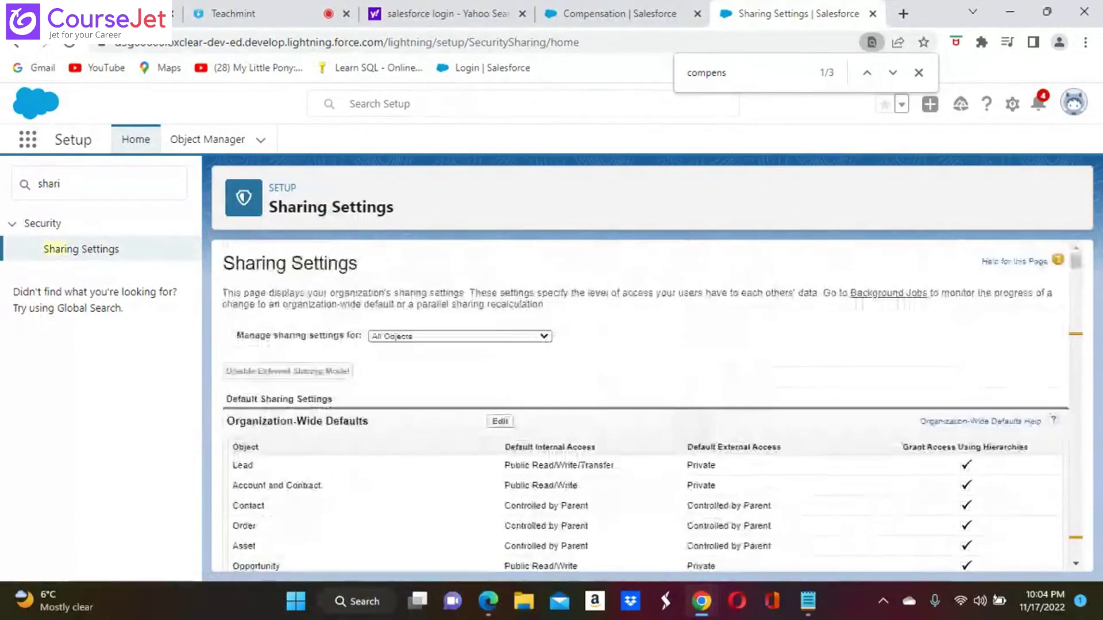
left_click(918, 72)
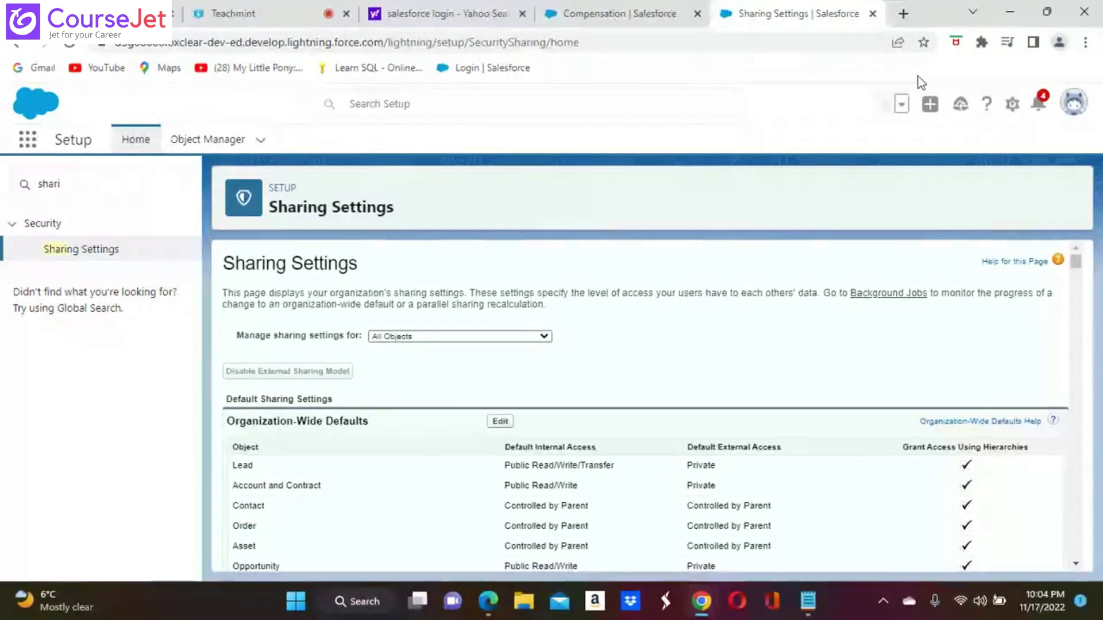
Review the organization-wide defaults and sharing rules in Sharing Settings, including the Compensation object's default access.
scroll(649, 402, "down", 20)
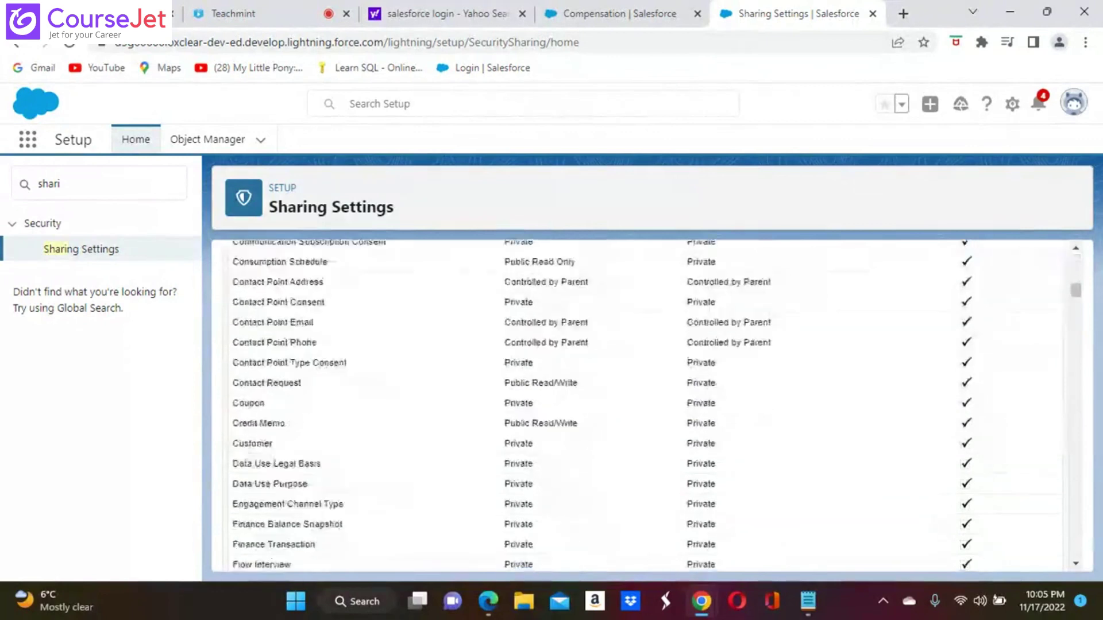
scroll(649, 402, "down", 20)
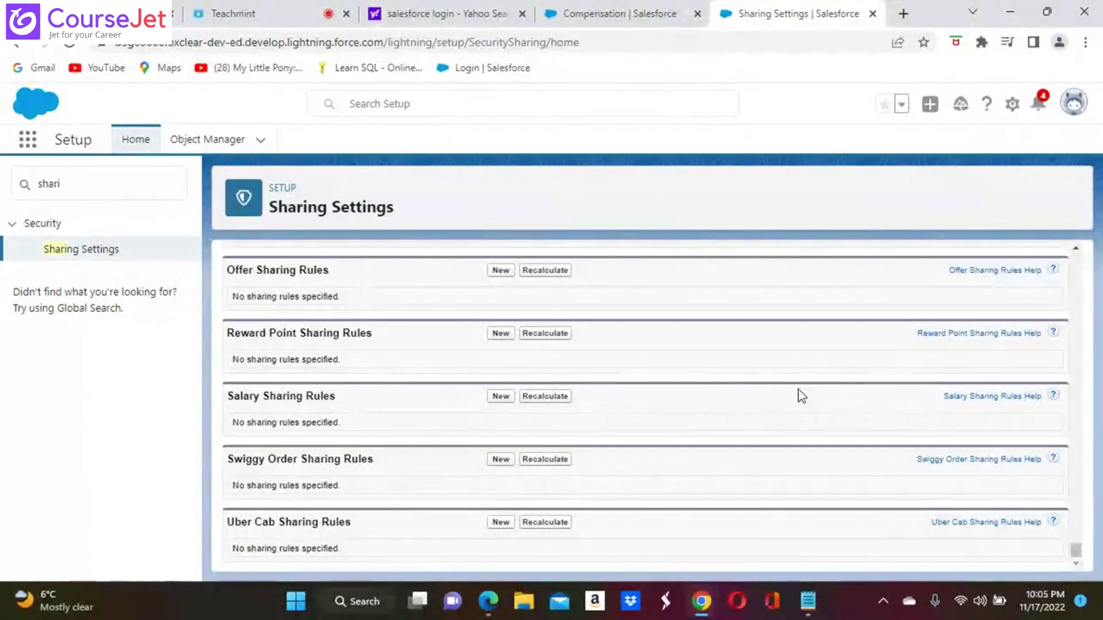
scroll(798, 390, "down", 5)
scroll(798, 390, "up", 20)
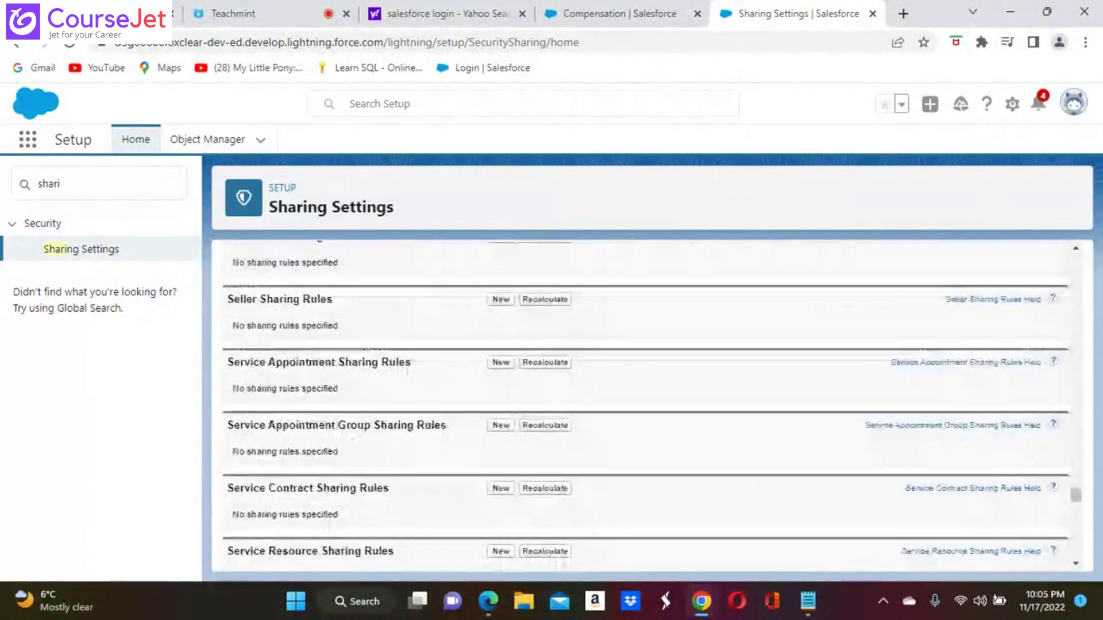
scroll(646, 410, "up", 20)
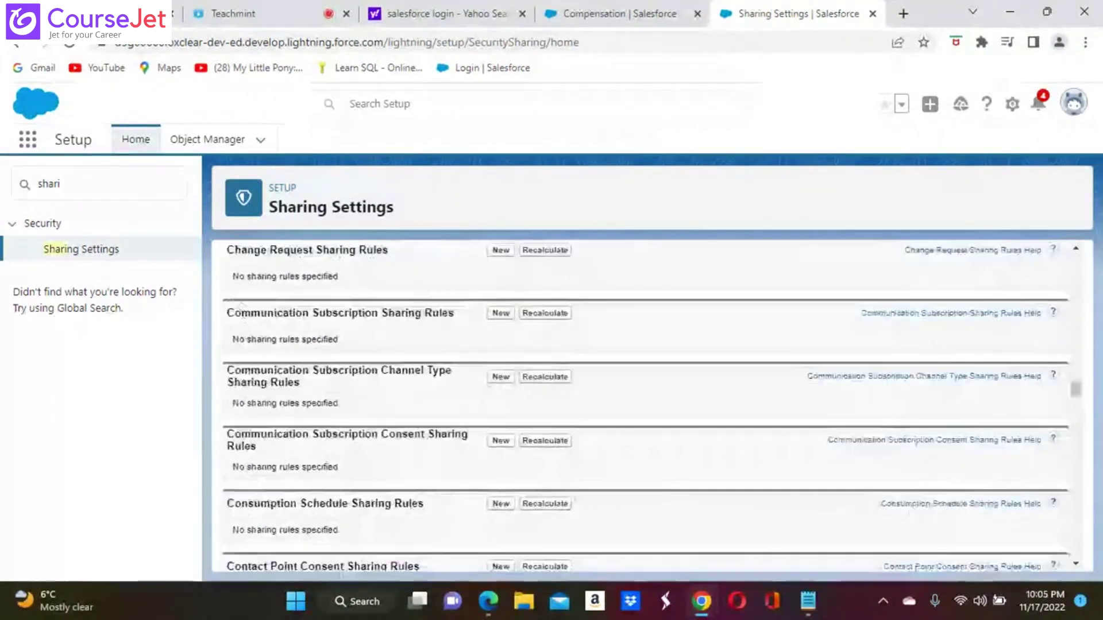
scroll(646, 402, "up", 15)
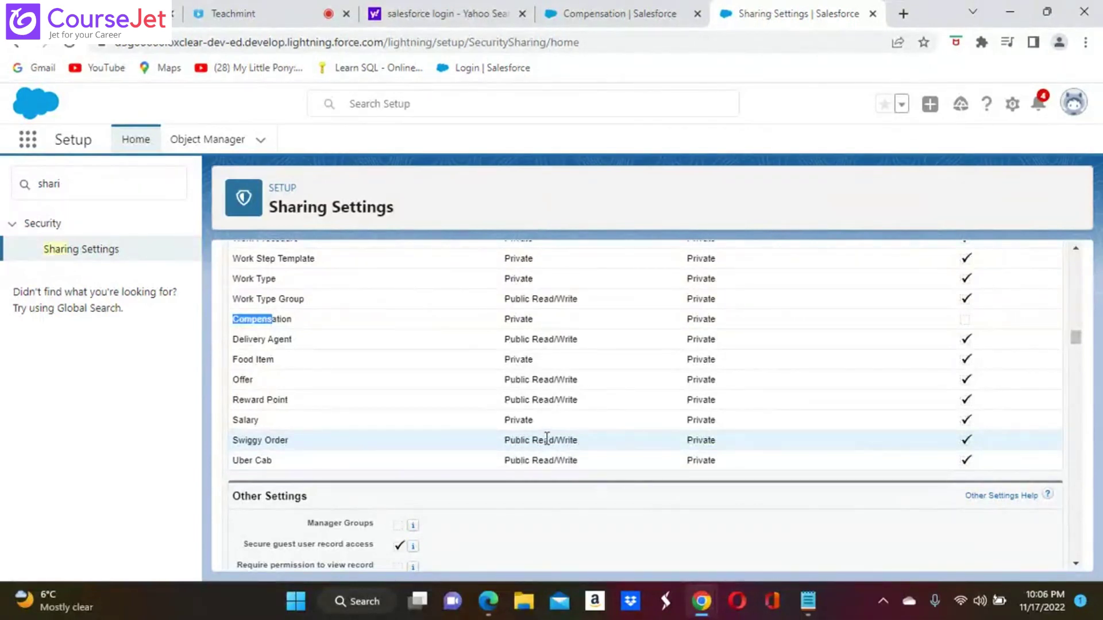
scroll(416, 442, "up", 10)
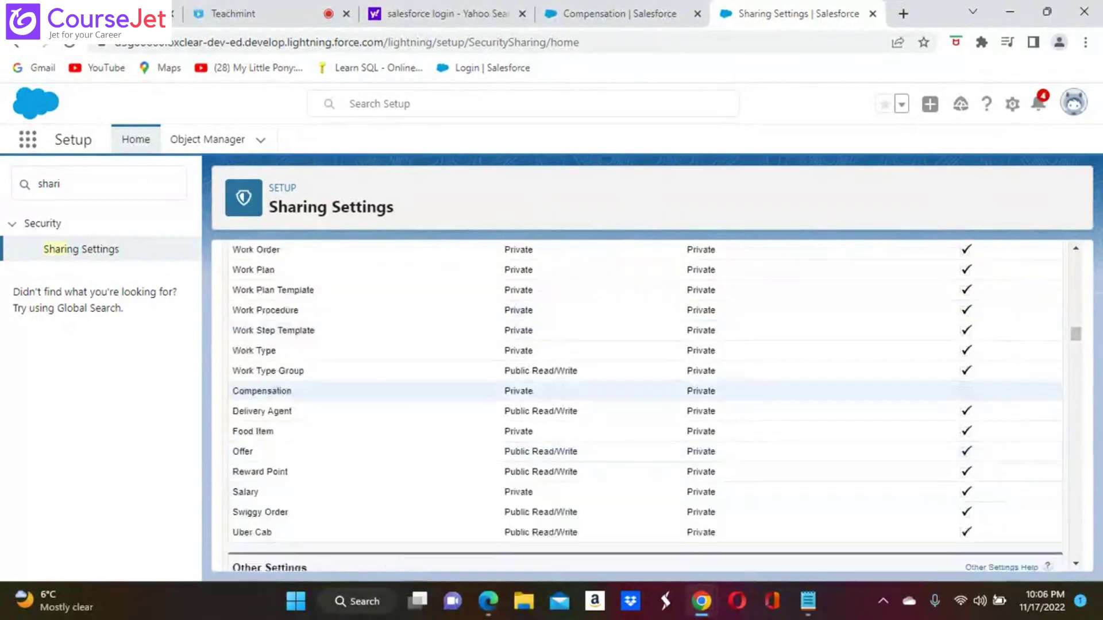
scroll(416, 442, "up", 15)
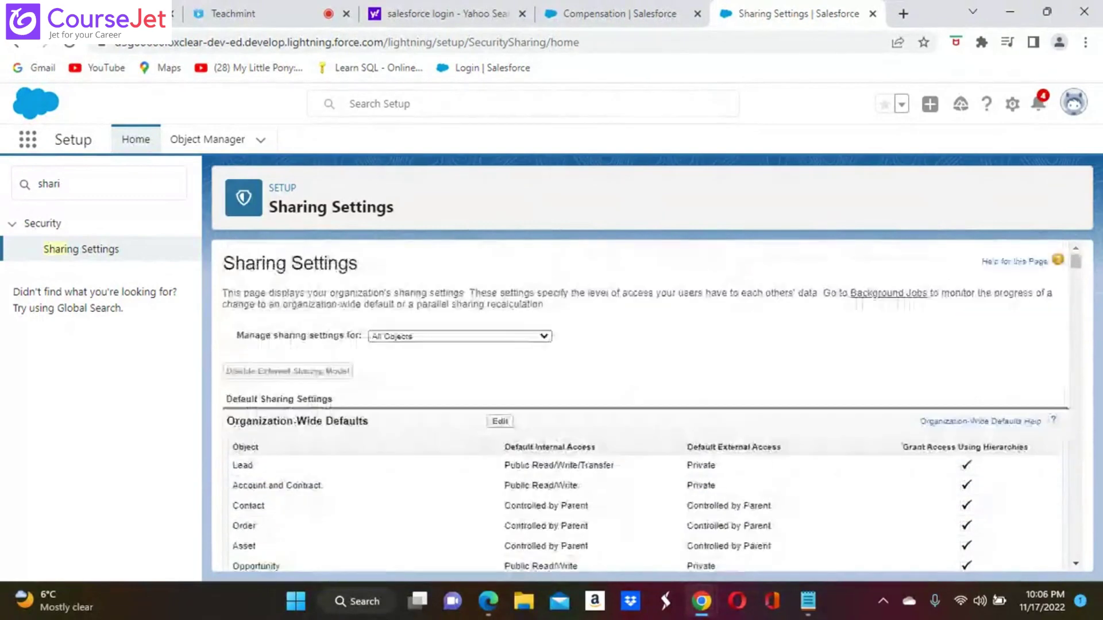
Set the Swiggy Order organization-wide default internal access to Private, save, and reload the Sharing Settings page.
left_click(503, 423)
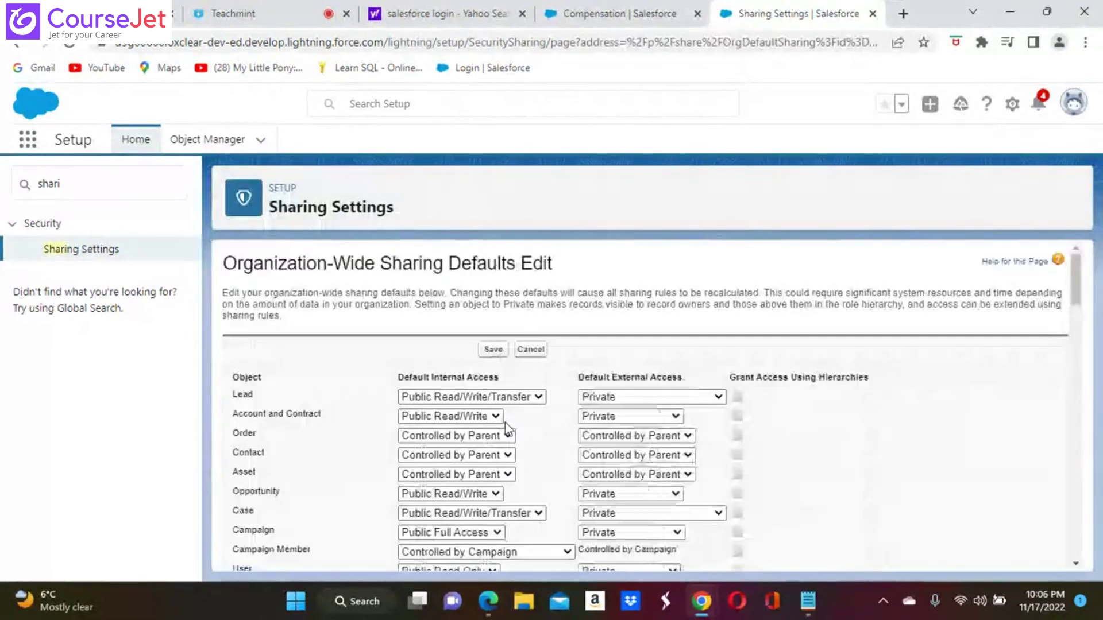
scroll(649, 408, "down", 20)
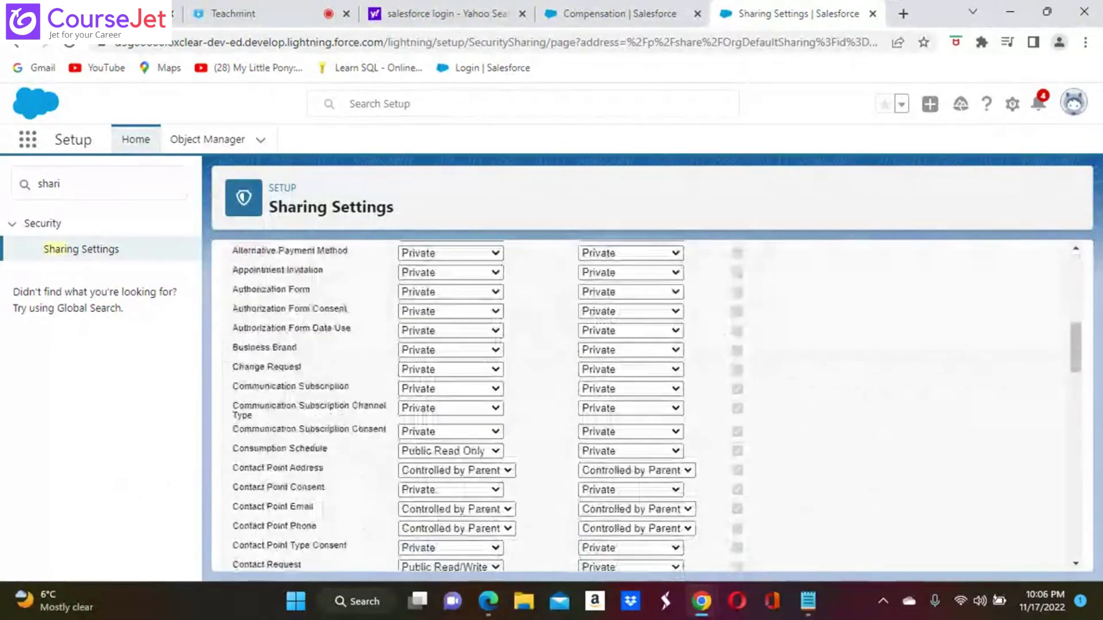
scroll(649, 408, "down", 15)
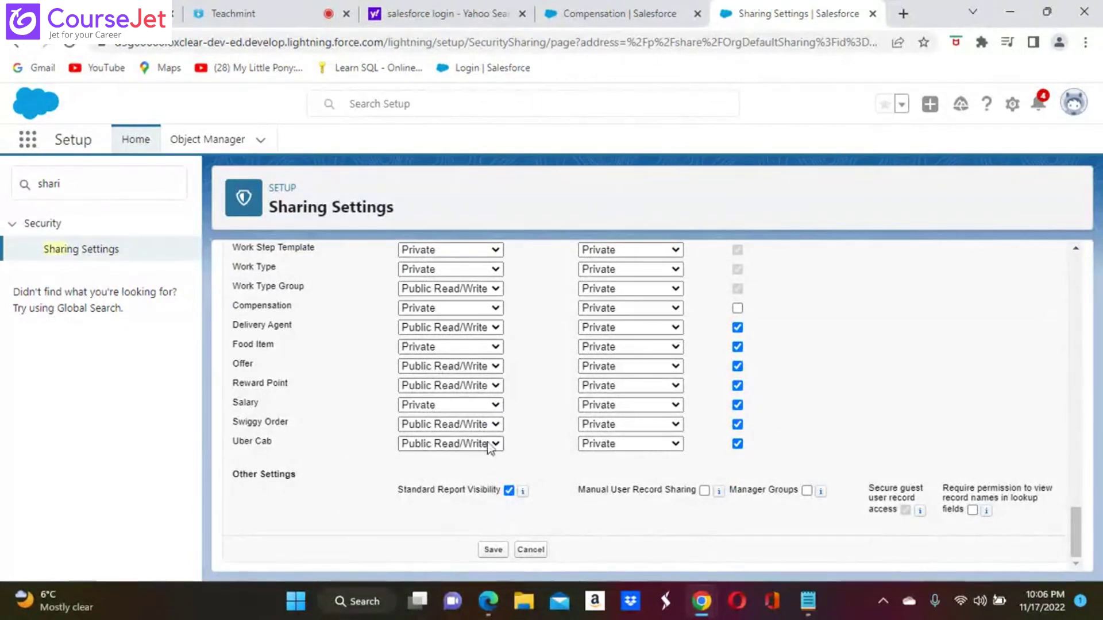
left_click(495, 424)
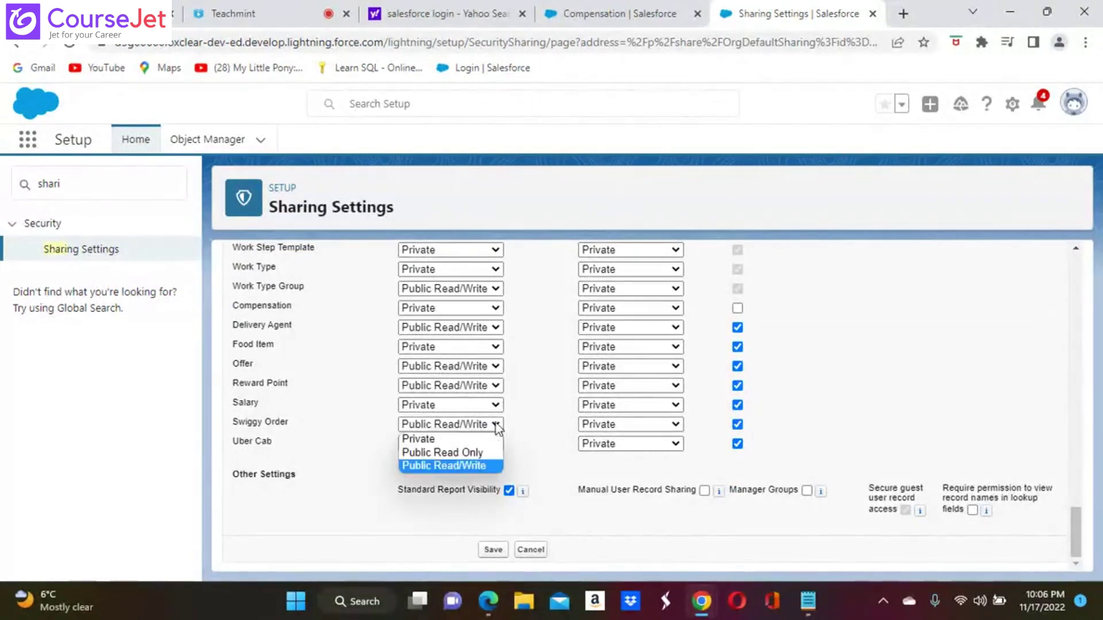
left_click(428, 439)
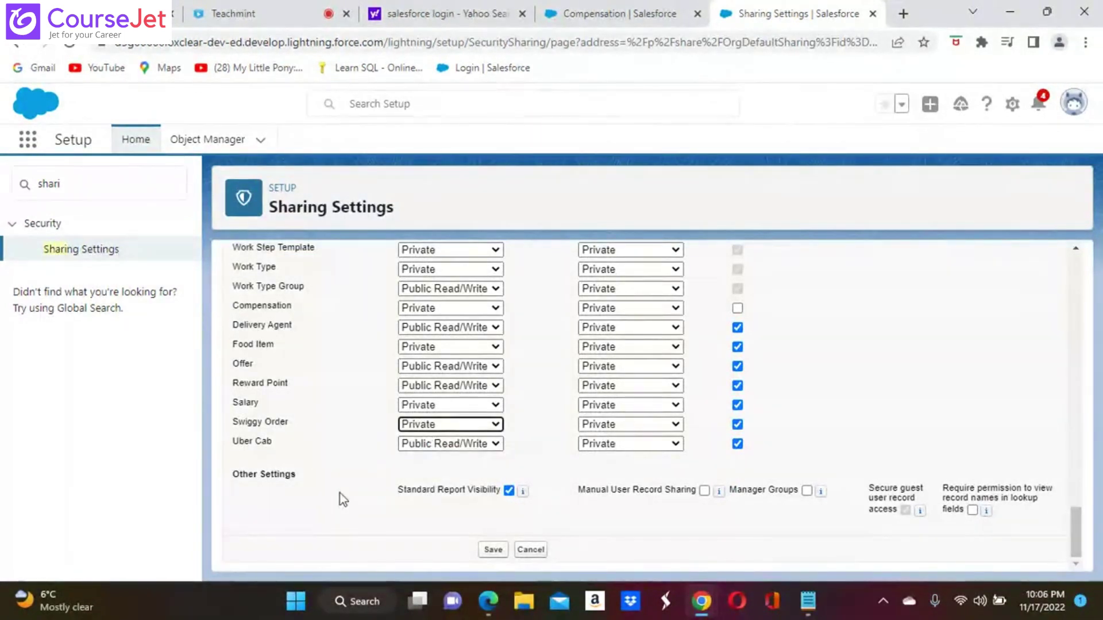
left_click(494, 552)
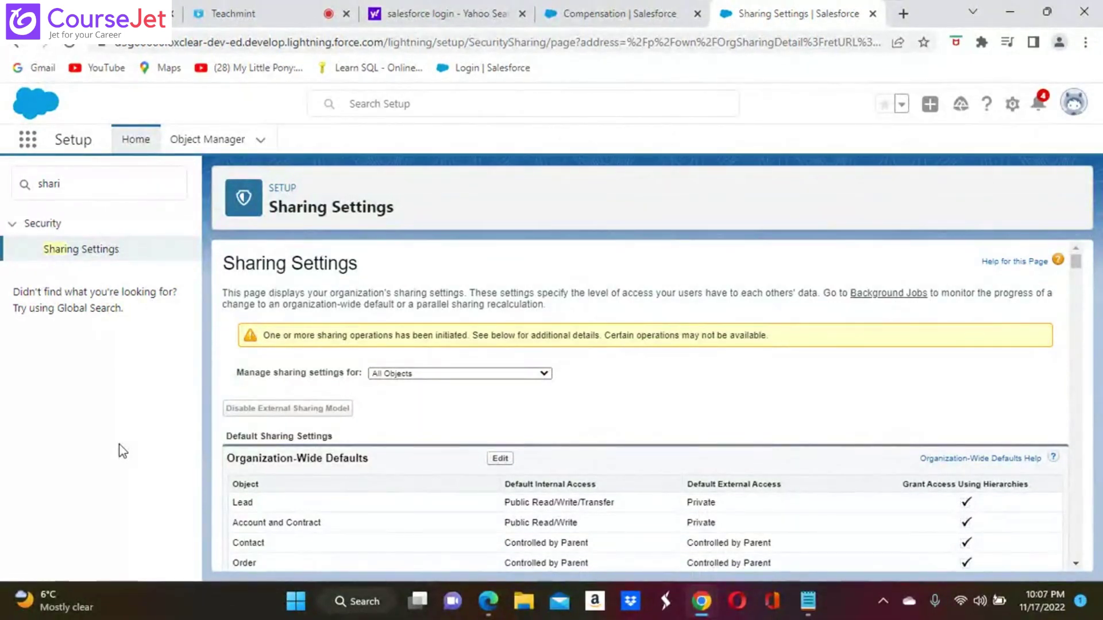
left_click(73, 44)
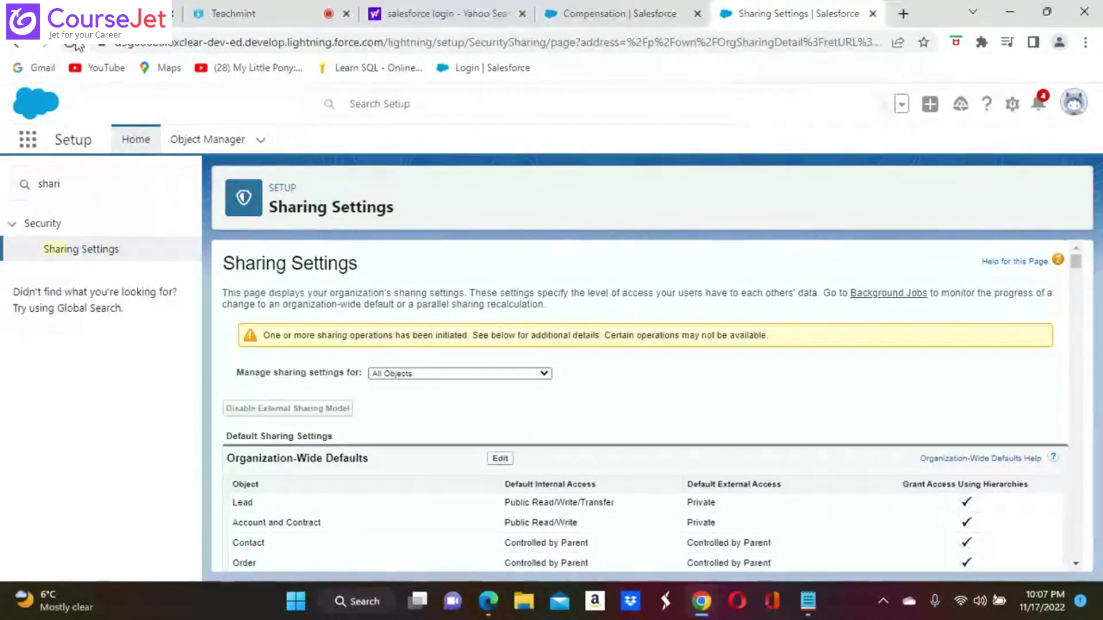
left_click(70, 45)
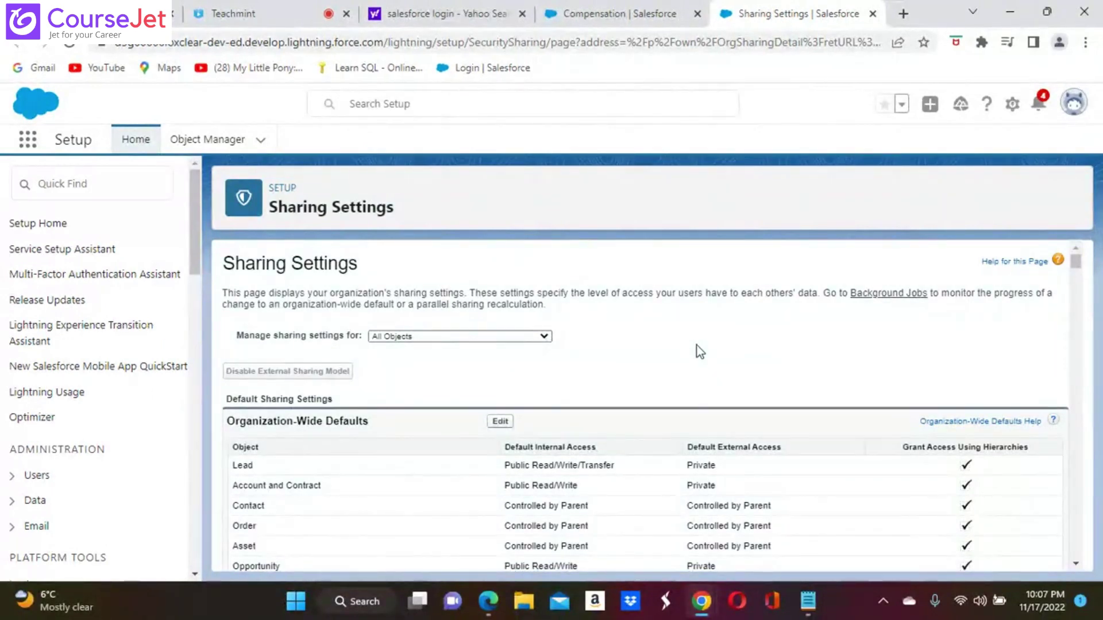
Open a new sharing rule form for the Swiggy Order object from its sharing rules section.
scroll(843, 411, "down", 15)
scroll(649, 402, "down", 20)
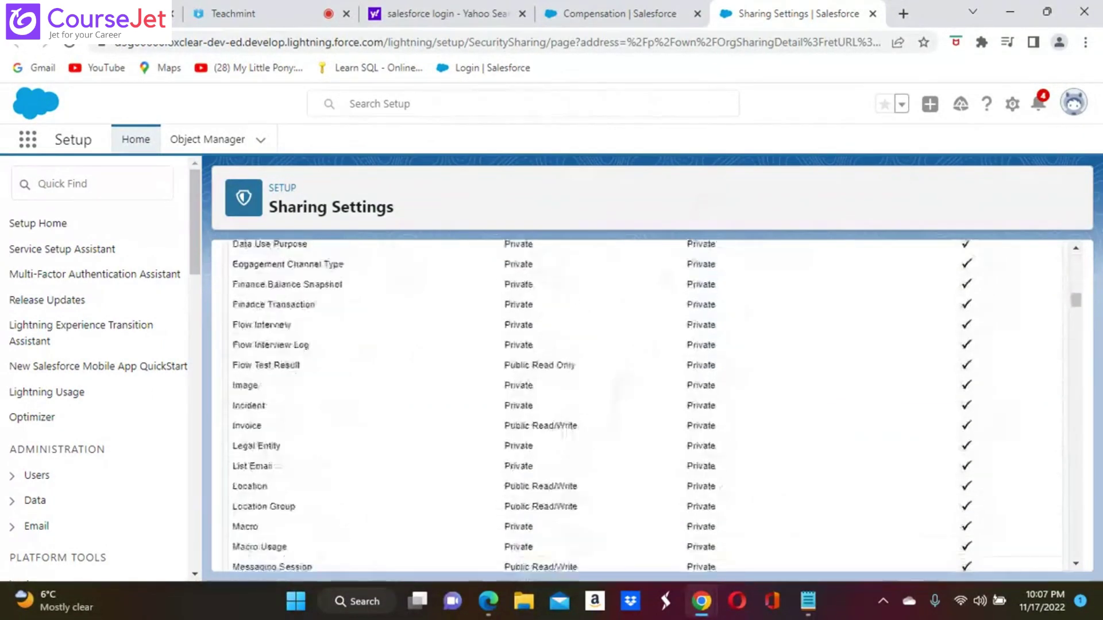
scroll(649, 402, "down", 4)
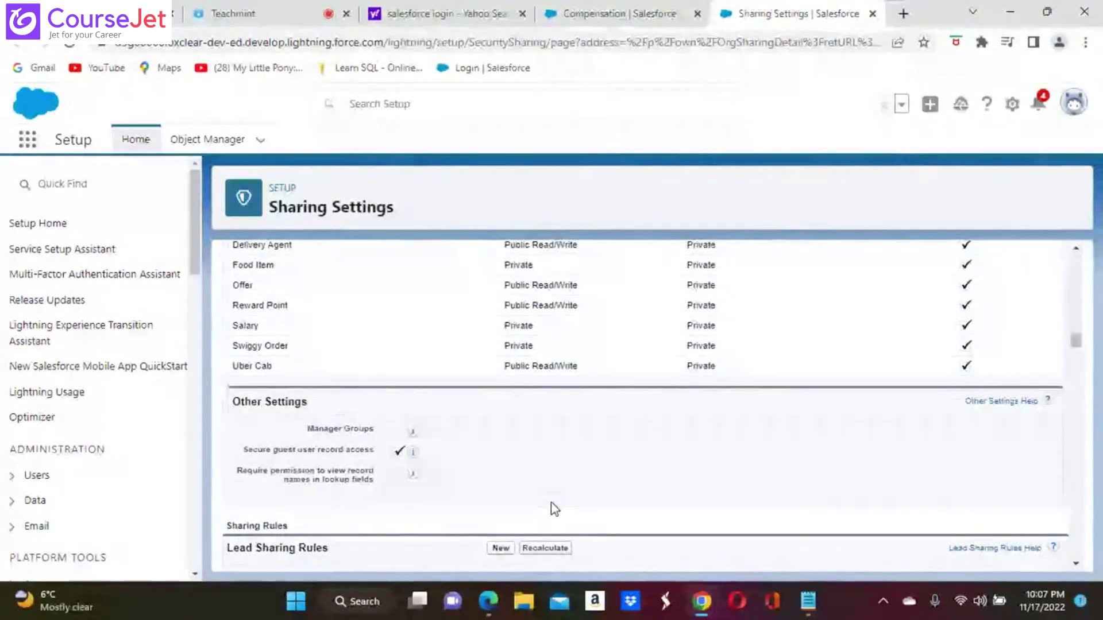
scroll(554, 509, "down", 2)
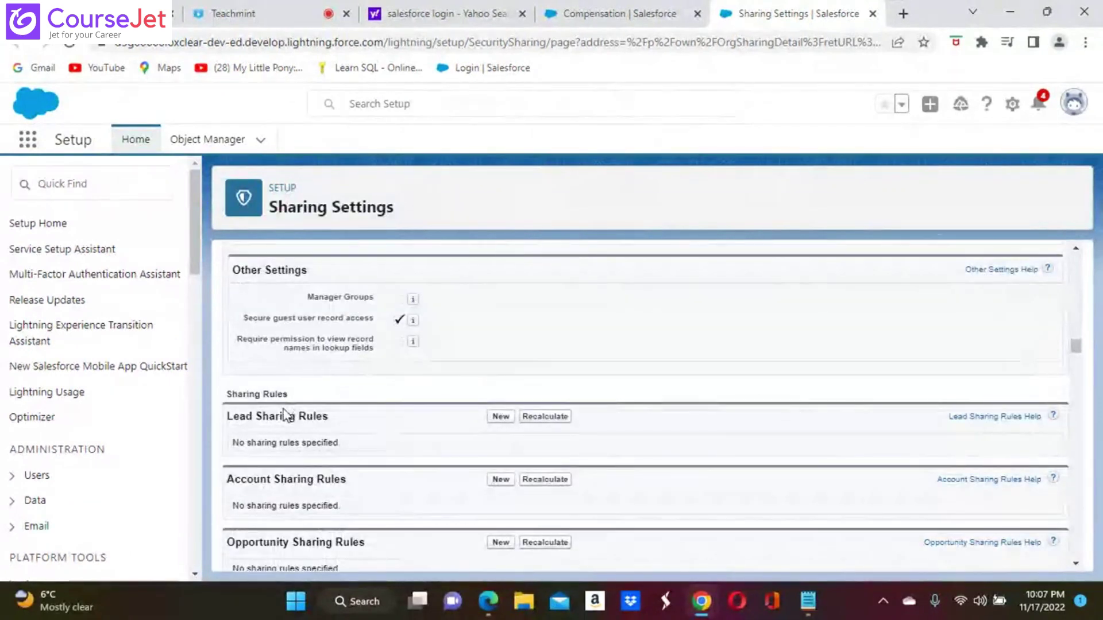
scroll(358, 438, "down", 10)
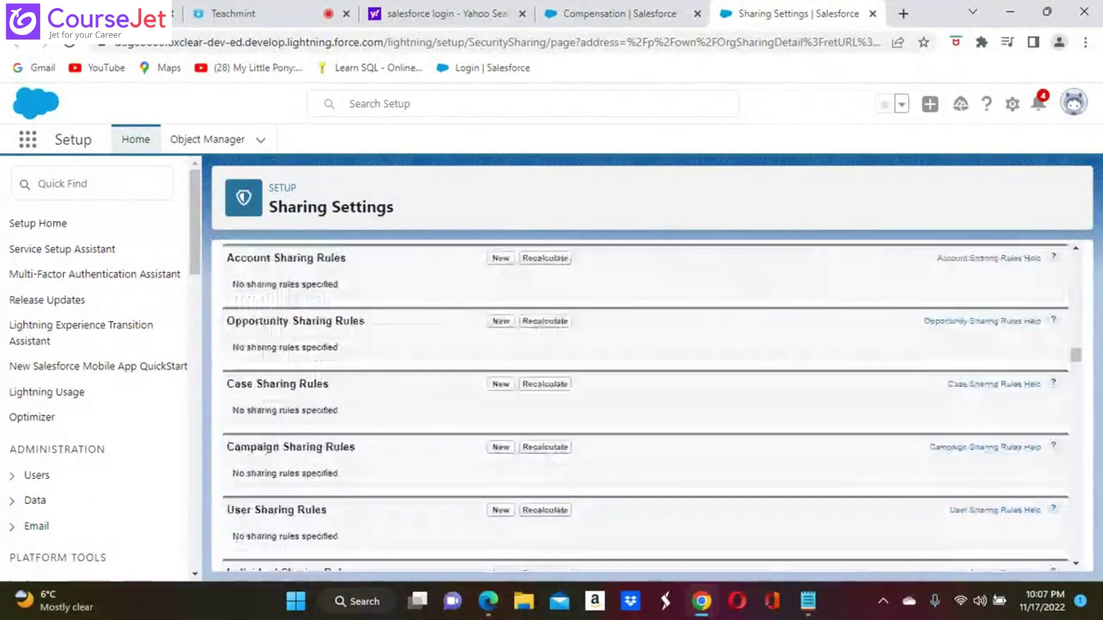
scroll(649, 402, "down", 20)
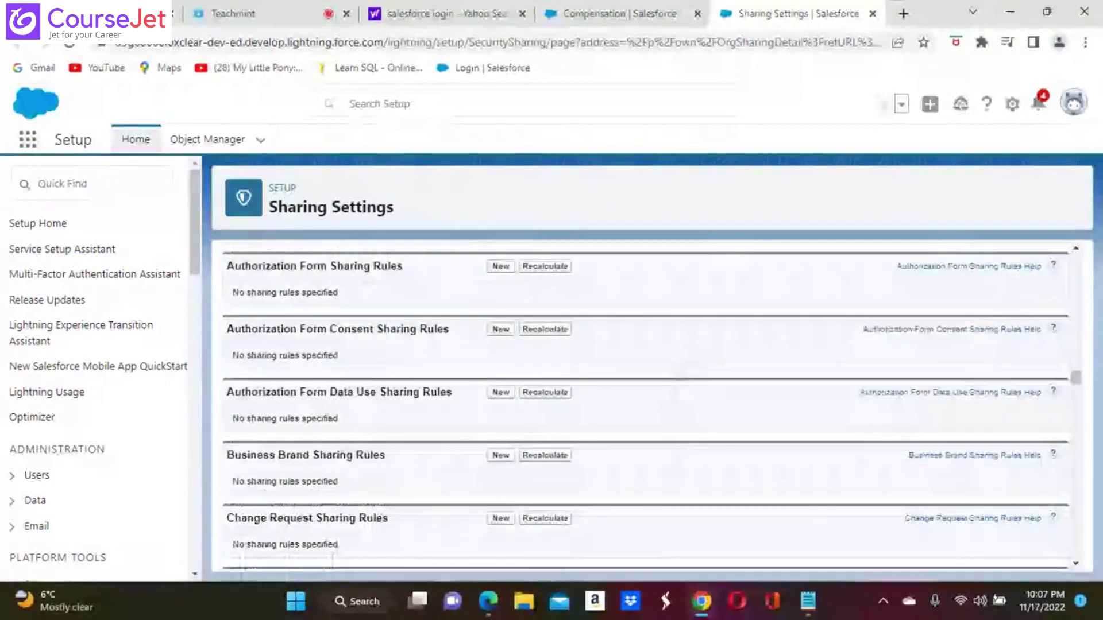
scroll(646, 402, "down", 20)
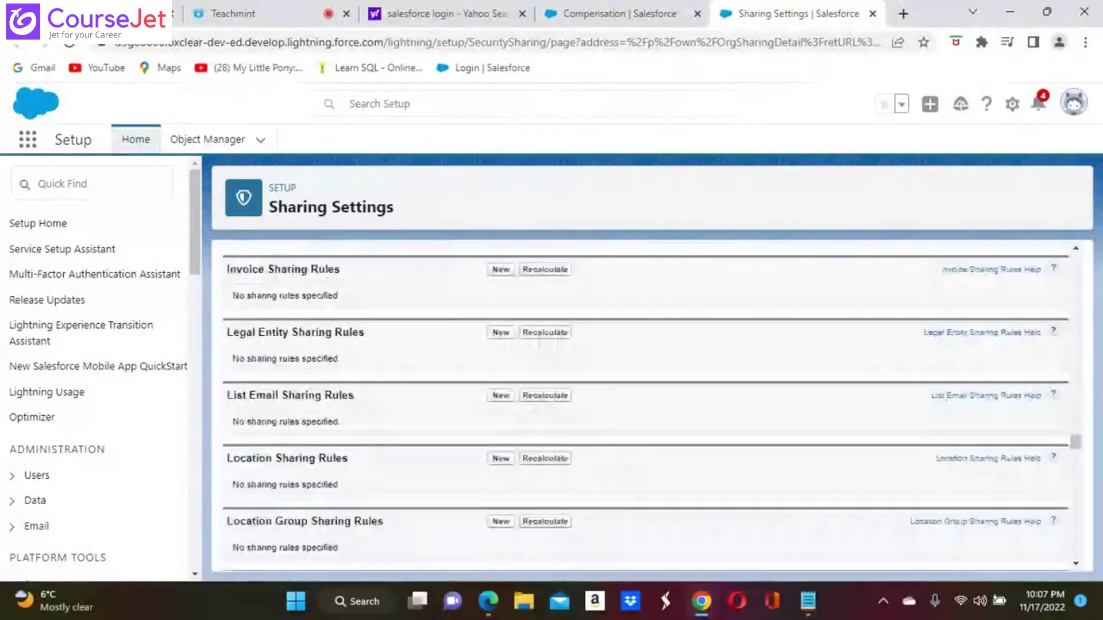
scroll(647, 402, "down", 10)
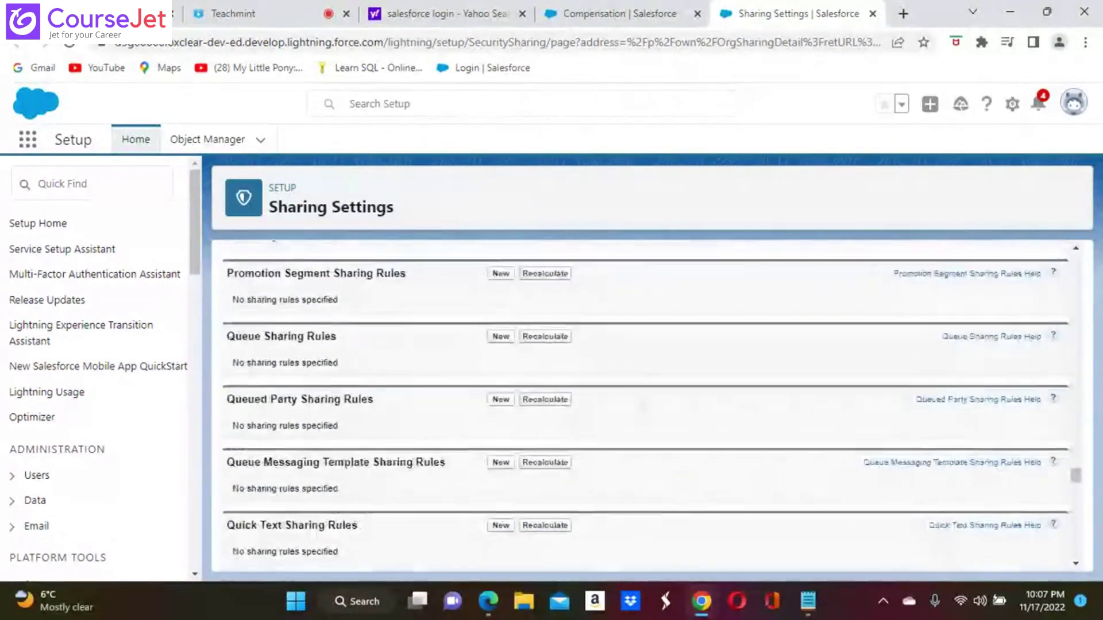
scroll(646, 402, "down", 8)
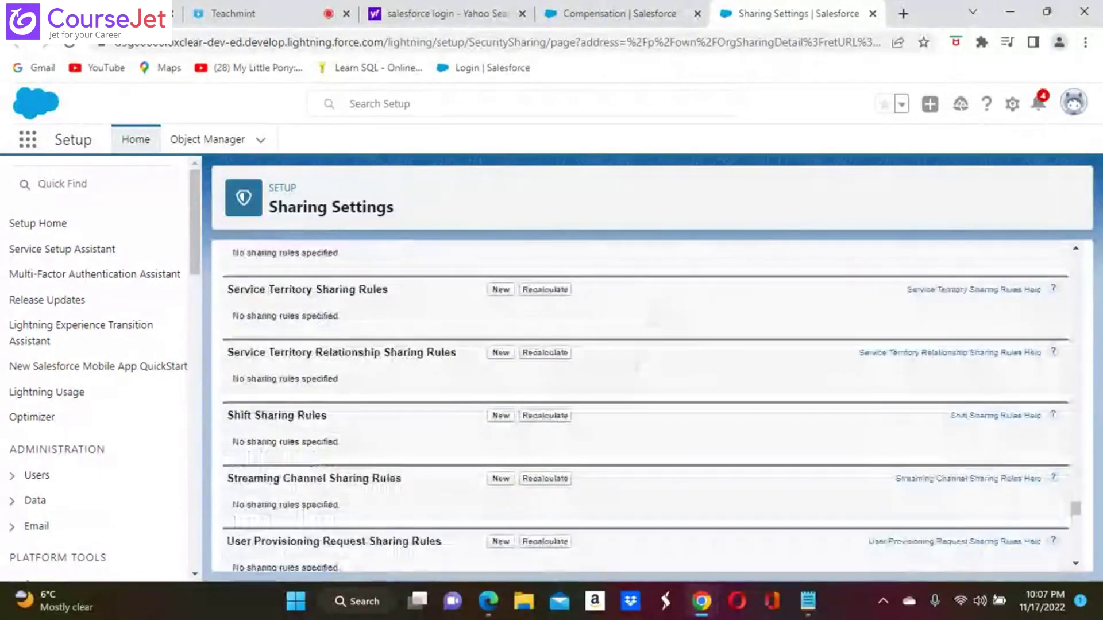
scroll(646, 402, "down", 4)
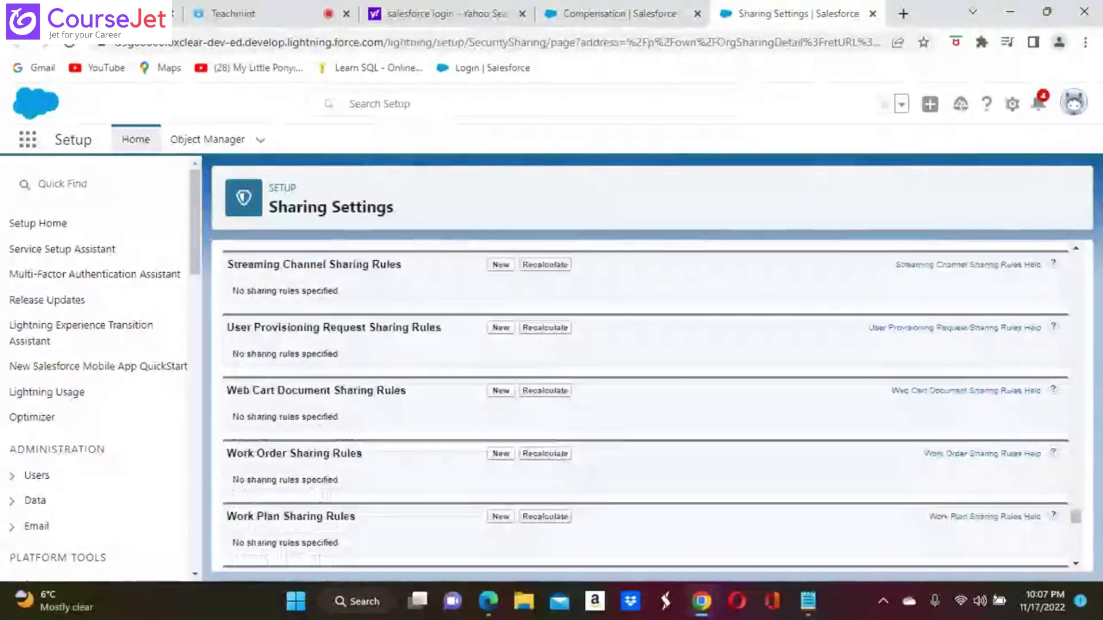
scroll(646, 402, "down", 5)
scroll(646, 402, "up", 8)
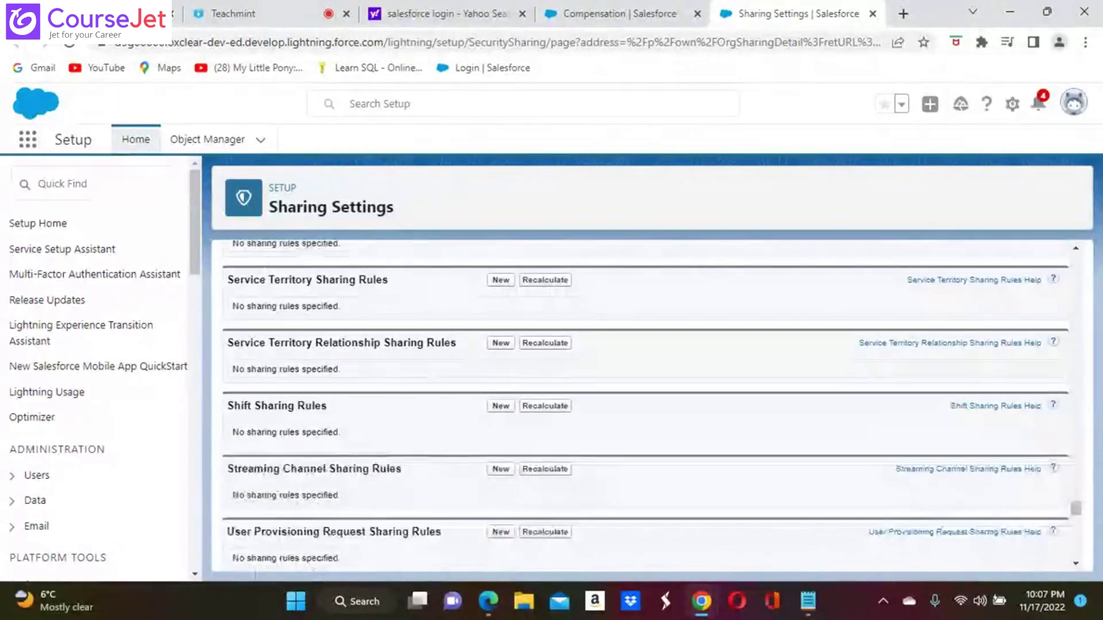
scroll(647, 402, "down", 2)
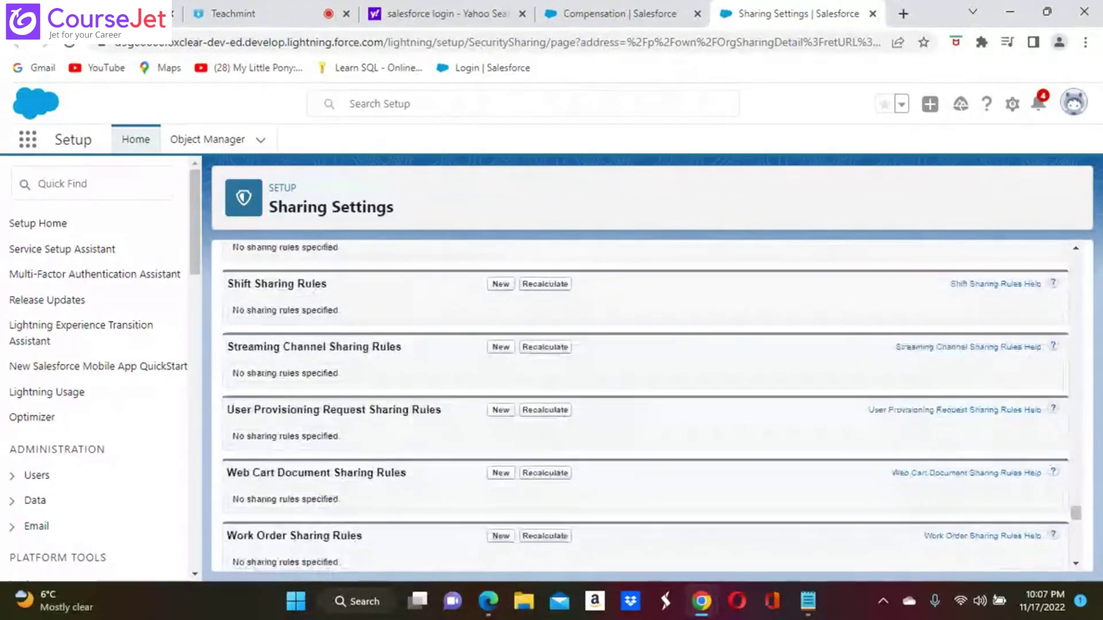
scroll(646, 402, "down", 3)
scroll(646, 402, "down", 6)
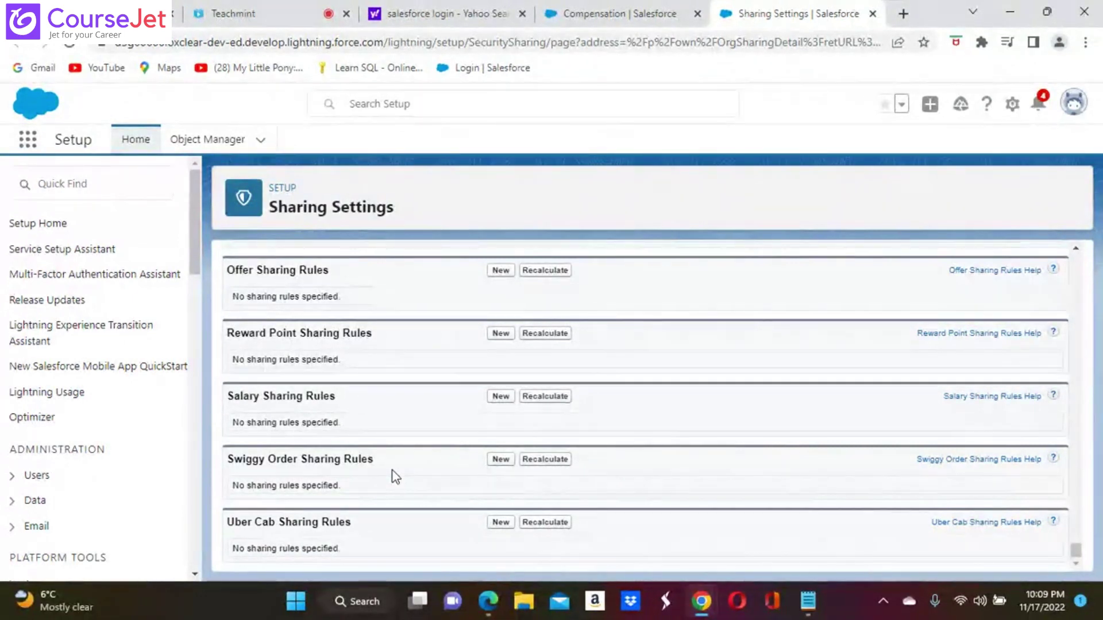
left_click(501, 463)
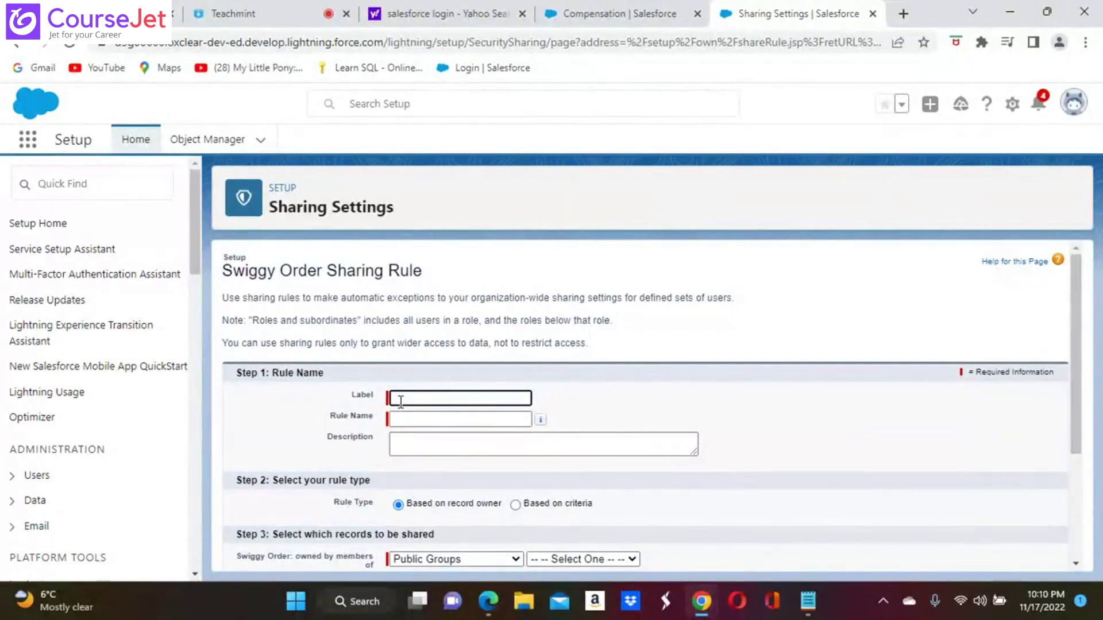
Label the new Swiggy Order sharing rule "Share CFO Records With SVP".
type("Share CFO Reco")
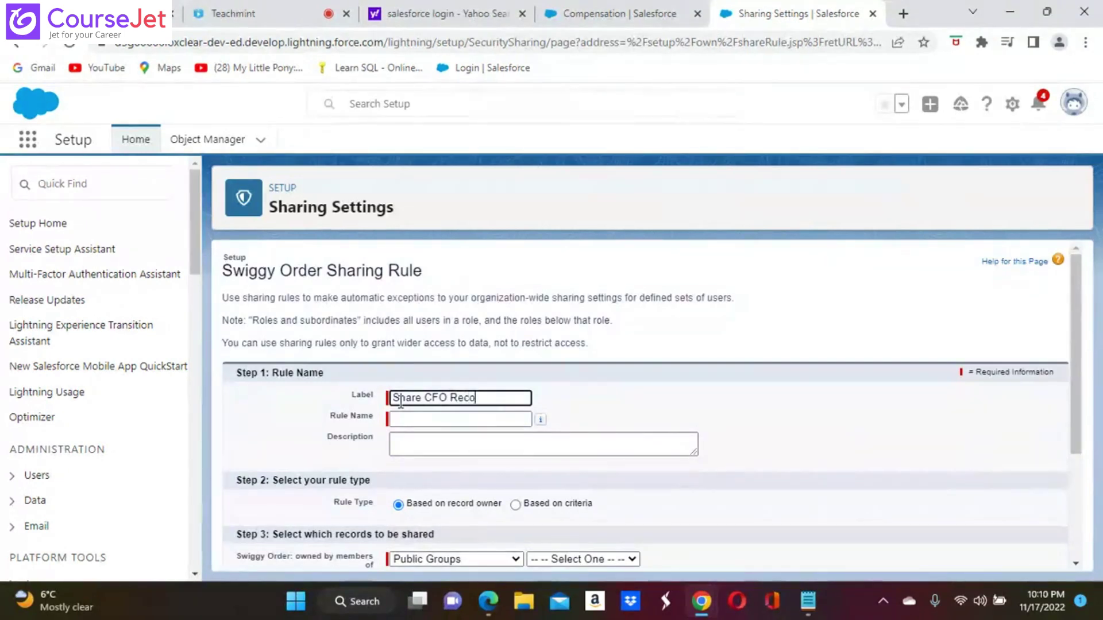
type("rds With")
type("S")
left_click(448, 343)
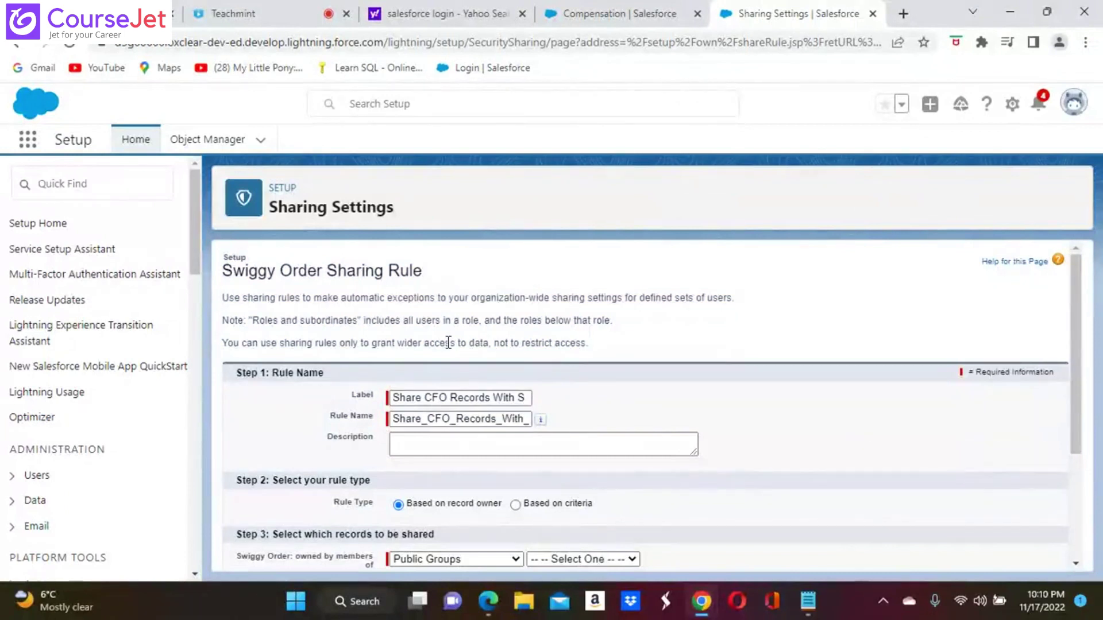
left_click(529, 404)
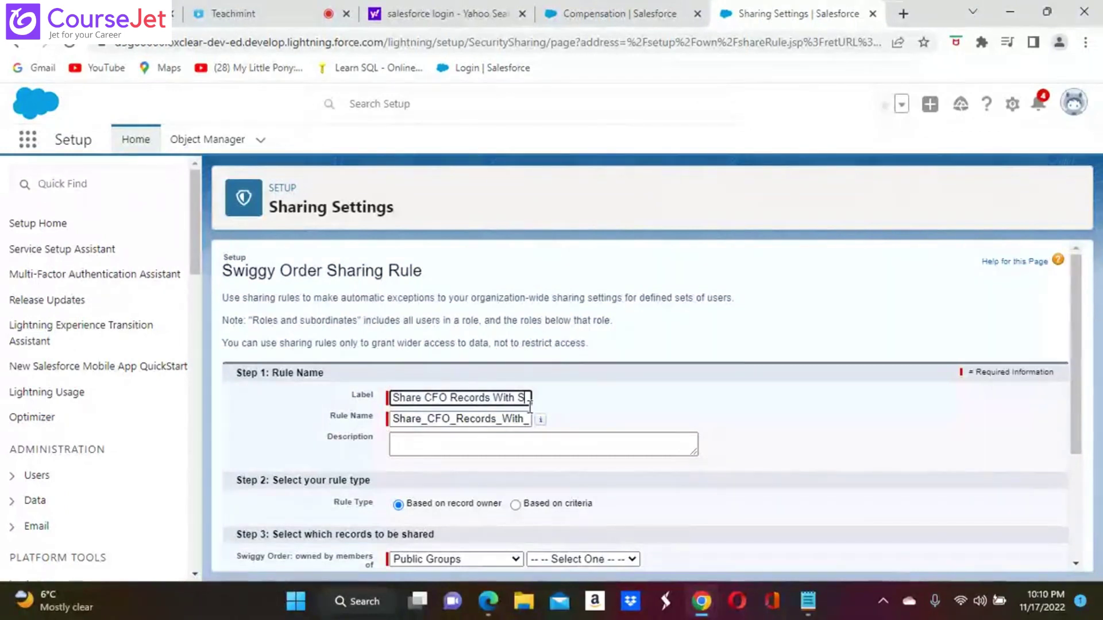
type("VP")
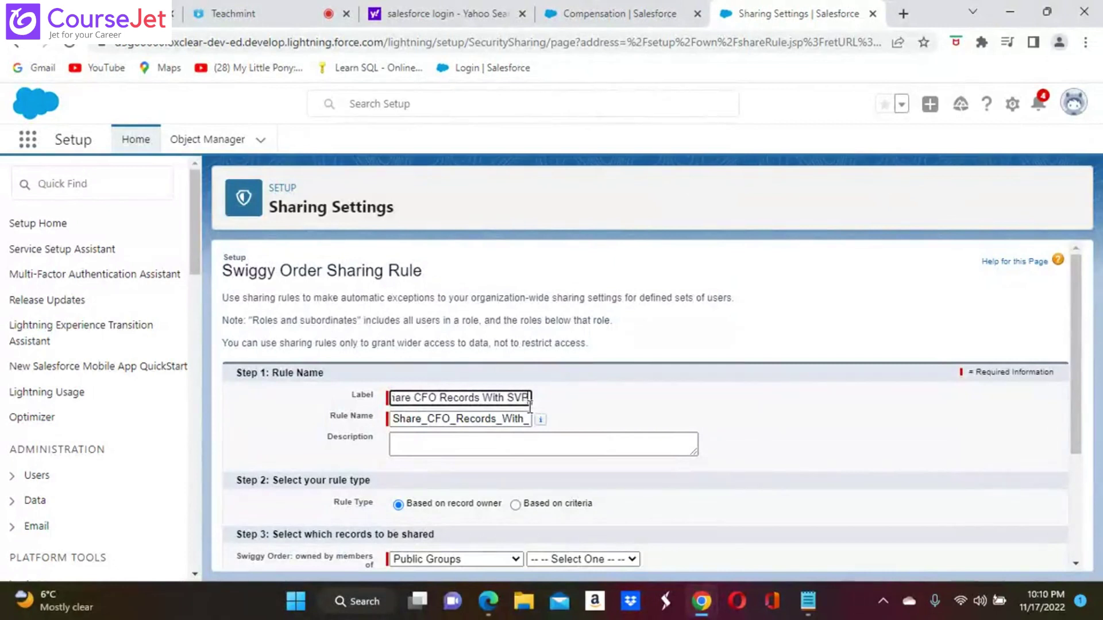
Clear the truncated rule name and regenerate it from the full label as Share_CFO_Records_With_SVP.
left_click(525, 419)
key("BackSpace")
key("BackSpace")
key("BackSpace")
key("BackSpace")
key("BackSpace")
key("BackSpace")
key("BackSpace")
key("BackSpace")
key("BackSpace")
key("BackSpace")
key("BackSpace")
key("BackSpace")
key("BackSpace")
key("BackSpace")
key("BackSpace")
key("BackSpace")
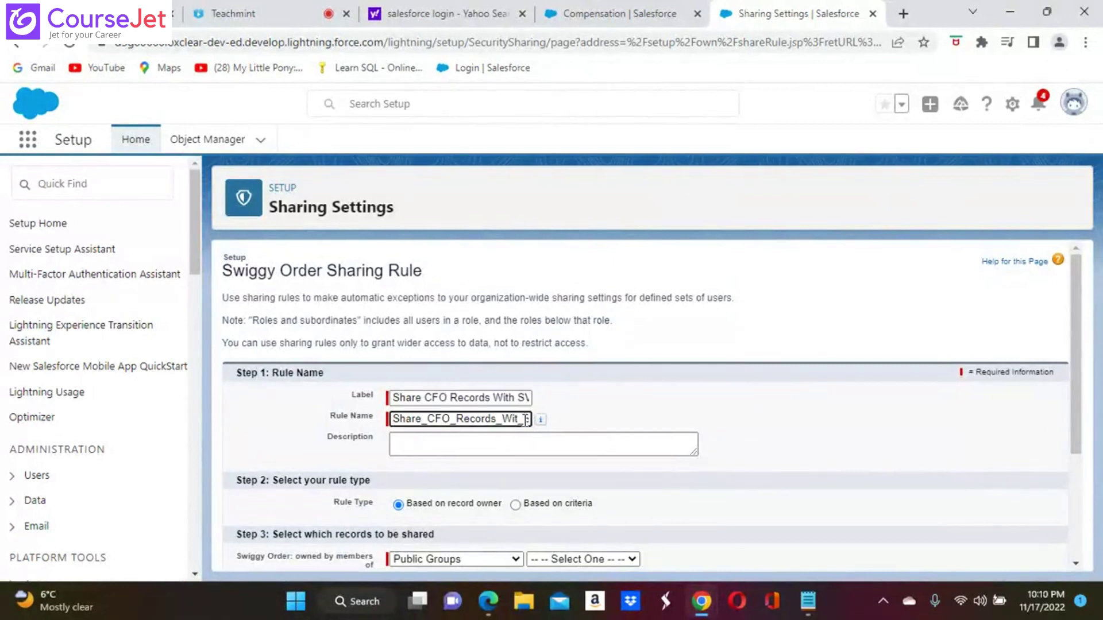
key("BackSpace")
key("BackSpace")
key("BackSpace")
key("BackSpace")
key("BackSpace")
key("BackSpace")
key("BackSpace")
key("BackSpace")
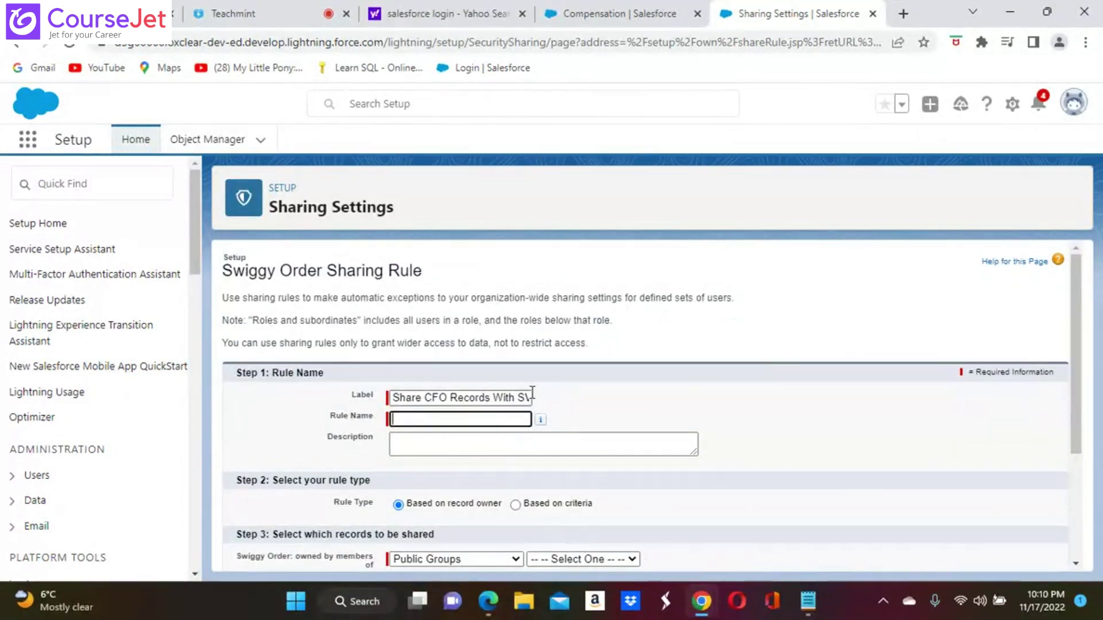
left_click(531, 397)
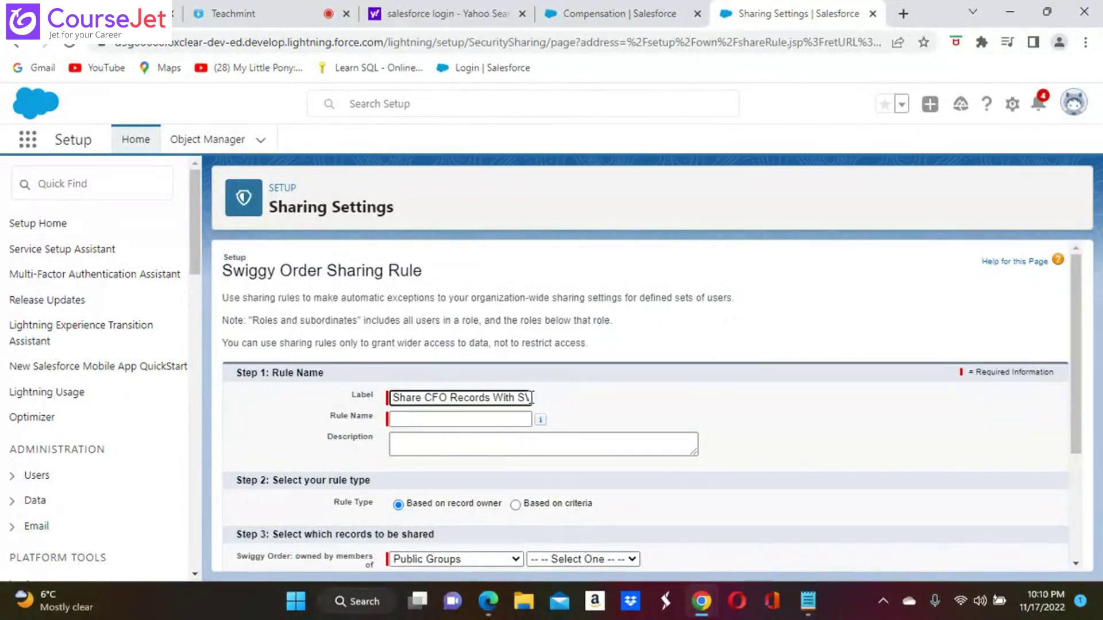
key("Right")
left_click_drag(530, 398, 516, 422)
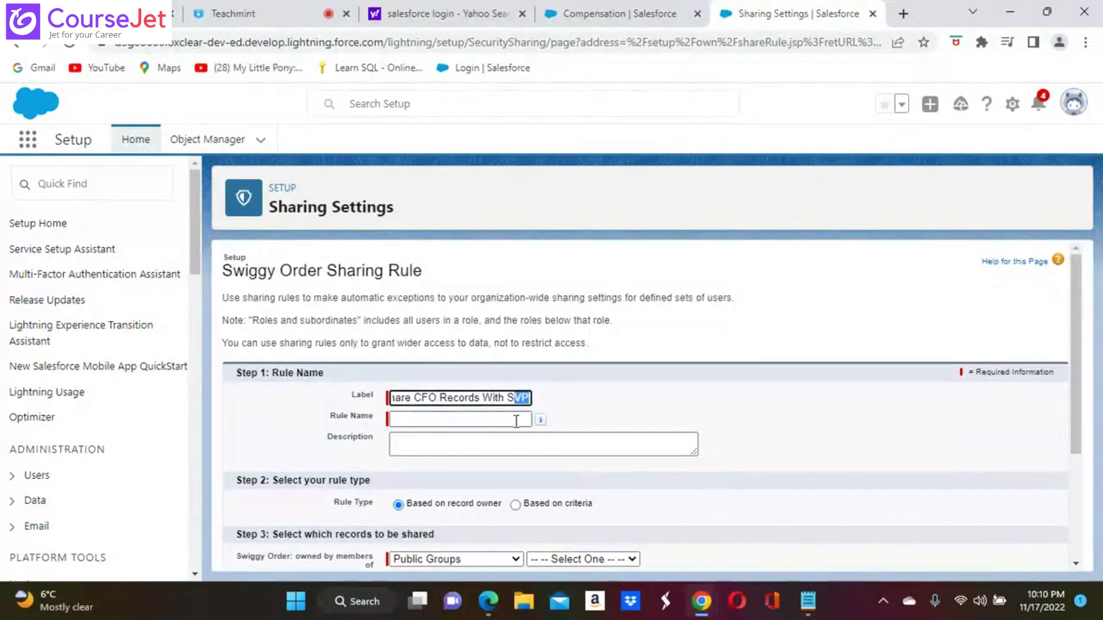
left_click(516, 421)
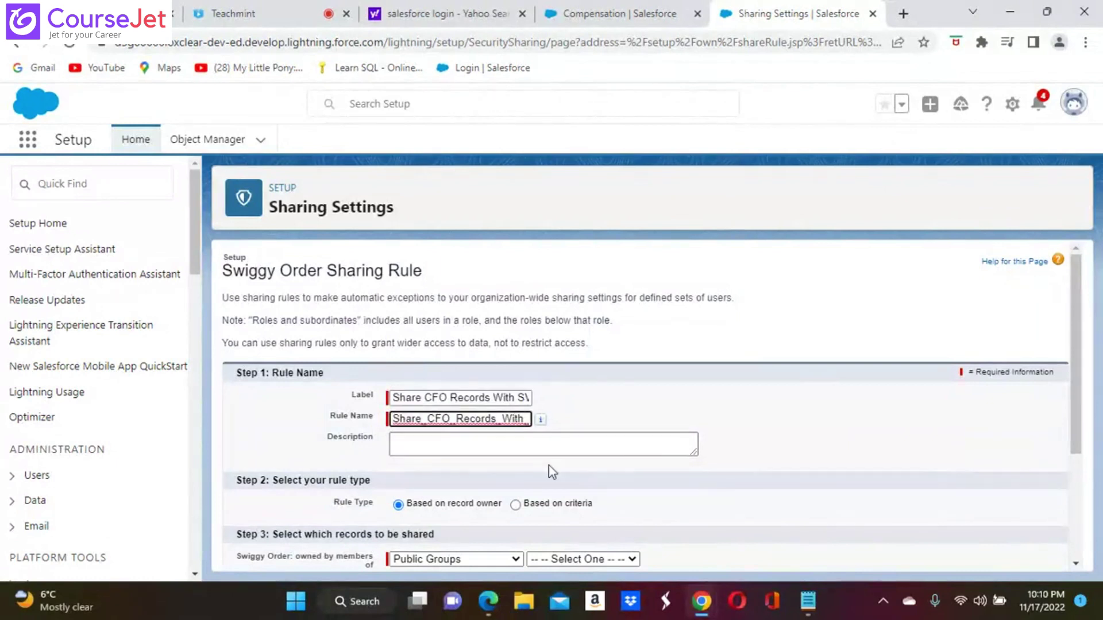
key("End")
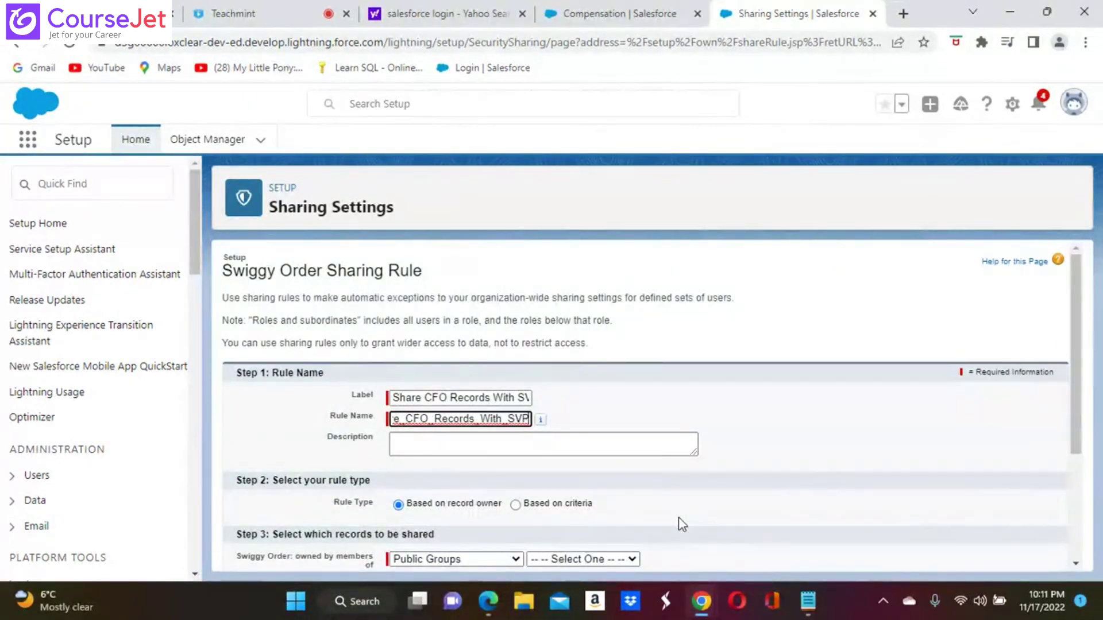
Set the rule to share Swiggy Order records owned by members of the CFO role.
scroll(678, 517, "down", 2)
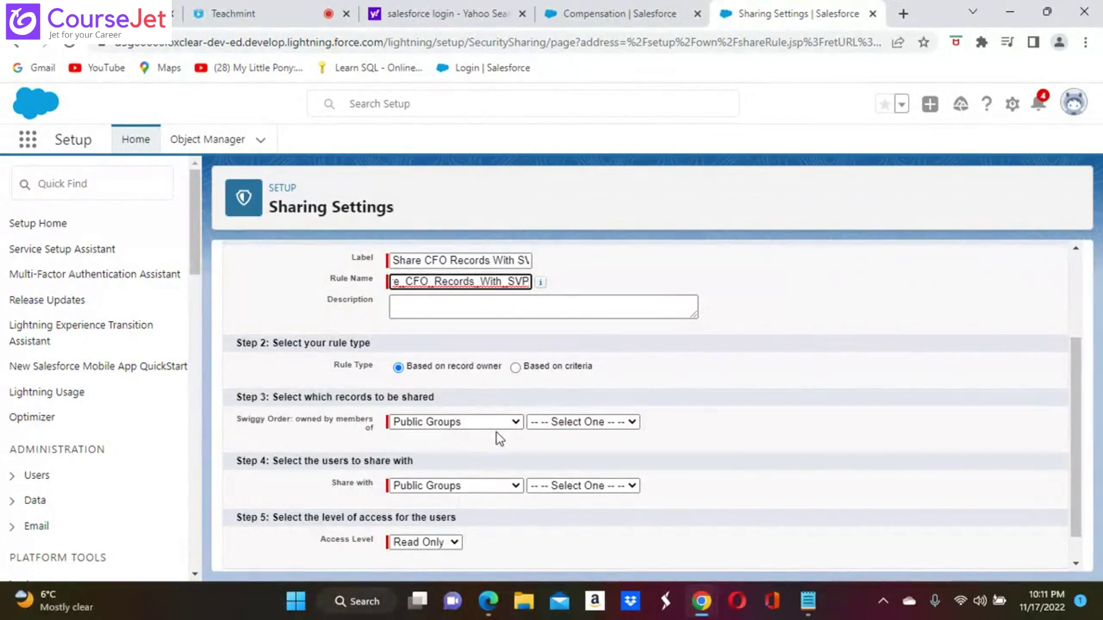
left_click(516, 422)
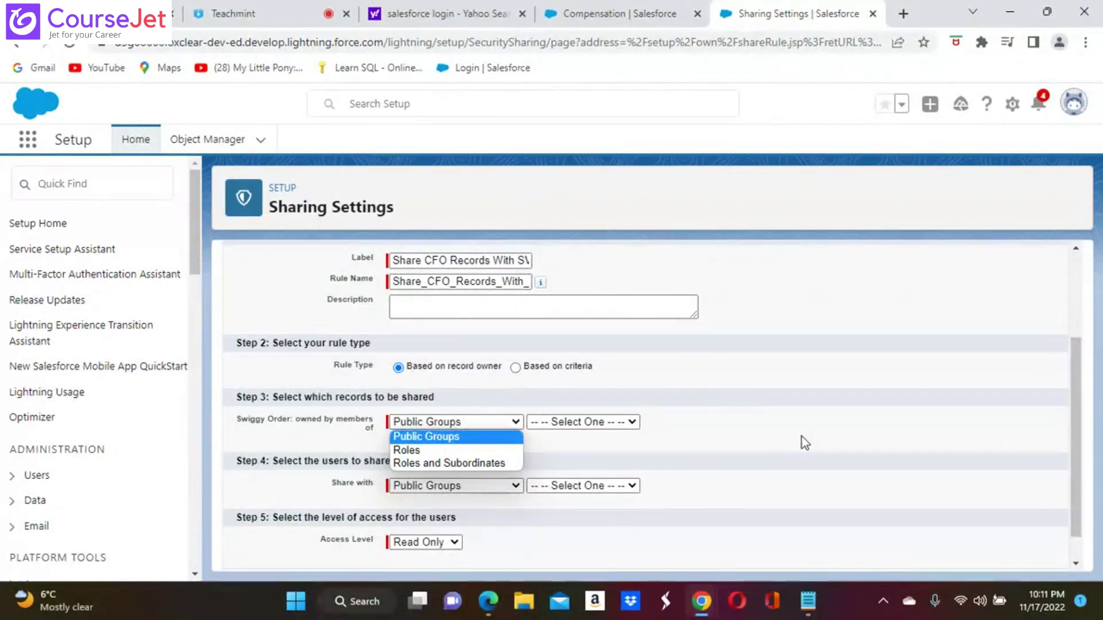
left_click(773, 426)
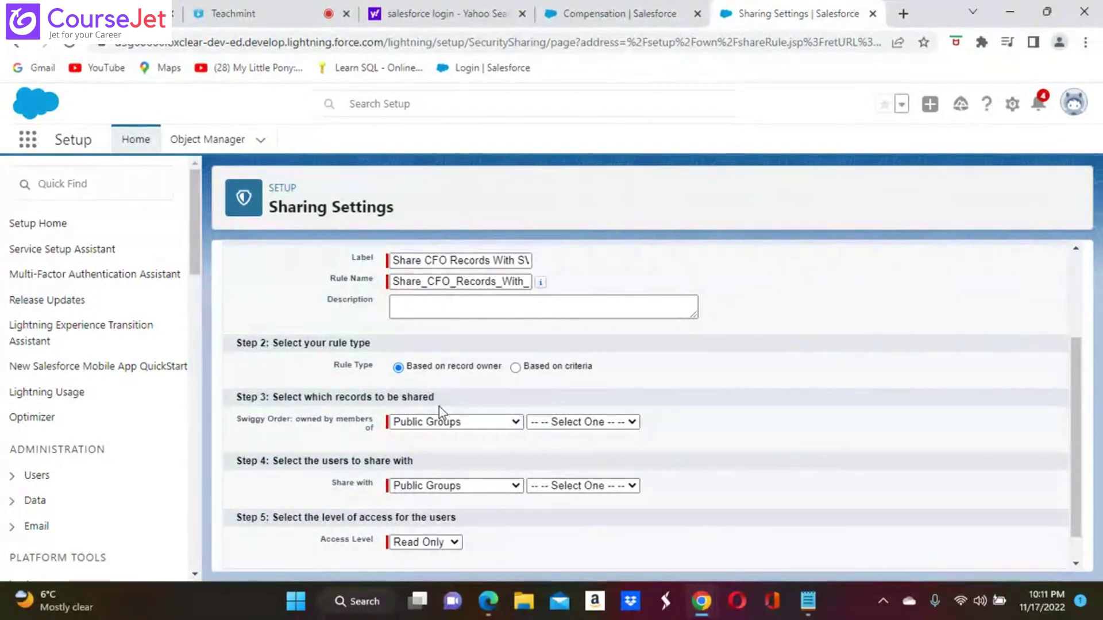
left_click(516, 425)
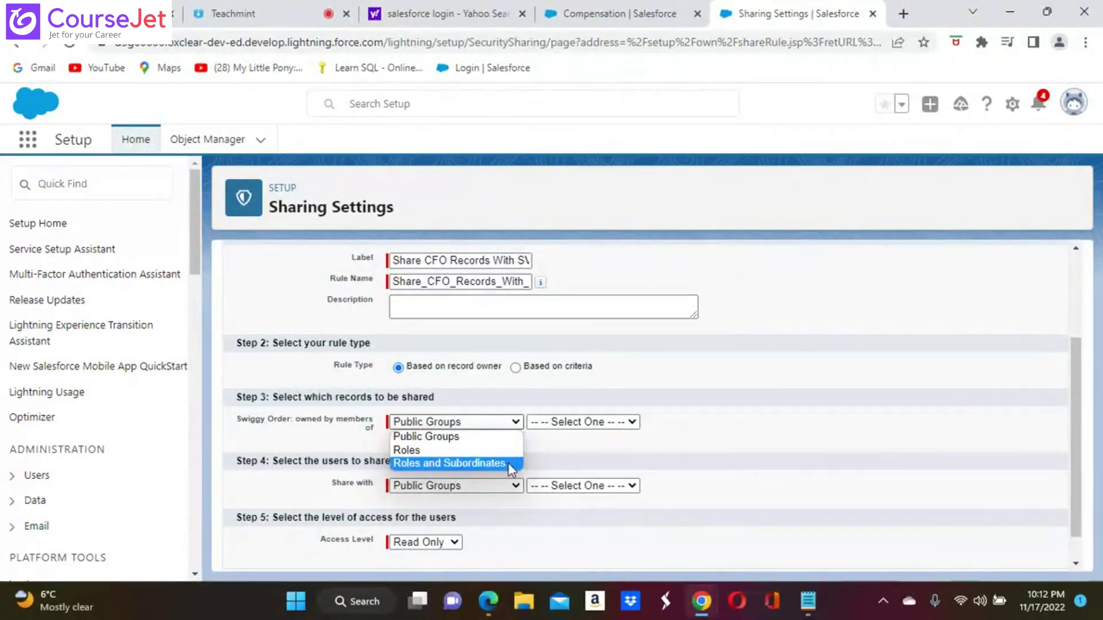
left_click(460, 449)
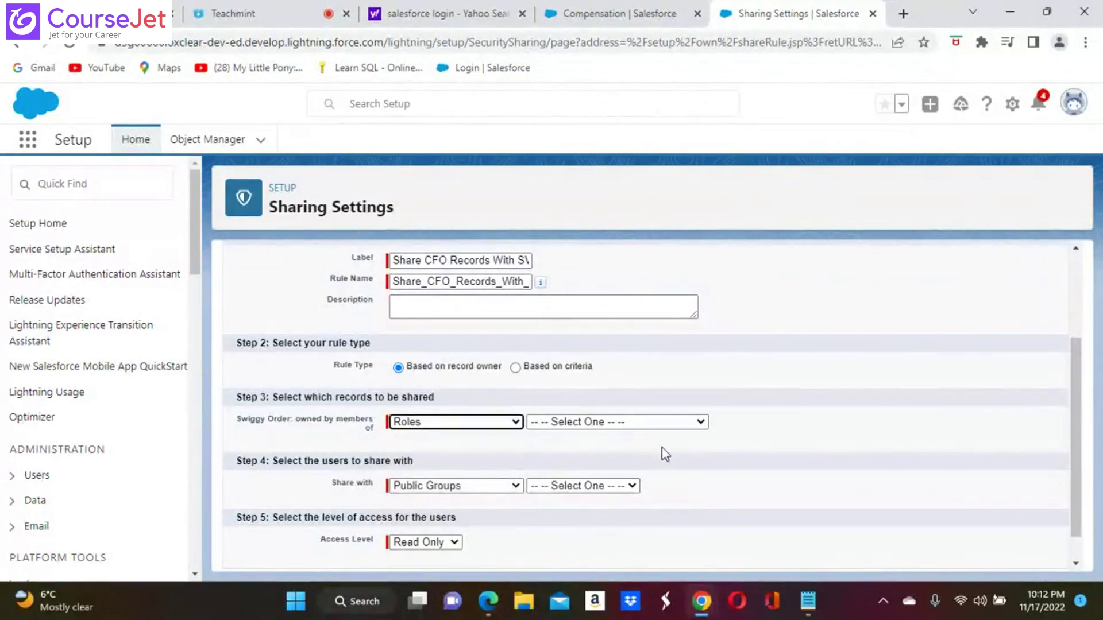
left_click(700, 423)
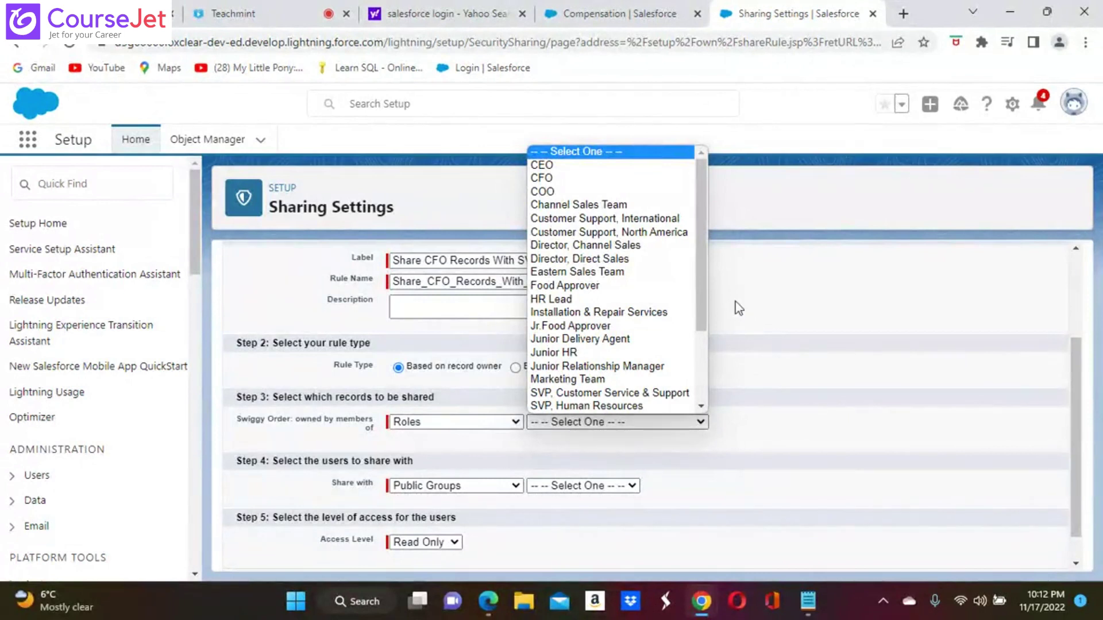
left_click(572, 182)
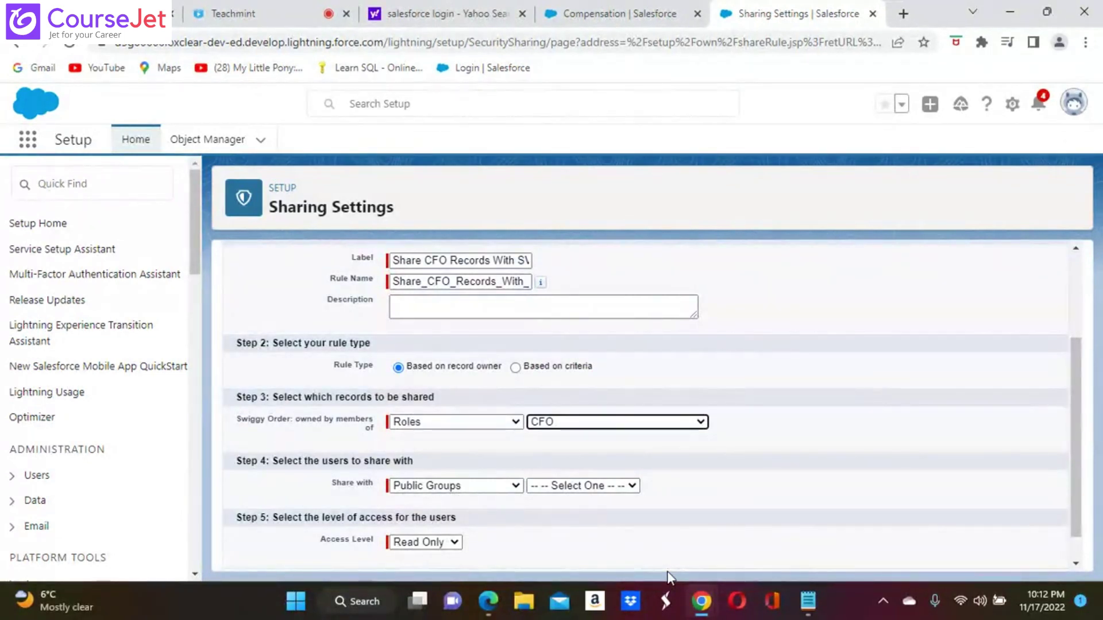
Set the rule to share with users in the SVP, Customer Service & Support role.
left_click(516, 483)
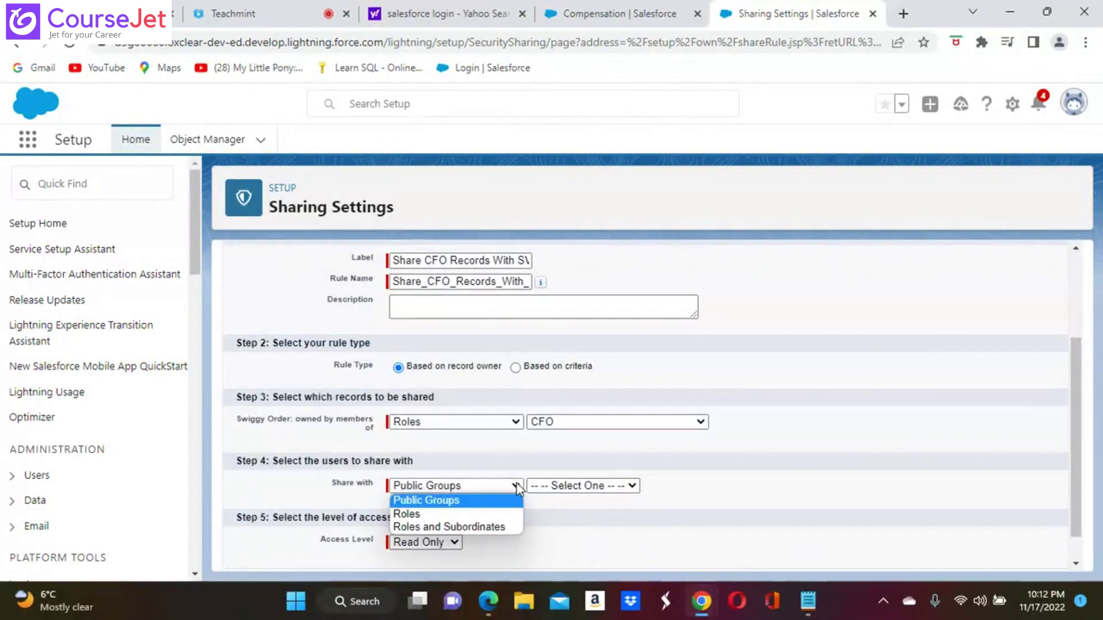
left_click(435, 512)
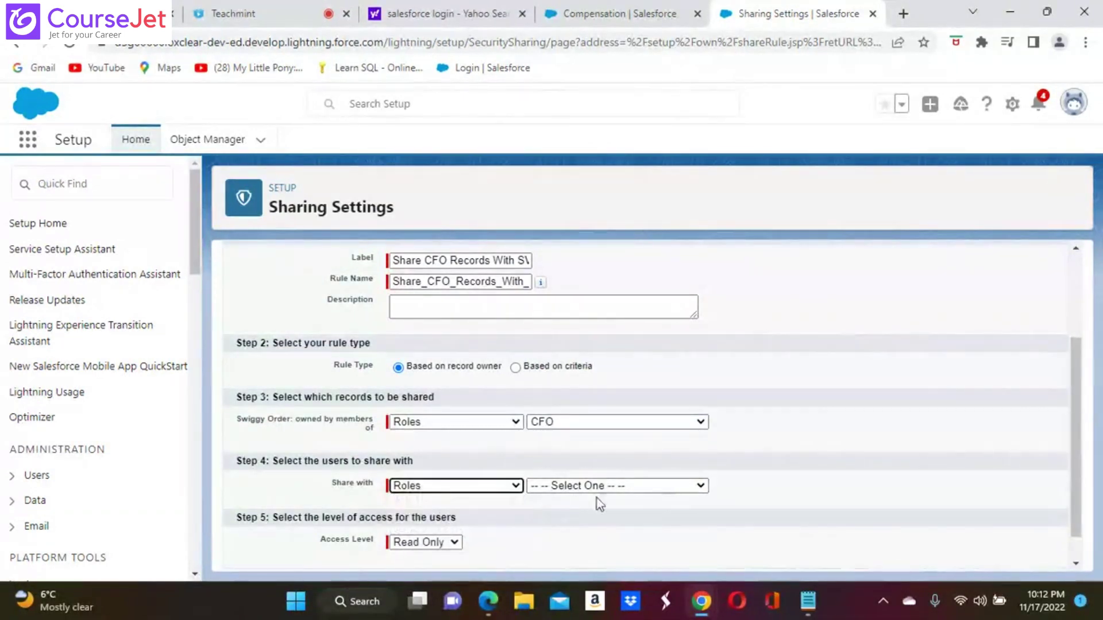
left_click(701, 487)
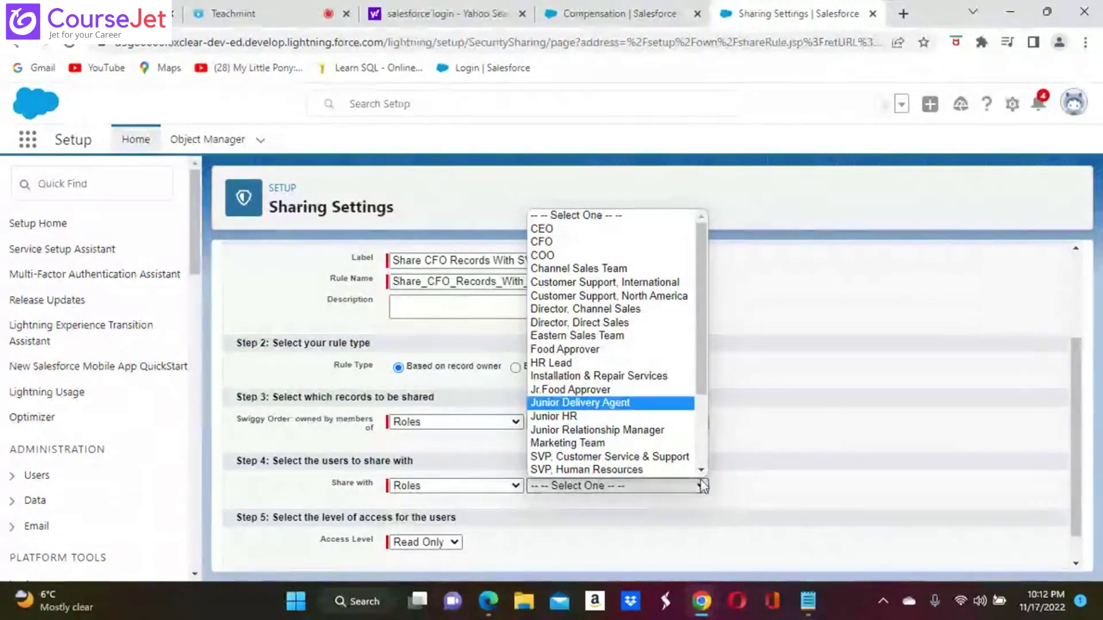
left_click(692, 461)
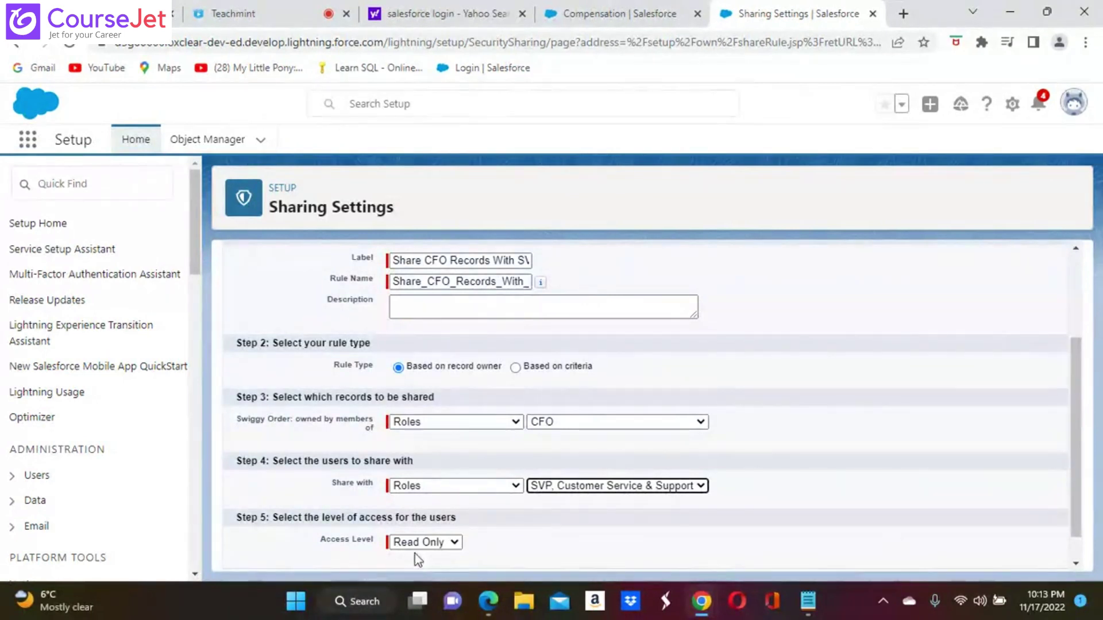
Give the sharing rule Read Only access, save it, and accept the background recalculation of sharing access.
left_click(454, 541)
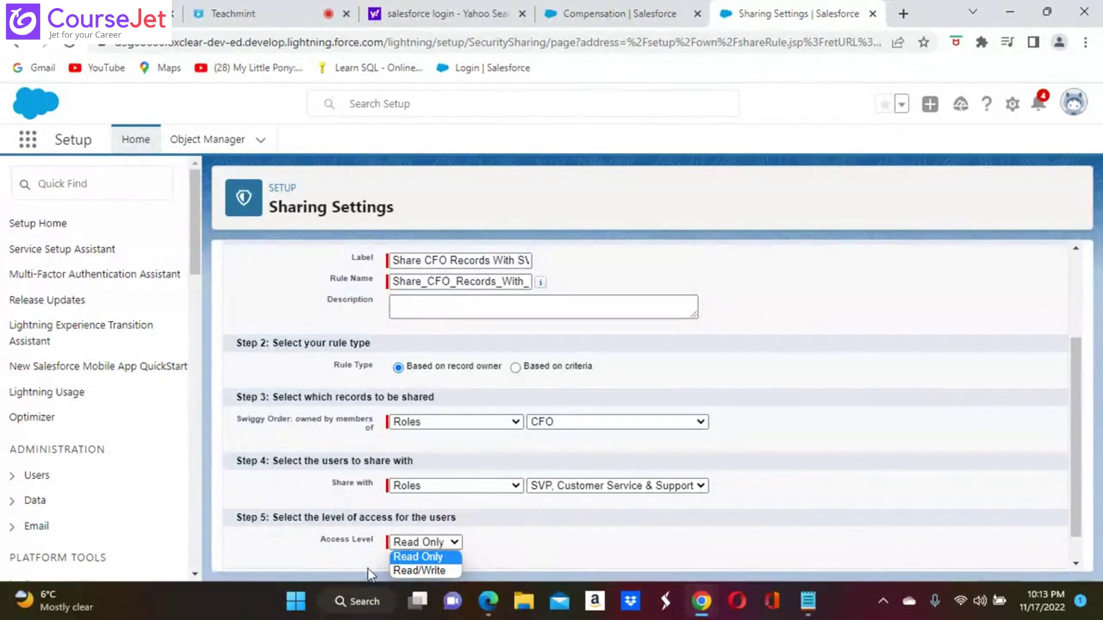
left_click(436, 556)
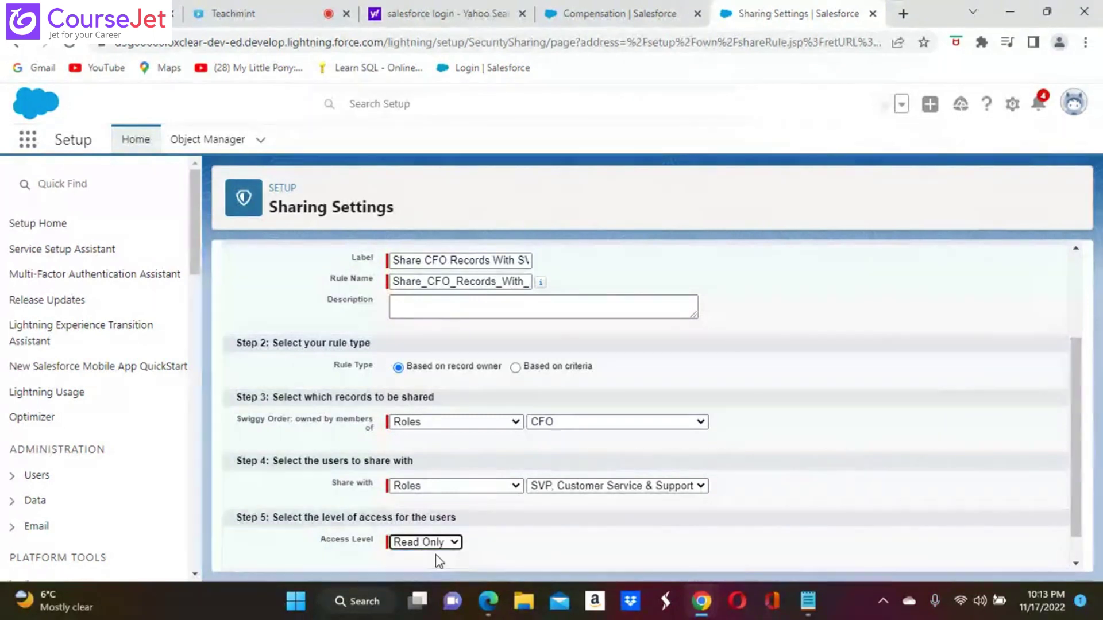
scroll(505, 553, "down", 1)
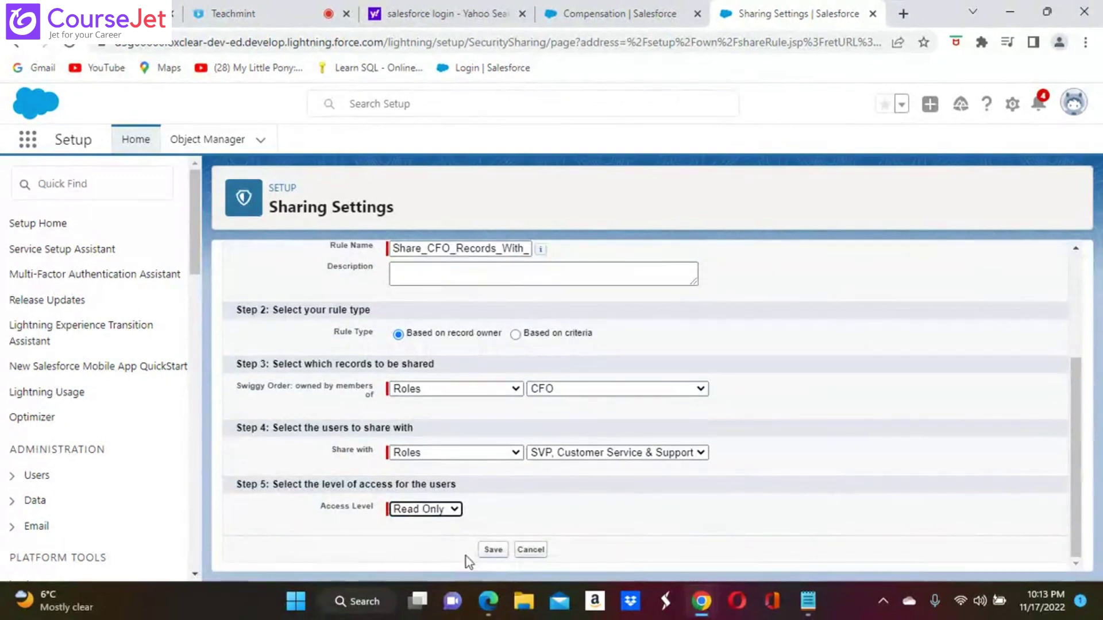
left_click(490, 553)
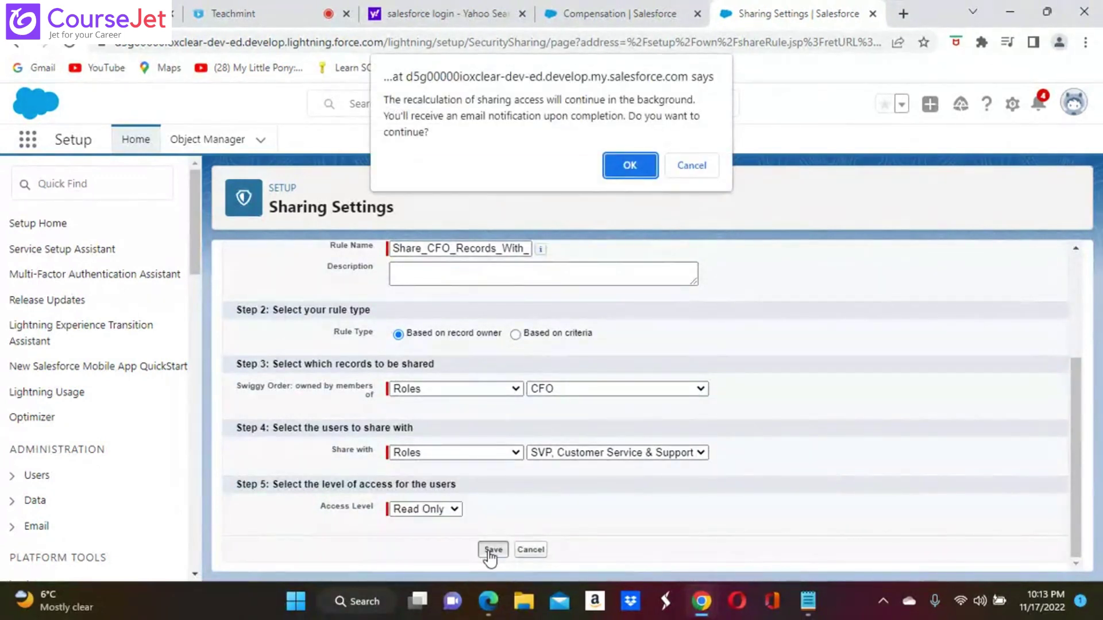
left_click(630, 165)
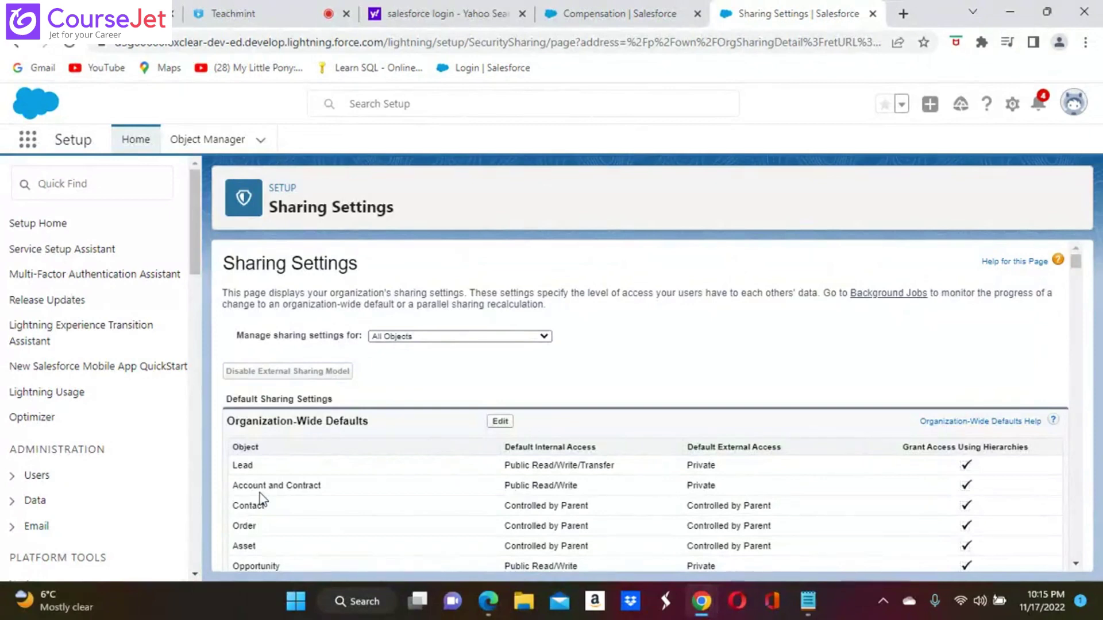
Find Roles in Setup by searching for "role", and show the role hierarchy in list view.
scroll(261, 500, "down", 2)
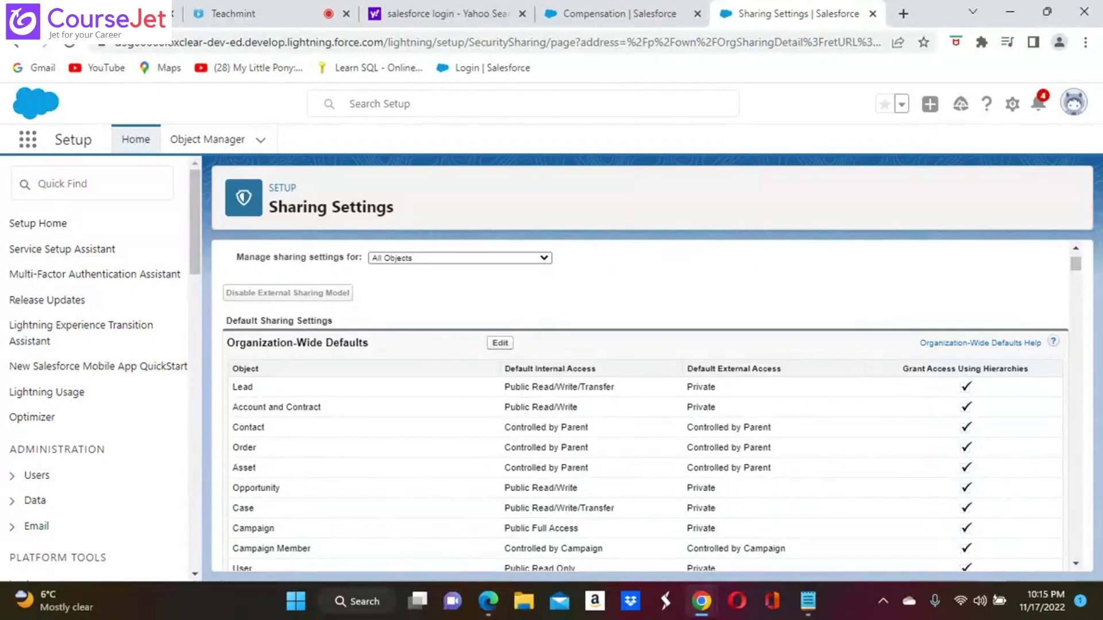
left_click(55, 184)
type("r")
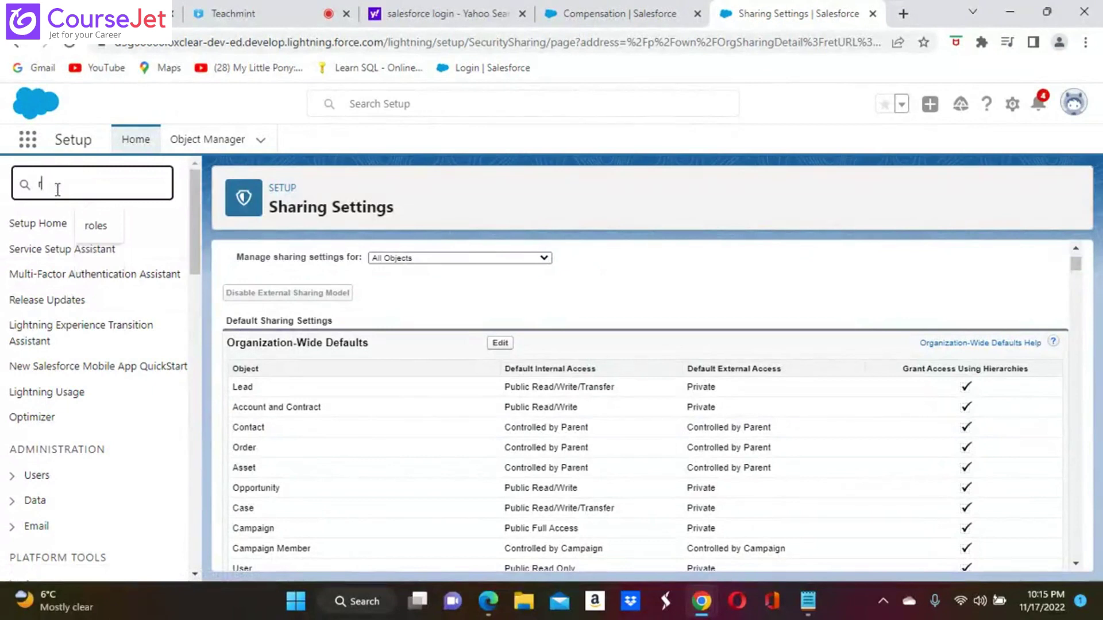
type("ole")
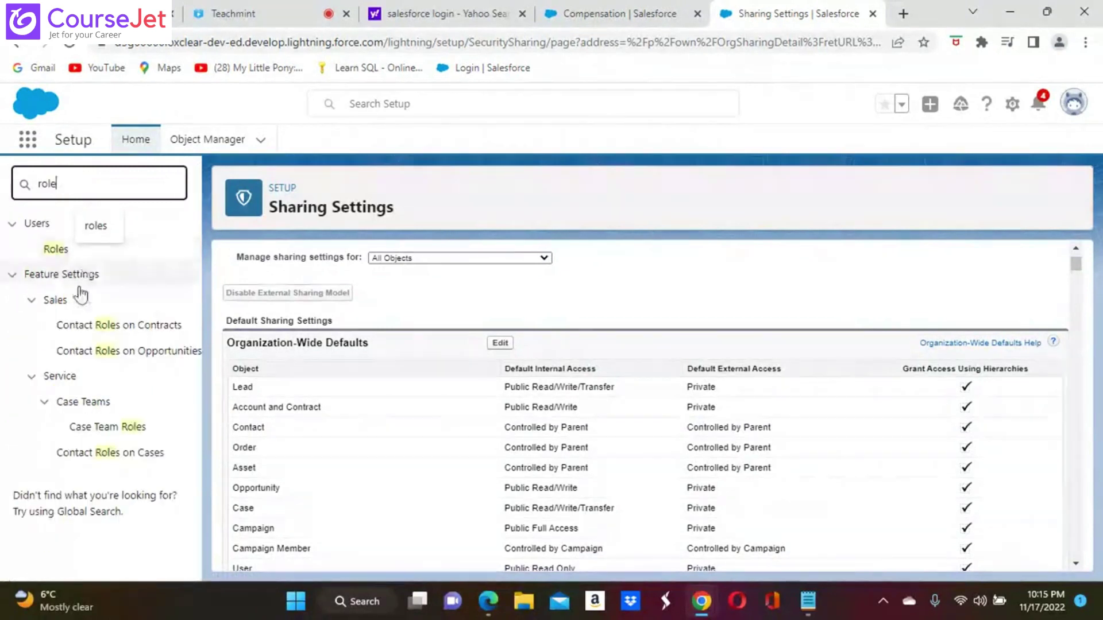
left_click(58, 249)
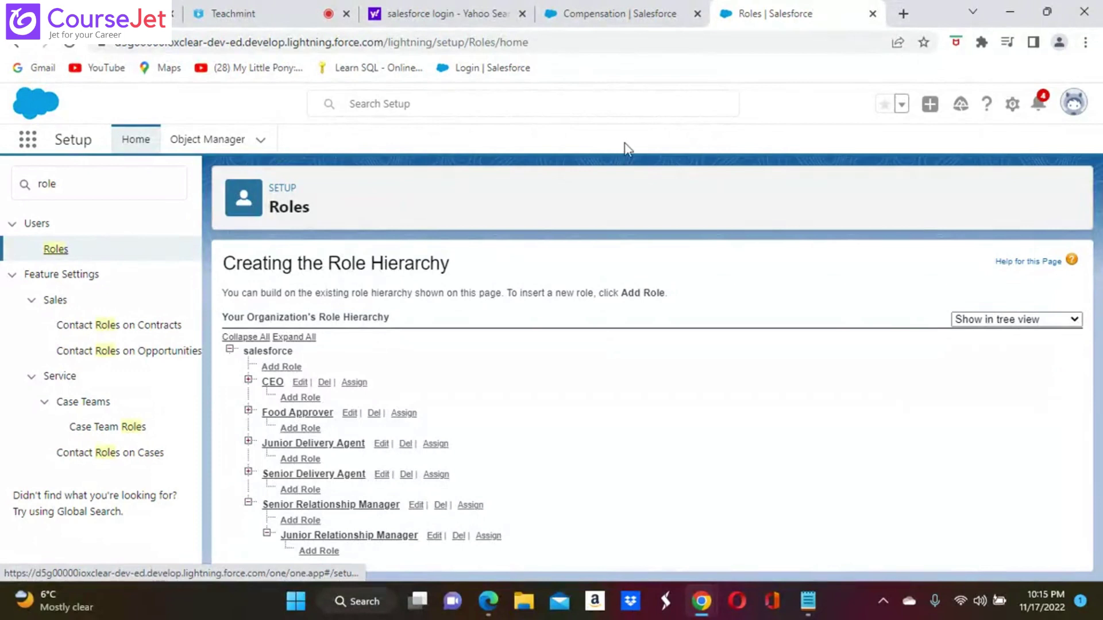
left_click(1074, 320)
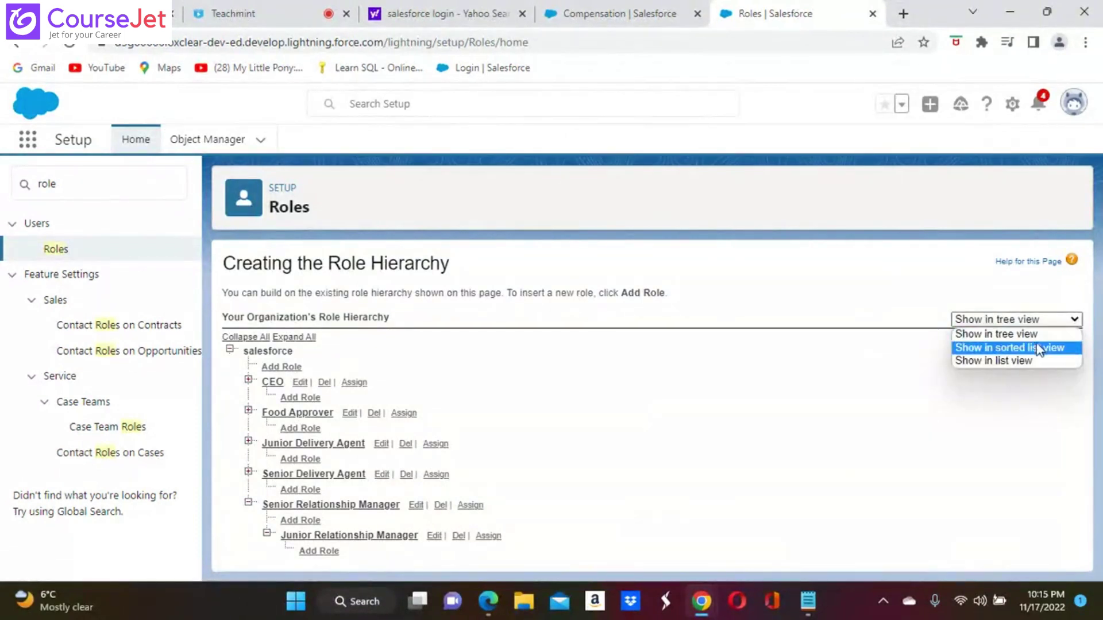
left_click(1001, 361)
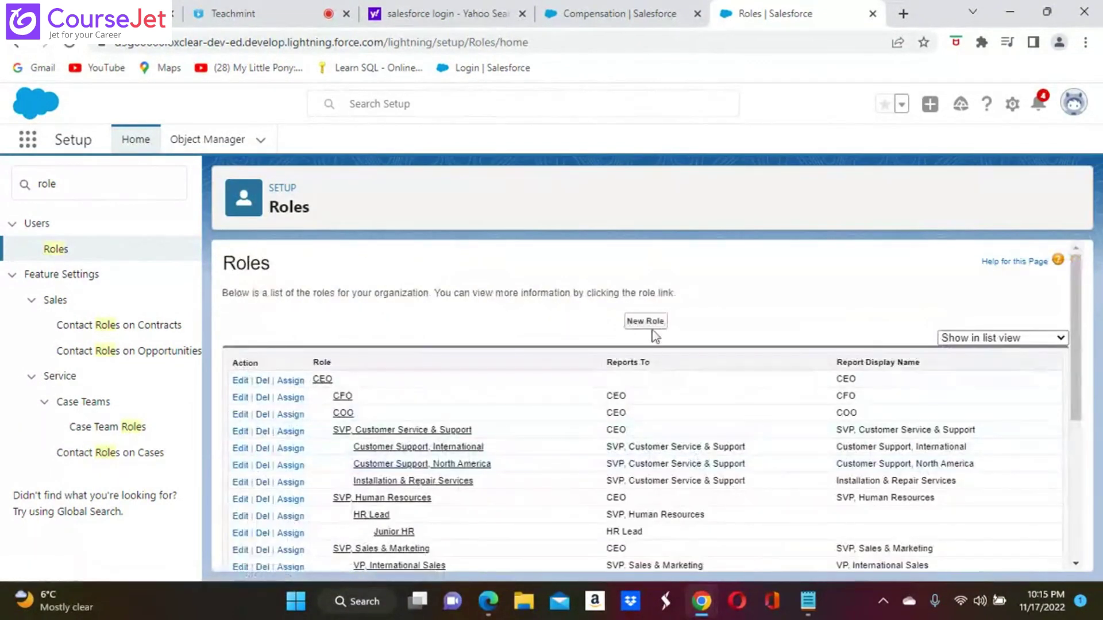
Open the user assignment for the CFO role and list all users as available.
left_click(649, 322)
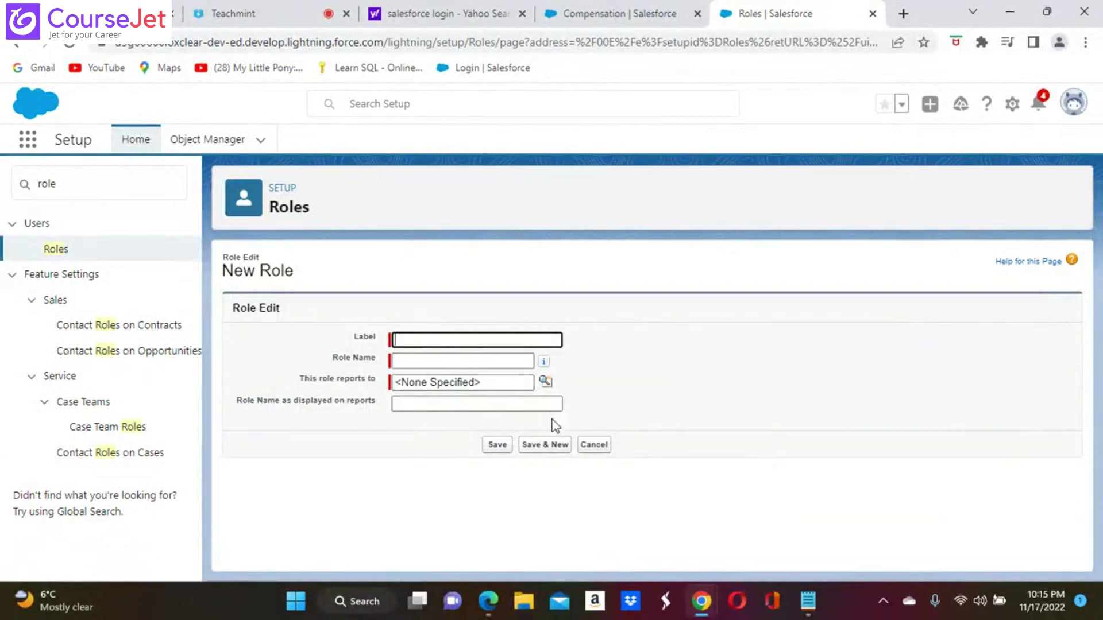
left_click(603, 445)
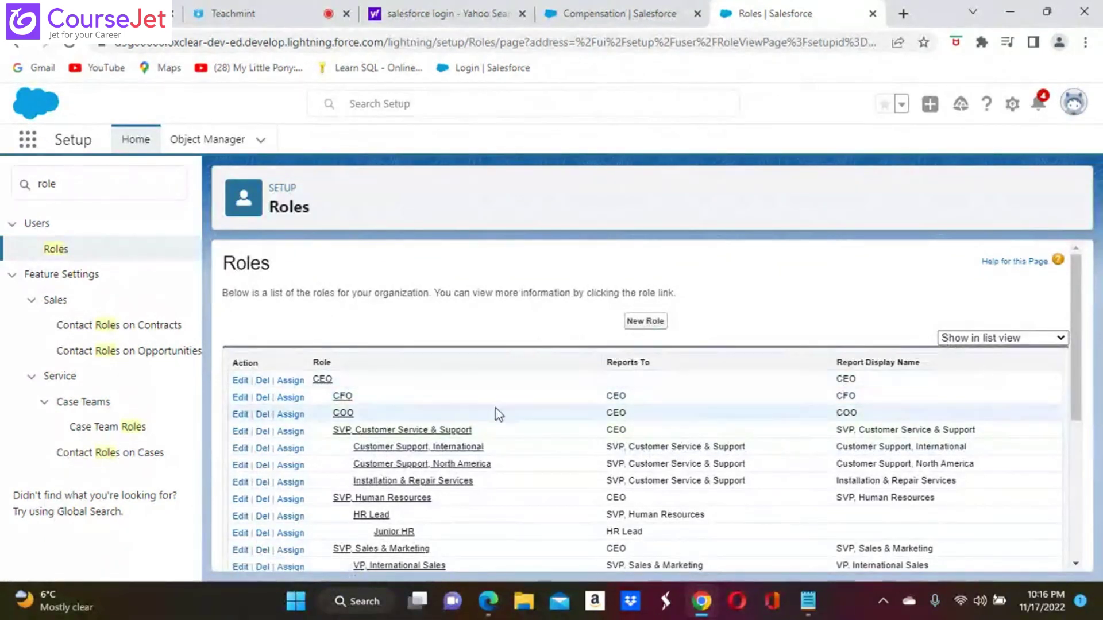
left_click(291, 399)
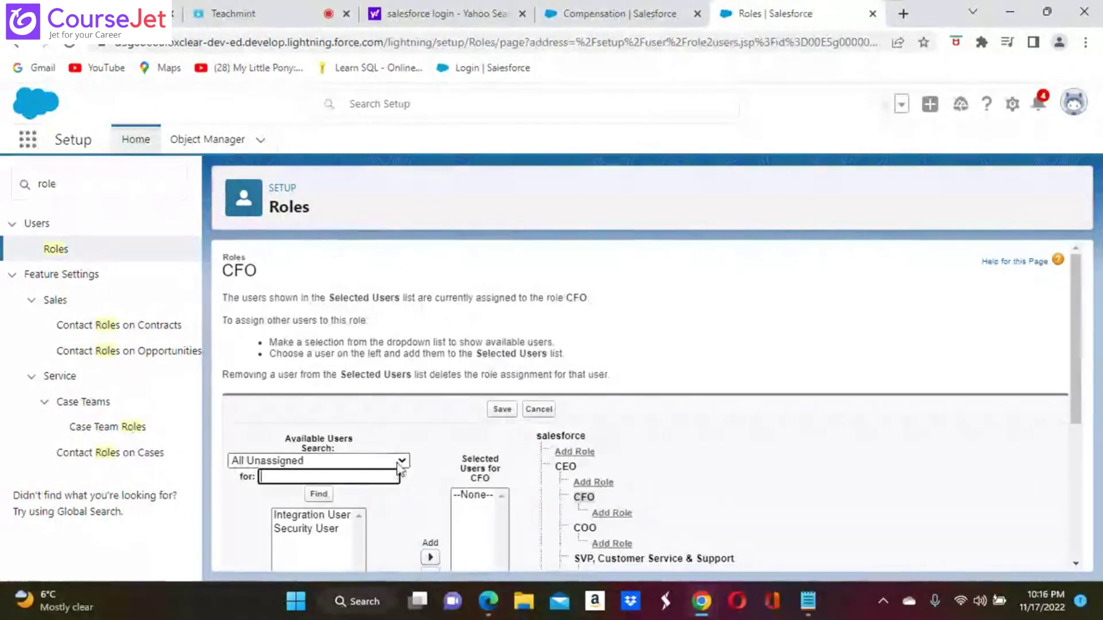
left_click(398, 463)
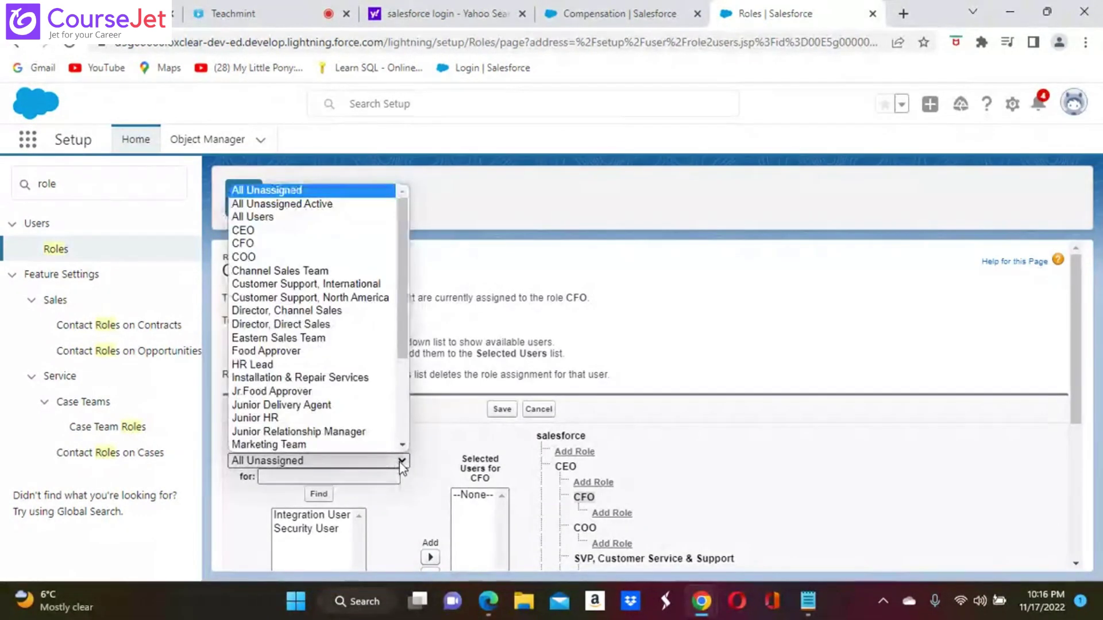
left_click(284, 217)
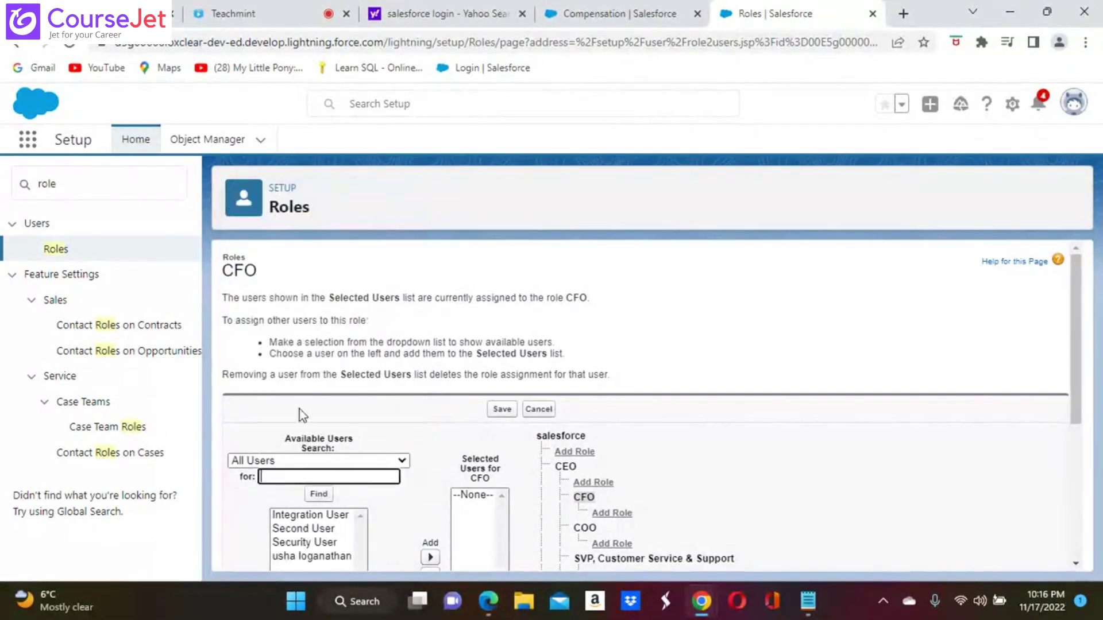
Add the Swiggy Order owner's user to the CFO role and save the assignment.
left_click(321, 558)
scroll(325, 559, "down", 2)
left_click(429, 429)
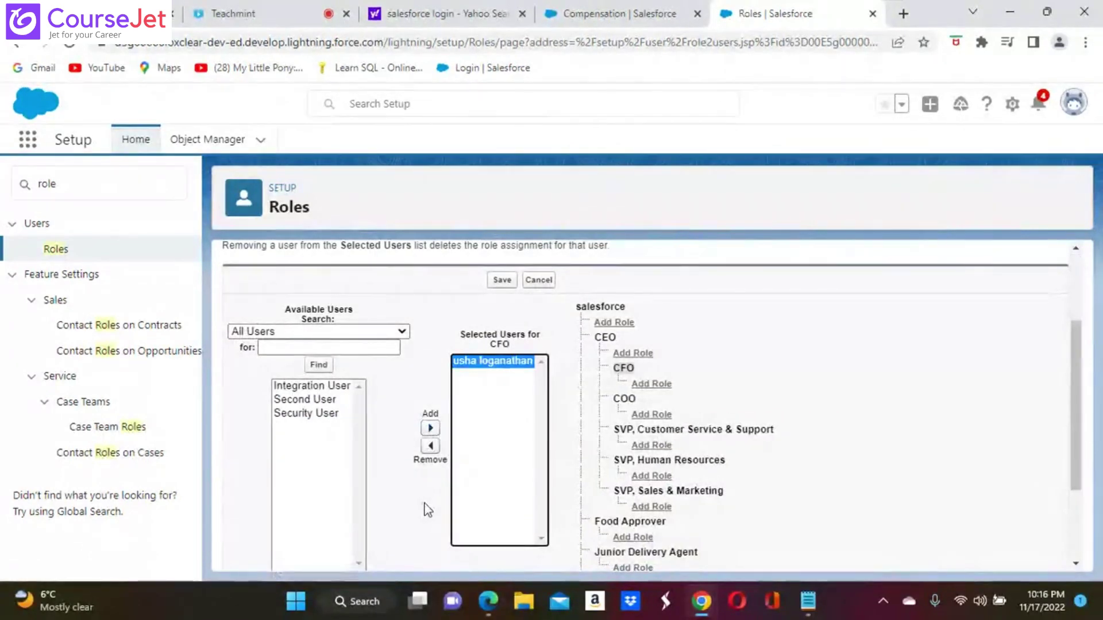
scroll(427, 510, "down", 2)
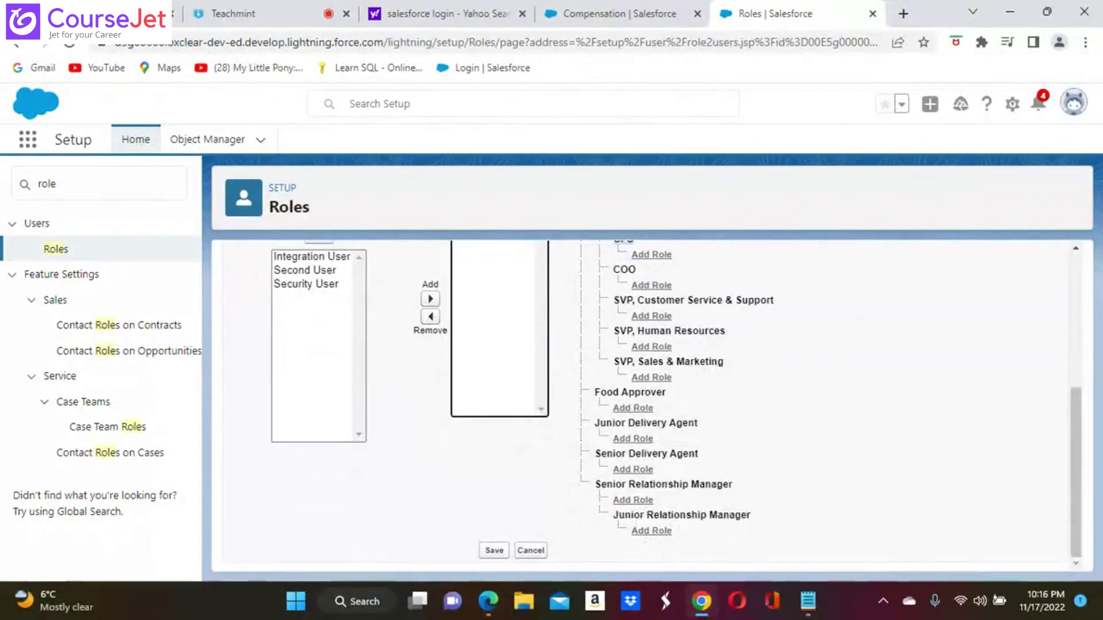
left_click(493, 552)
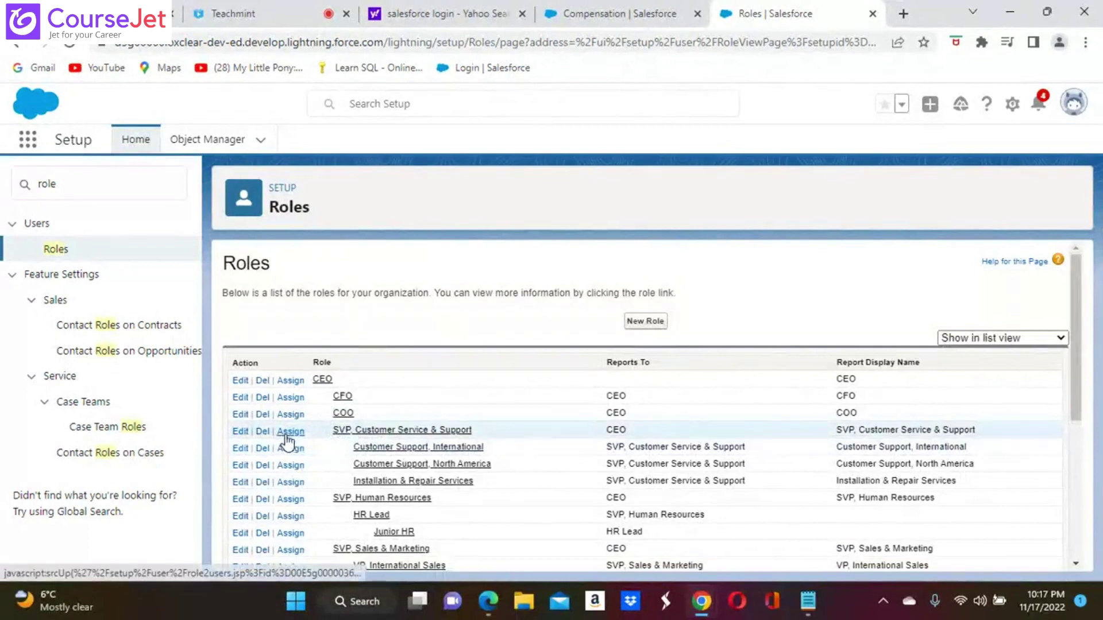
Assign Second User from the all-users list to the SVP, Customer Service & Support role and save.
left_click(287, 433)
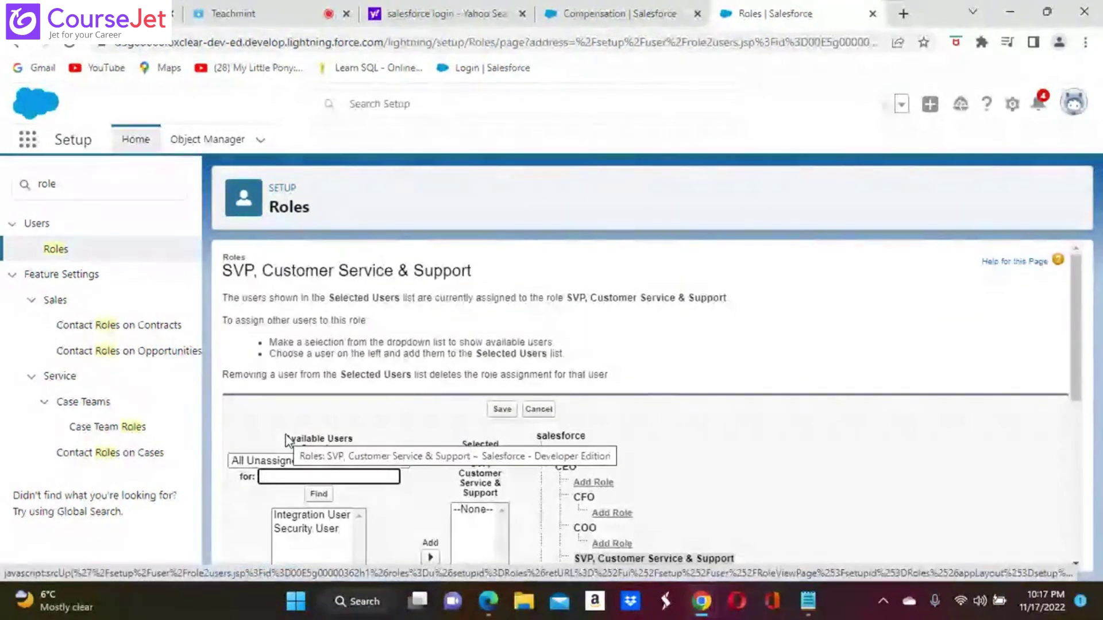
left_click(402, 461)
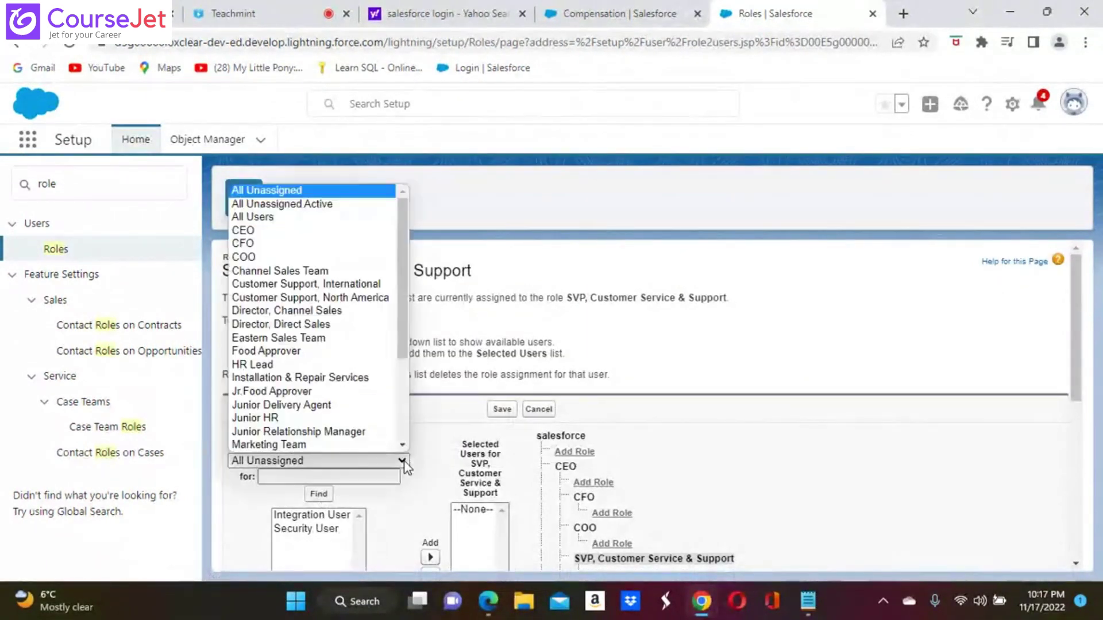
left_click(265, 217)
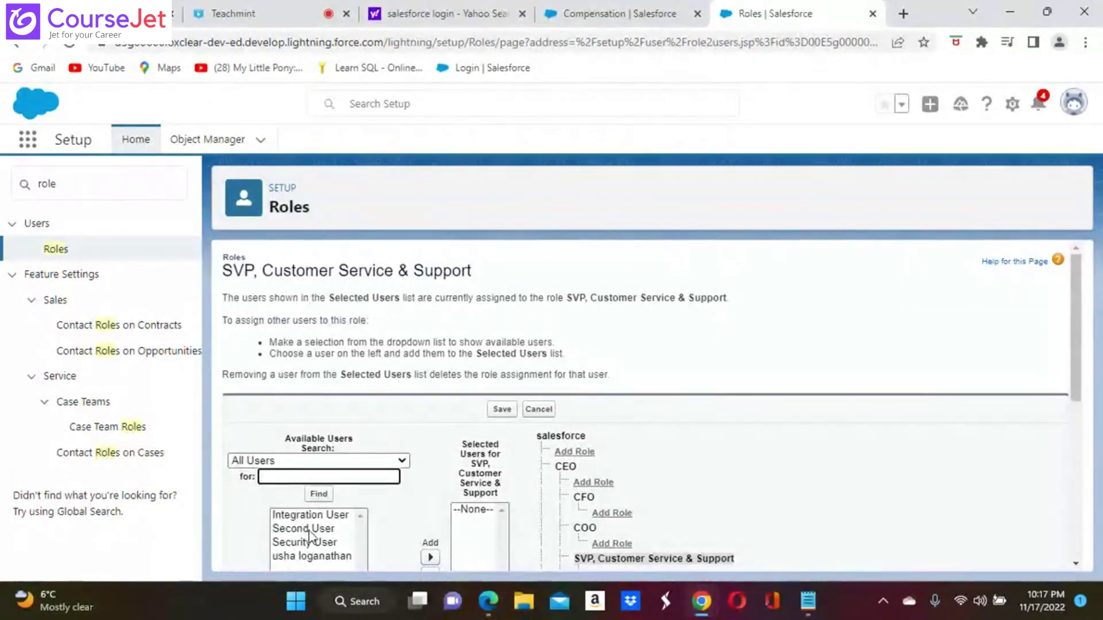
left_click(308, 530)
scroll(309, 530, "down", 2)
left_click(431, 428)
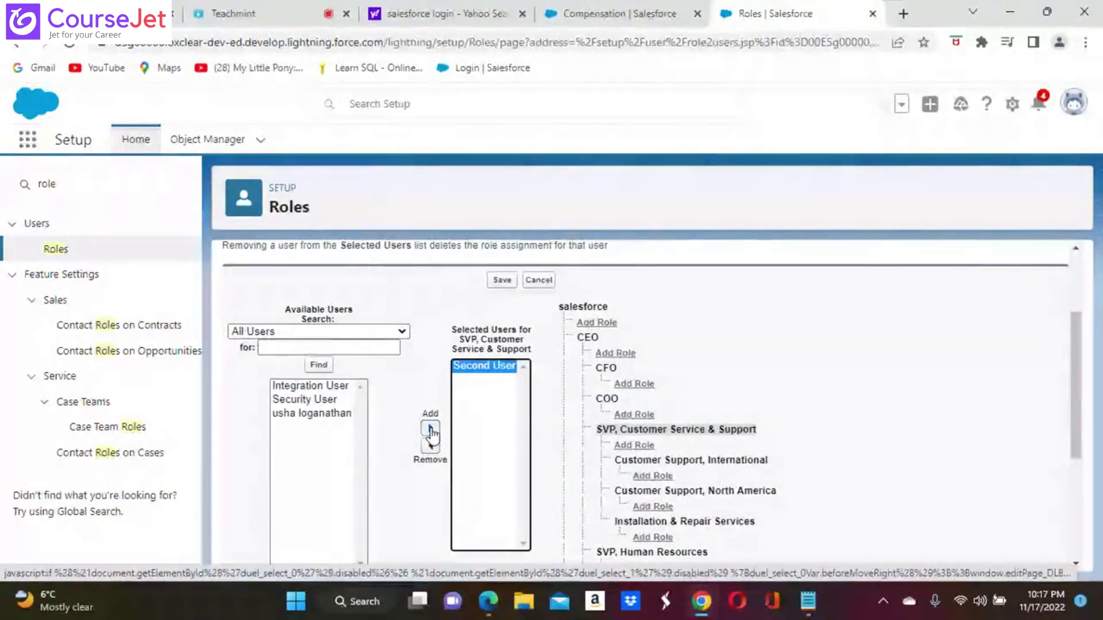
left_click(502, 280)
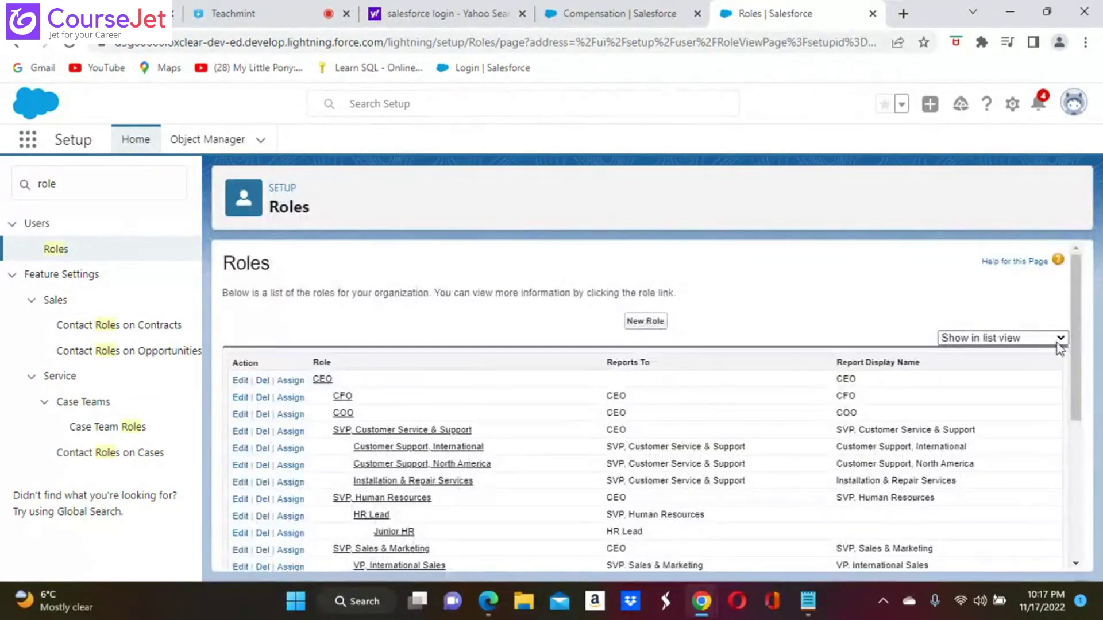
Show the roles in tree view and examine where CFO and SVP, Customer Service & Support sit under CEO.
left_click(1057, 339)
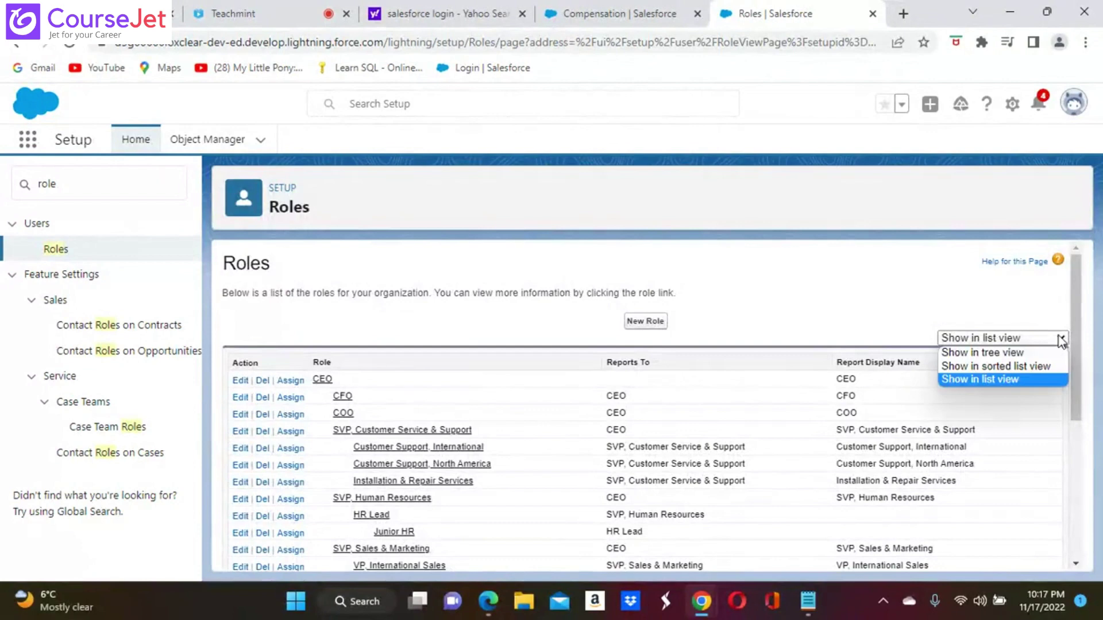
left_click(1005, 353)
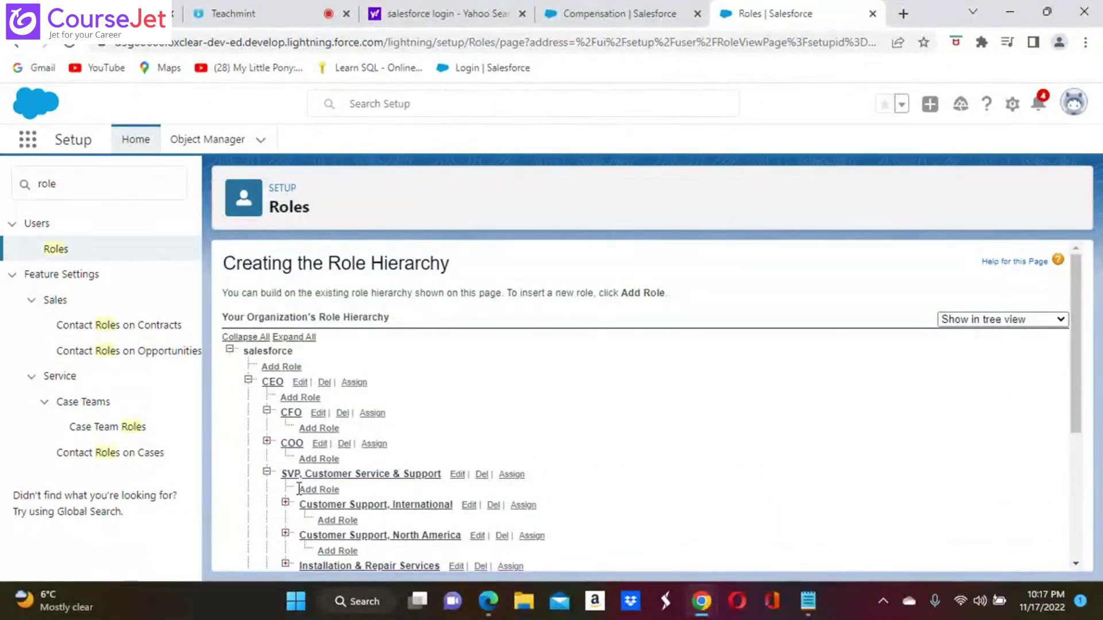
mouse_move(492, 600)
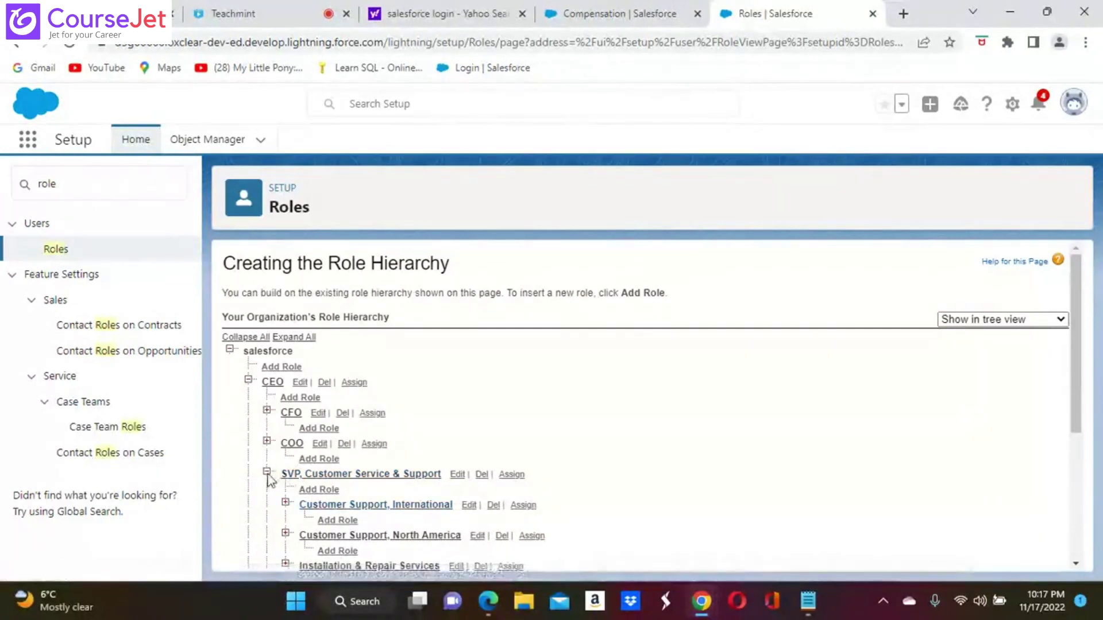
scroll(263, 519, "down", 2)
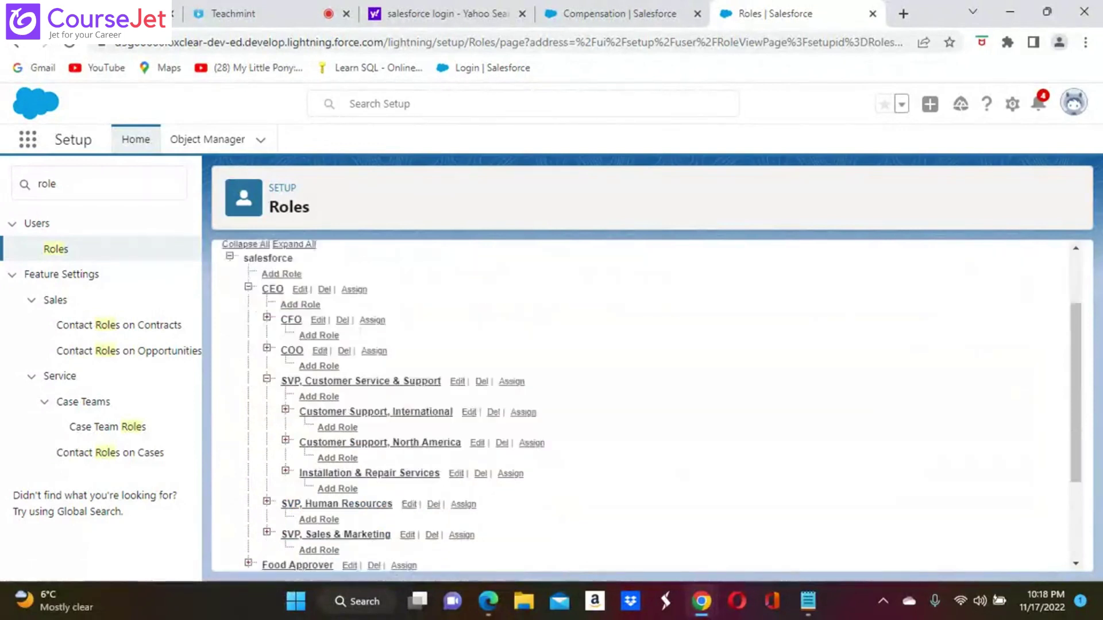
scroll(652, 405, "up", 1)
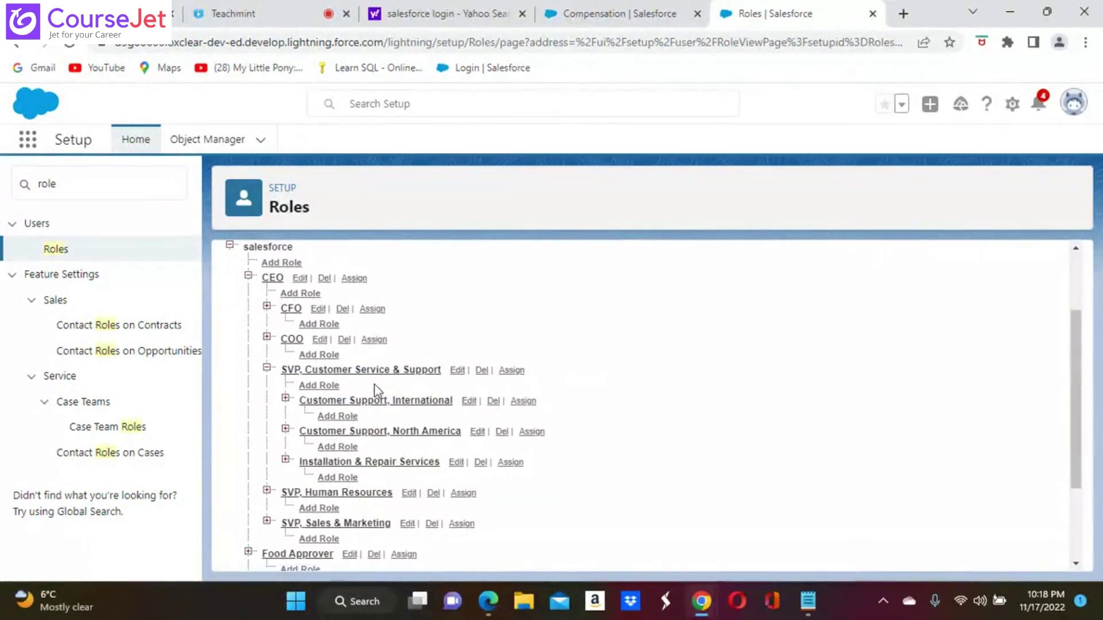
left_click(297, 294)
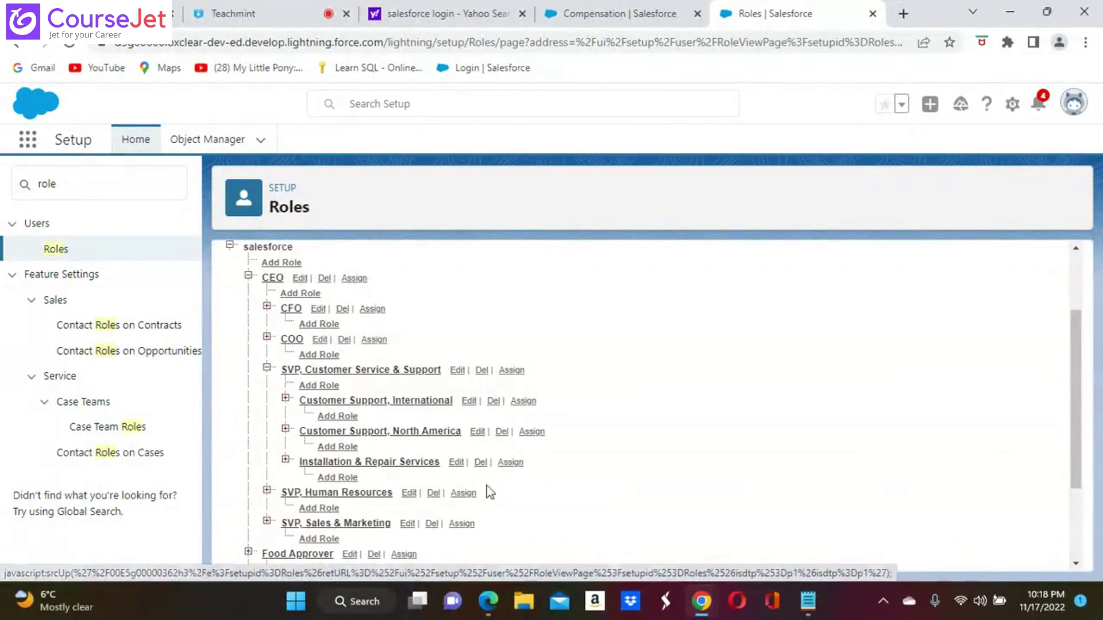
Switch to Second User's session in Edge, list all Swiggy Orders, and open the second order.
left_click(489, 602)
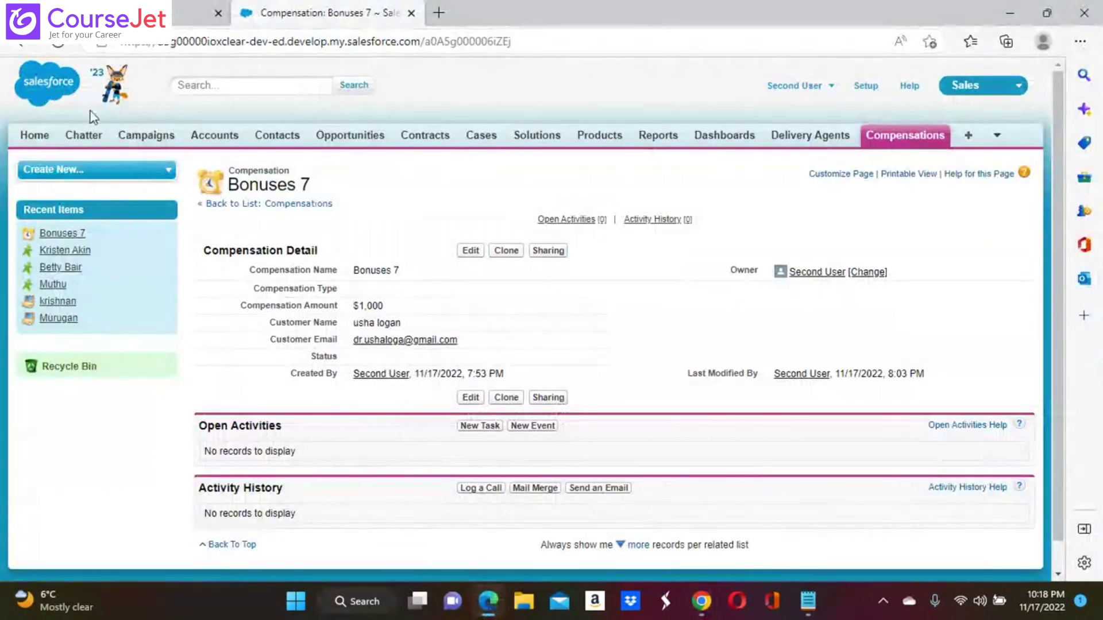
left_click(969, 139)
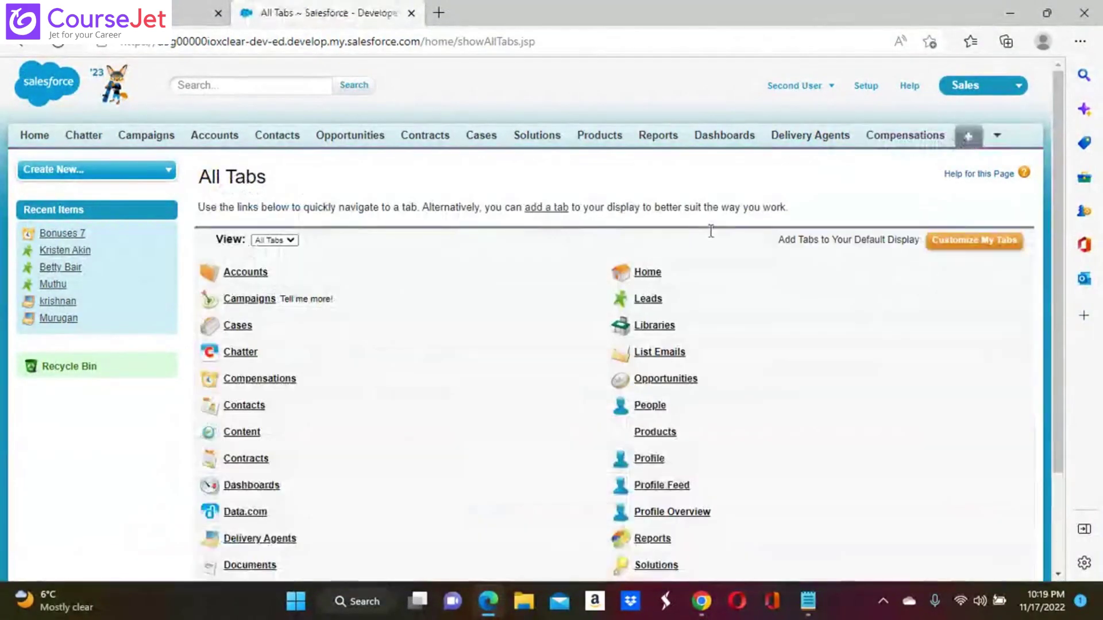
scroll(429, 391, "down", 3)
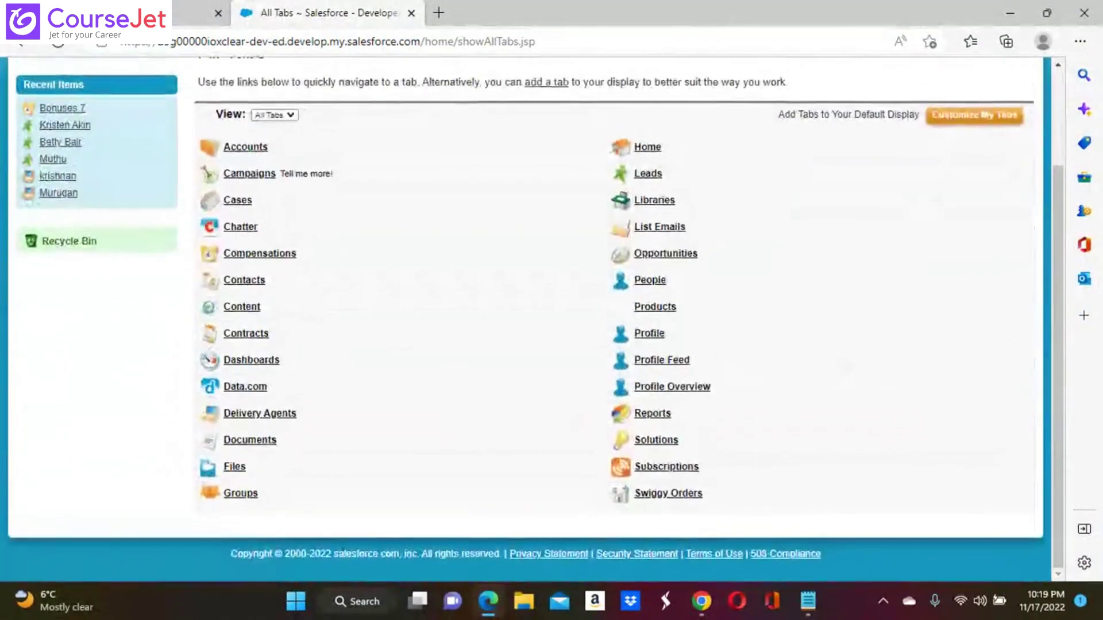
left_click(687, 496)
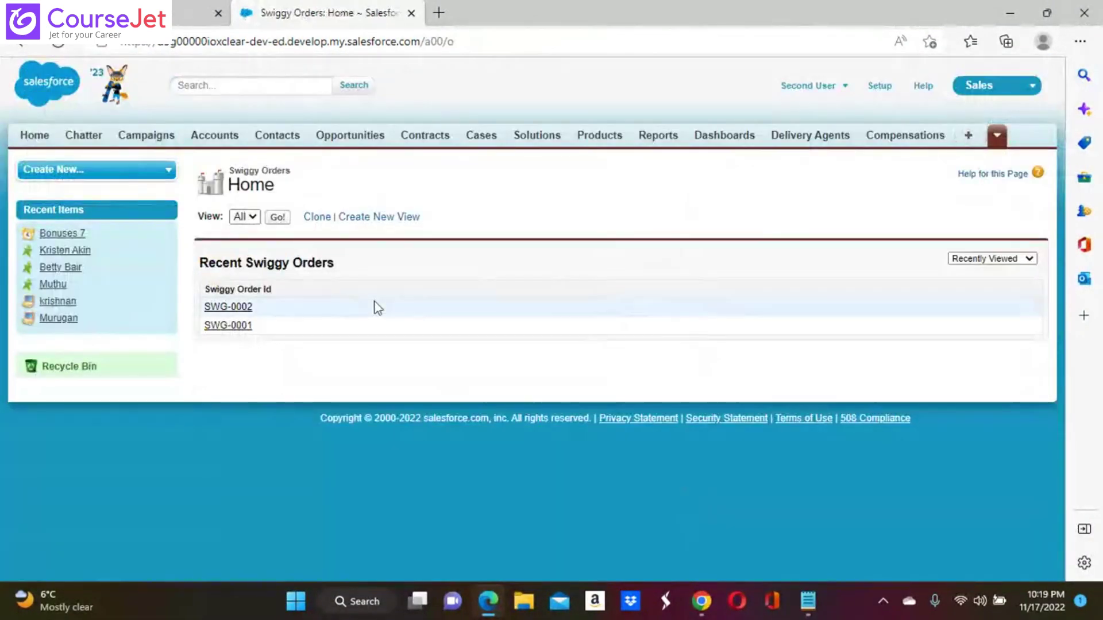
left_click(278, 217)
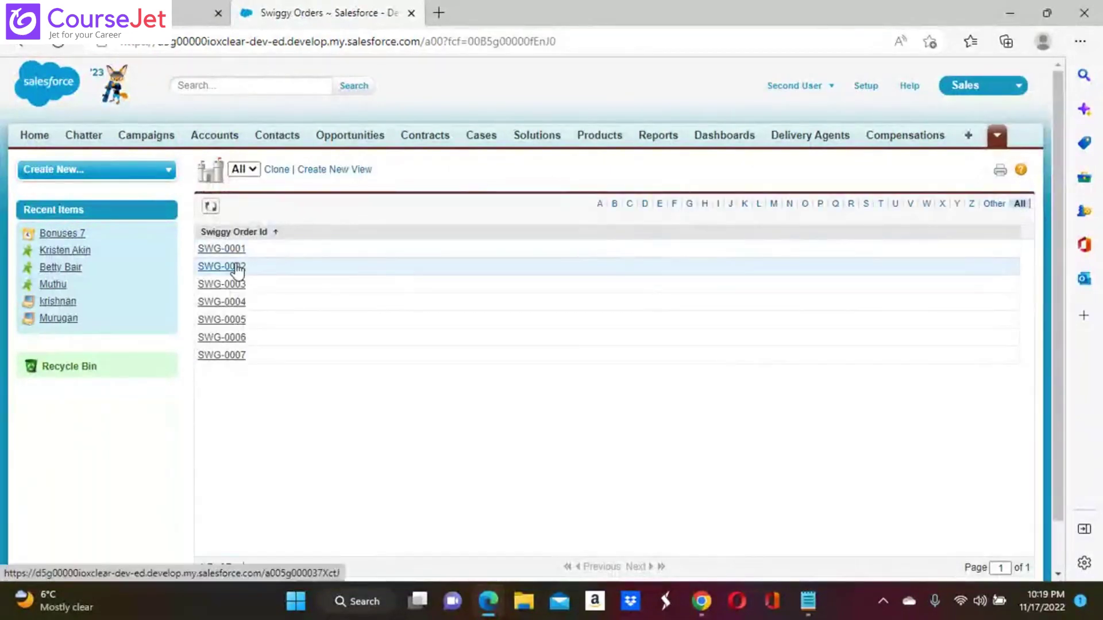
left_click(236, 268)
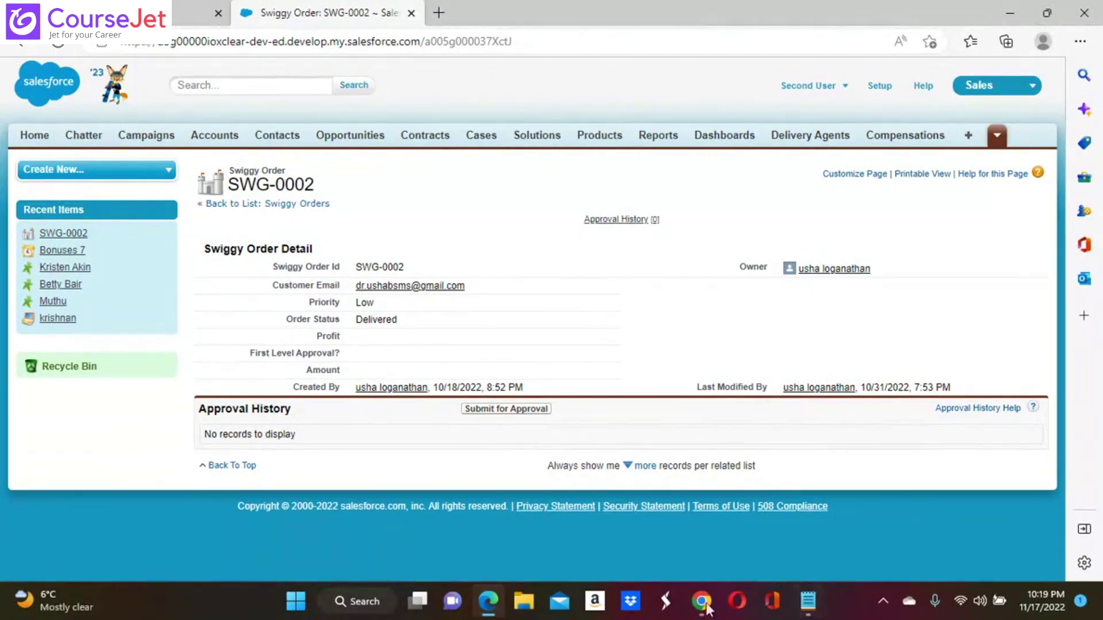
Return to Setup in Chrome, find Profiles by searching for "pro", and filter the profiles to those starting with S.
mouse_move(703, 610)
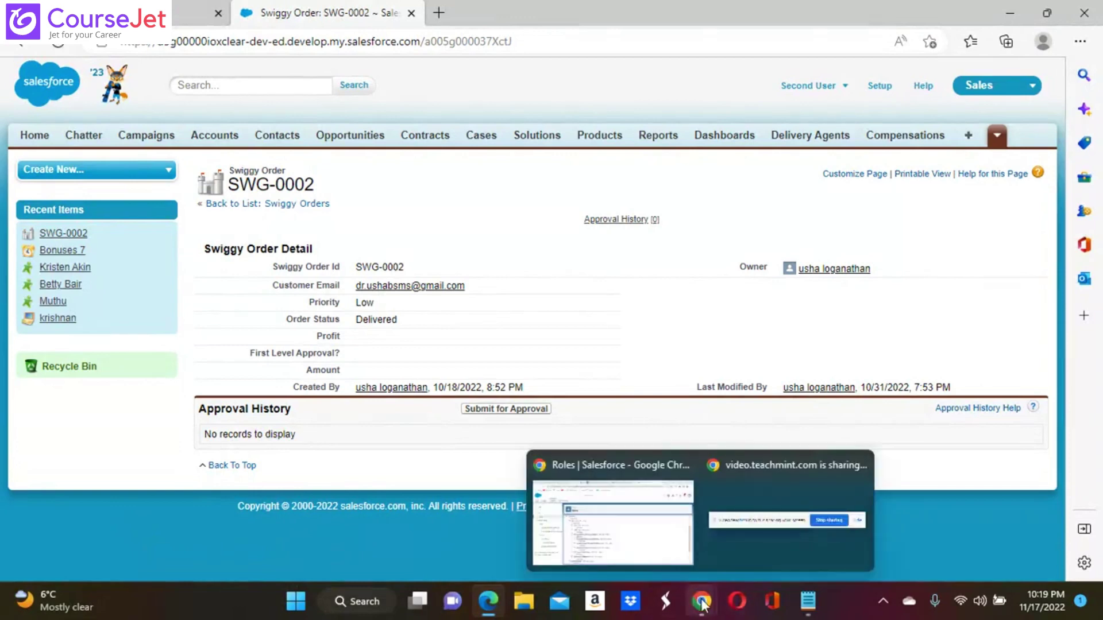
left_click(672, 554)
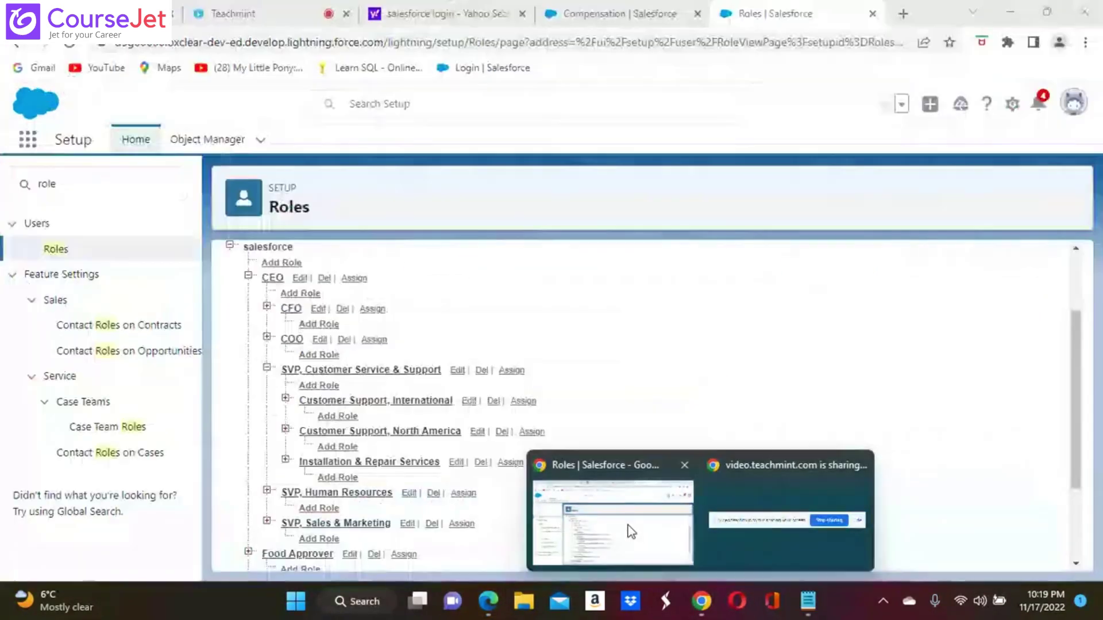
left_click(97, 186)
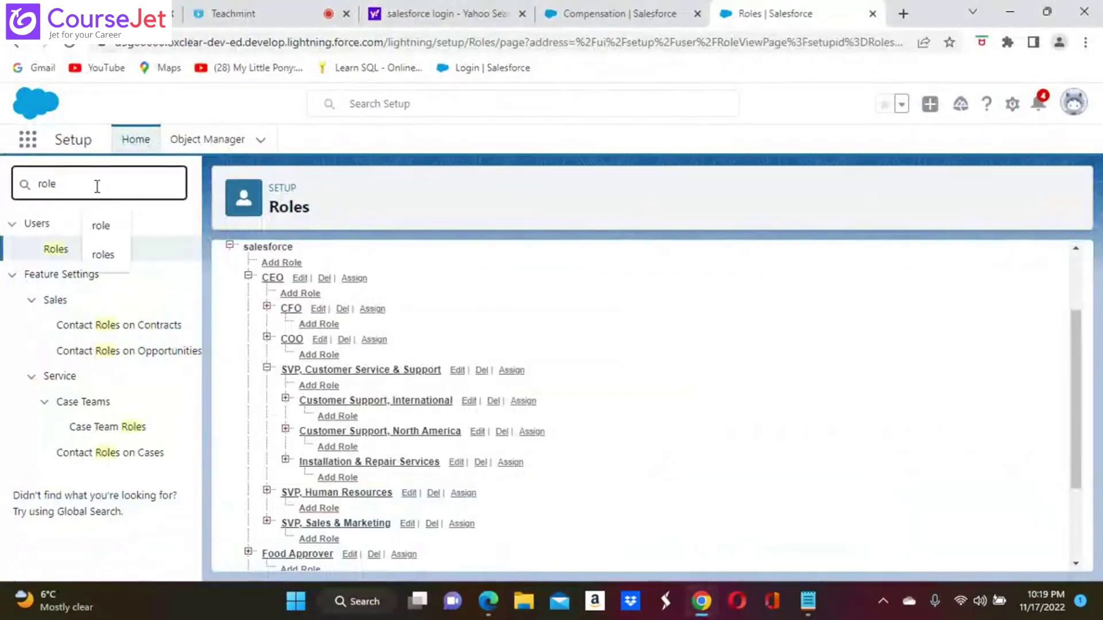
key("BackSpace")
key("BackSpace")
key("BackSpace")
key("BackSpace")
type("p")
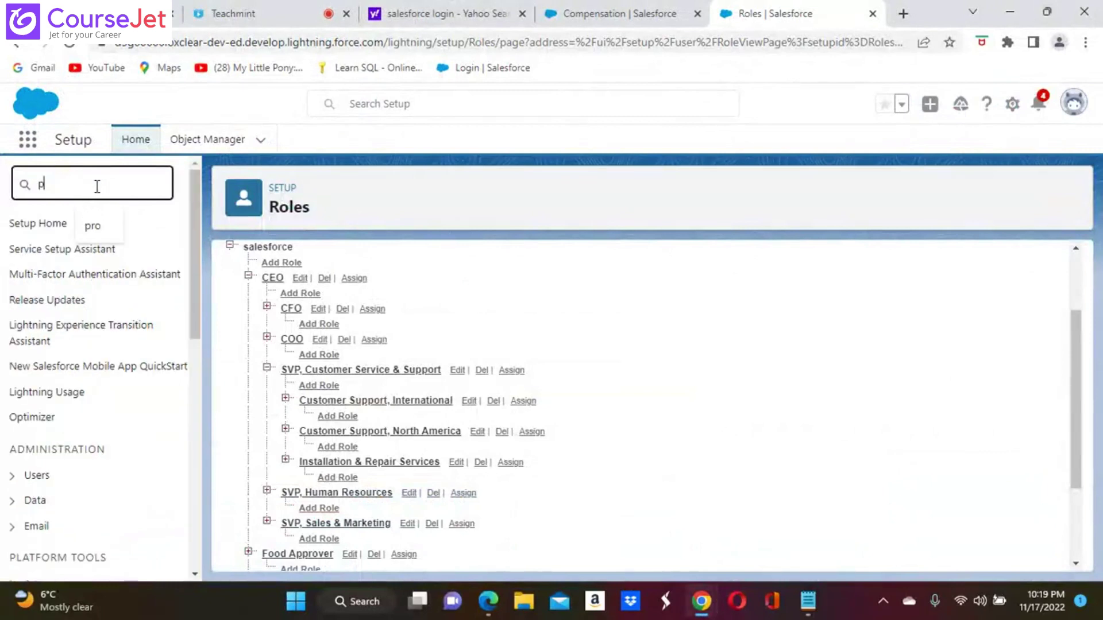
type("ro")
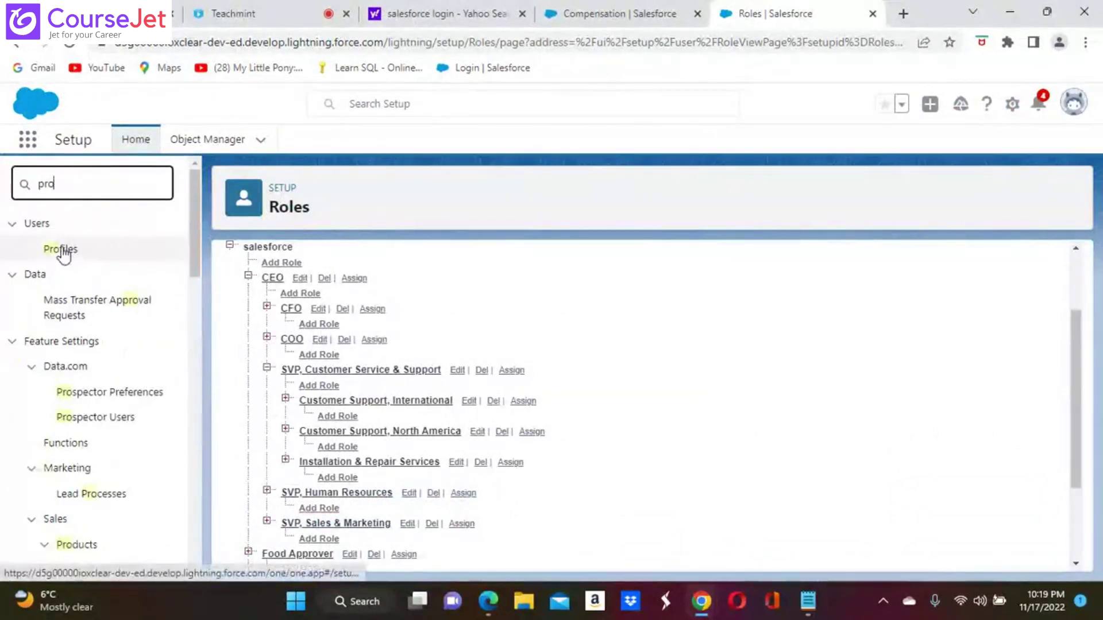
left_click(62, 251)
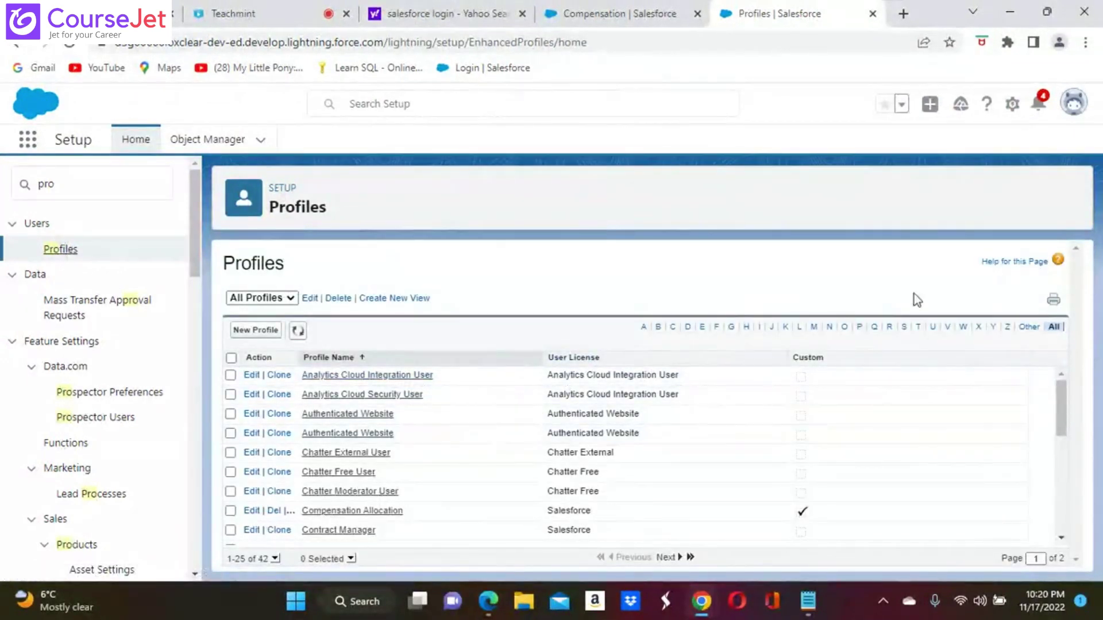
left_click(904, 328)
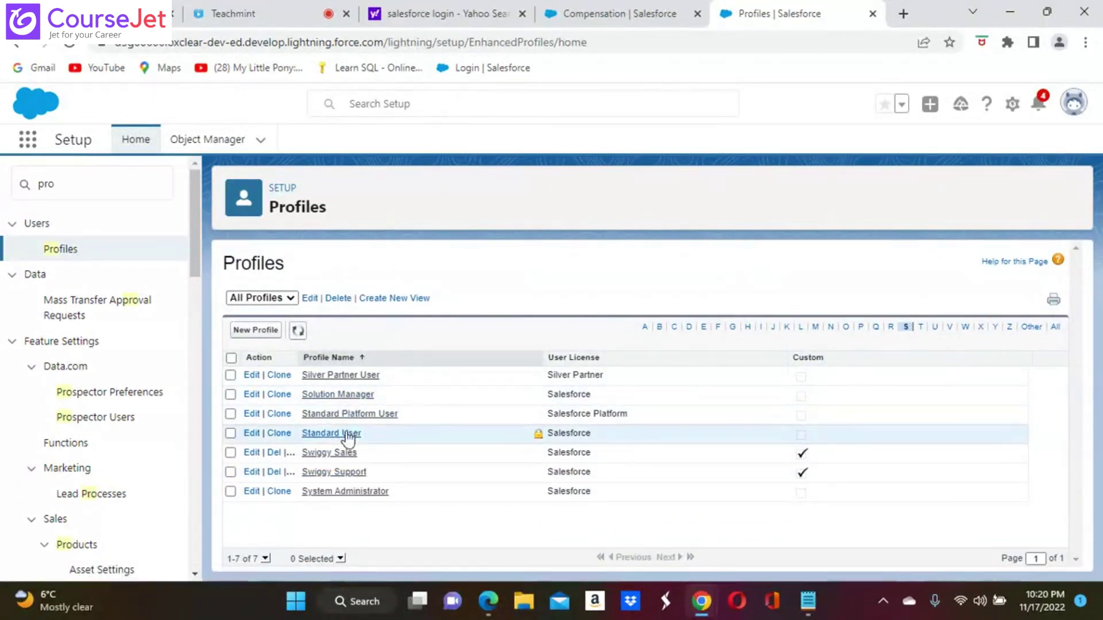
Find Users in Setup by searching for "use" and open Second User's record from the all-users list.
left_click(94, 180)
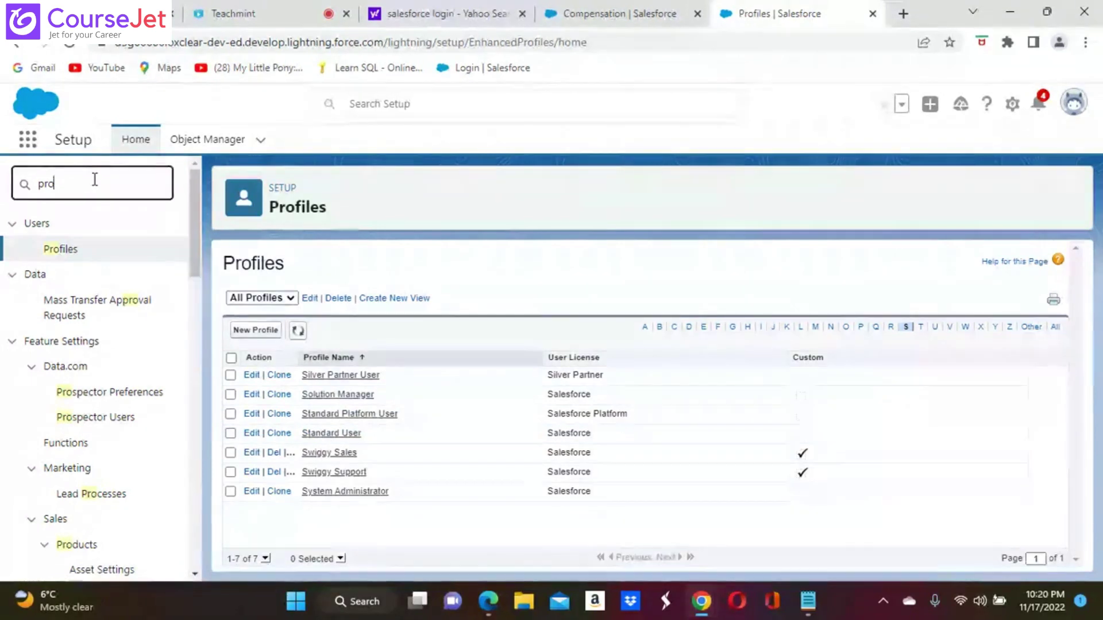
key("BackSpace")
key("BackSpace")
key("BackSpace")
type("u")
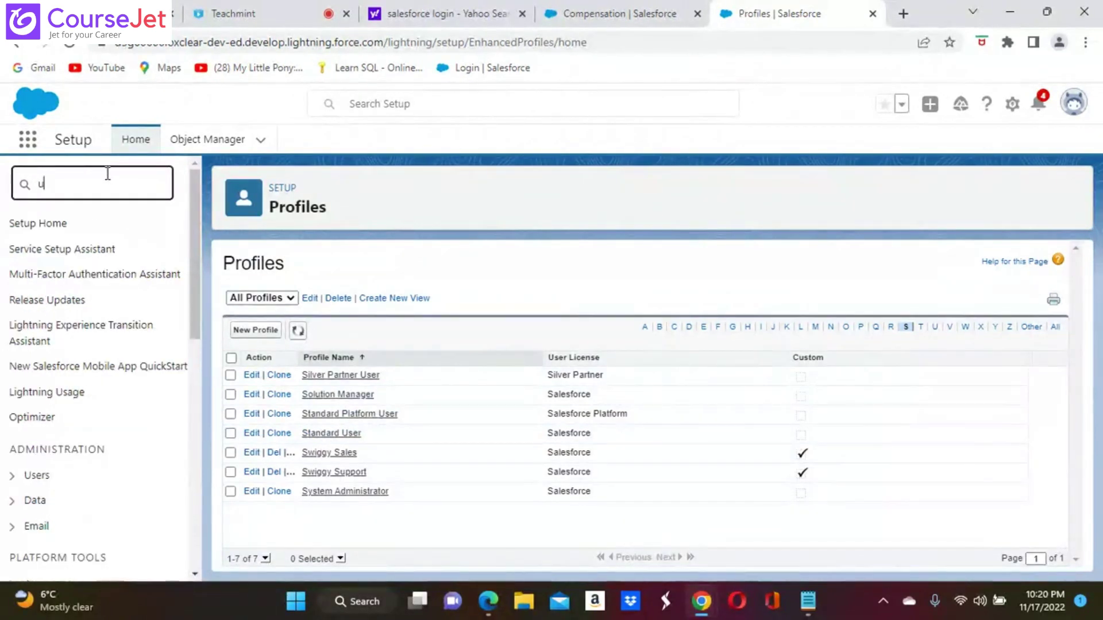
type("seer")
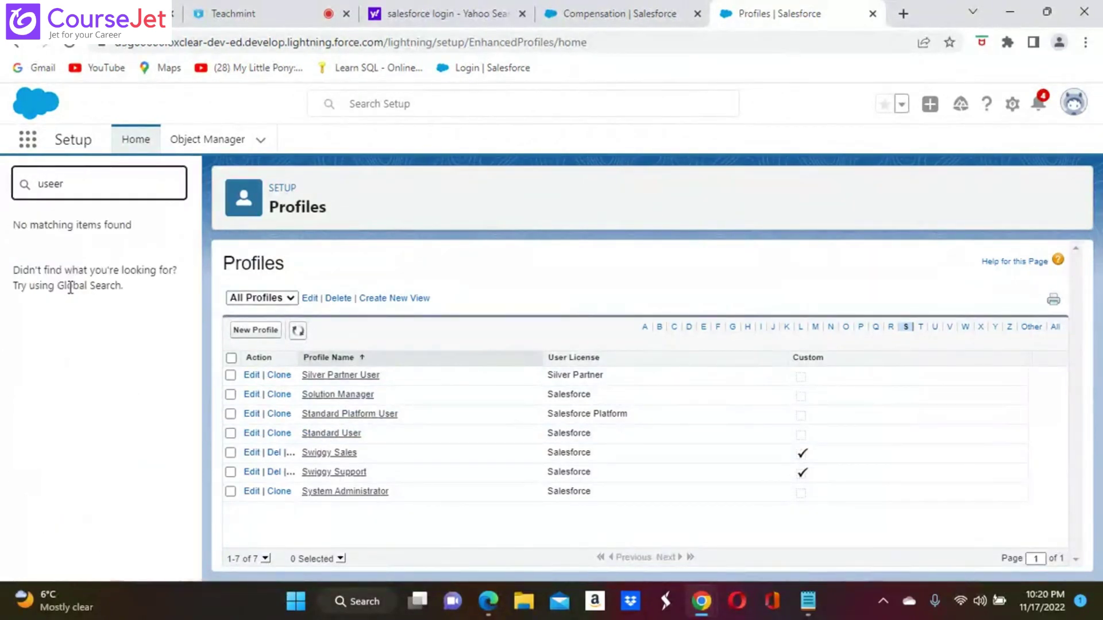
key("BackSpace")
key("BackSpace")
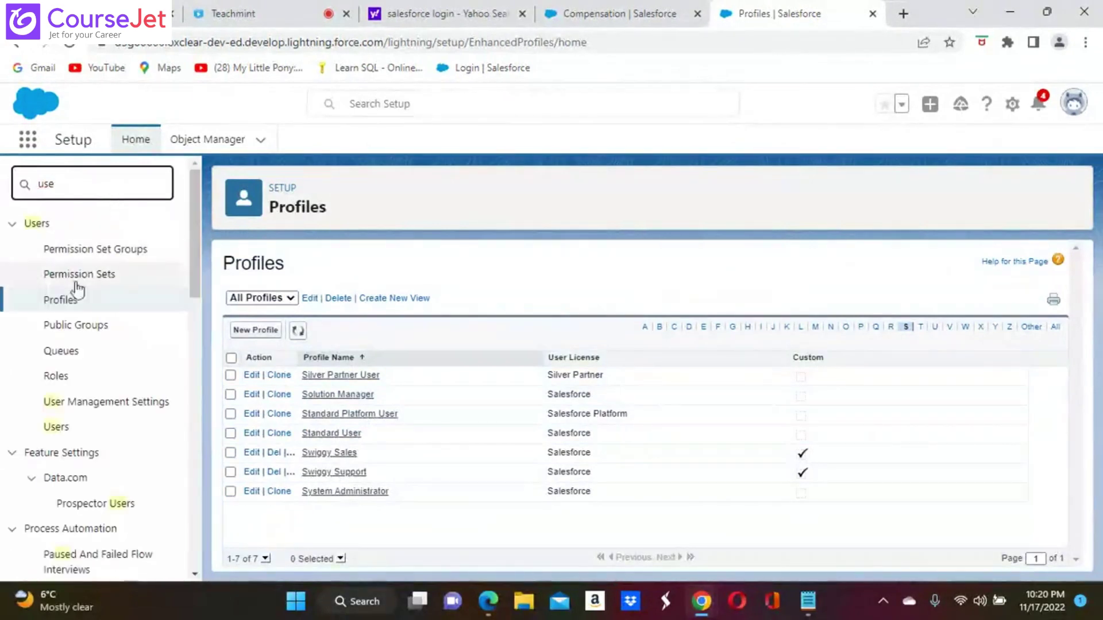
left_click(63, 424)
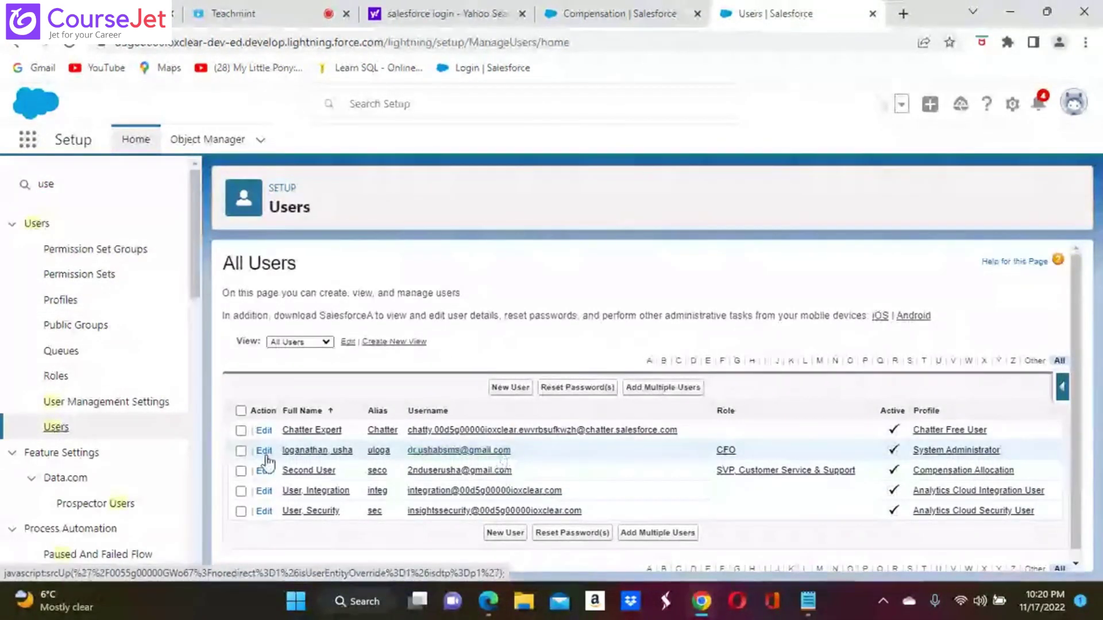
left_click(297, 471)
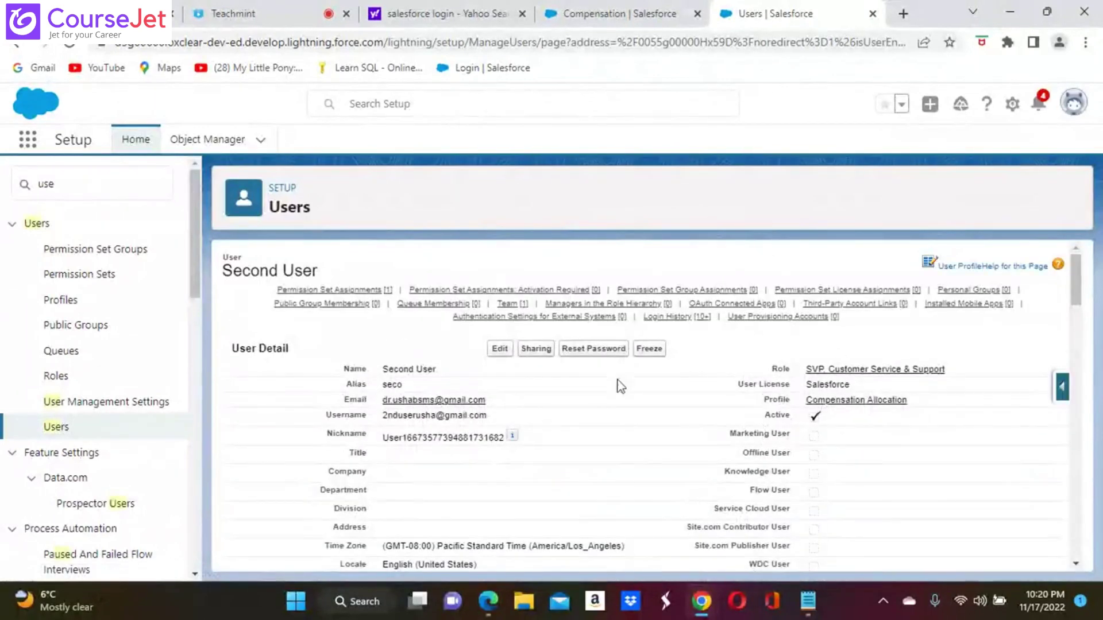
Open the Compensation Allocation profile assigned to Second User and look through its page layouts.
left_click(499, 350)
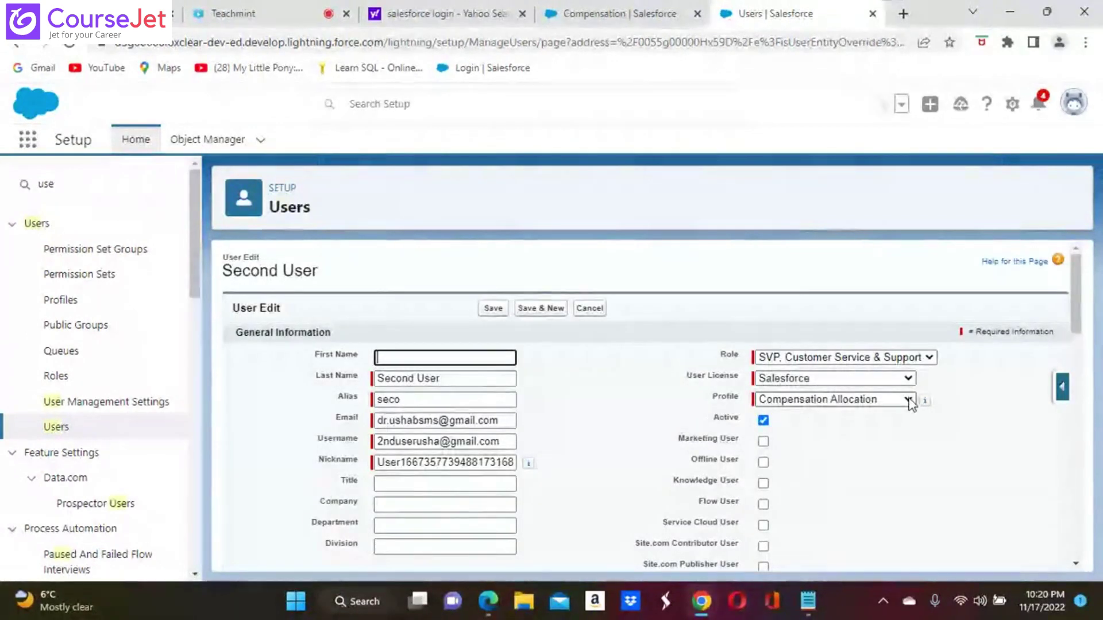
left_click(587, 305)
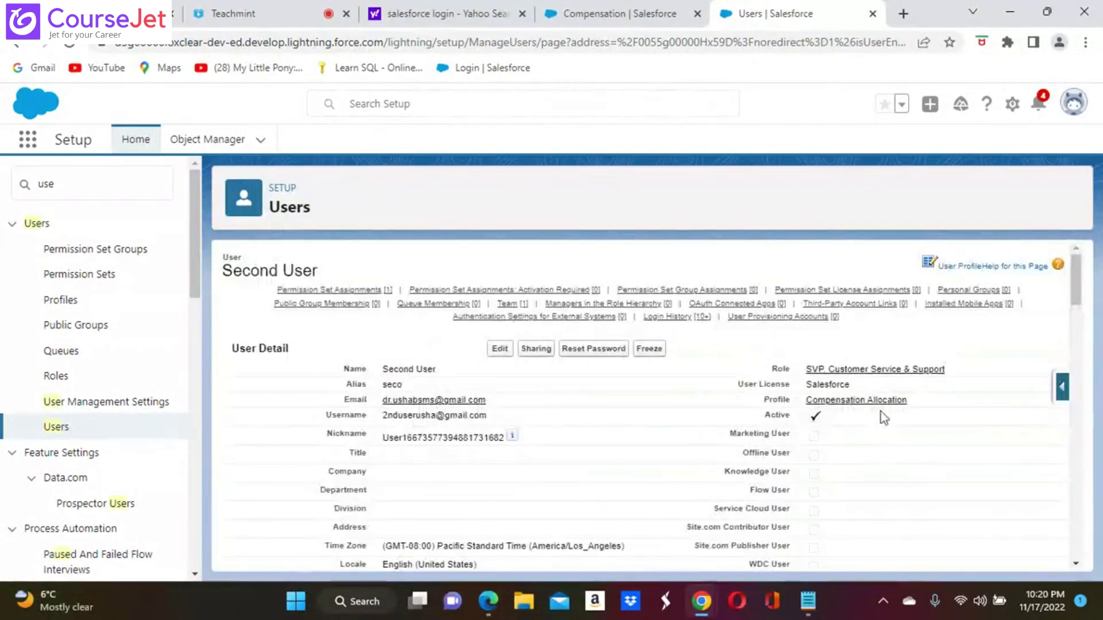
left_click(882, 408)
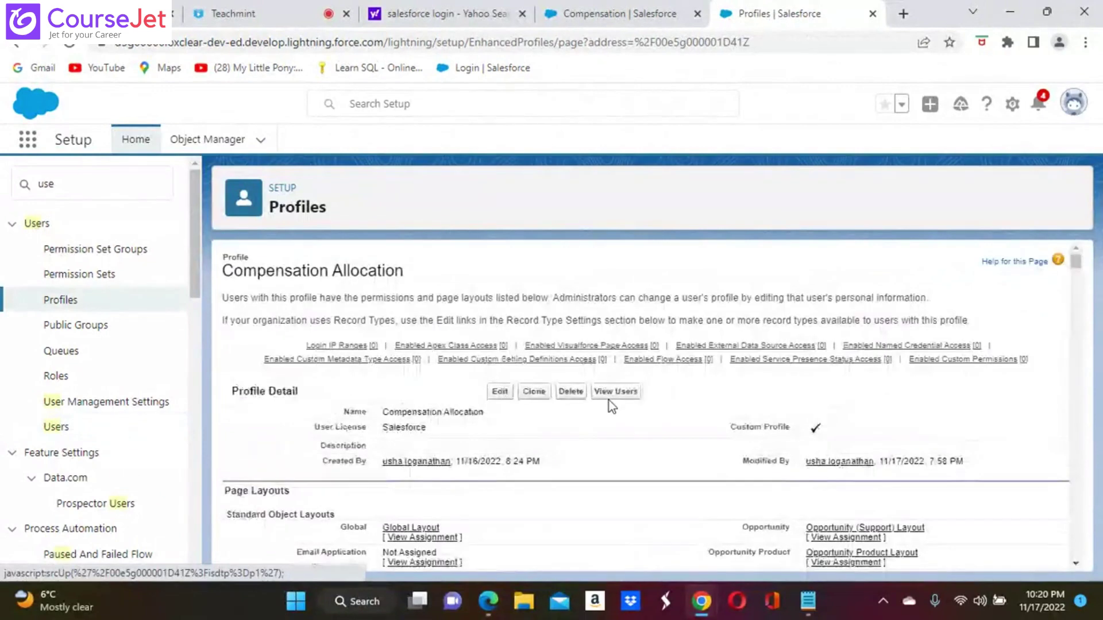
scroll(619, 454, "down", 10)
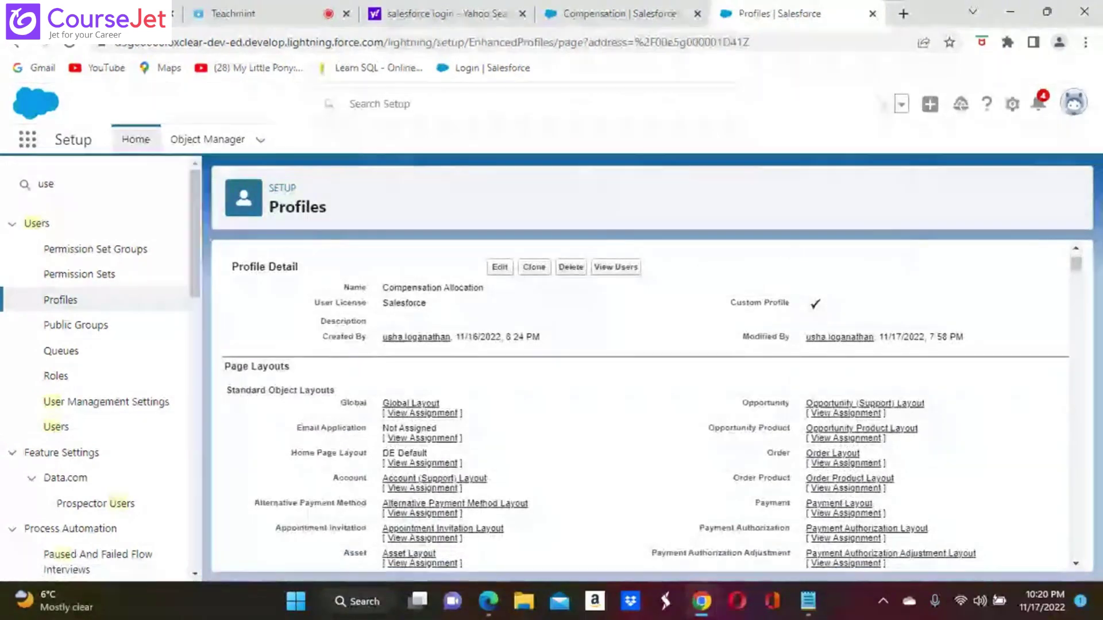
scroll(642, 402, "down", 15)
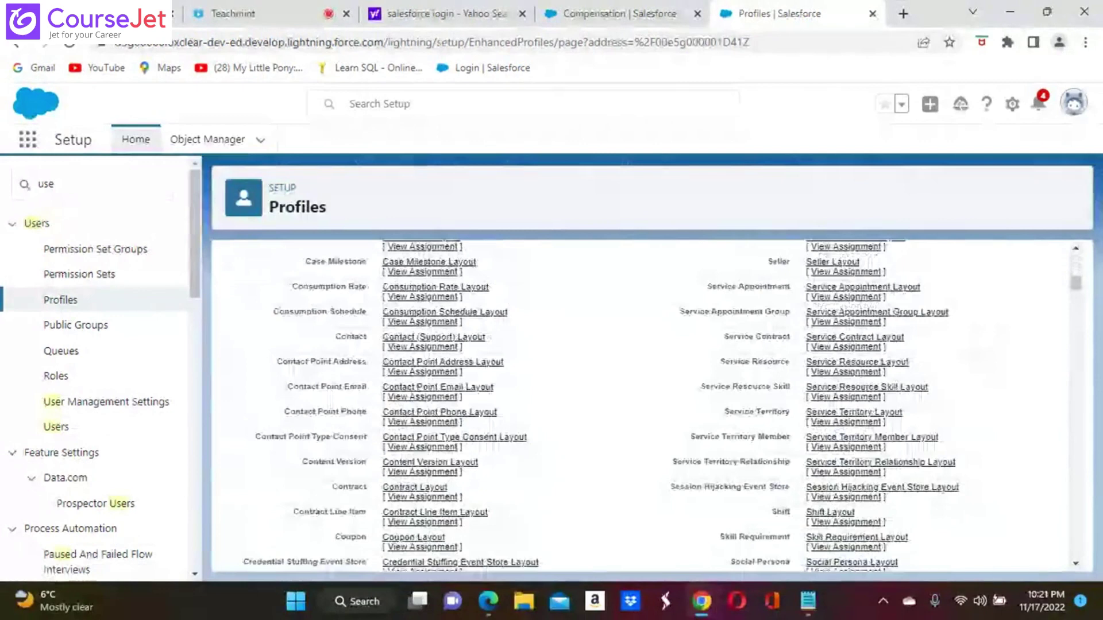
scroll(642, 402, "up", 20)
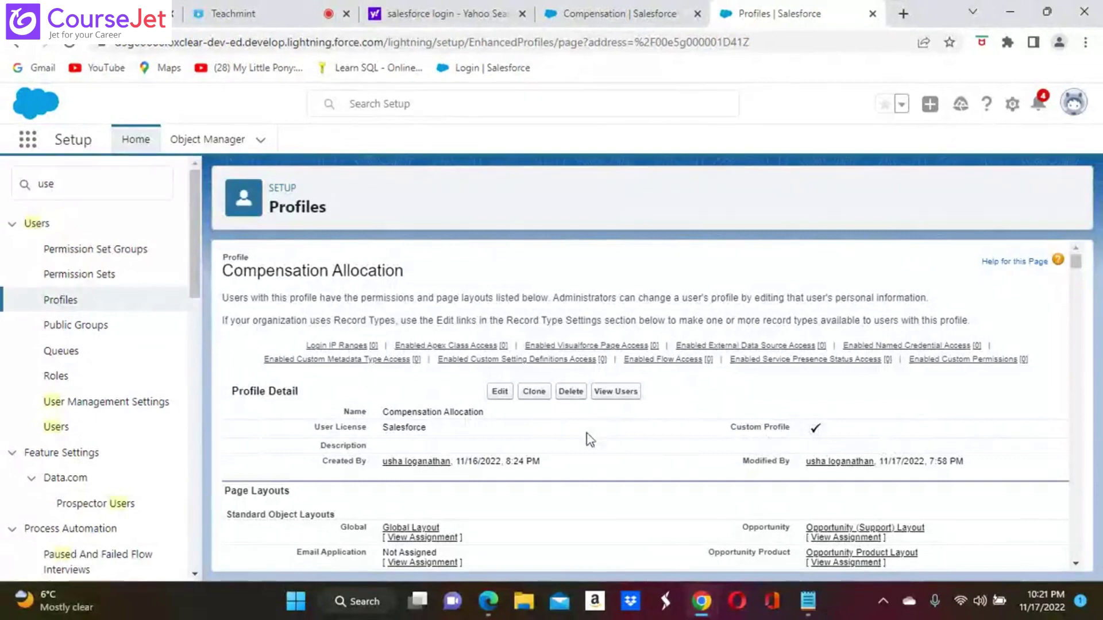
Rename the Compensation Allocation profile as Swiggy Order and save it.
left_click(500, 392)
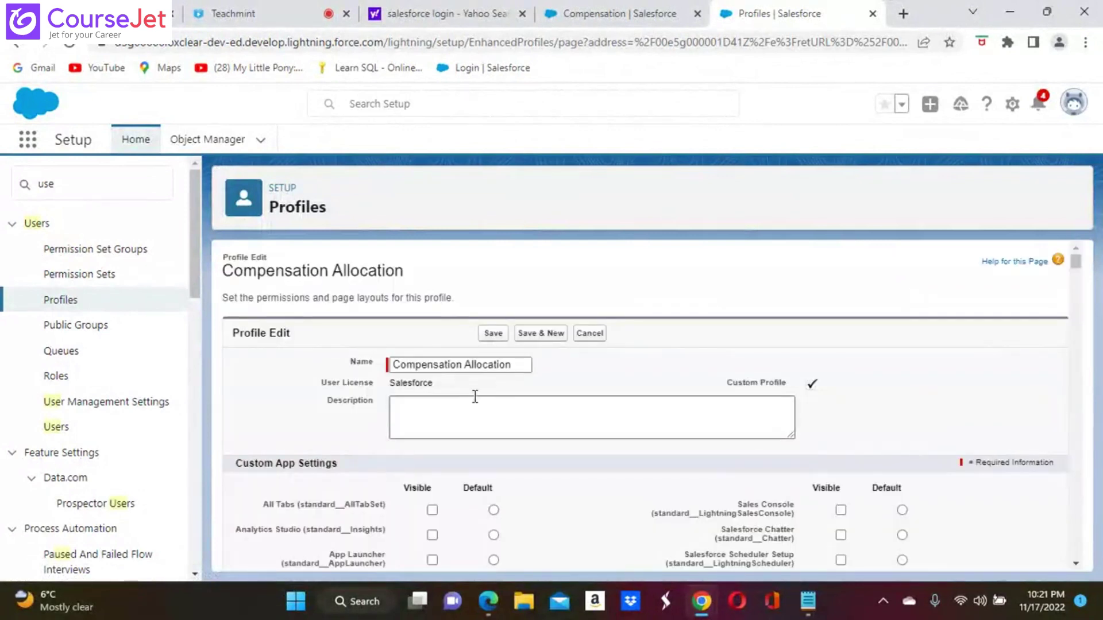
left_click(522, 366)
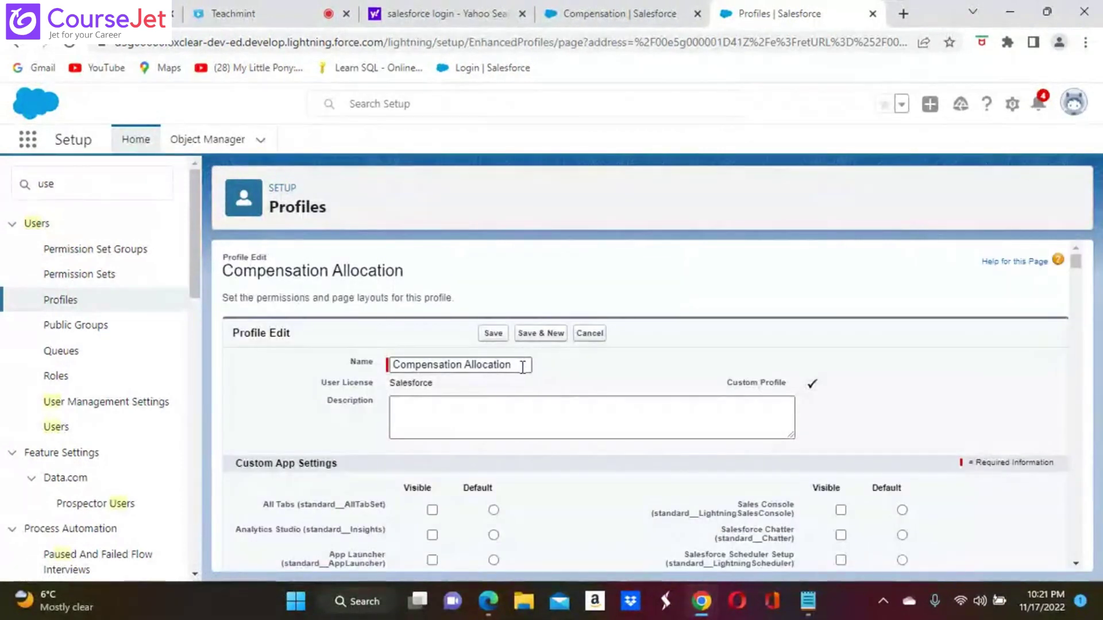
scroll(620, 508, "down", 3)
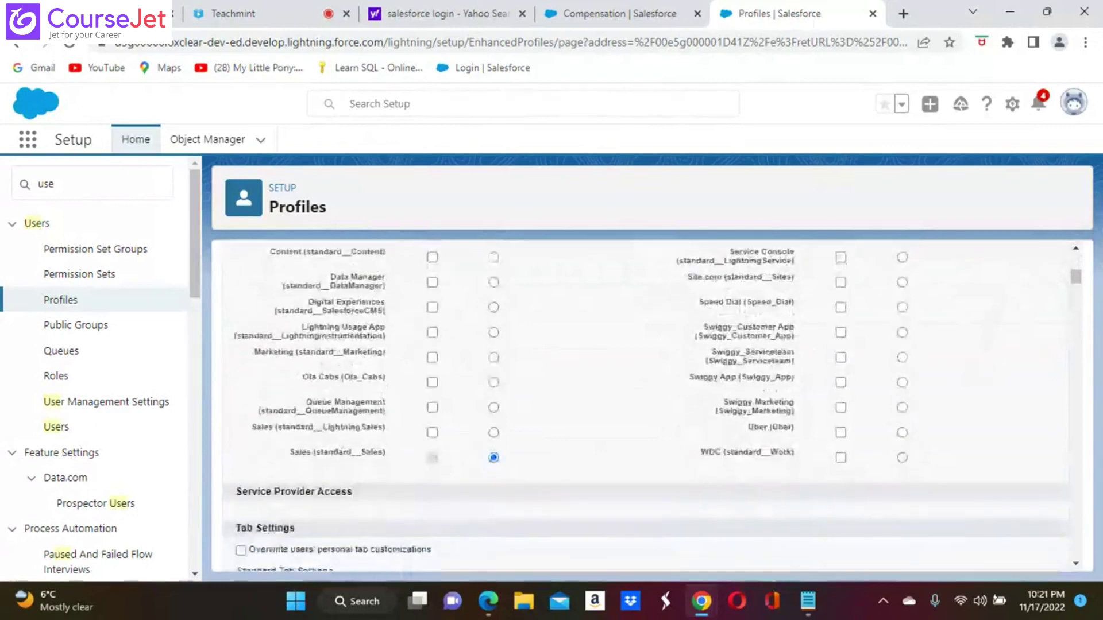
scroll(620, 507, "up", 6)
left_click(518, 366)
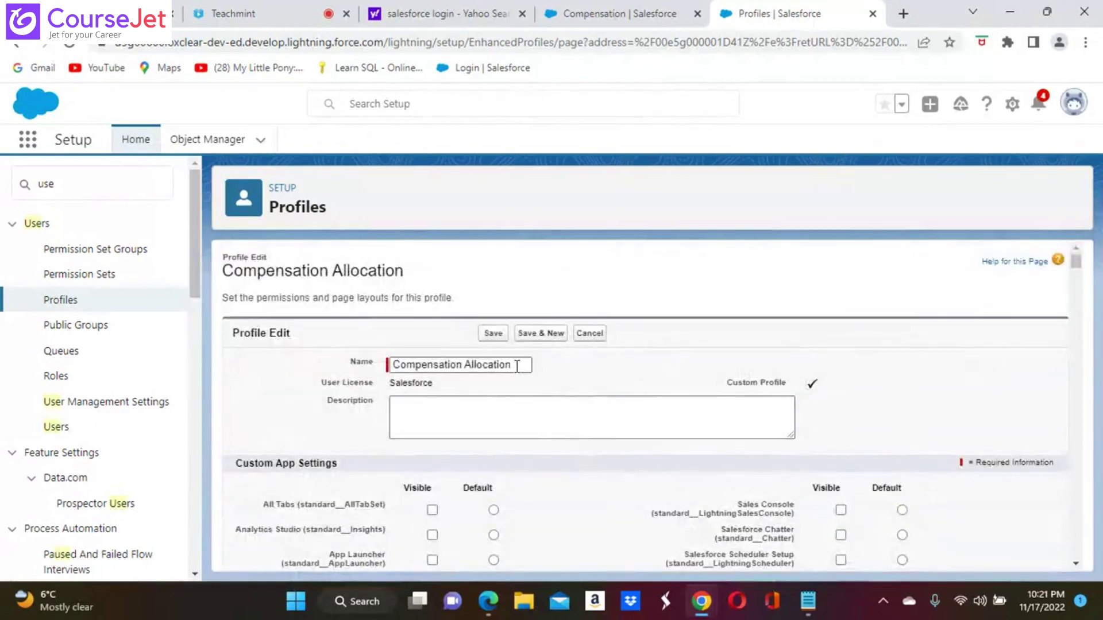
key("BackSpace")
key("BackSpace")
key("BackSpace")
key("BackSpace")
key("BackSpace")
key("BackSpace")
key("BackSpace")
key("BackSpace")
key("BackSpace")
key("BackSpace")
key("BackSpace")
key("ctrl+BackSpace")
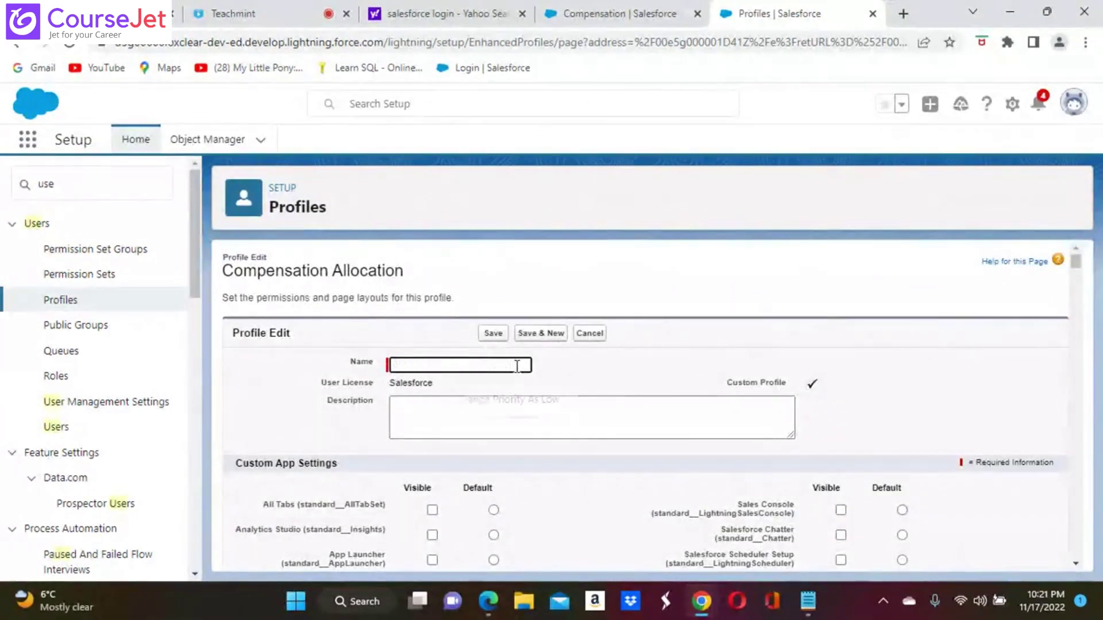
type("Sw")
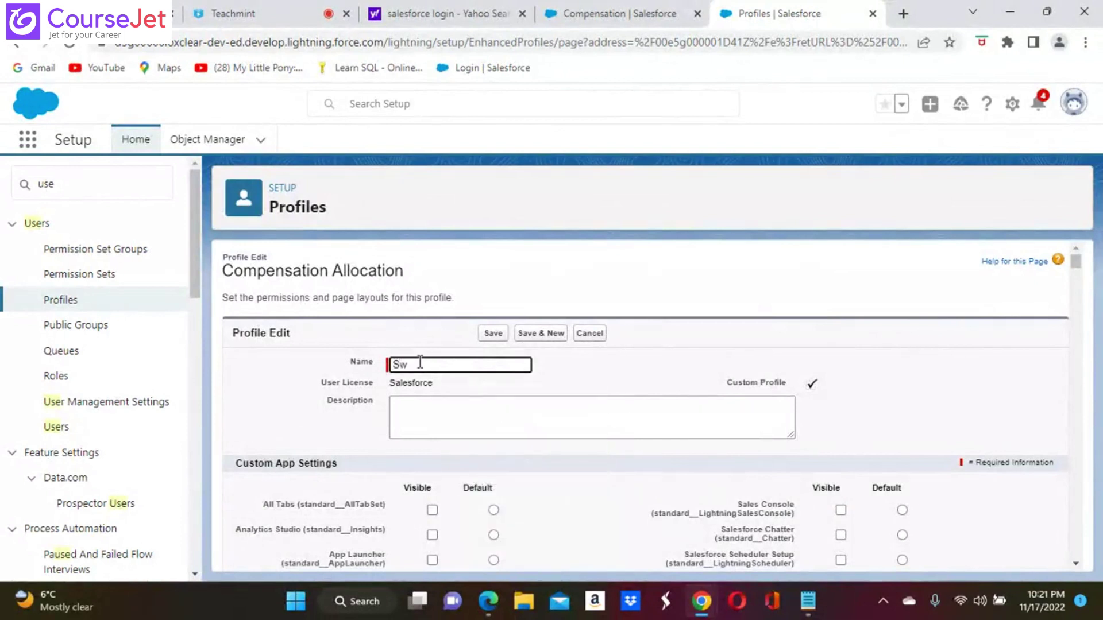
type("iggy")
type("Order")
left_click(498, 336)
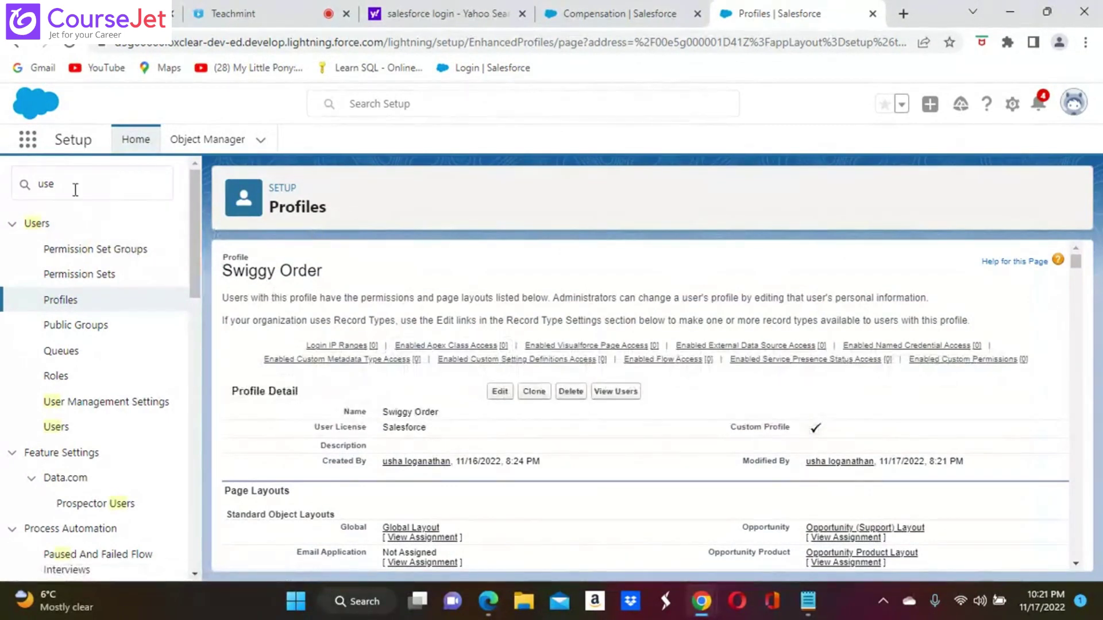
left_click(56, 428)
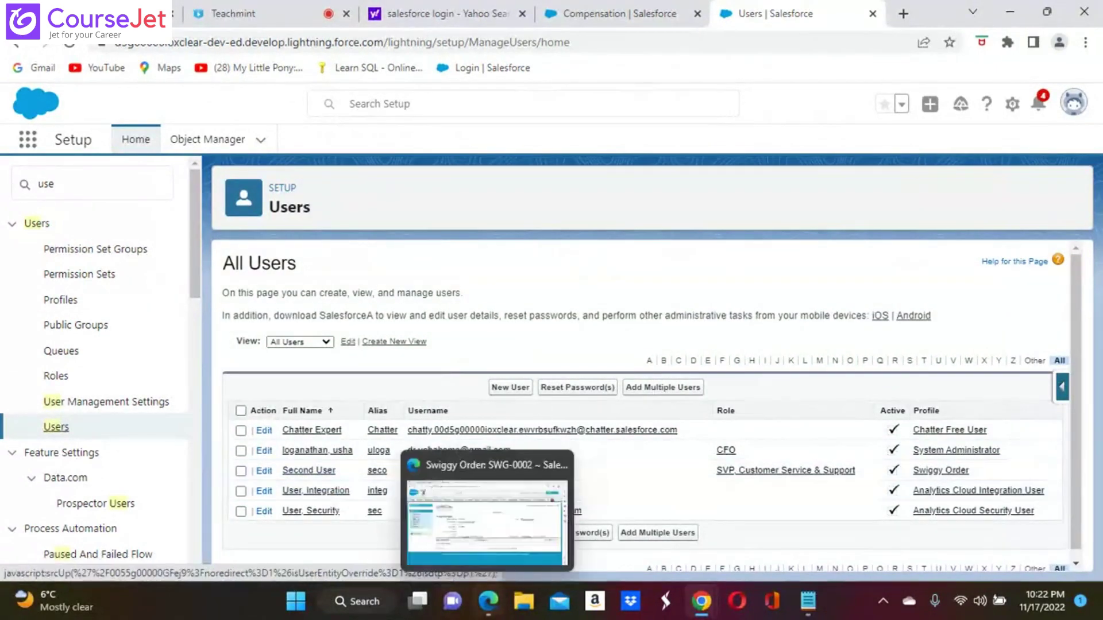
left_click(488, 601)
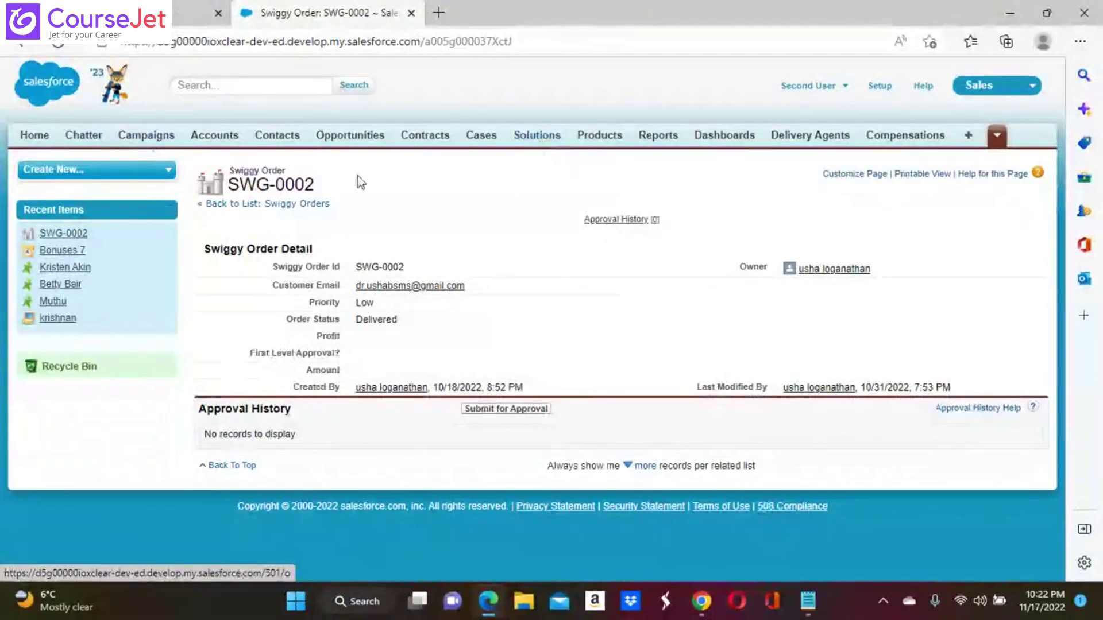
left_click(60, 46)
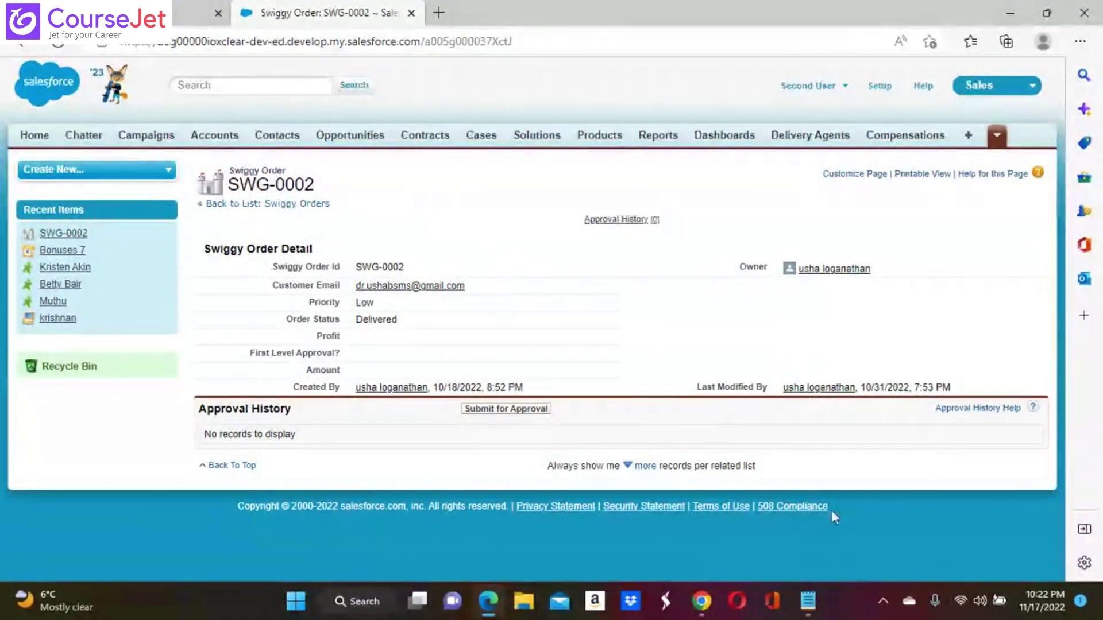
Return to Setup in Chrome, find Profiles by searching for "pr", and open Swiggy Order from the profiles starting with S.
left_click(695, 603)
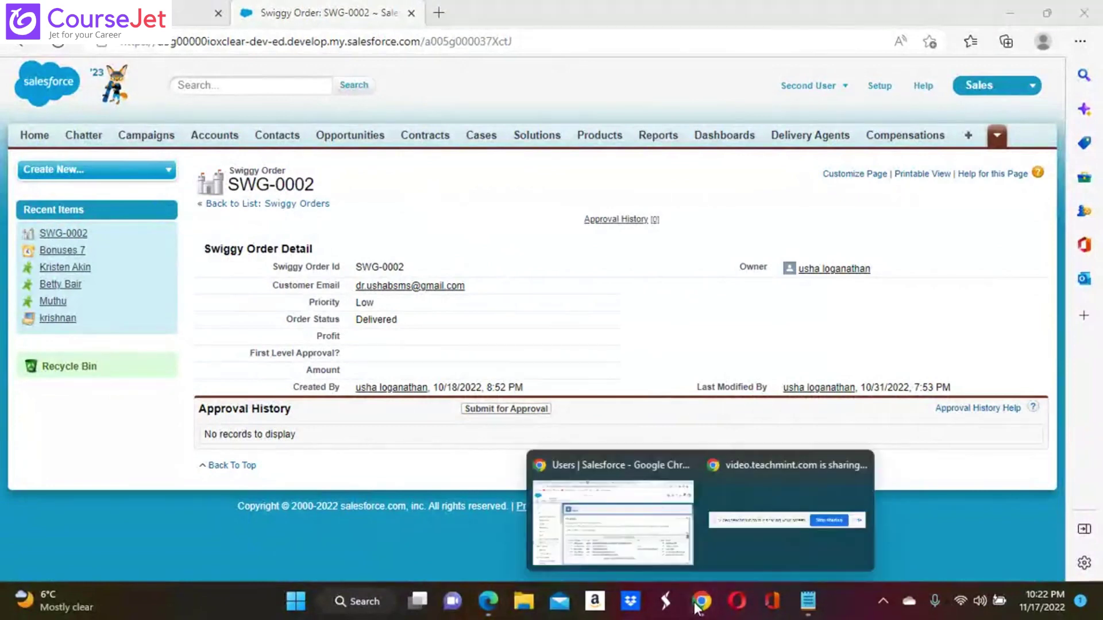
left_click(630, 546)
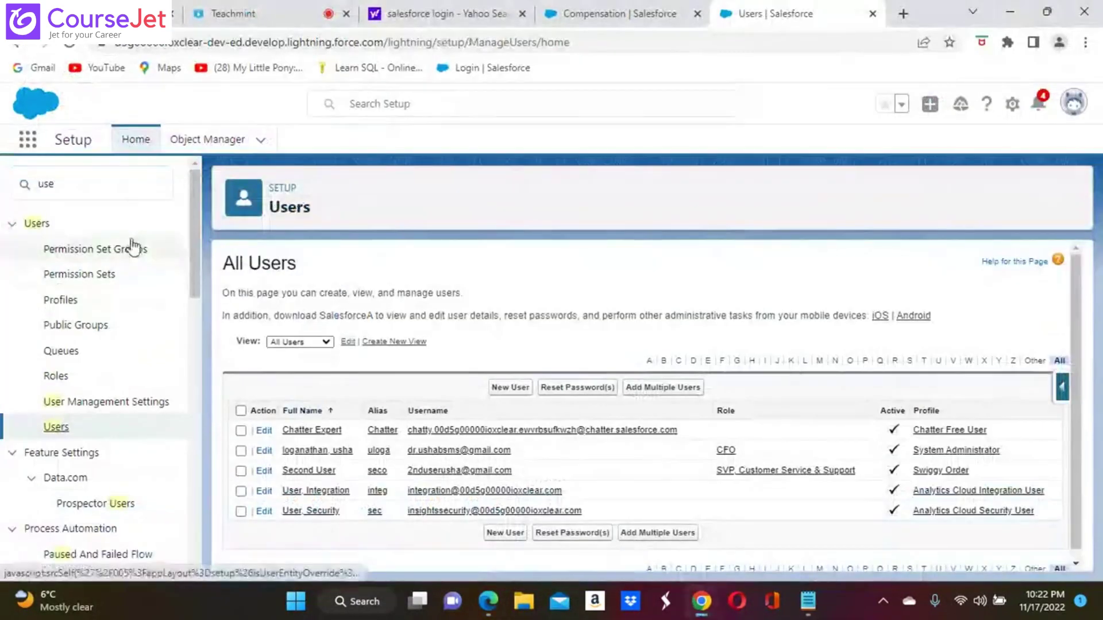
left_click(61, 183)
key("BackSpace")
key("BackSpace")
key("BackSpace")
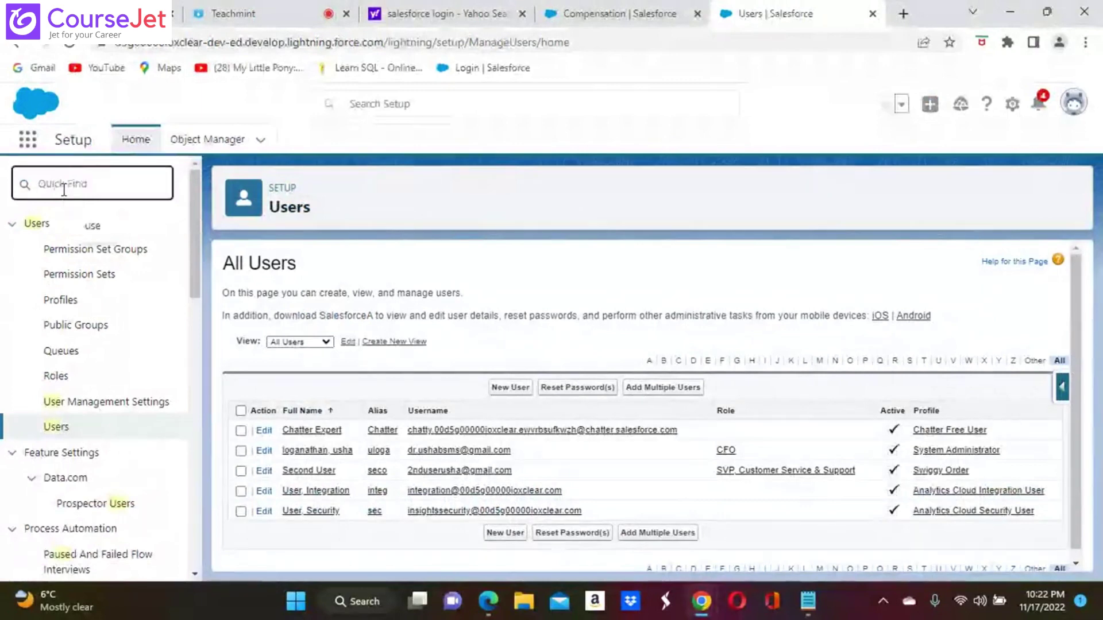
type("p")
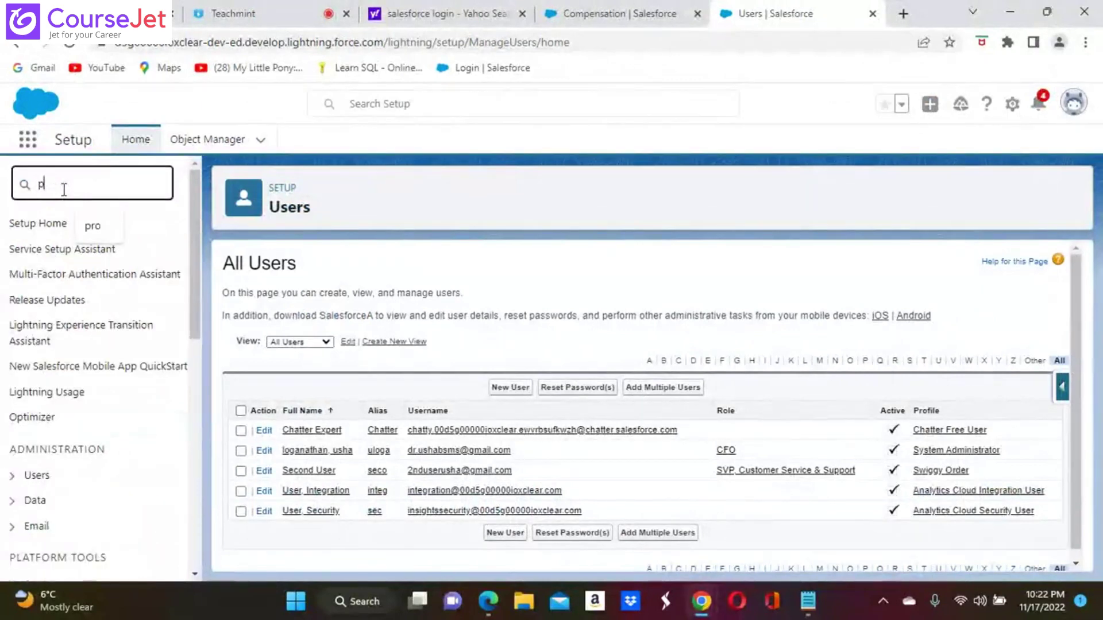
type("r")
left_click(62, 250)
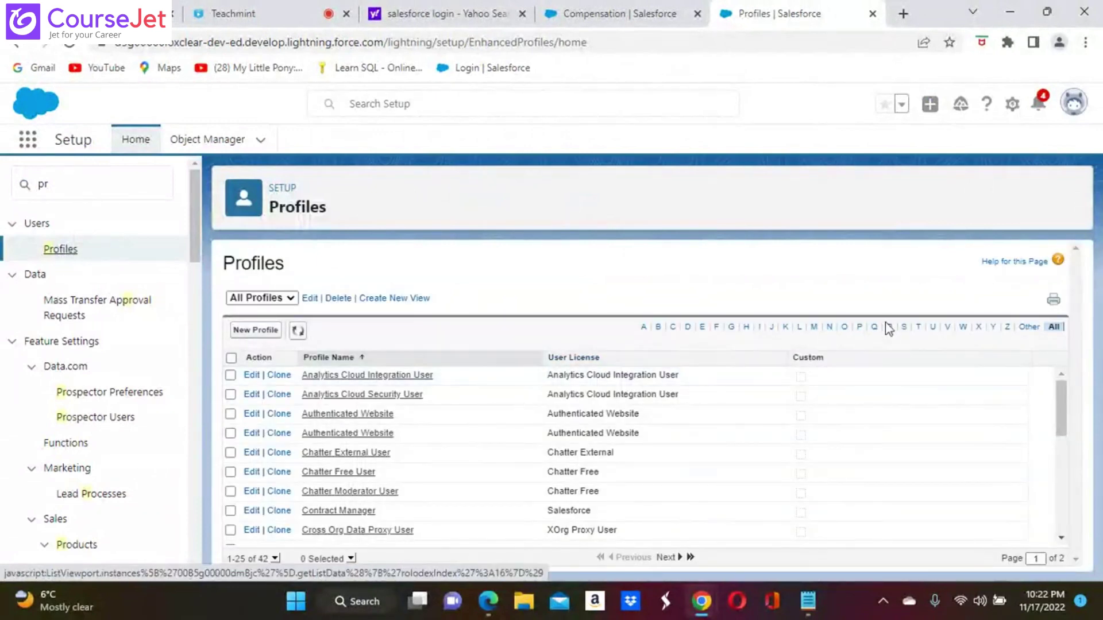
left_click(906, 329)
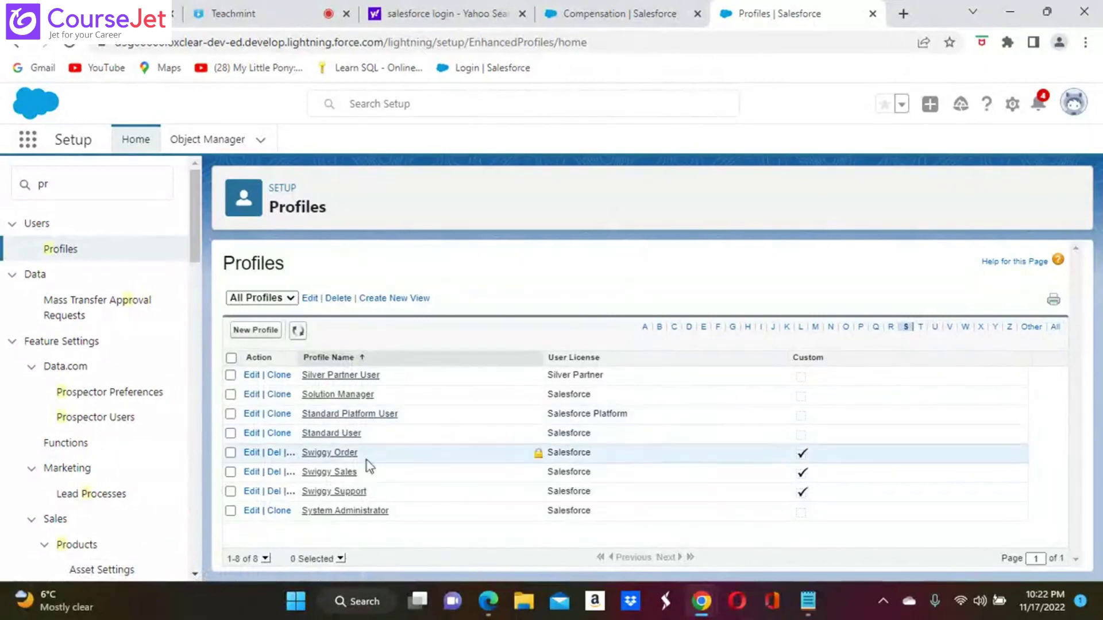
left_click(342, 456)
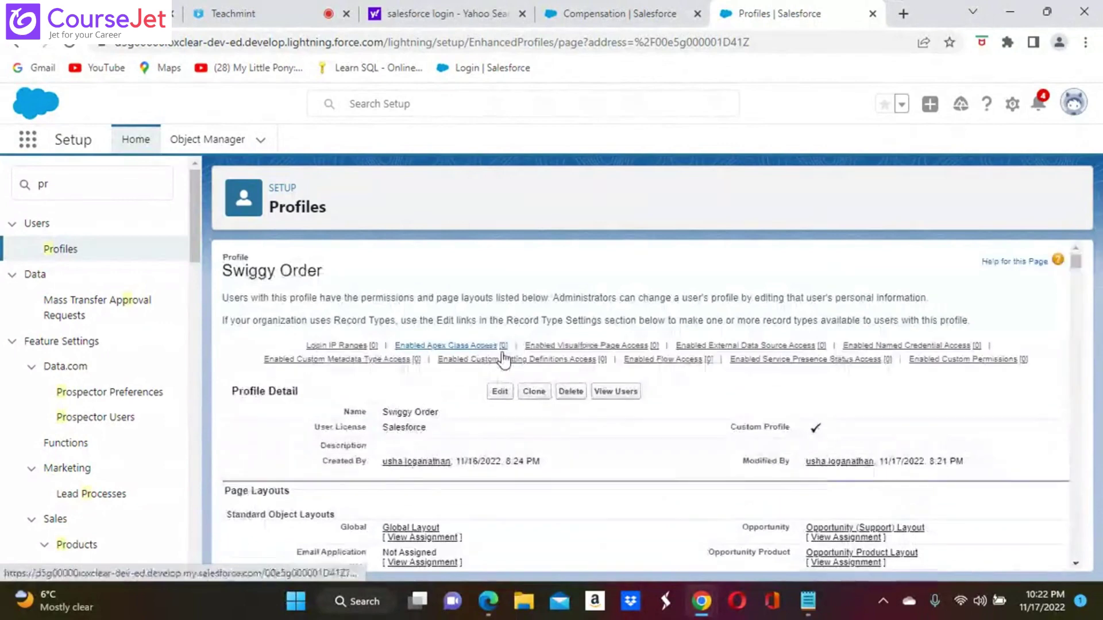
Edit the Swiggy Order profile and grant it Read, Create and Edit access to the Swiggy Orders custom object.
mouse_move(522, 359)
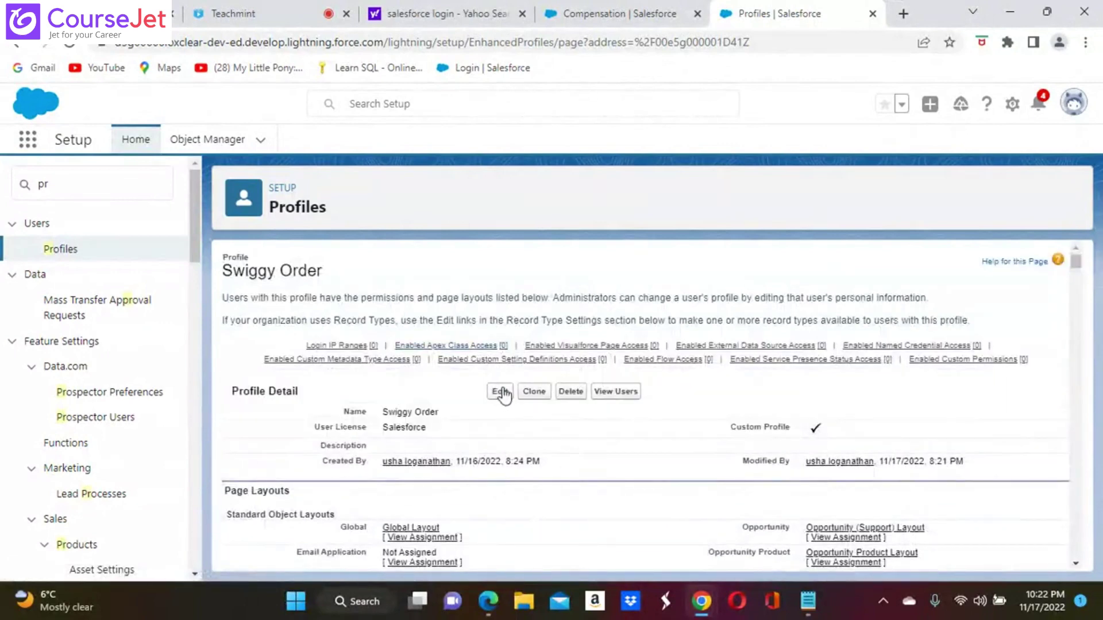
left_click(499, 391)
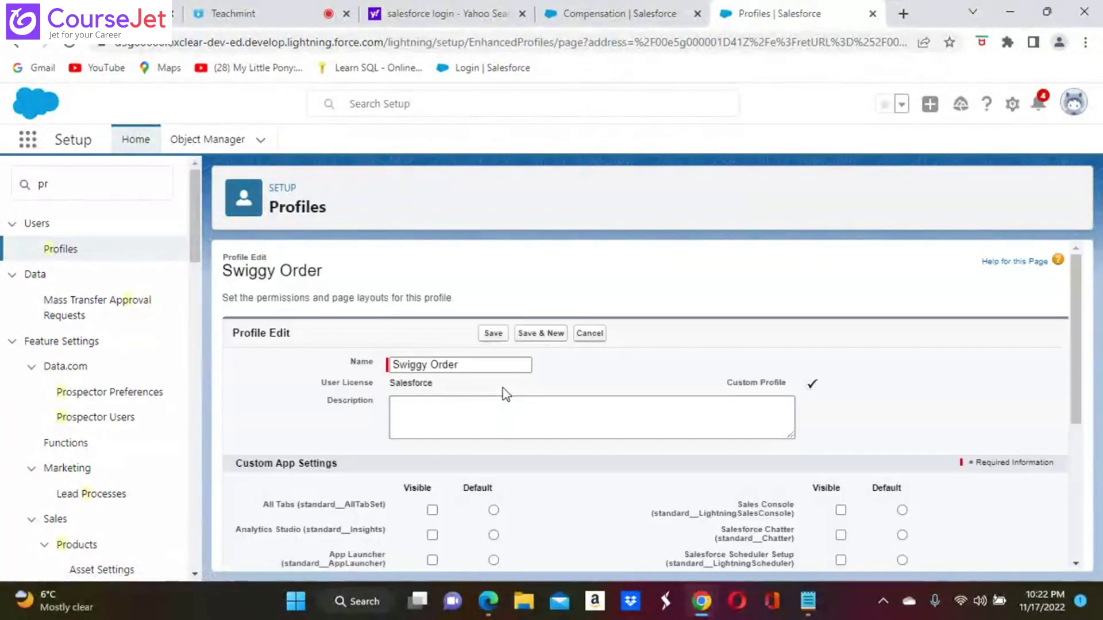
scroll(502, 387, "down", 15)
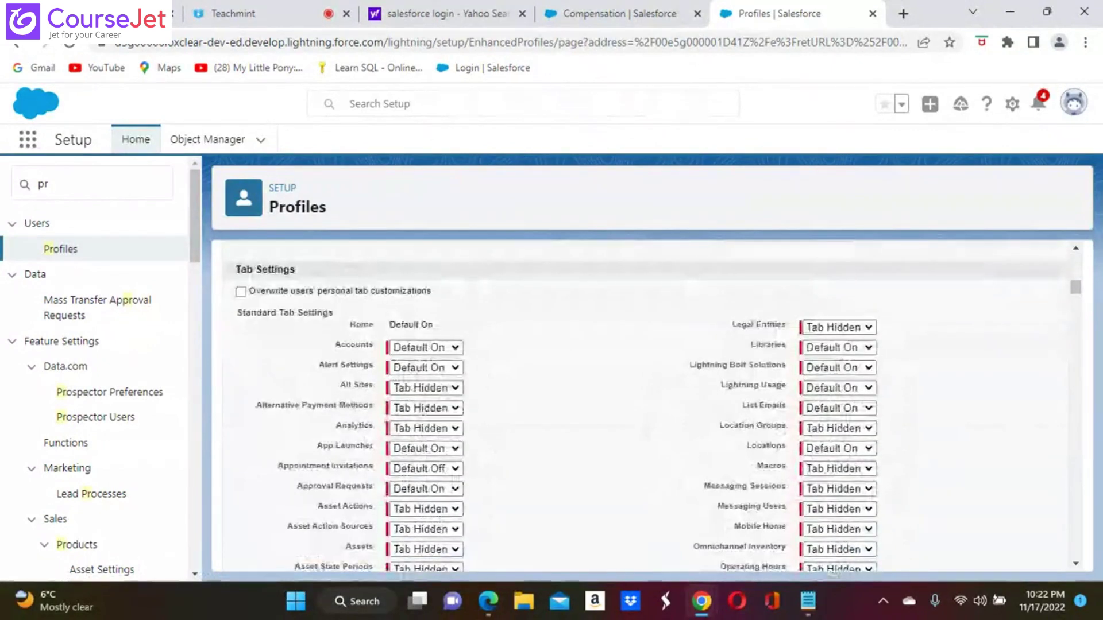
scroll(502, 388, "down", 3)
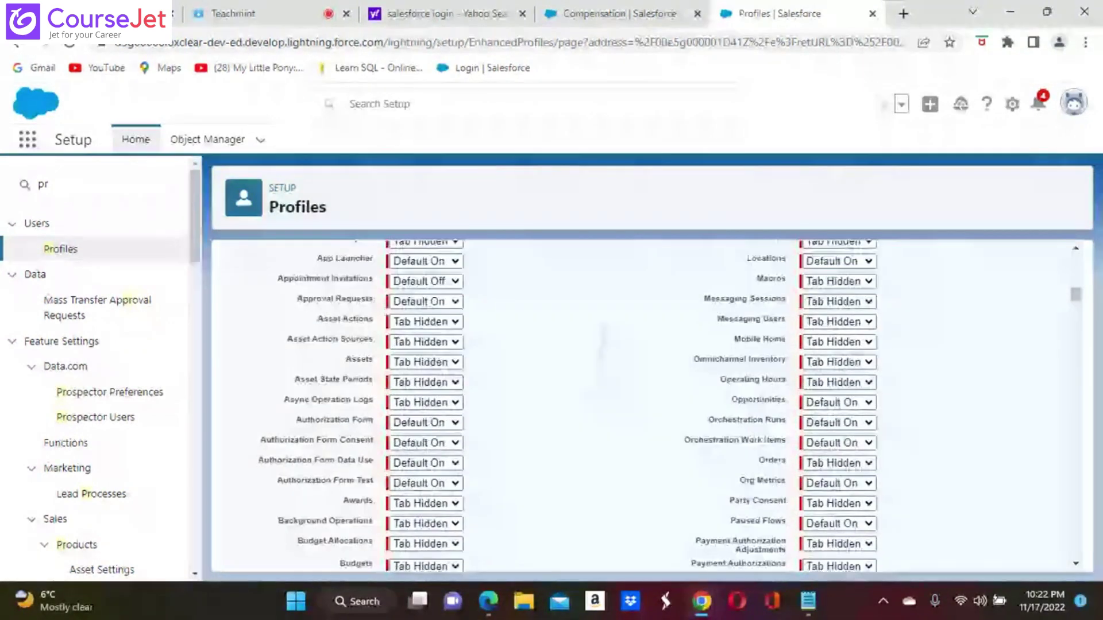
scroll(502, 388, "up", 3)
scroll(502, 388, "down", 10)
scroll(502, 387, "down", 15)
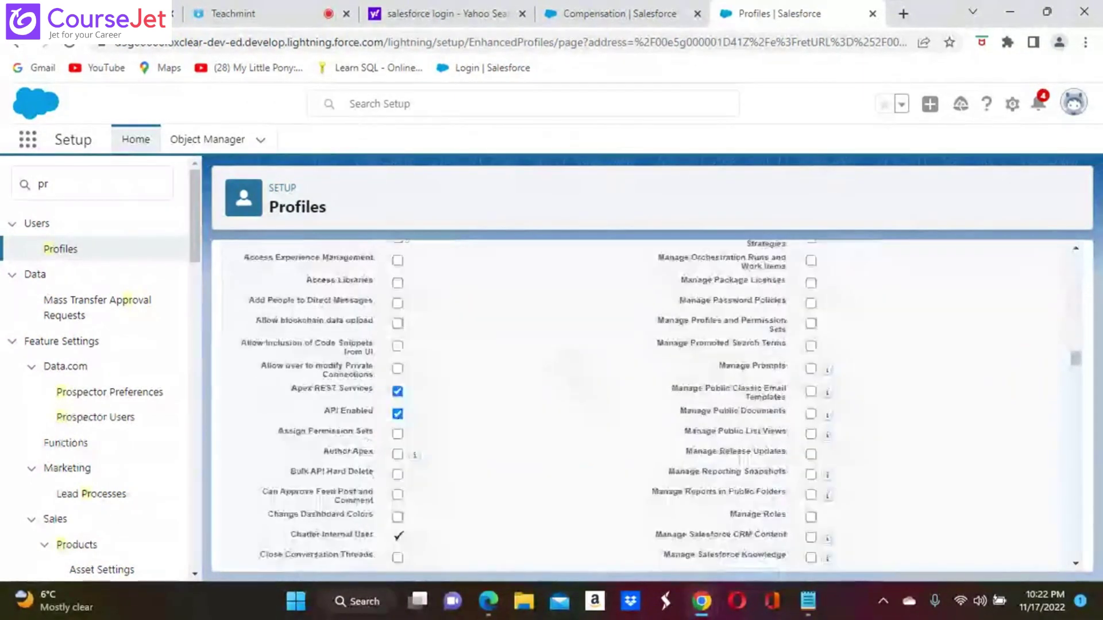
scroll(502, 388, "down", 10)
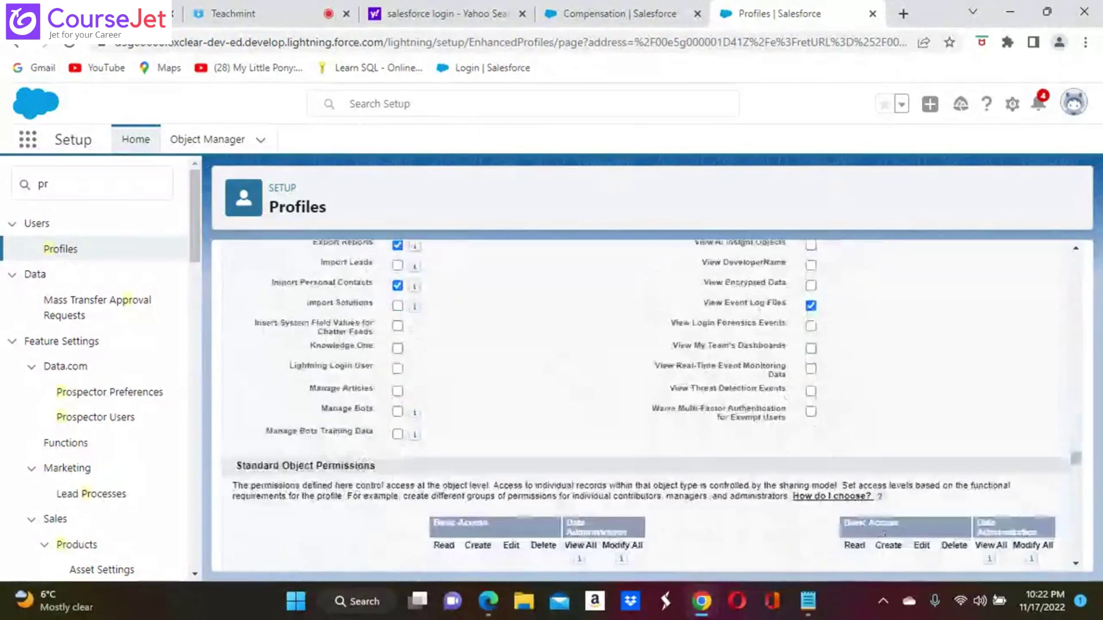
scroll(502, 387, "down", 12)
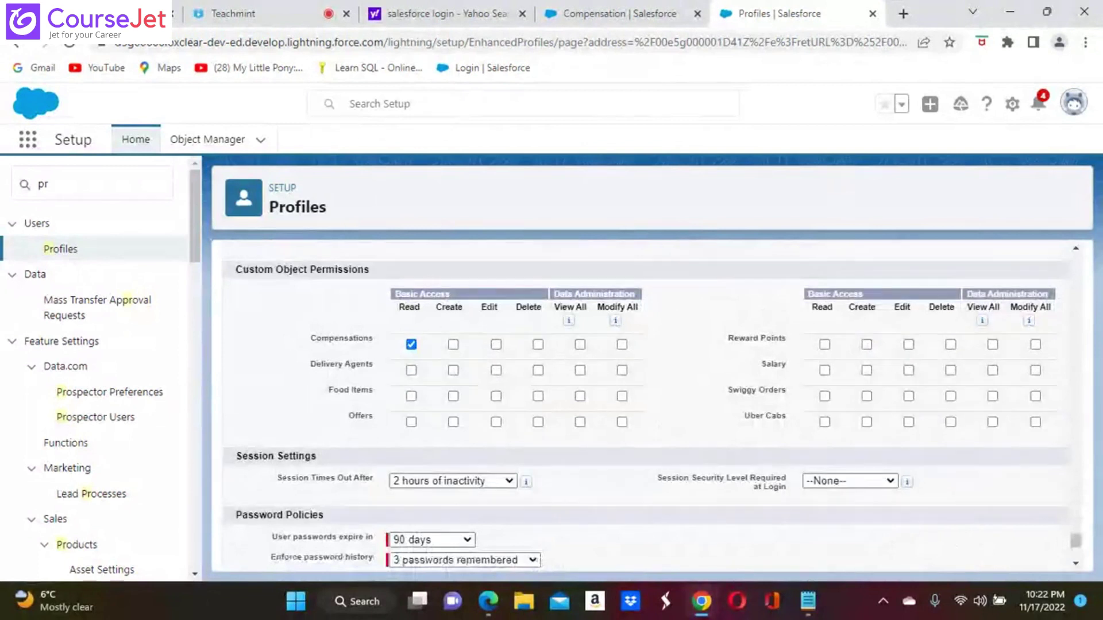
left_click(824, 396)
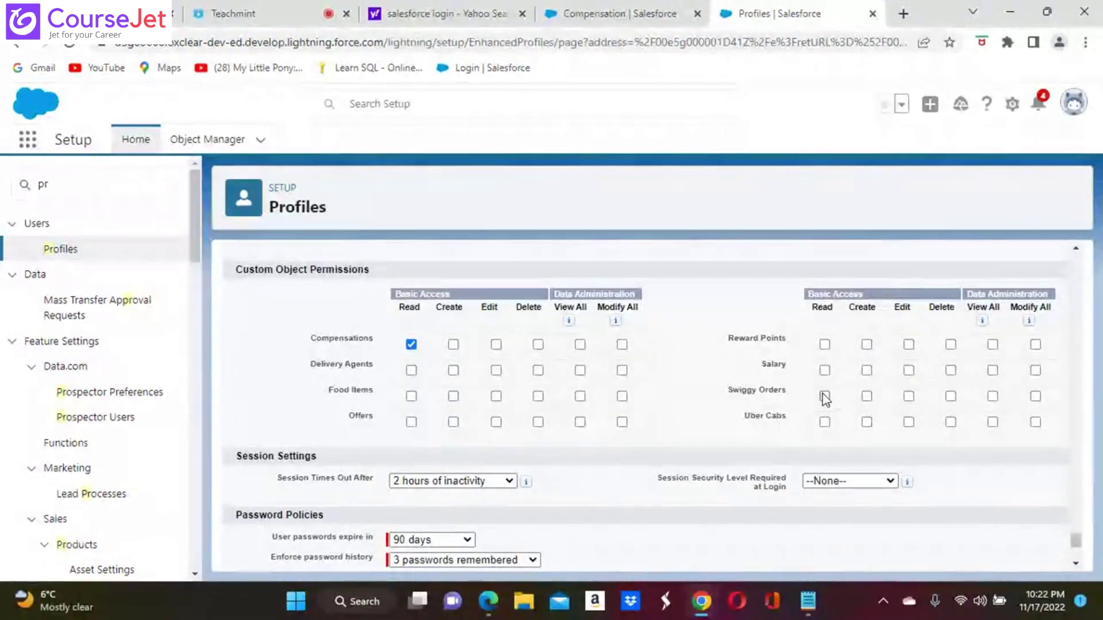
left_click(867, 396)
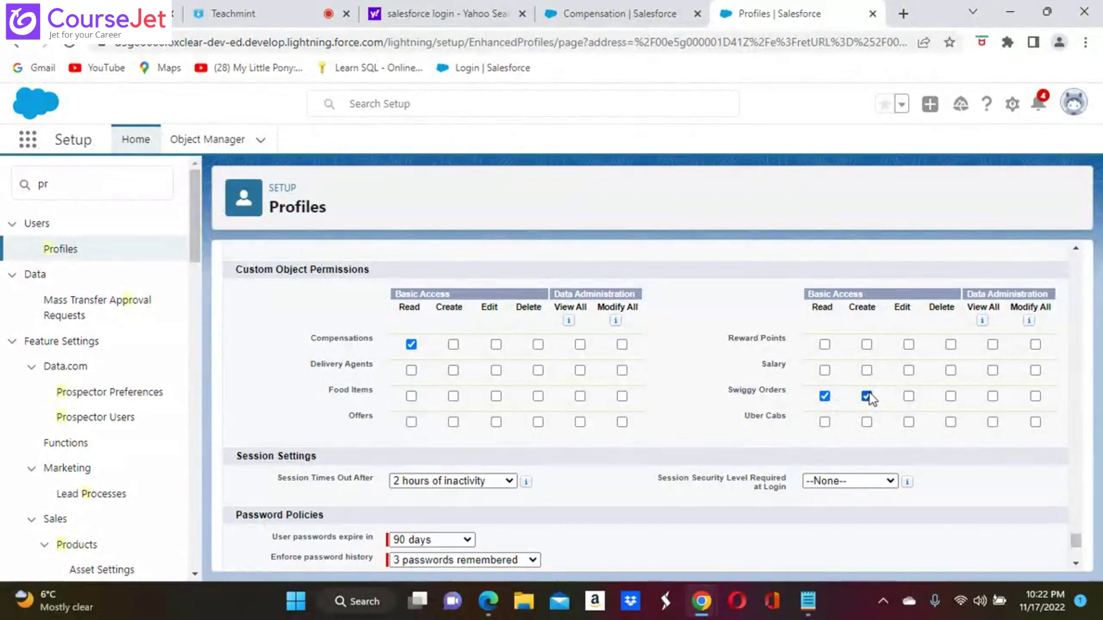
left_click(908, 397)
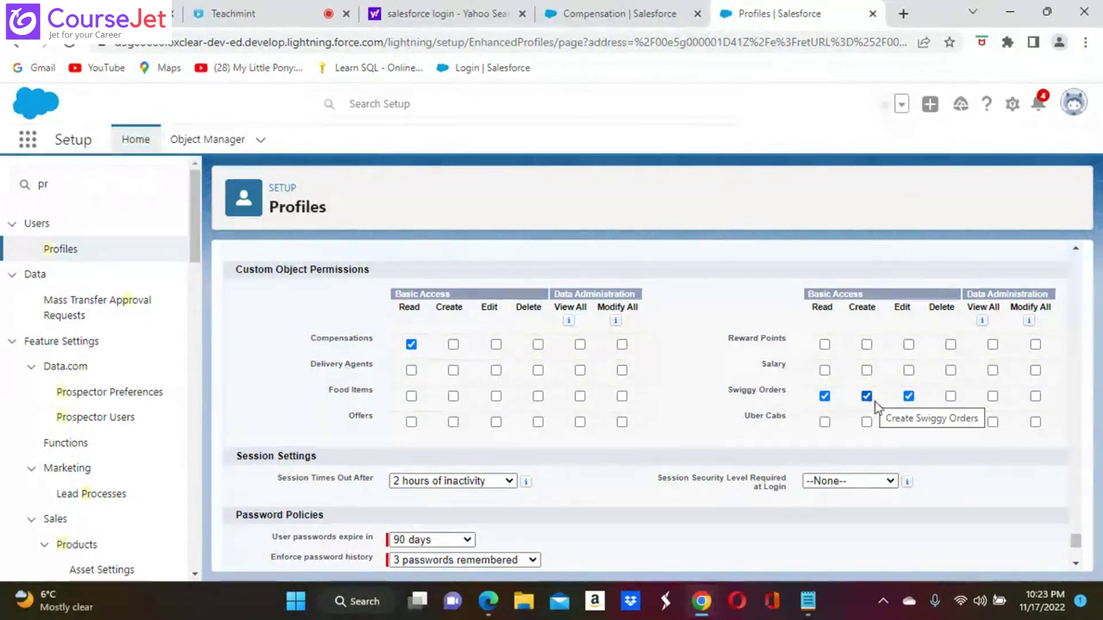
Recheck the profile's custom object permissions, save the profile, and look through its page layouts.
scroll(708, 464, "down", 4)
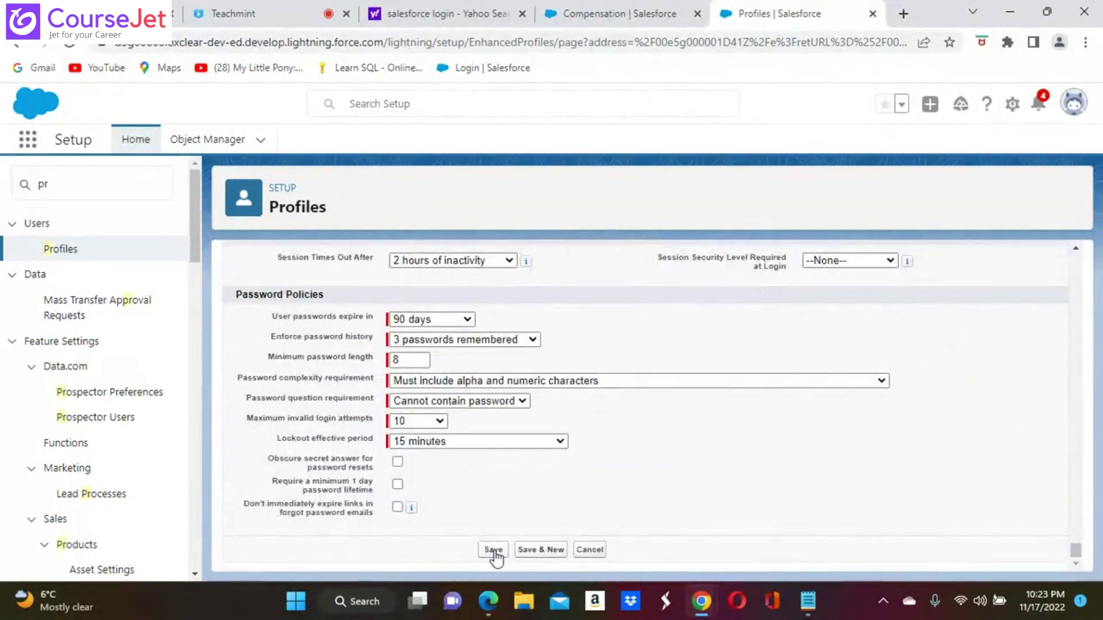
scroll(495, 557, "up", 4)
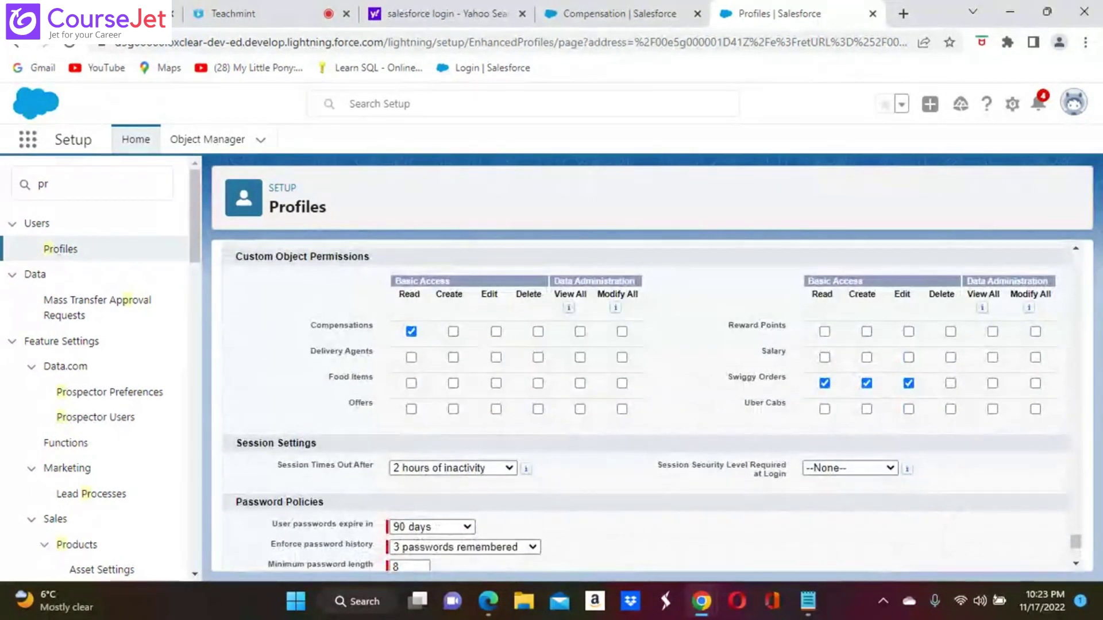
scroll(646, 402, "down", 4)
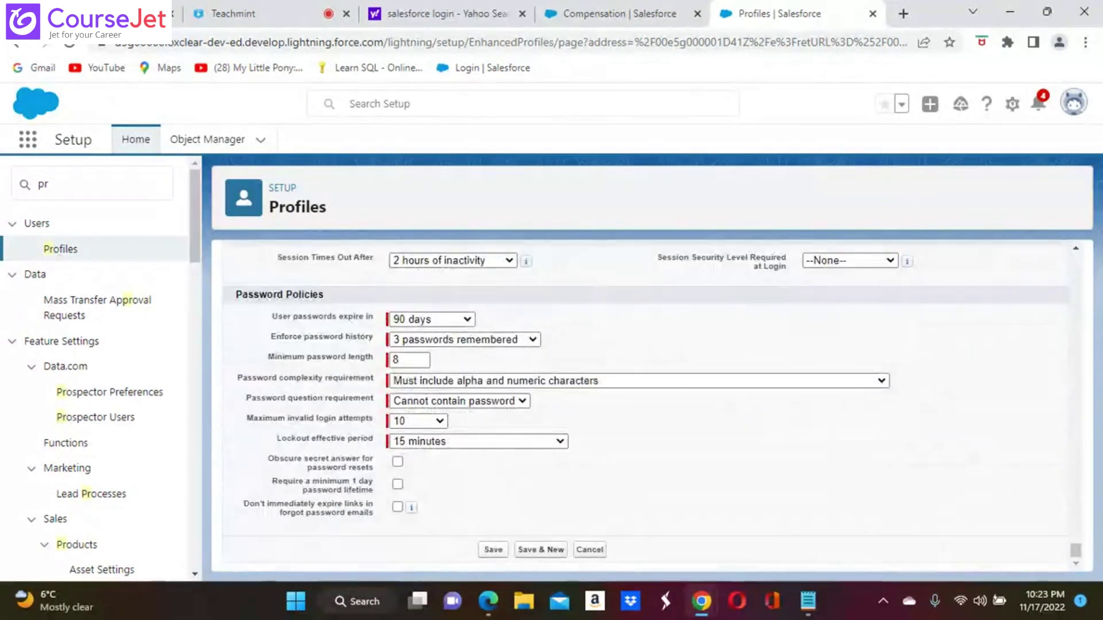
left_click(491, 551)
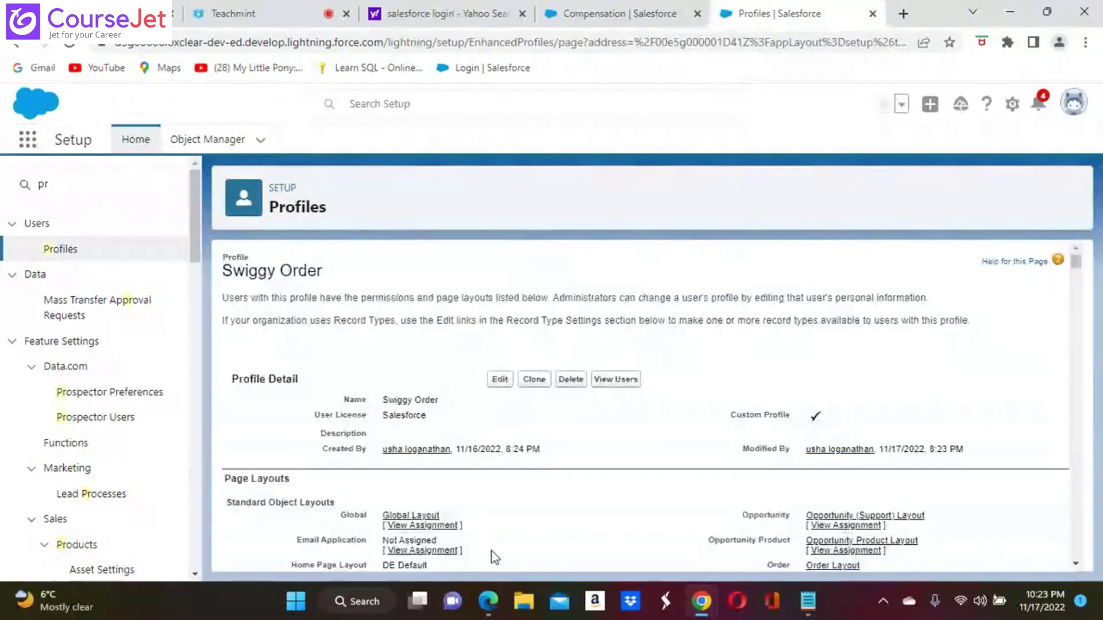
scroll(492, 551, "down", 15)
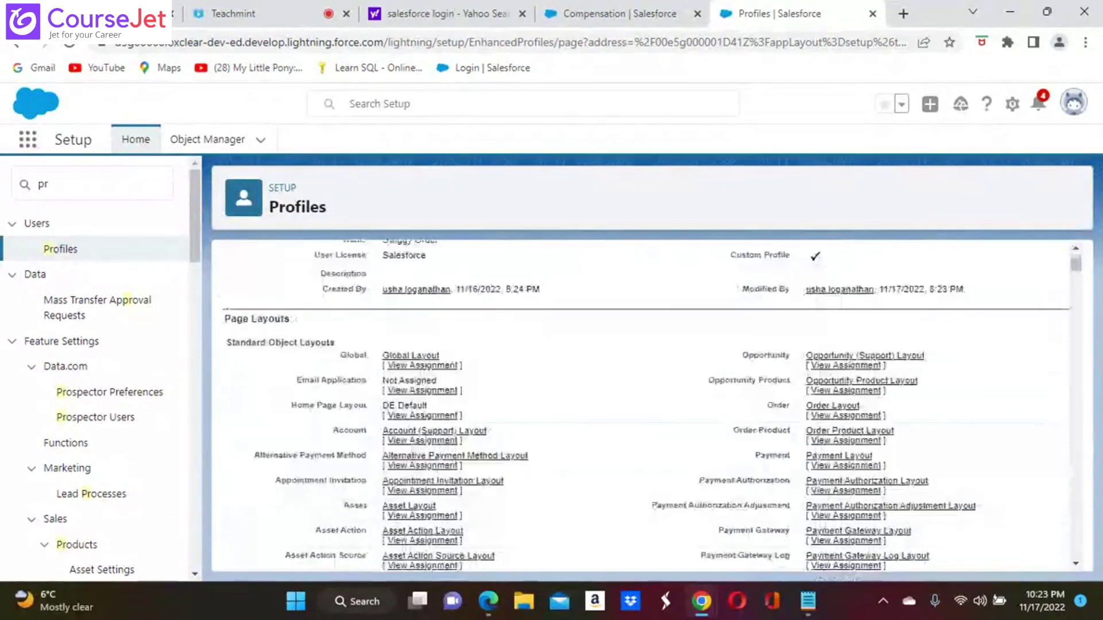
scroll(494, 517, "down", 5)
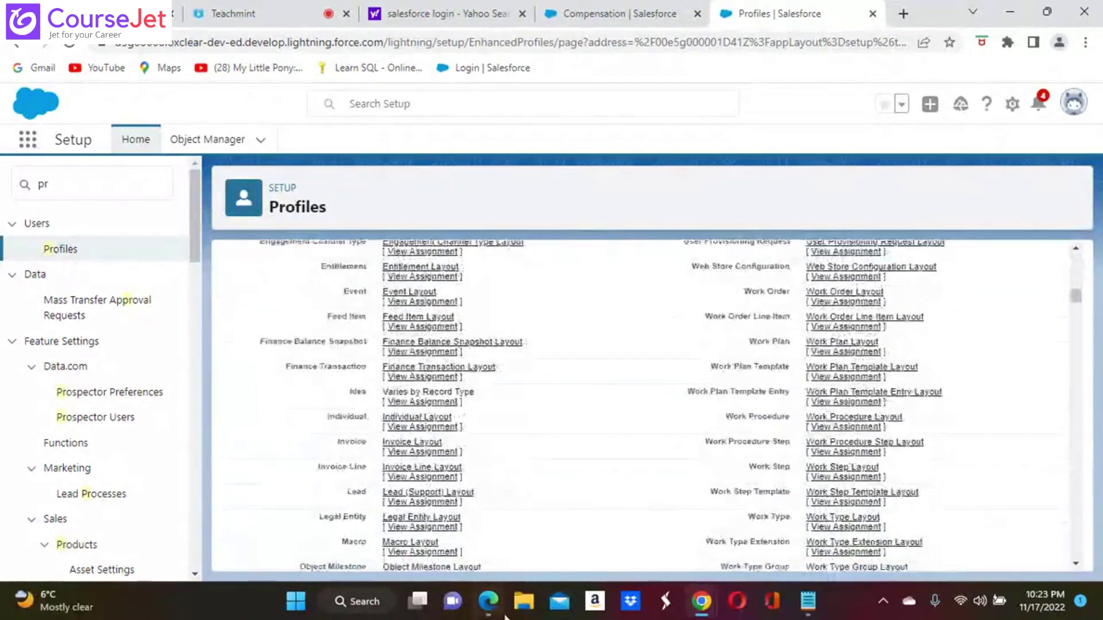
Switch to Second User's session in Edge, reload the SWG-0002 record, and try to edit it.
mouse_move(499, 610)
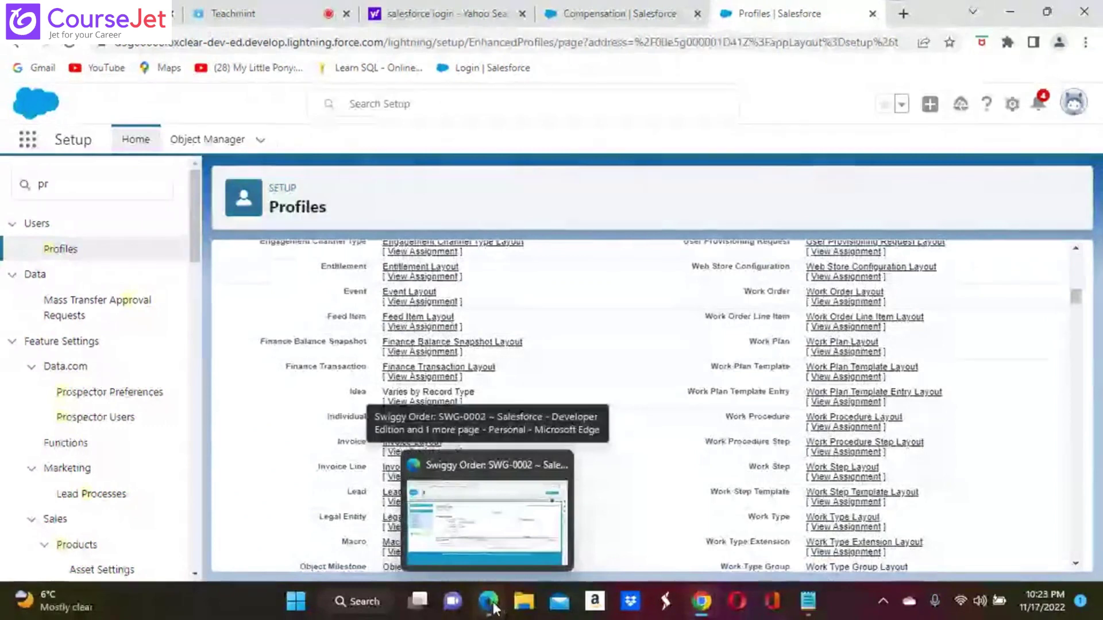
left_click(495, 609)
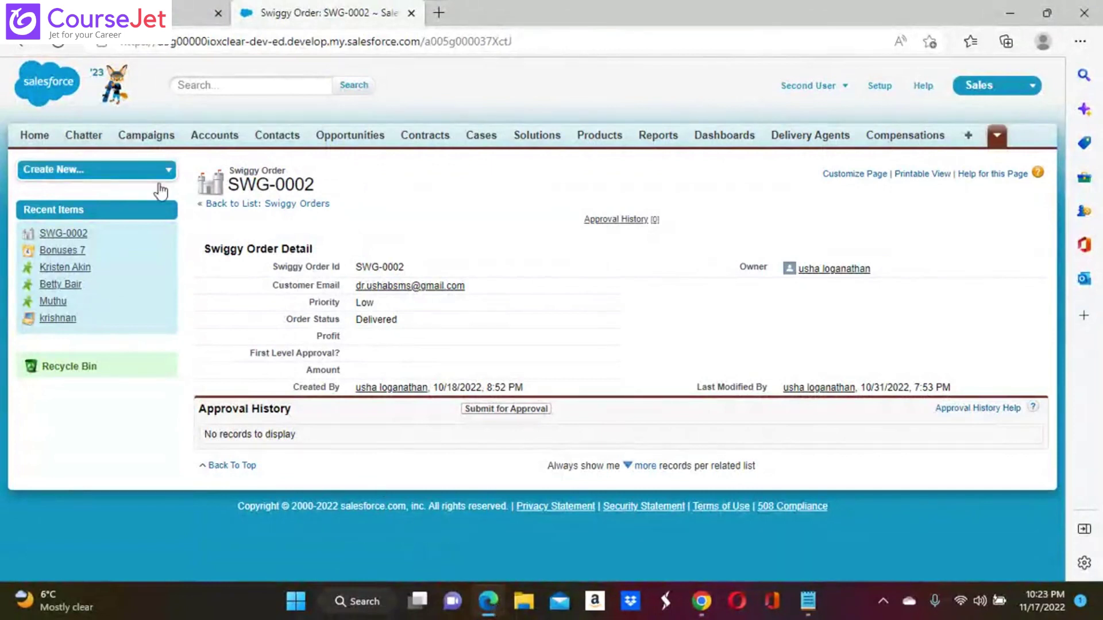
left_click(56, 42)
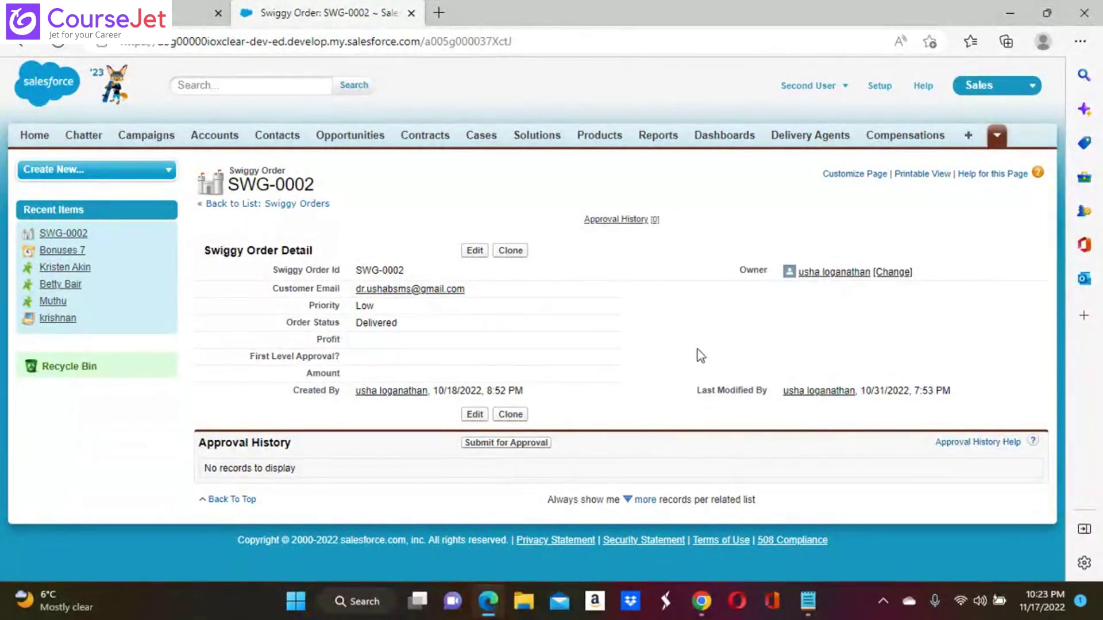
left_click(474, 251)
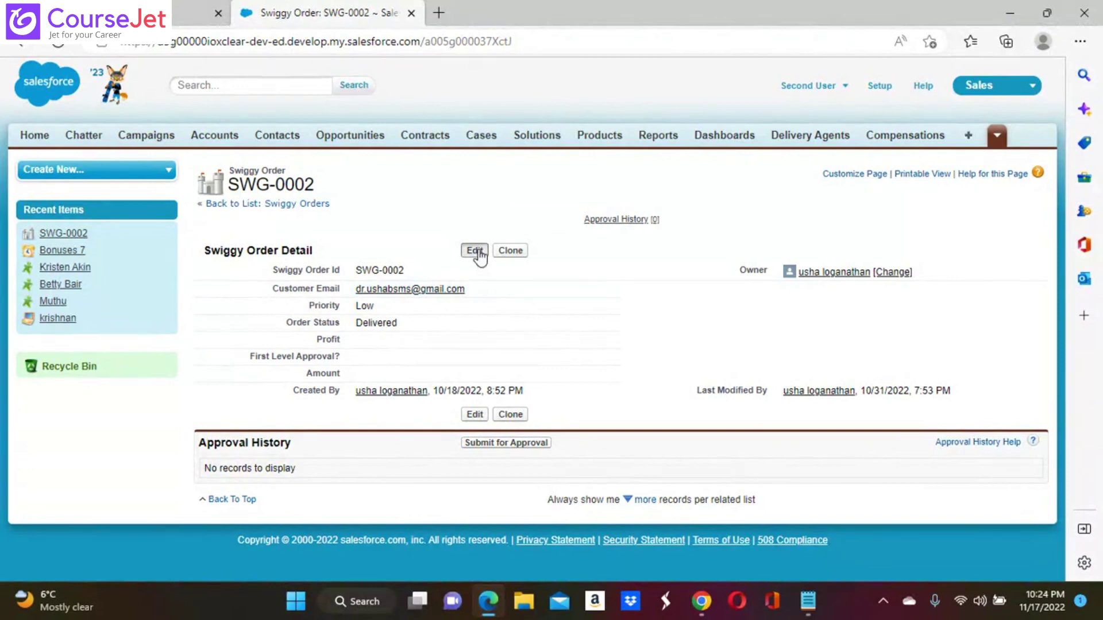
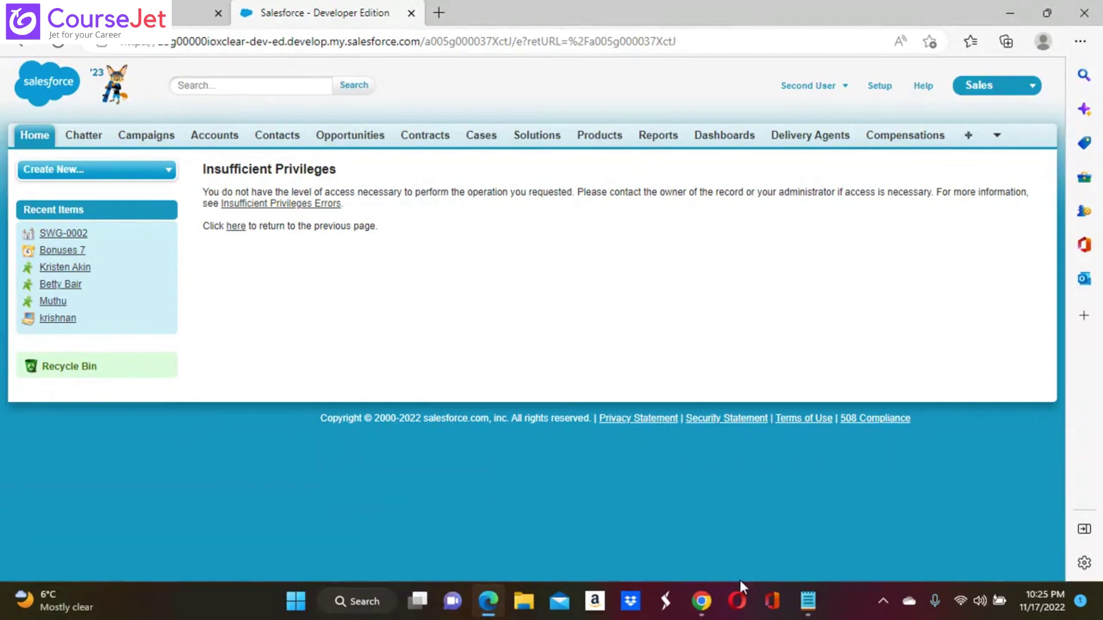
Return to Setup in Chrome and search for the sharing settings with "sha".
left_click(703, 604)
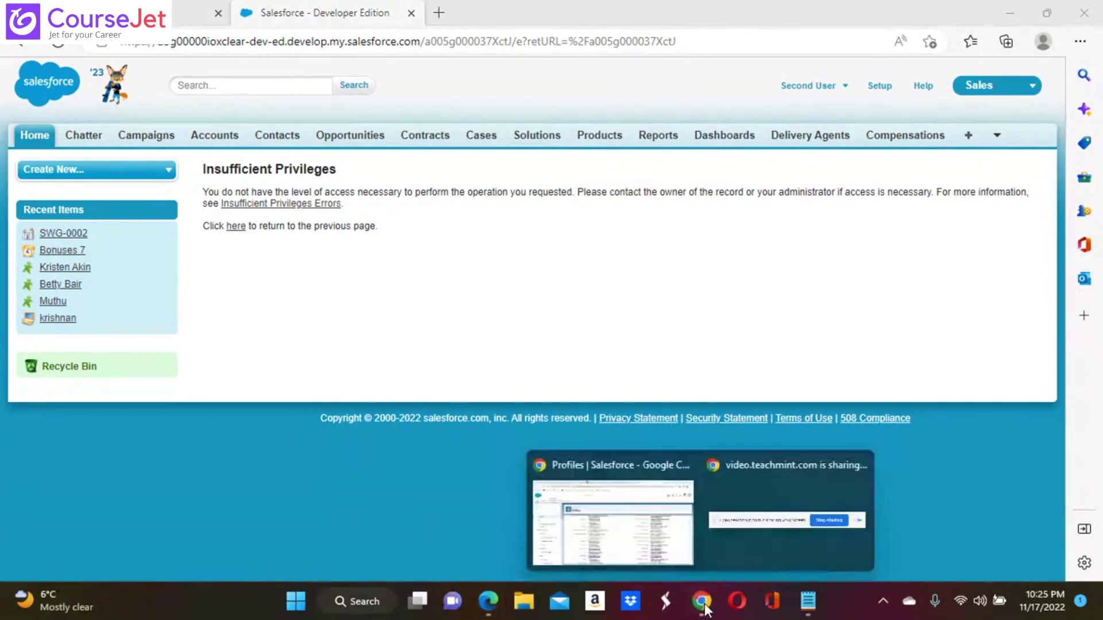
left_click(627, 499)
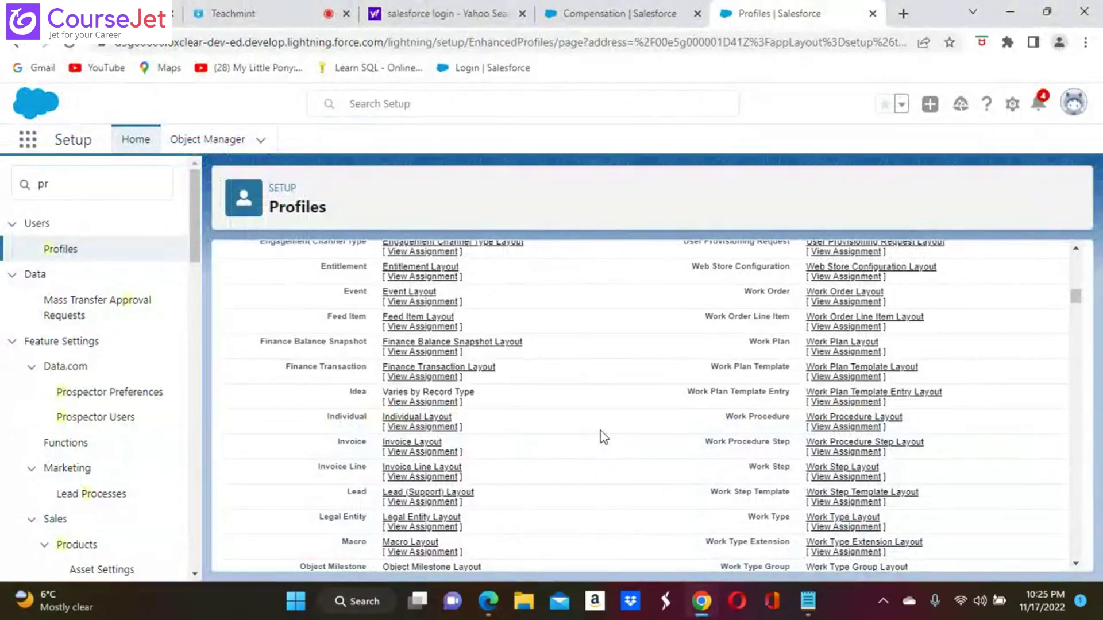
left_click(77, 184)
key("BackSpace")
key("BackSpace")
type("s")
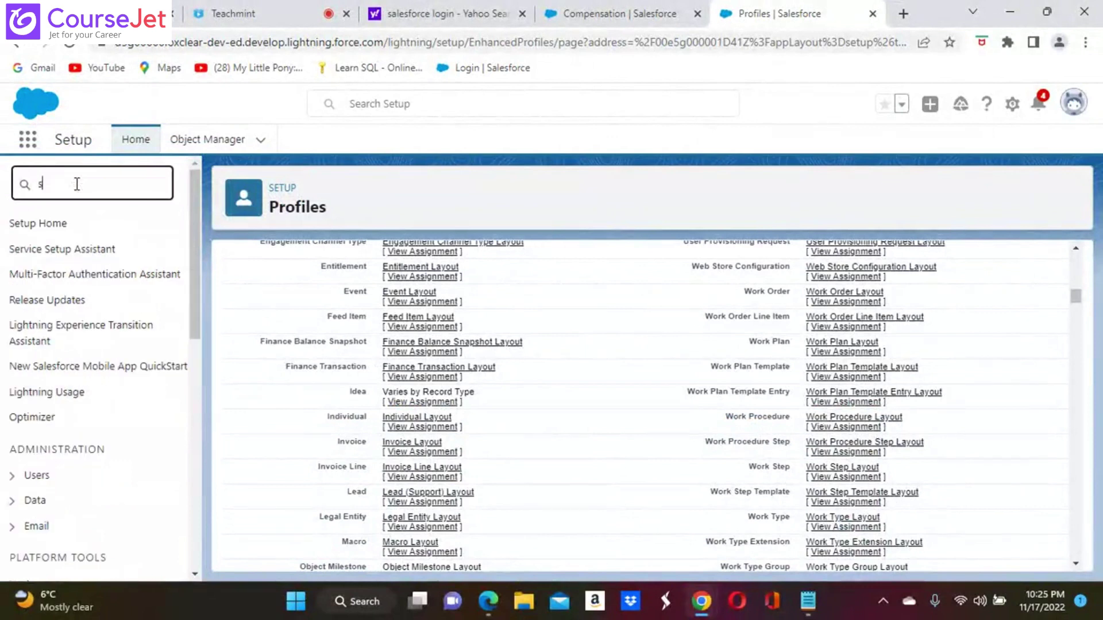
type("ha")
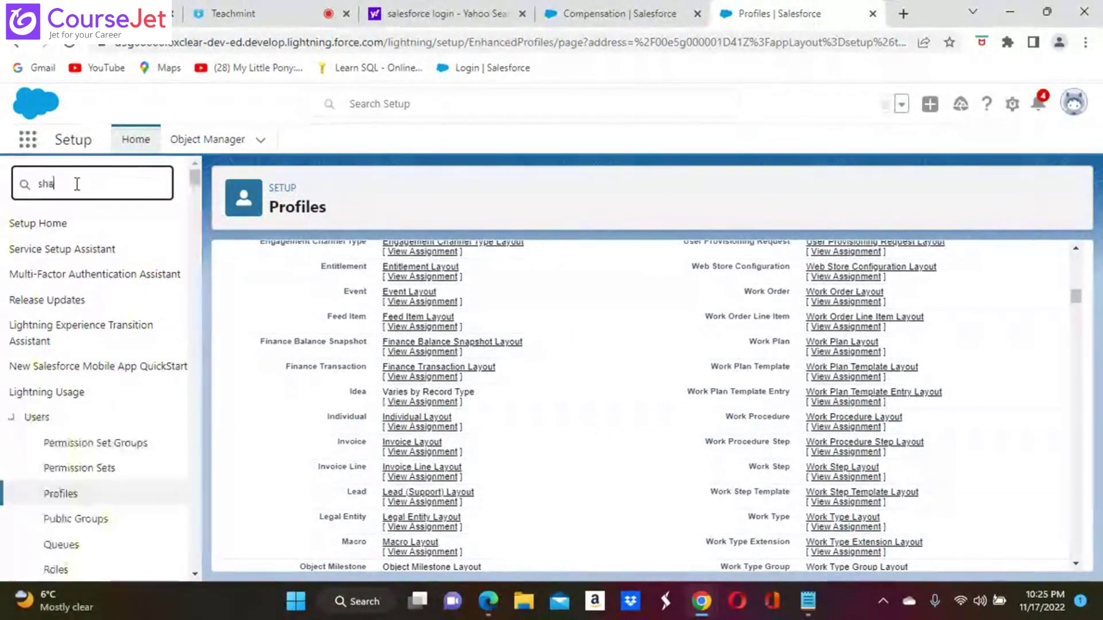
left_click(223, 405)
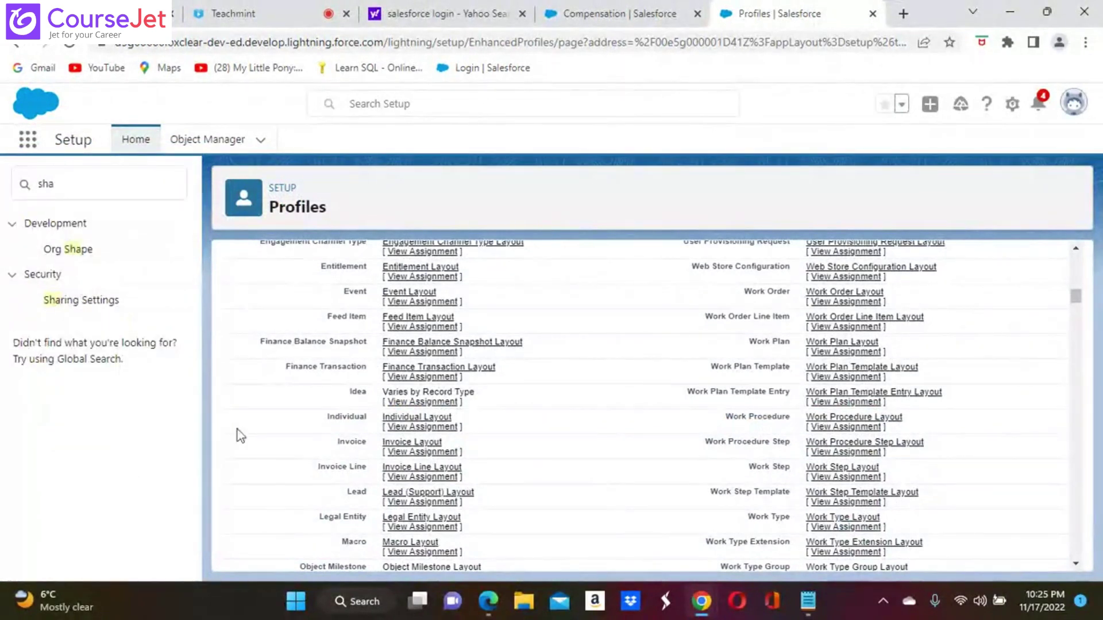
Switch back to Edge, go back to the Swiggy Orders list, open SWG-0007, and try to edit it.
left_click(487, 603)
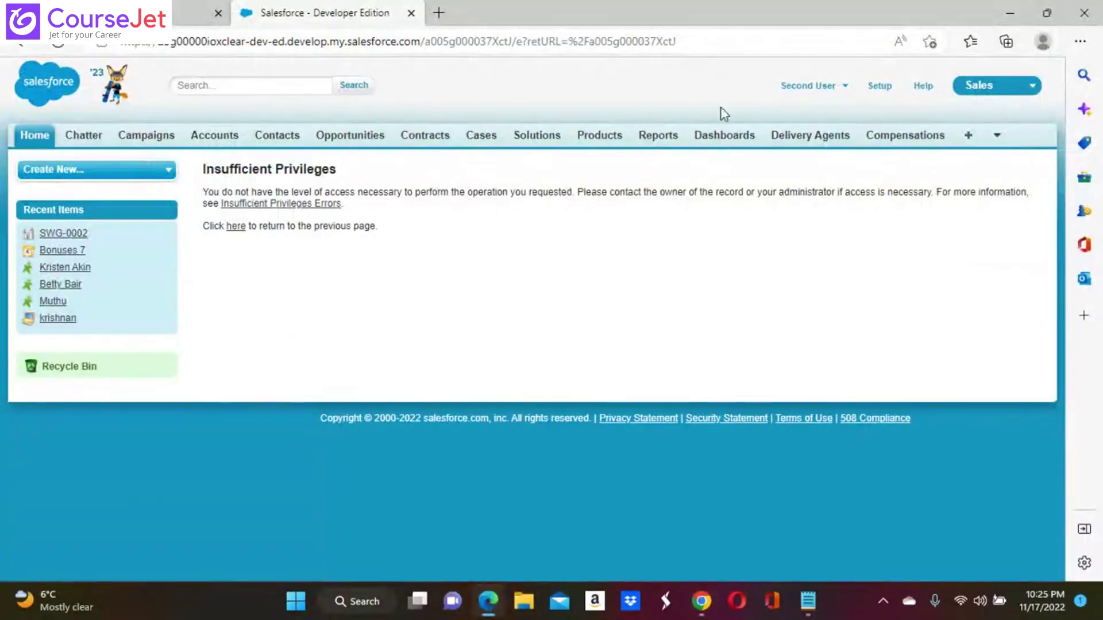
left_click(19, 49)
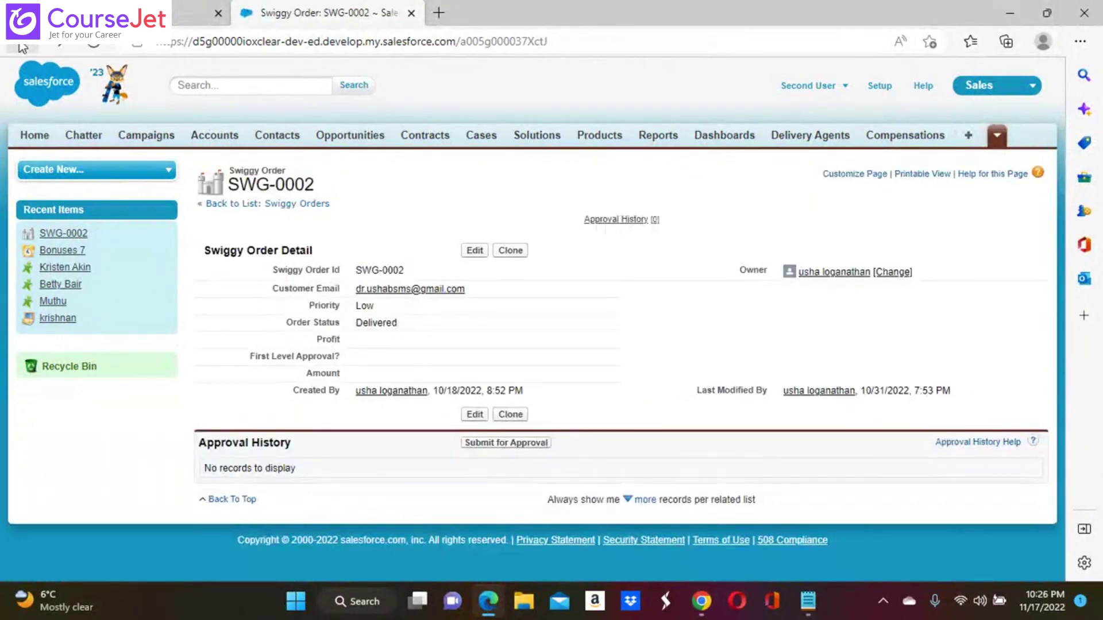
left_click(23, 48)
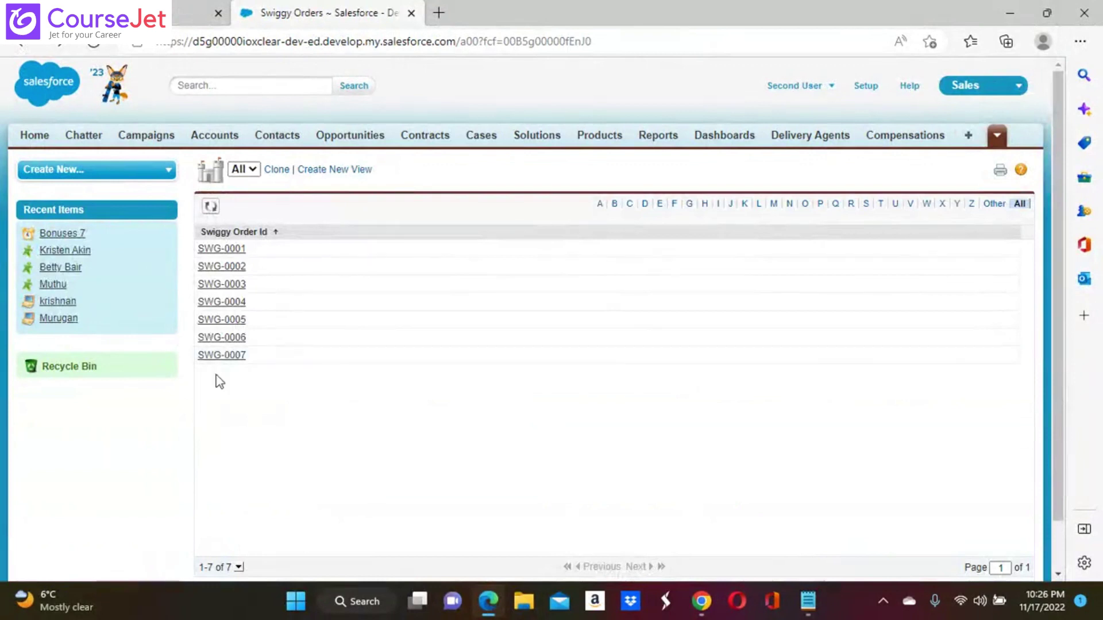
left_click(230, 356)
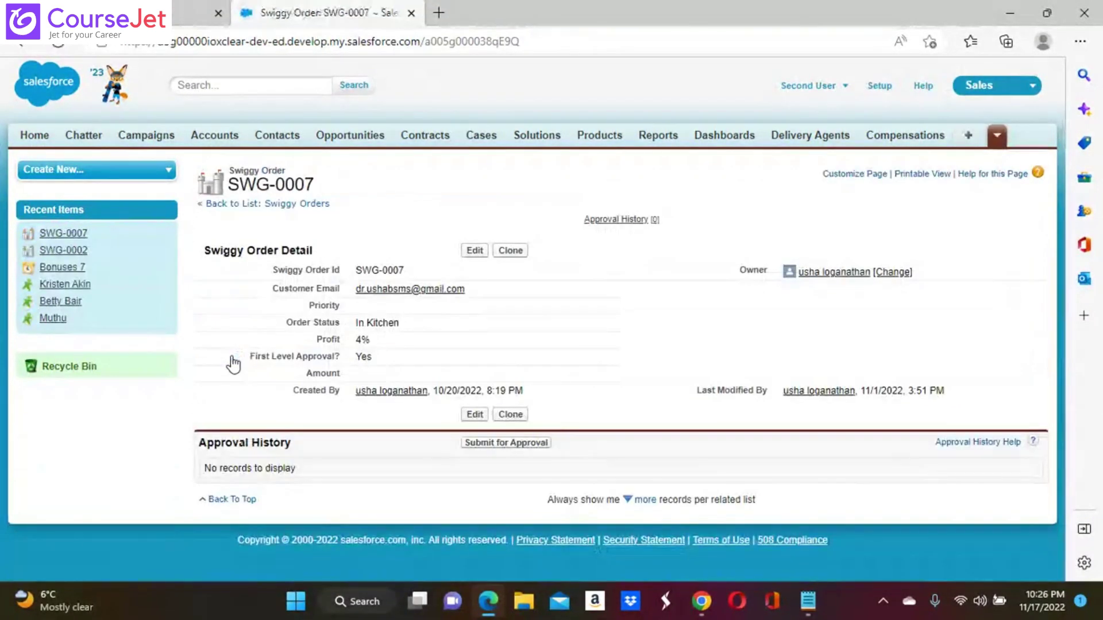
left_click(475, 251)
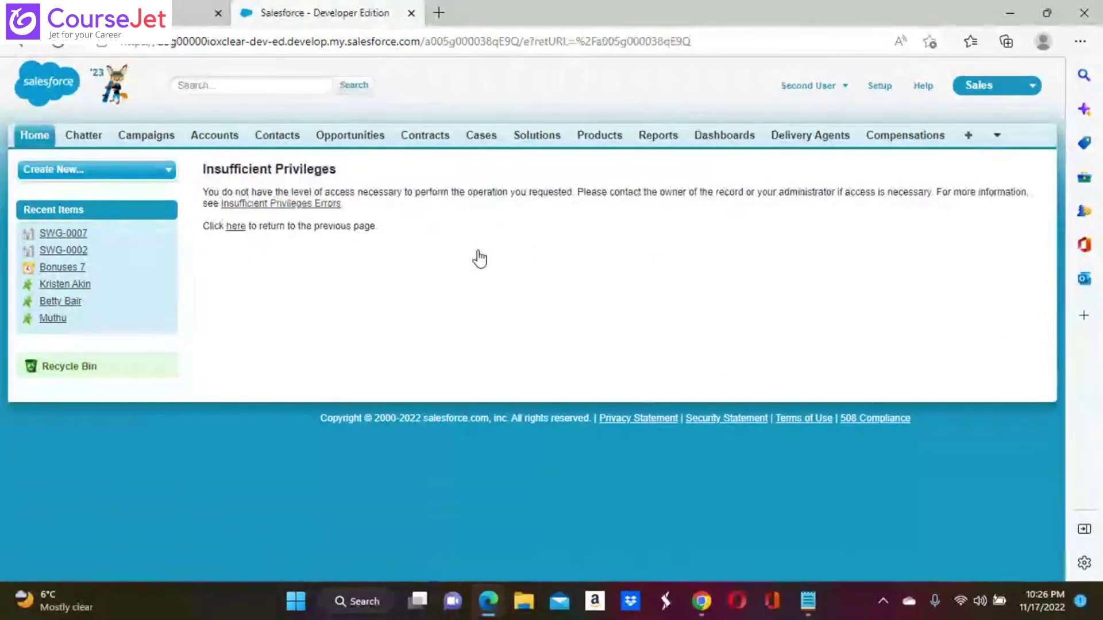
Leave the SWG-0007 order, return to the Swiggy Orders home page, and display the All list view.
left_click(32, 47)
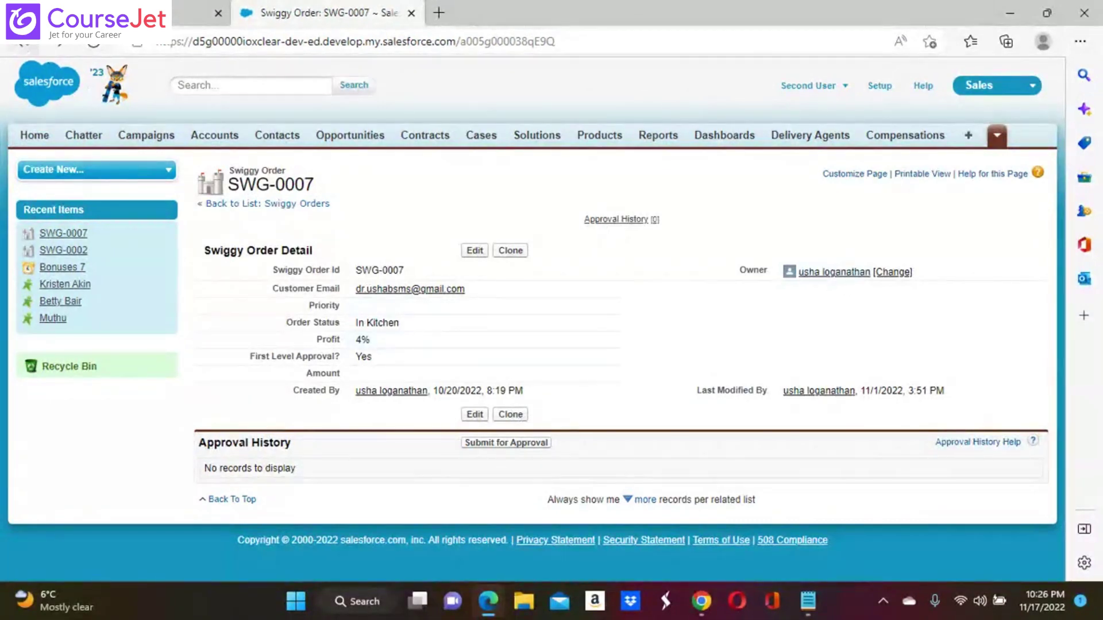
left_click(24, 43)
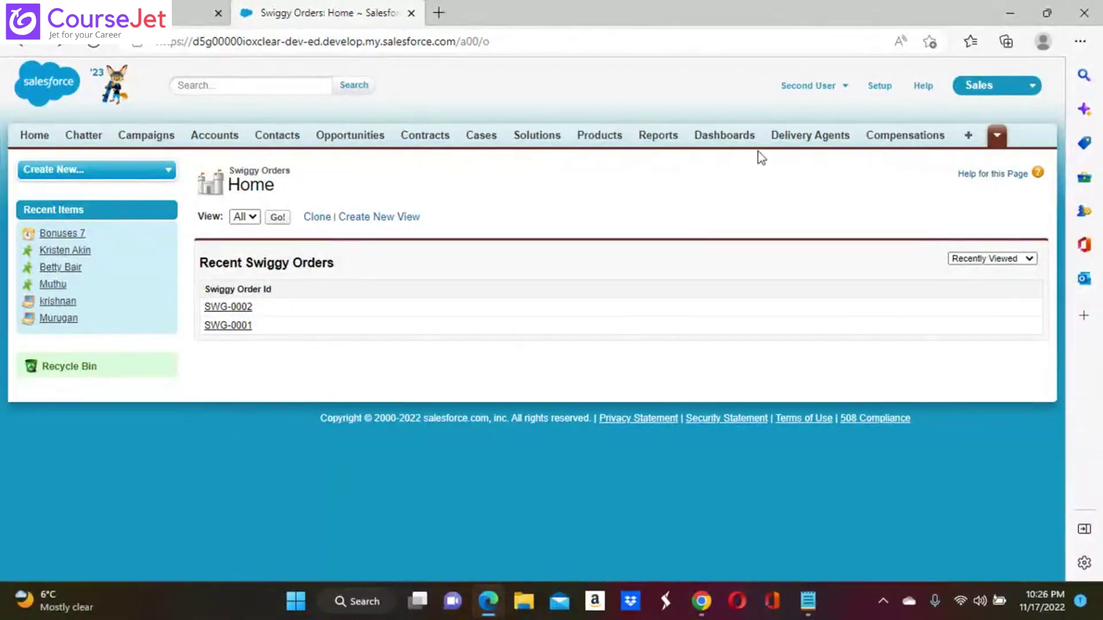
left_click(968, 139)
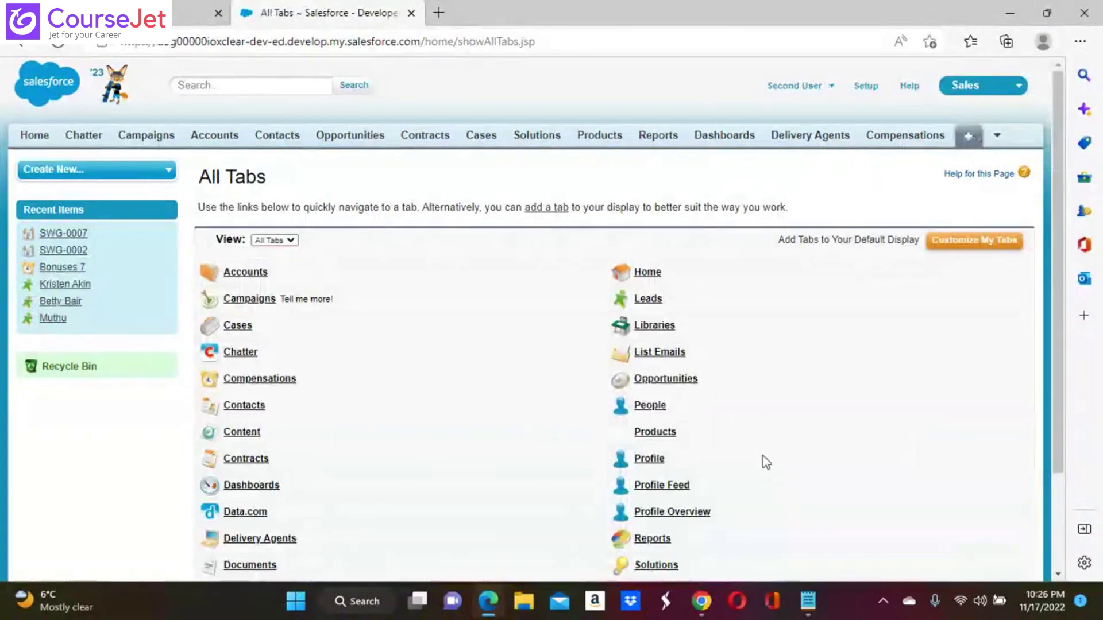
scroll(764, 456, "down", 3)
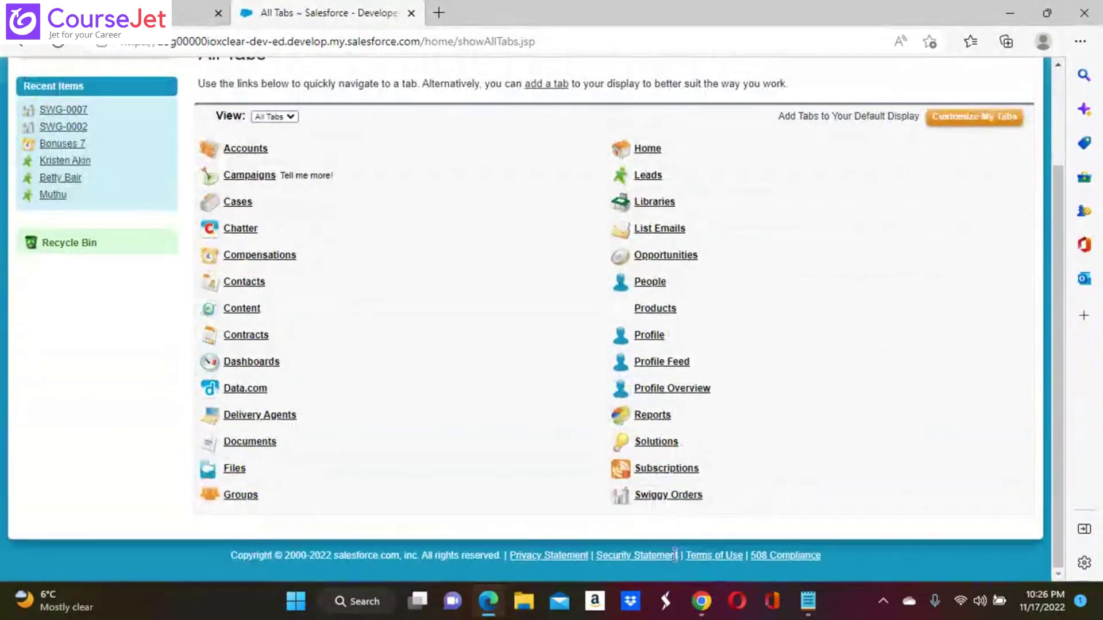
left_click(681, 504)
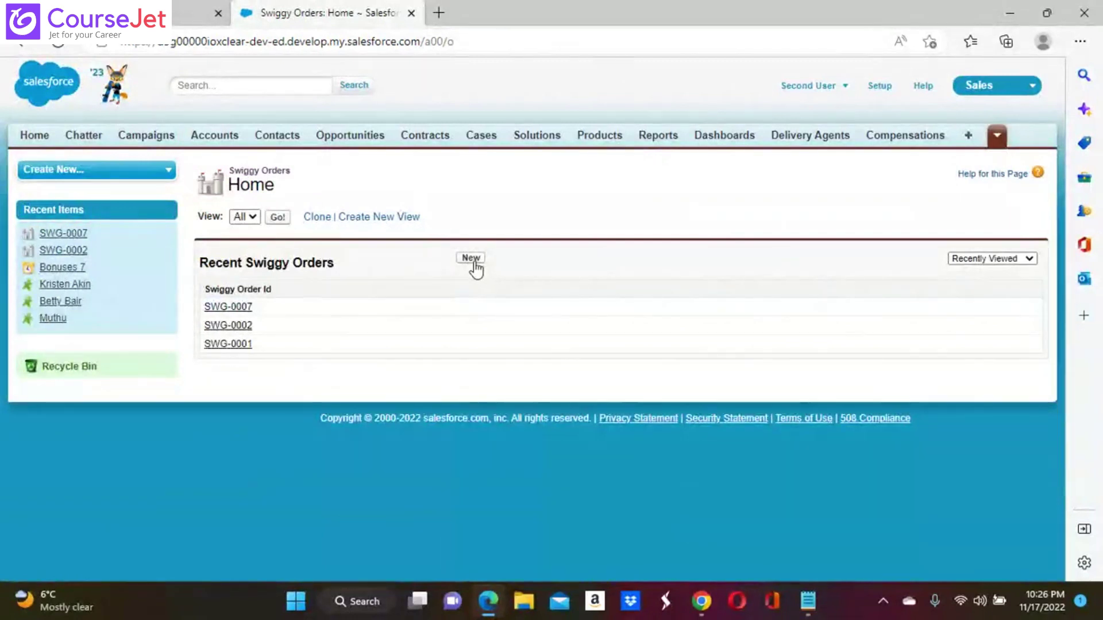
left_click(278, 217)
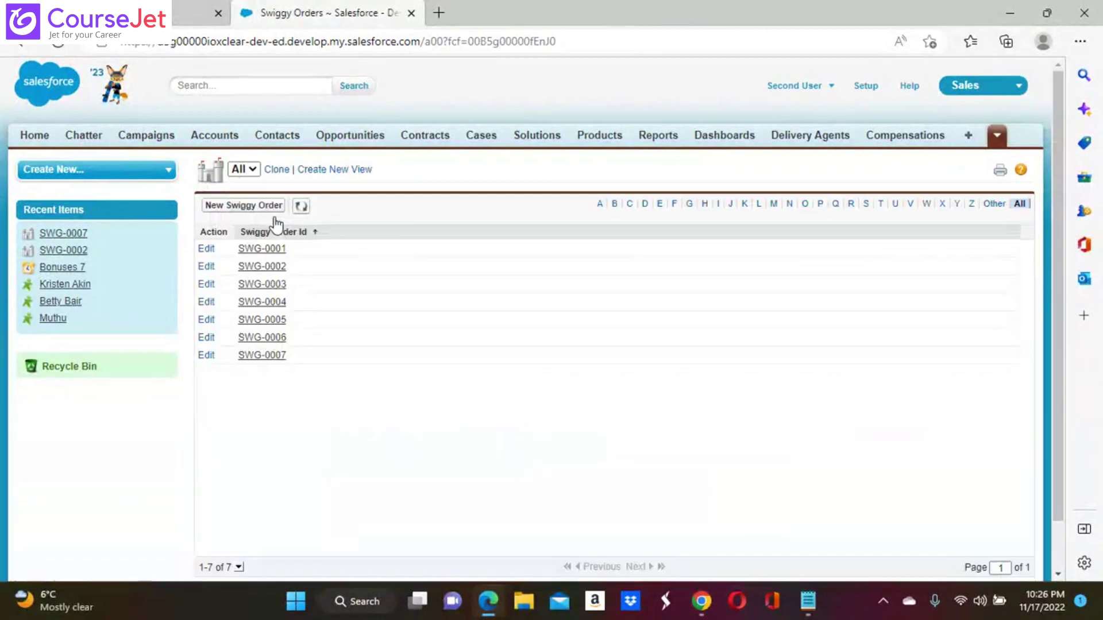
Create and save a Swiggy Orders list view named My Swiggy Orders, filtered by owner to My Swiggy Orders.
left_click(251, 170)
left_click(241, 172)
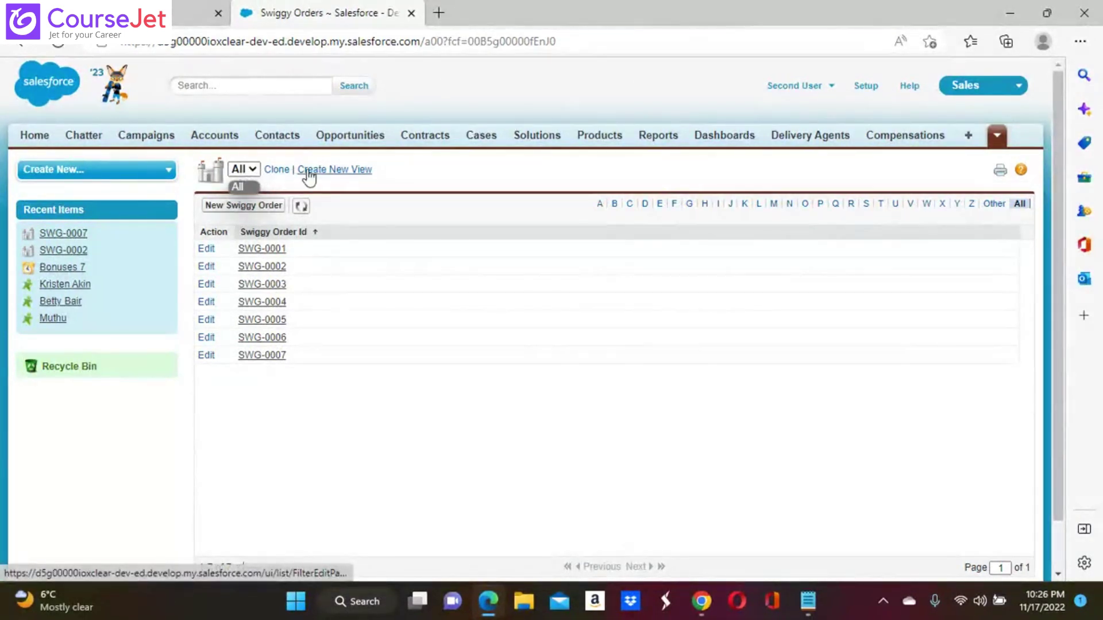
left_click(337, 172)
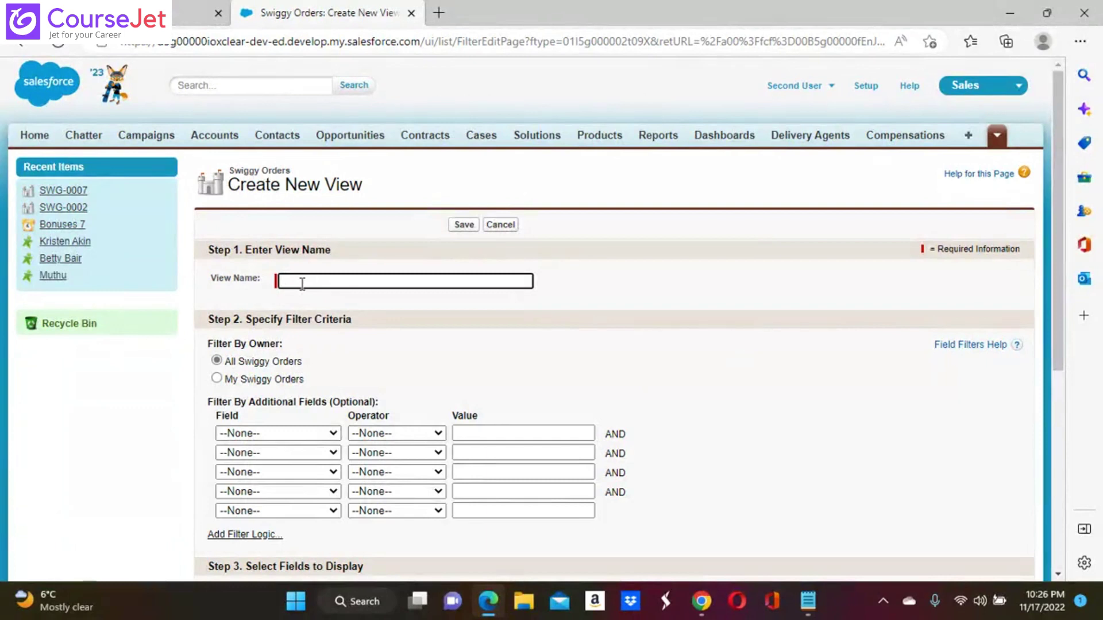
type("My")
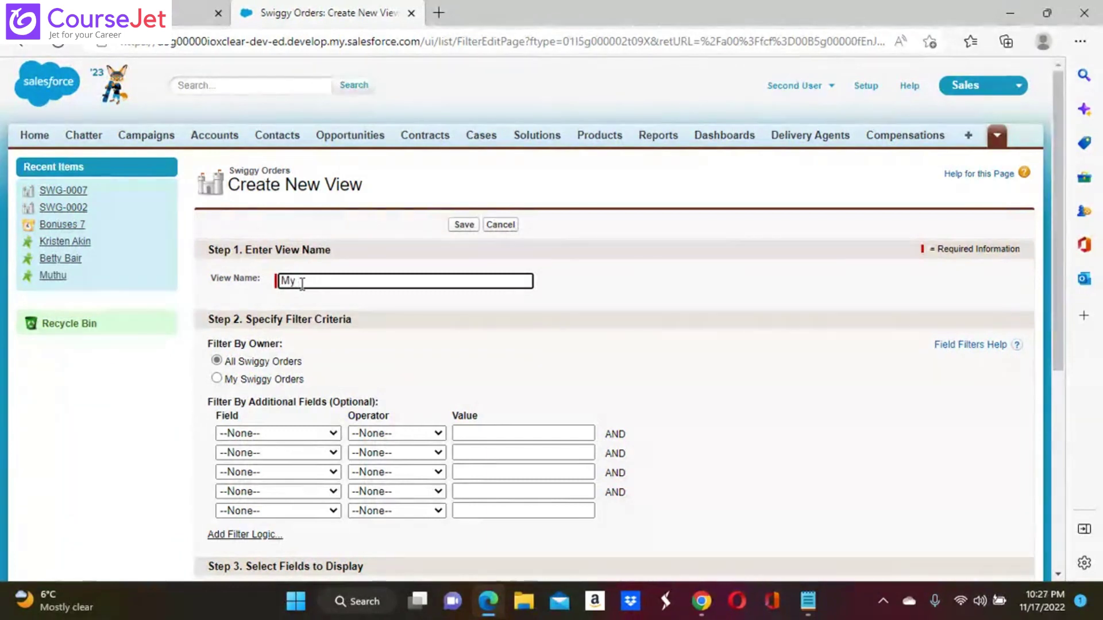
type(" Swiggy ")
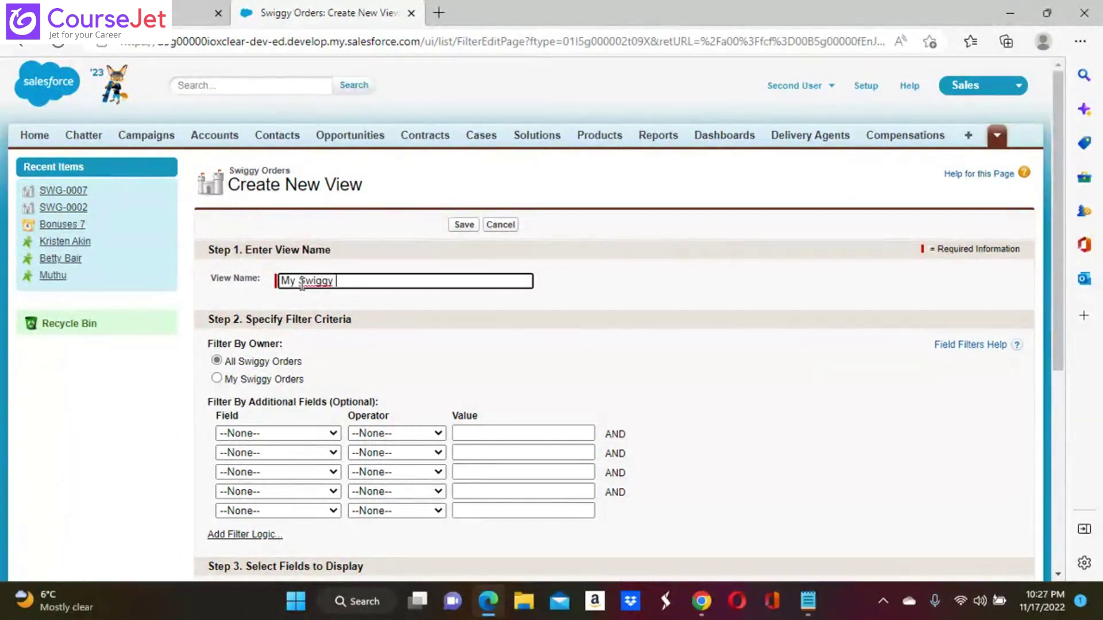
type("Orders")
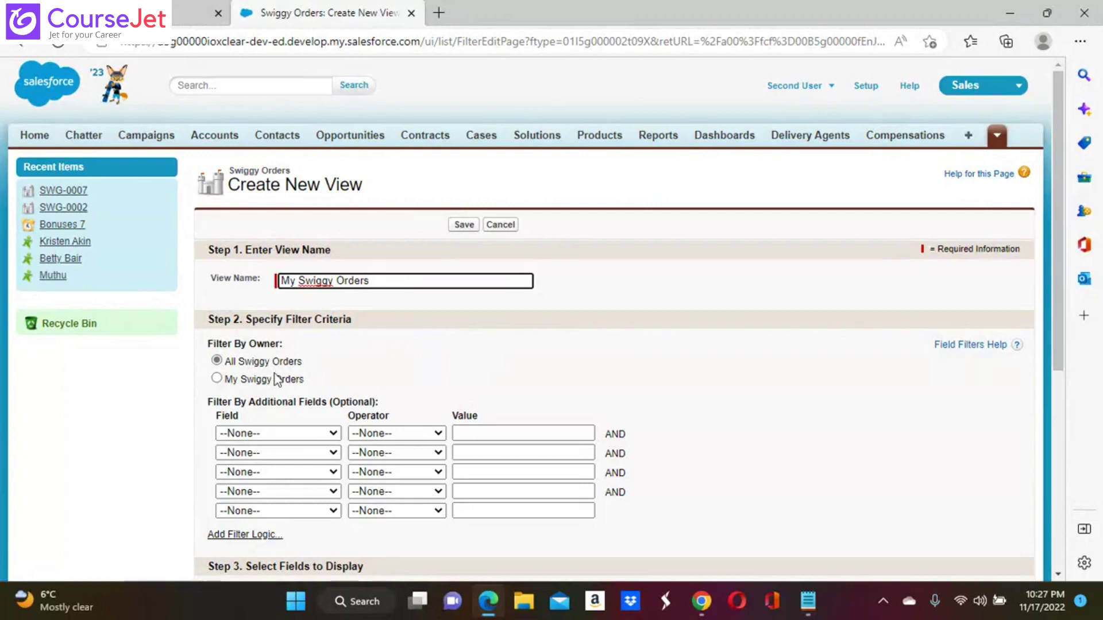
left_click(217, 378)
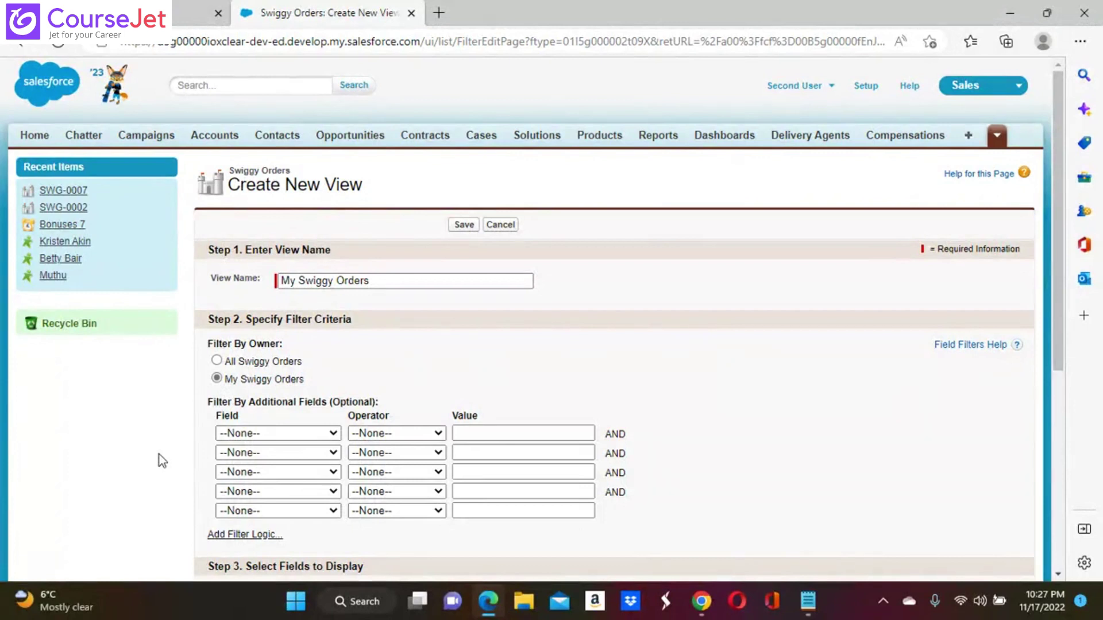
left_click(458, 230)
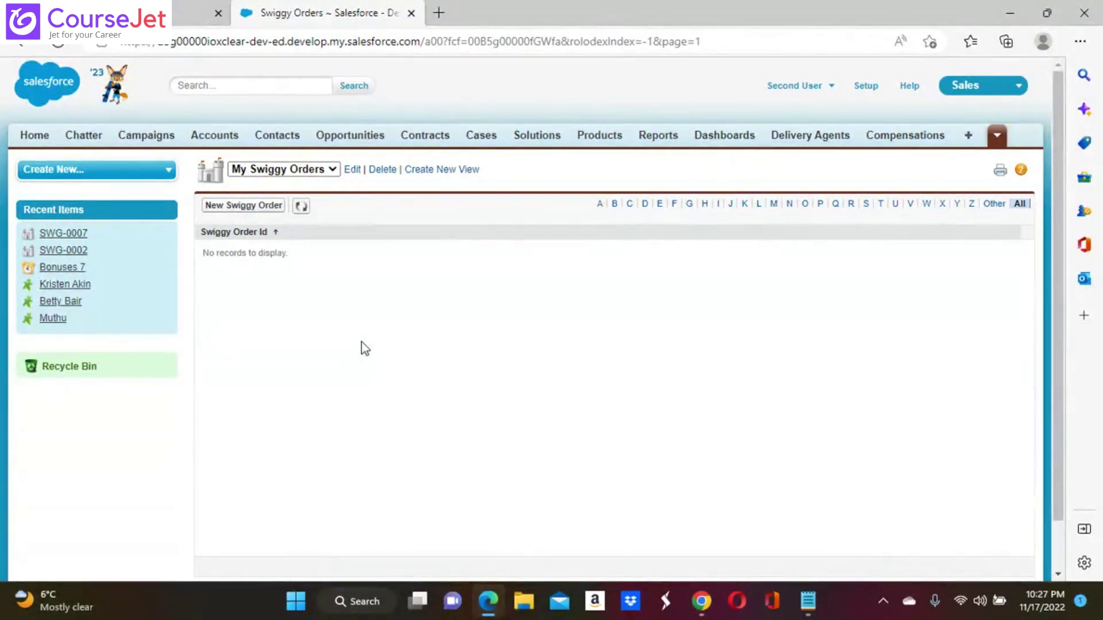
Create and save a Swiggy Order with the customer's email, priority Medium, order status In Delivery, and amount 2000.
left_click(265, 207)
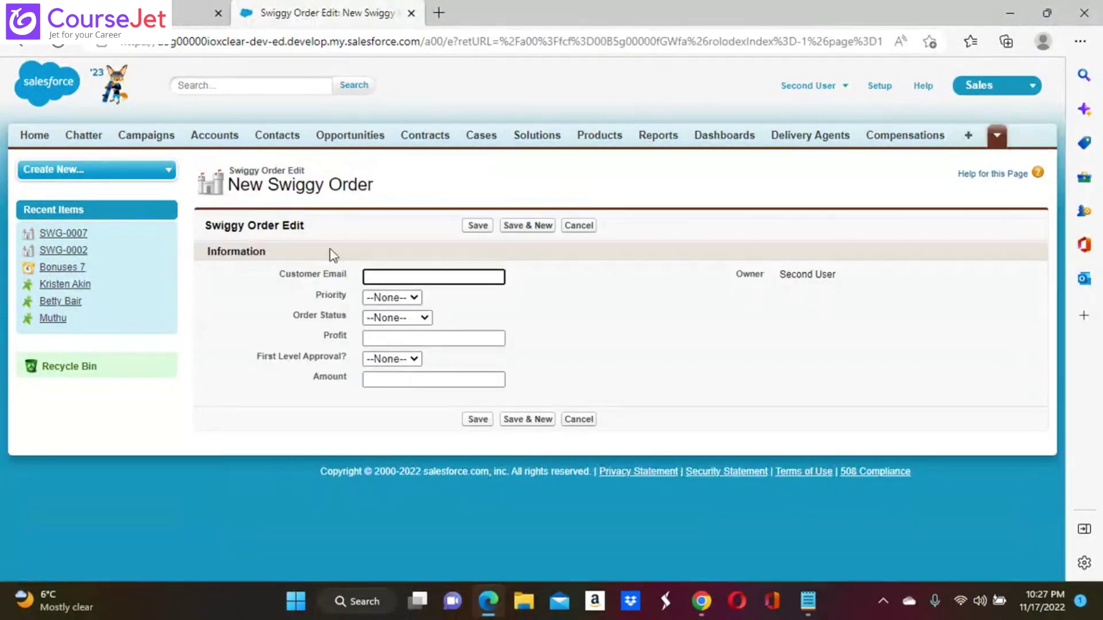
left_click(376, 278)
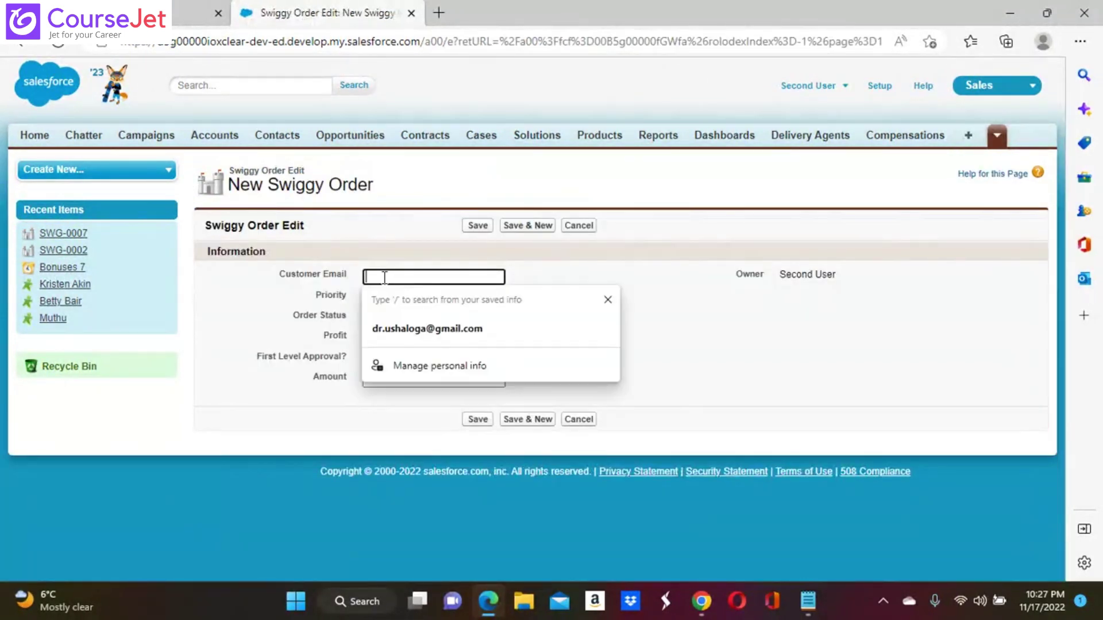
left_click(437, 326)
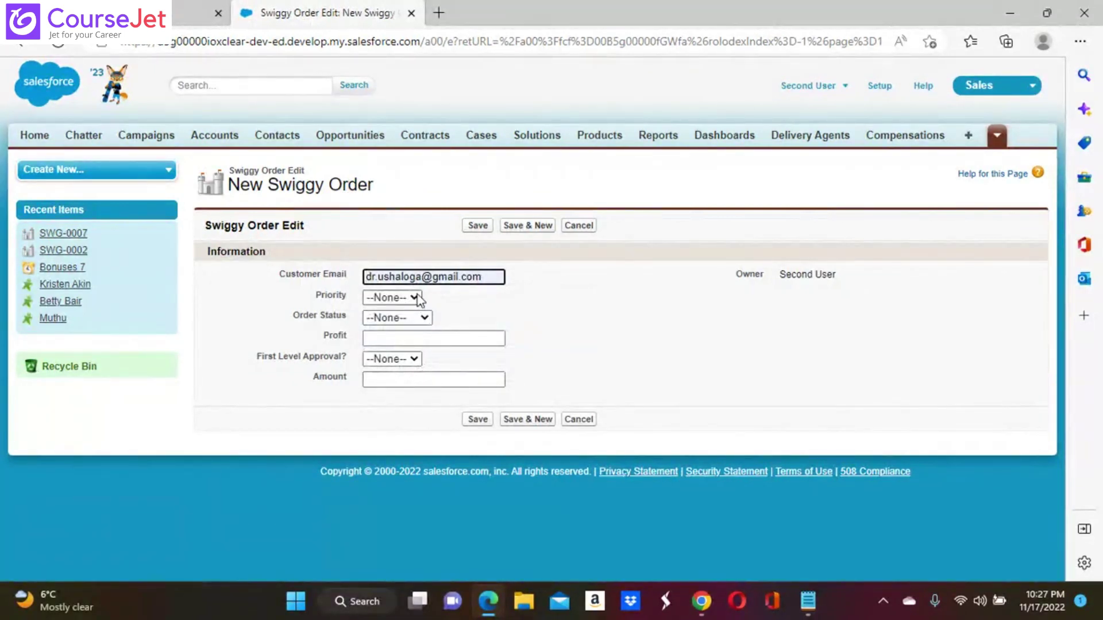
left_click(418, 299)
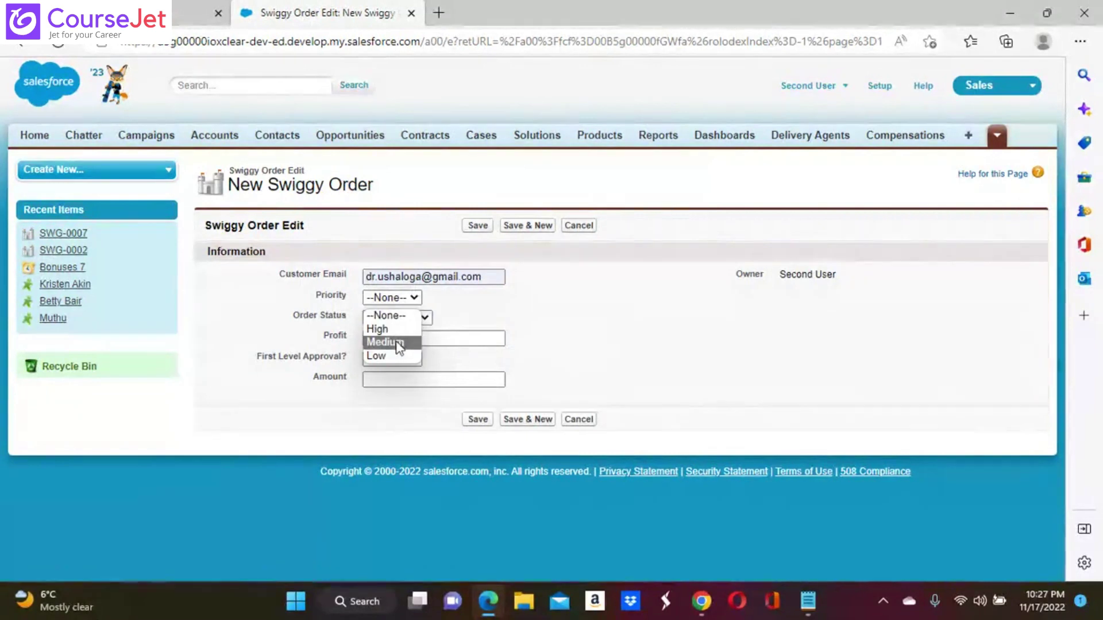
left_click(396, 343)
left_click(426, 316)
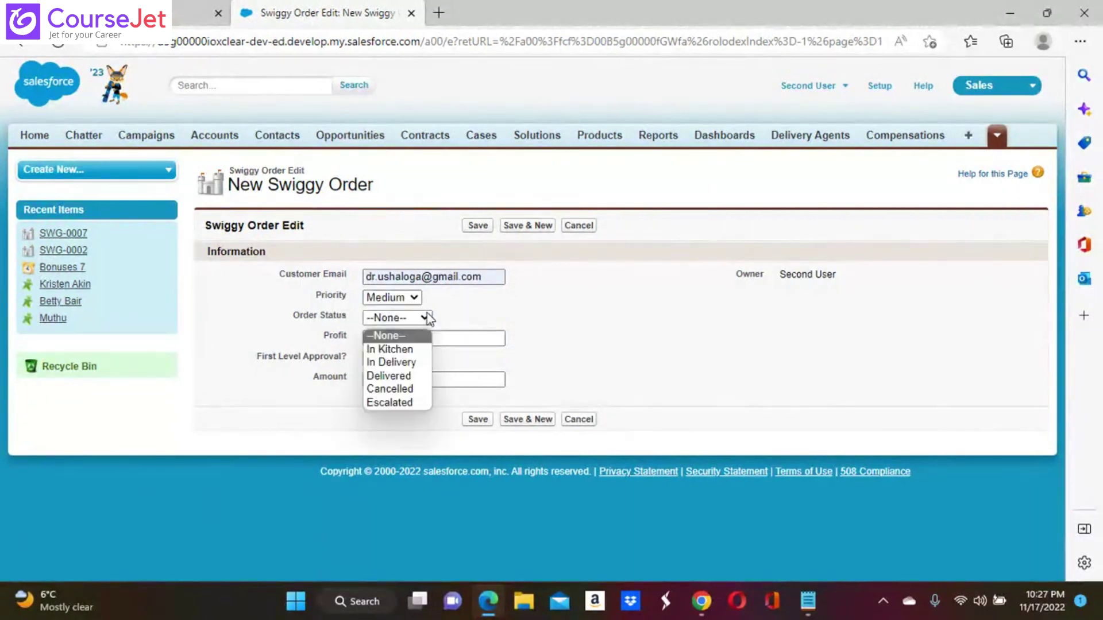
left_click(404, 363)
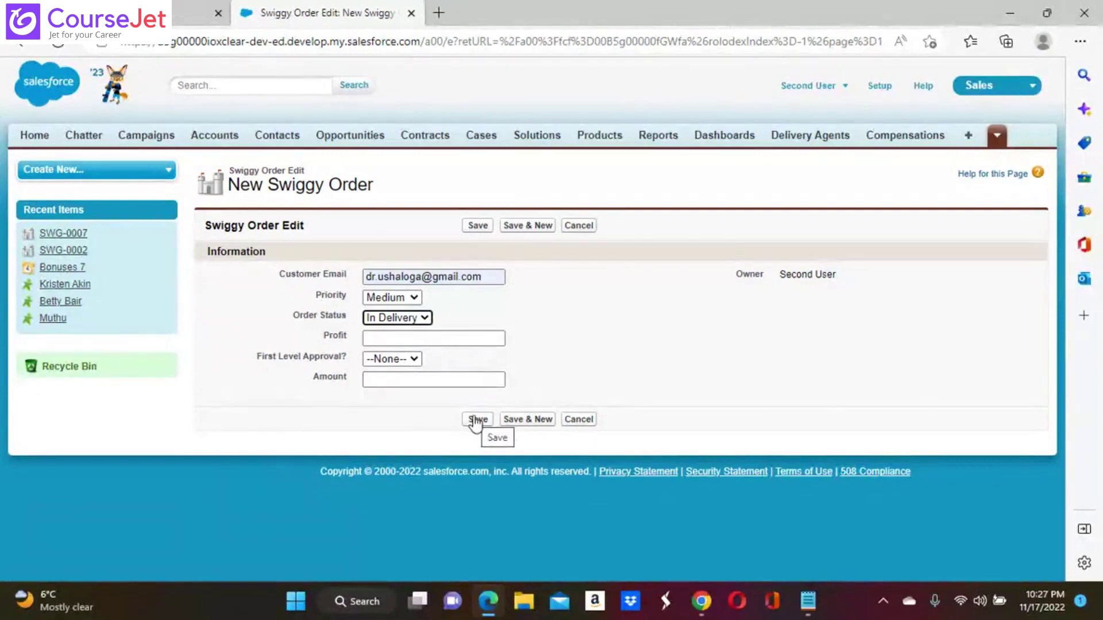
left_click(428, 382)
type("2")
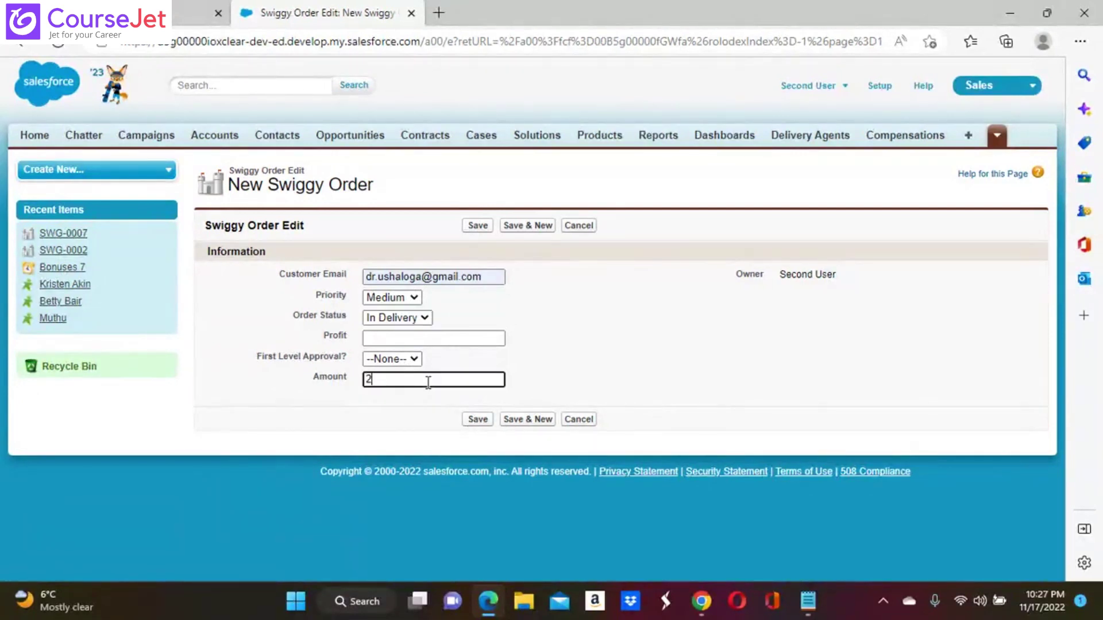
type("000")
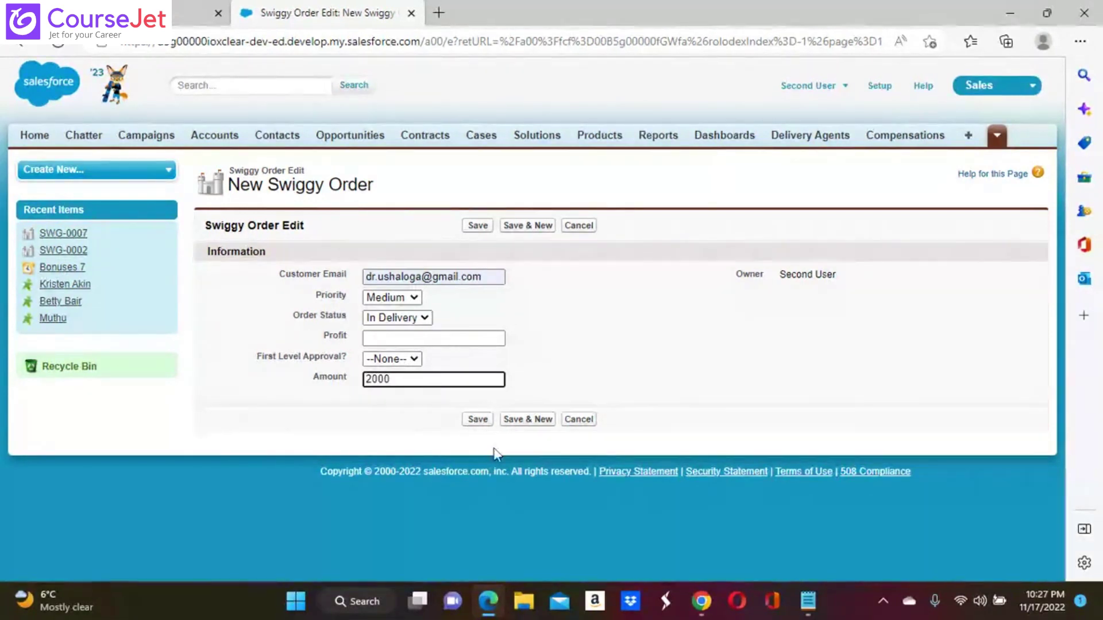
left_click(479, 423)
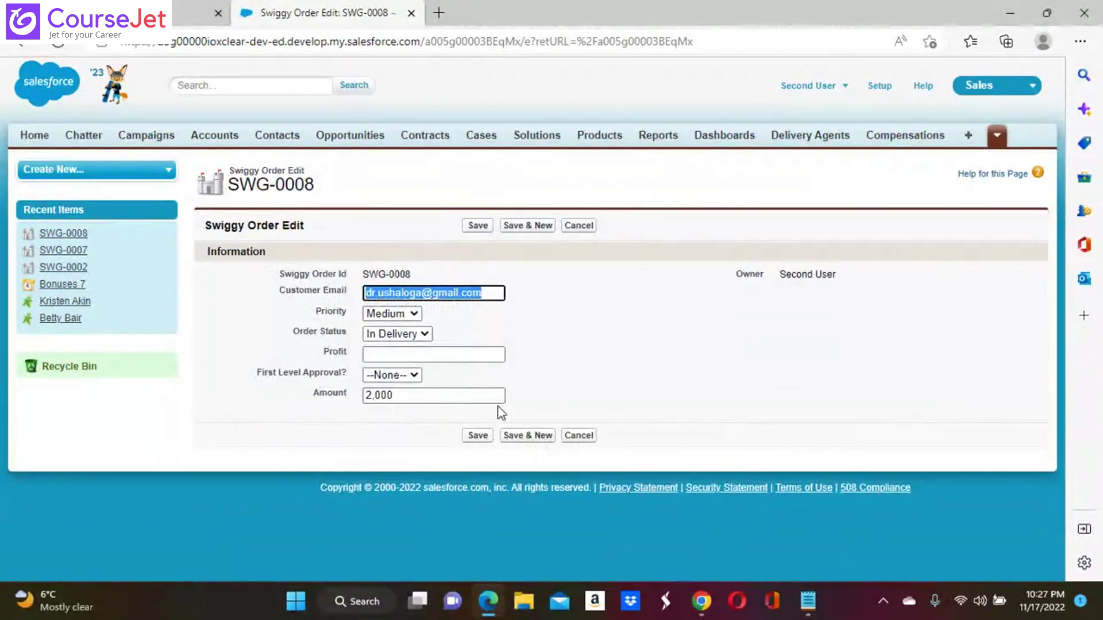
Save the SWG-0008 order from its edit page and go back through the history to its detail page.
left_click(478, 437)
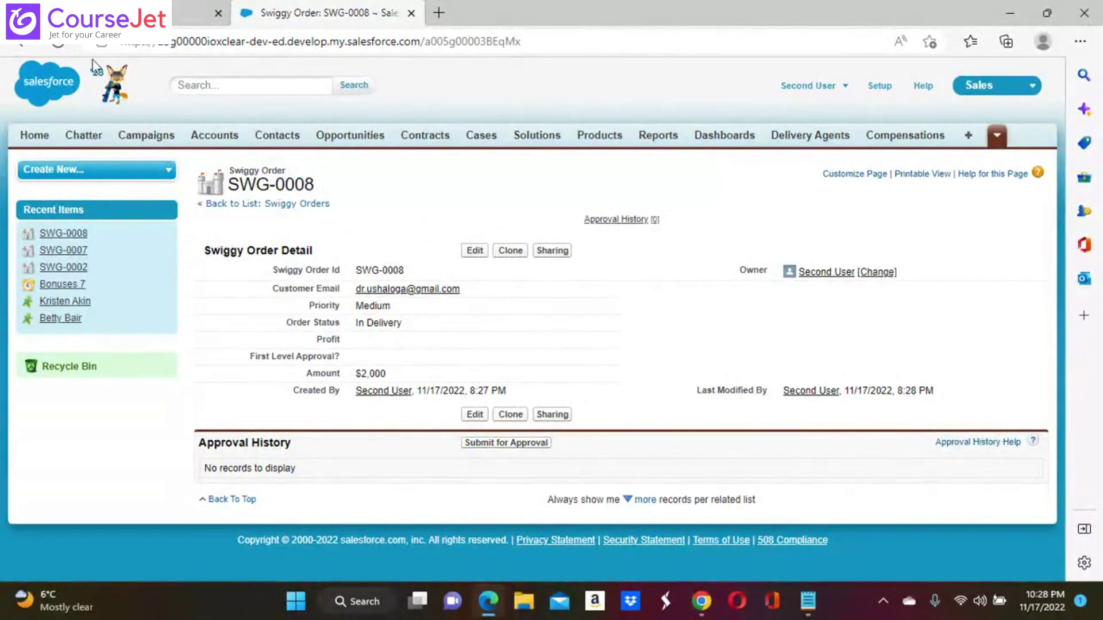
left_click(20, 48)
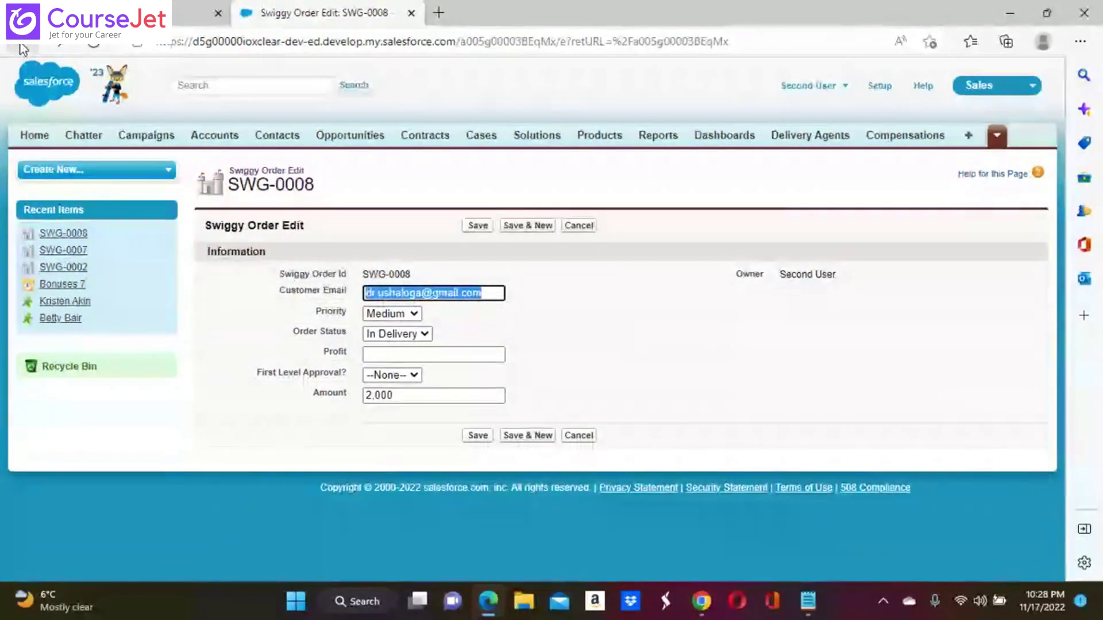
left_click(20, 47)
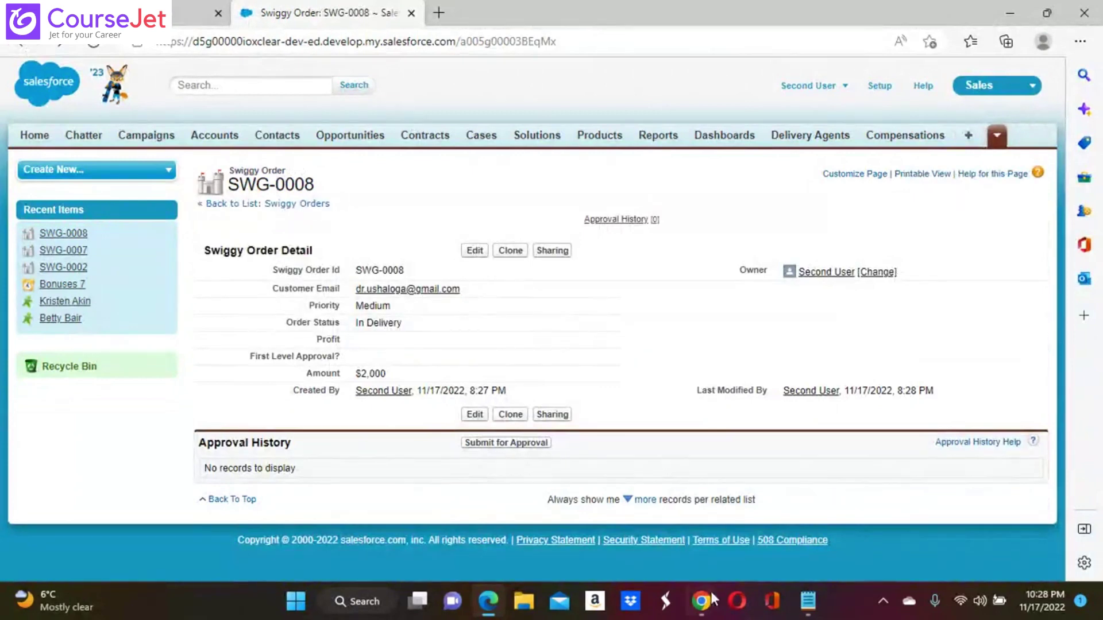
Switch to Setup in Chrome and open the Sharing Settings page.
mouse_move(712, 600)
left_click(675, 542)
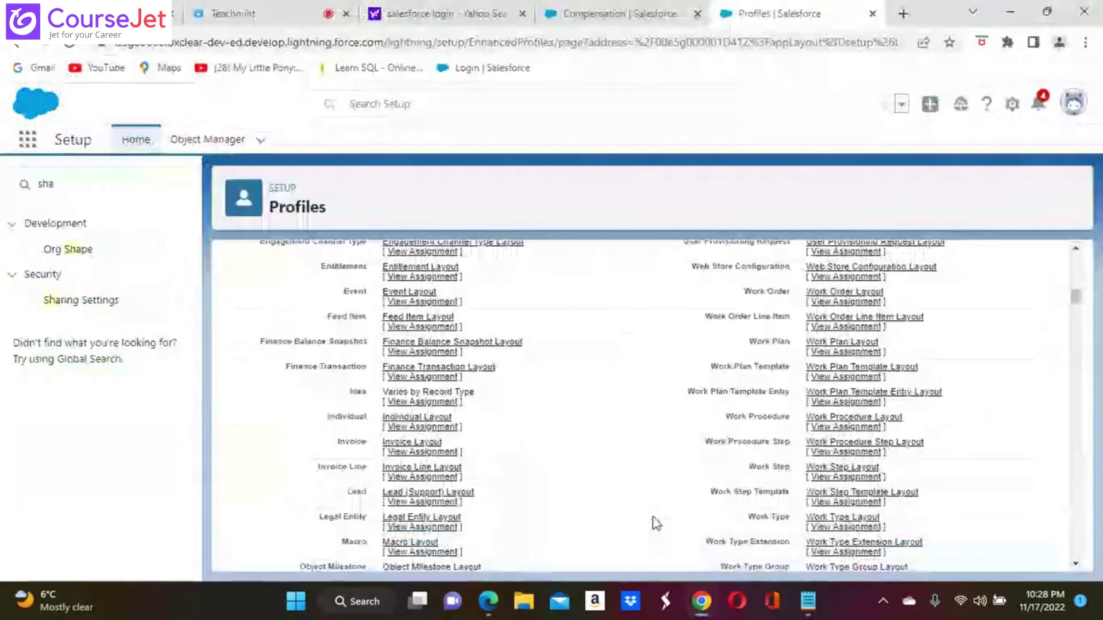
left_click(107, 311)
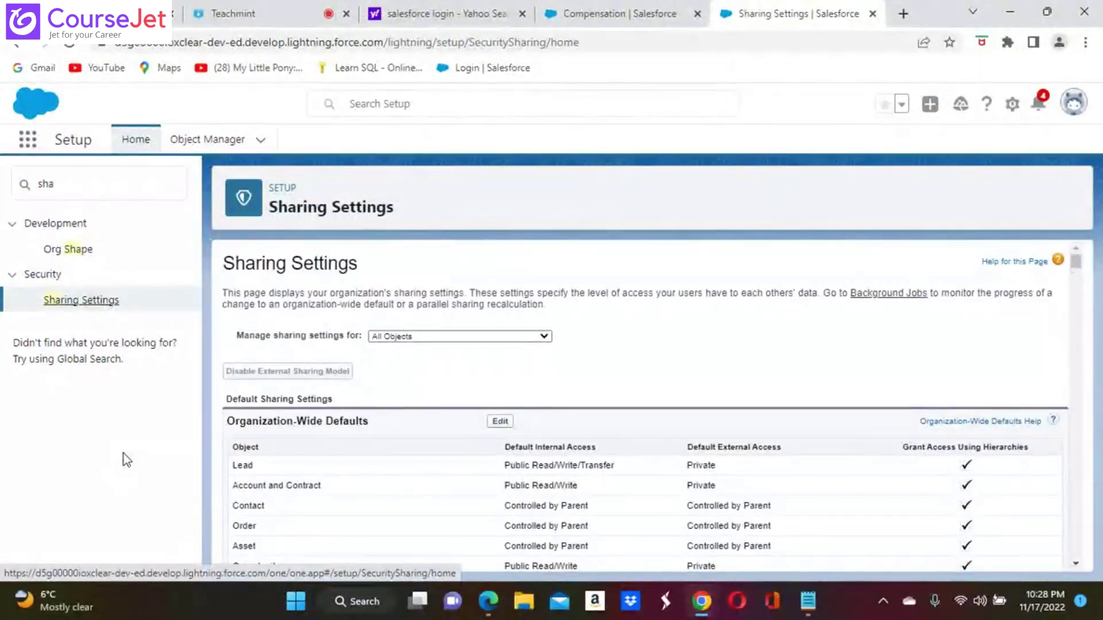
Set the access level of the Swiggy Order sharing rule from CFO to SVP, Customer Service & Support to Read/Write and save it, accepting the recalculation.
scroll(643, 402, "down", 5)
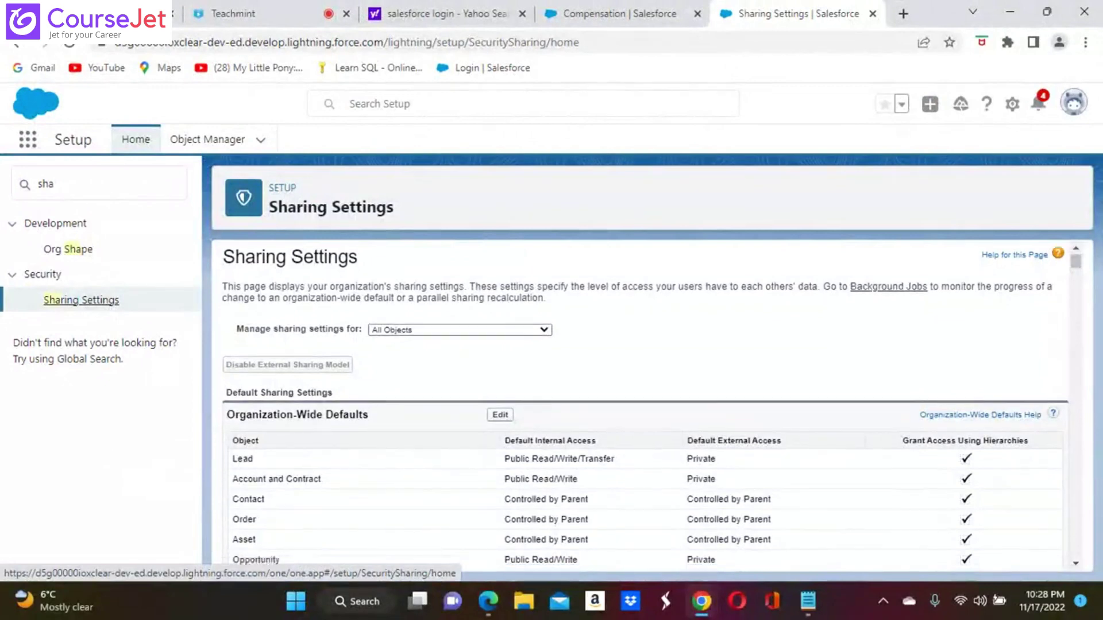
scroll(643, 402, "down", 20)
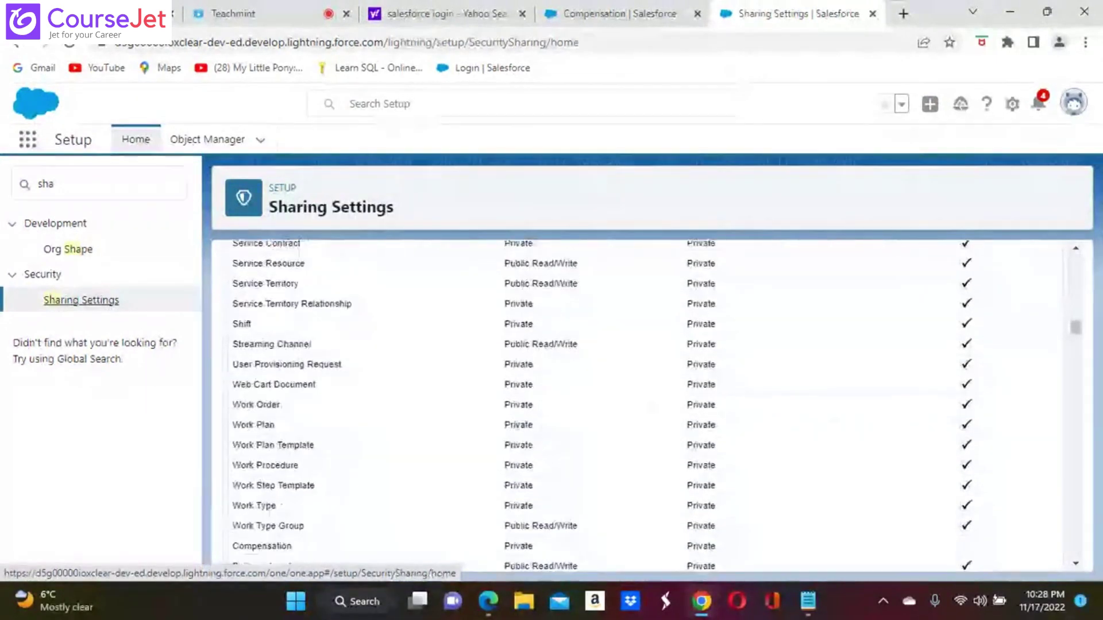
scroll(643, 402, "down", 15)
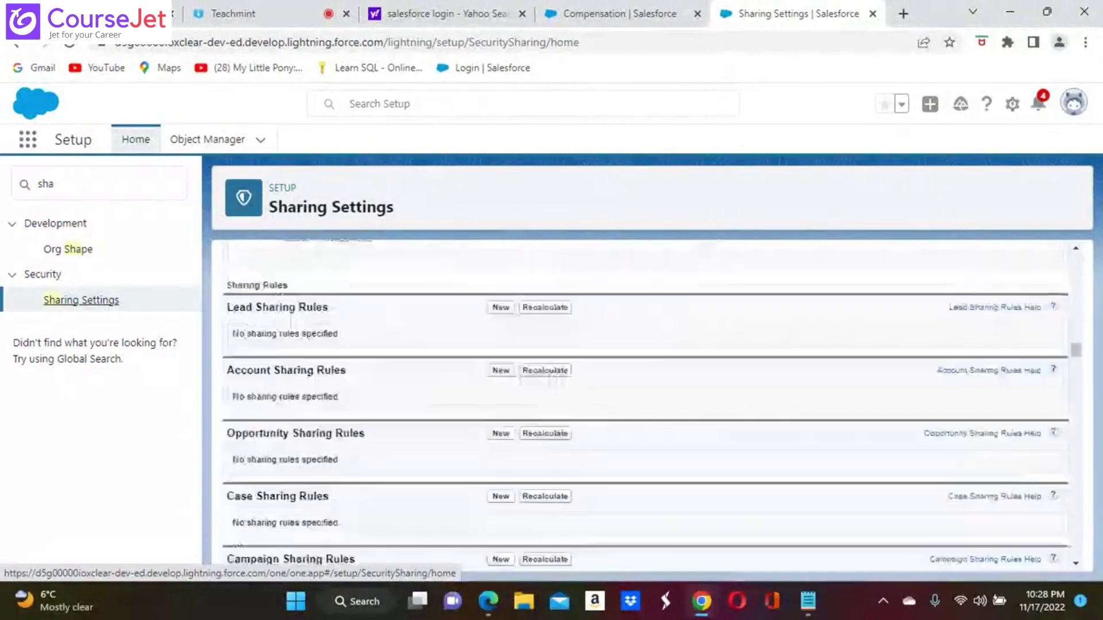
scroll(643, 402, "down", 20)
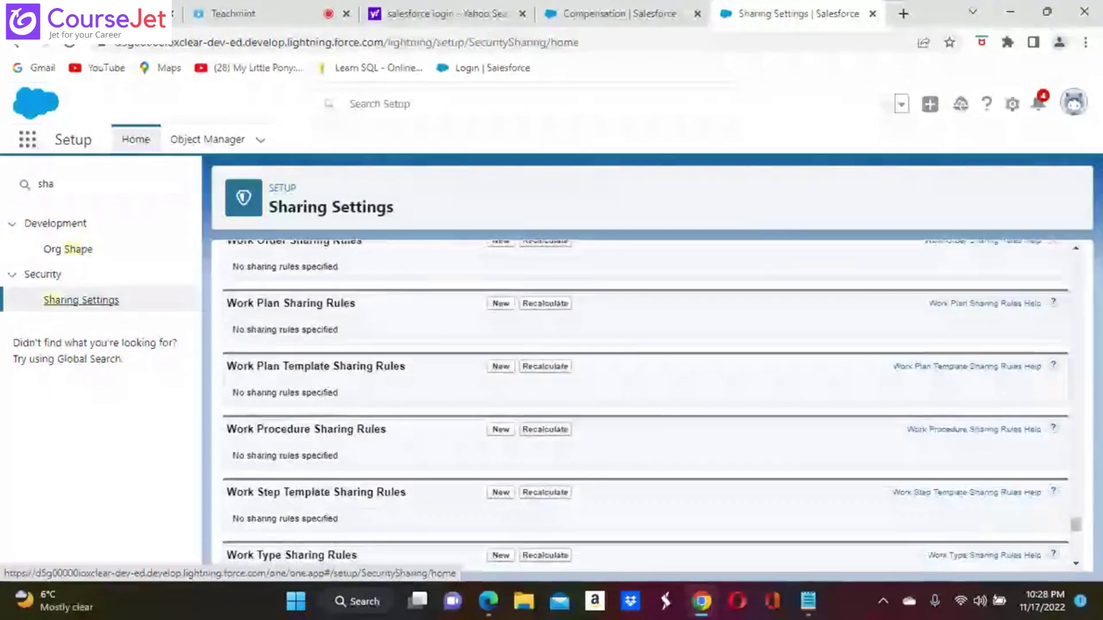
scroll(643, 402, "up", 3)
scroll(643, 402, "up", 5)
scroll(643, 402, "down", 10)
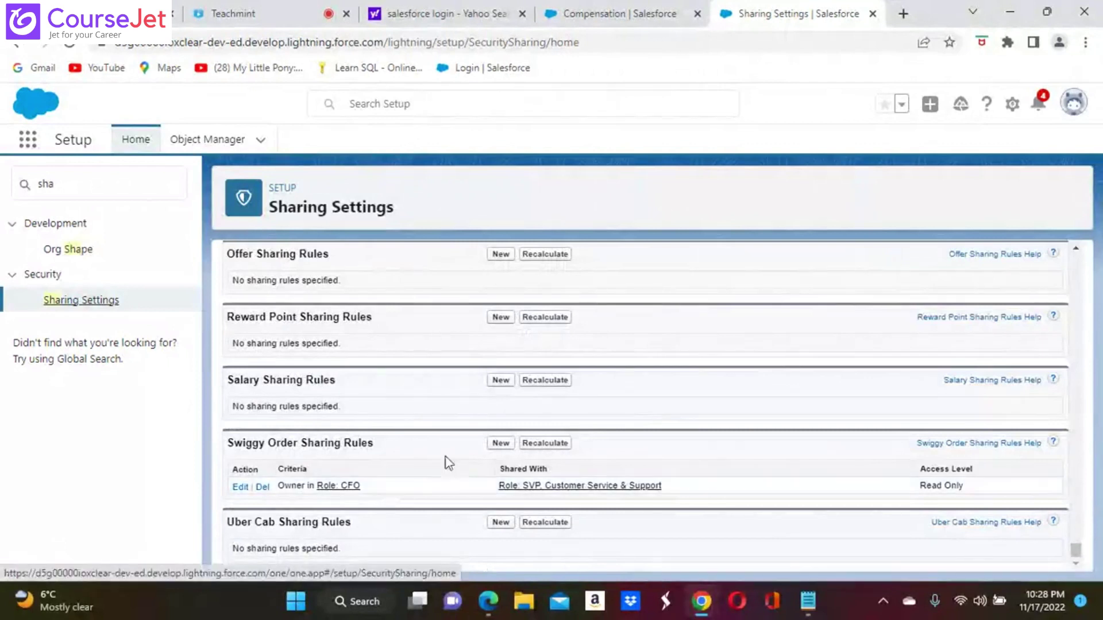
left_click(240, 487)
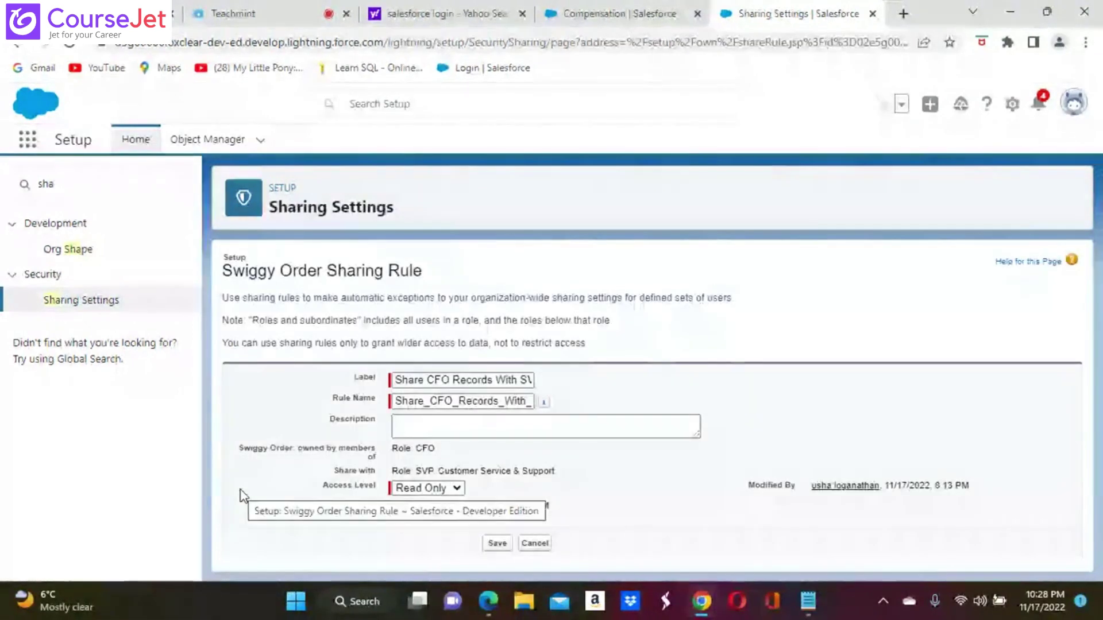
left_click(459, 489)
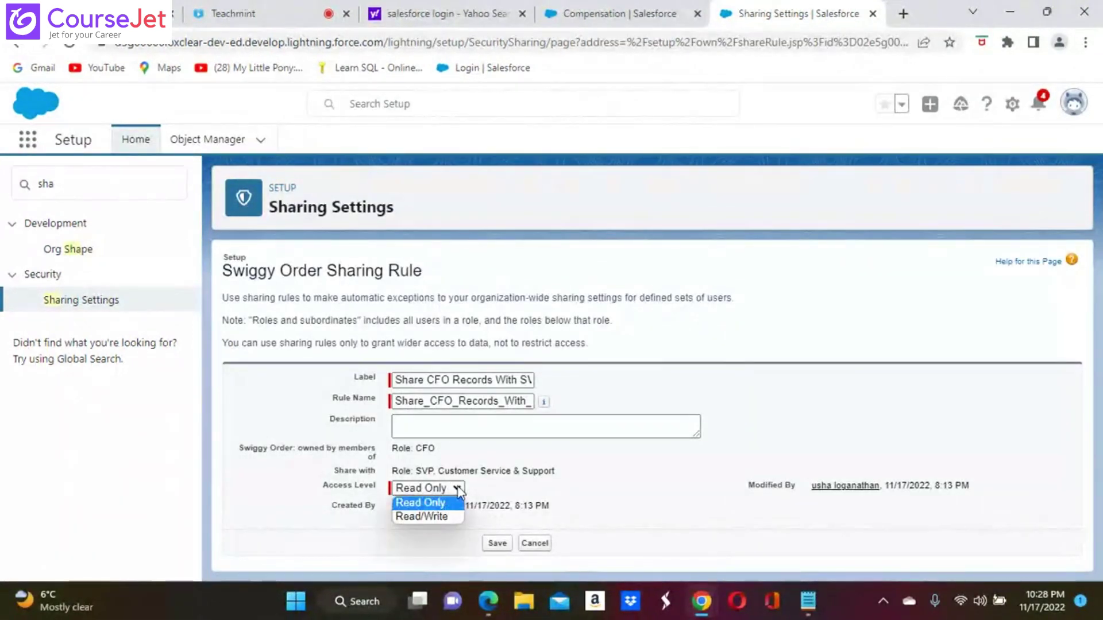
left_click(429, 517)
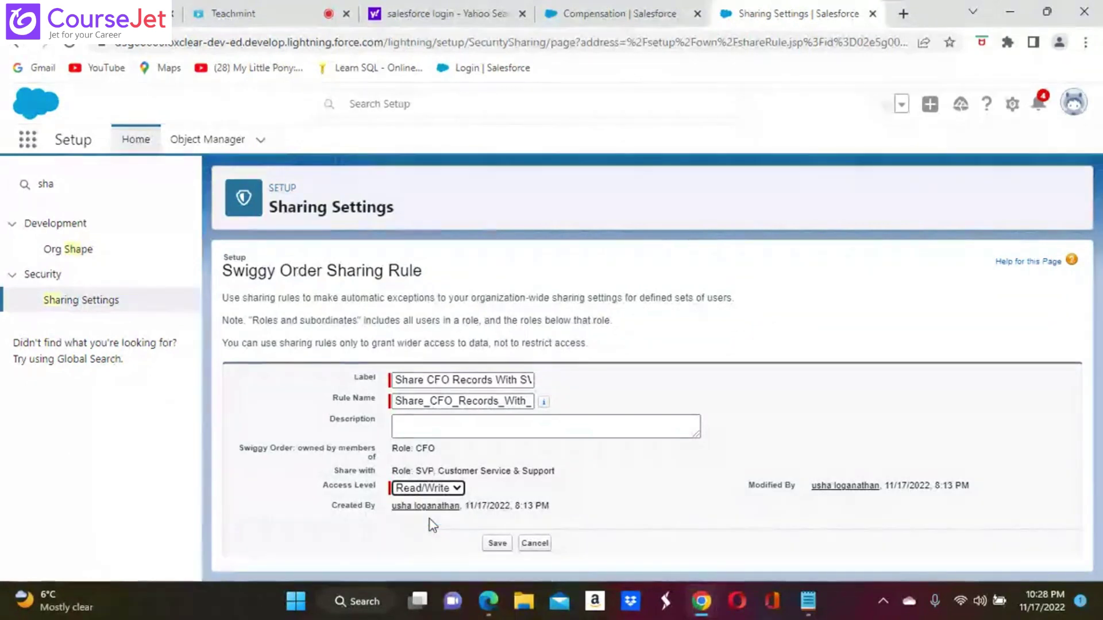
left_click(498, 544)
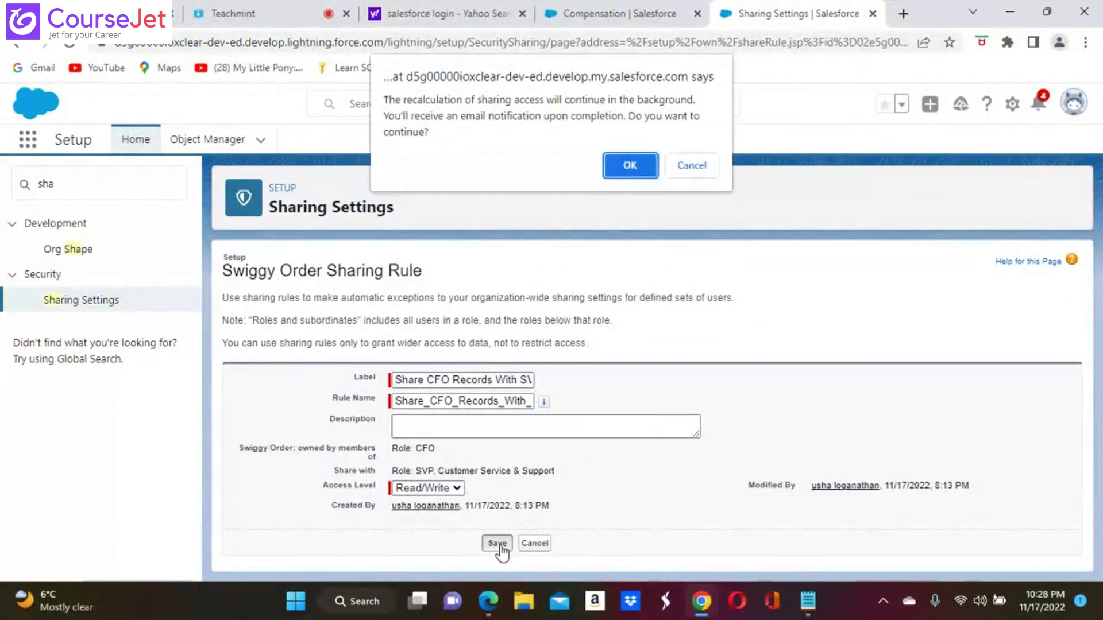
left_click(631, 166)
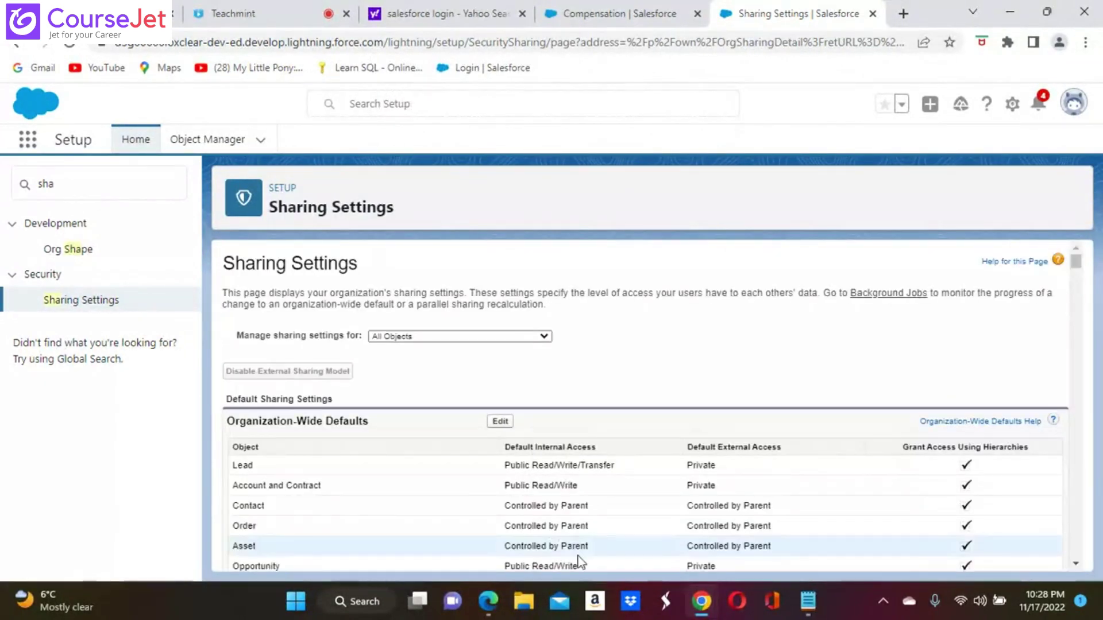
Switch to Edge, view the SWG-0008 order from the Swiggy Orders home page, and return to that home page.
left_click(489, 603)
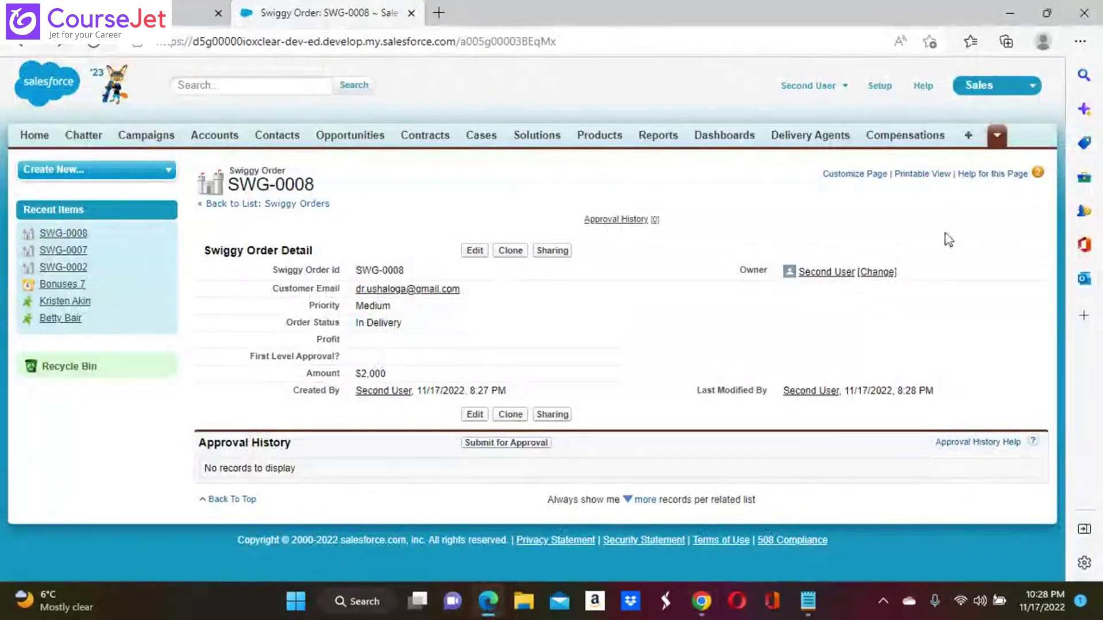
left_click(968, 136)
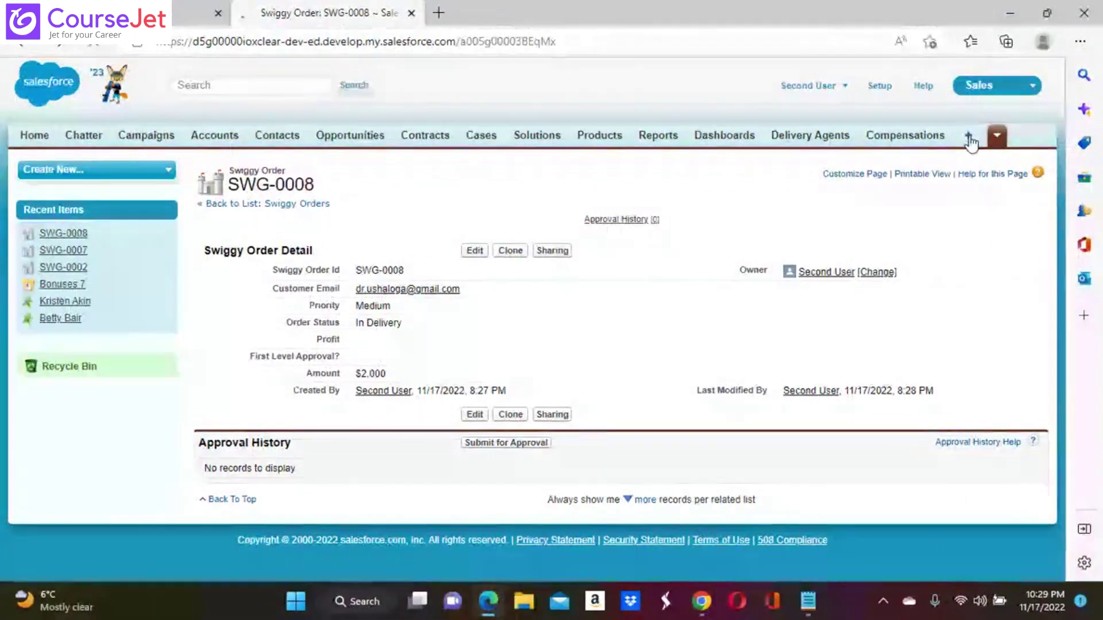
scroll(741, 321, "down", 3)
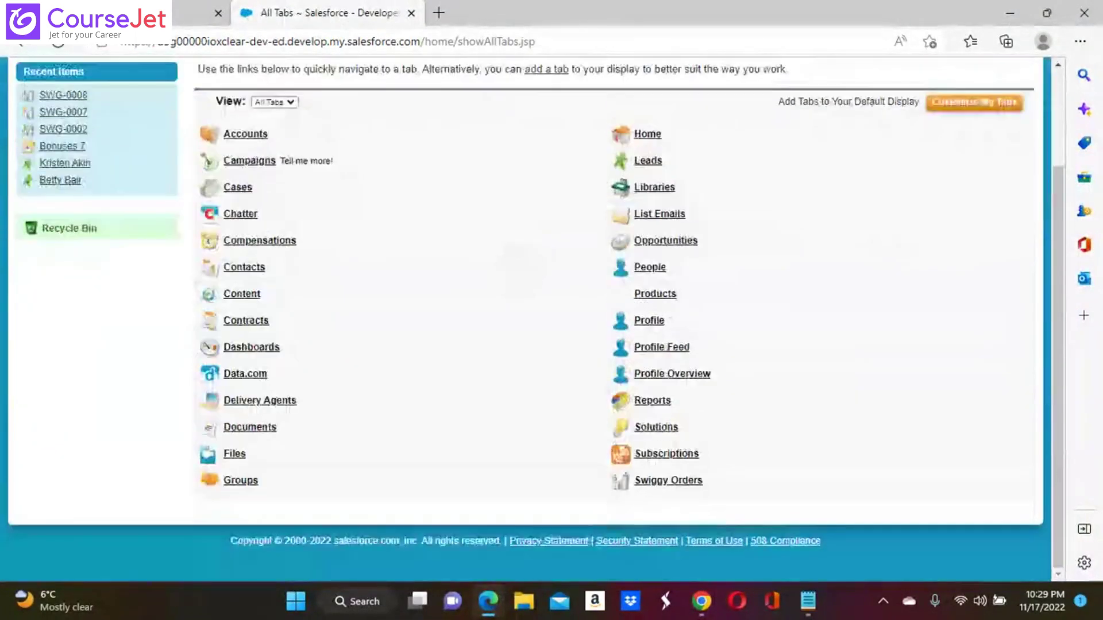
left_click(684, 497)
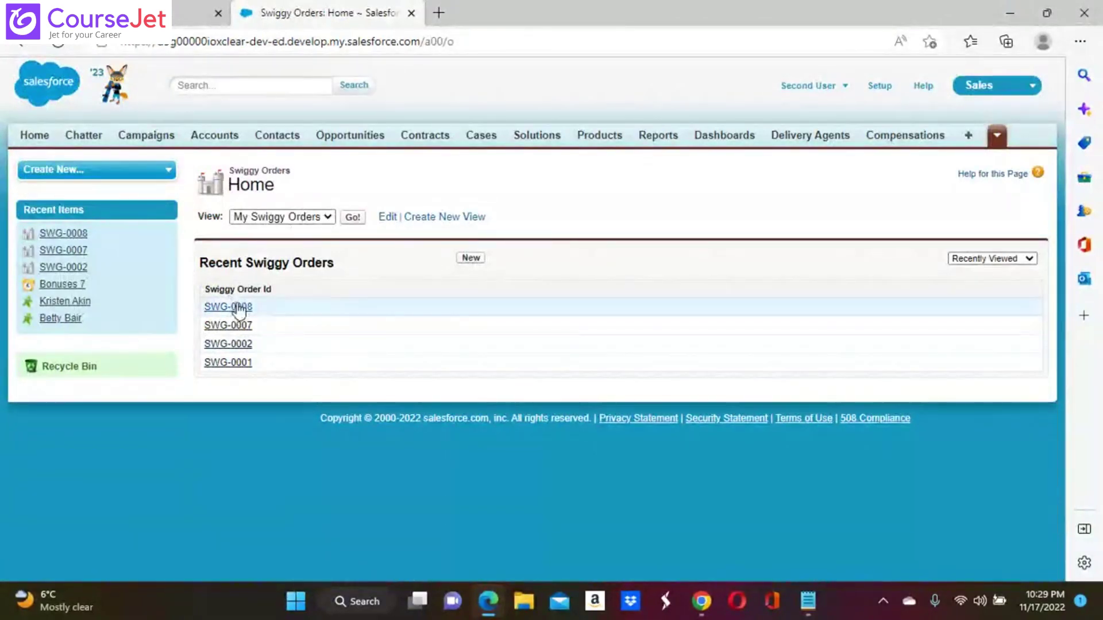
left_click(239, 310)
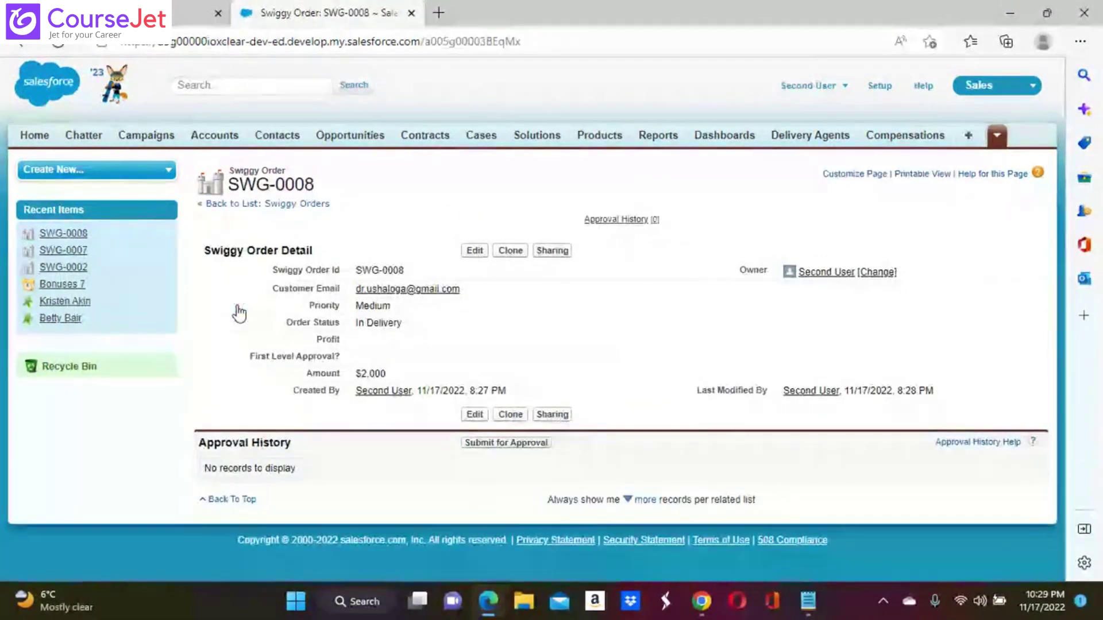
left_click(22, 43)
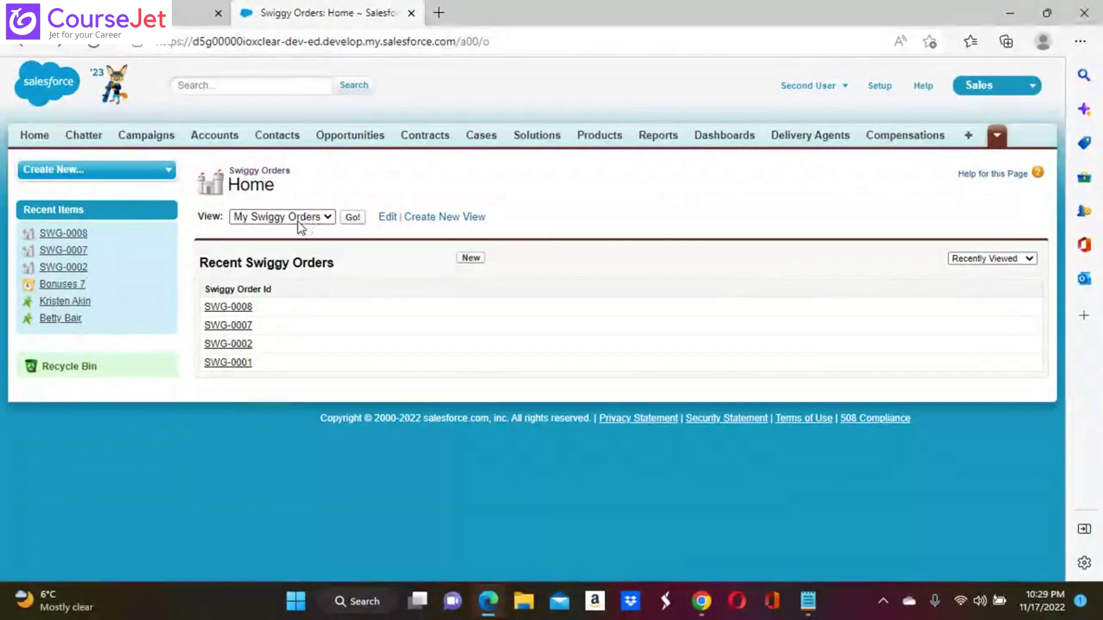
Display the My Swiggy Orders list view and change it to the All list view.
left_click(299, 223)
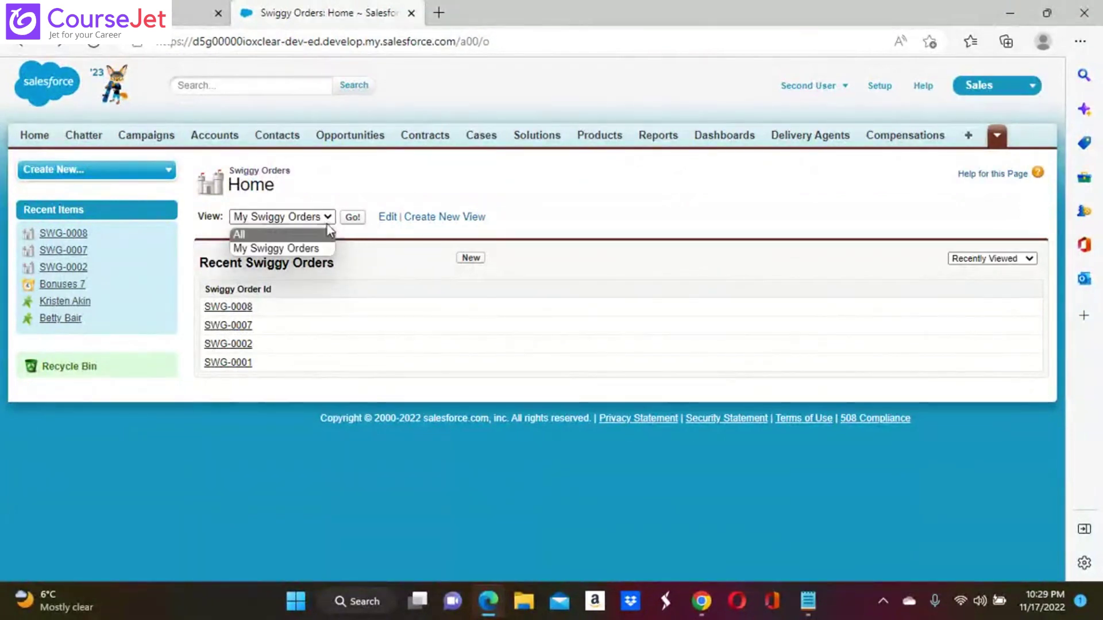
left_click(353, 218)
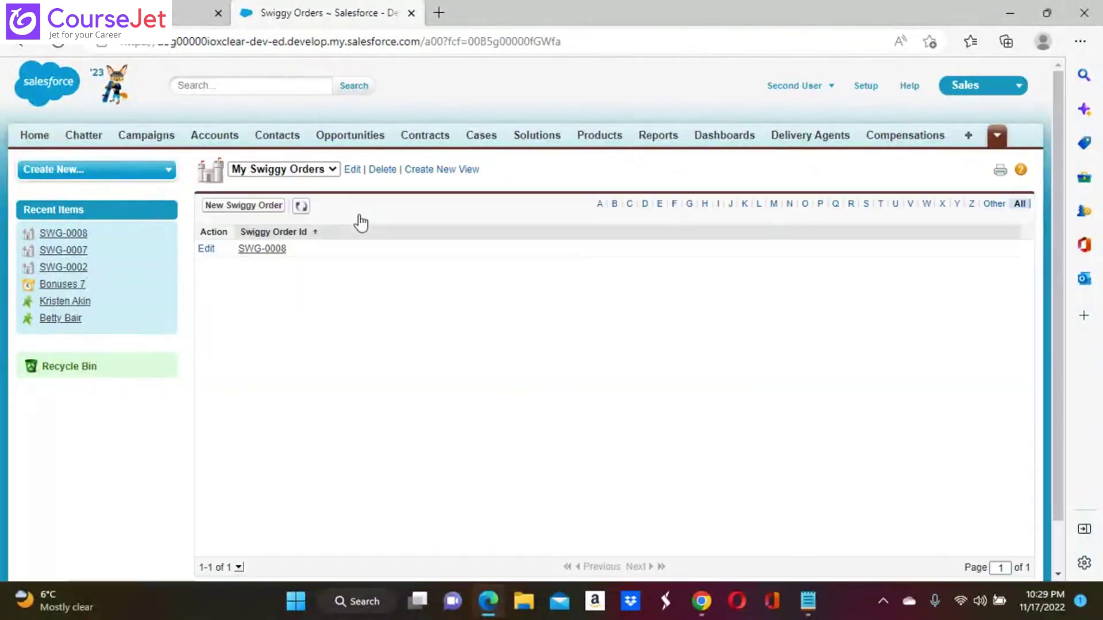
left_click(332, 170)
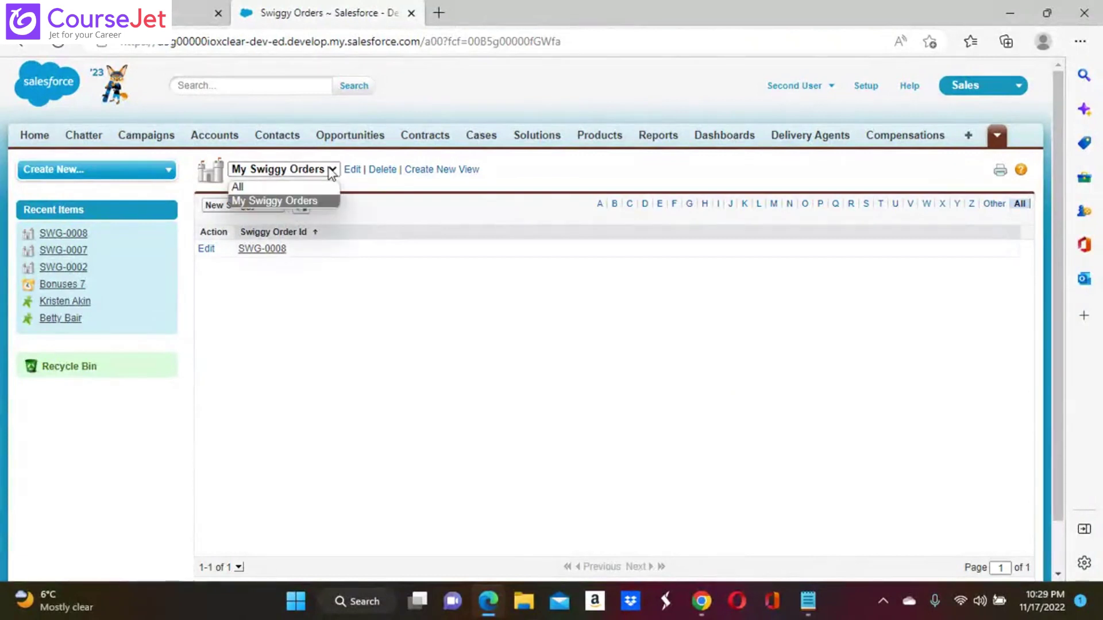
left_click(256, 186)
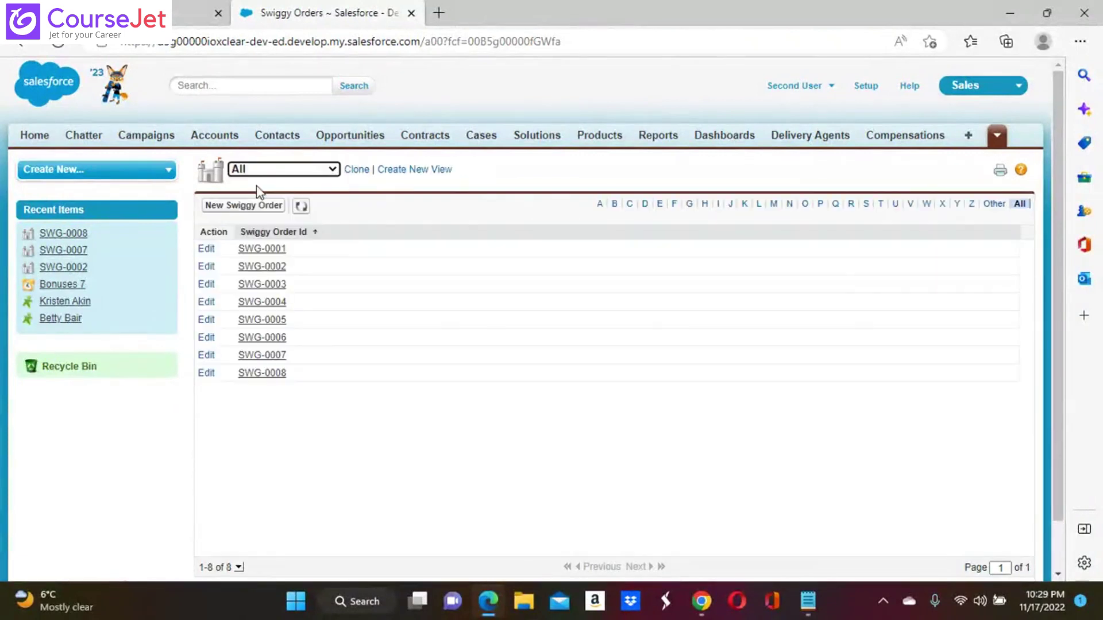
Open the SWG-0003 order, set its order status to In Kitchen, and save it.
left_click(275, 287)
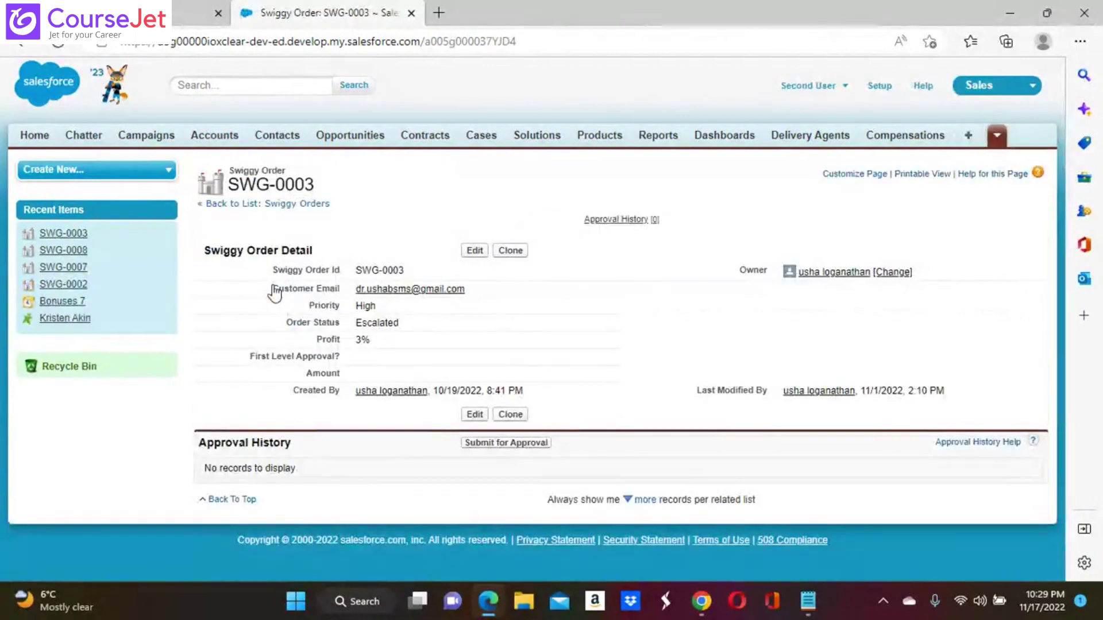
left_click(474, 252)
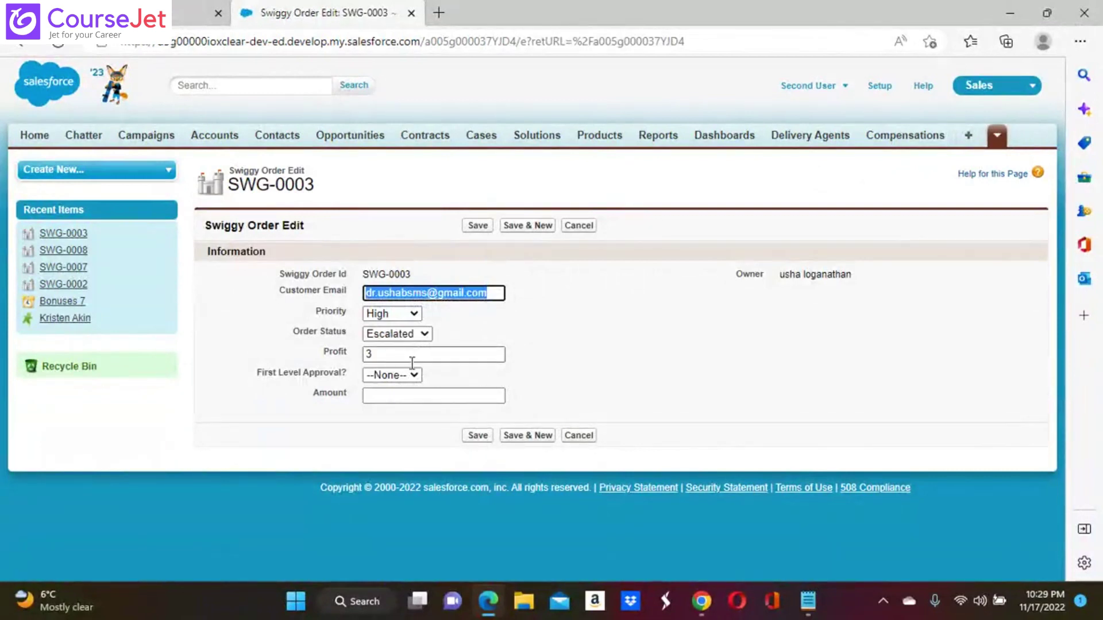
left_click(425, 335)
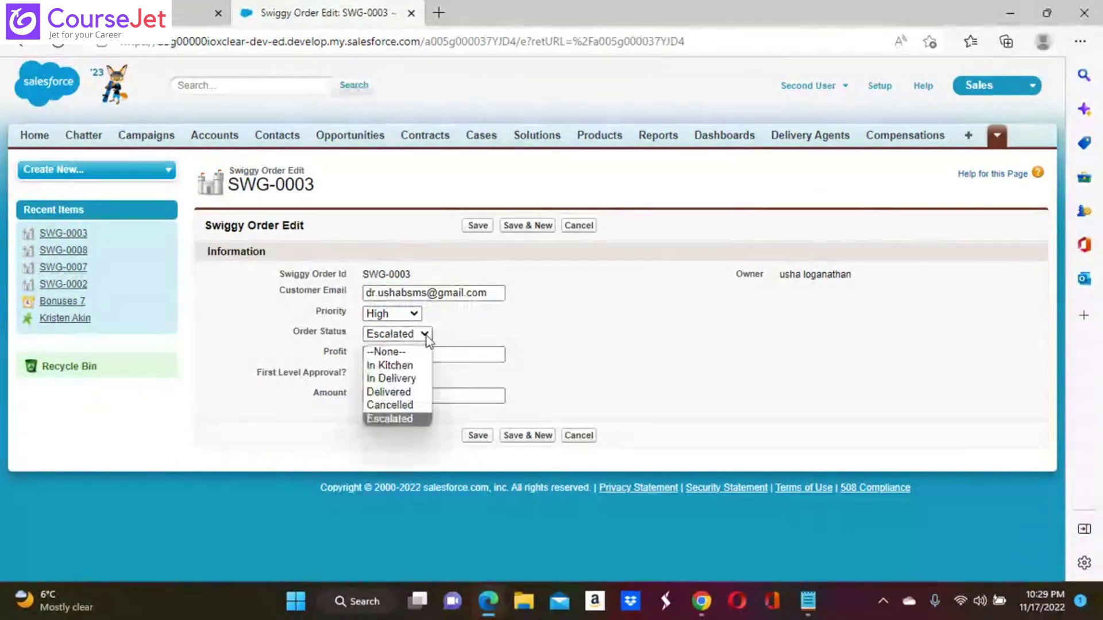
left_click(401, 366)
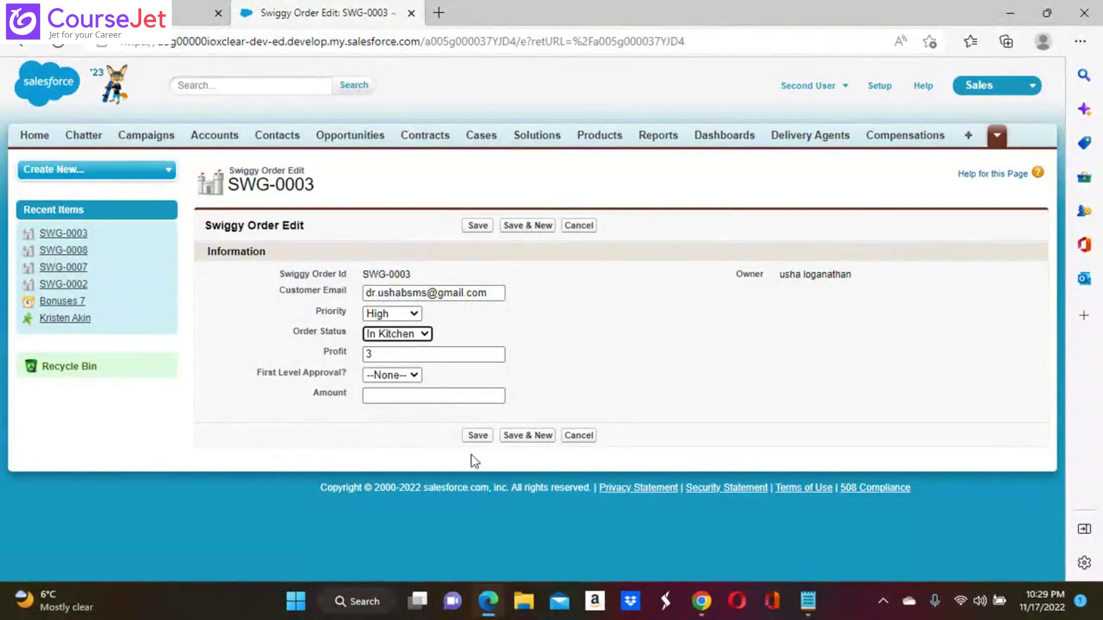
left_click(477, 435)
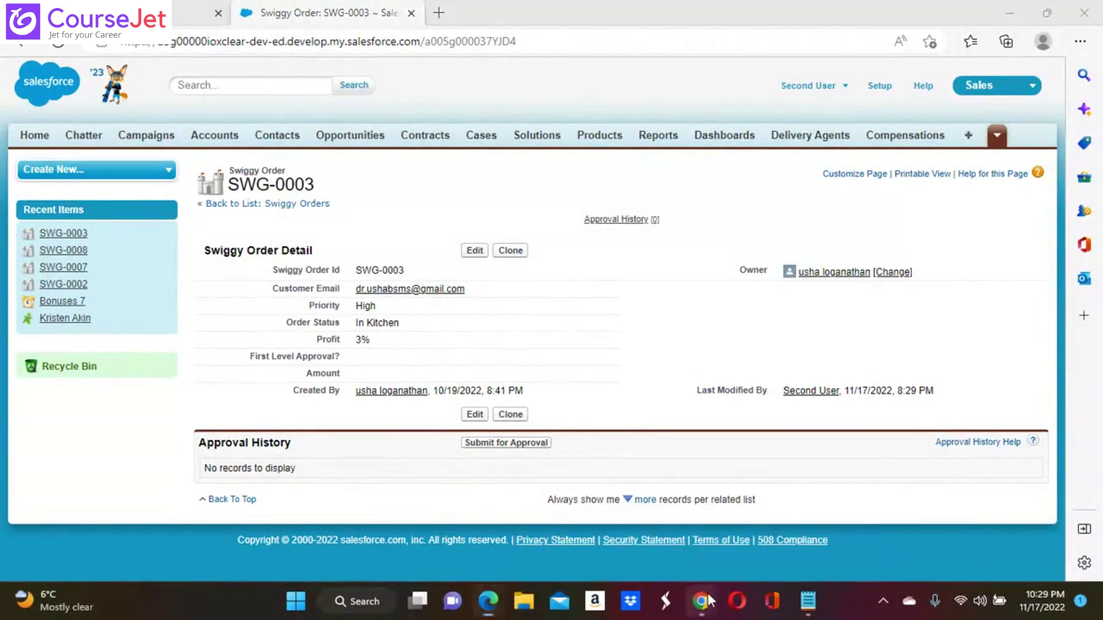
Switch back to the Sharing Settings page in Chrome.
left_click(707, 601)
left_click(642, 528)
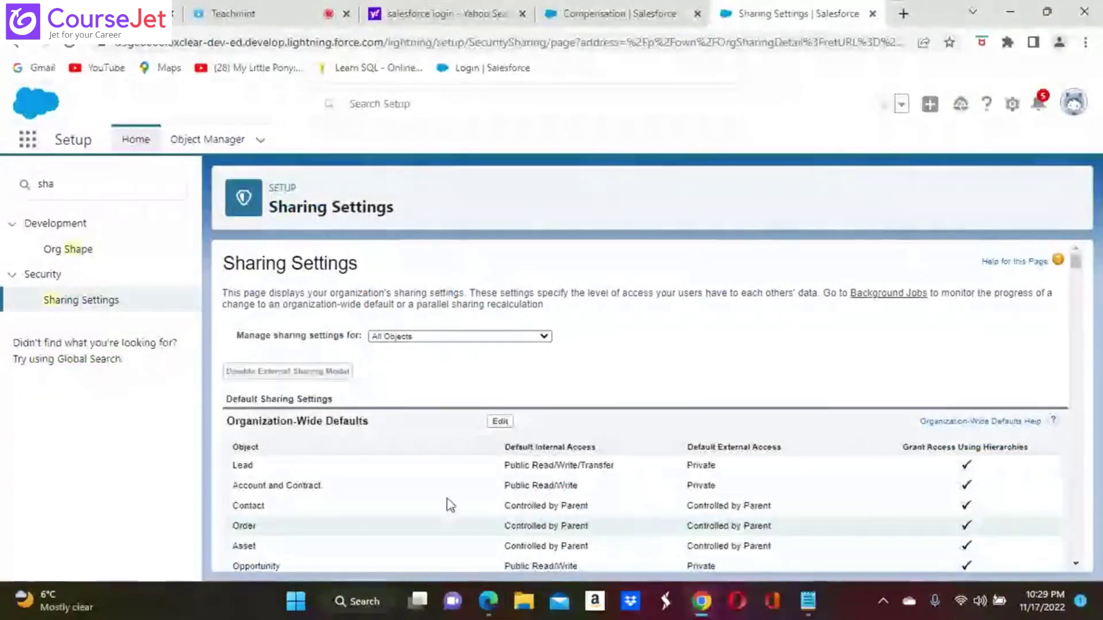